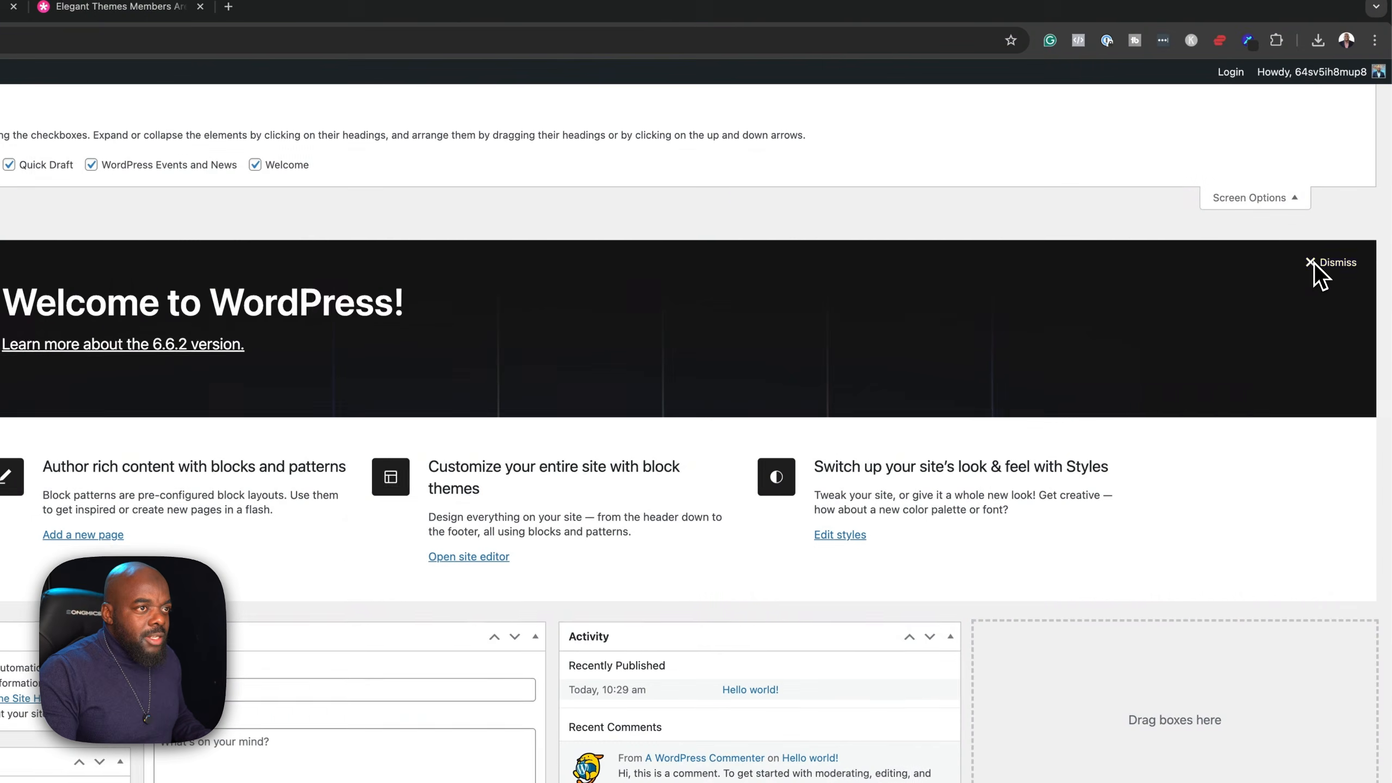
# Dismiss the Welcome panel and hide the Events and News, Quick Draft, Activity, At a Glance and Site Health boxes
pyautogui.click(1345, 209)
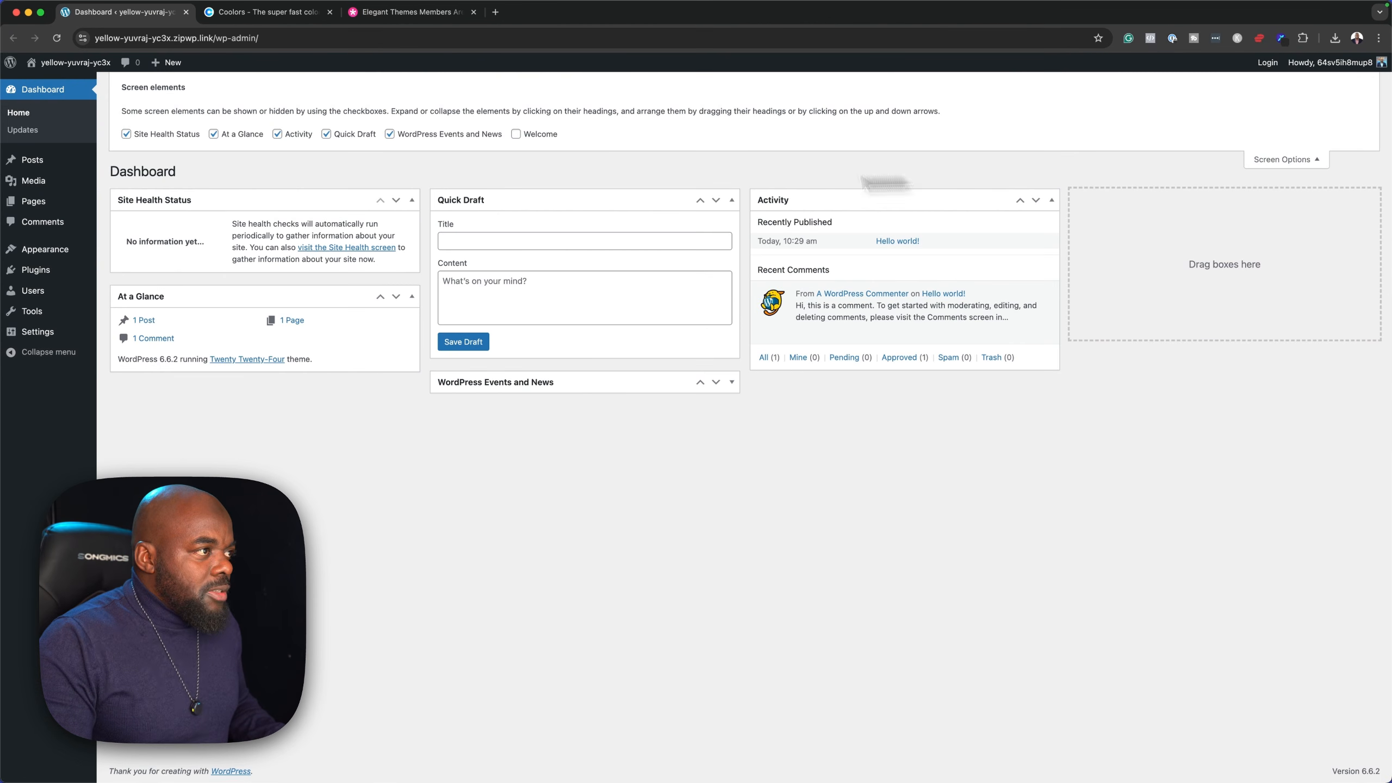
pyautogui.click(389, 134)
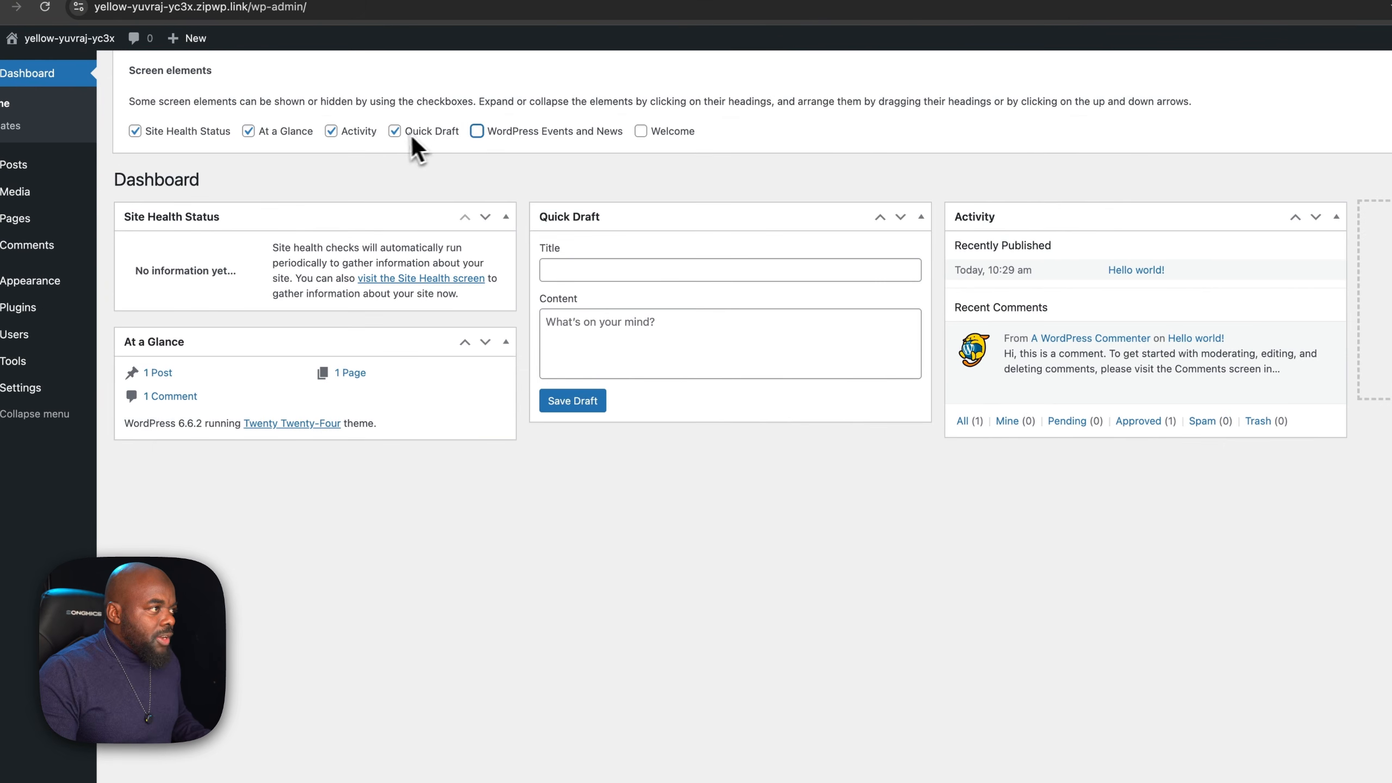
pyautogui.click(409, 135)
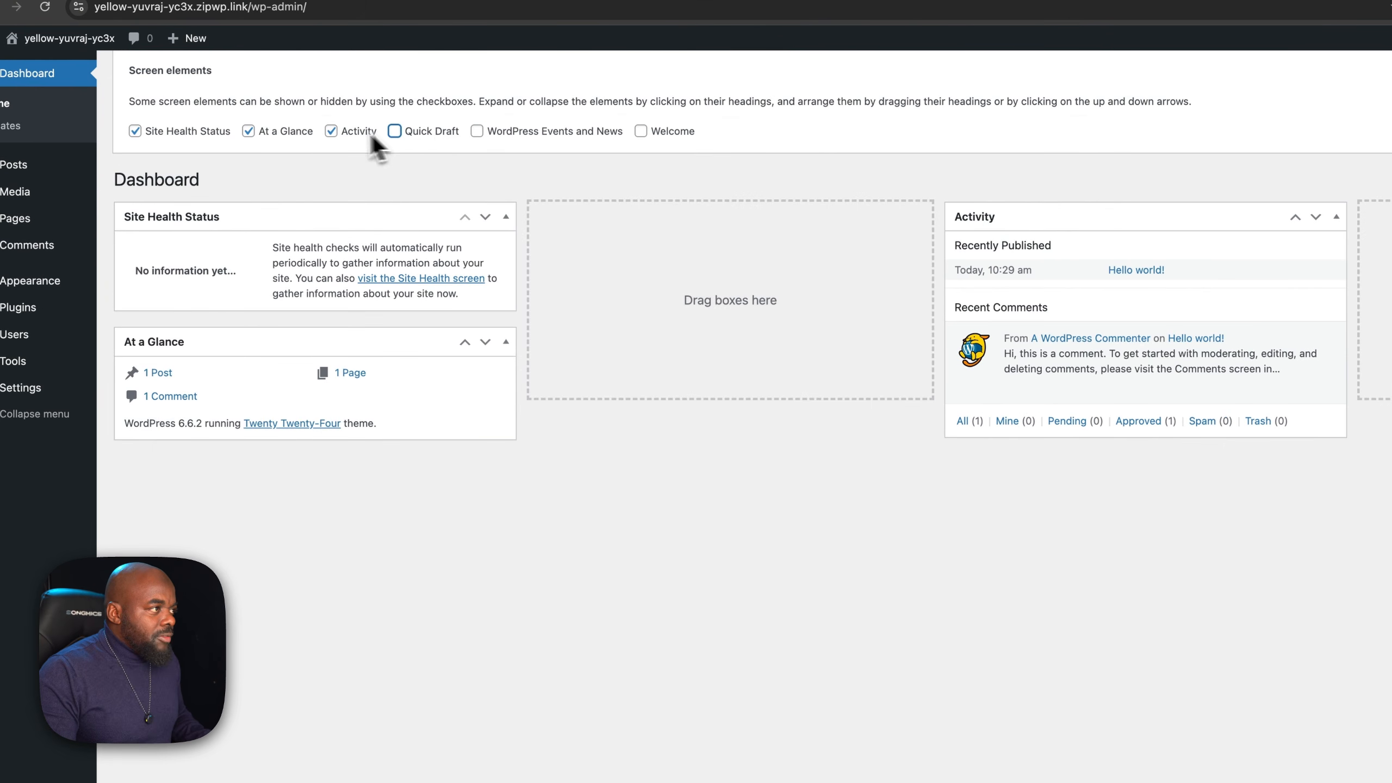
pyautogui.click(332, 131)
pyautogui.click(252, 131)
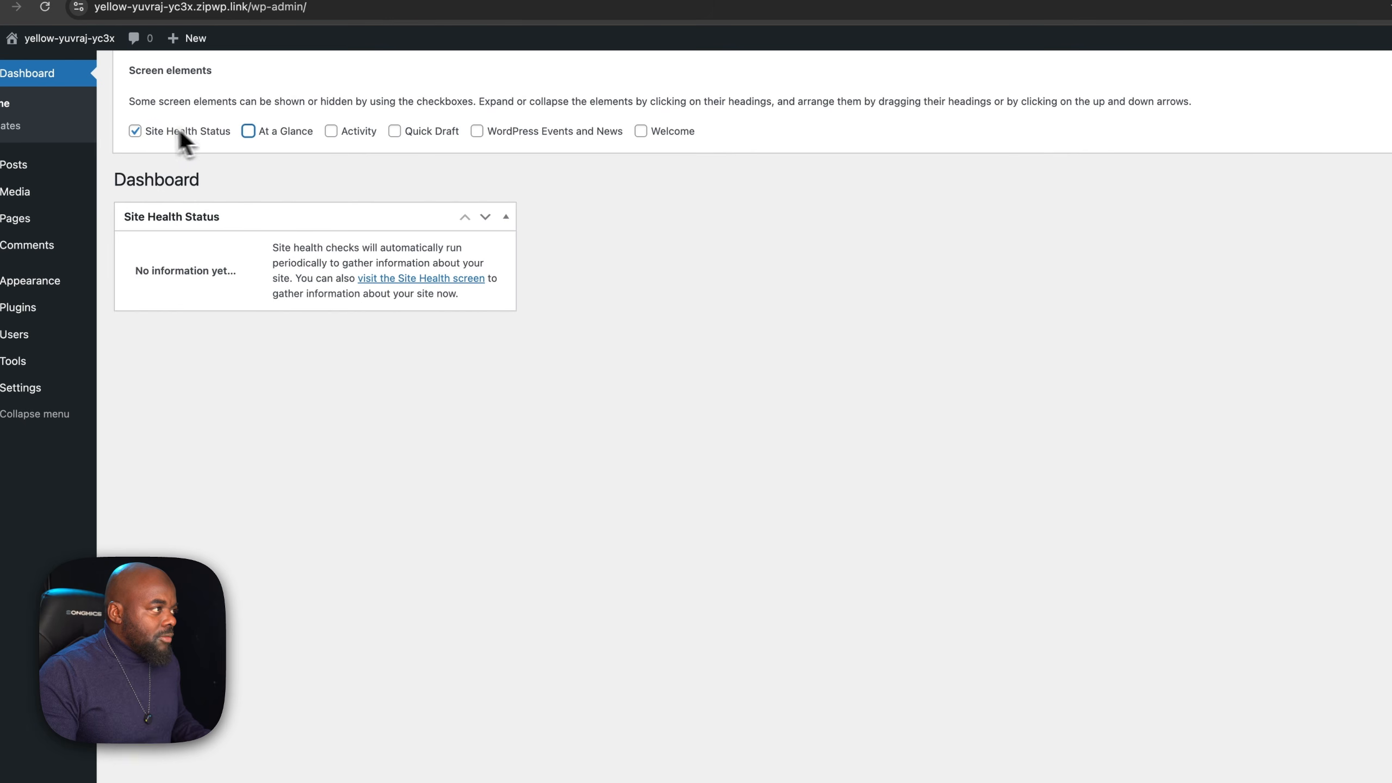
pyautogui.click(144, 130)
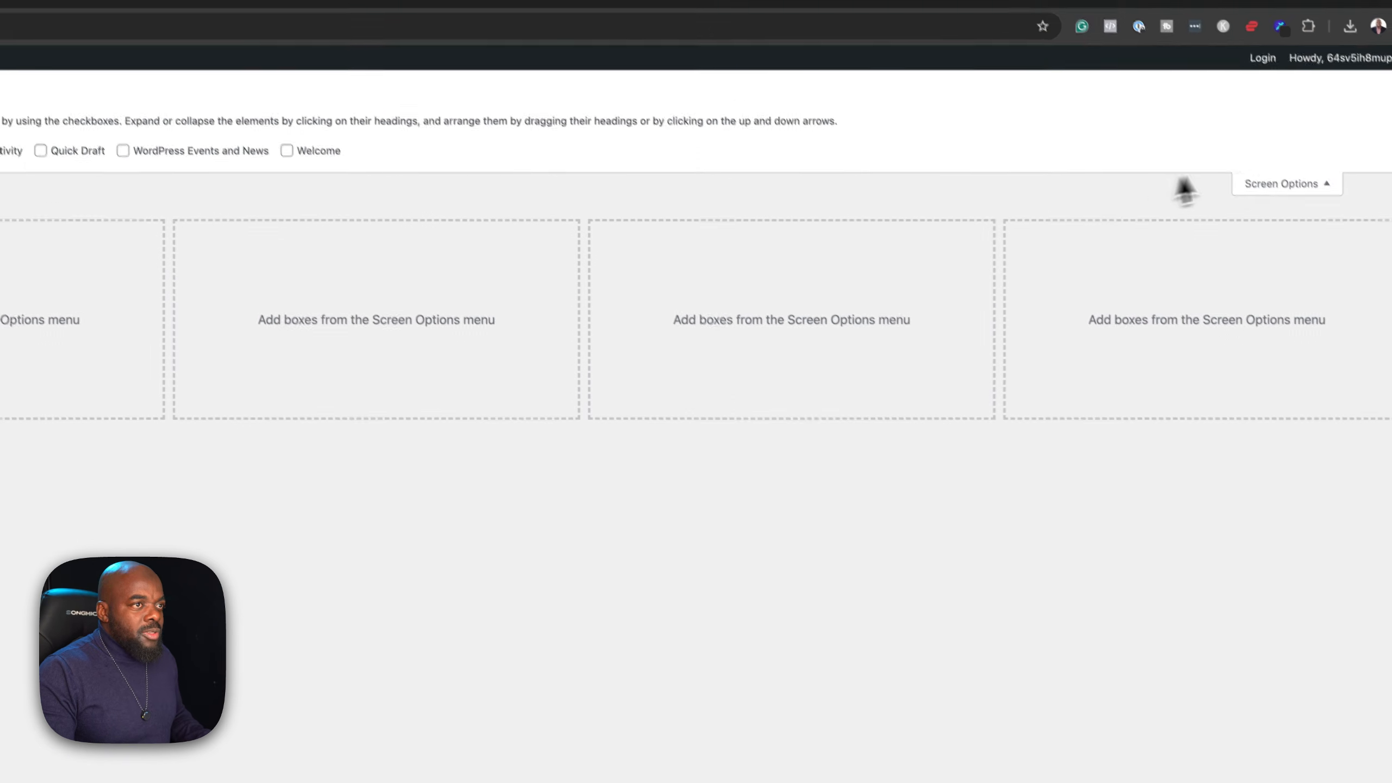
# Close Screen Options and glance at the Elegant Themes members area before returning to the dashboard
pyautogui.click(1261, 164)
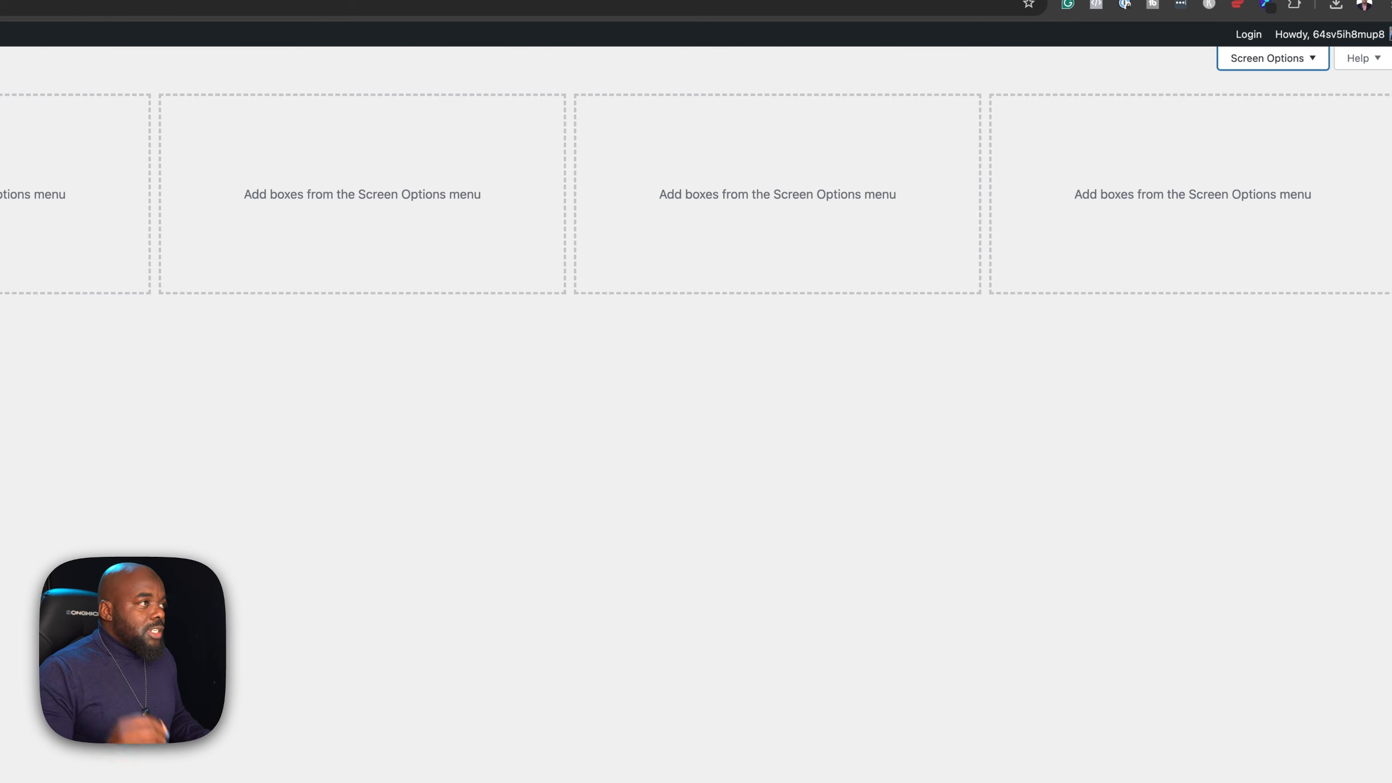
pyautogui.click(442, 4)
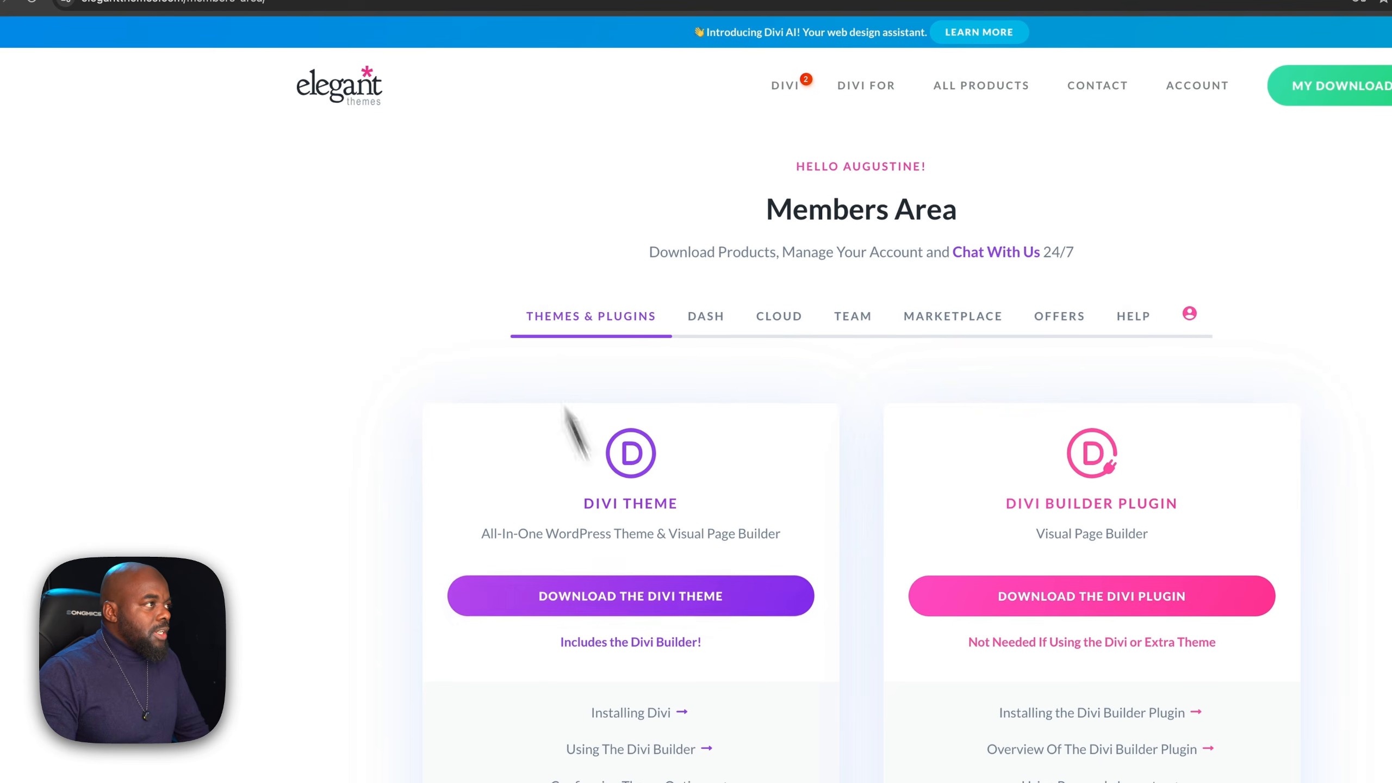
pyautogui.click(202, 26)
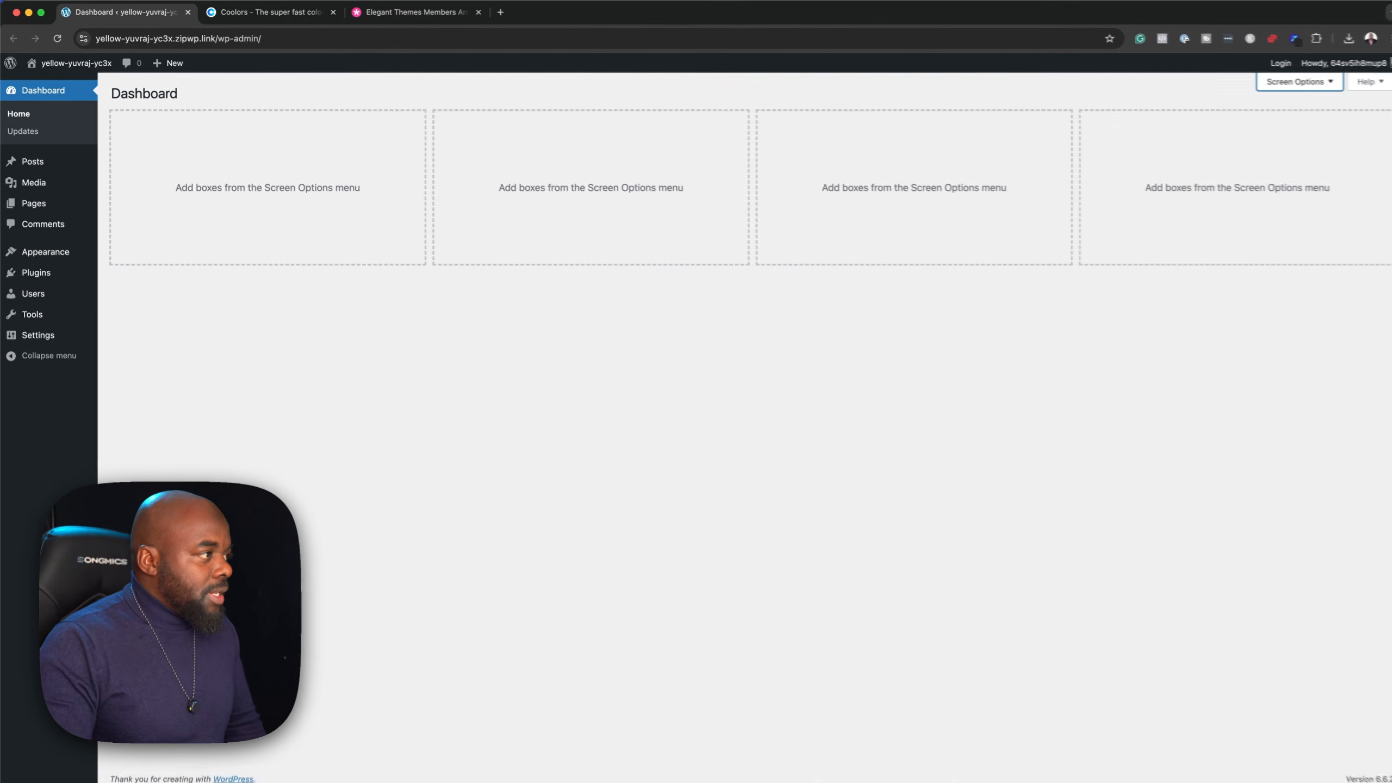
# From Appearance > Themes > Add New Theme > Upload Theme, choose the Divi_5 (2).zip file
pyautogui.moveTo(32, 249)
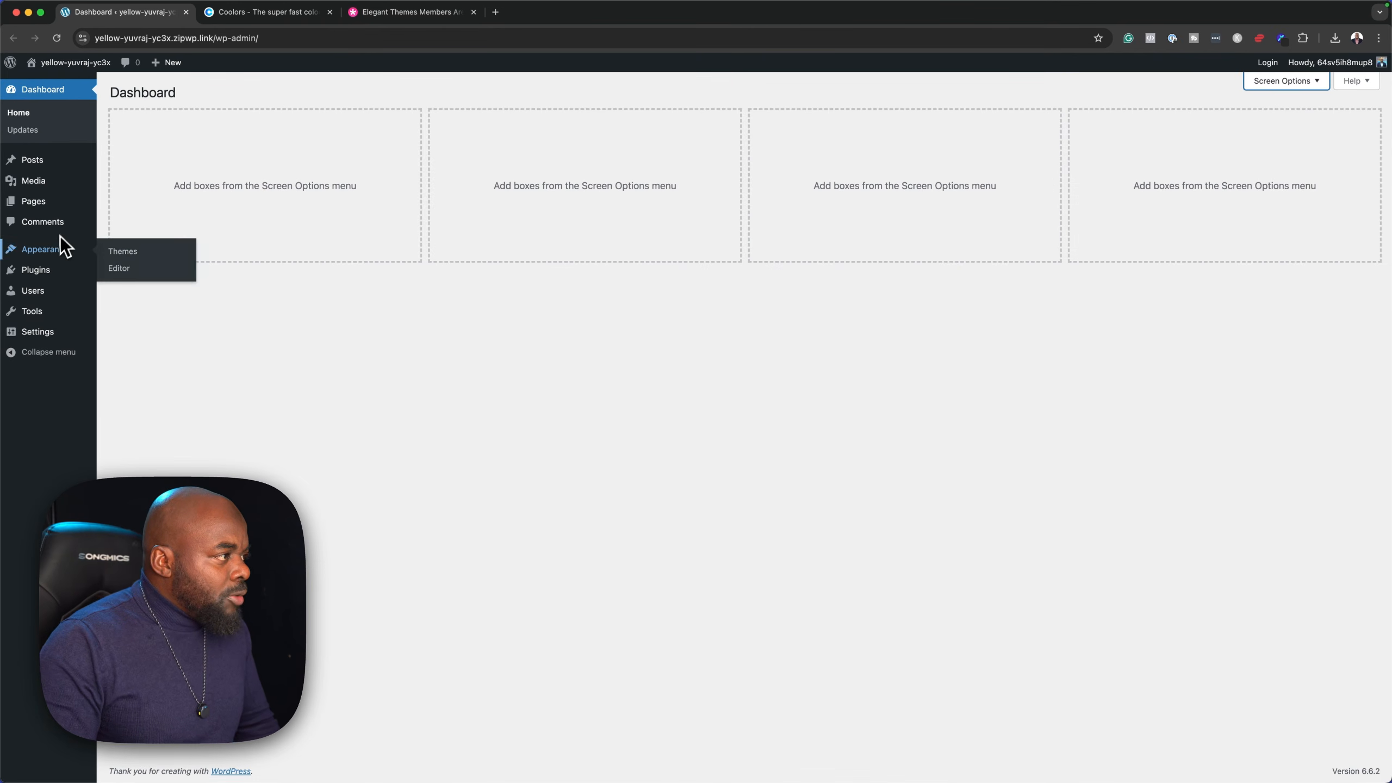
pyautogui.click(124, 251)
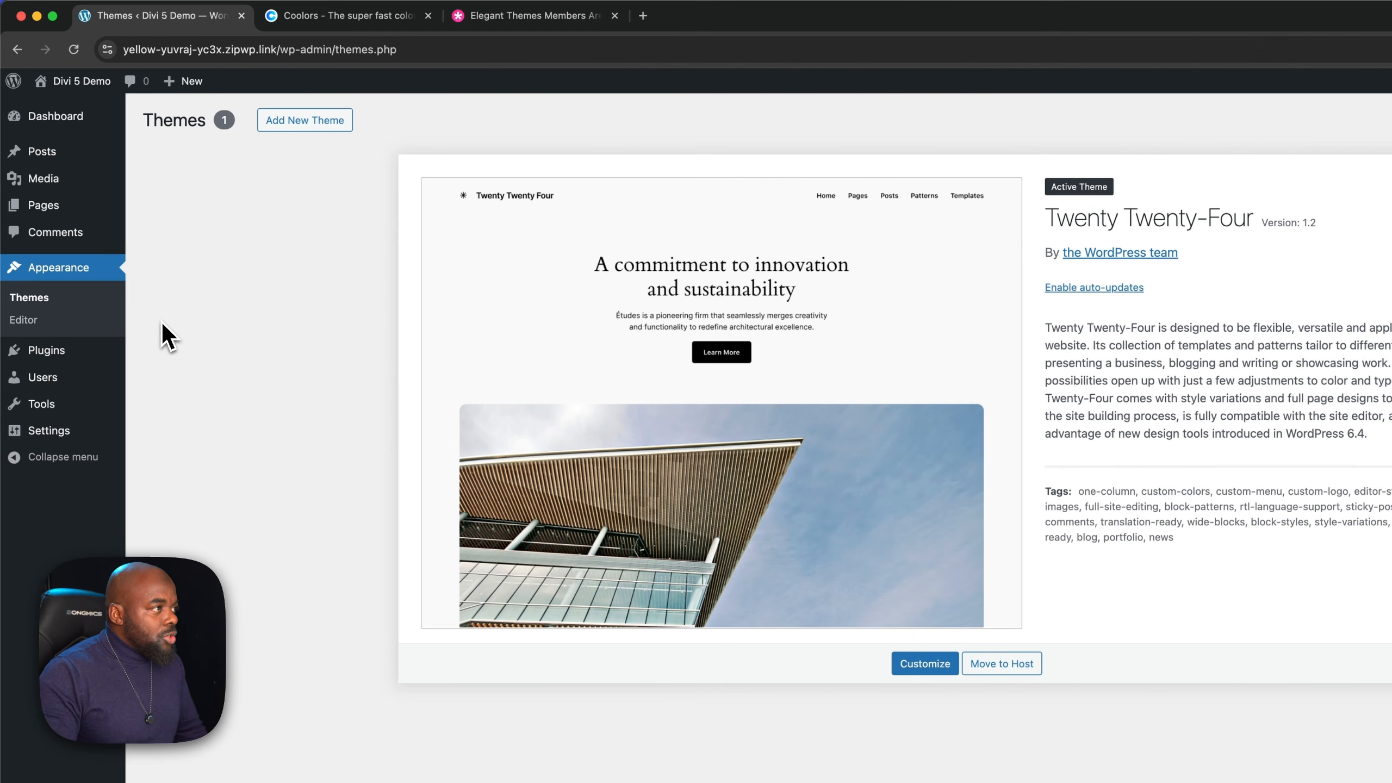
pyautogui.click(315, 128)
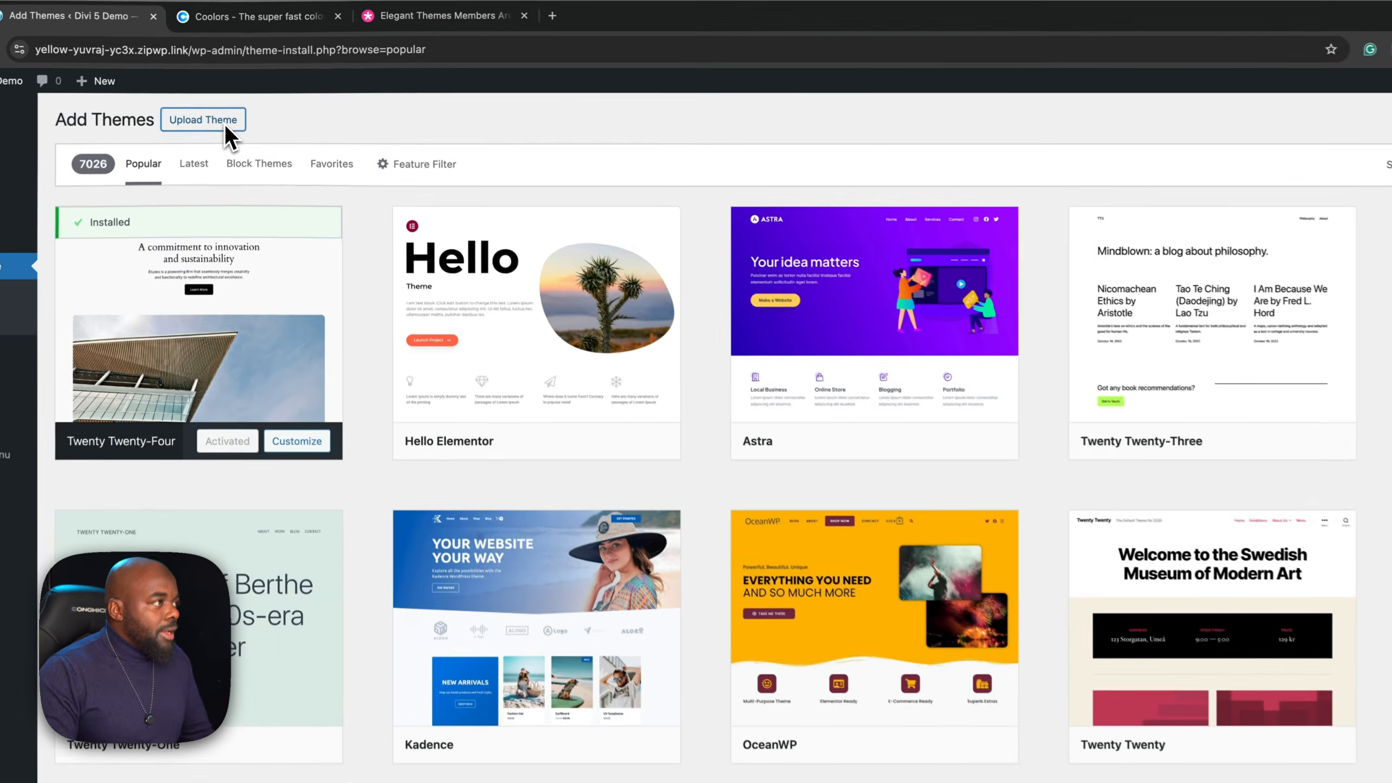
pyautogui.click(243, 99)
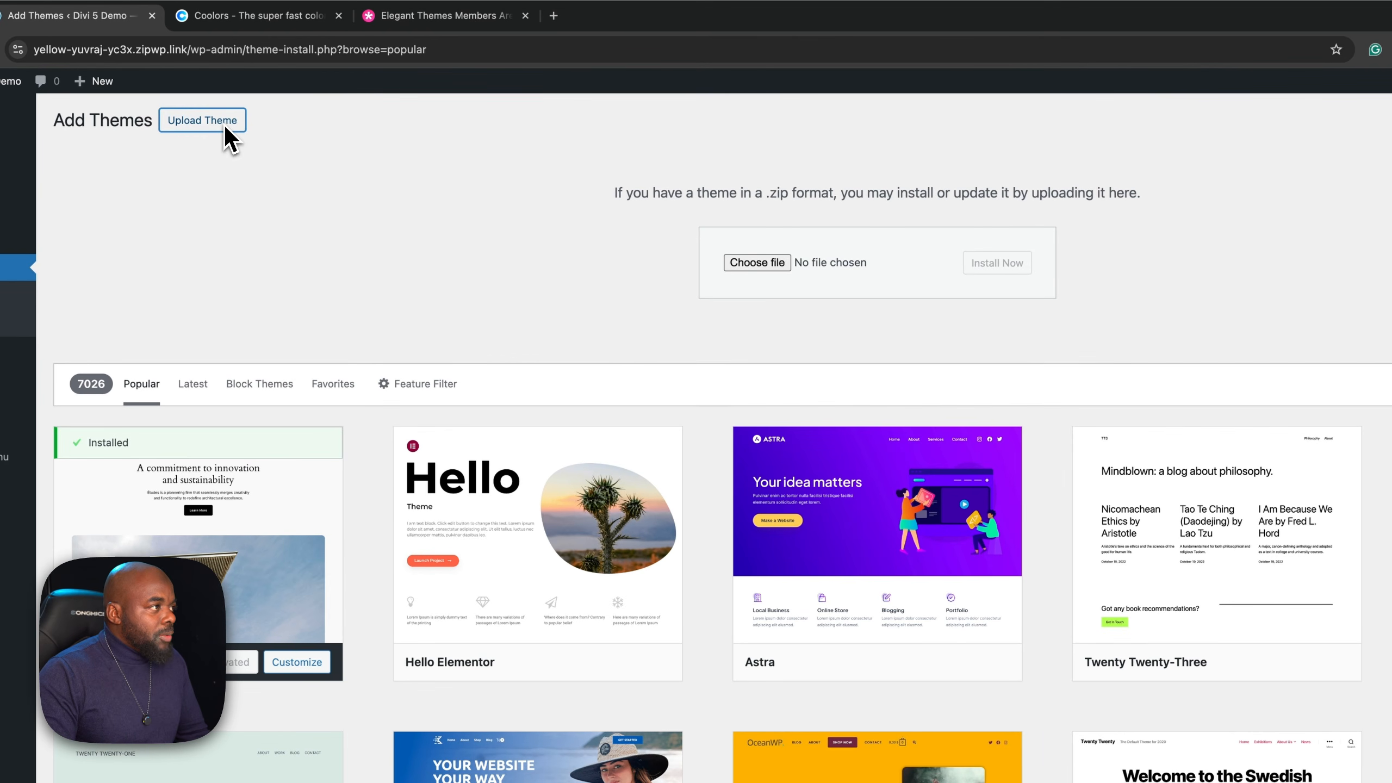
pyautogui.click(740, 266)
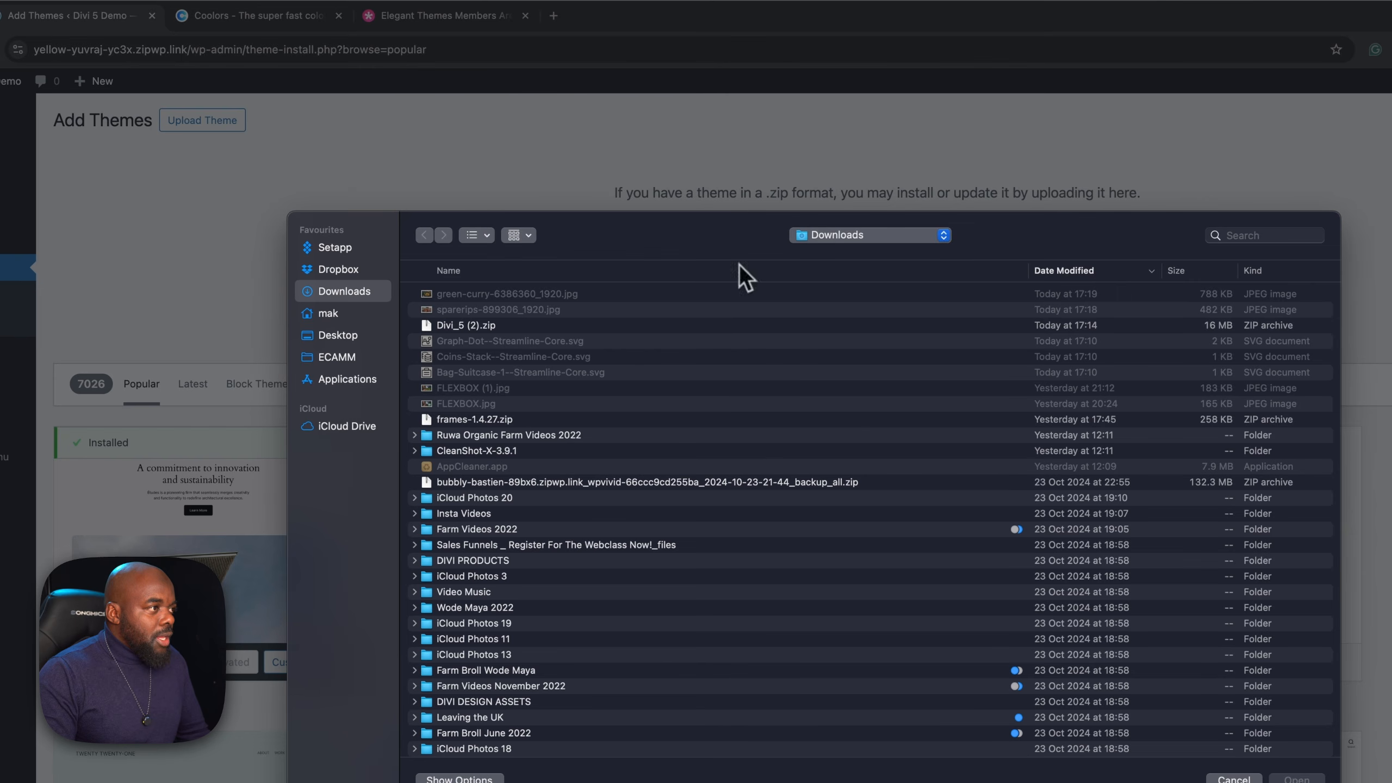
pyautogui.doubleClick(507, 327)
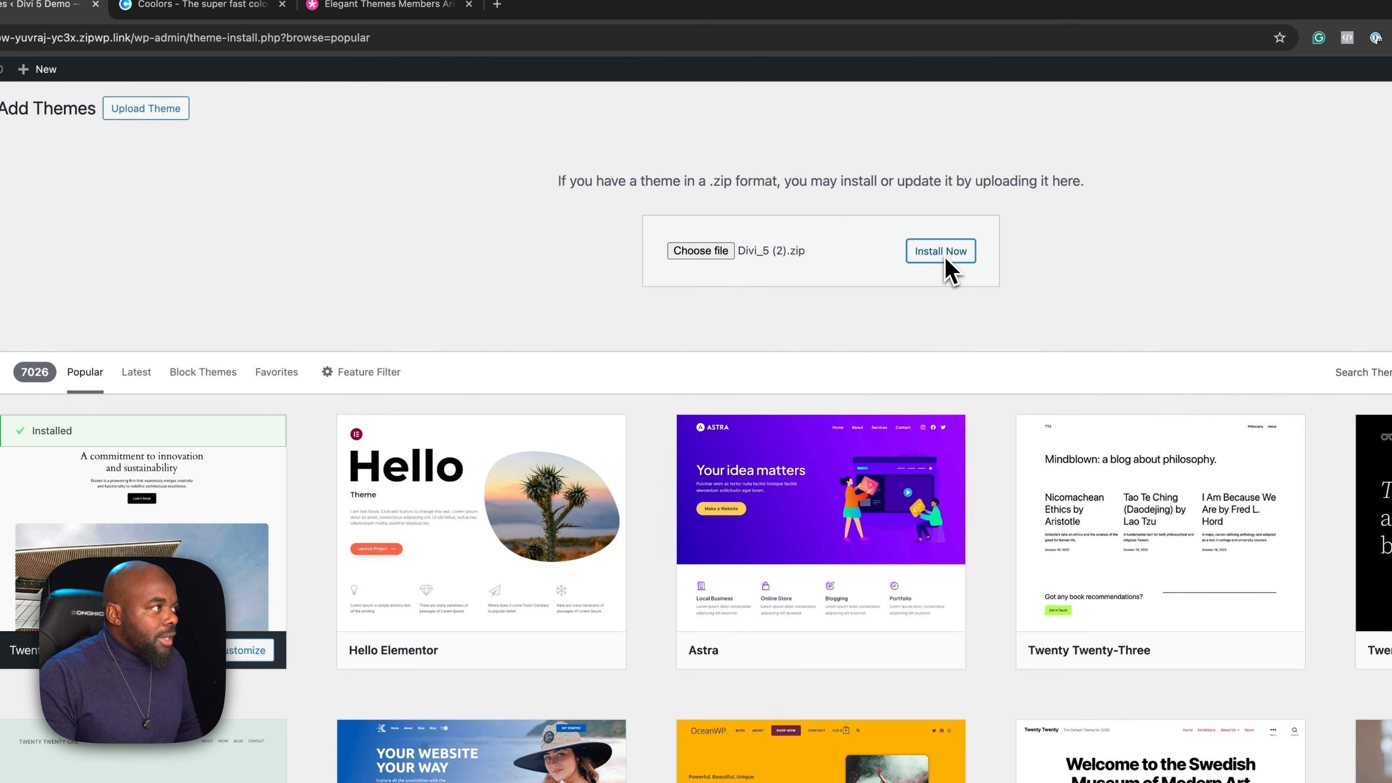
# Install and activate Divi, then sign in to Elegant Themes with the 2FA code to activate the licence
pyautogui.click(945, 257)
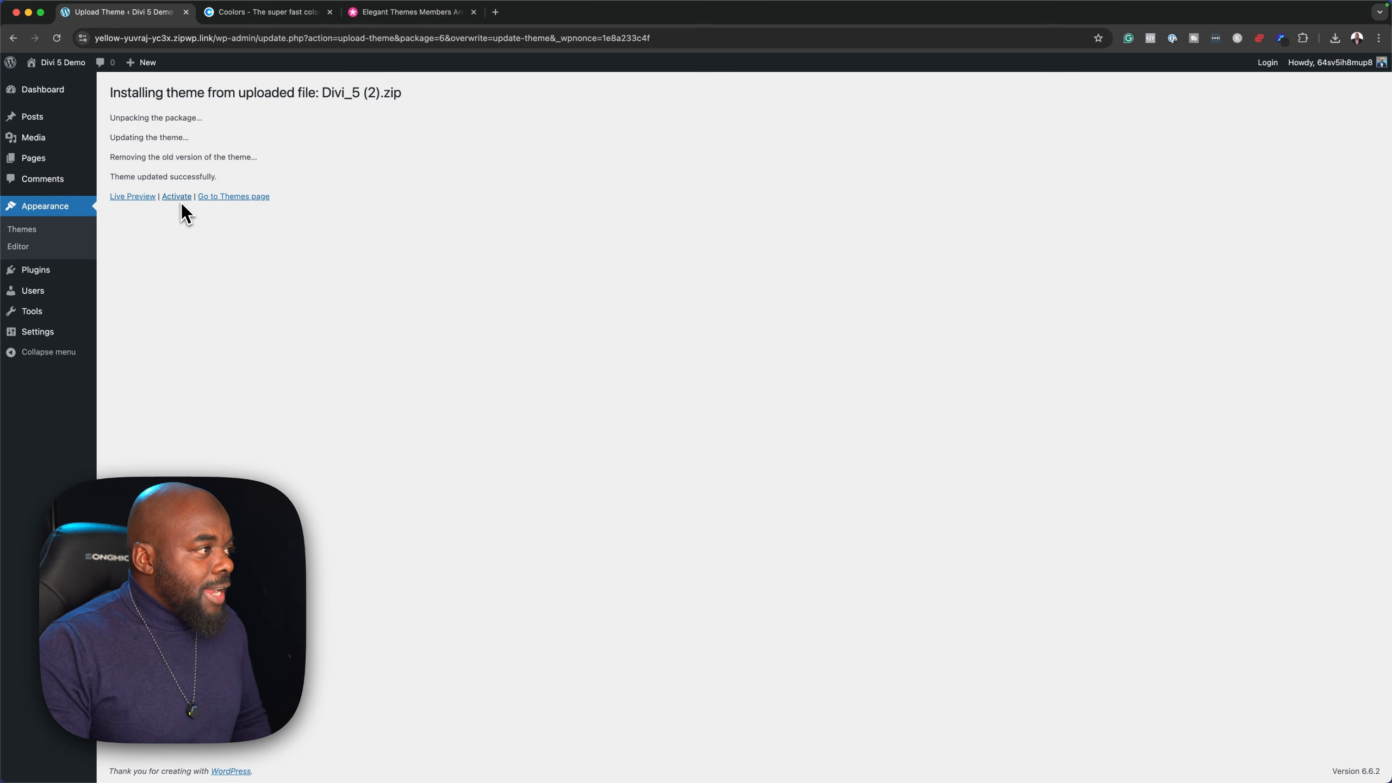
pyautogui.click(180, 198)
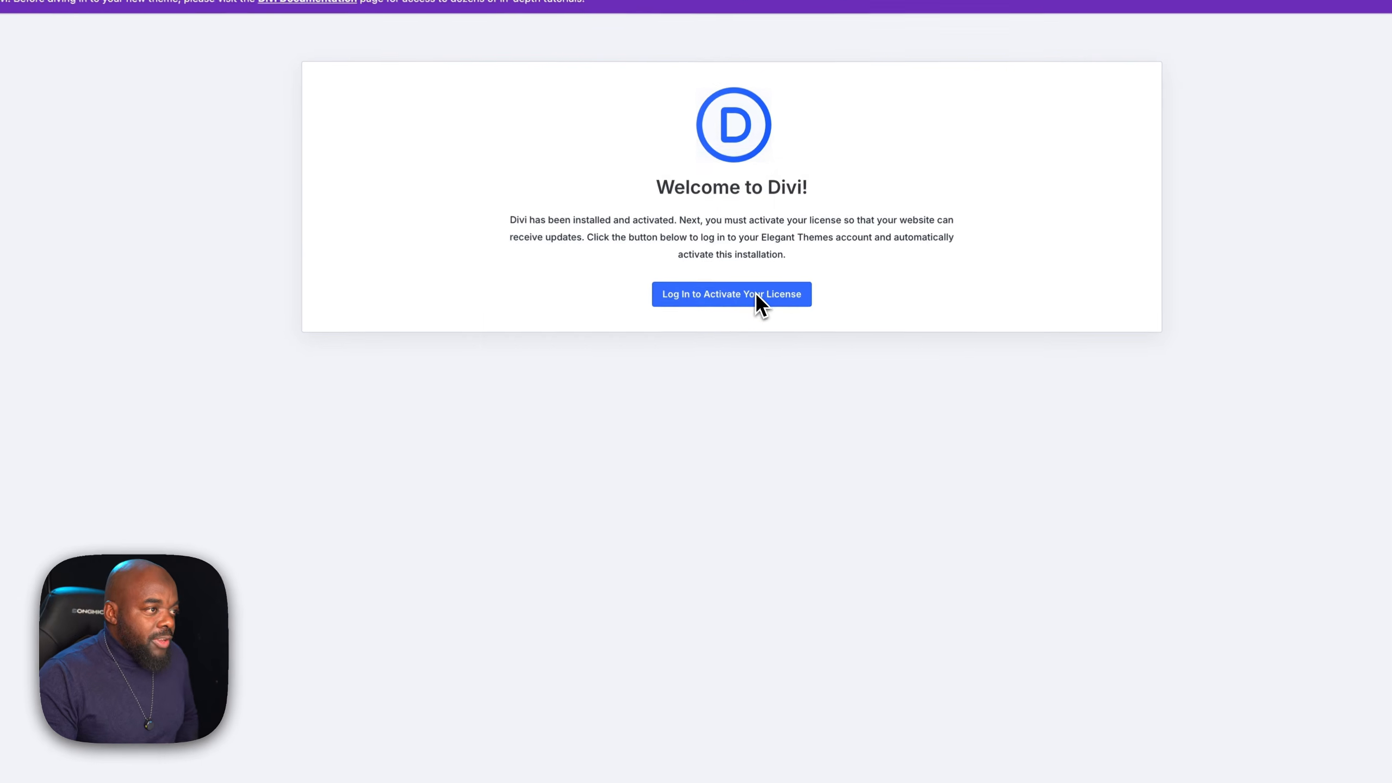
pyautogui.click(756, 295)
pyautogui.click(677, 366)
pyautogui.click(811, 419)
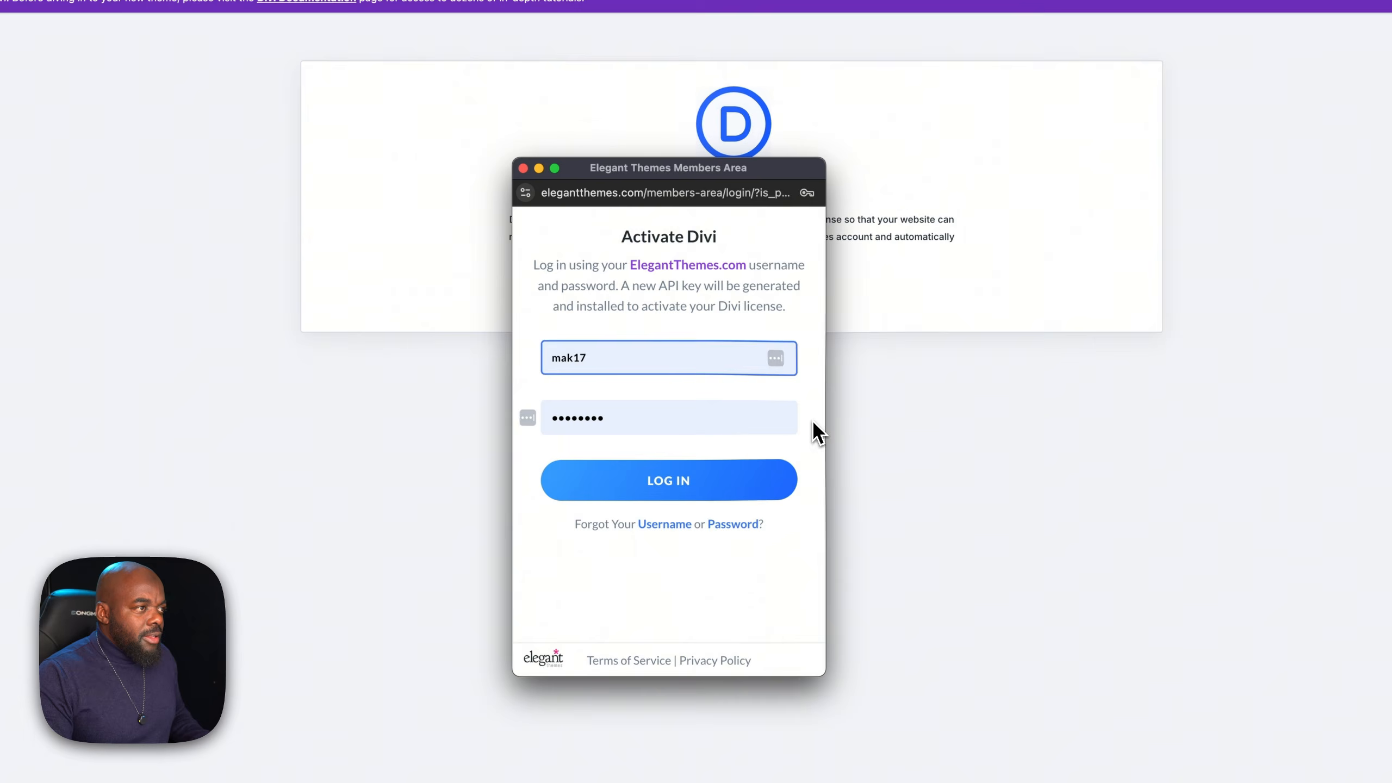
pyautogui.click(686, 487)
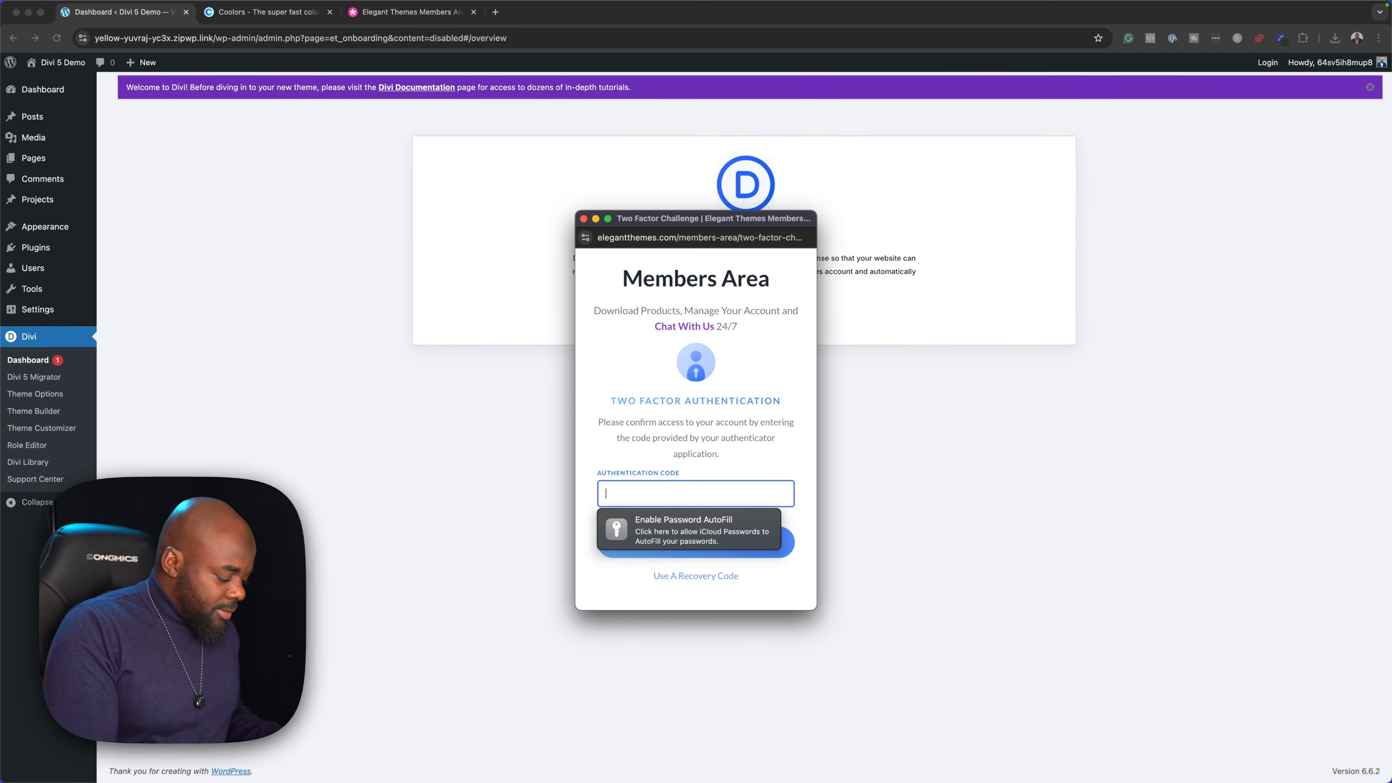
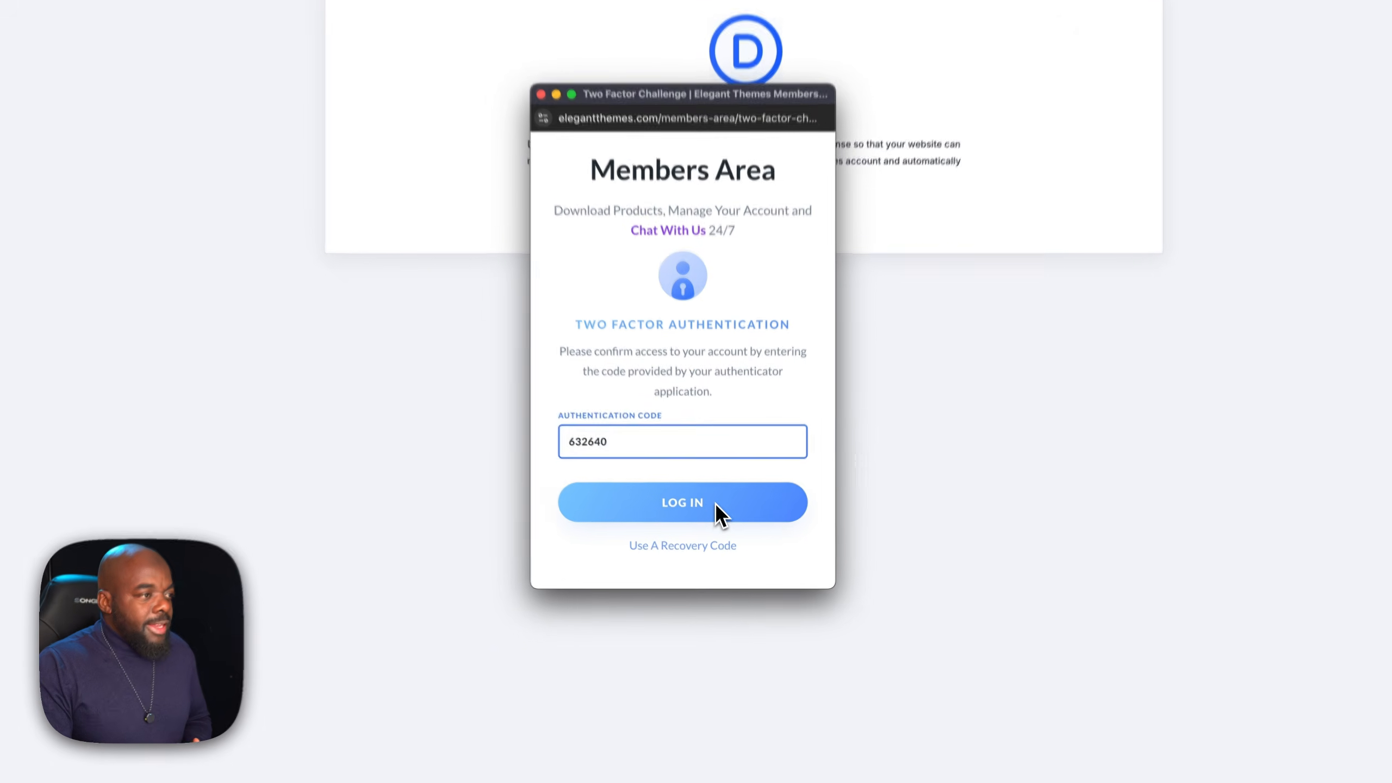
pyautogui.click(720, 541)
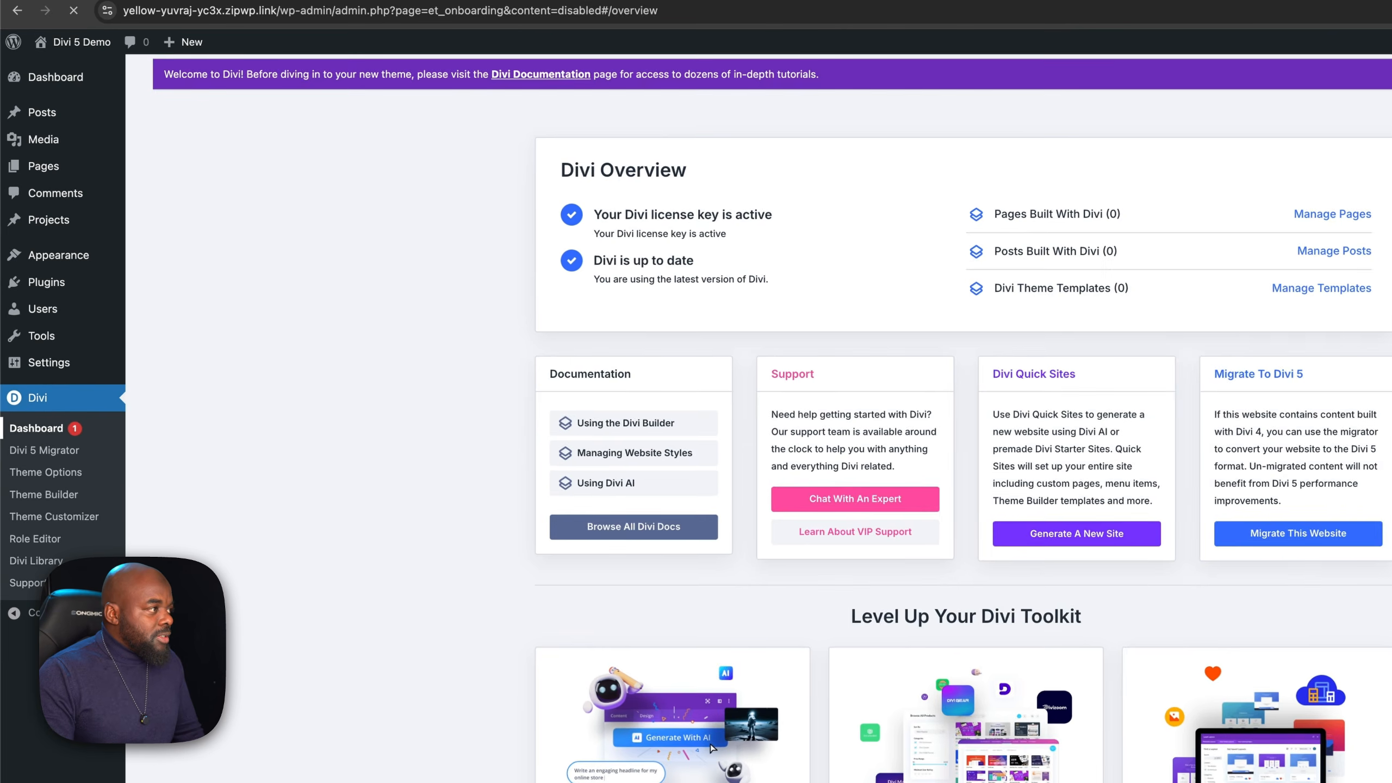
pyautogui.click(33, 365)
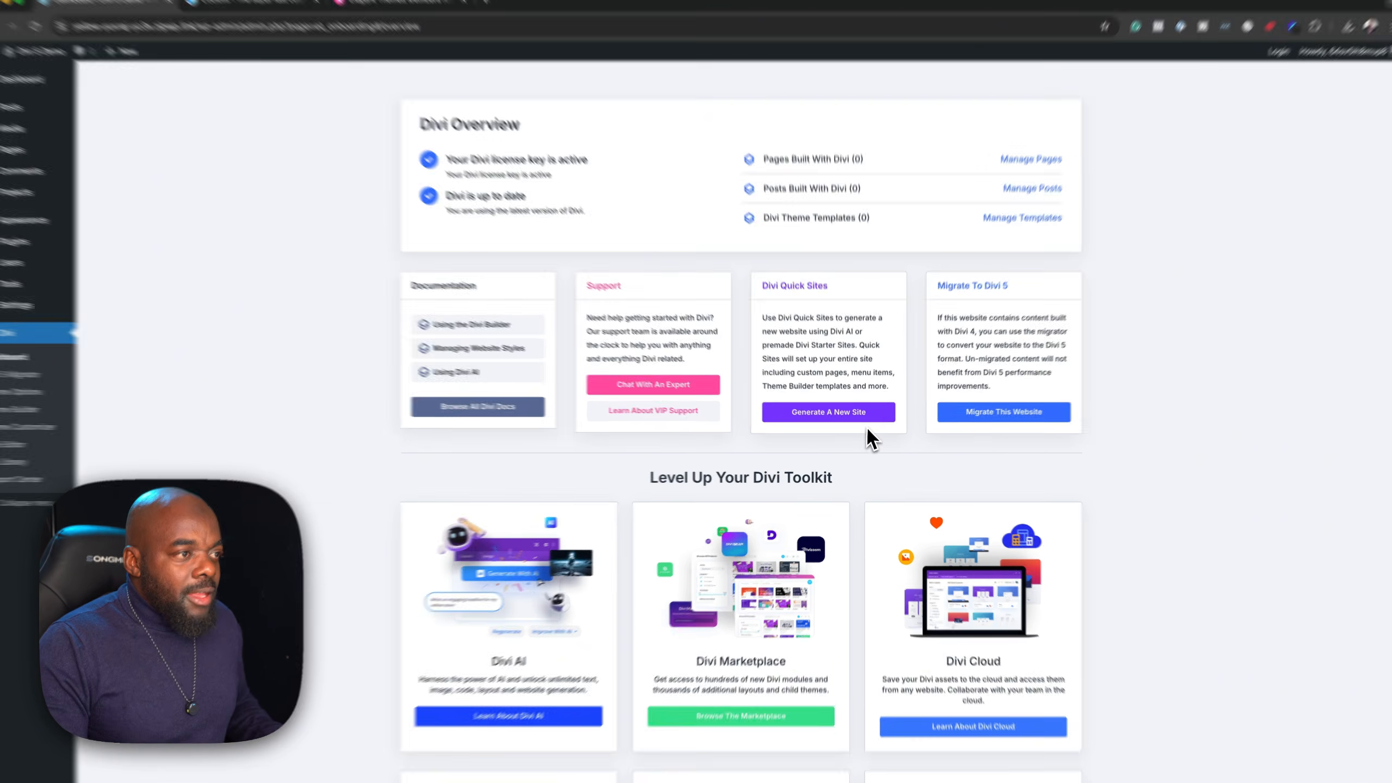
# Choose Generate A New Site, then Select a Website Template, and scroll through the starter sites
pyautogui.click(866, 414)
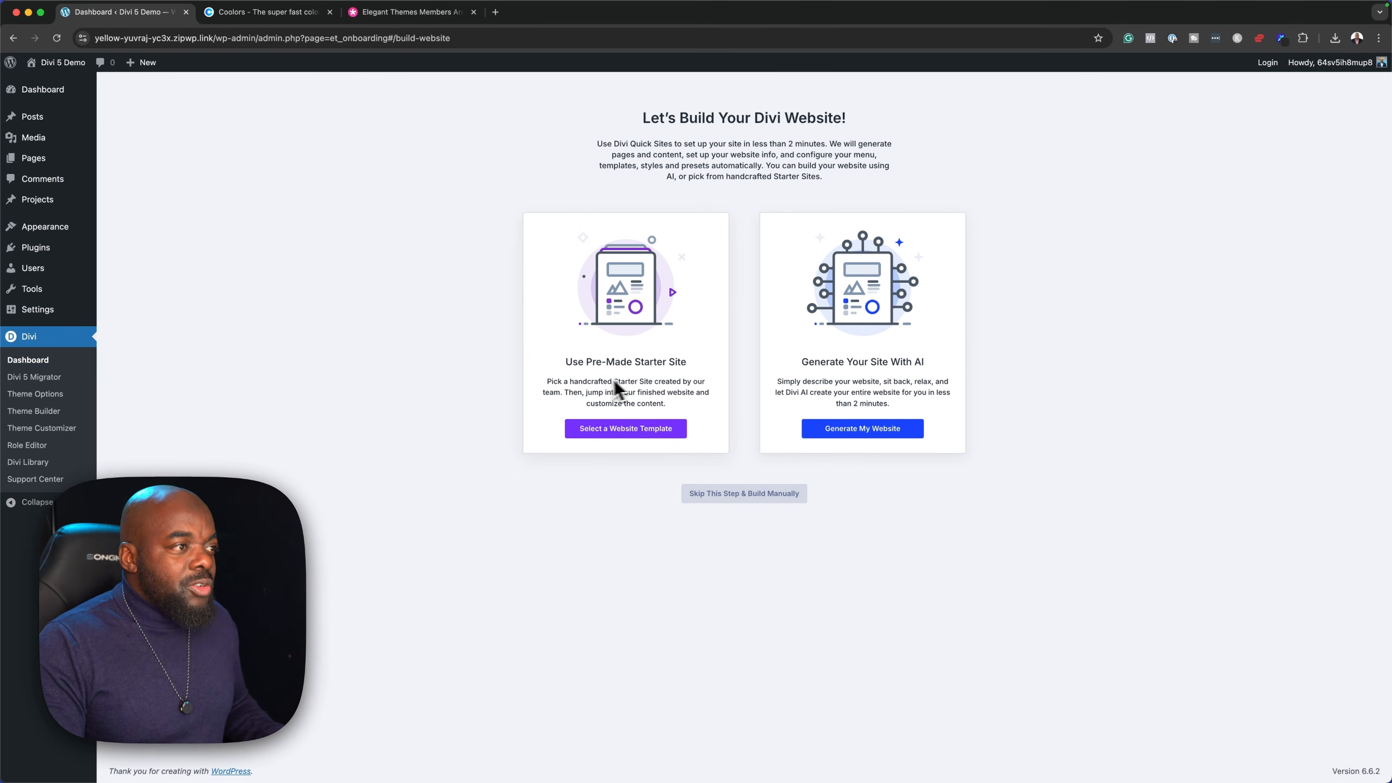
pyautogui.click(638, 433)
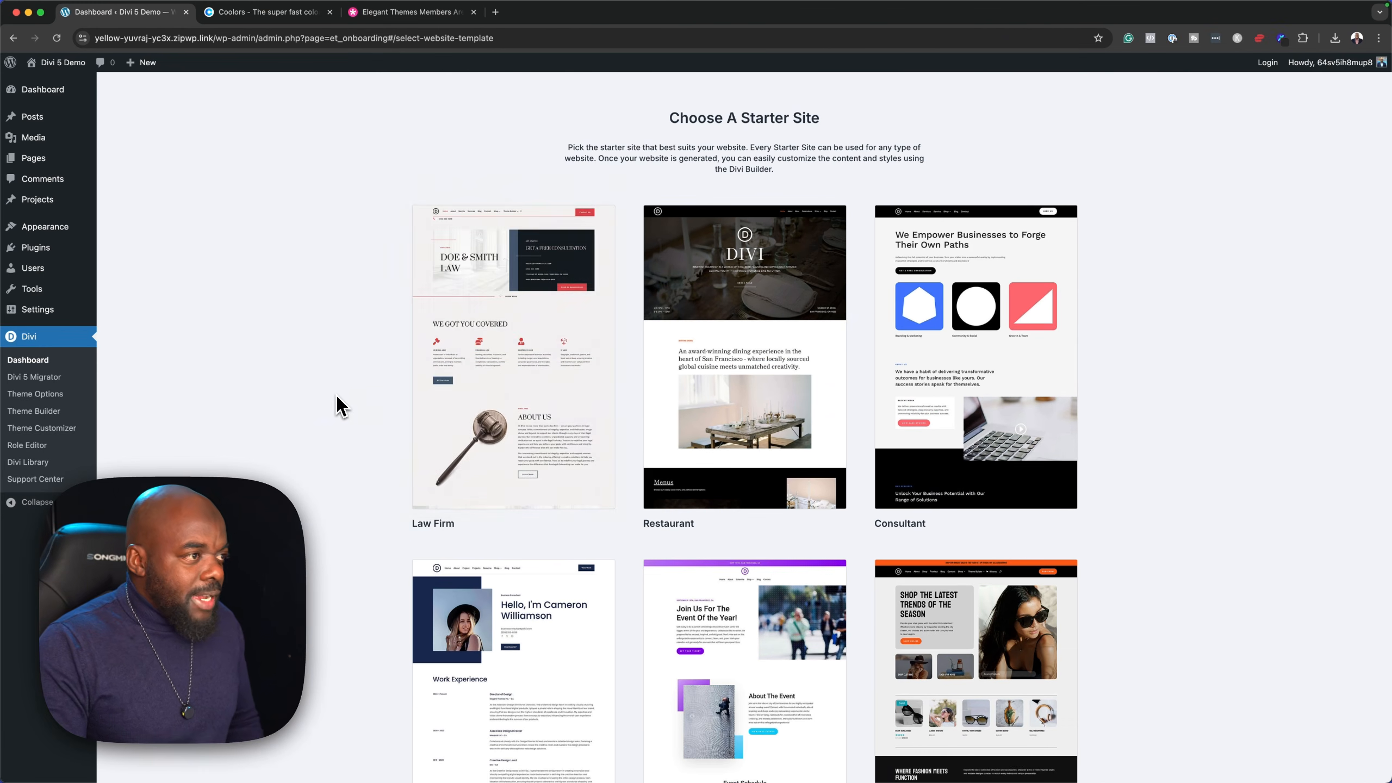
pyautogui.scroll(-9, 512, 356)
pyautogui.scroll(-20, 744, 428)
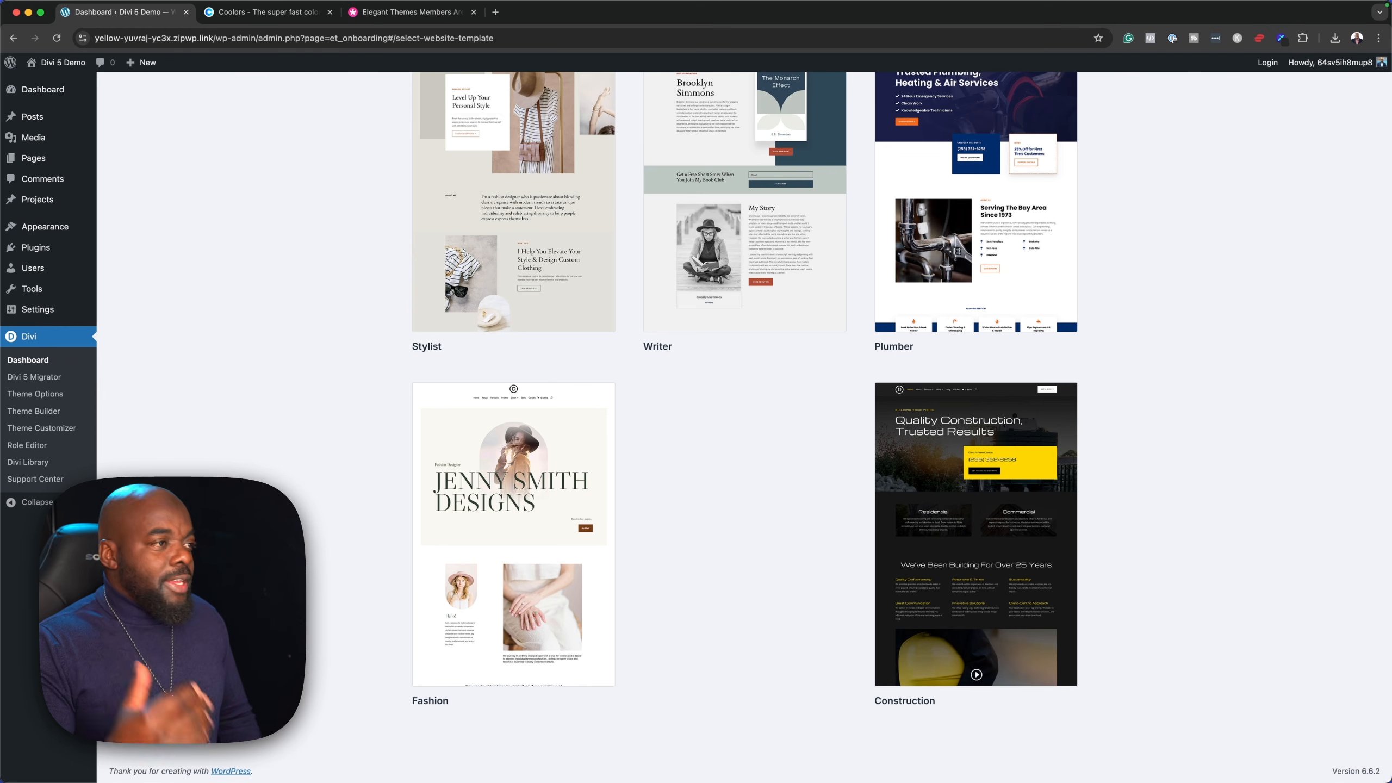
pyautogui.scroll(5, 335, 522)
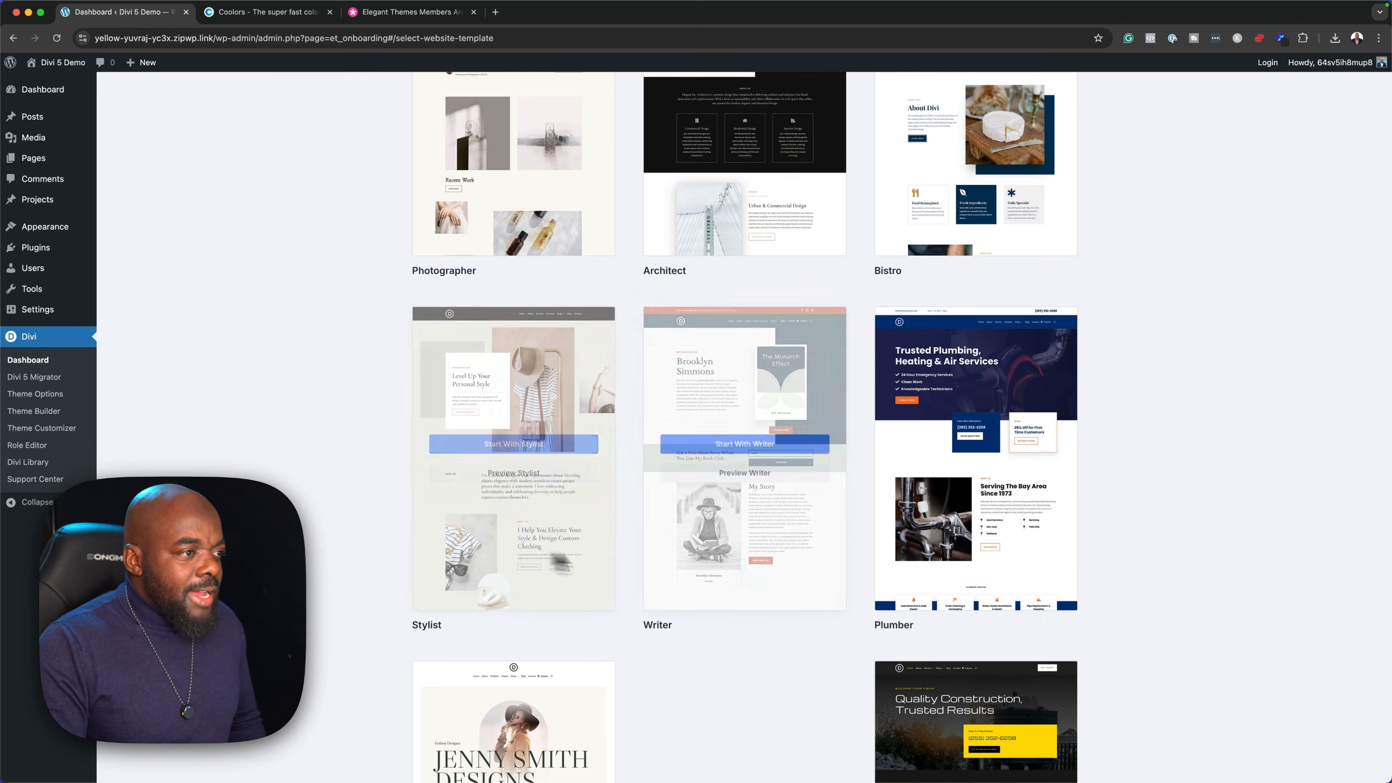
pyautogui.scroll(15, 1252, 568)
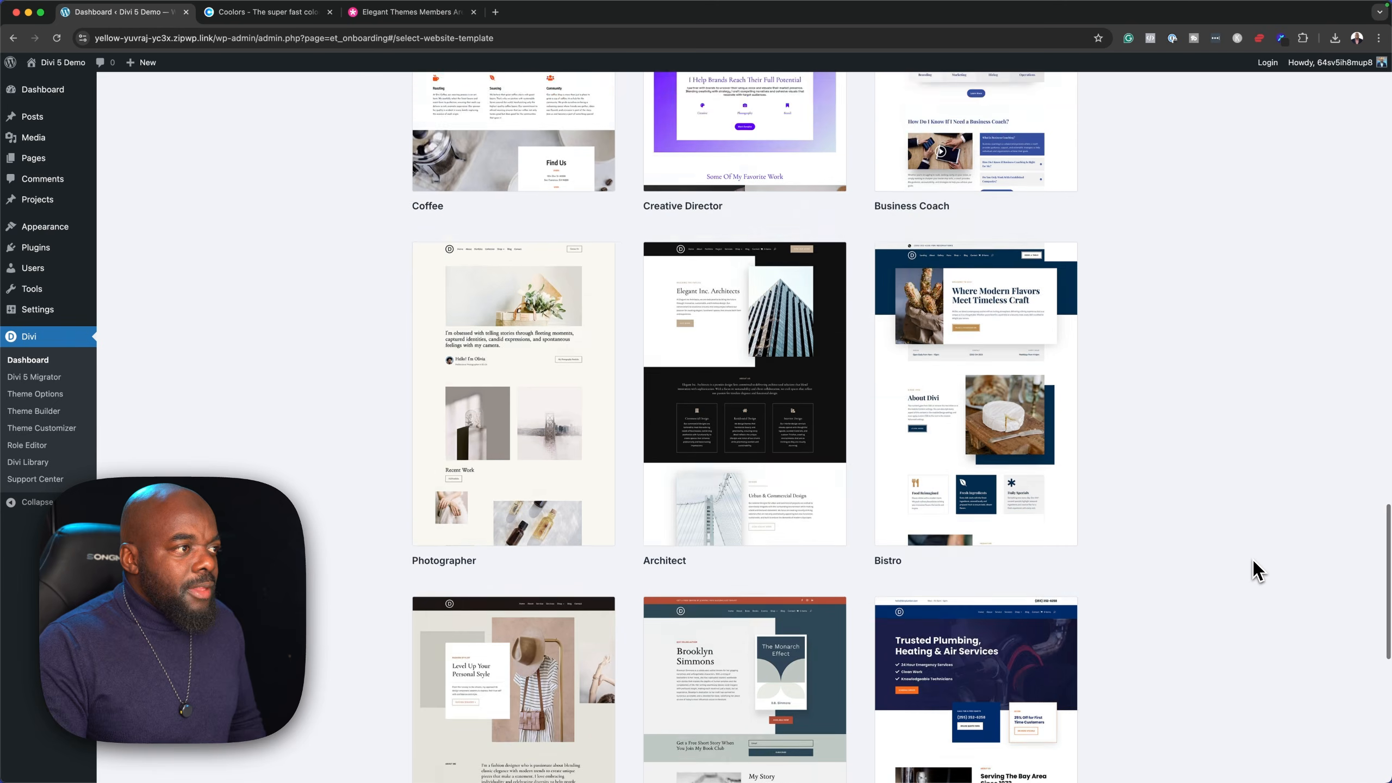
pyautogui.scroll(8, 1255, 571)
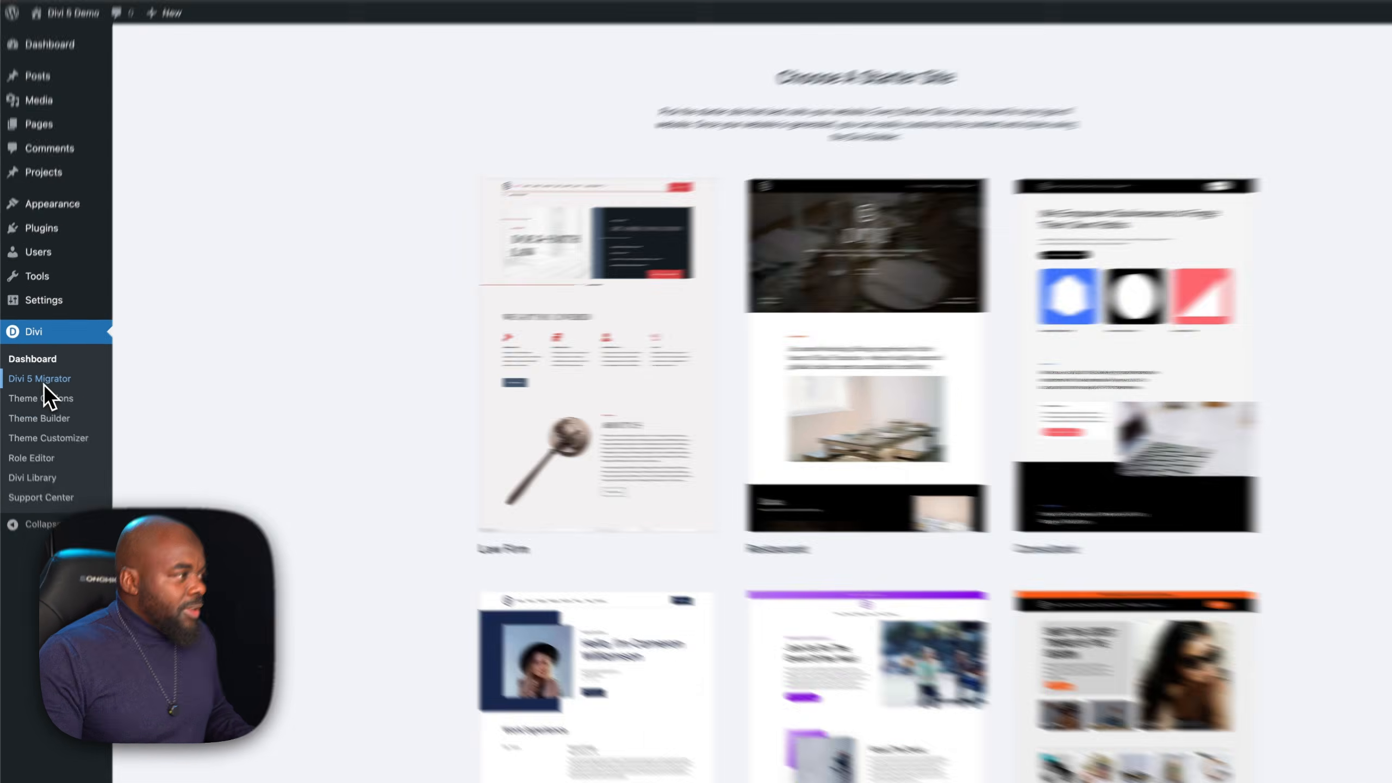
# Check the Divi 5 Migrator for compatibility, then open Divi Theme Options
pyautogui.click(44, 381)
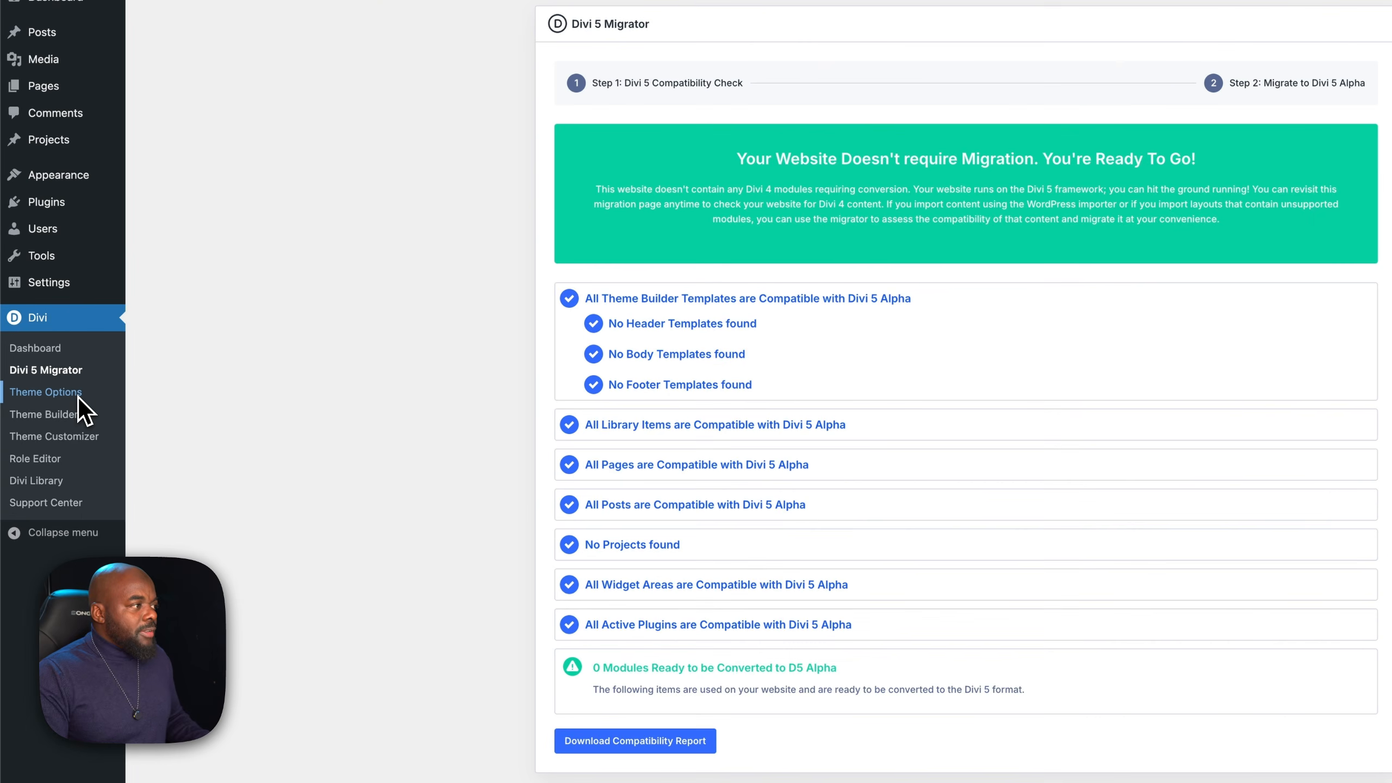
pyautogui.click(77, 392)
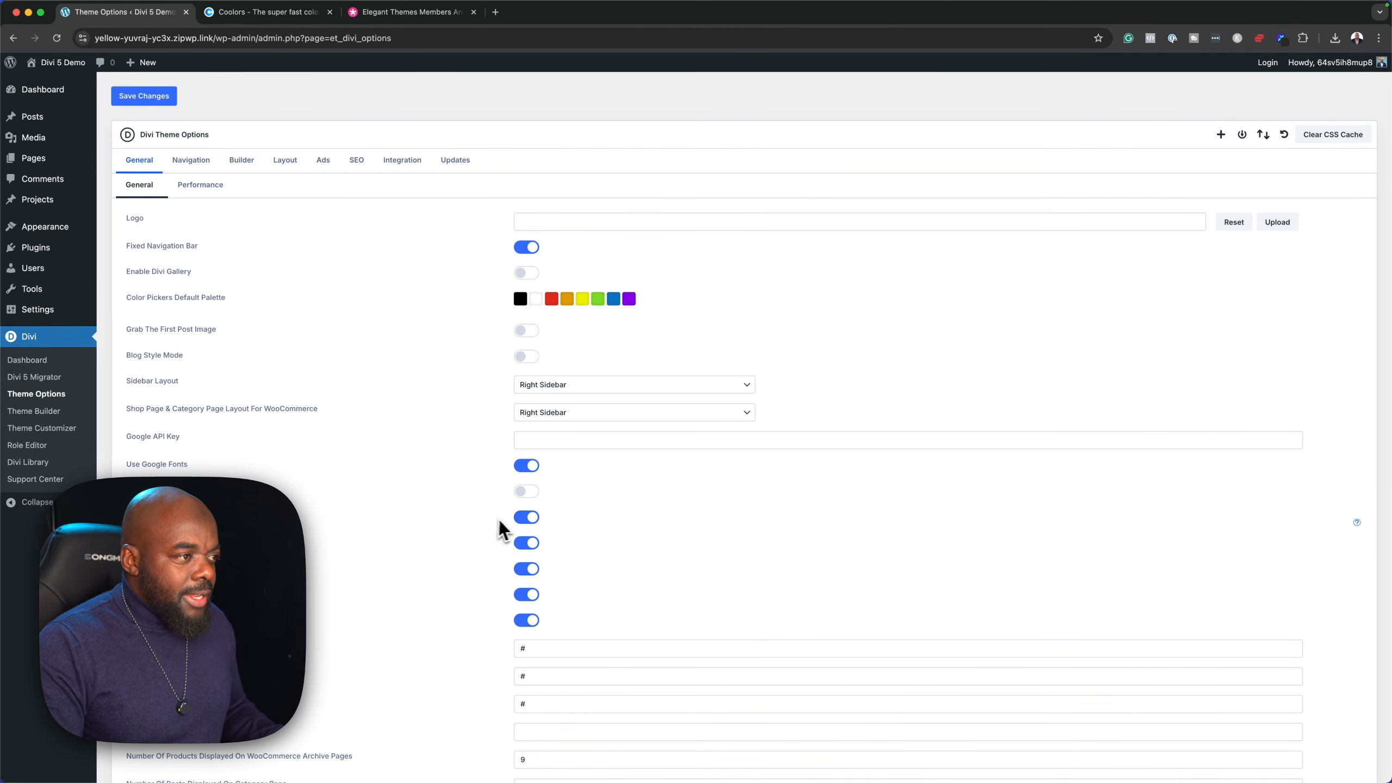
# Turn off the Google Maps script and the Facebook, X, Instagram and RSS icon toggles
pyautogui.click(525, 518)
pyautogui.click(602, 486)
pyautogui.click(601, 516)
pyautogui.click(600, 551)
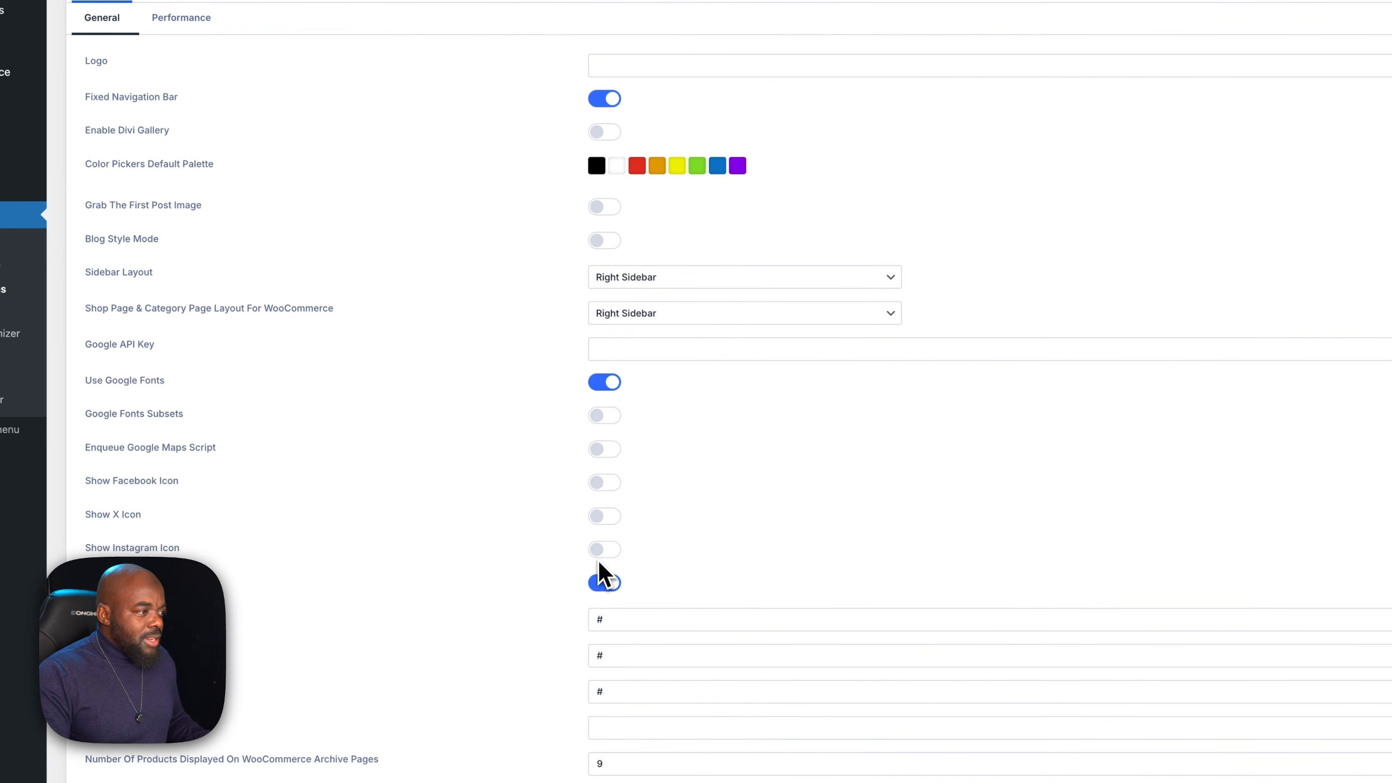
pyautogui.click(602, 586)
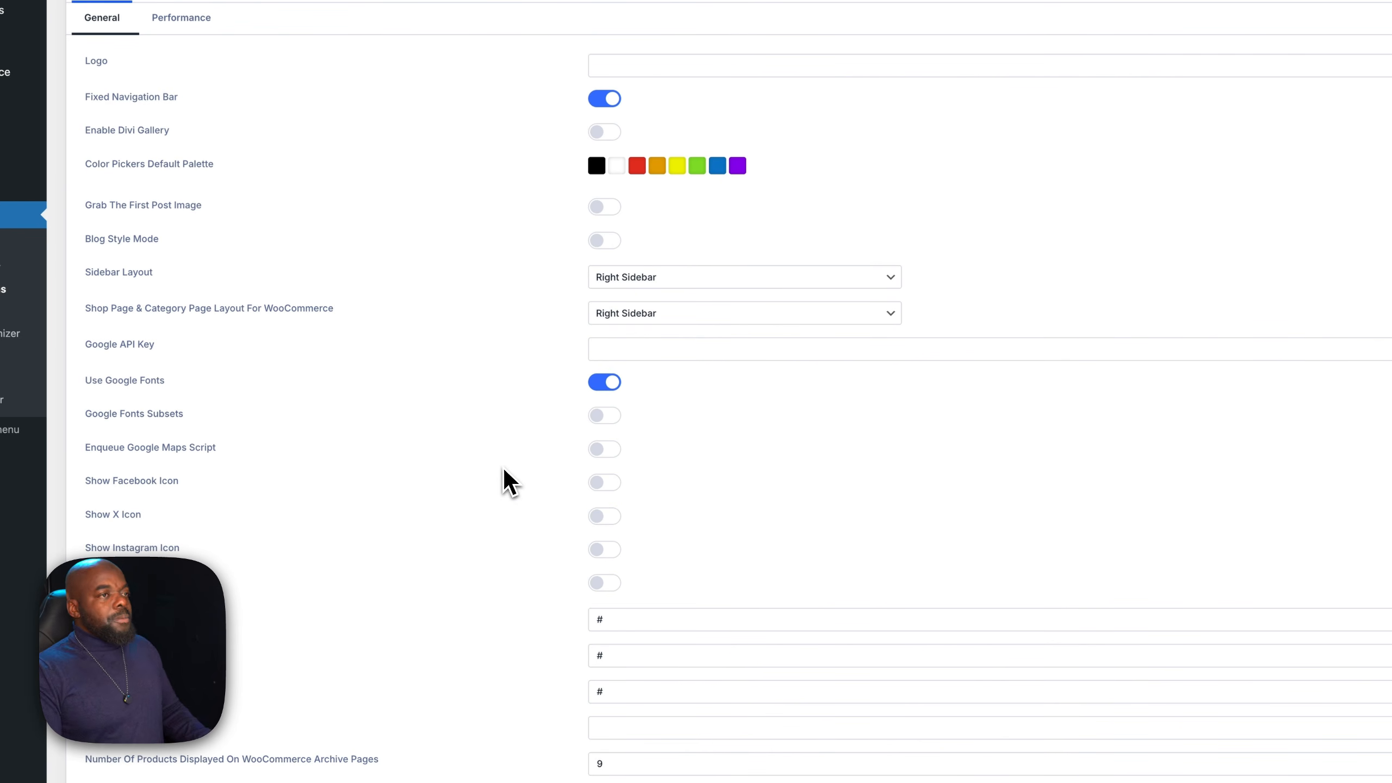
pyautogui.scroll(-3, 482, 475)
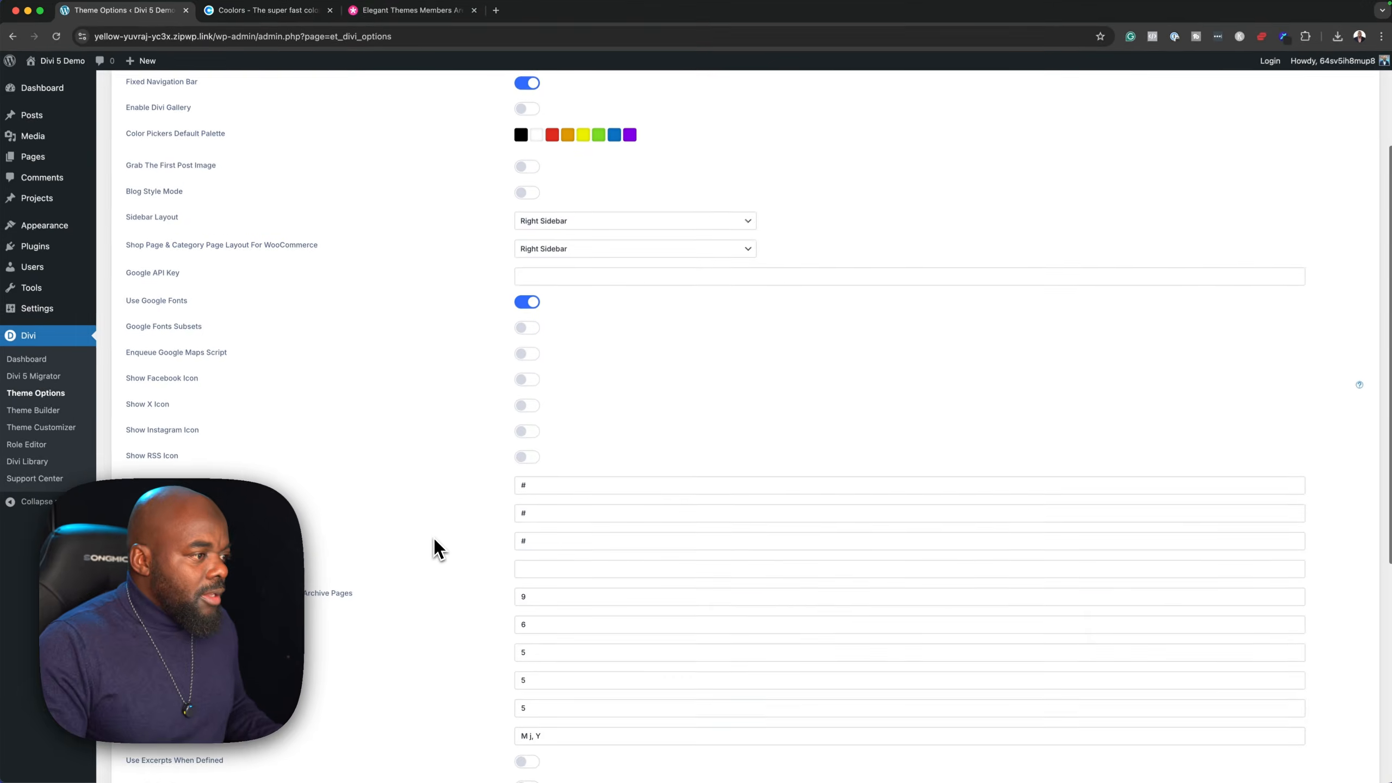
pyautogui.scroll(-5, 434, 539)
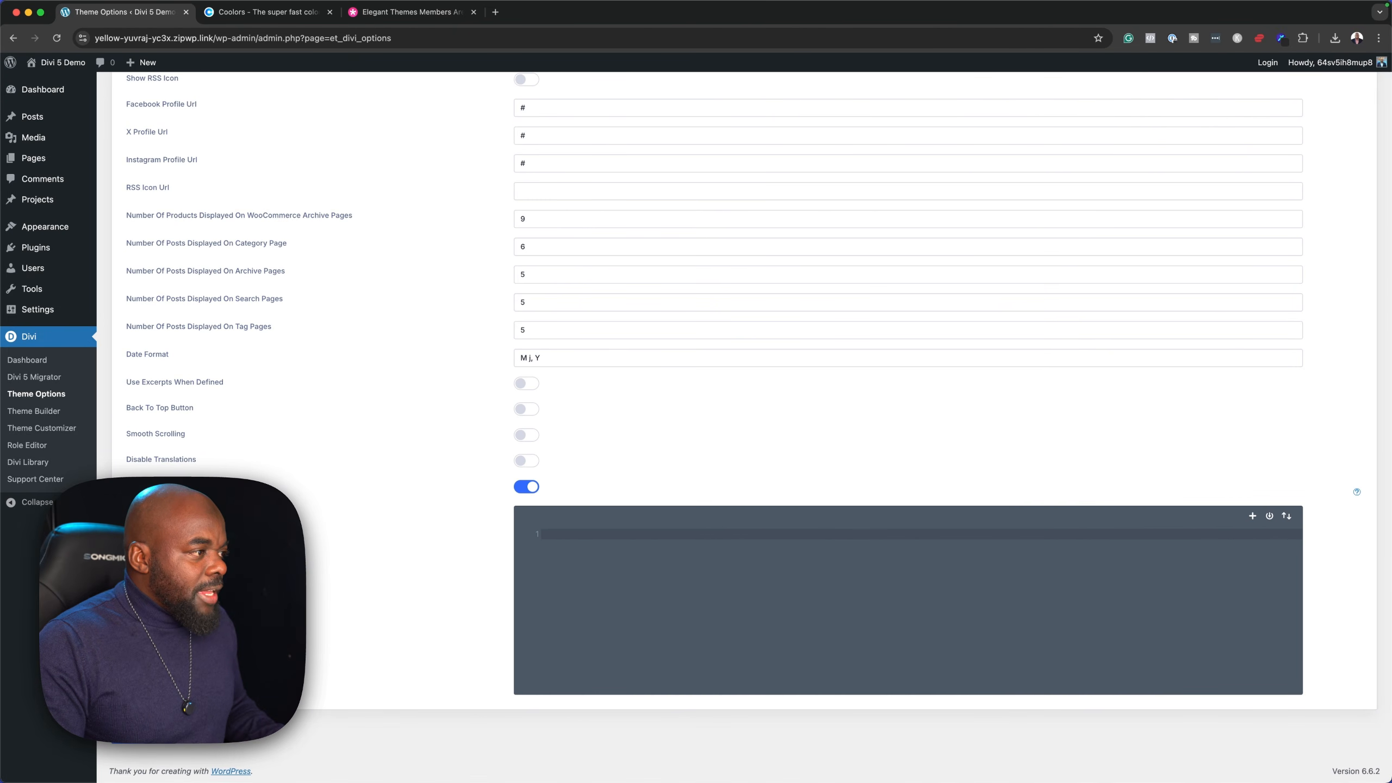
pyautogui.scroll(2, 385, 618)
pyautogui.scroll(-2, 386, 619)
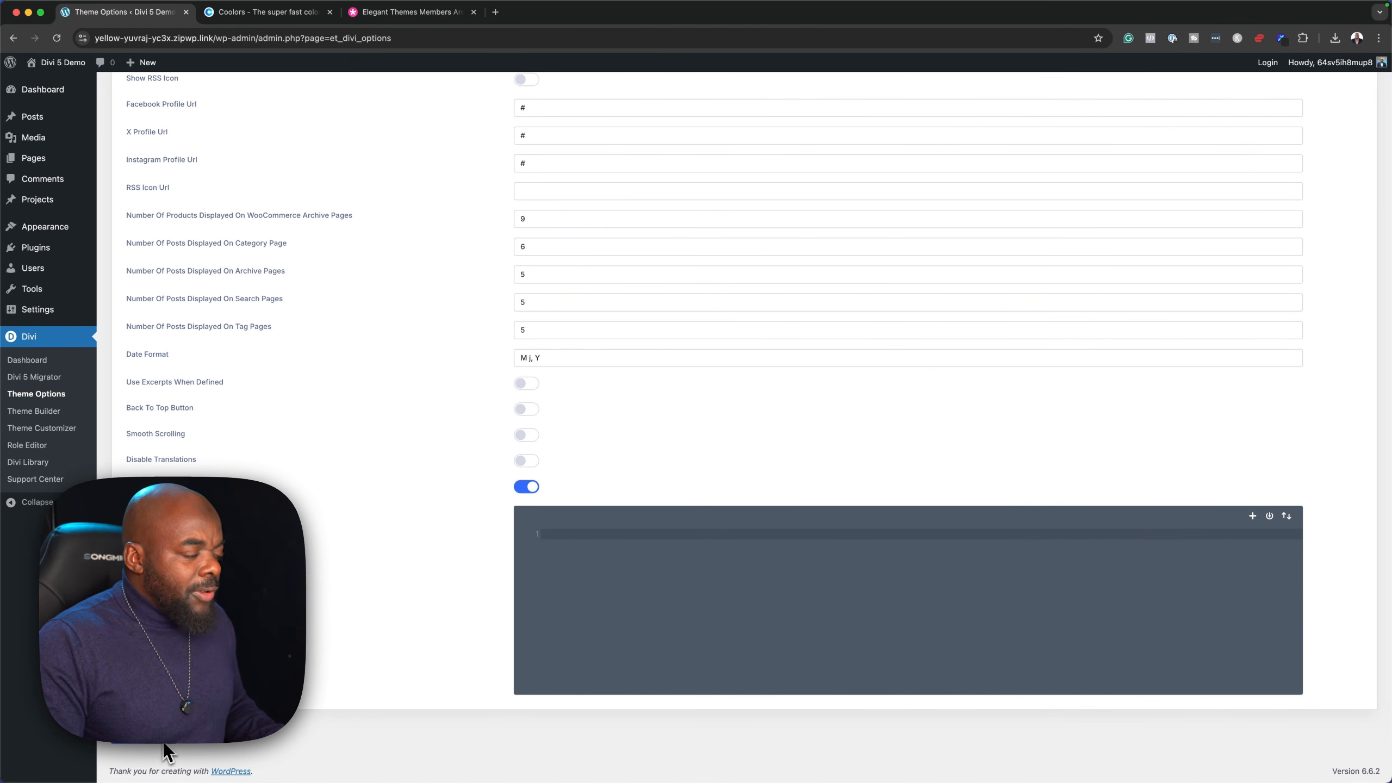
# Save the General settings and move on to the Navigation tab
pyautogui.click(163, 742)
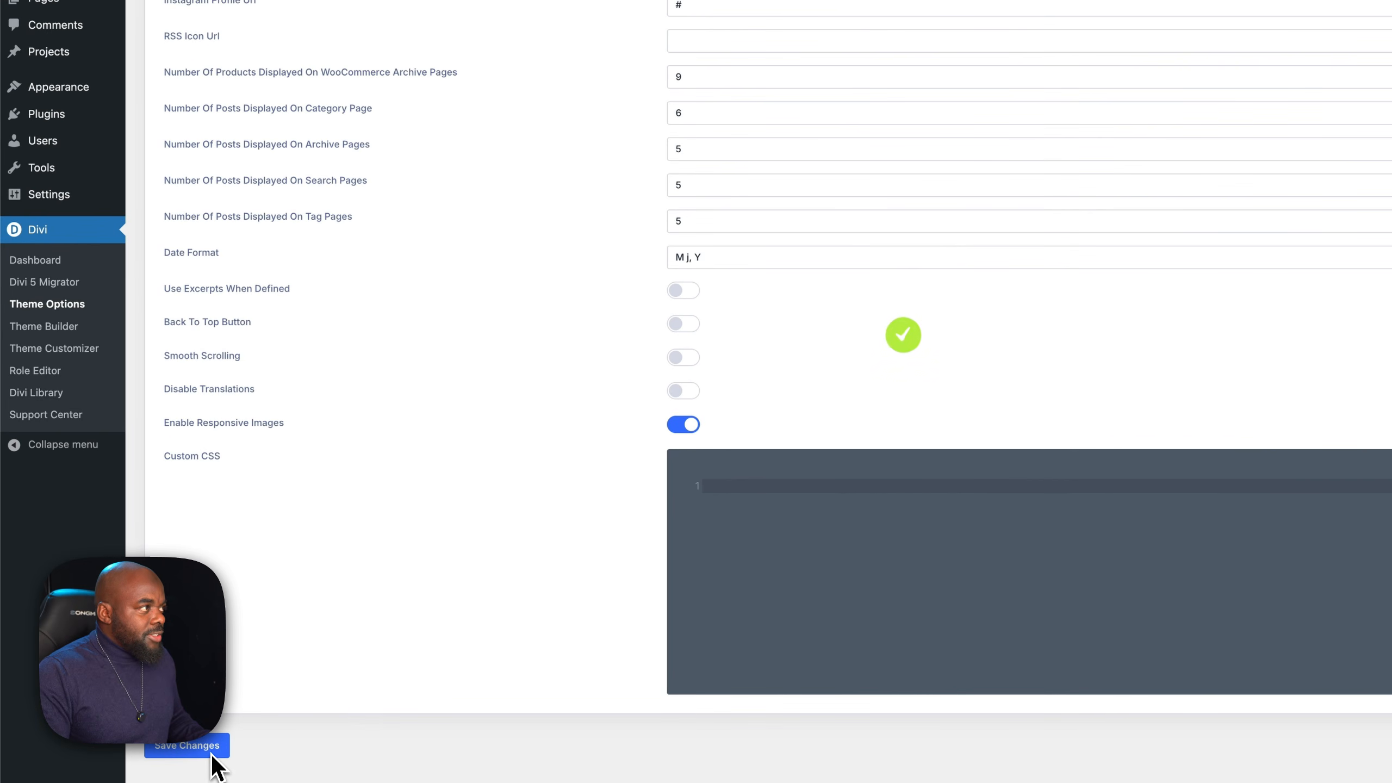
pyautogui.scroll(10, 422, 603)
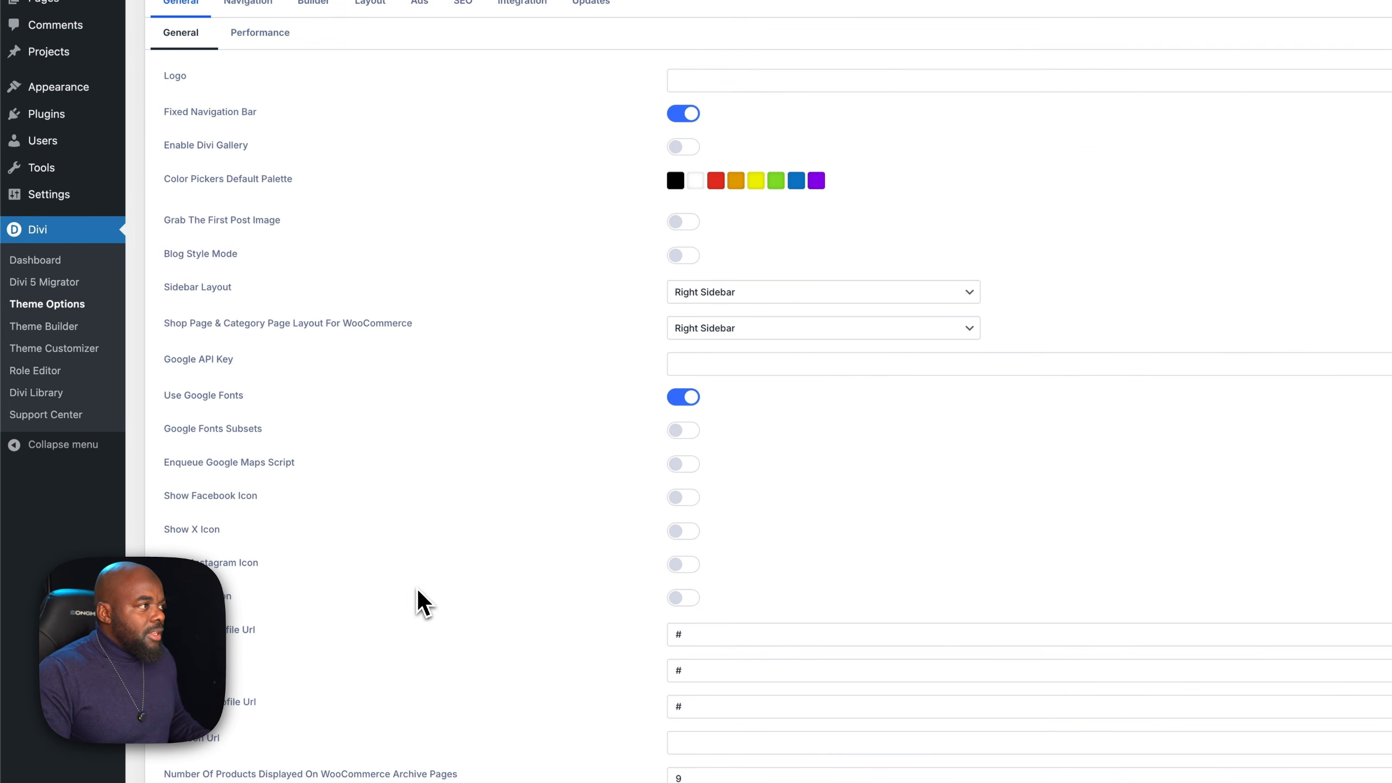
pyautogui.click(261, 2)
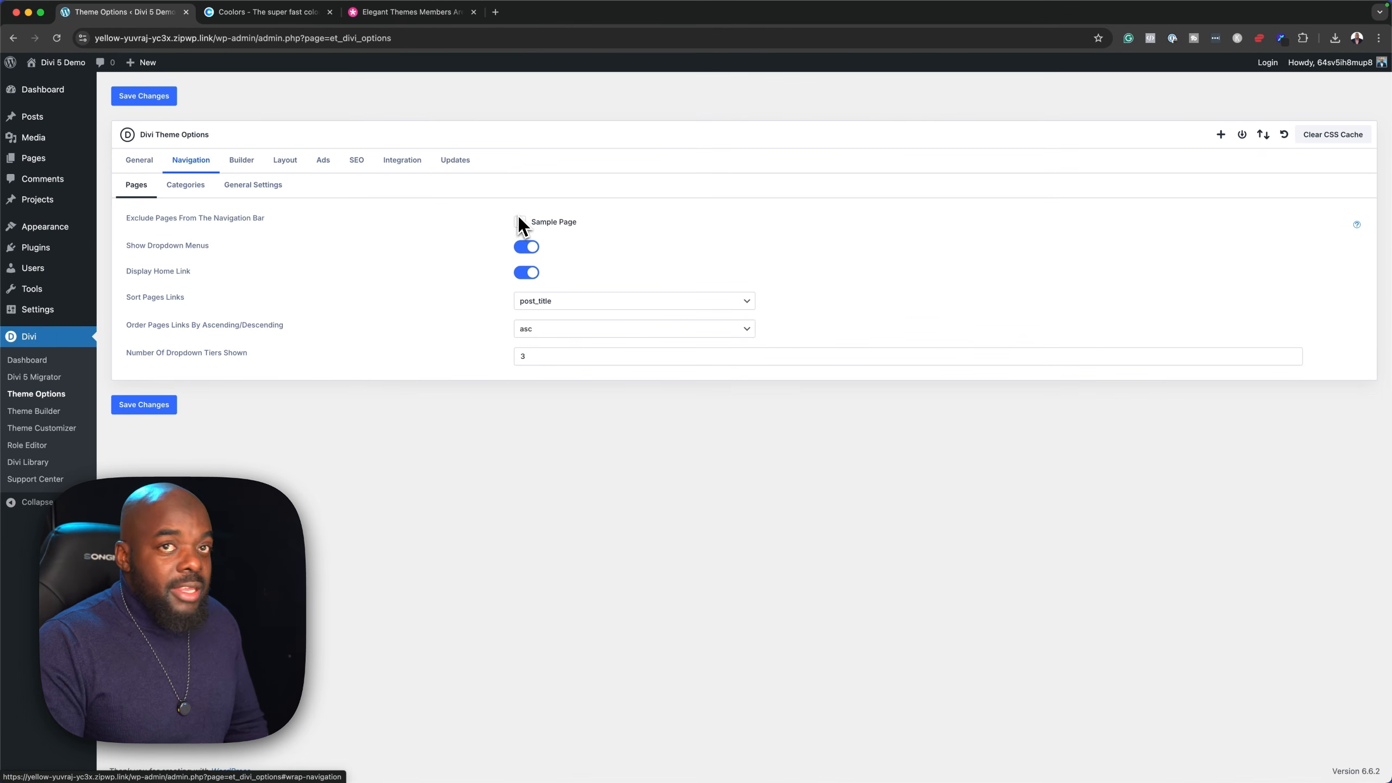
# Exclude Sample Page and the Uncategorized category from the navigation bar and save
pyautogui.click(520, 222)
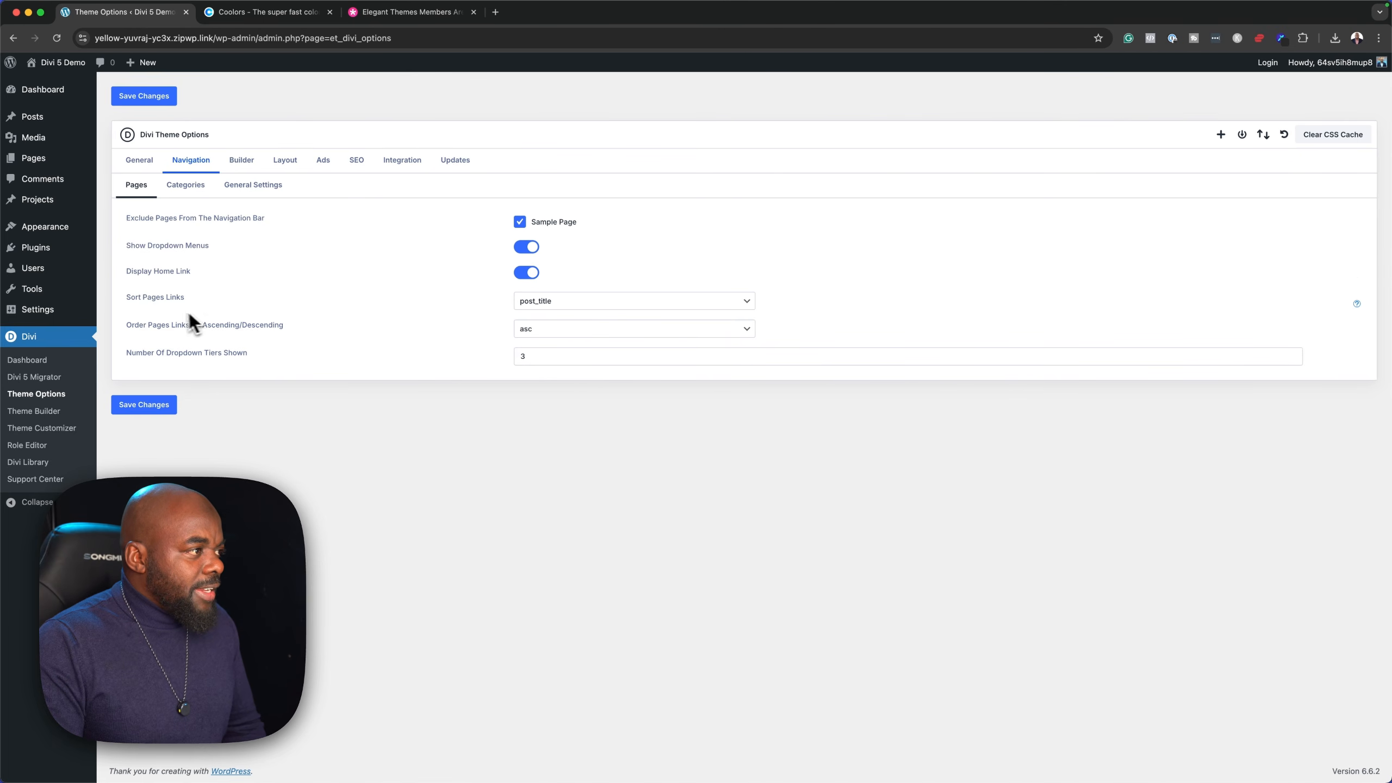
pyautogui.click(189, 186)
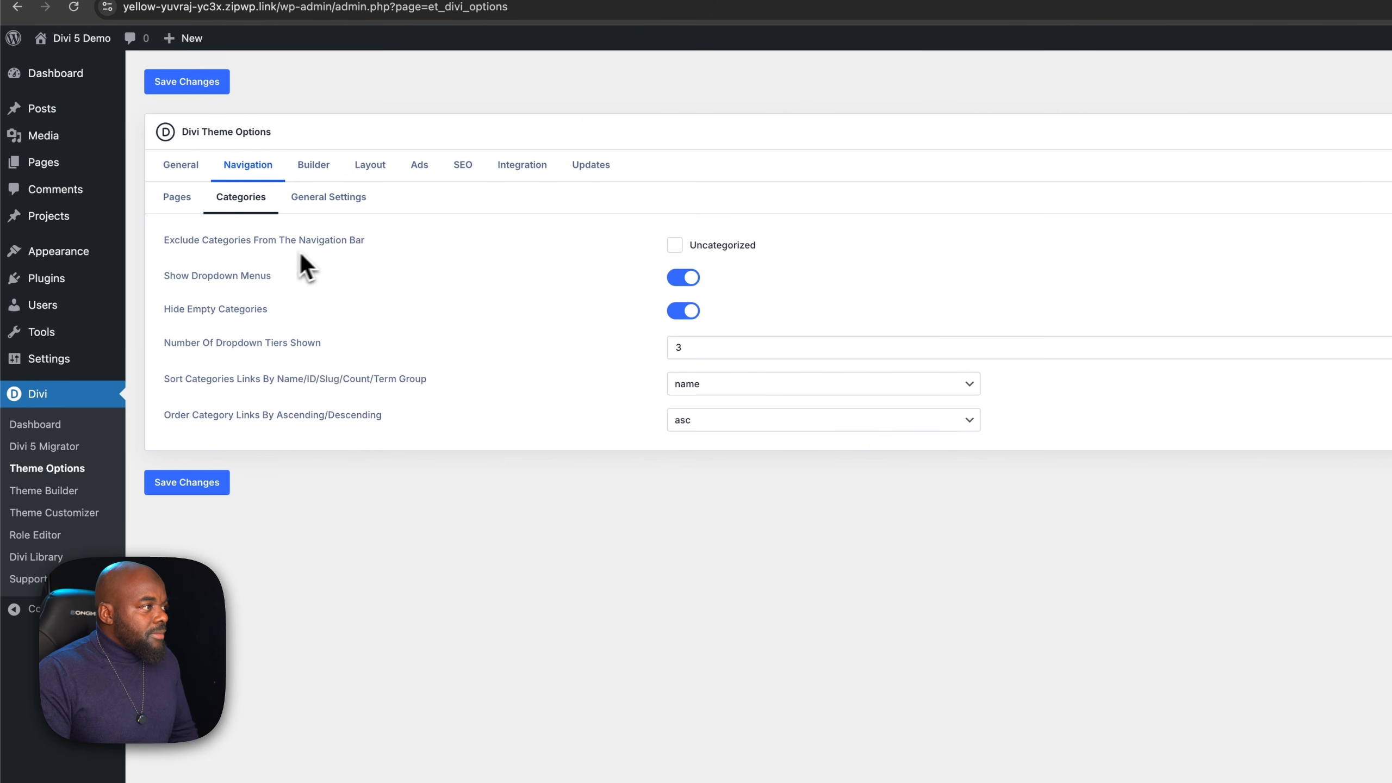
pyautogui.click(674, 247)
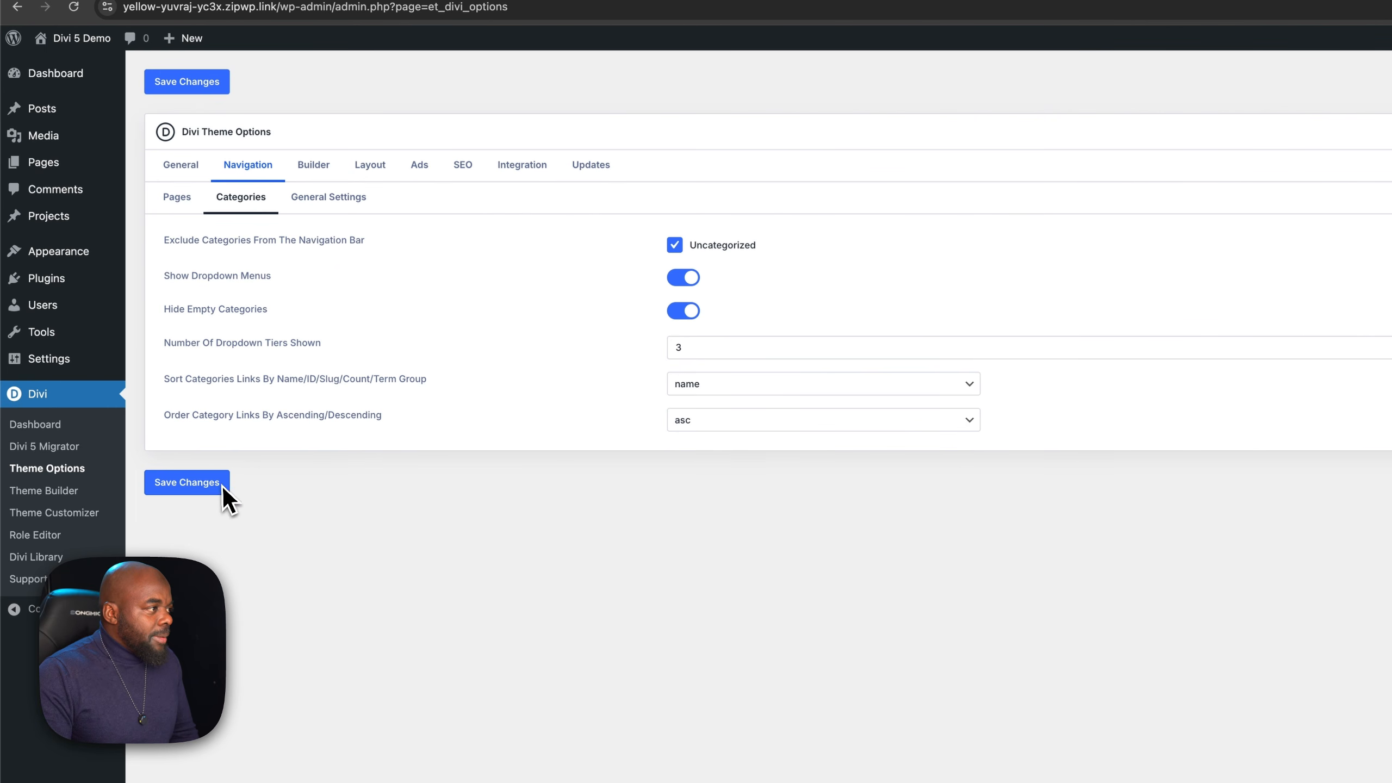
pyautogui.click(353, 207)
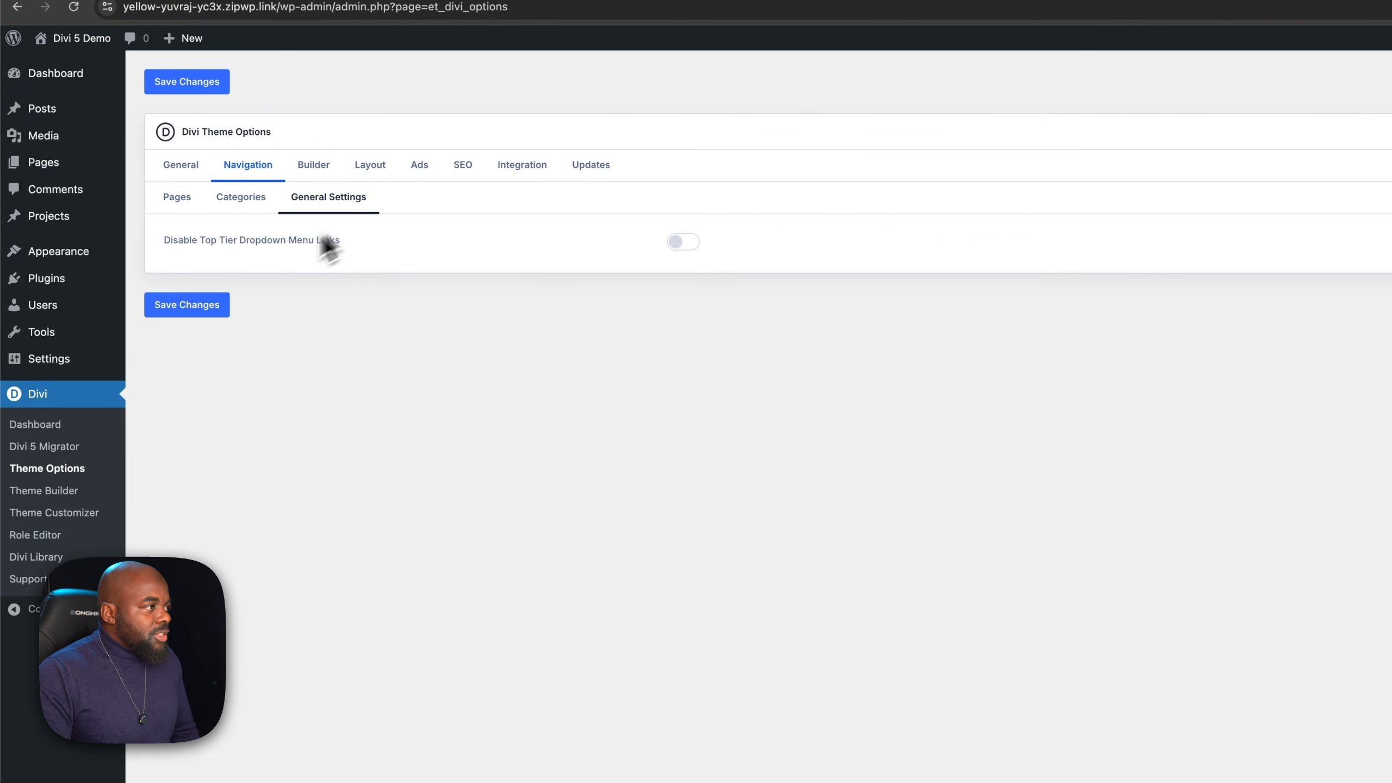
pyautogui.click(209, 305)
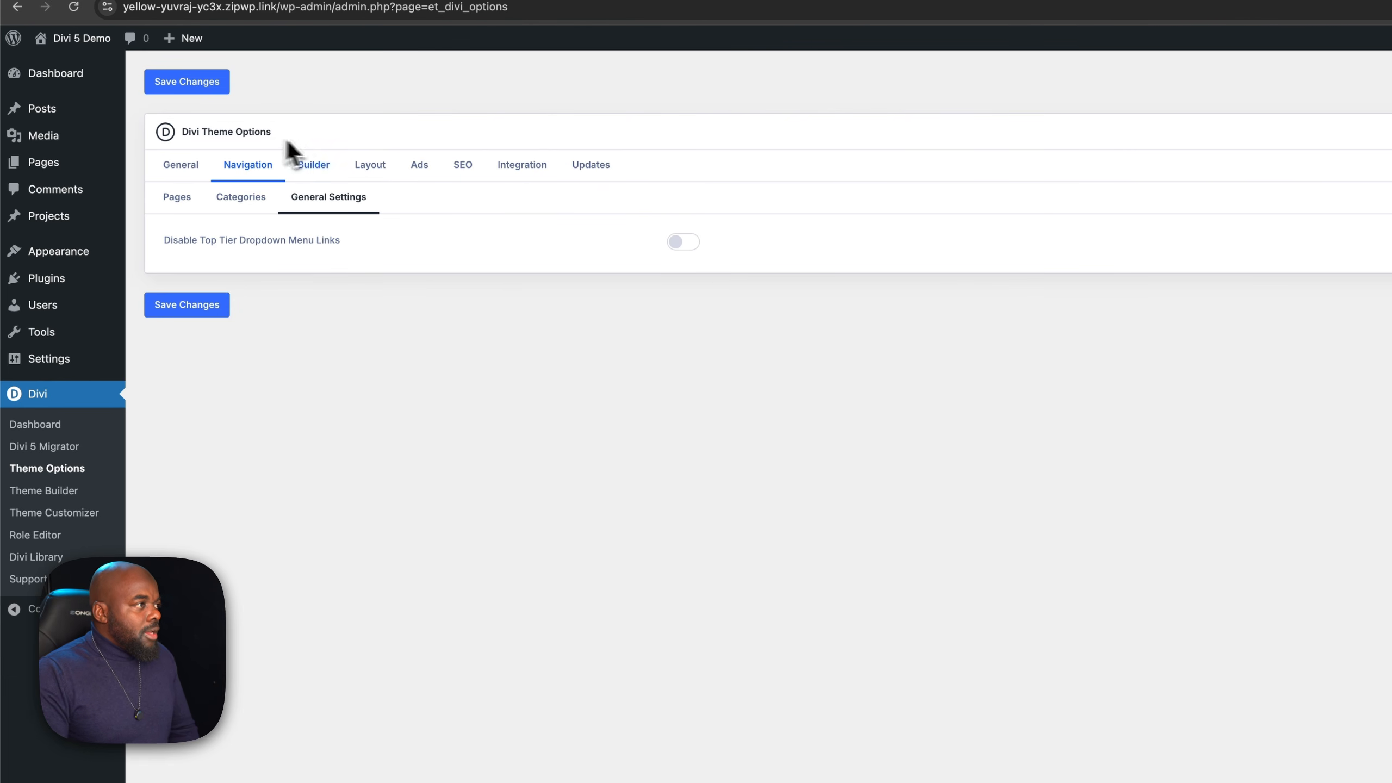
# Review the Builder and Layout settings, save again, then switch to the Coolors tab
pyautogui.click(329, 168)
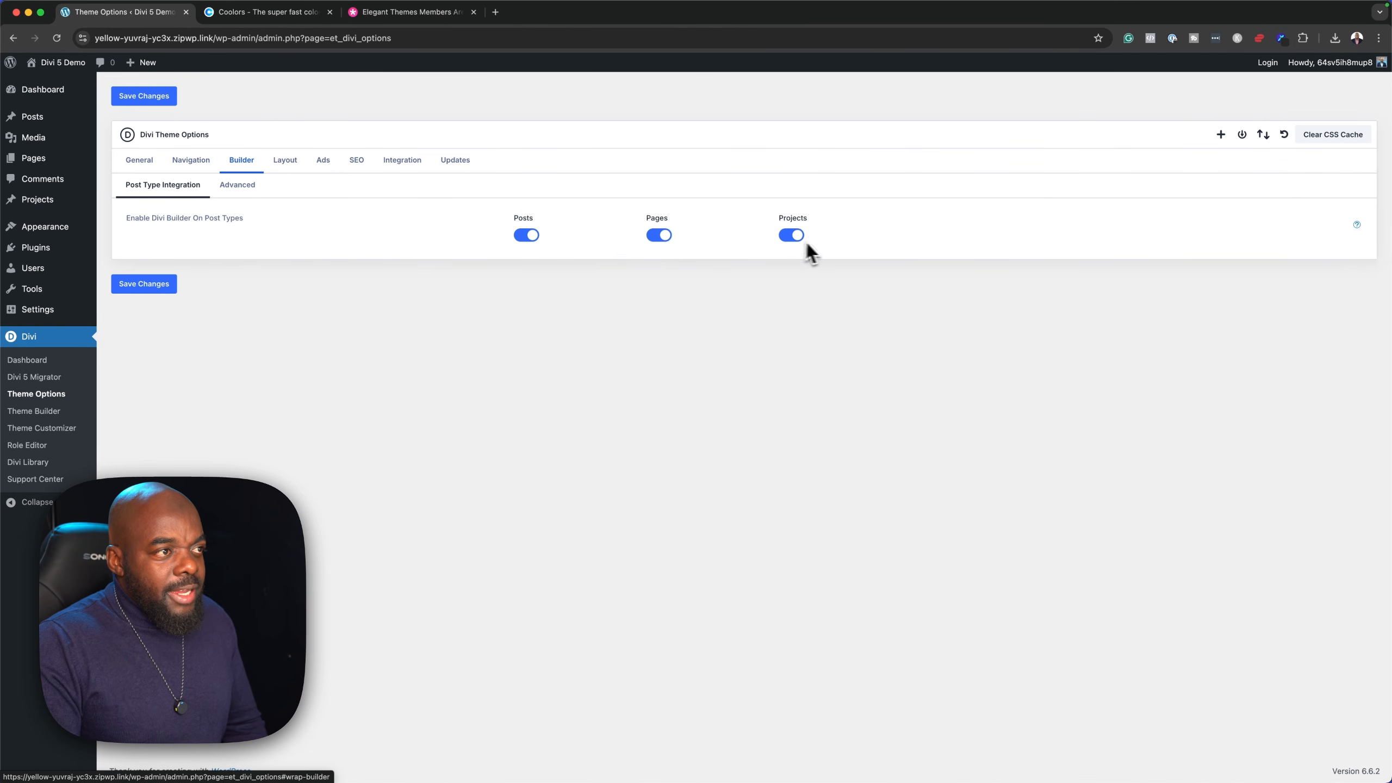
pyautogui.click(286, 164)
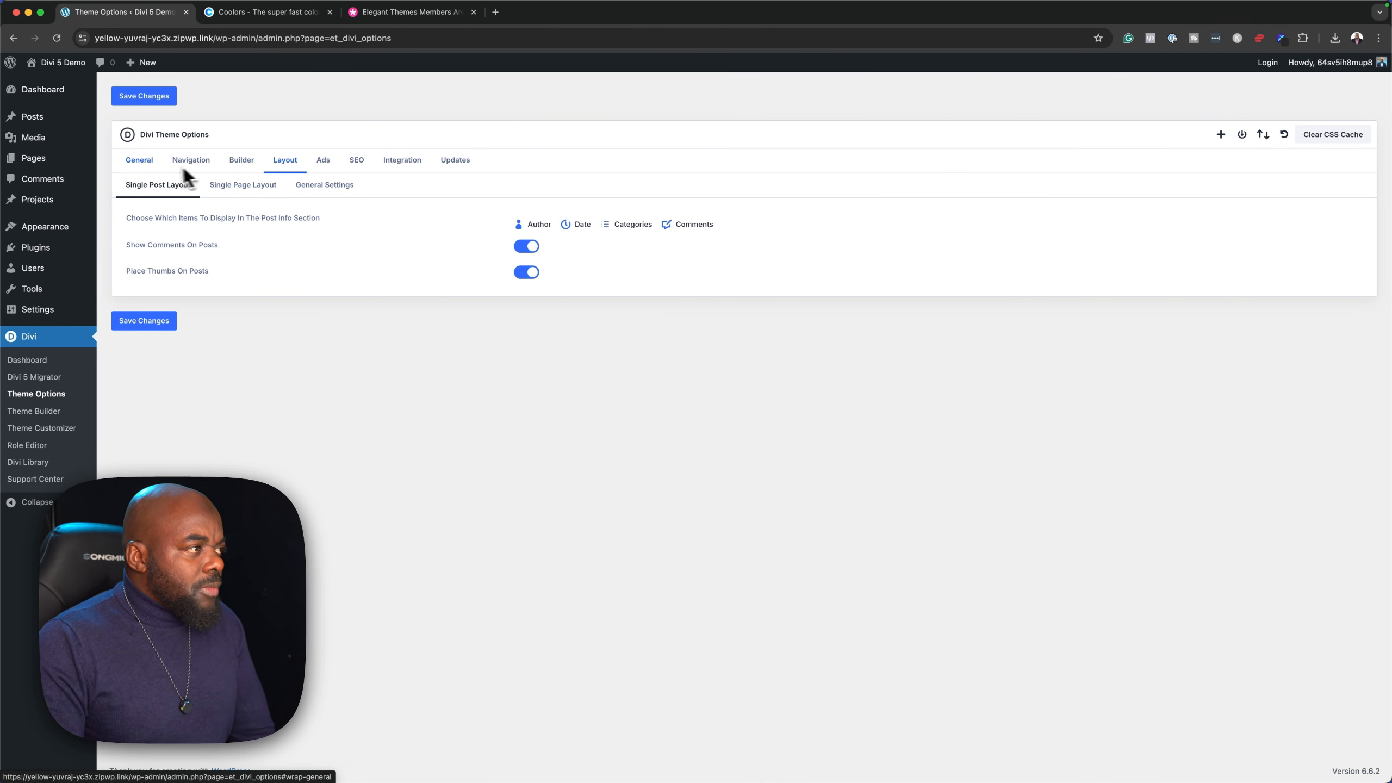
pyautogui.click(161, 320)
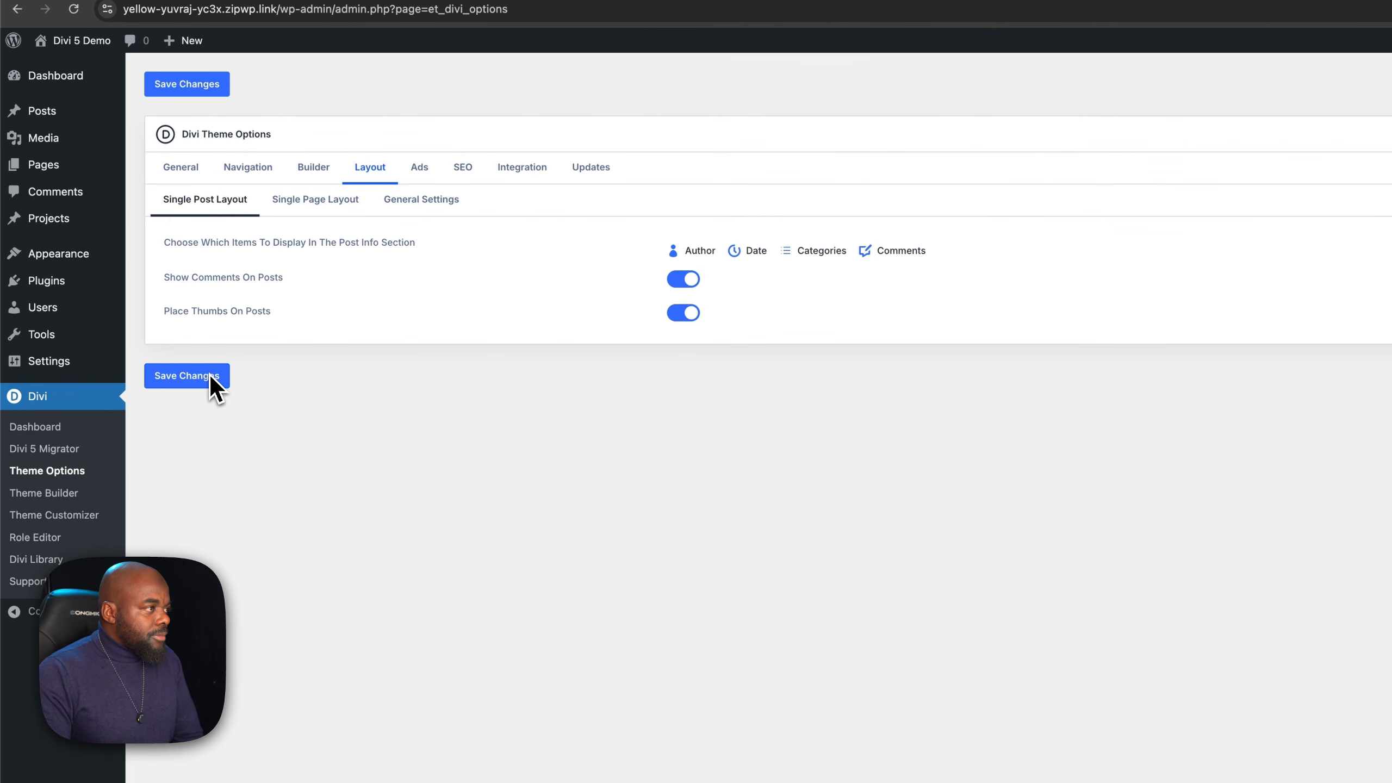
pyautogui.click(187, 170)
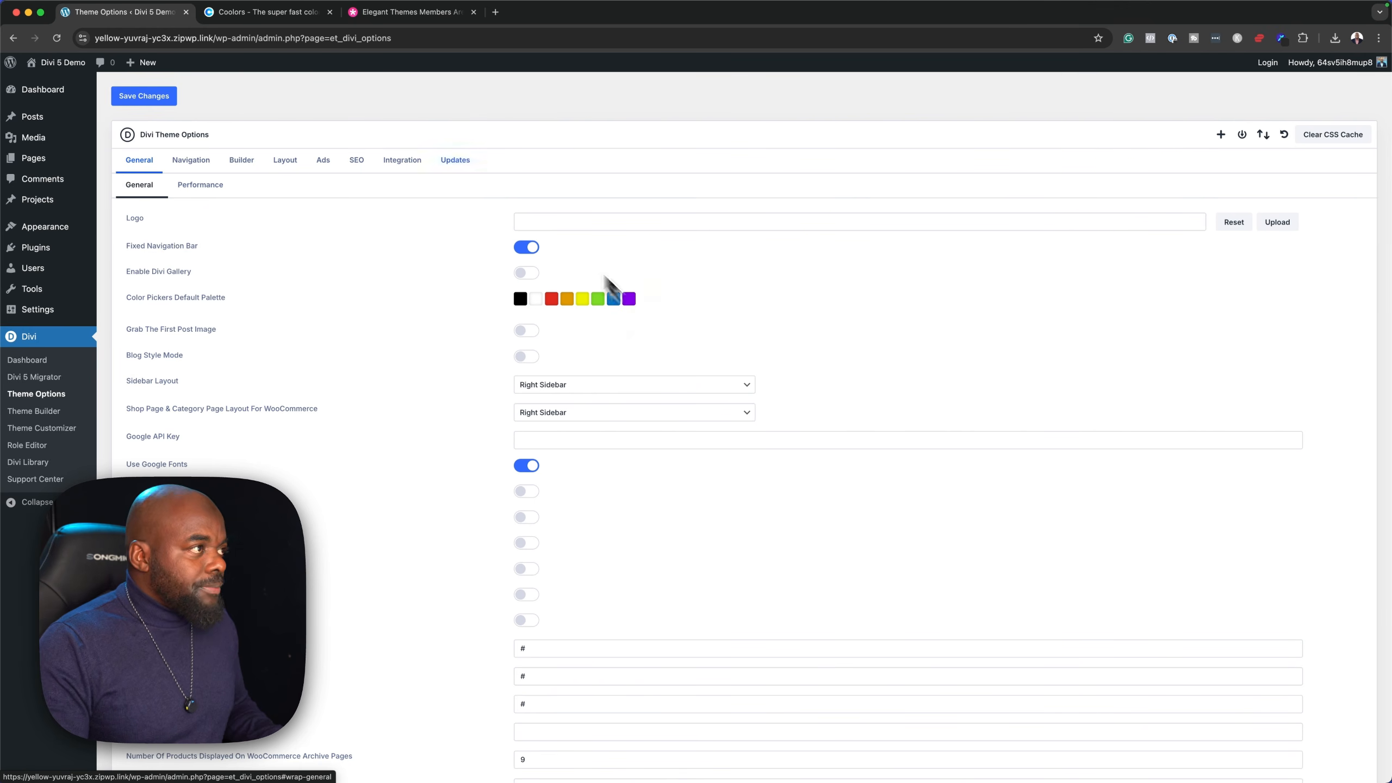
pyautogui.click(300, 14)
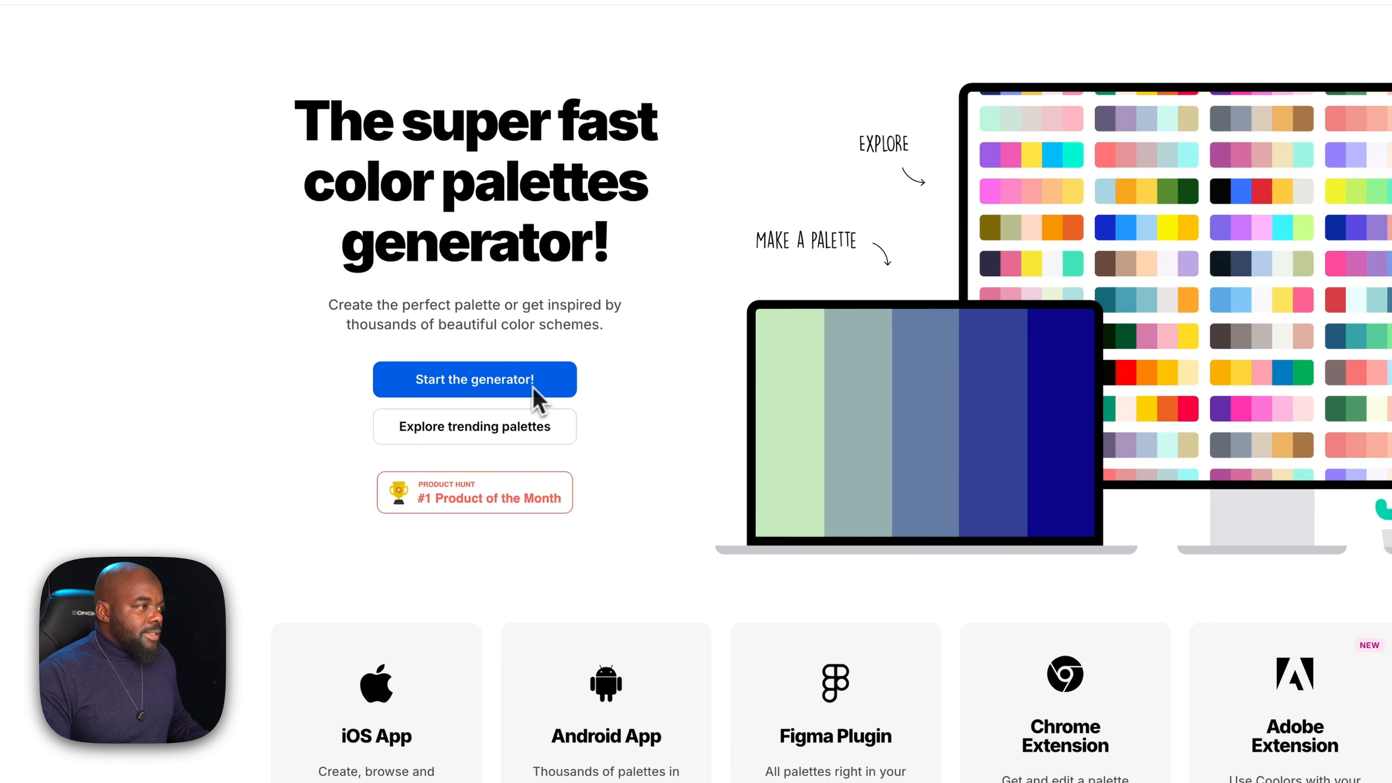
# Launch the Coolors generator and drag the rust BA3F1D colour into the first slot
pyautogui.click(536, 399)
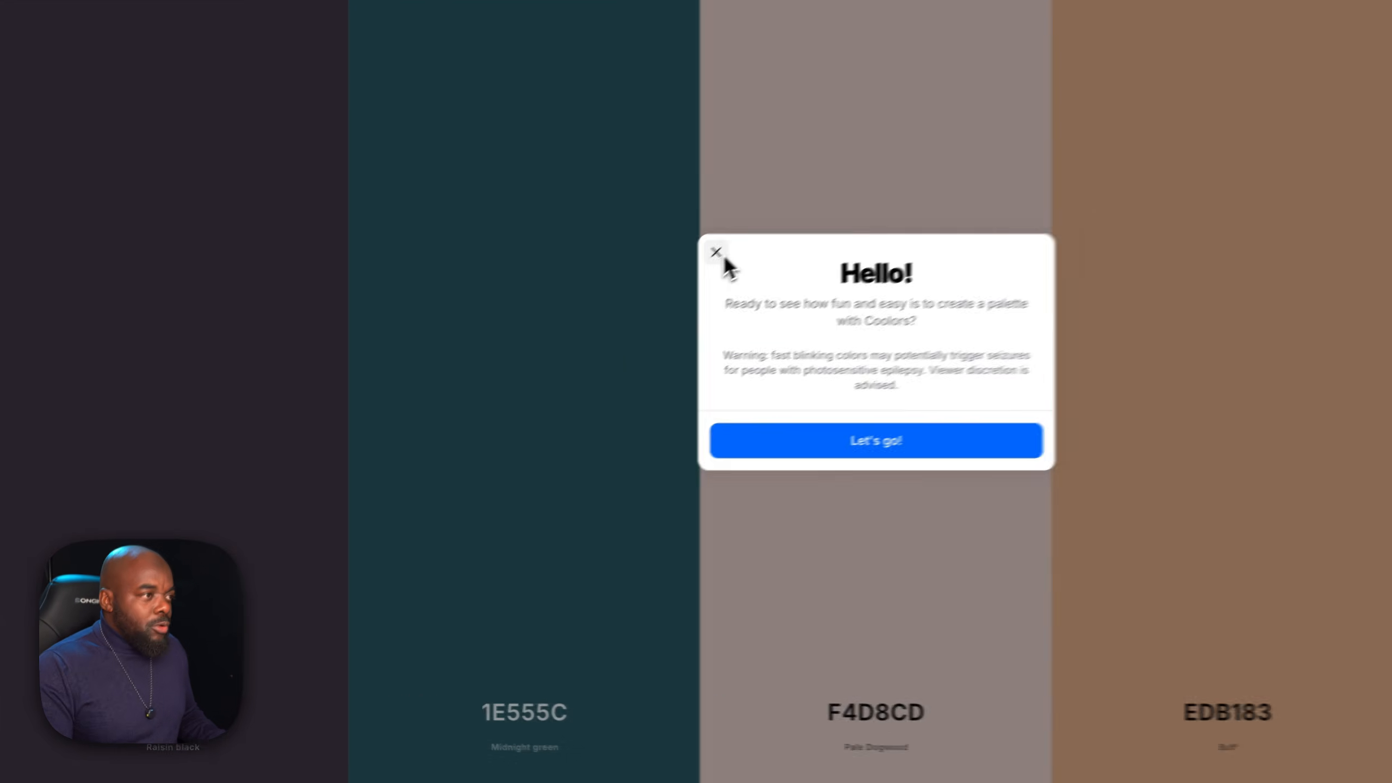
pyautogui.click(568, 338)
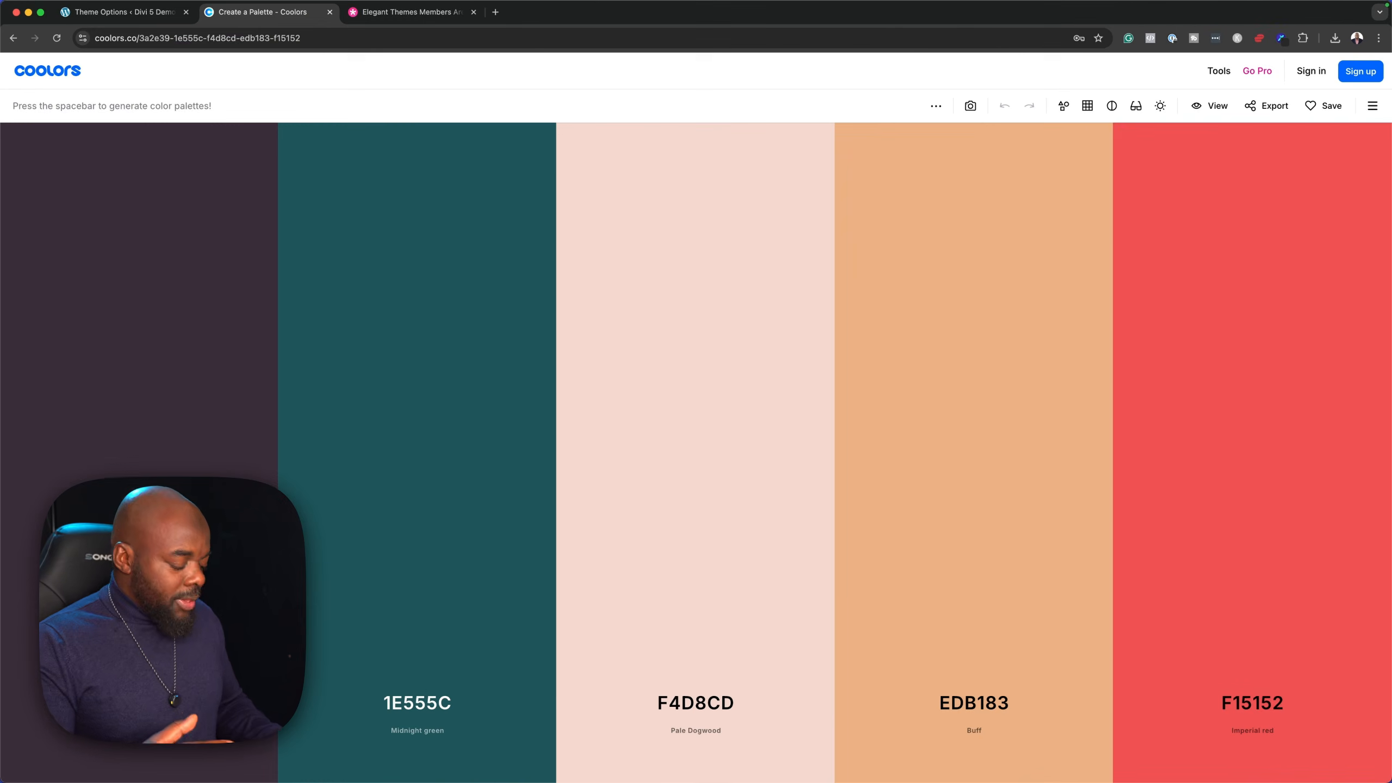
pyautogui.press('space')
pyautogui.press('space')
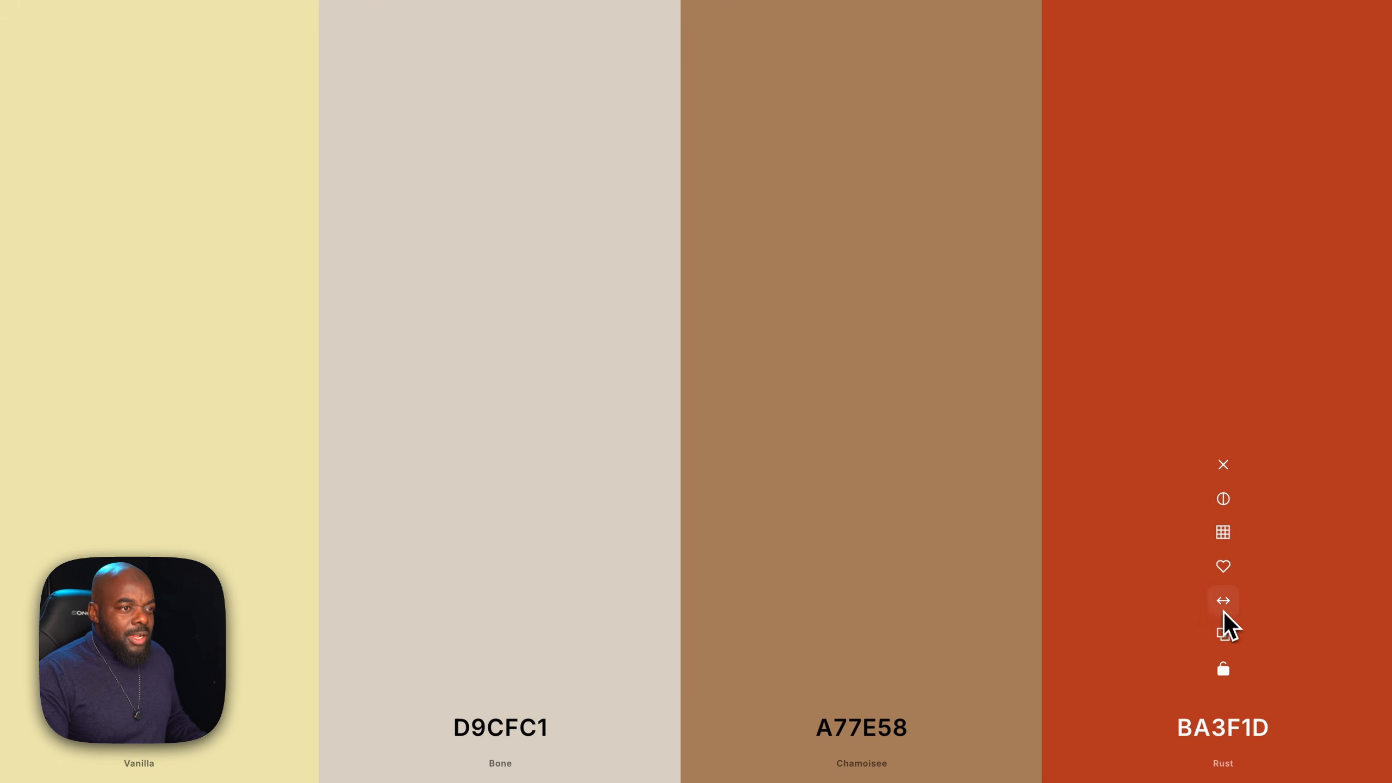
pyautogui.moveTo(1223, 611); pyautogui.dragTo(188, 480)
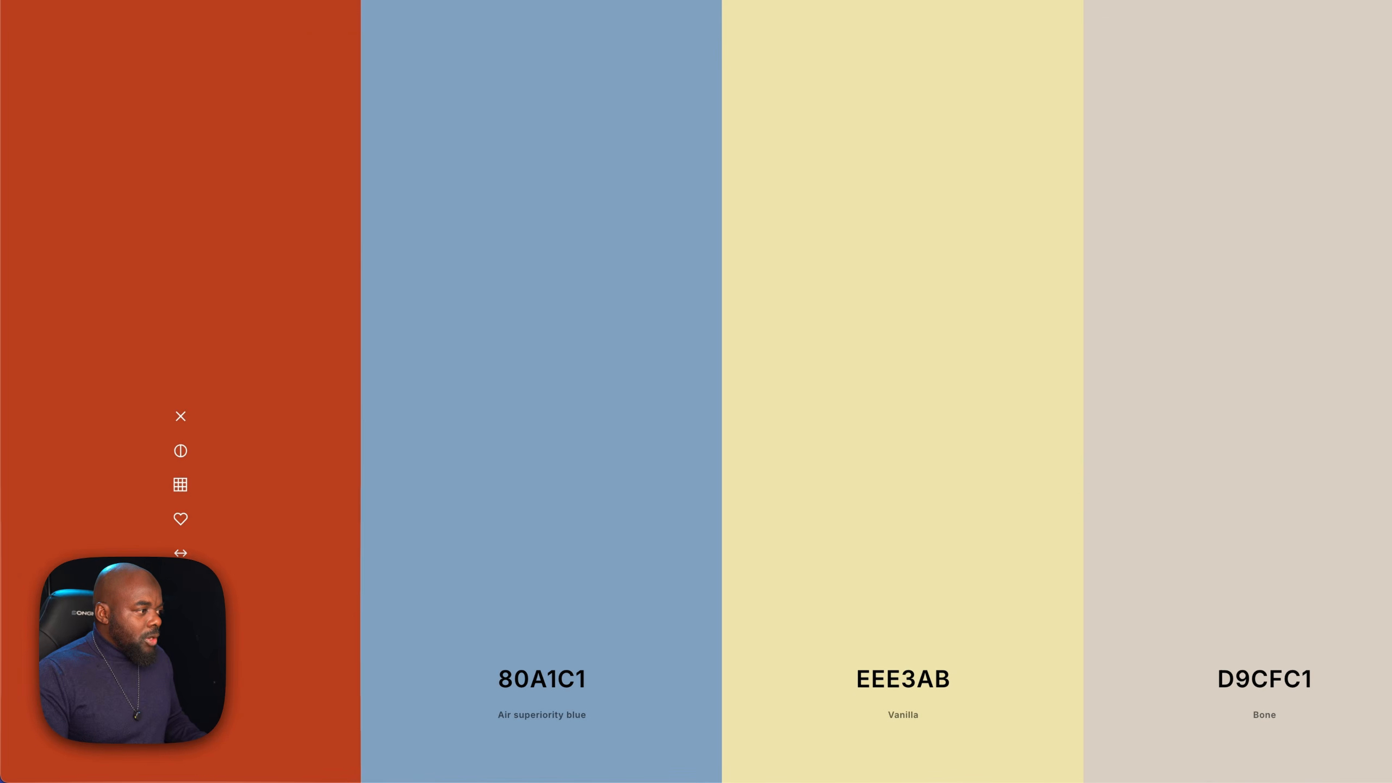
# Regenerate the colours beside rust several times with the spacebar
pyautogui.press('space')
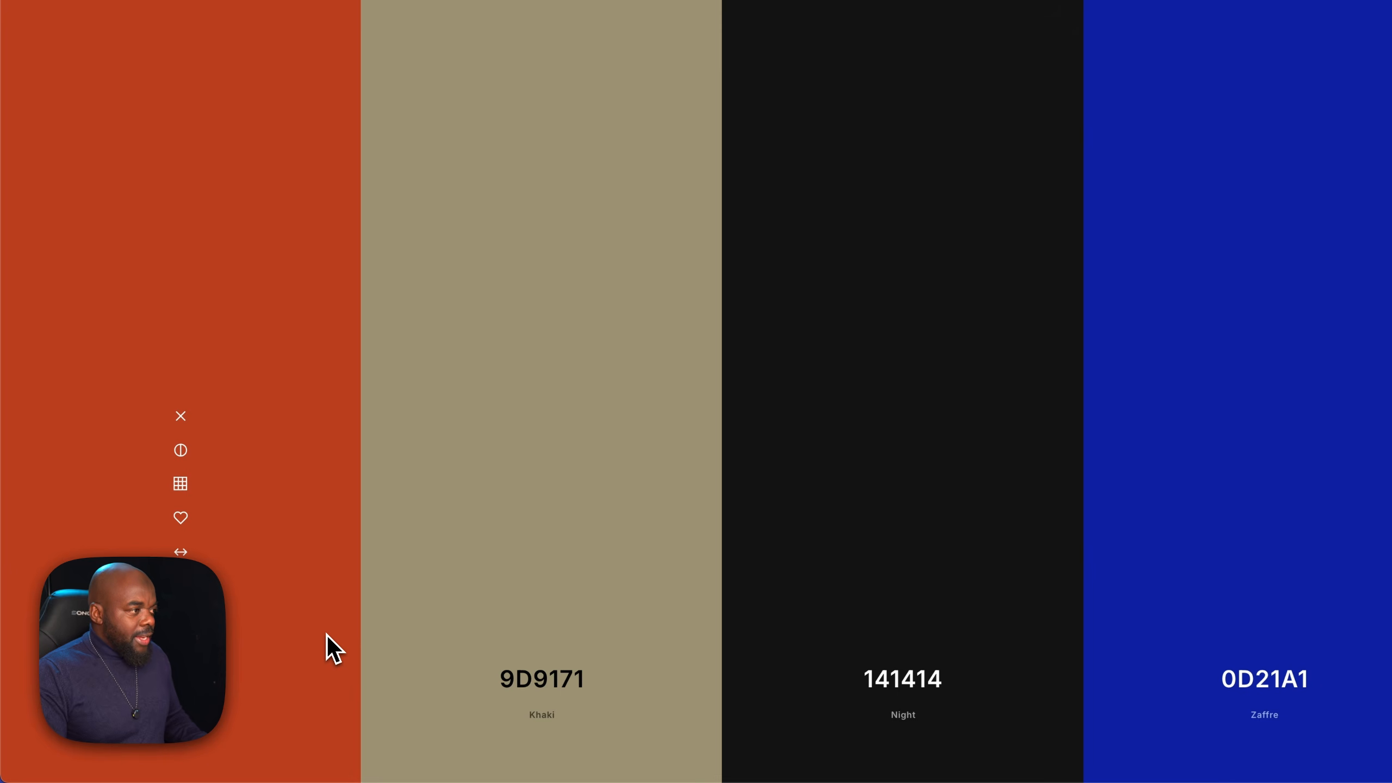
pyautogui.press('space')
pyautogui.press('space')
pyautogui.press('space')
pyautogui.press('space')
pyautogui.press('space')
pyautogui.press('space')
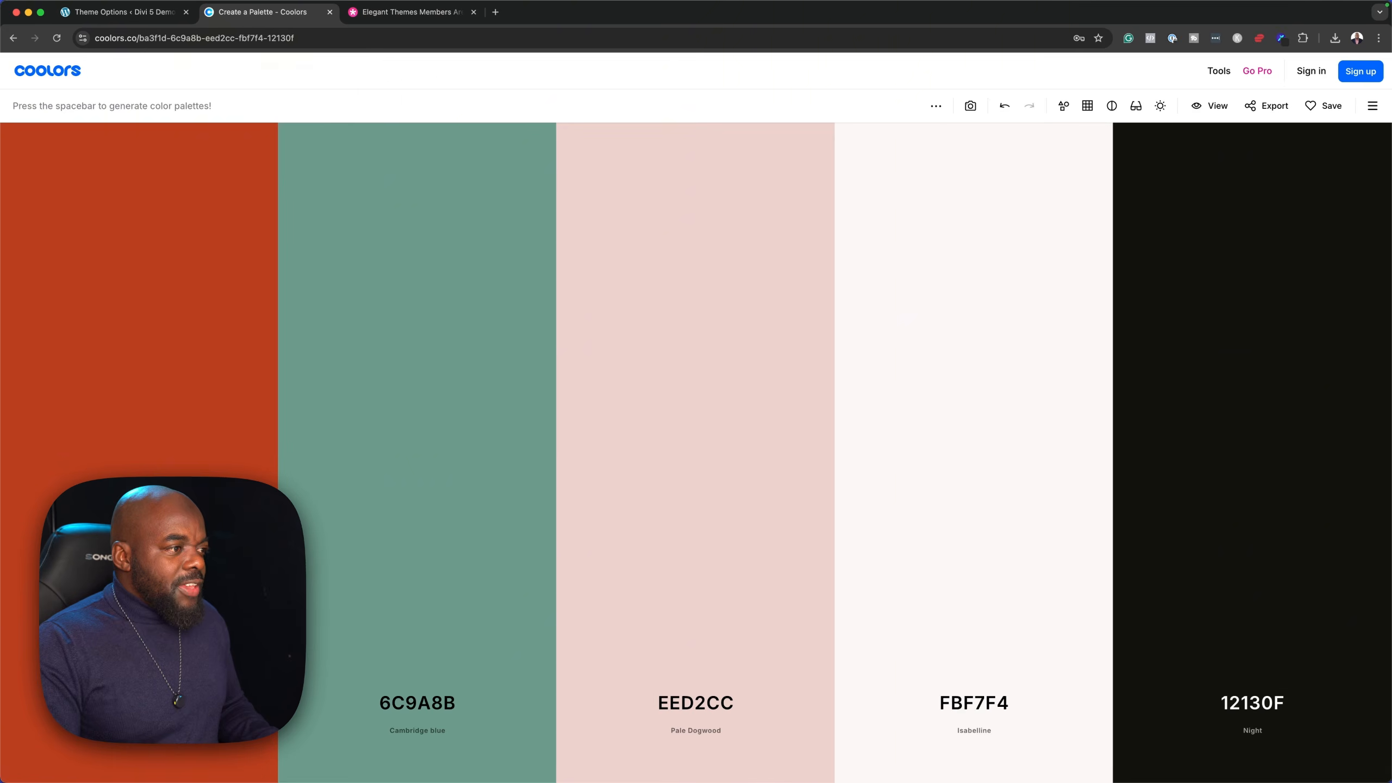
pyautogui.press('space')
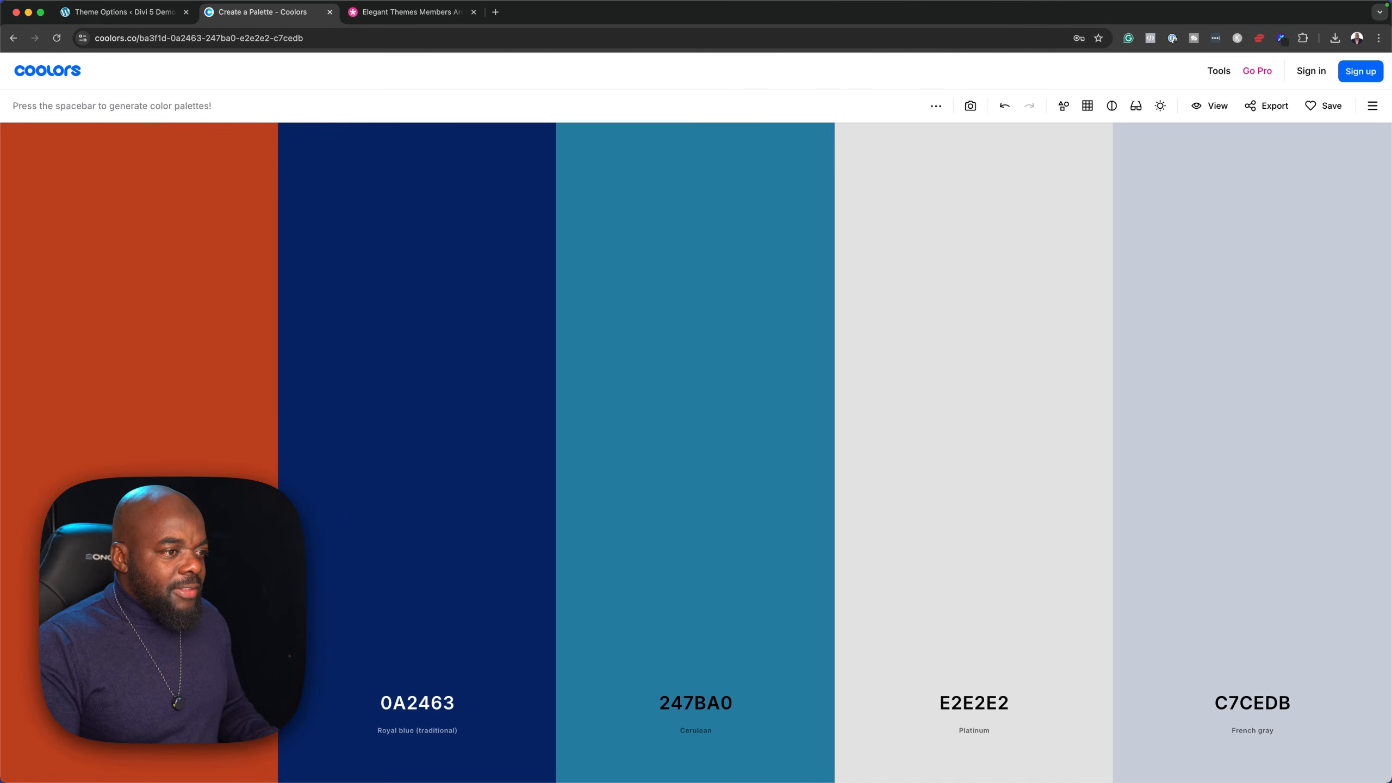
pyautogui.press('space')
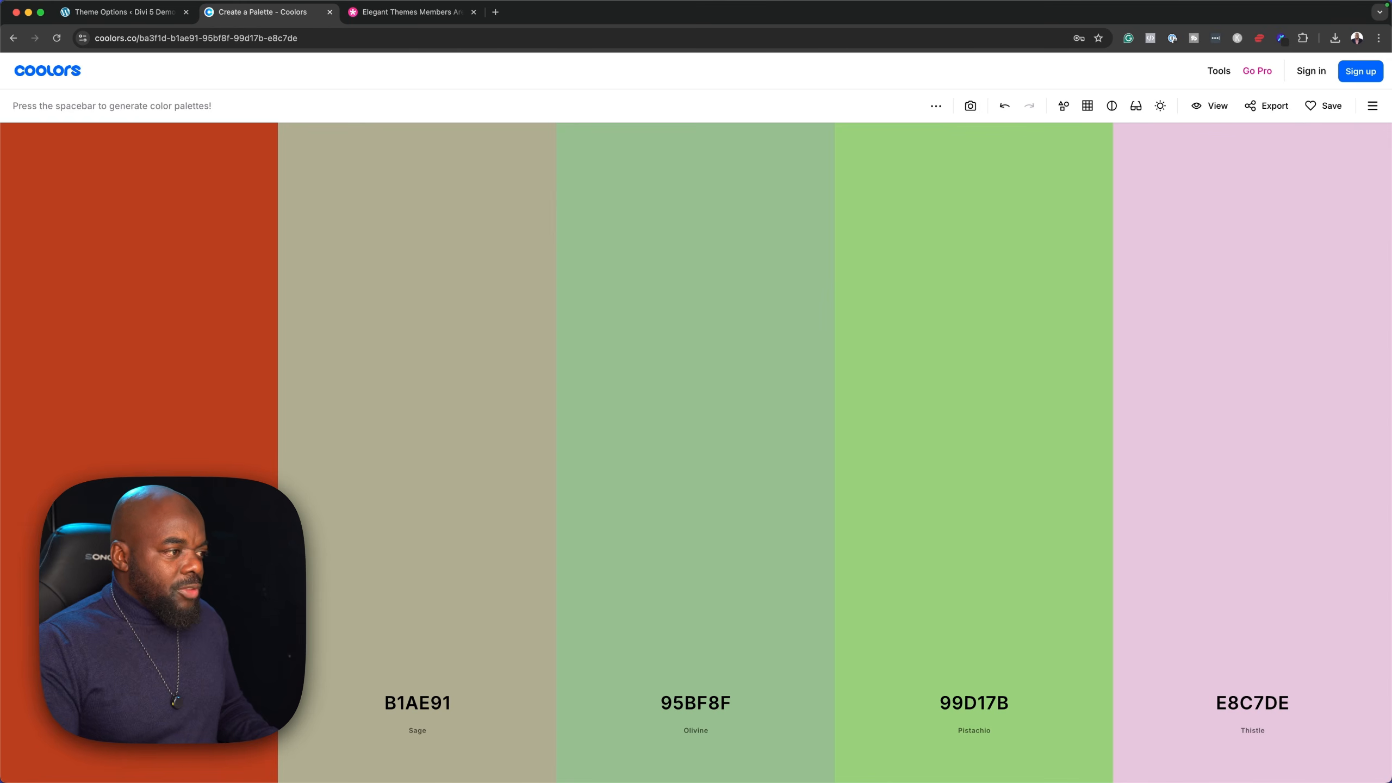
pyautogui.press('space')
pyautogui.press('space')
pyautogui.press('space')
pyautogui.press('space')
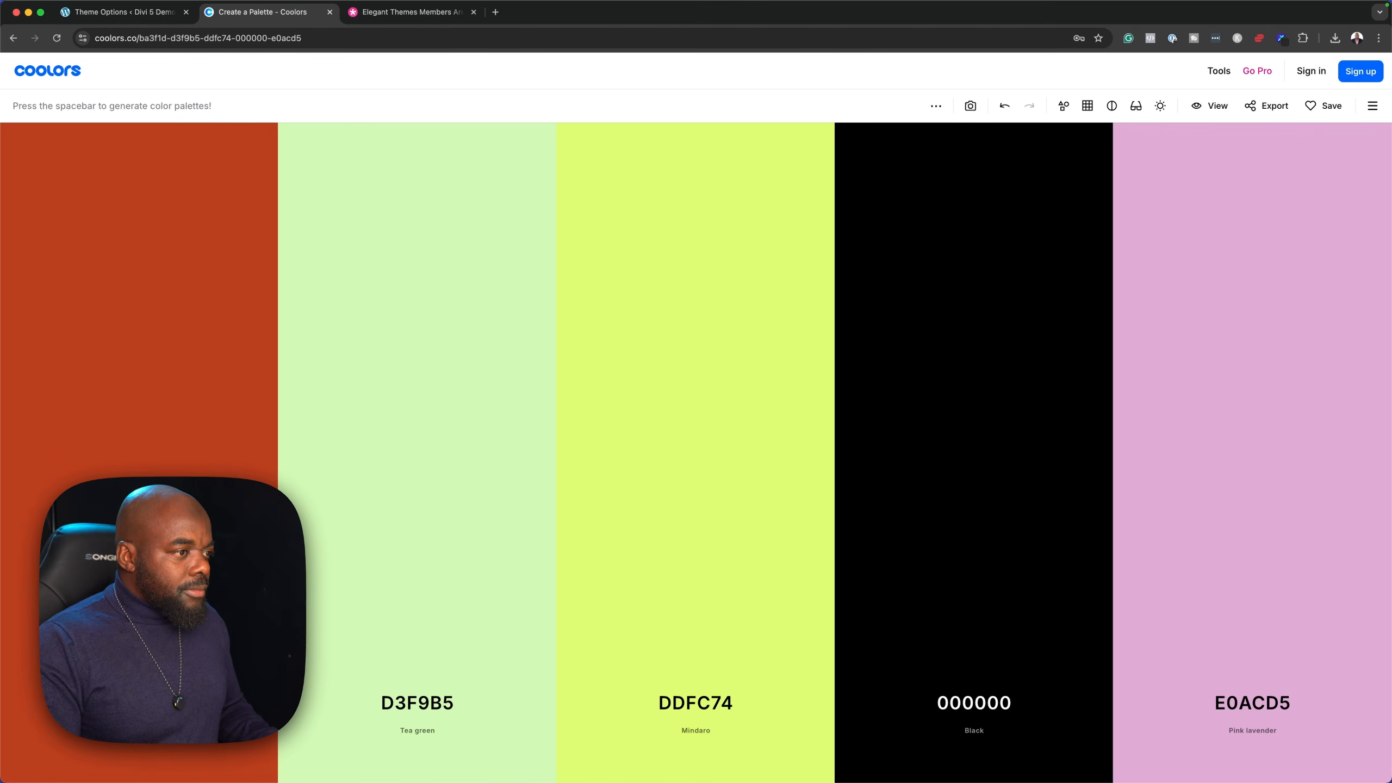
pyautogui.press('space')
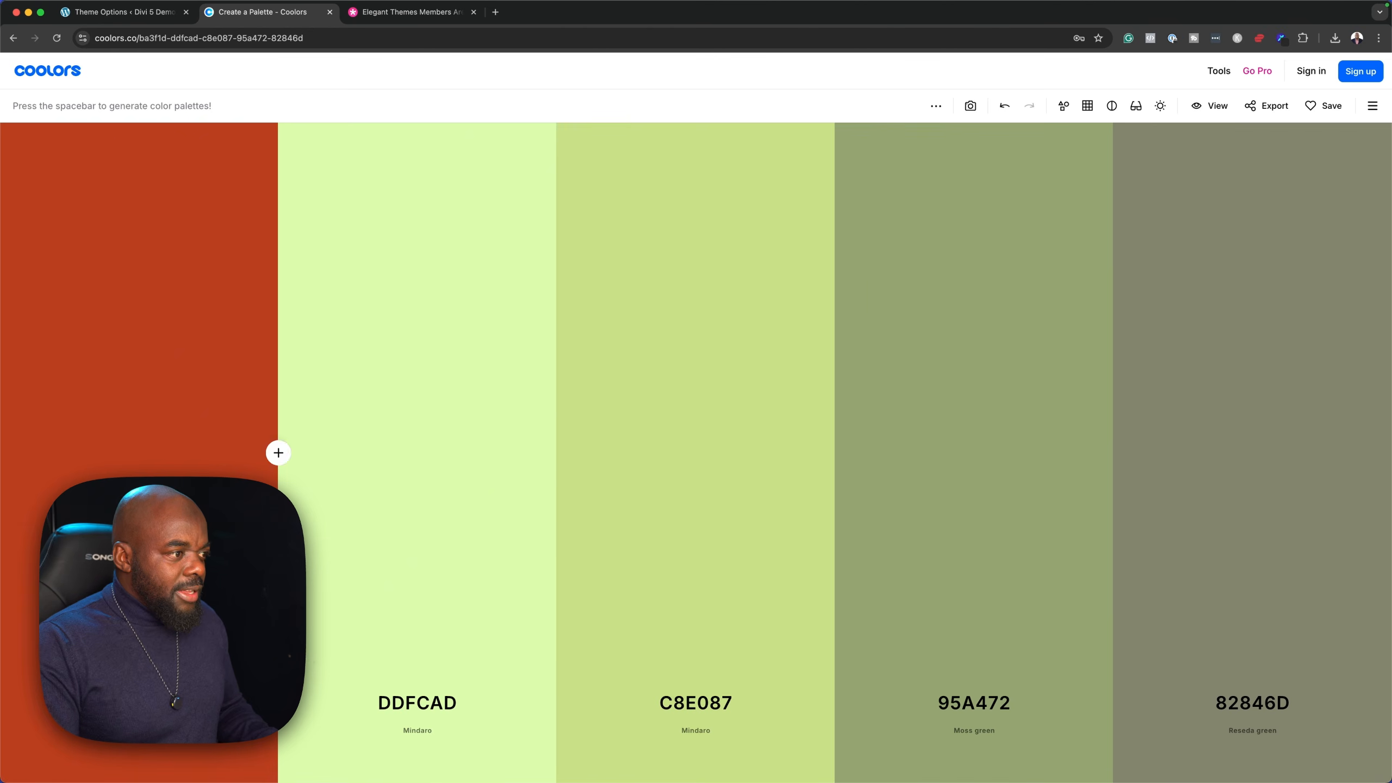
# Lock the pale green column, switch it to shade F7FEEB, and regenerate the unlocked colours
pyautogui.moveTo(396, 597)
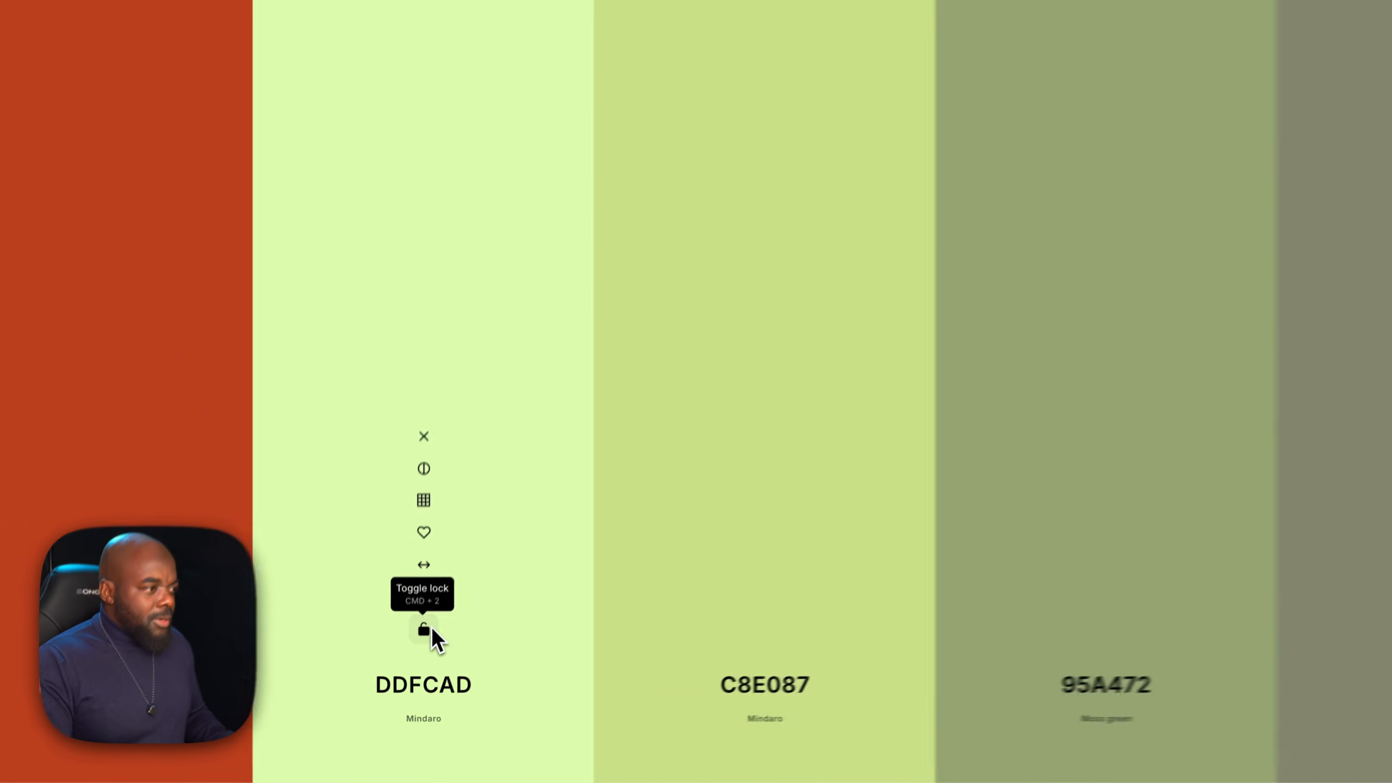
pyautogui.click(418, 657)
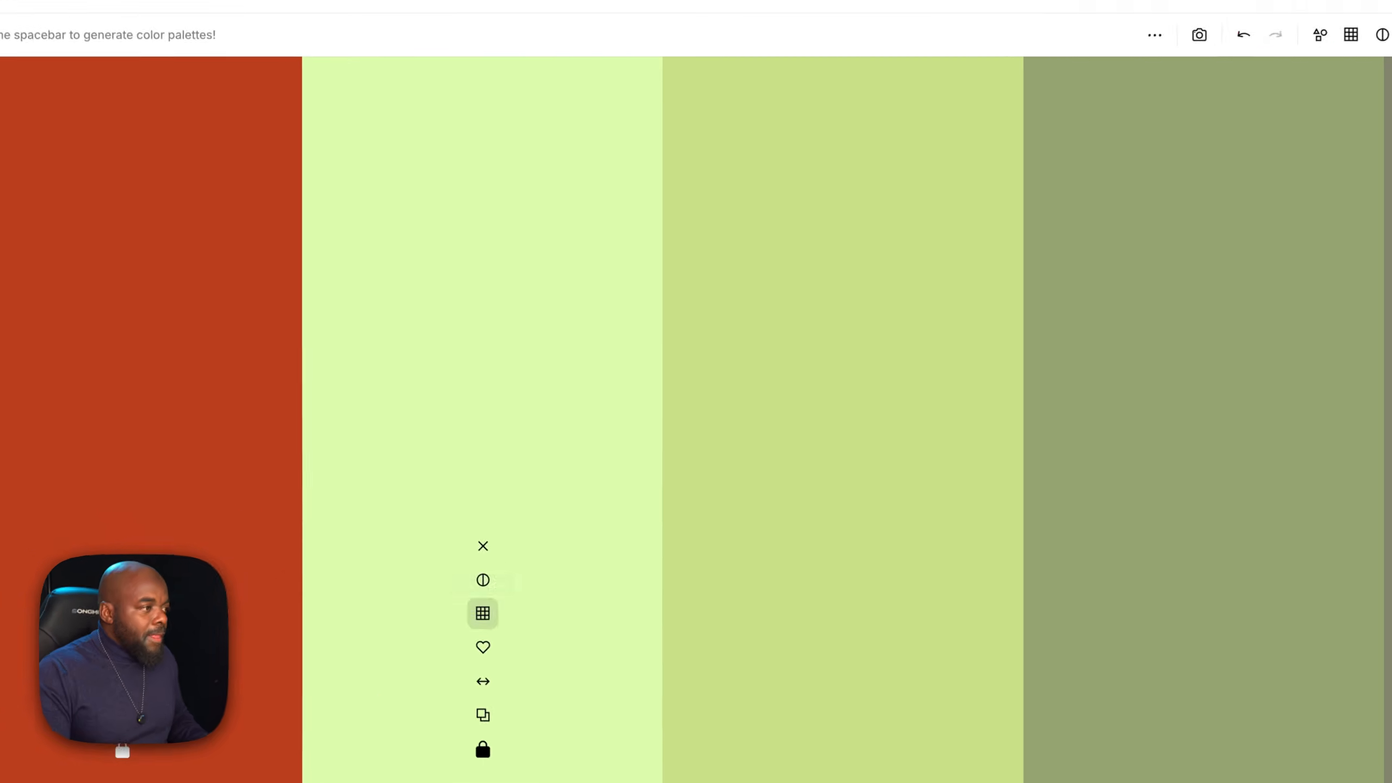
pyautogui.click(417, 551)
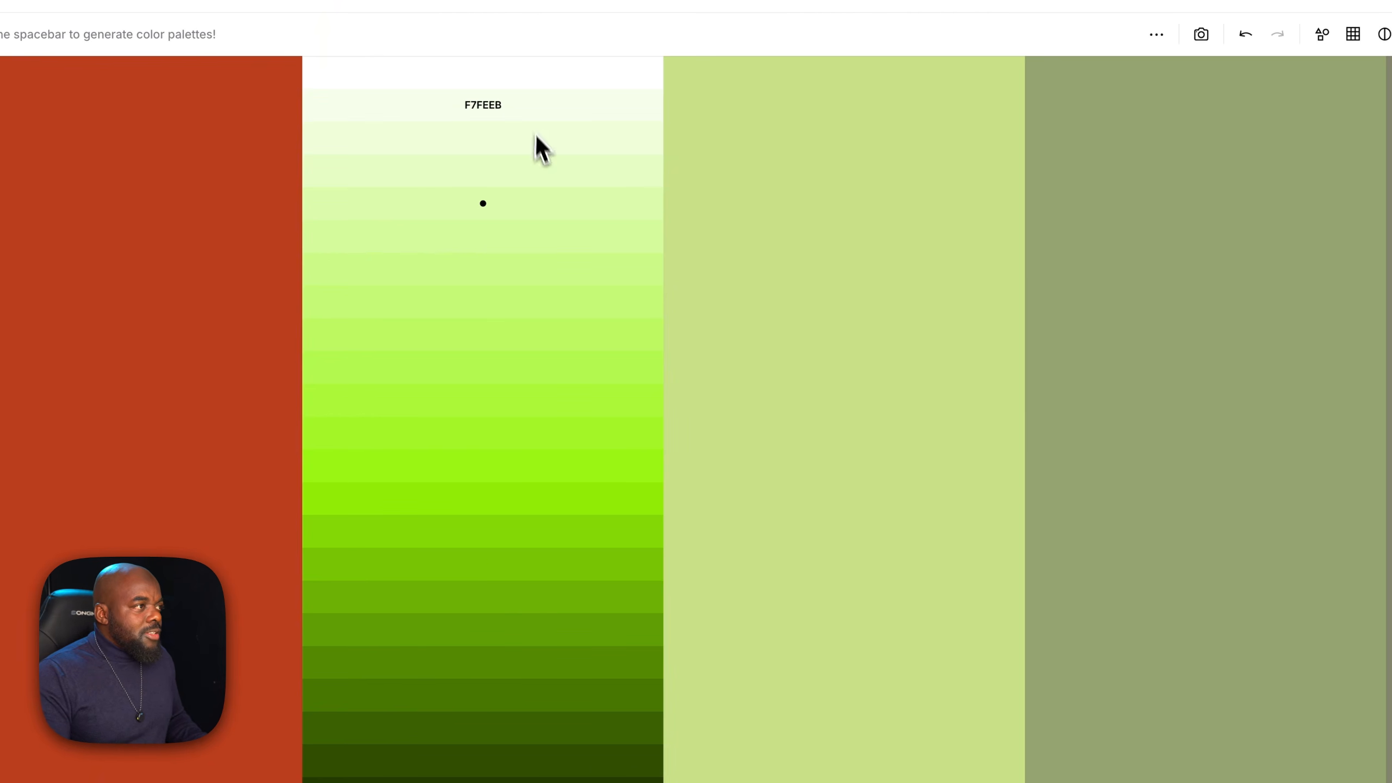
pyautogui.click(496, 114)
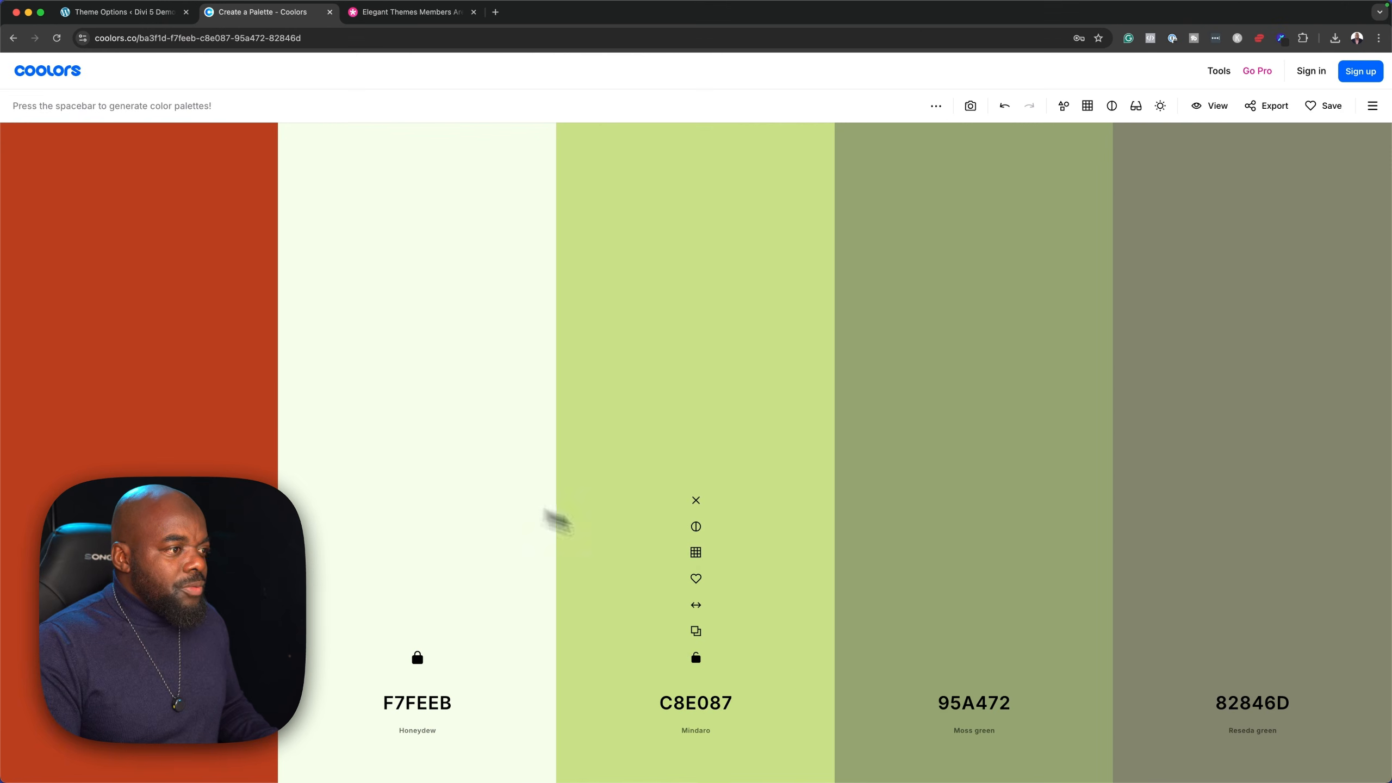
pyautogui.press('space')
pyautogui.press('space')
pyautogui.press('space')
pyautogui.press('space')
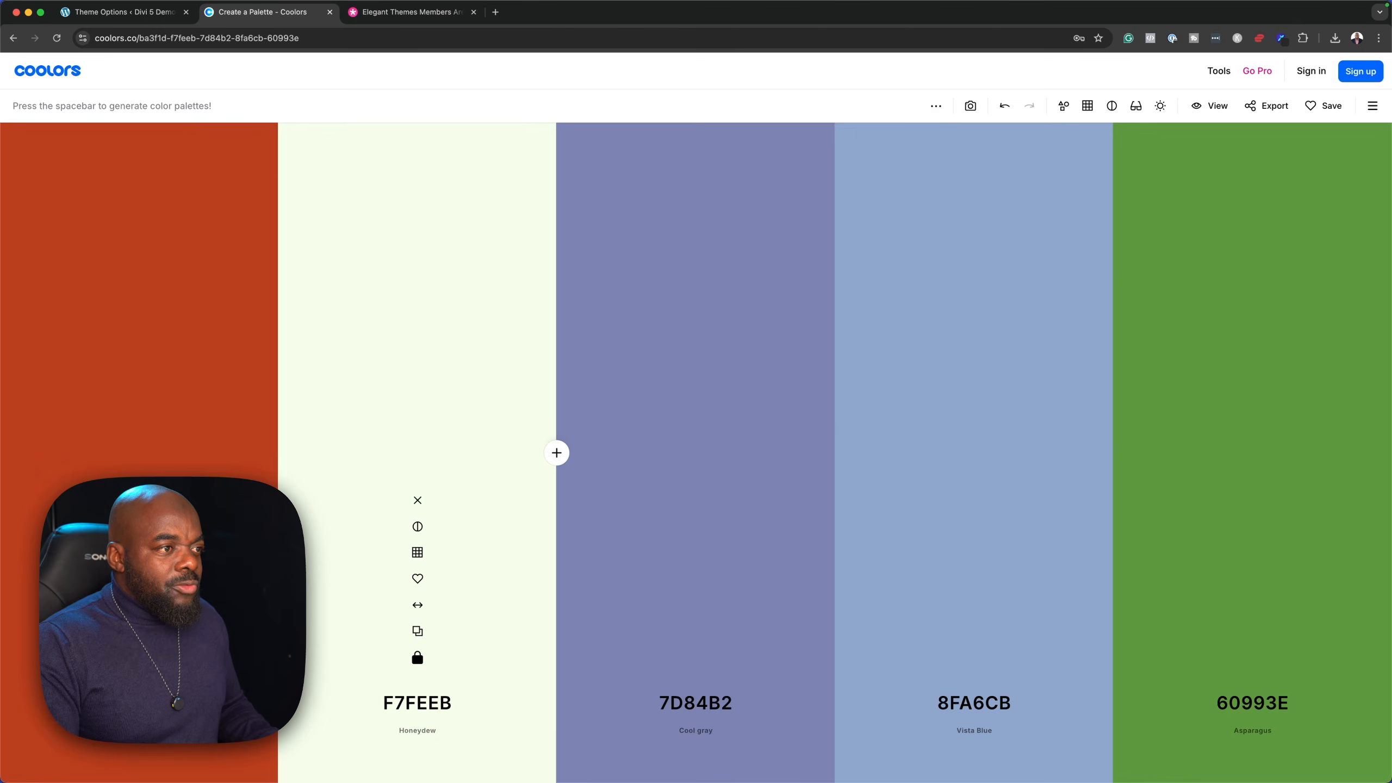
pyautogui.press('space')
pyautogui.press('space')
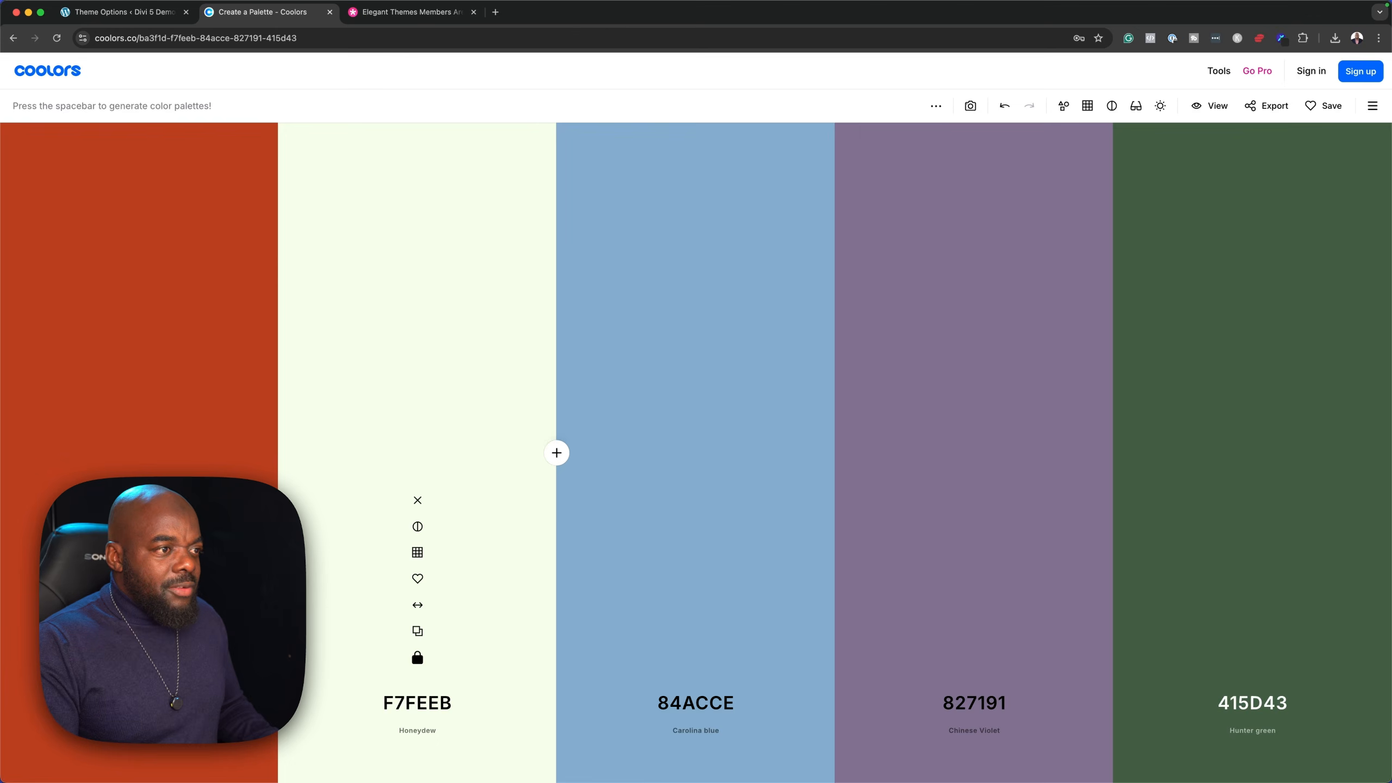
pyautogui.press('space')
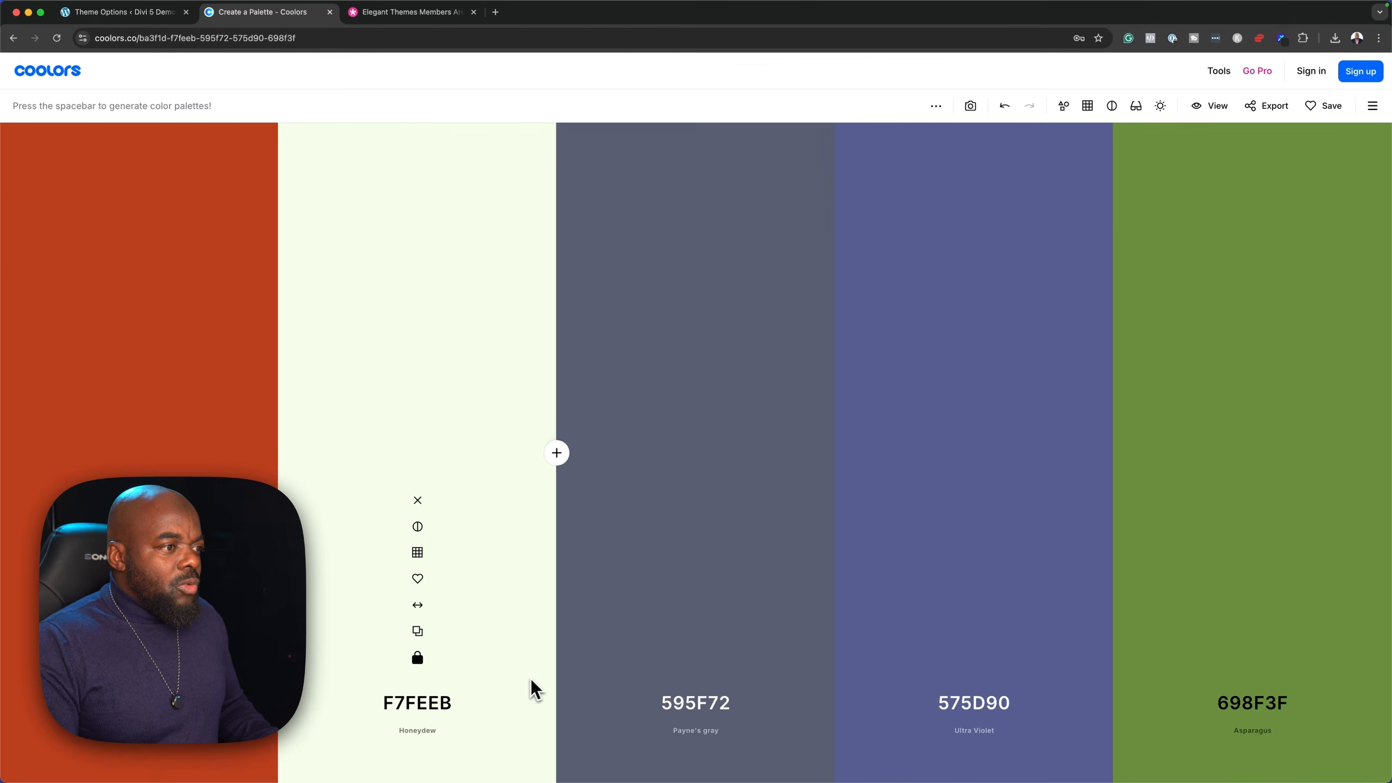
# Remove Payne's gray 595F72, add a column after rust set to BA3F1D, then pick its shade 230C06
pyautogui.click(696, 500)
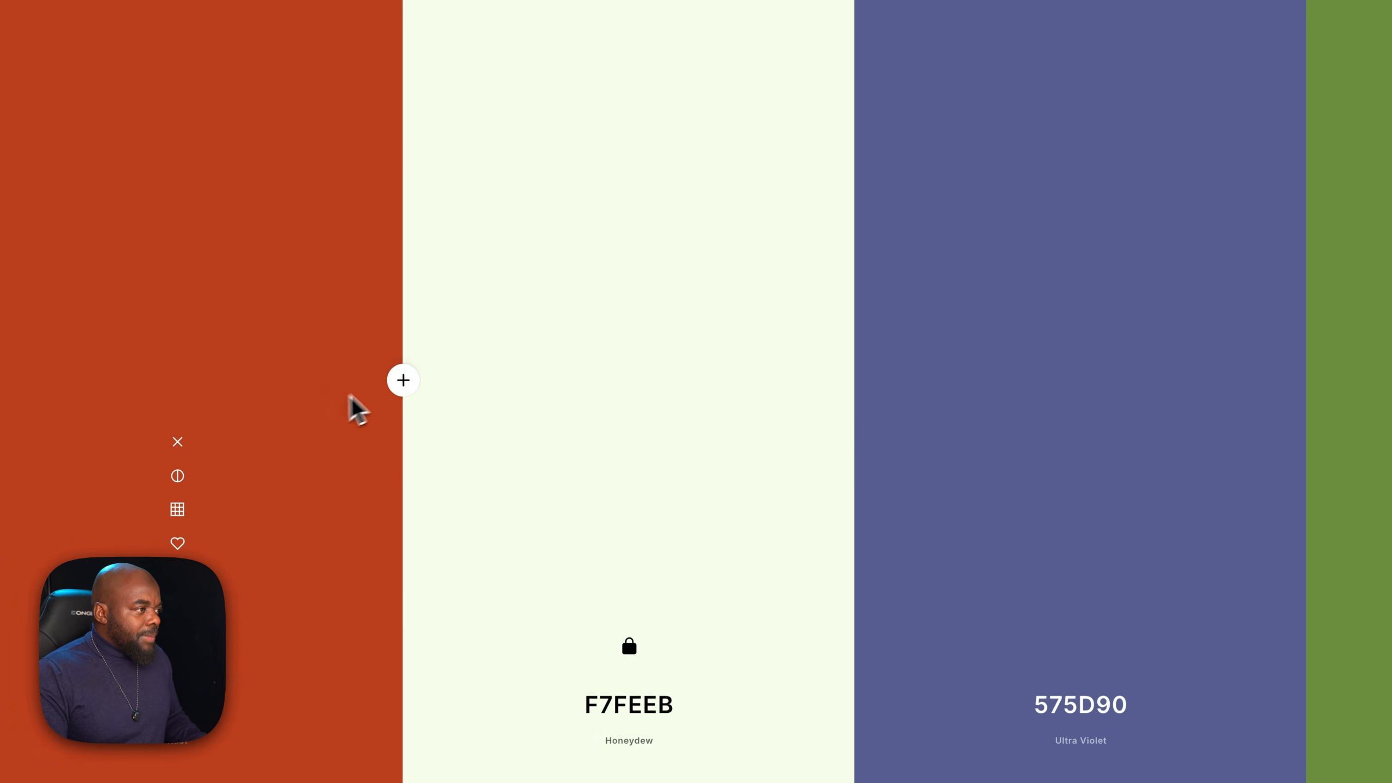
pyautogui.click(404, 380)
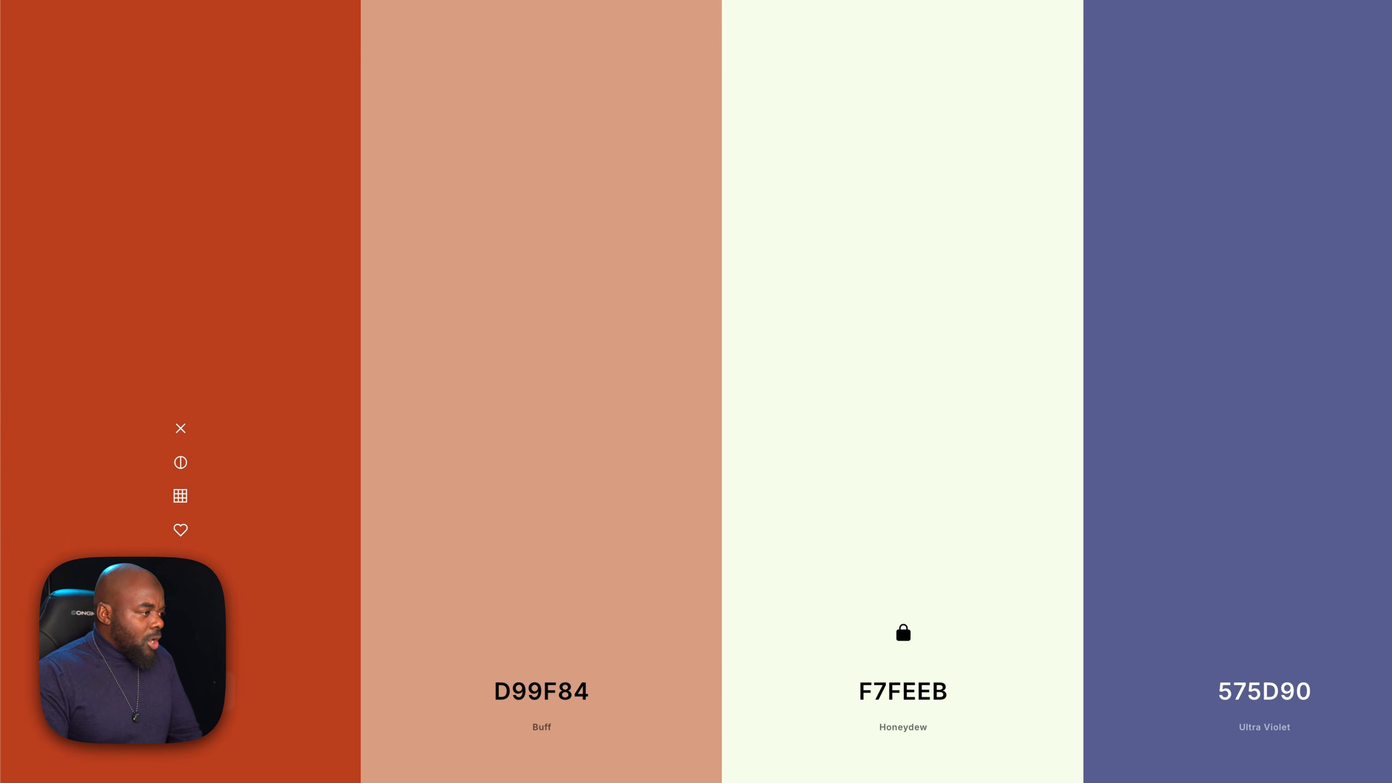
pyautogui.click(181, 691)
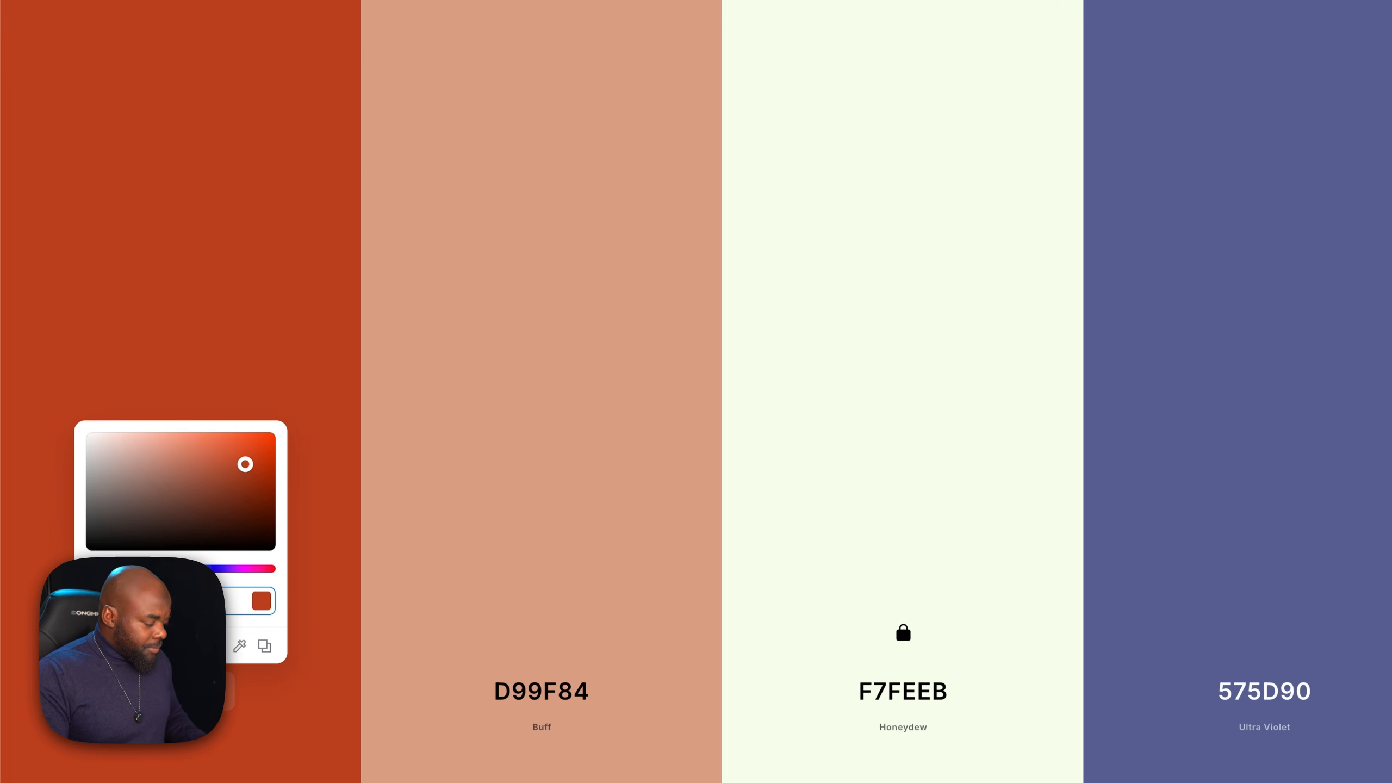
pyautogui.click(573, 702)
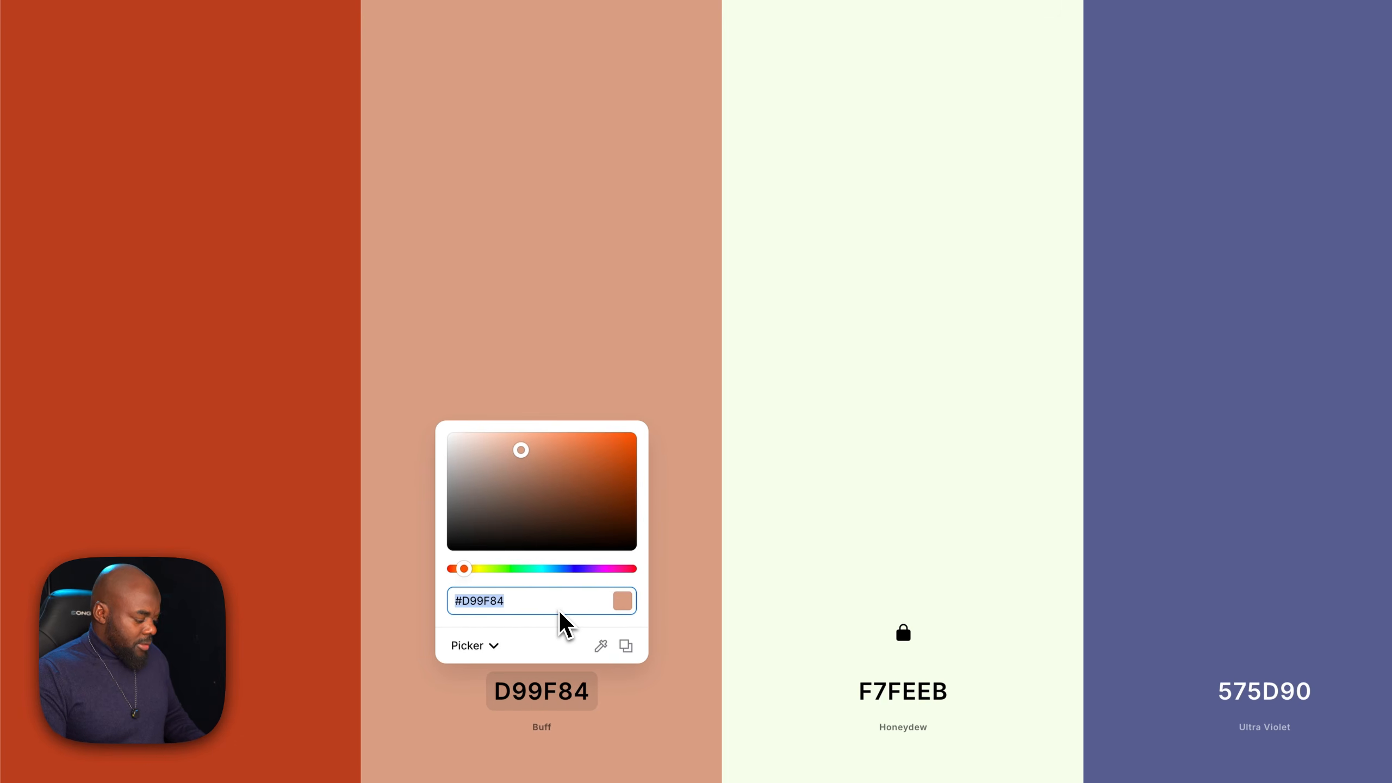
pyautogui.write('#BA3F1D')
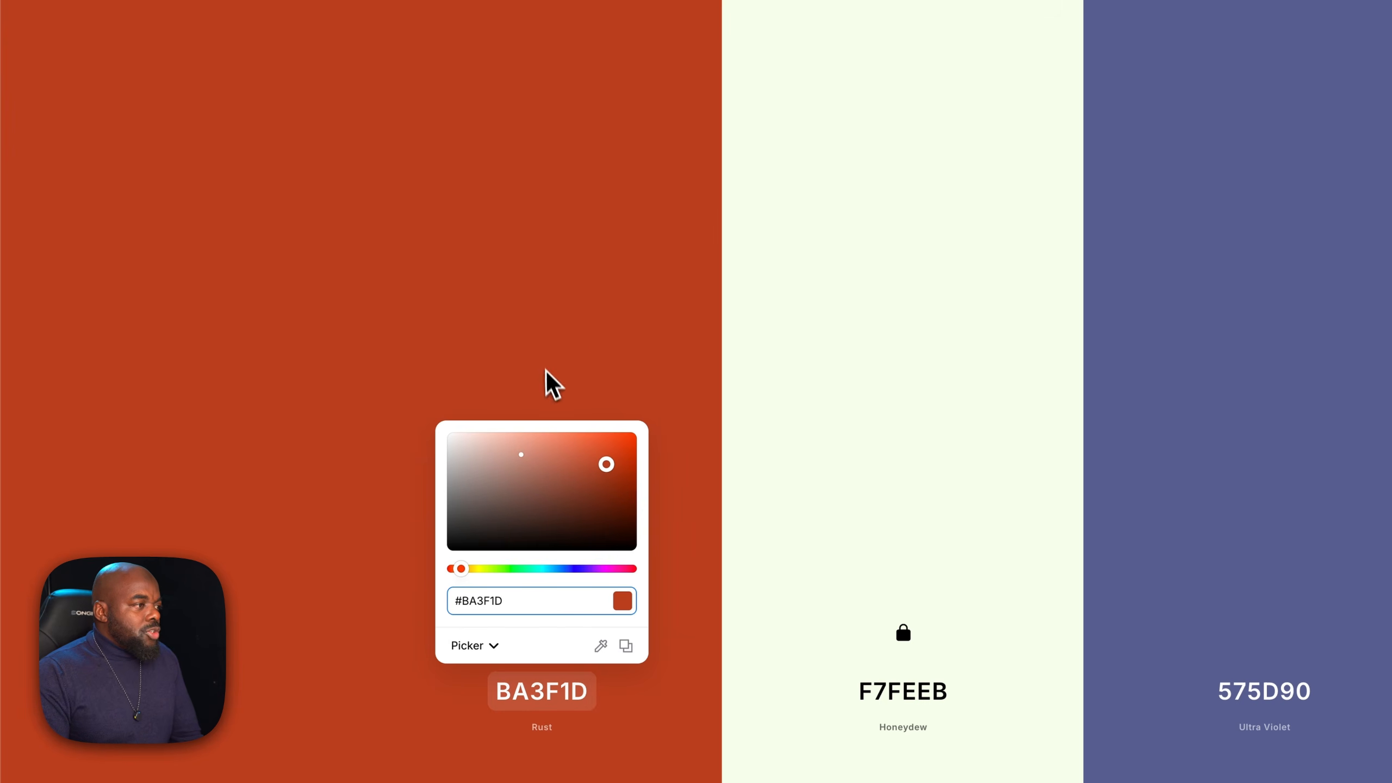
pyautogui.click(597, 370)
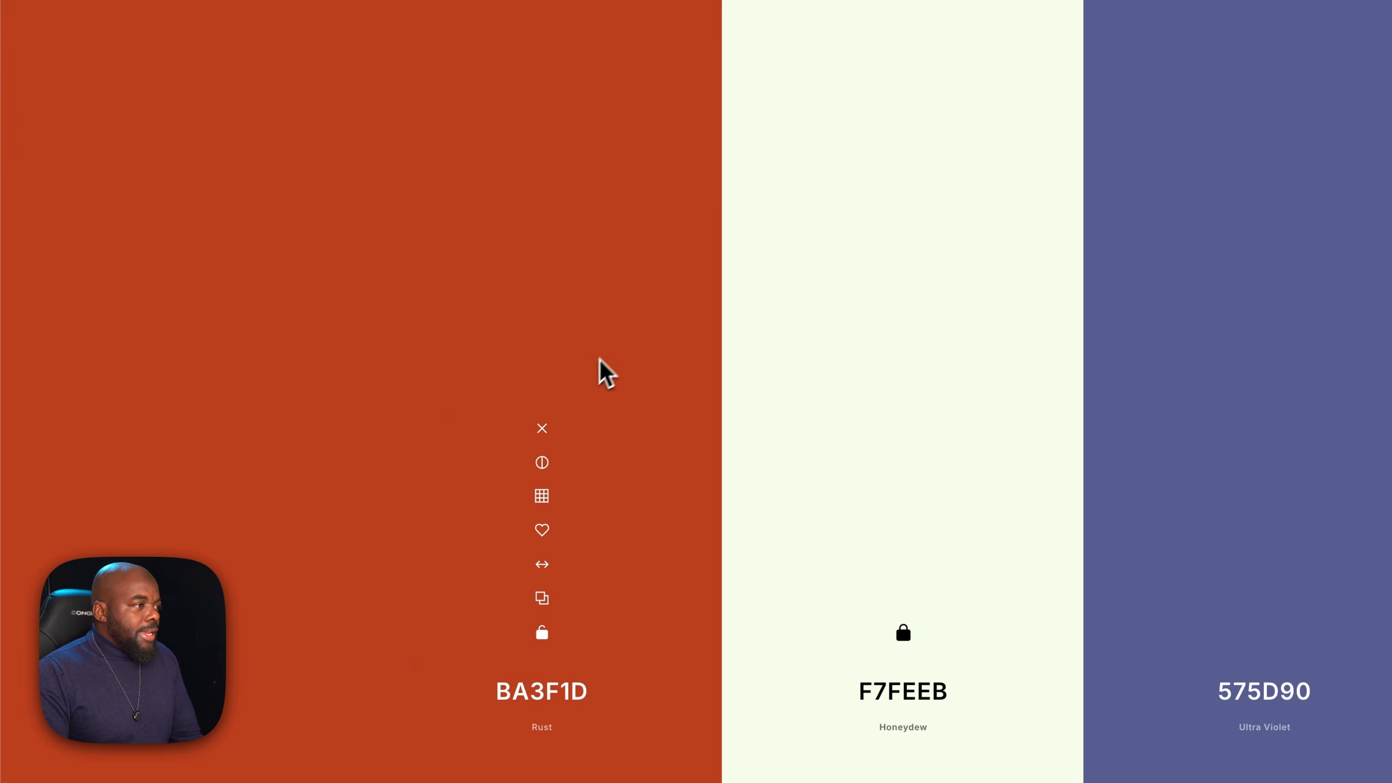
pyautogui.click(541, 497)
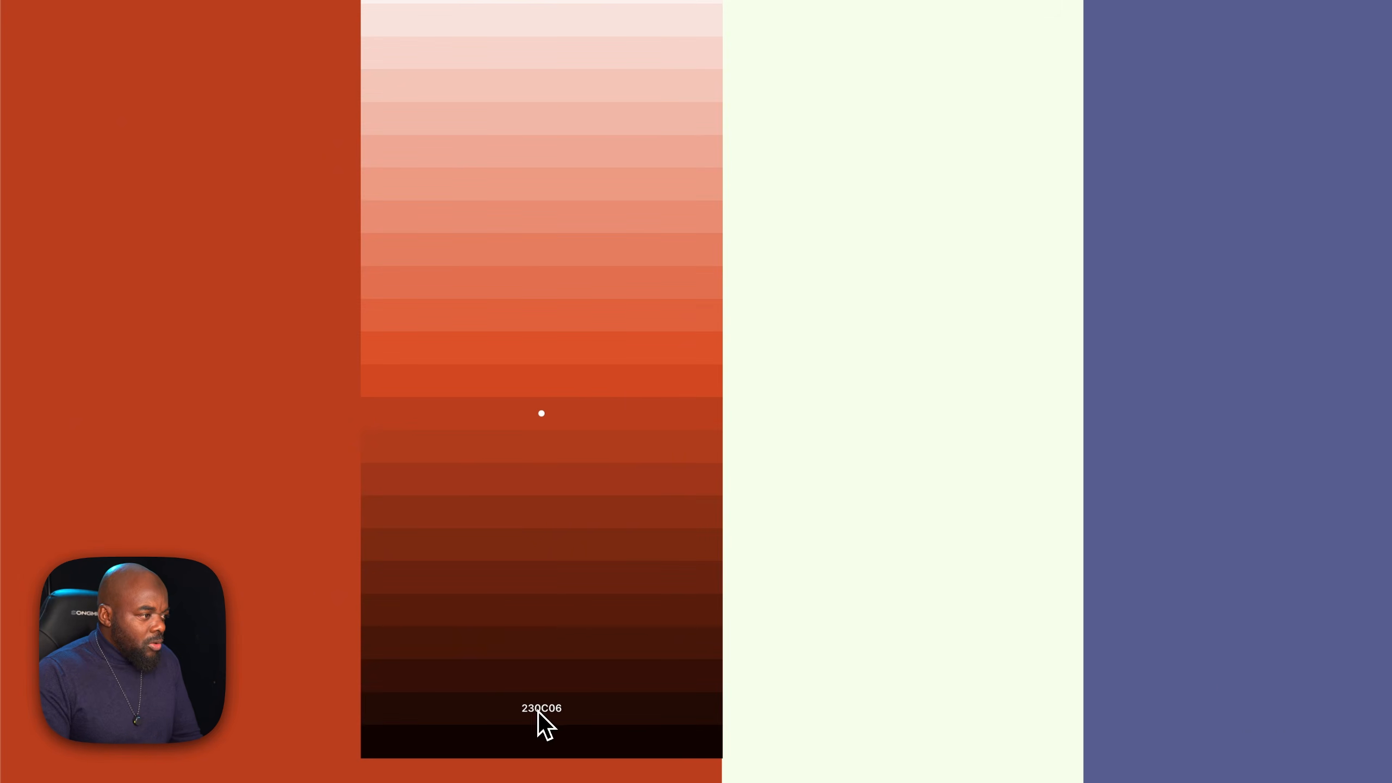
pyautogui.click(618, 711)
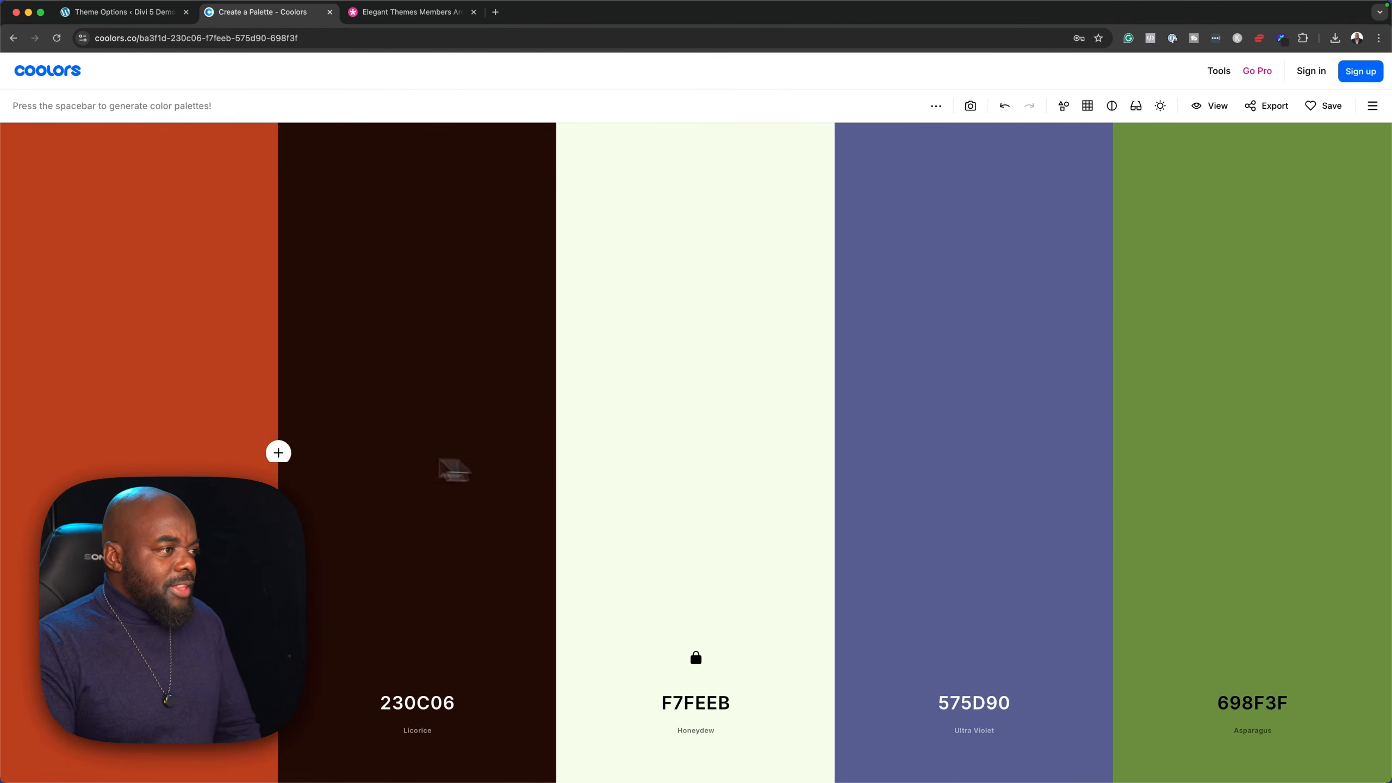
# Copy Licorice's 230C06 hex value into the Ultra Violet 575D90 column
pyautogui.moveTo(556, 455)
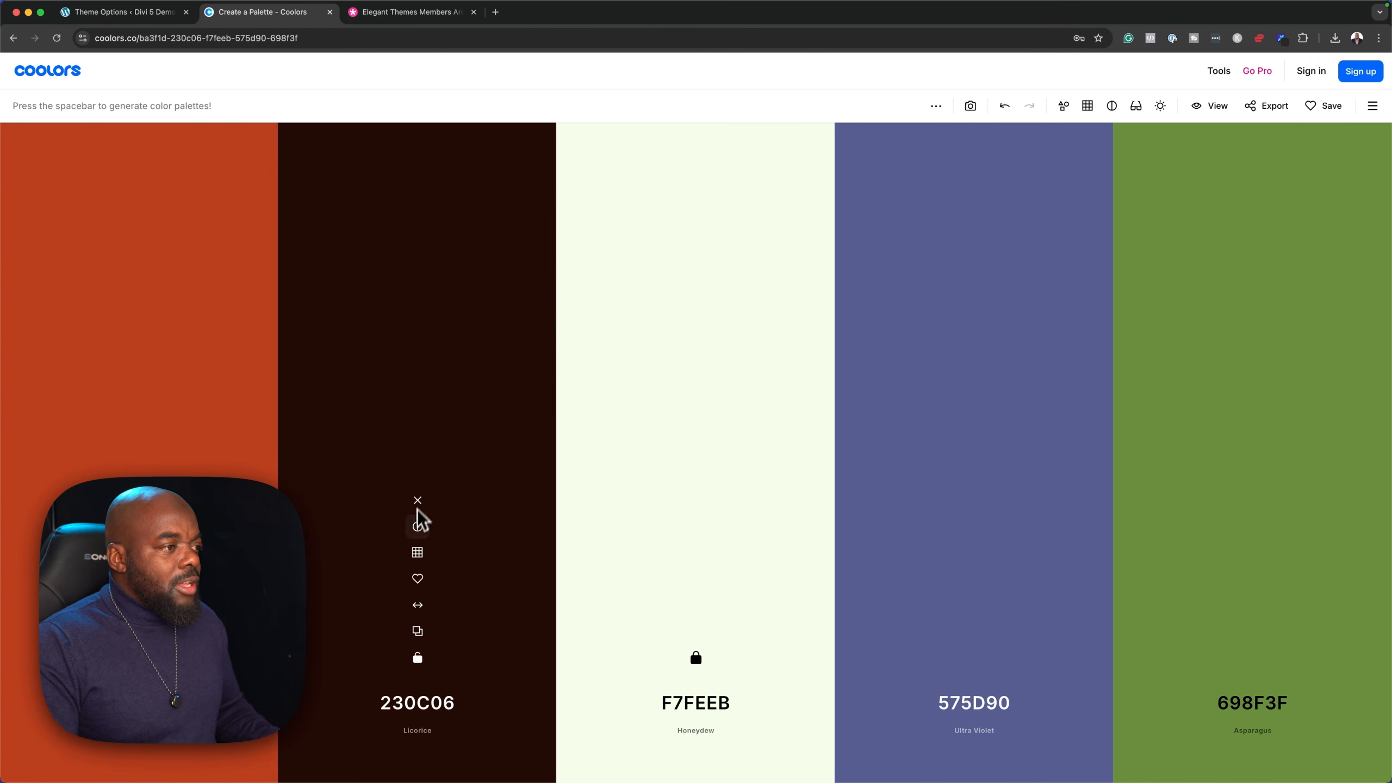
pyautogui.click(433, 716)
pyautogui.hotkey('ctrl', 'c')
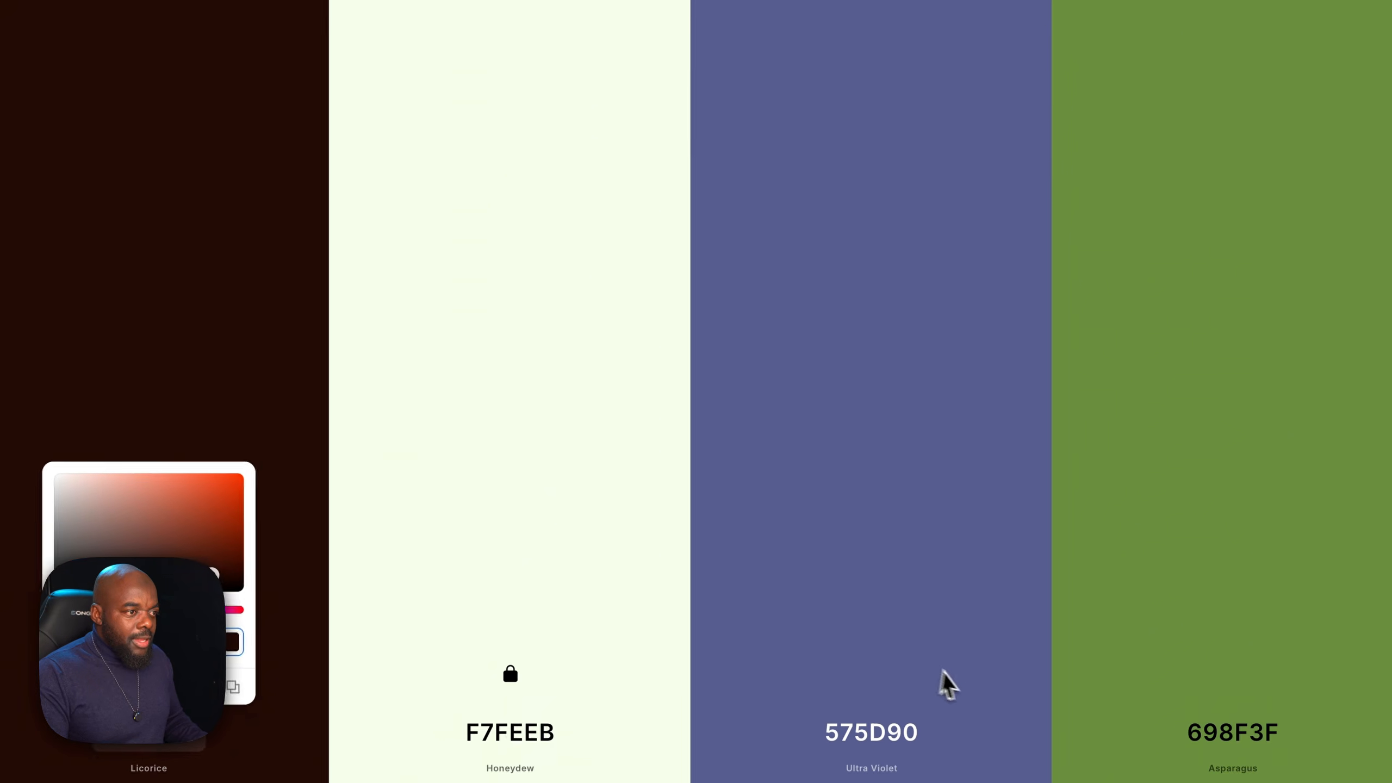
pyautogui.click(1115, 609)
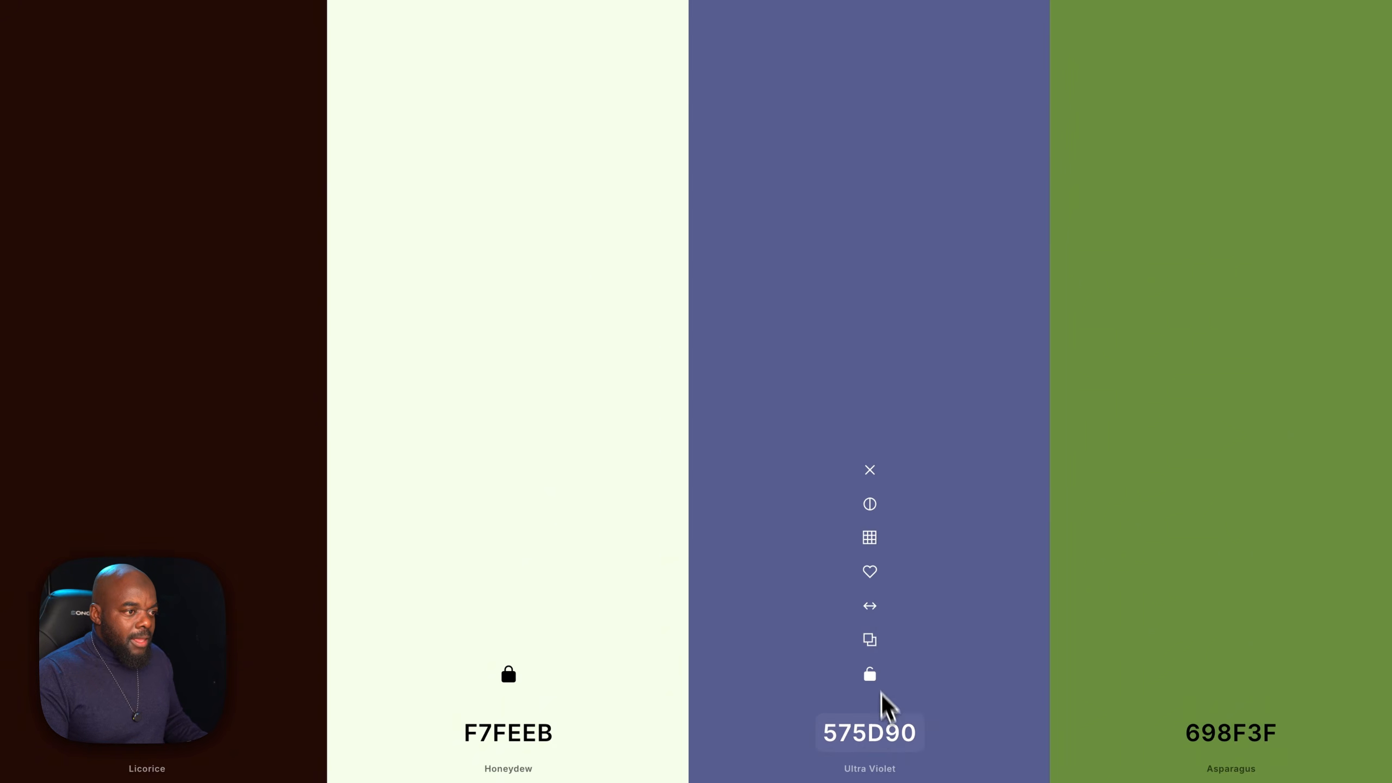
pyautogui.click(896, 735)
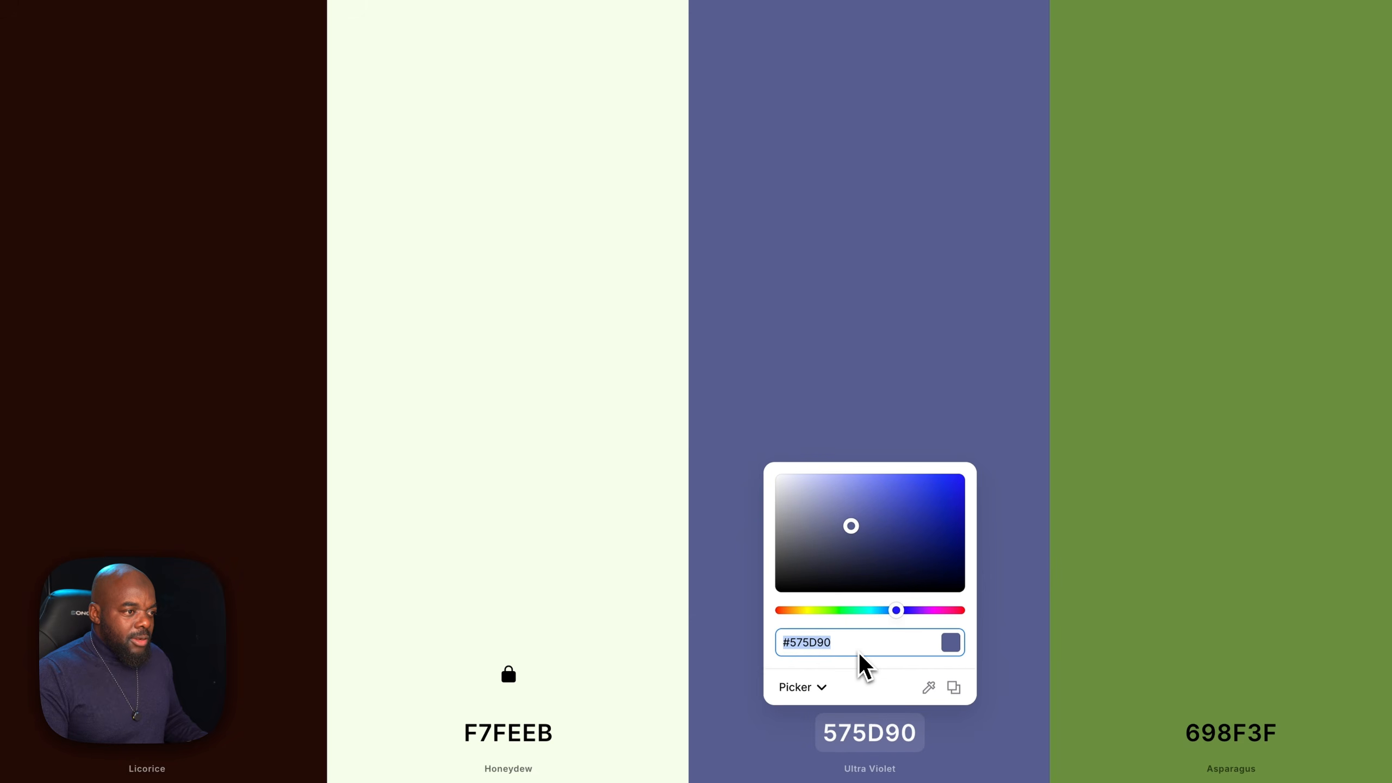
pyautogui.hotkey('ctrl', 'v')
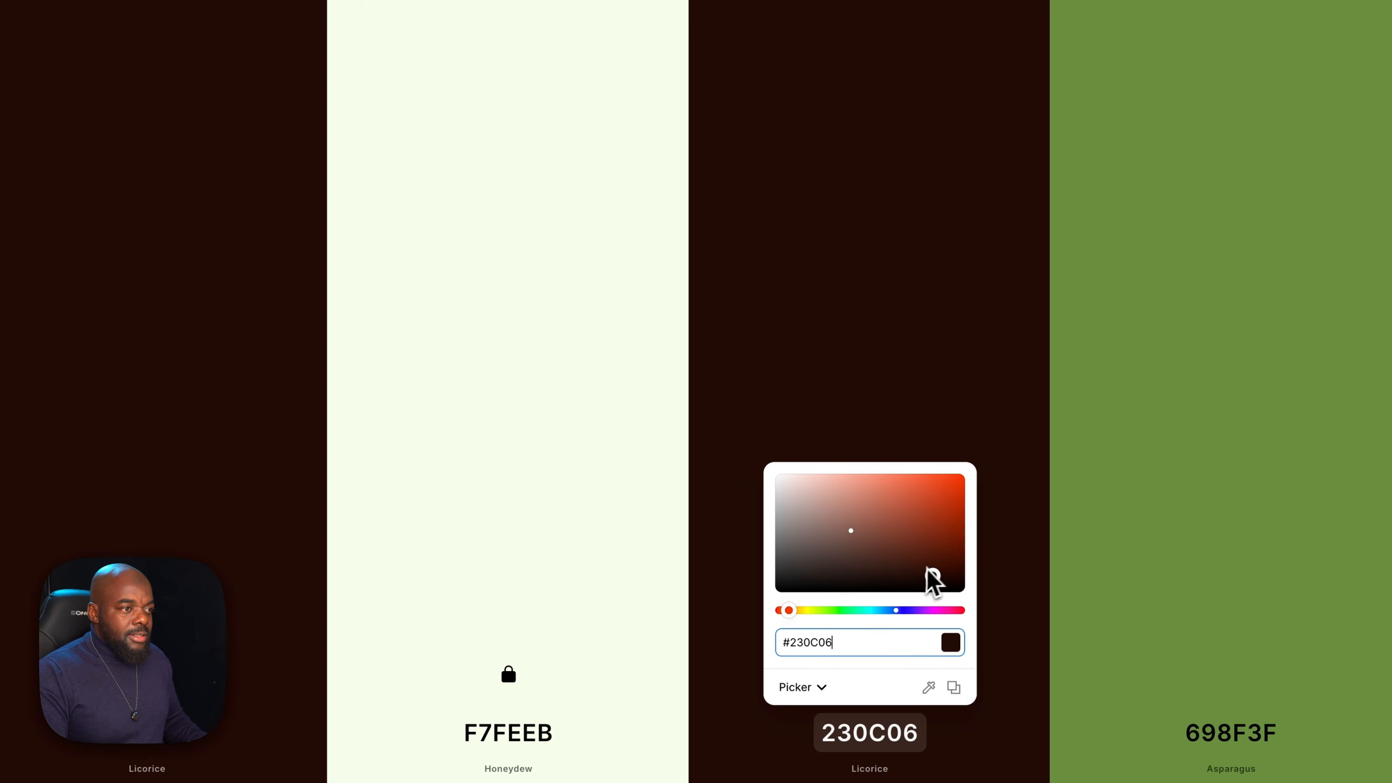
pyautogui.click(954, 404)
# Switch that column to the Misty rose shade F9E2DC and remove Asparagus 698F3F
pyautogui.click(870, 537)
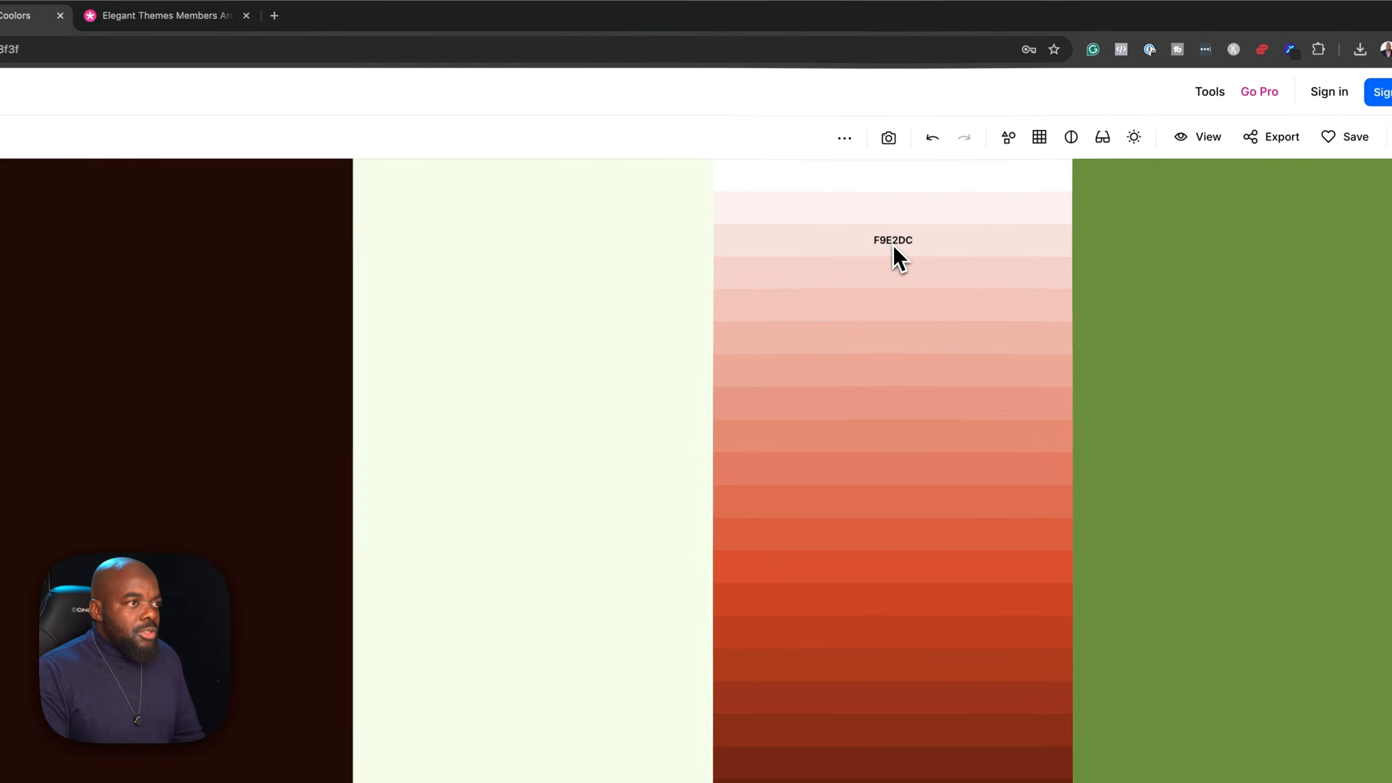
pyautogui.click(974, 186)
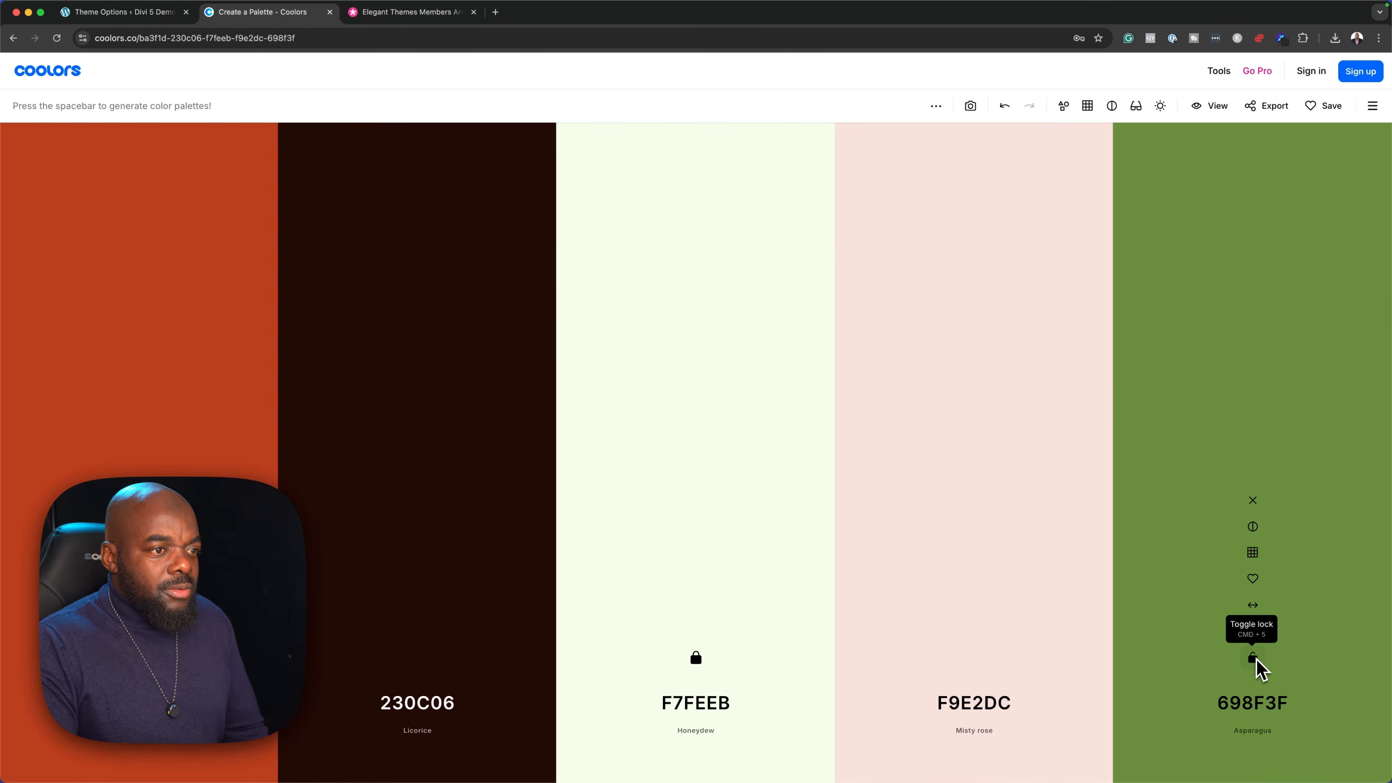
pyautogui.click(1252, 501)
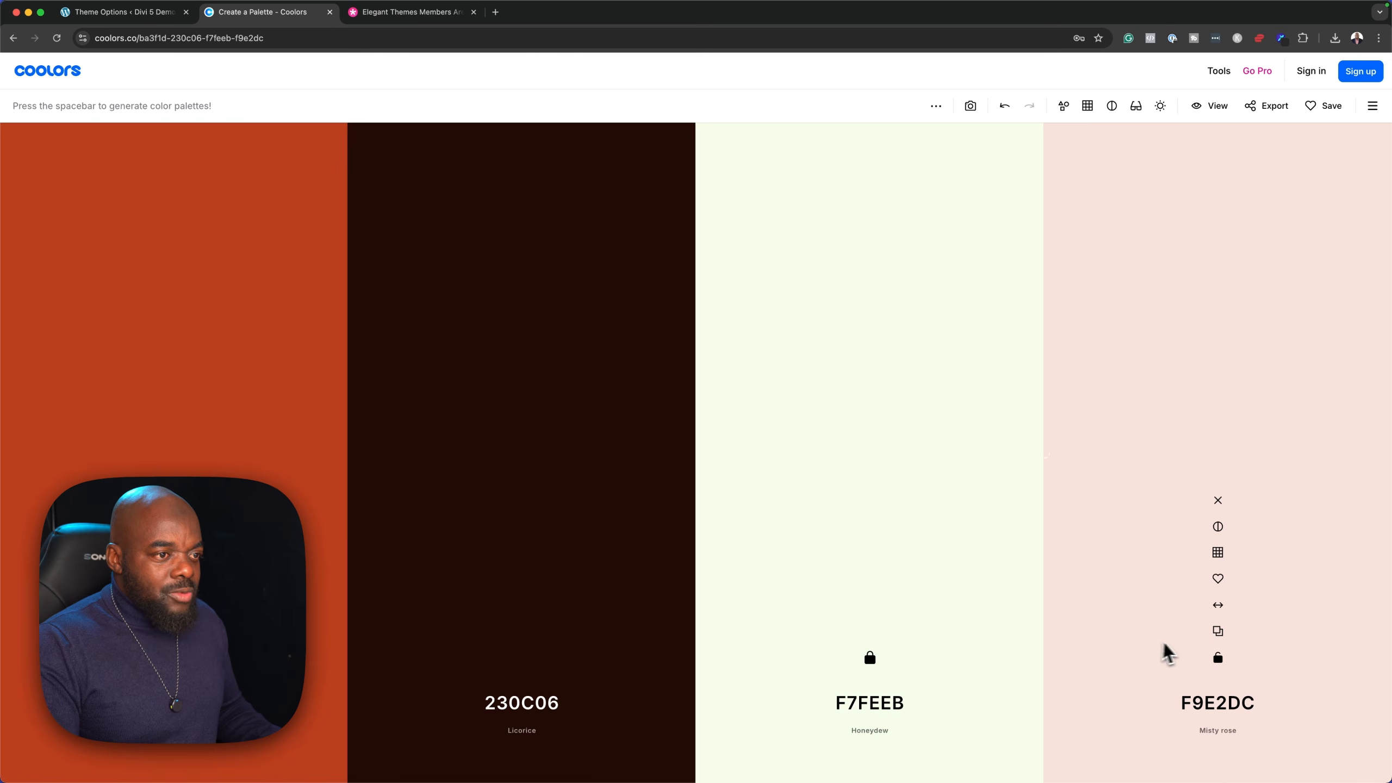
# Add a colour after Rust in Coolors and regenerate until Sienna 6F2612 and Licorice appear
pyautogui.click(1217, 660)
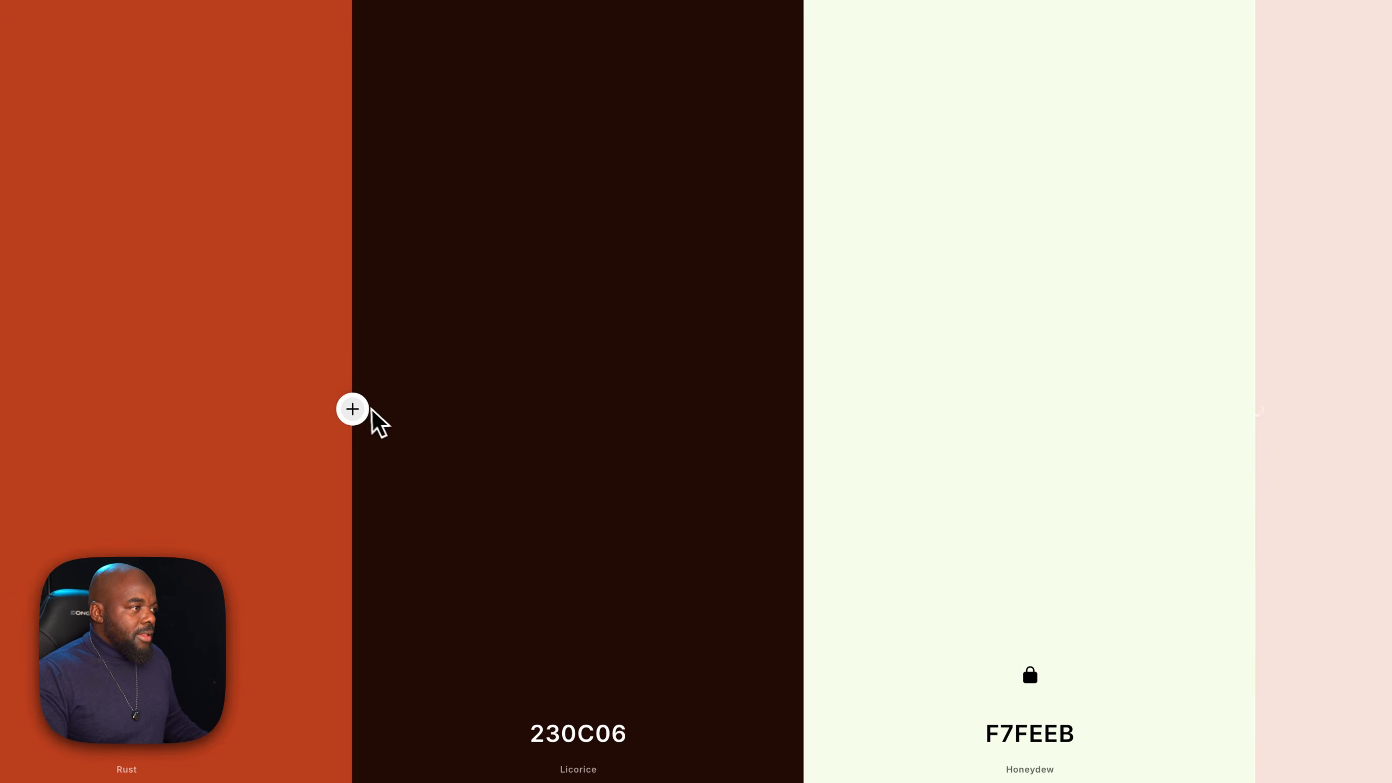
pyautogui.click(363, 411)
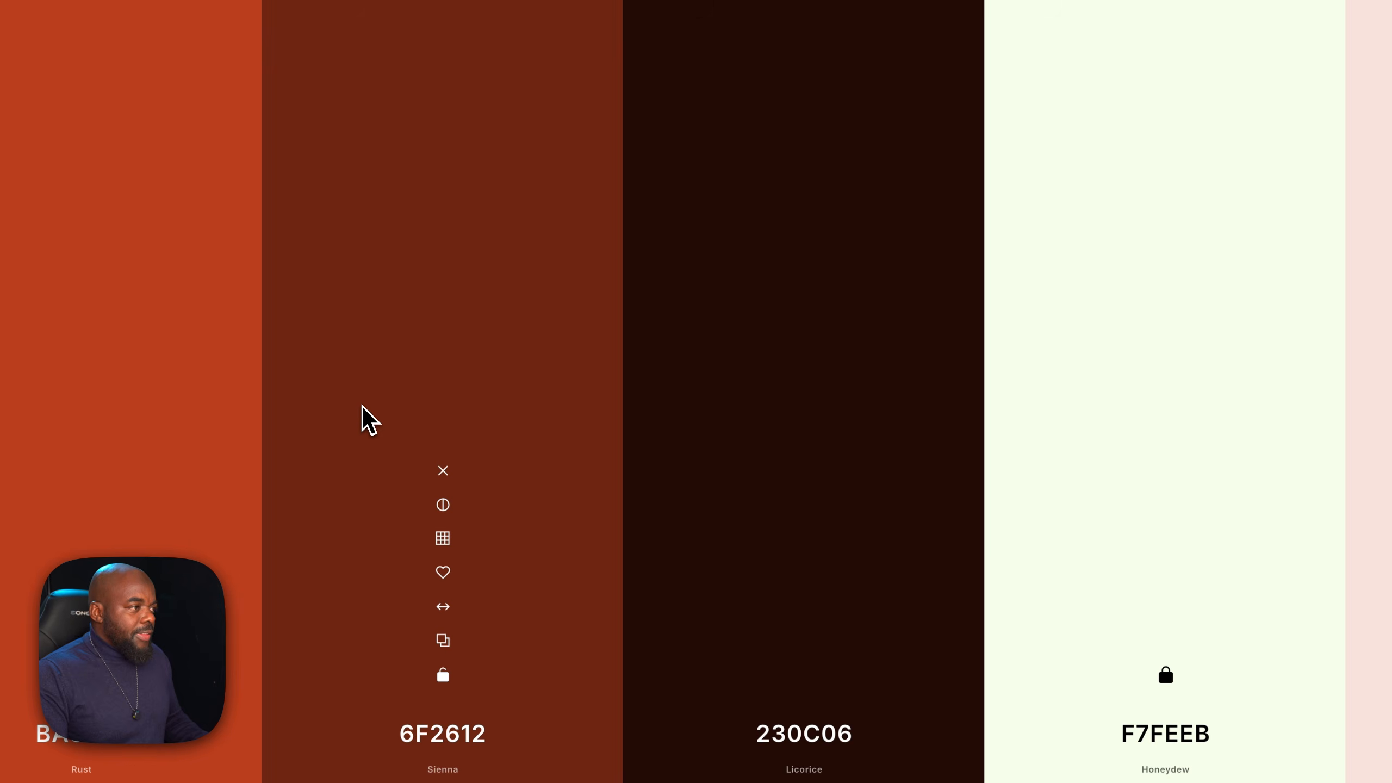
pyautogui.press('space')
pyautogui.press('space')
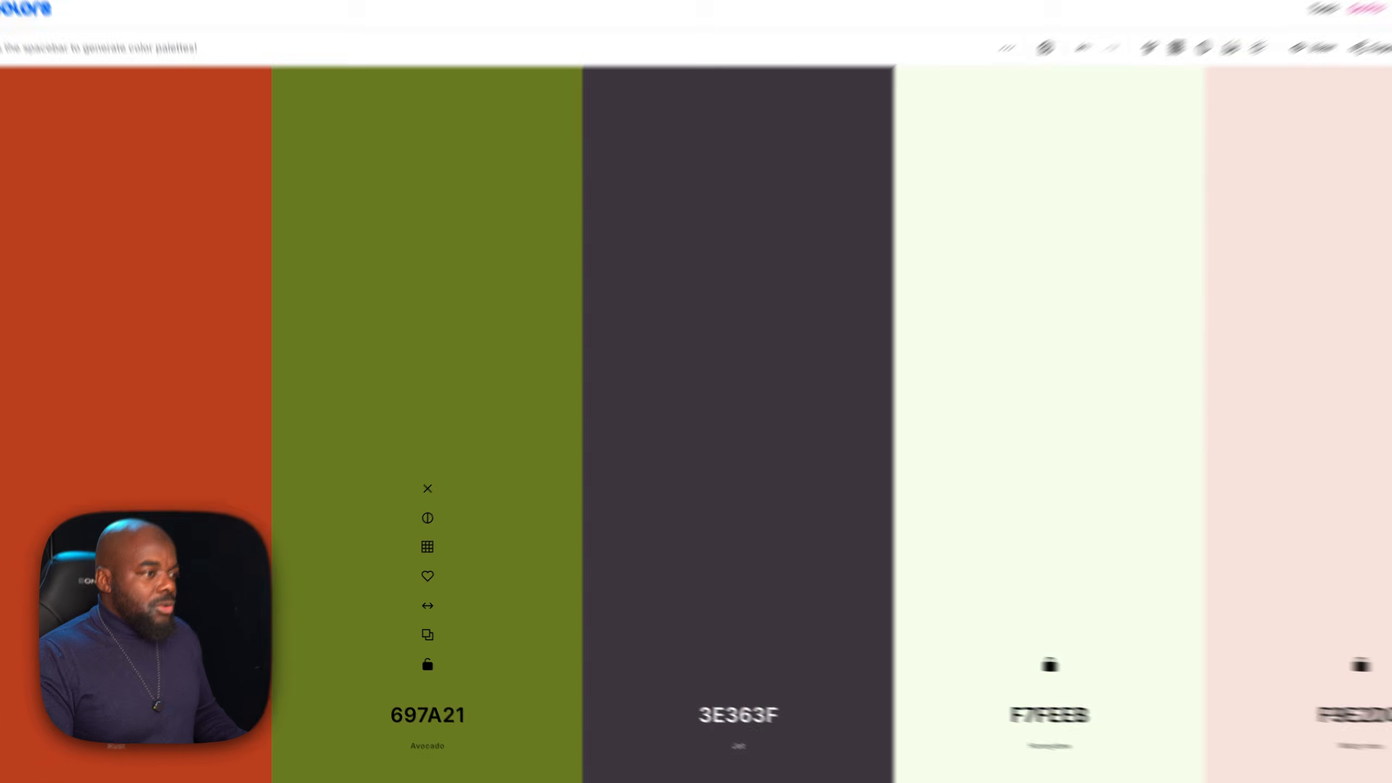
pyautogui.hotkey('ctrl', 'z')
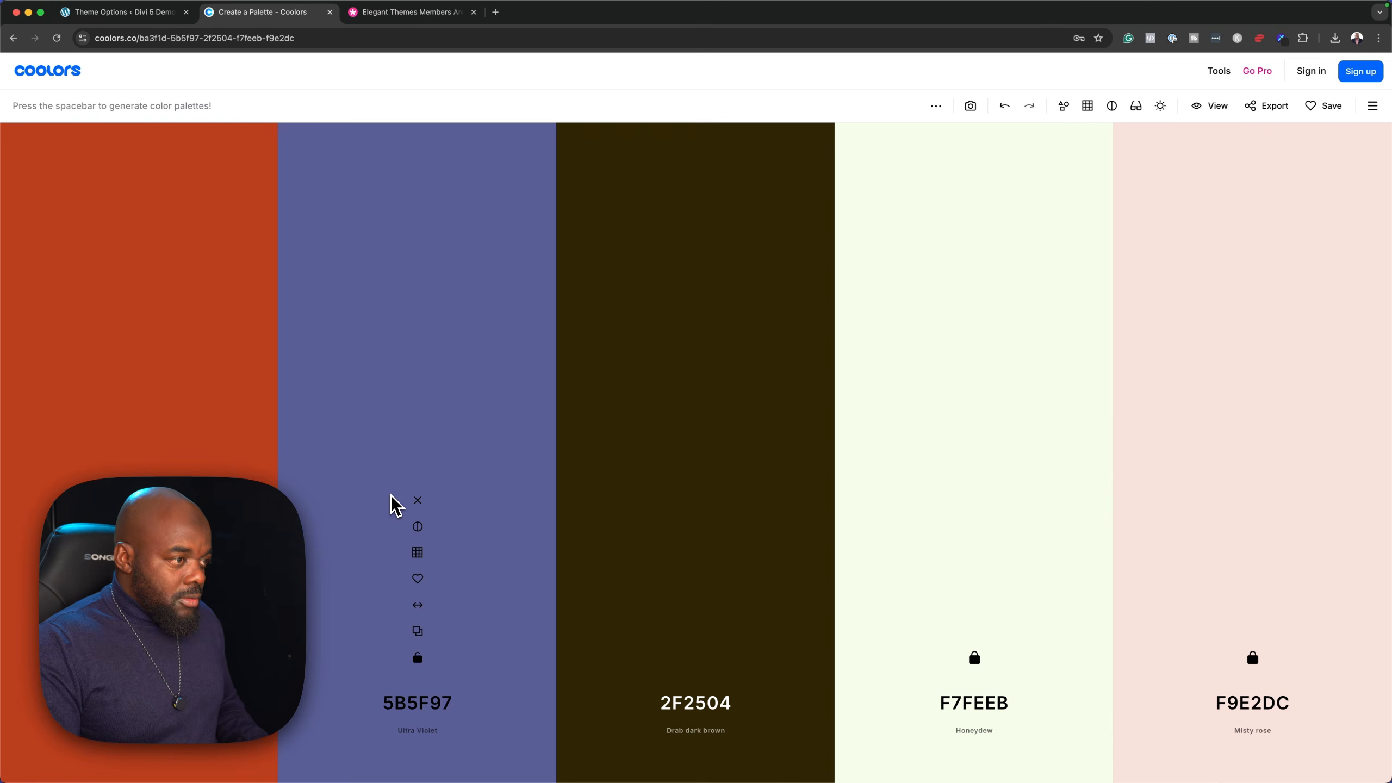
pyautogui.hotkey('ctrl', 'z')
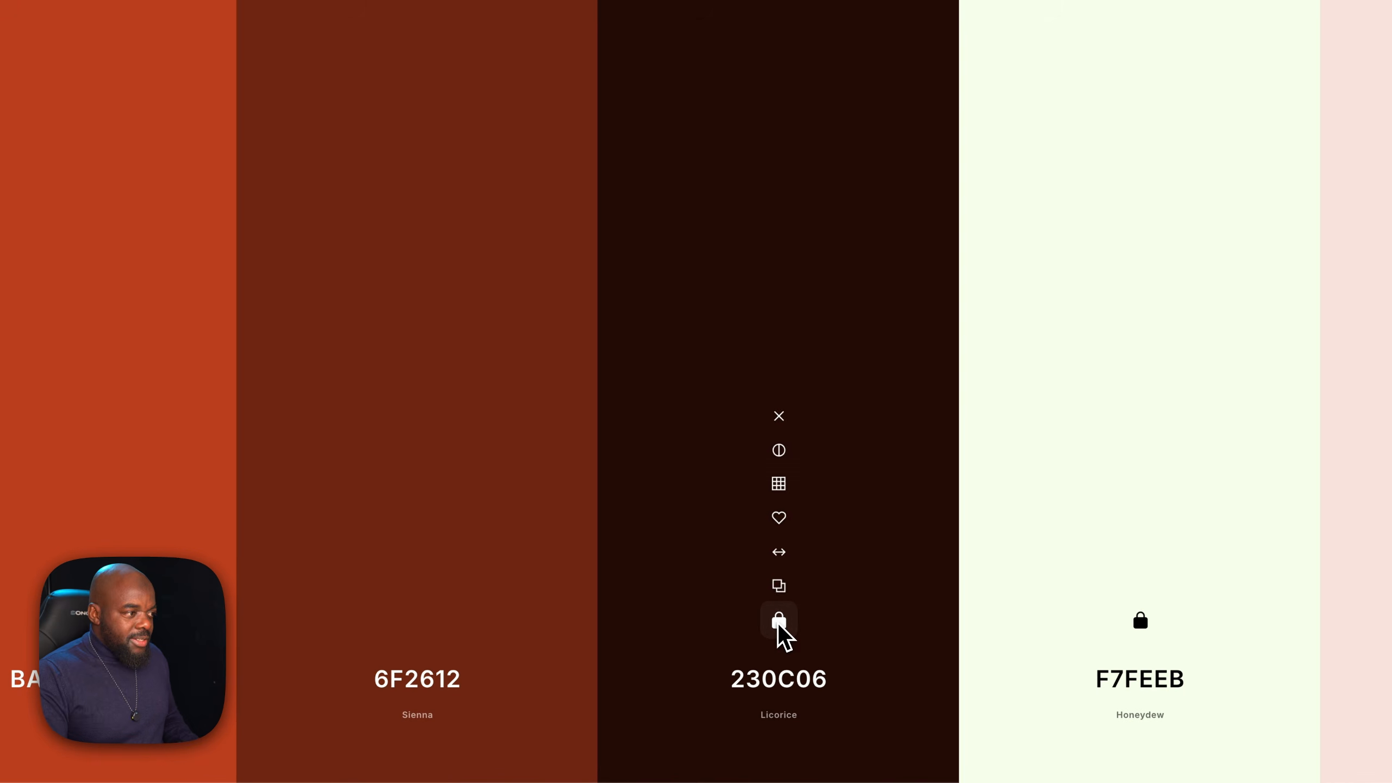
# Lock the Licorice and Sienna colours, copy rust BA3F1D, and return to Divi Theme Options
pyautogui.click(694, 659)
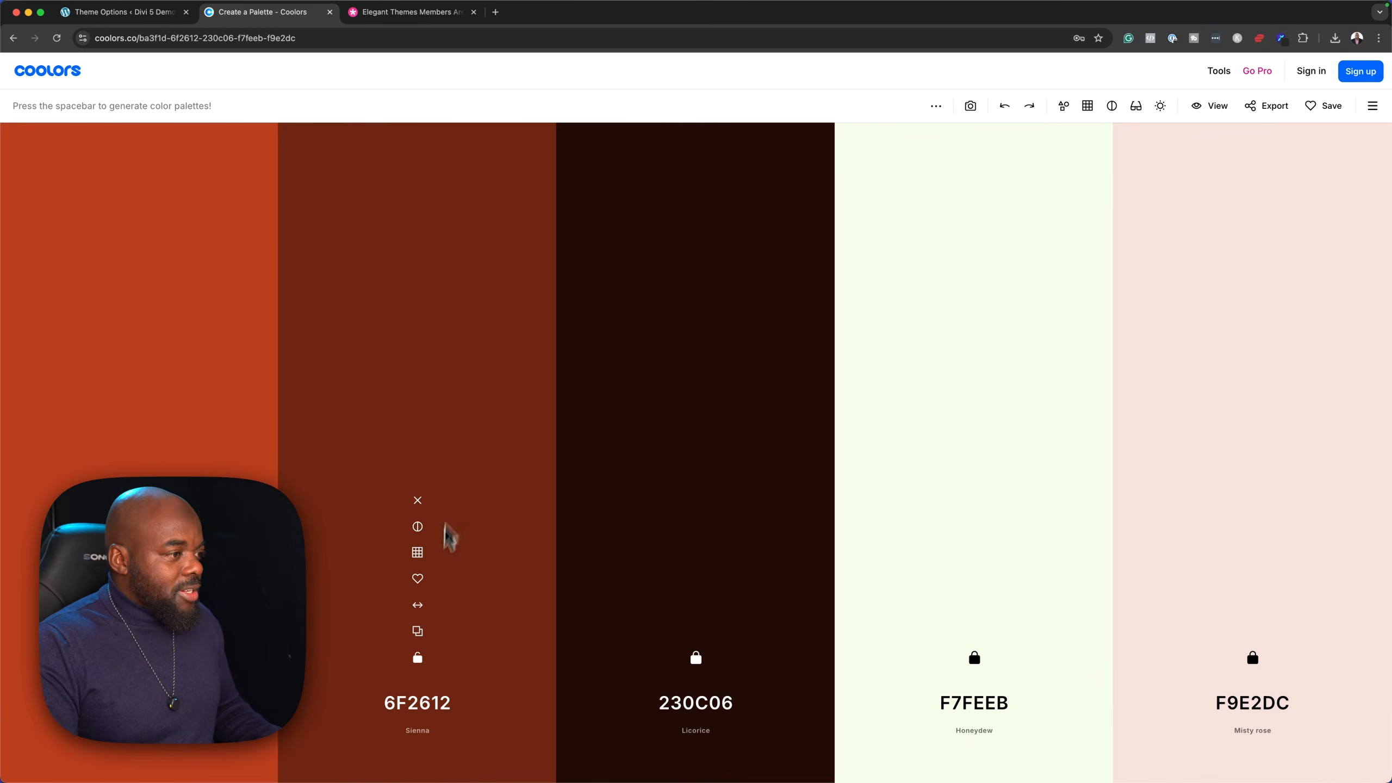
pyautogui.click(421, 662)
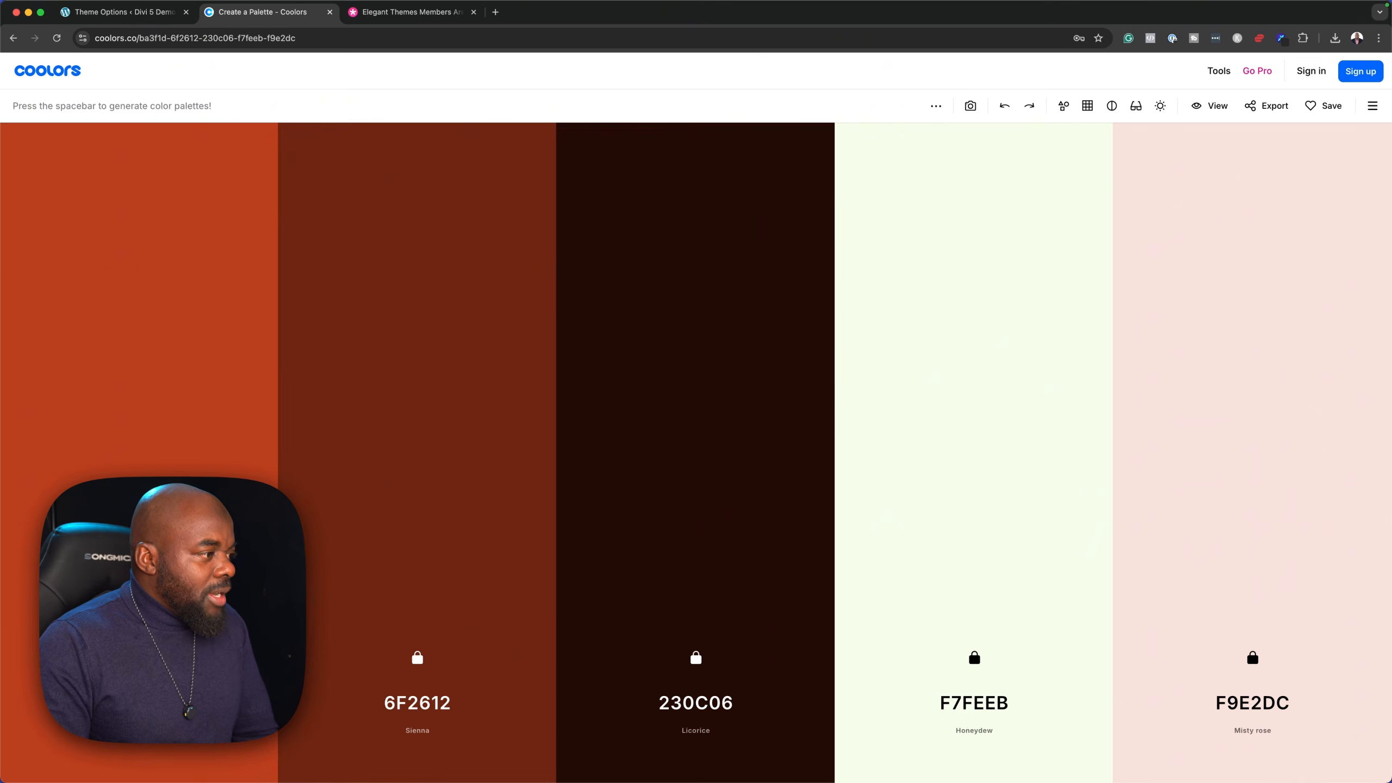
pyautogui.click(156, 711)
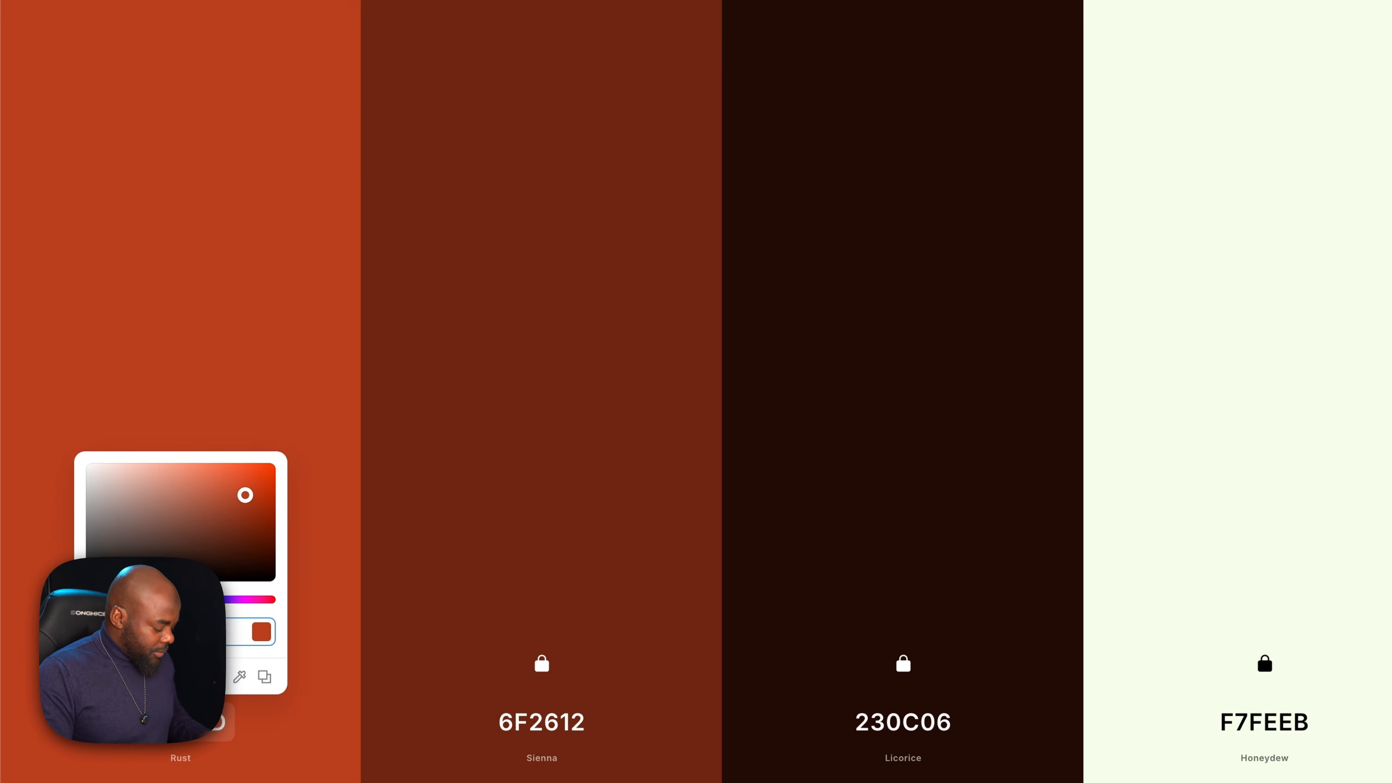
pyautogui.click(185, 8)
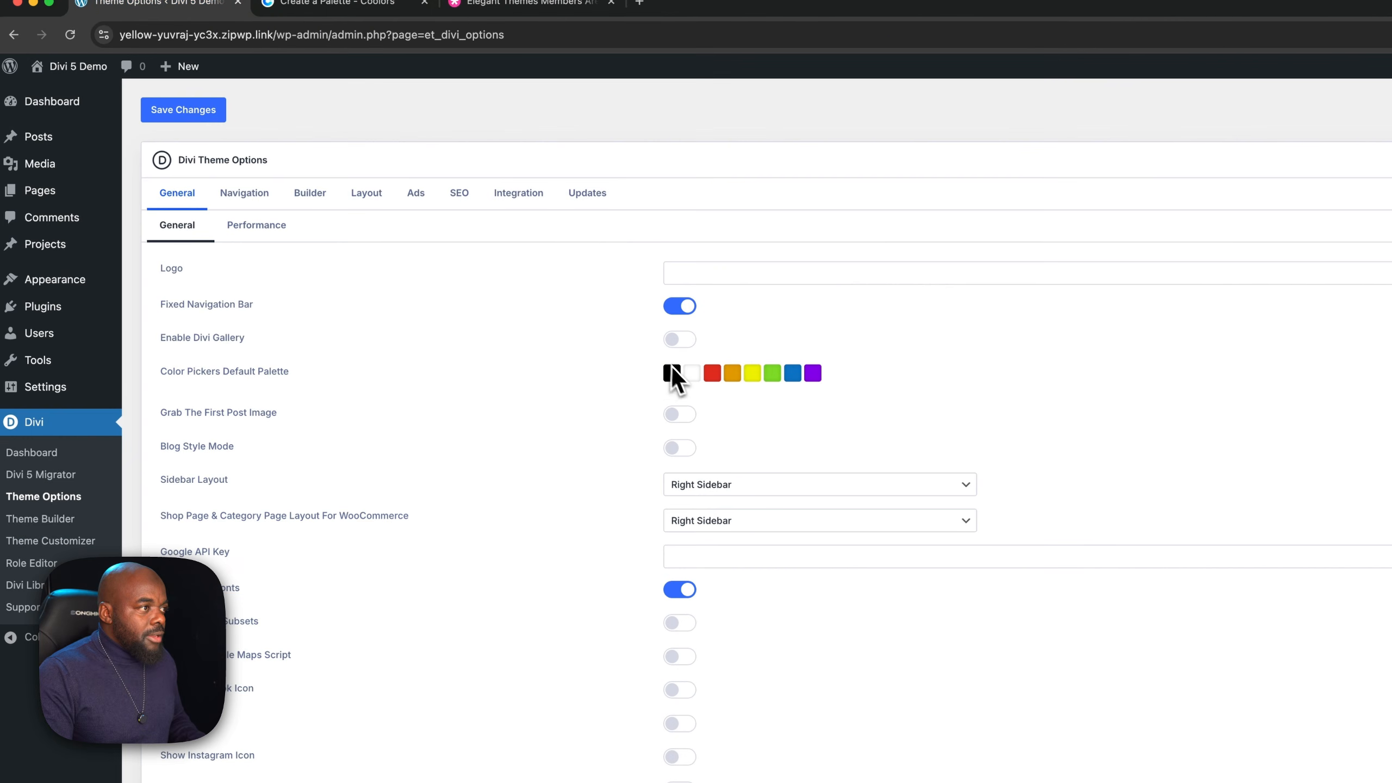
# Set the first palette swatch to rust BA3F1D and the second to sienna 6F2612
pyautogui.click(674, 375)
pyautogui.tripleClick(737, 411)
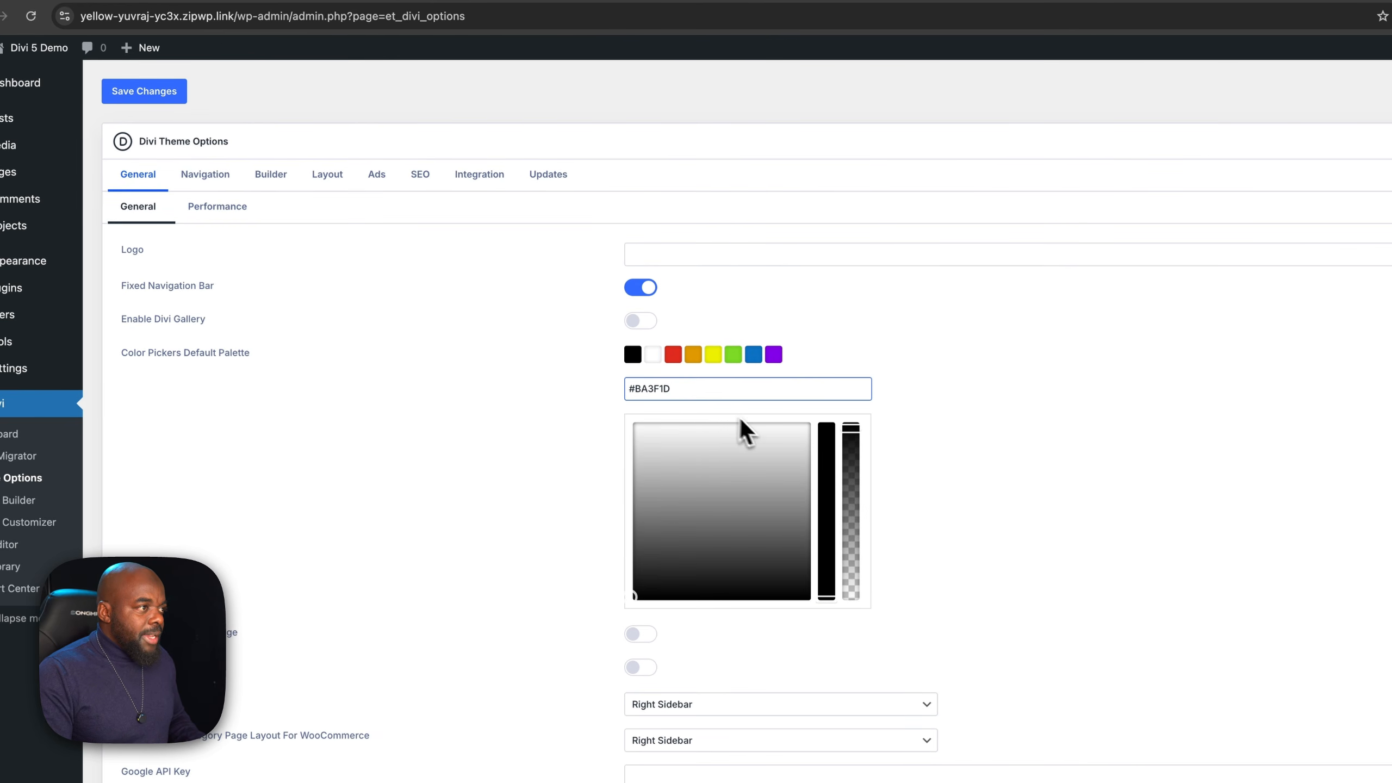
pyautogui.click(834, 346)
pyautogui.click(653, 355)
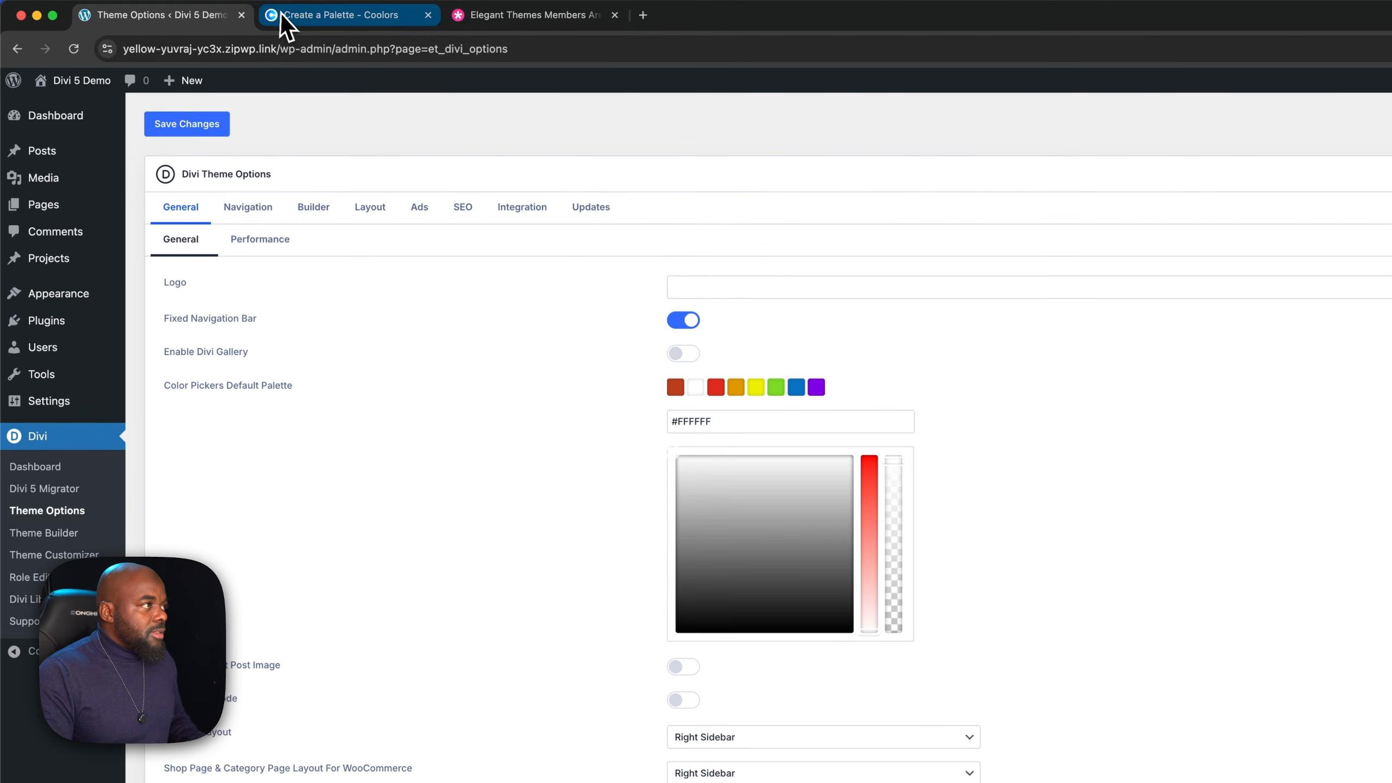
pyautogui.click(285, 22)
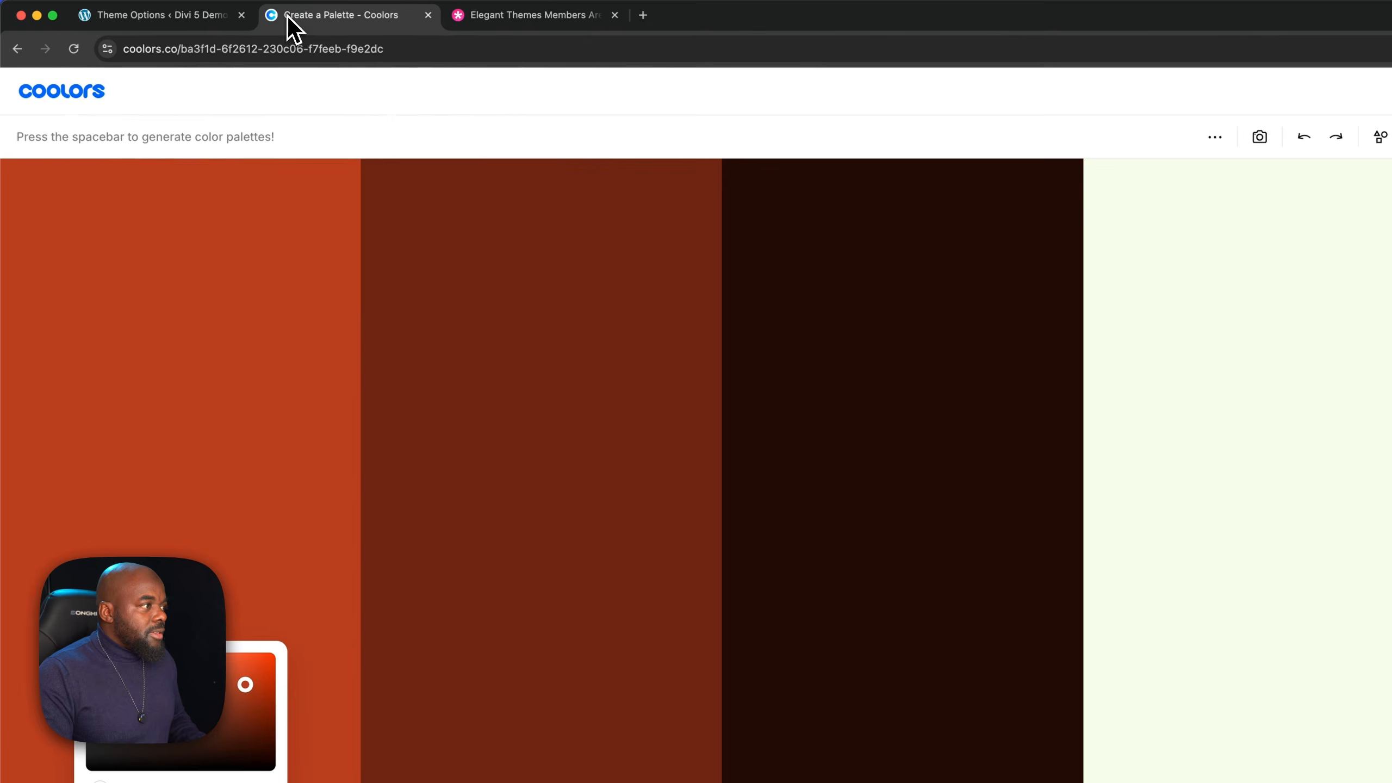
pyautogui.click(564, 735)
pyautogui.press('super+c')
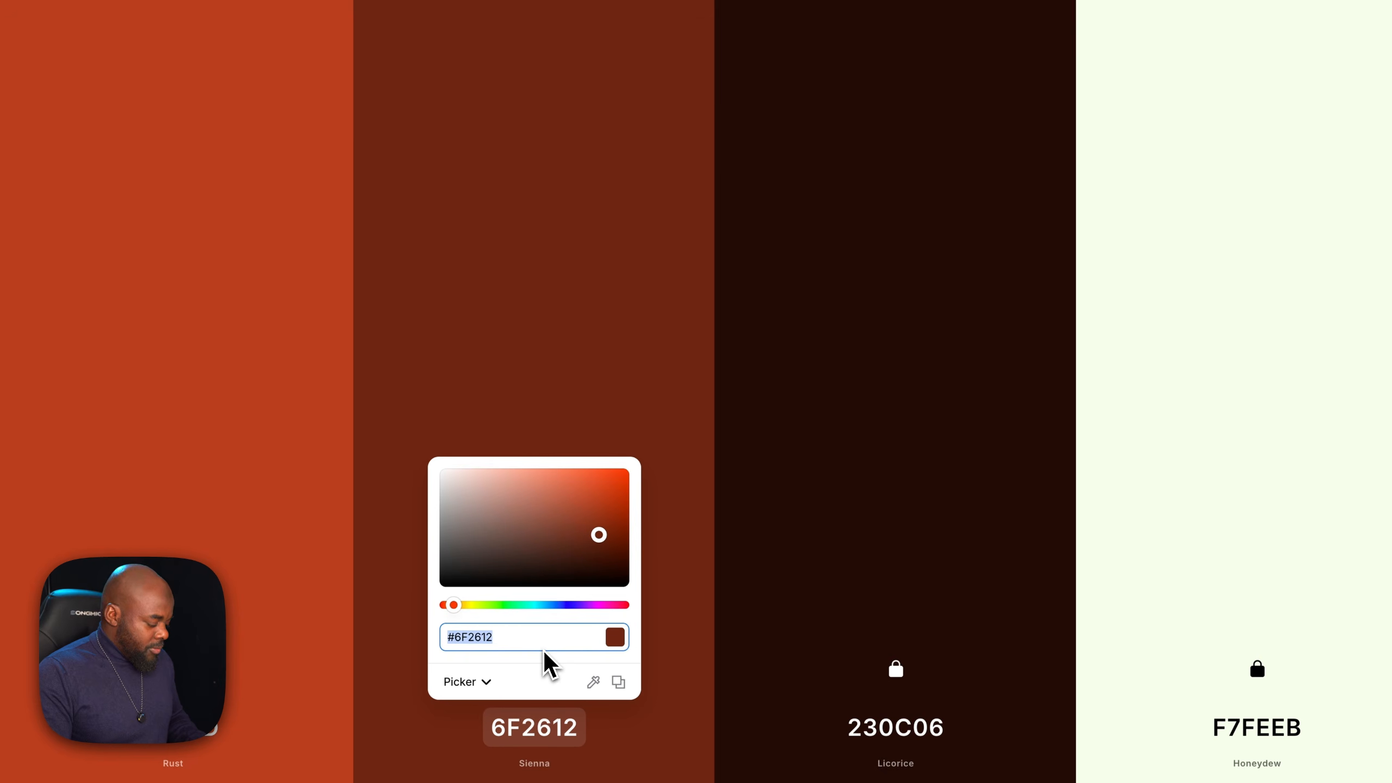
pyautogui.click(160, 17)
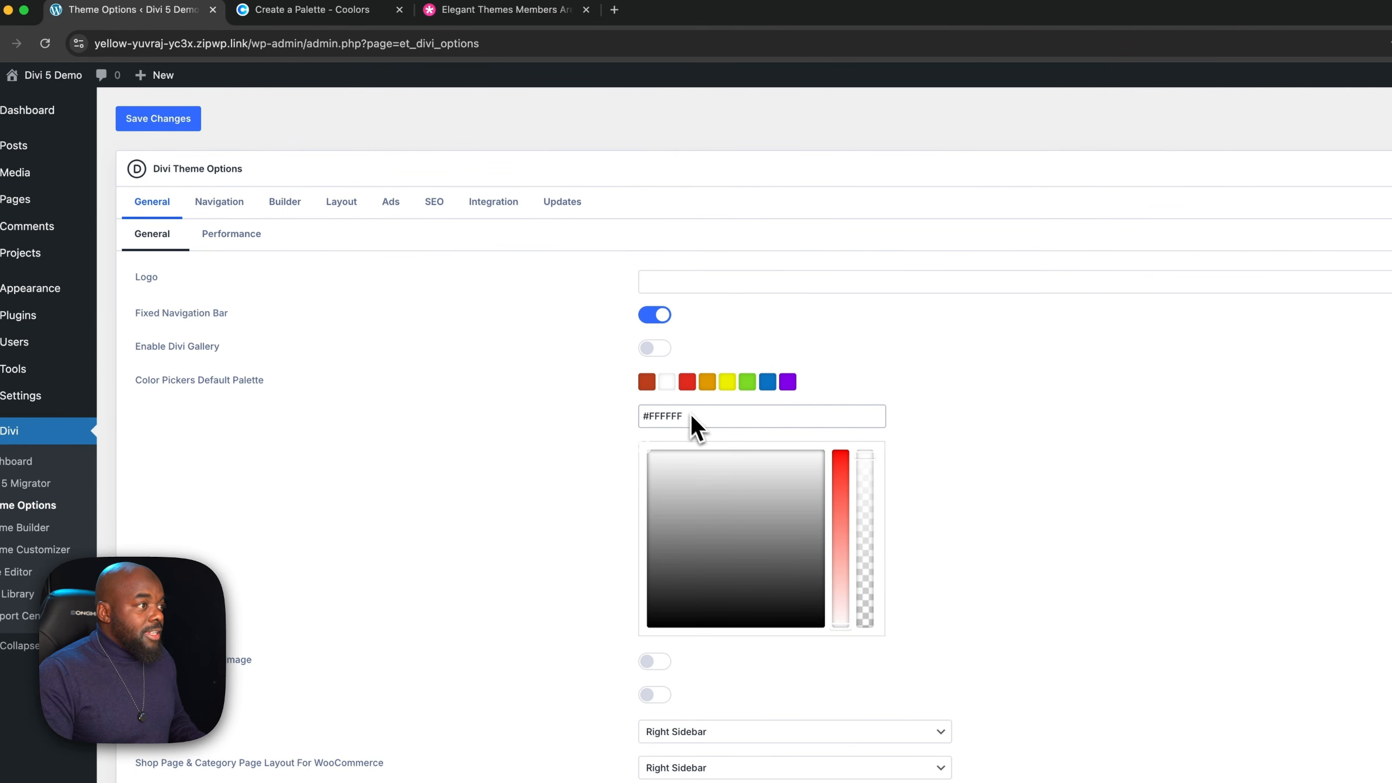
pyautogui.tripleClick(695, 417)
pyautogui.press('super+v')
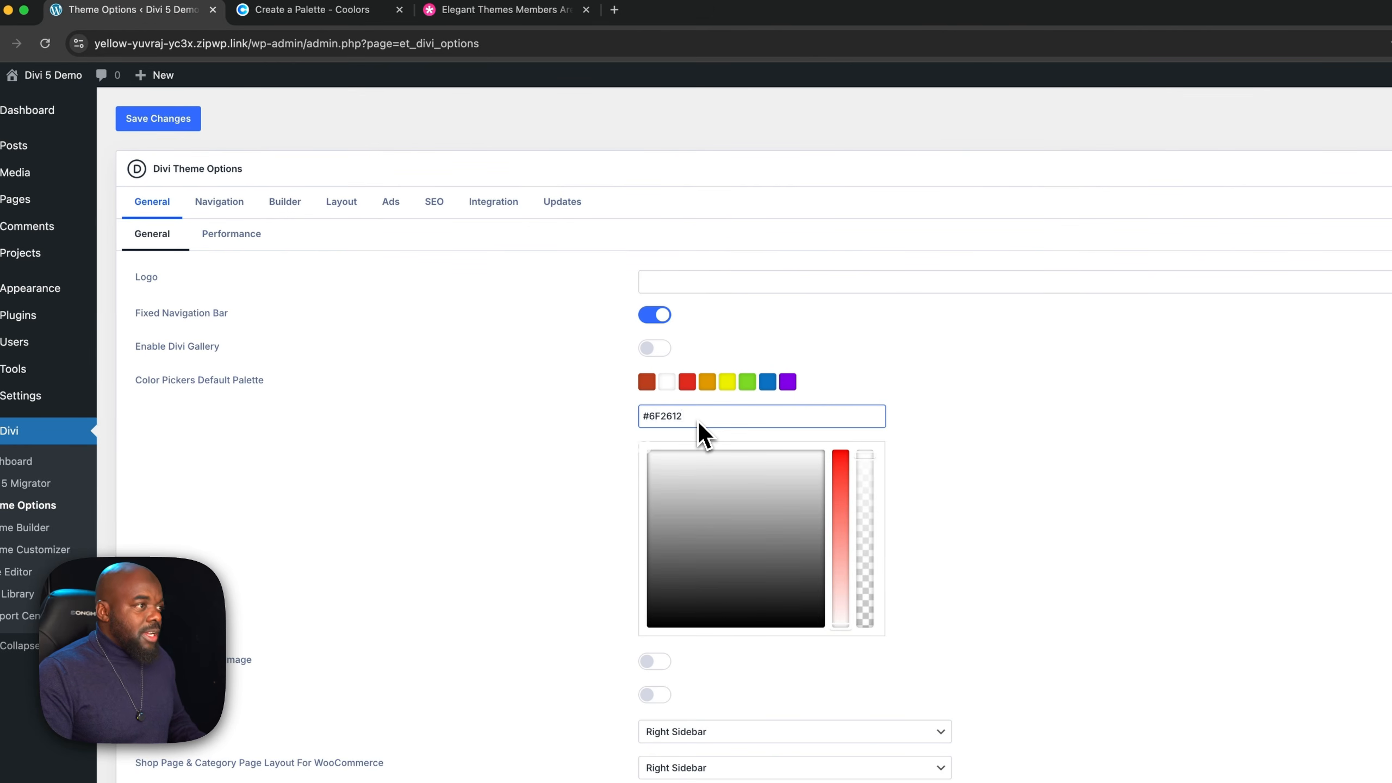
pyautogui.click(939, 456)
# Copy licorice #230c06 from Coolors into the third palette swatch
pyautogui.click(638, 382)
pyautogui.click(217, 6)
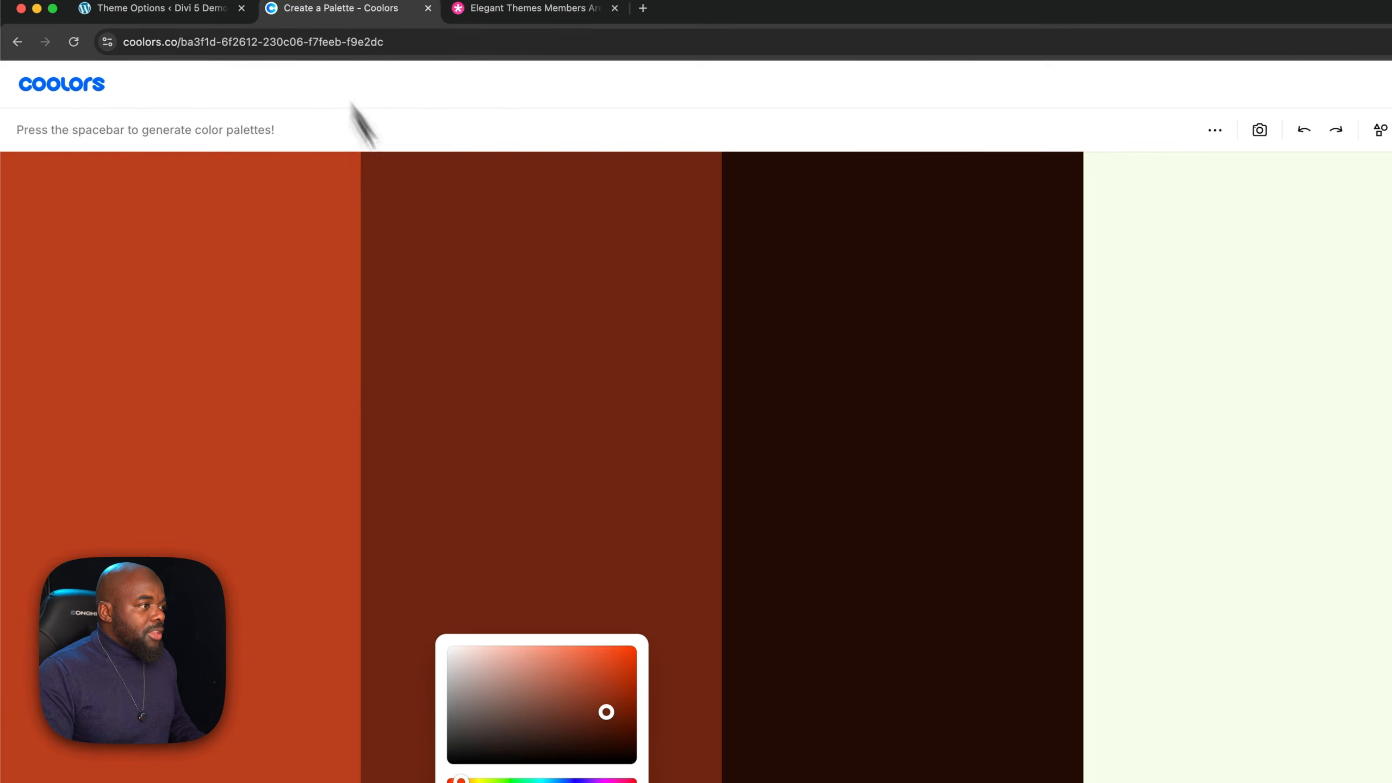
pyautogui.click(786, 718)
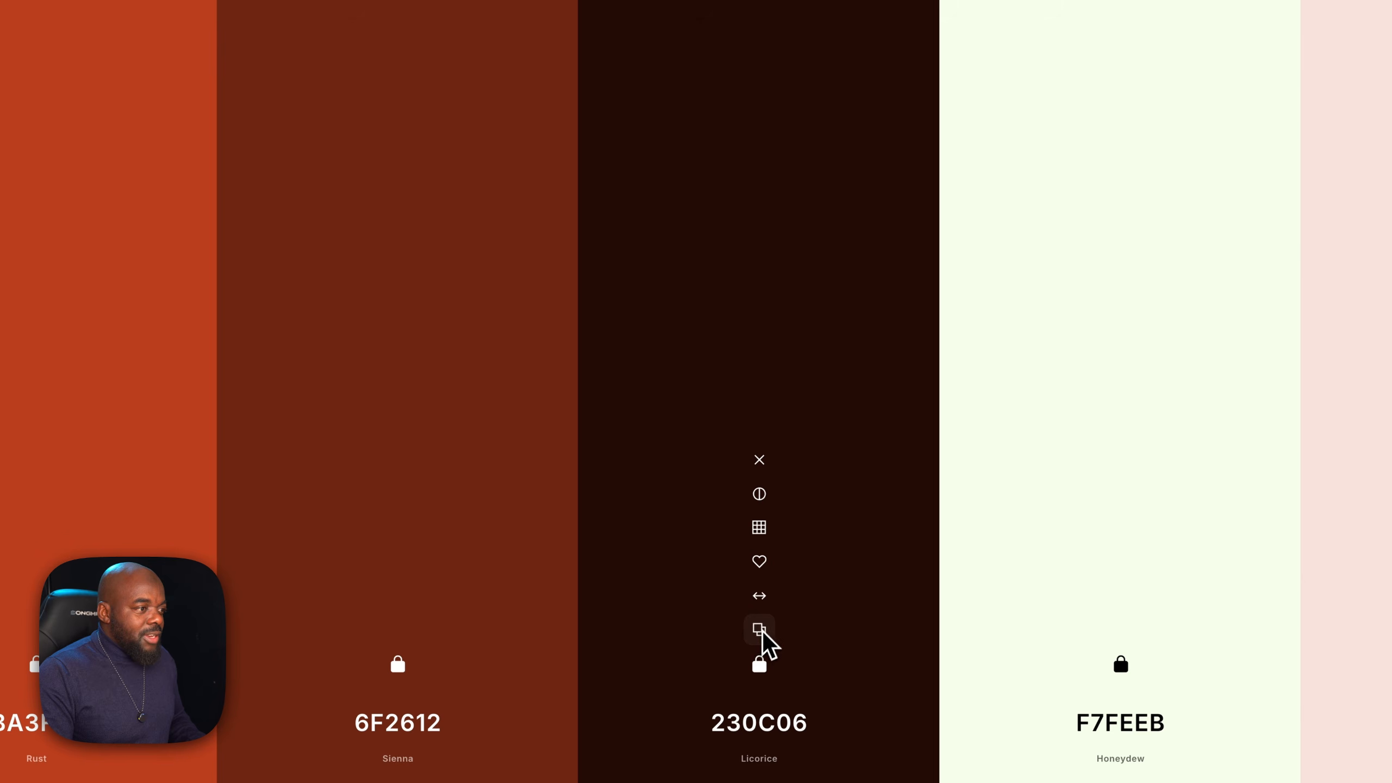
pyautogui.click(790, 731)
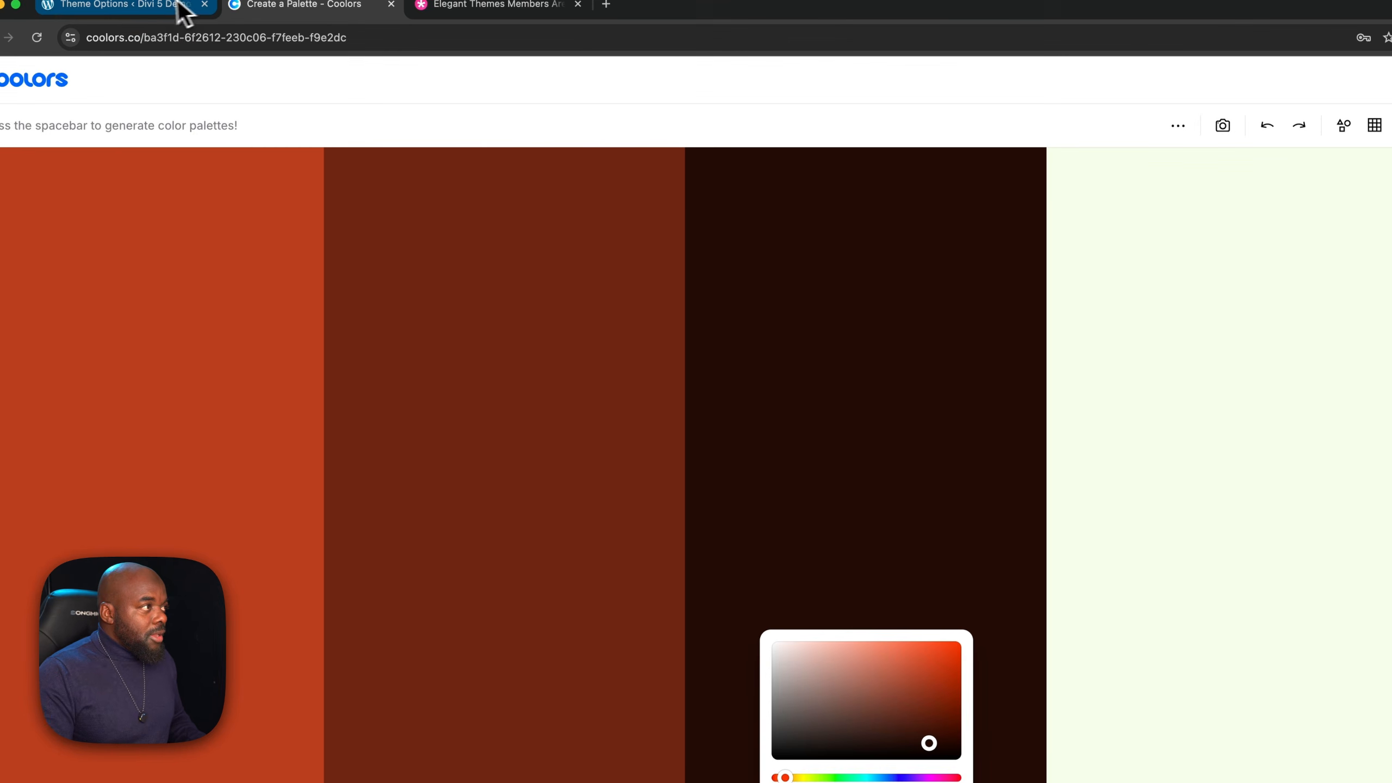
pyautogui.click(167, 11)
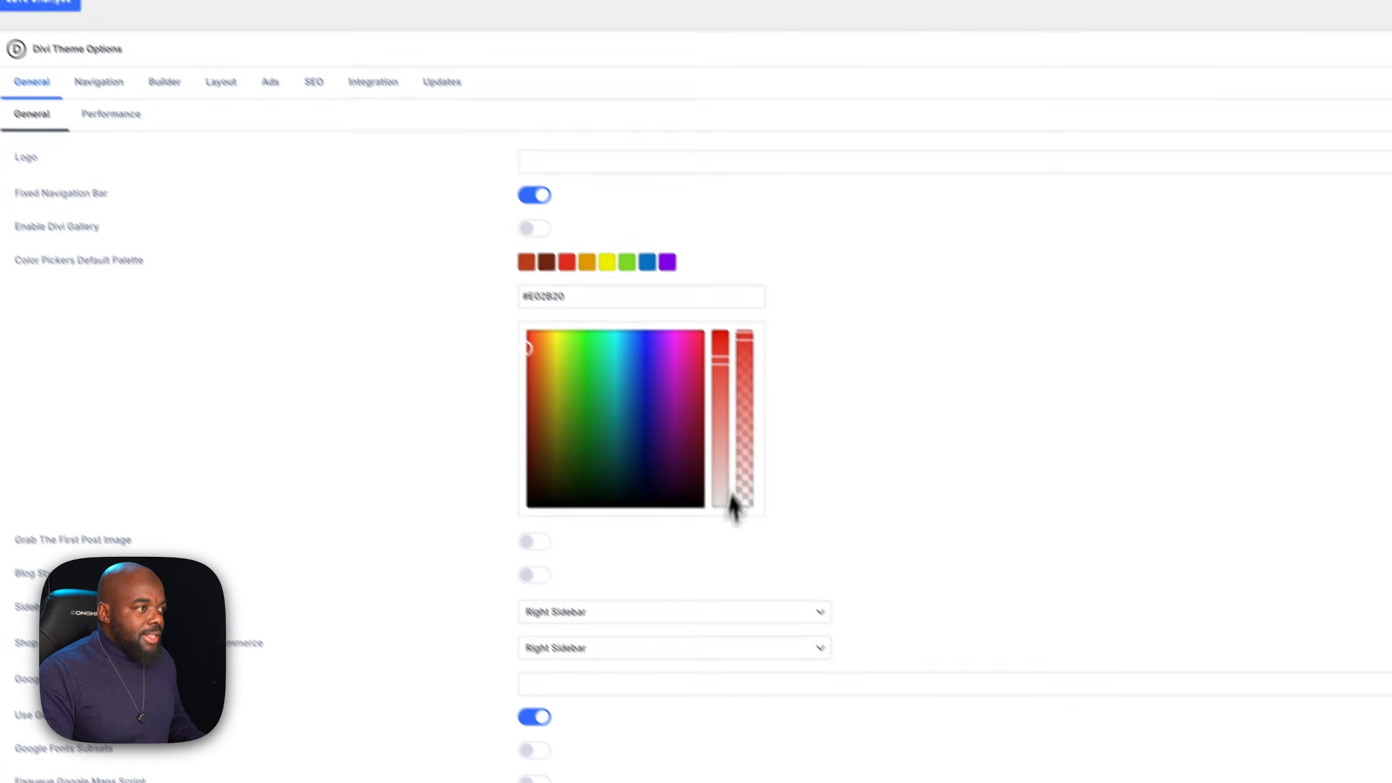
pyautogui.tripleClick(572, 283)
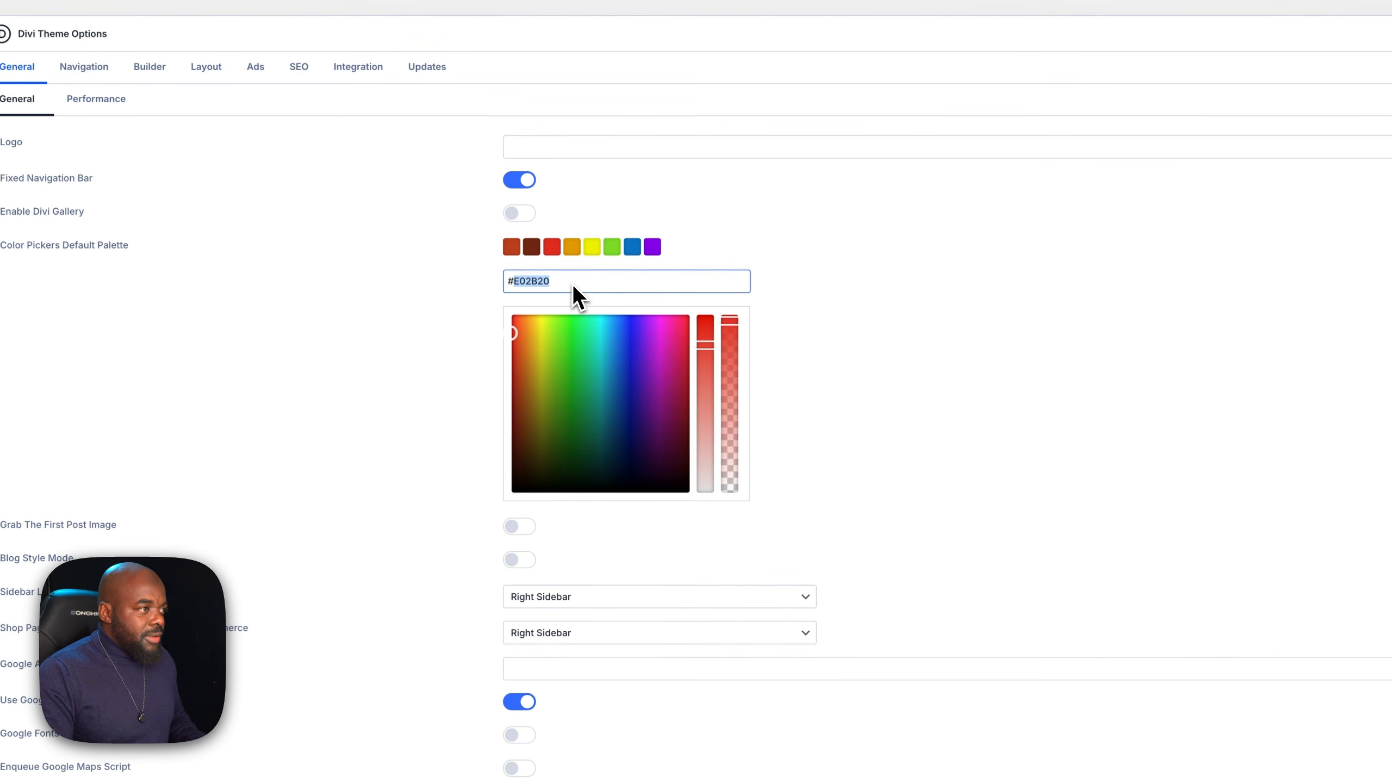
pyautogui.write('#230c06')
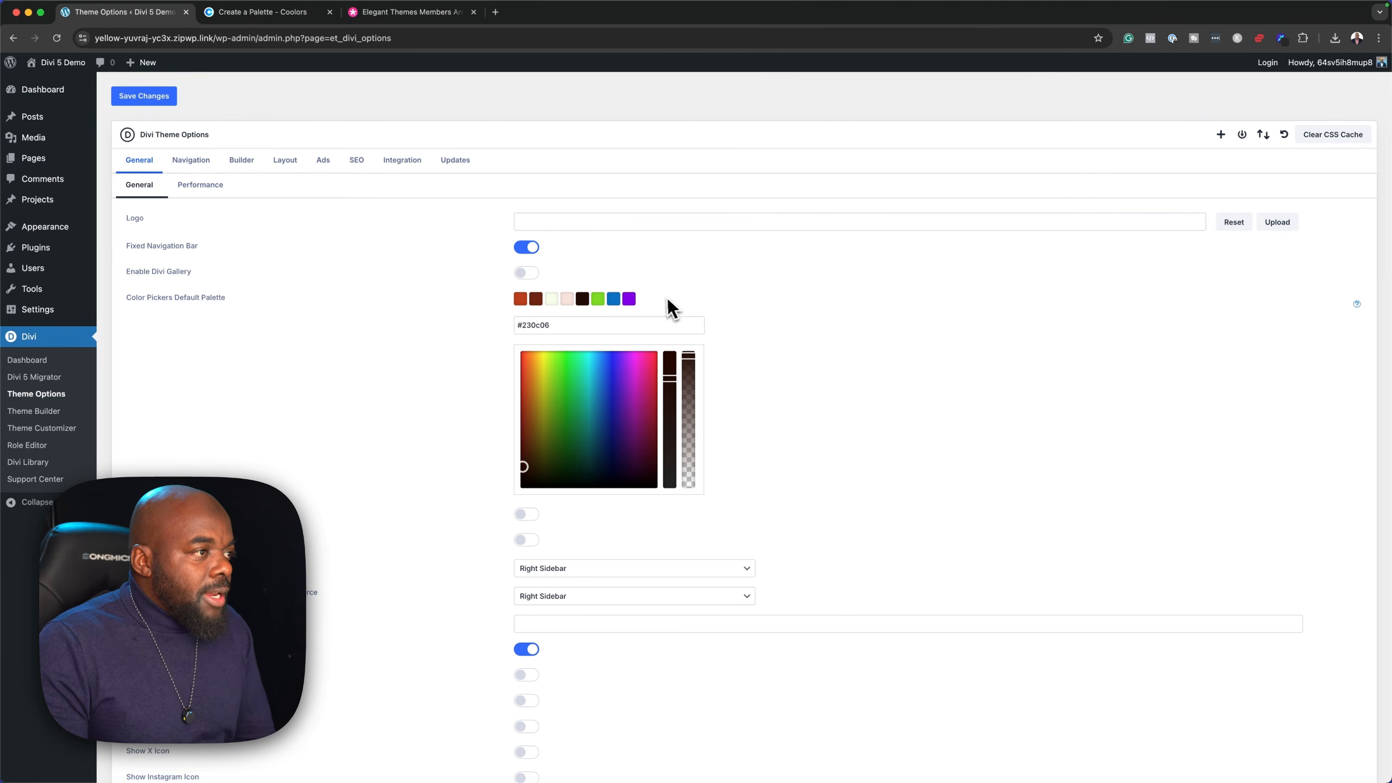
# Change the green palette swatch to white #ffffff
pyautogui.click(597, 299)
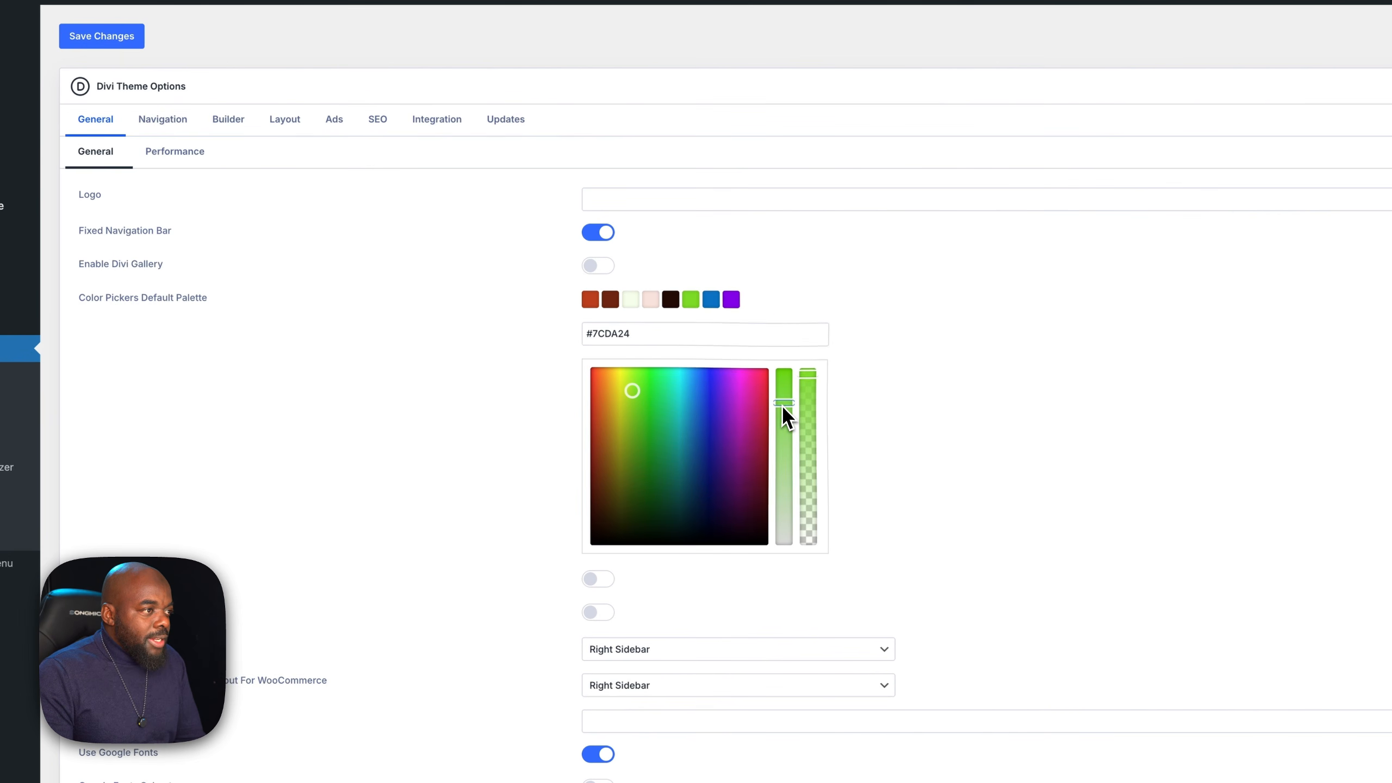
pyautogui.moveTo(783, 407); pyautogui.dragTo(783, 351)
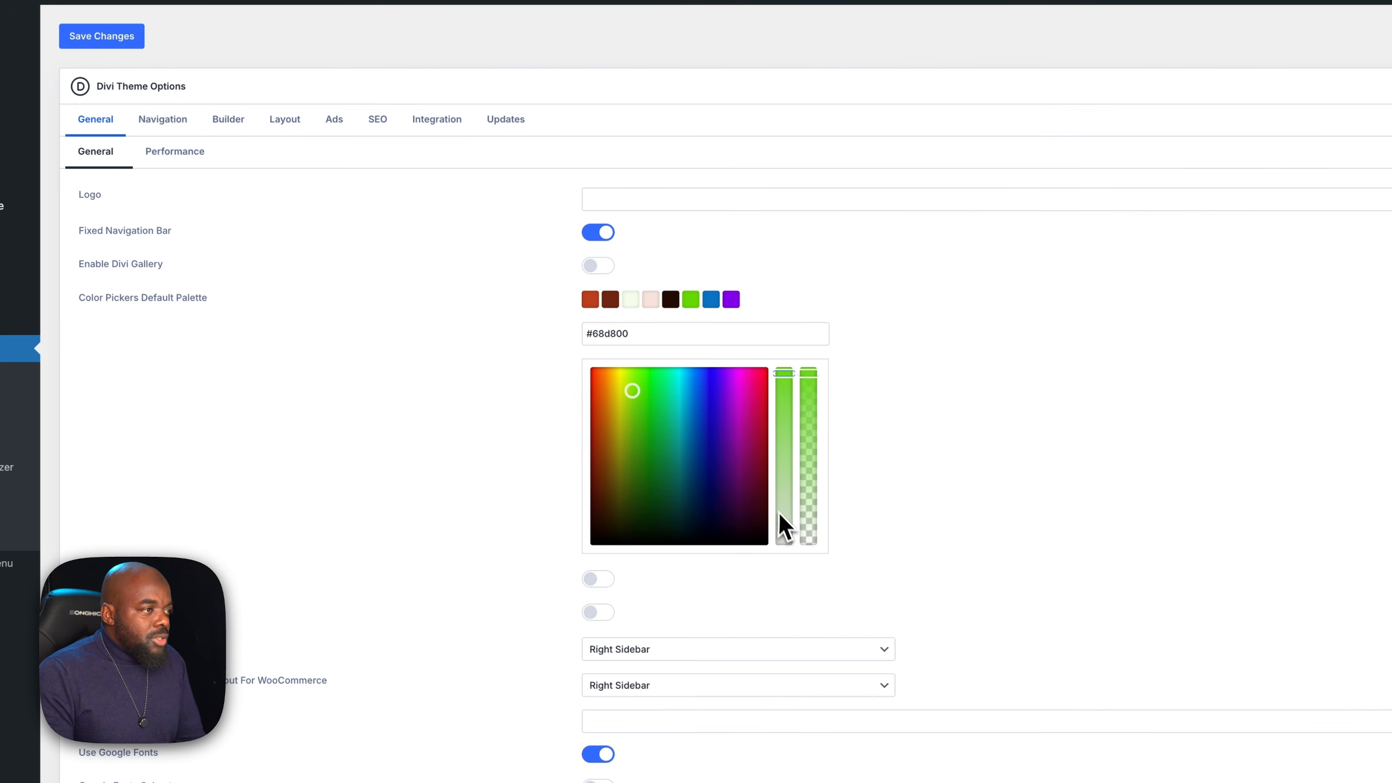
pyautogui.moveTo(593, 338); pyautogui.dragTo(671, 341)
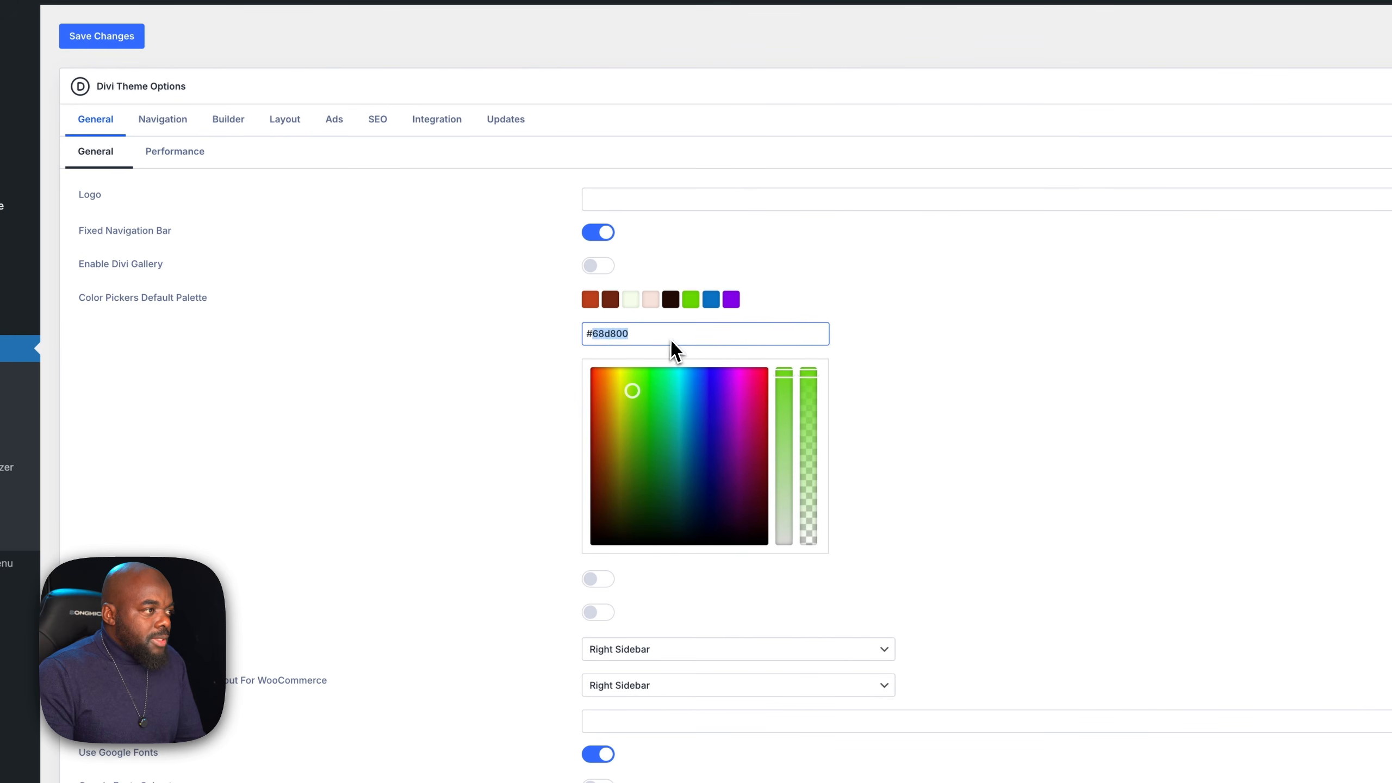
pyautogui.write('ffffff')
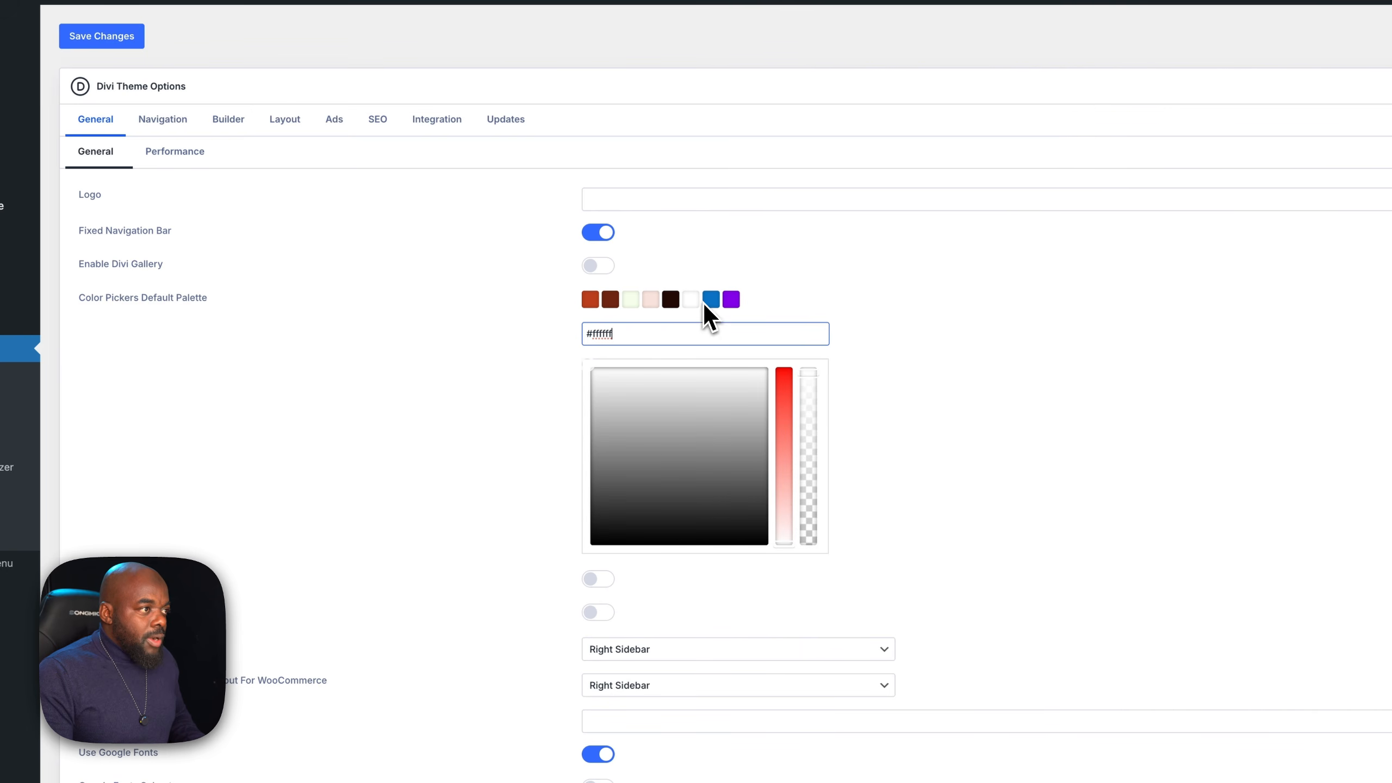
# Turn the blue palette swatch into a dark grey
pyautogui.click(710, 302)
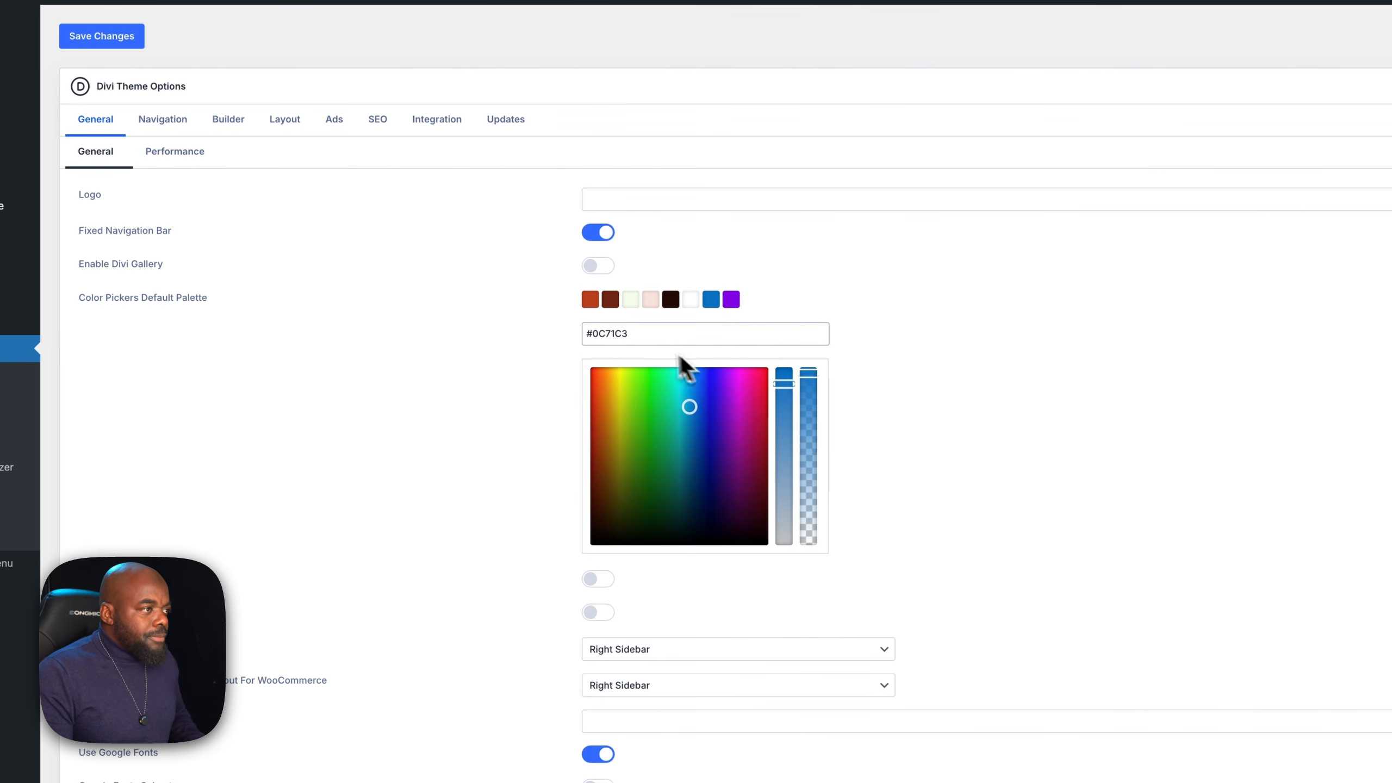
pyautogui.moveTo(593, 334); pyautogui.dragTo(657, 337)
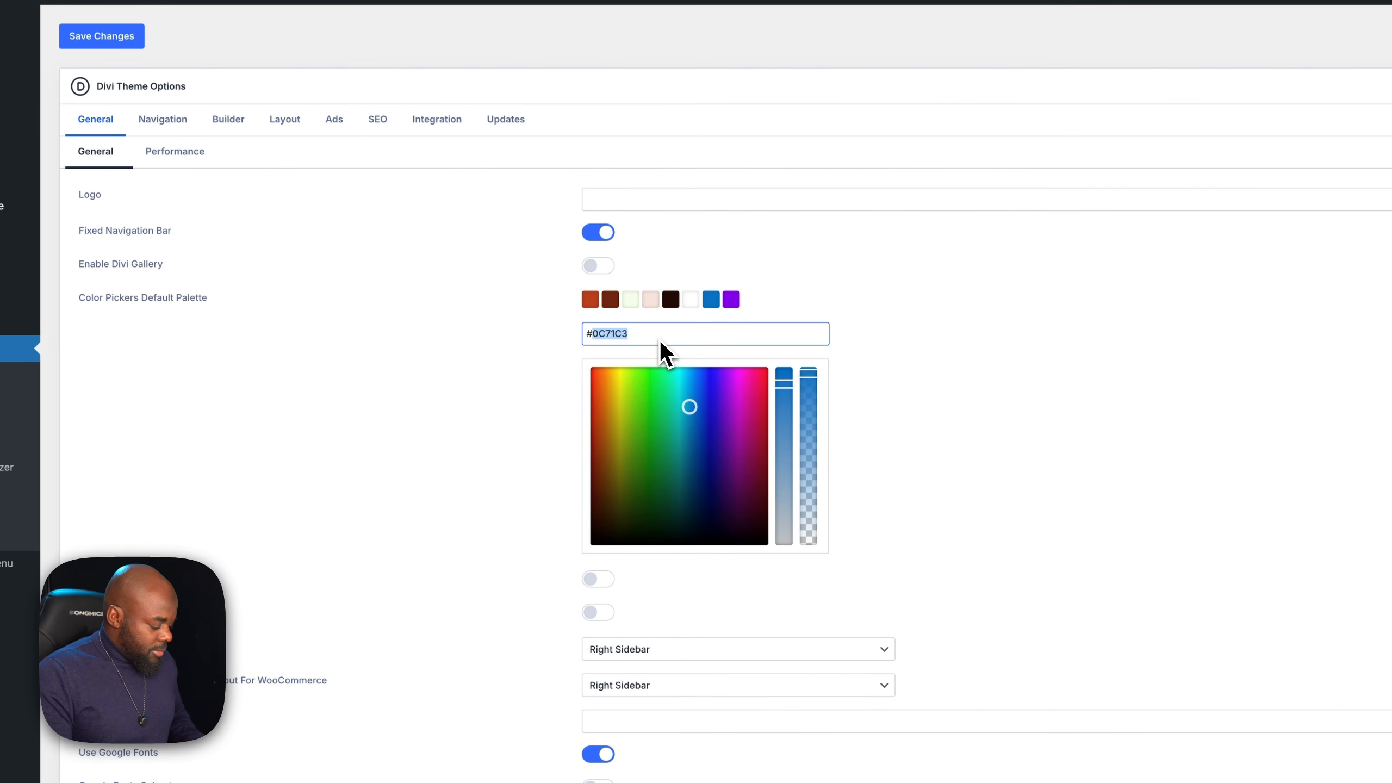
pyautogui.write('00000000')
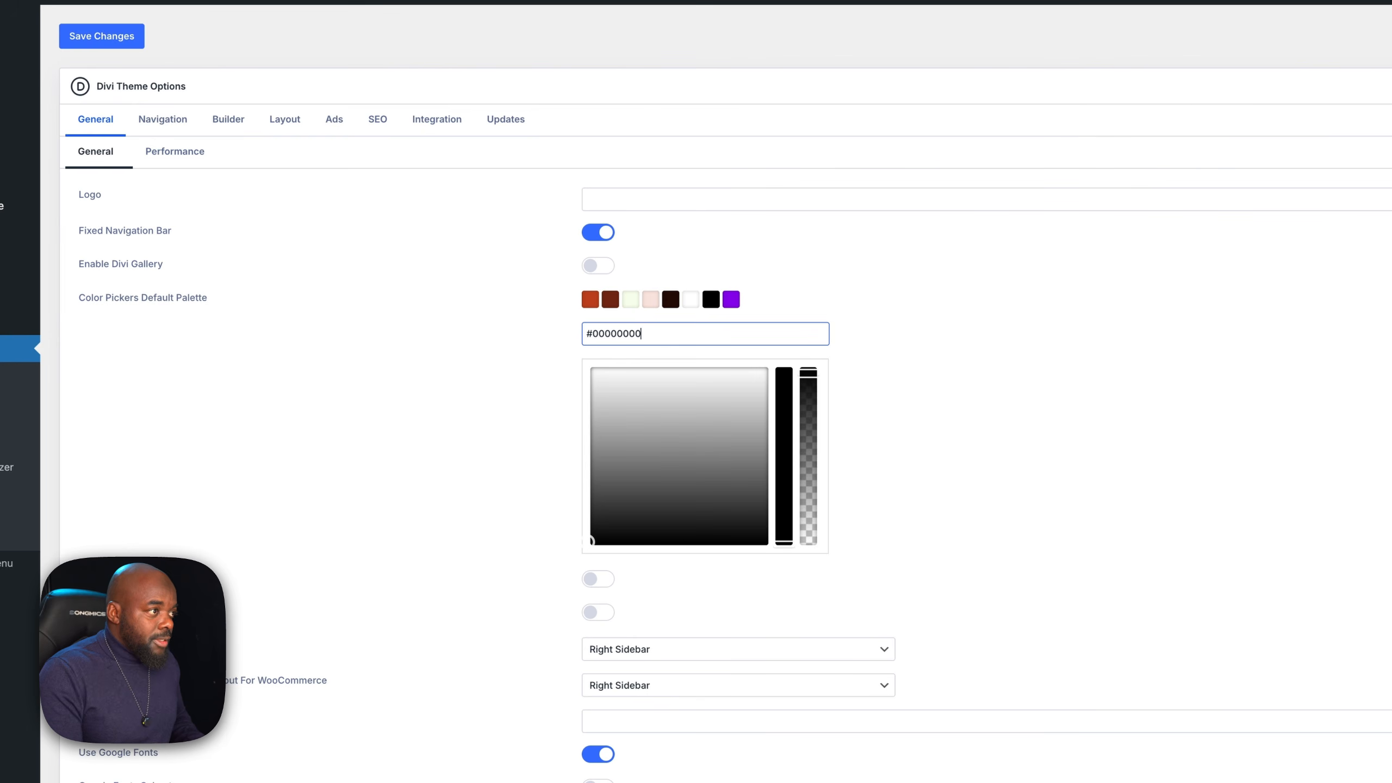
pyautogui.press('BackSpace')
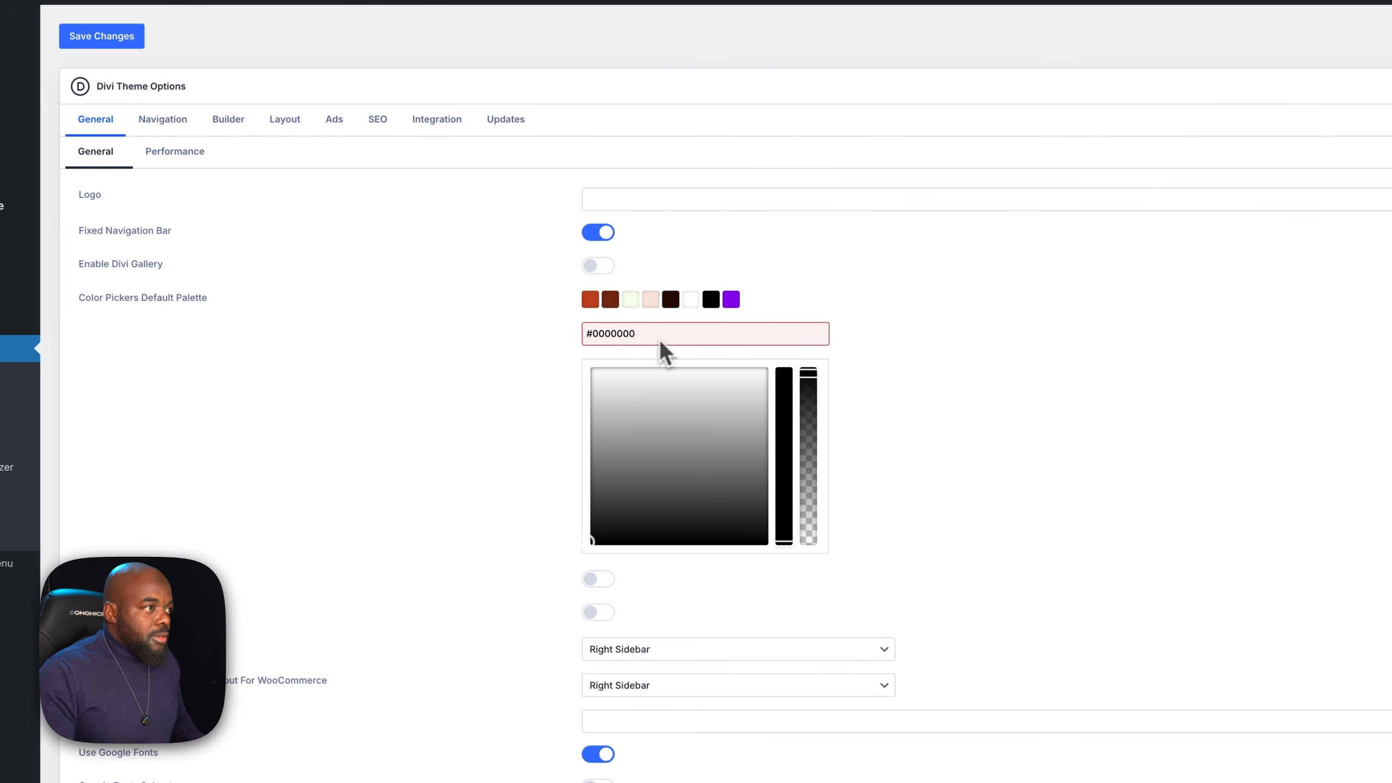
pyautogui.moveTo(644, 462); pyautogui.dragTo(584, 507)
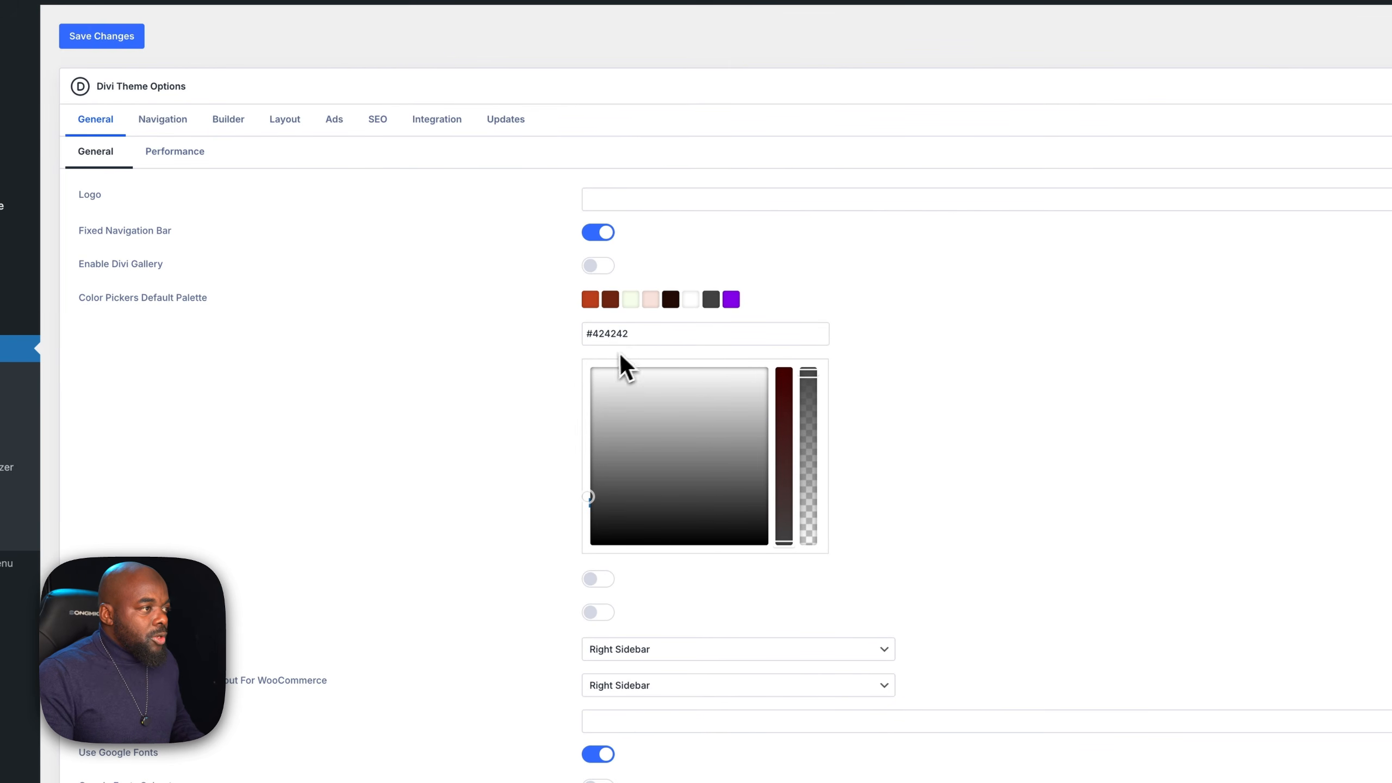
# Set the purple palette swatch to mid grey #606060
pyautogui.click(733, 300)
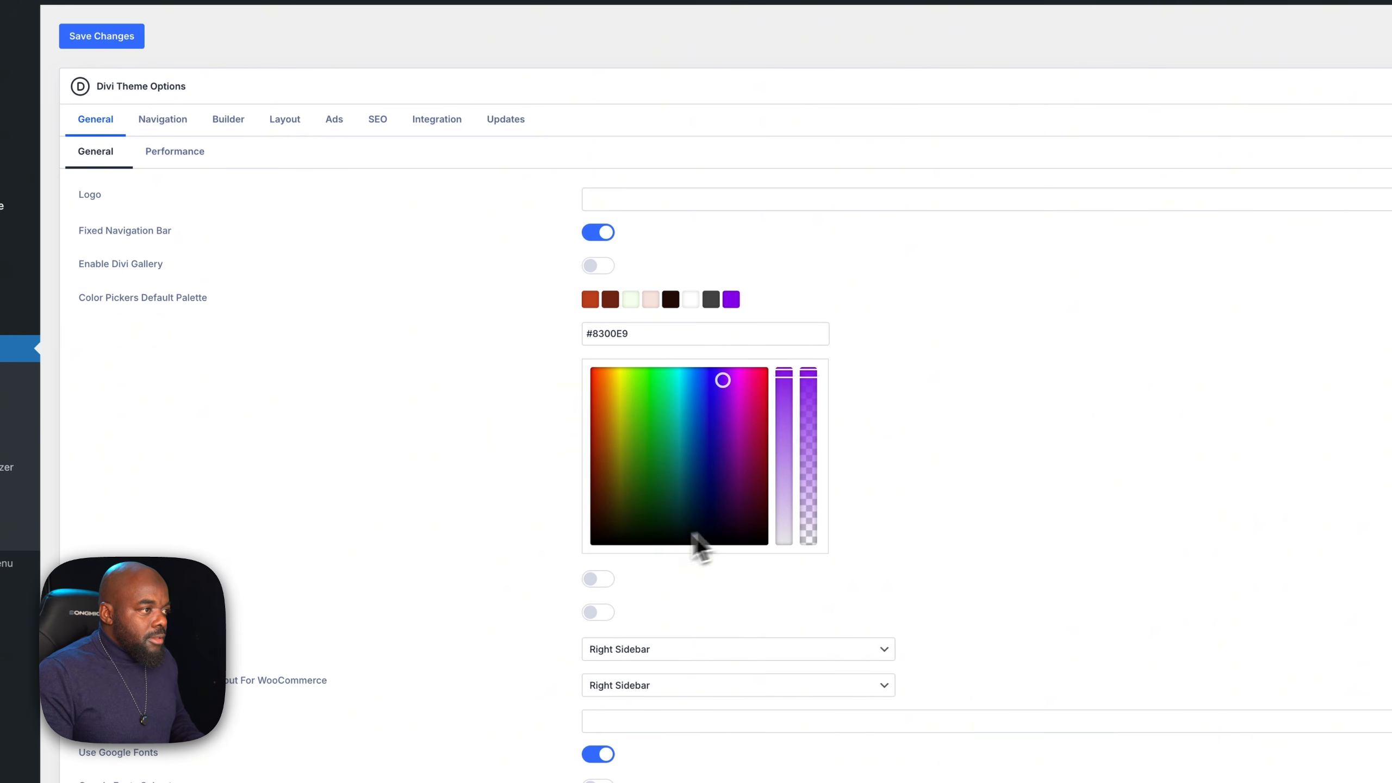
pyautogui.click(597, 538)
pyautogui.moveTo(602, 542); pyautogui.dragTo(590, 547)
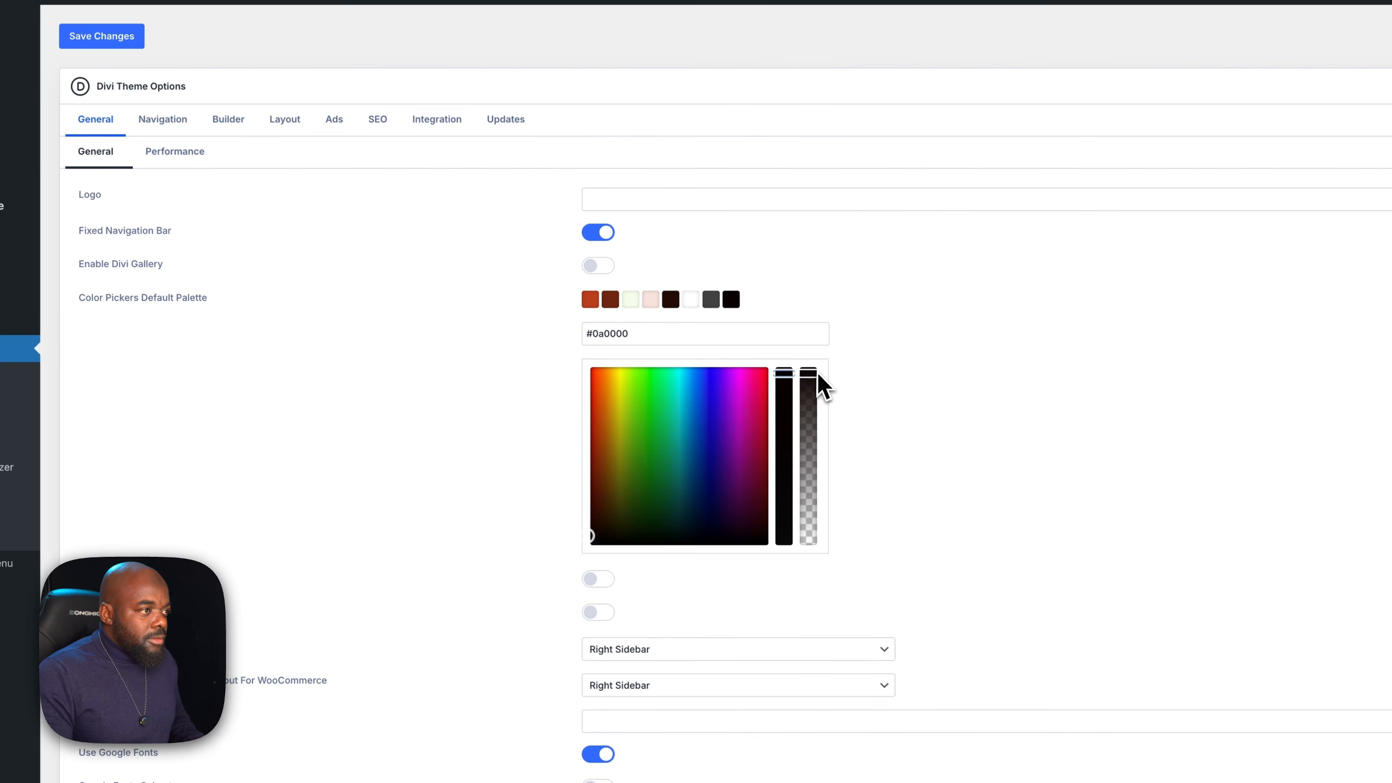
pyautogui.click(604, 336)
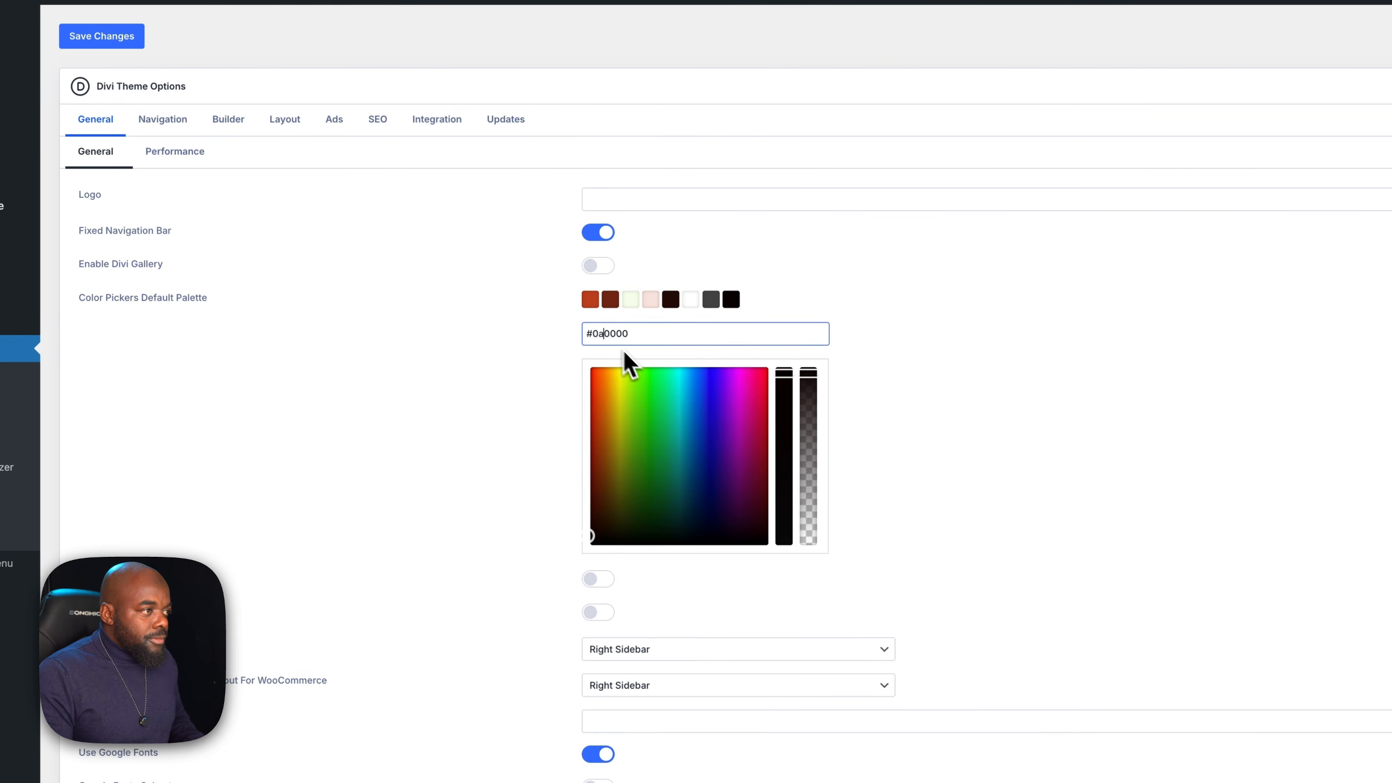
pyautogui.press('BackSpace')
pyautogui.write('00')
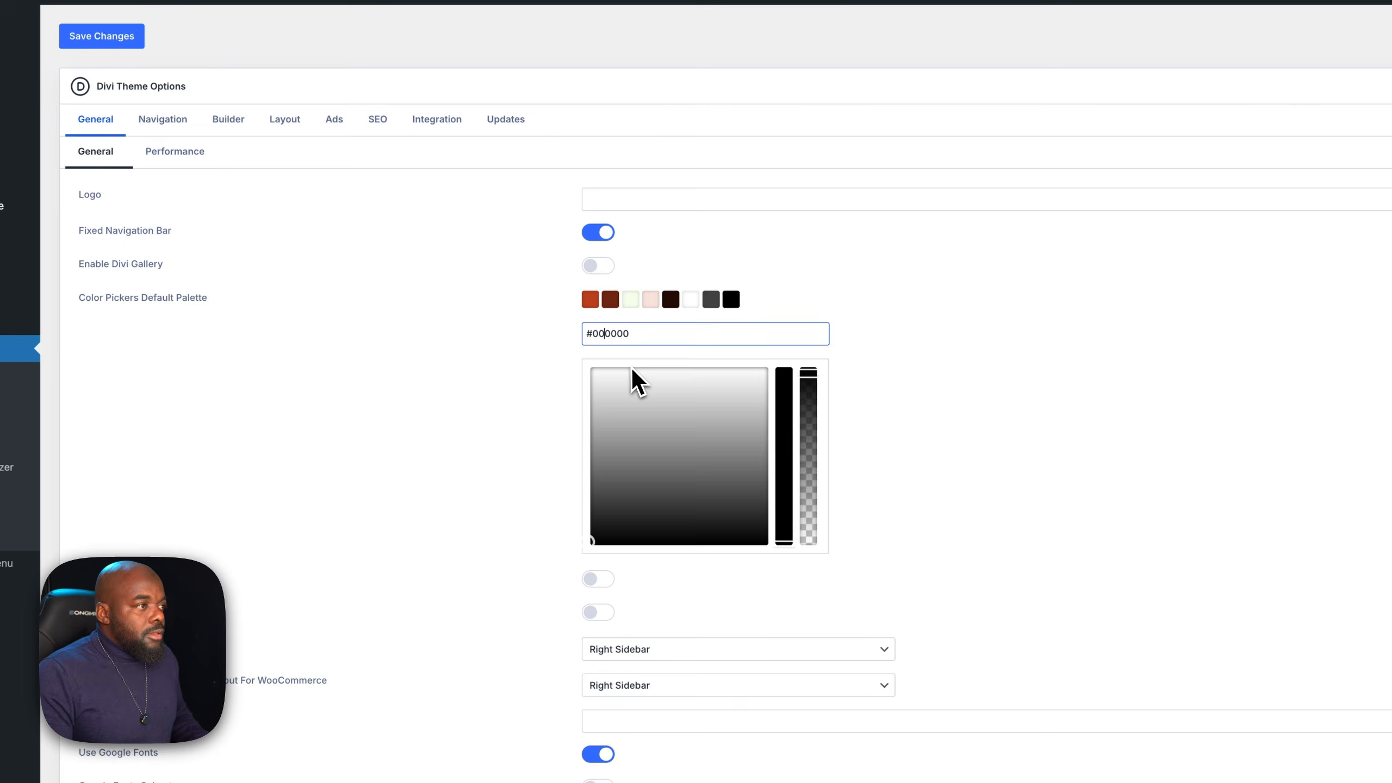
pyautogui.moveTo(612, 466); pyautogui.dragTo(584, 495)
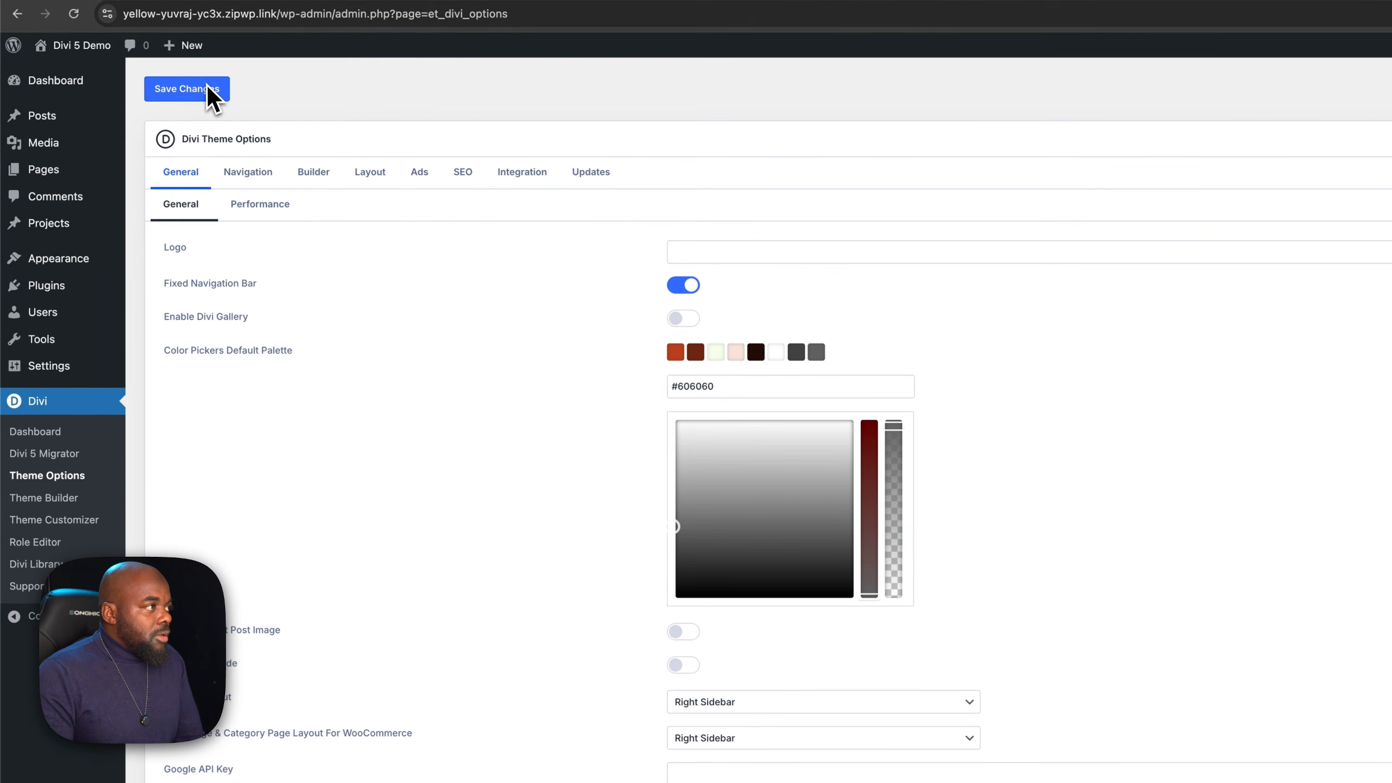
# Save the Divi theme options, browse the SEO, Integration and Updates settings, then launch Theme Customizer
pyautogui.click(211, 92)
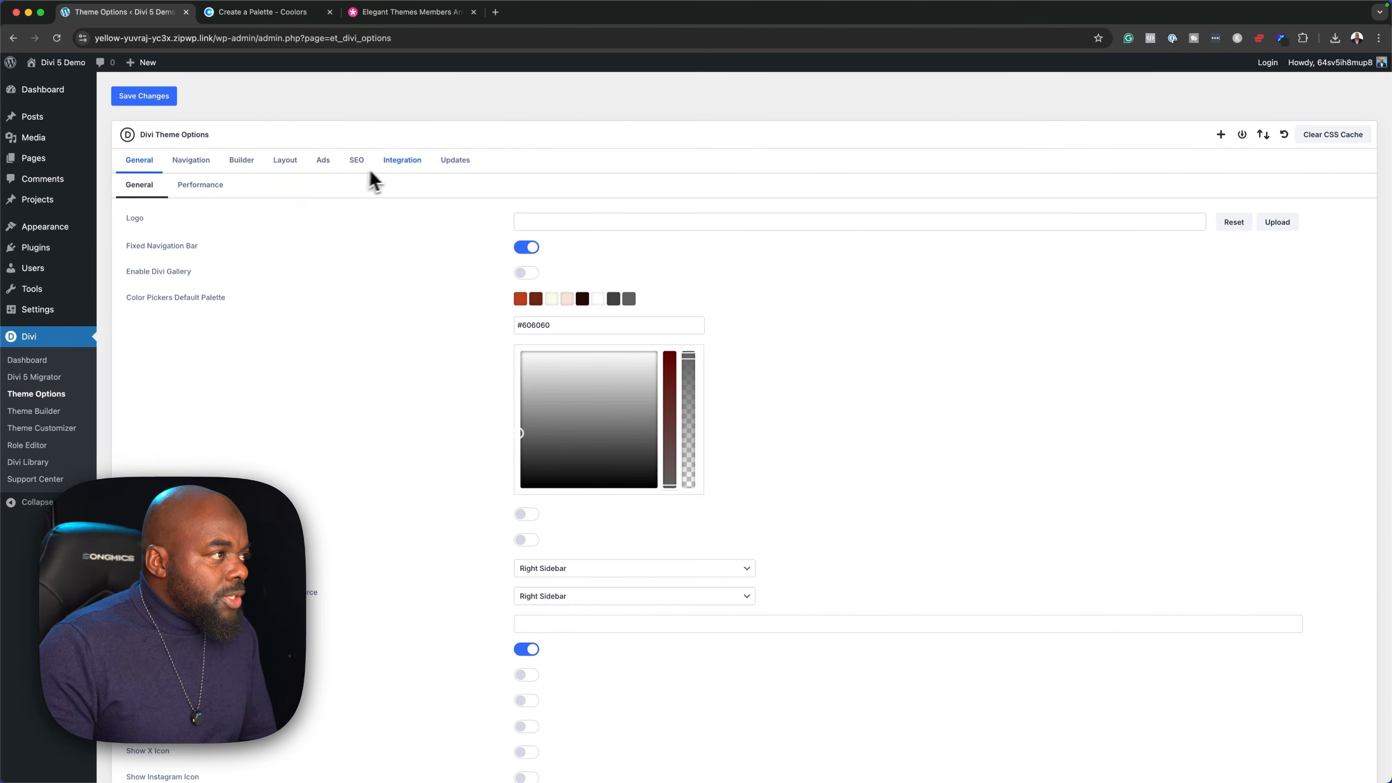
pyautogui.click(356, 162)
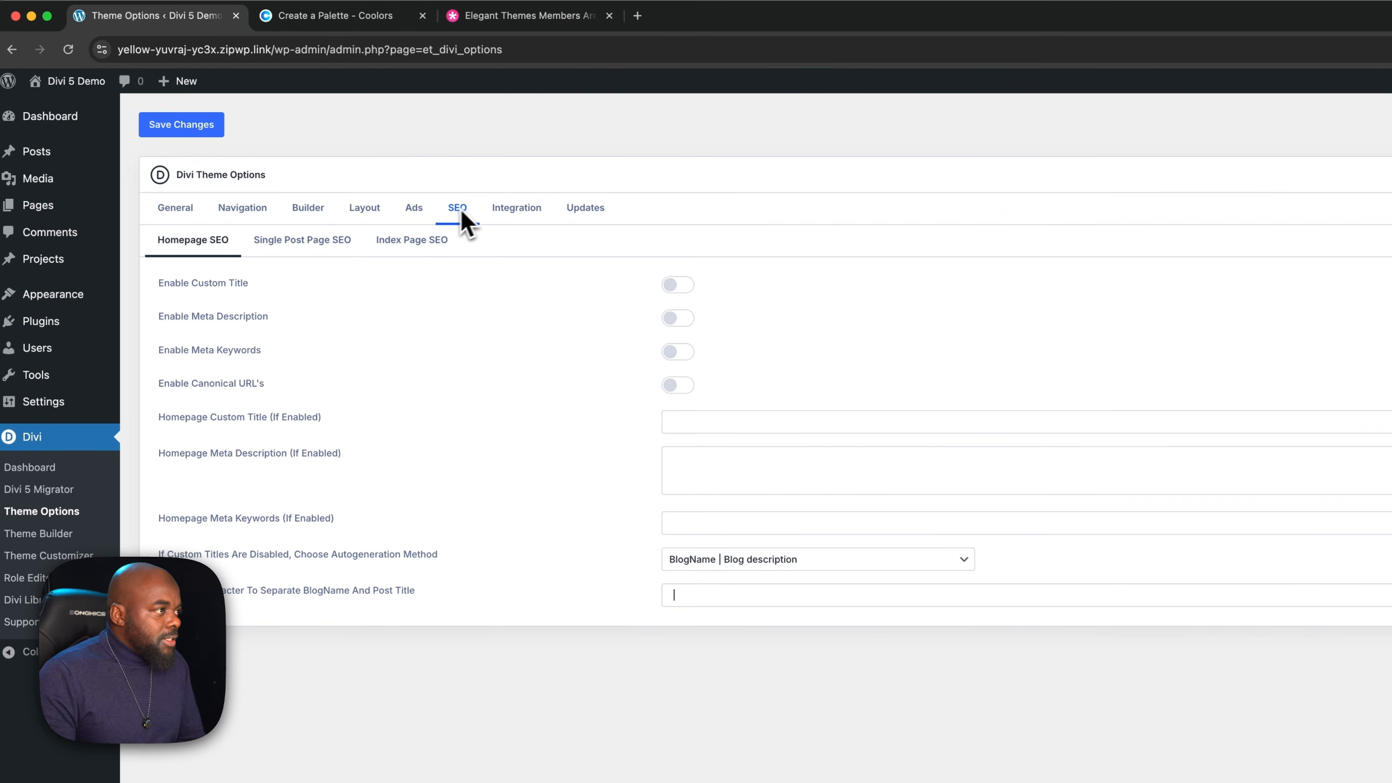
pyautogui.click(525, 211)
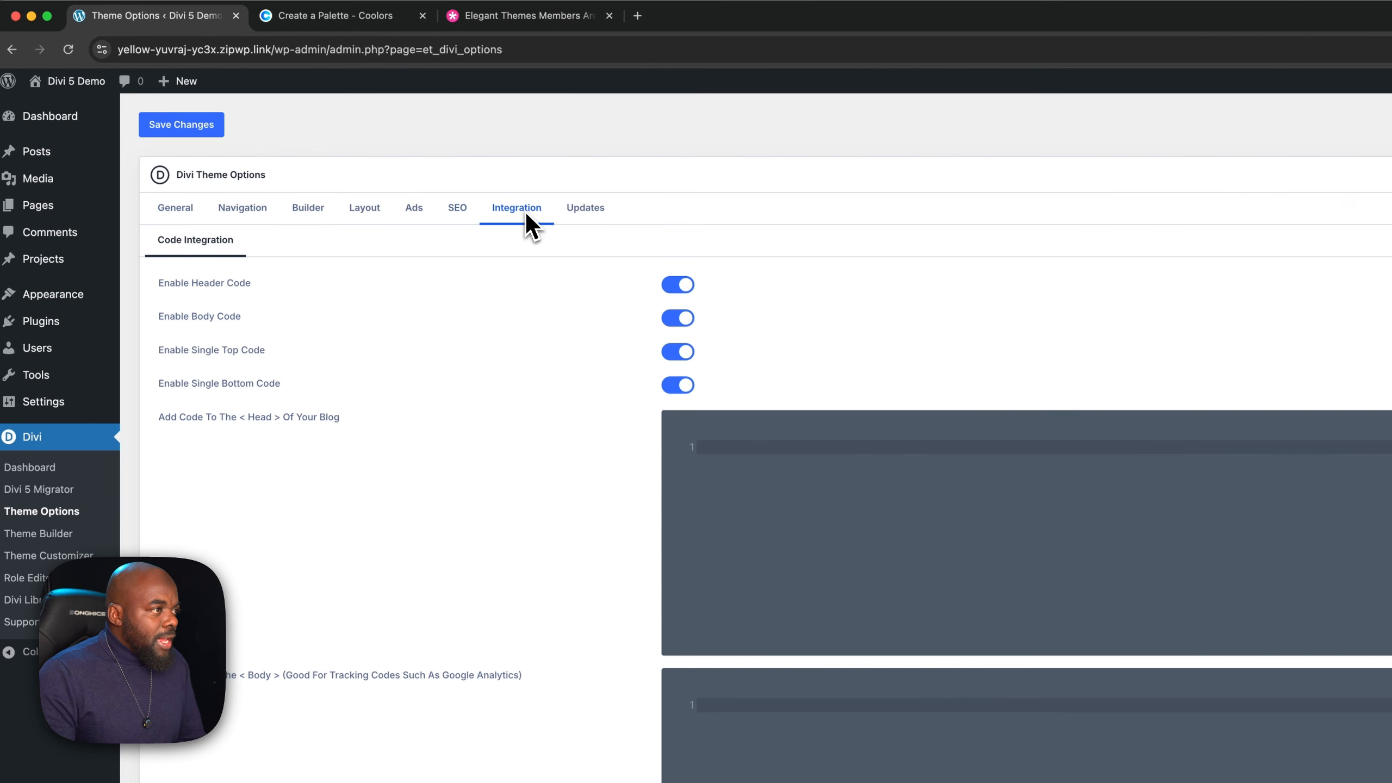
pyautogui.click(584, 215)
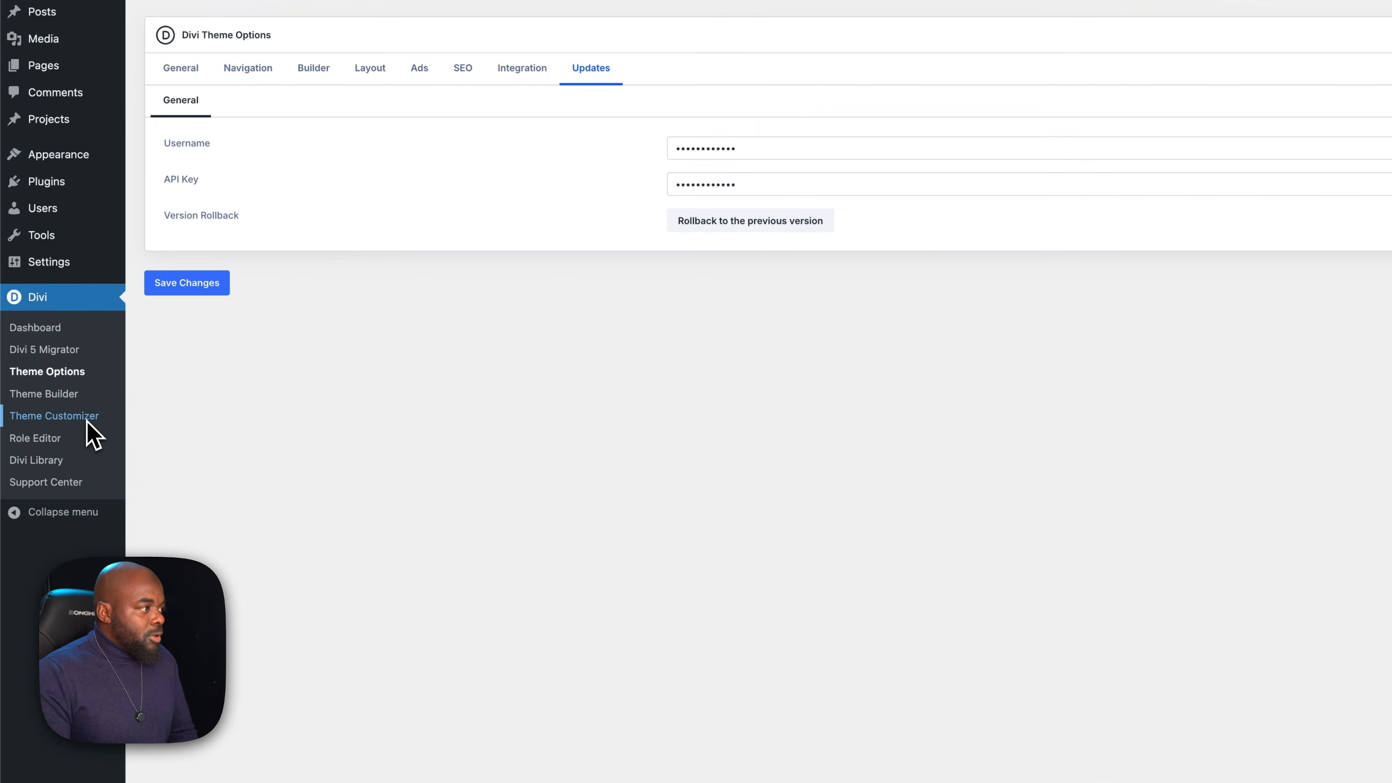
pyautogui.click(87, 416)
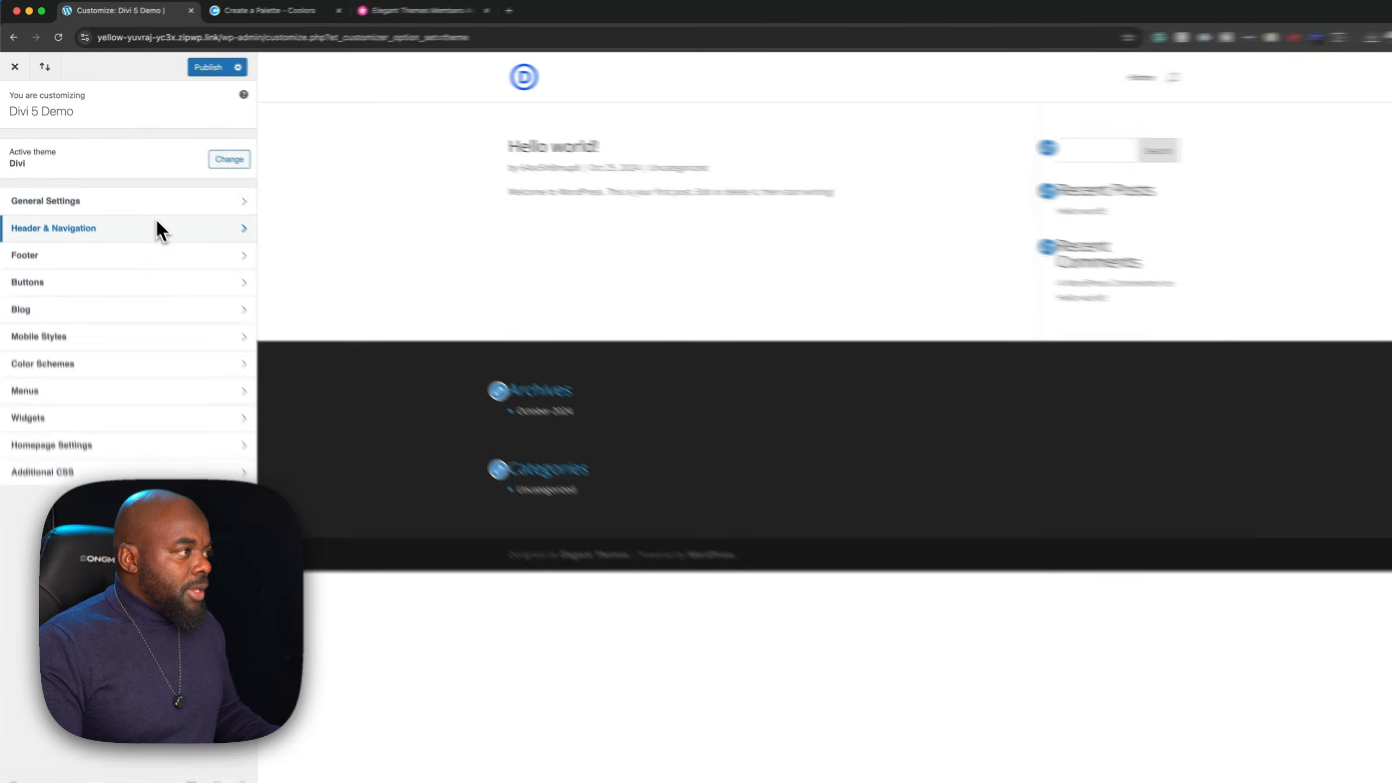
# In Header & Navigation > Primary Menu Bar, set menu height 80, logo max height 60, text size 16
pyautogui.click(157, 226)
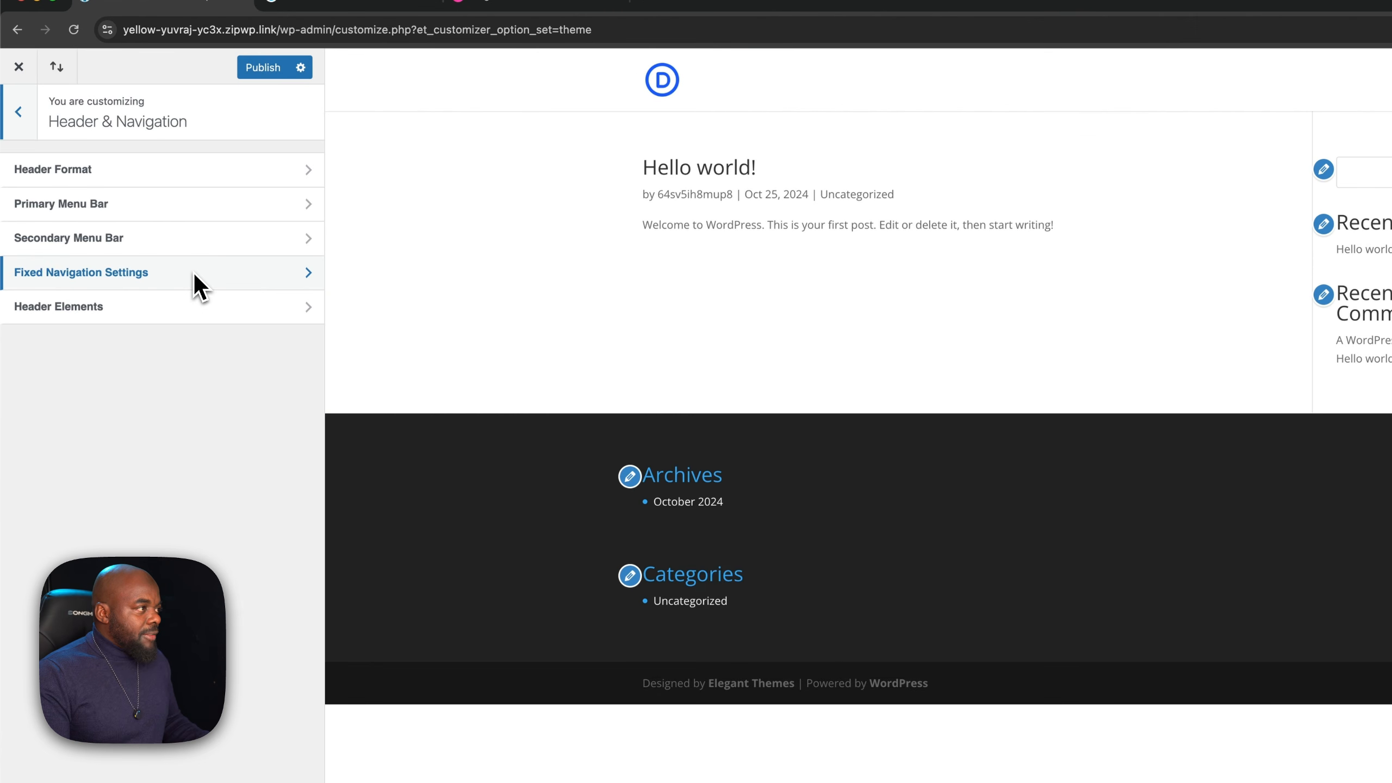
pyautogui.click(150, 215)
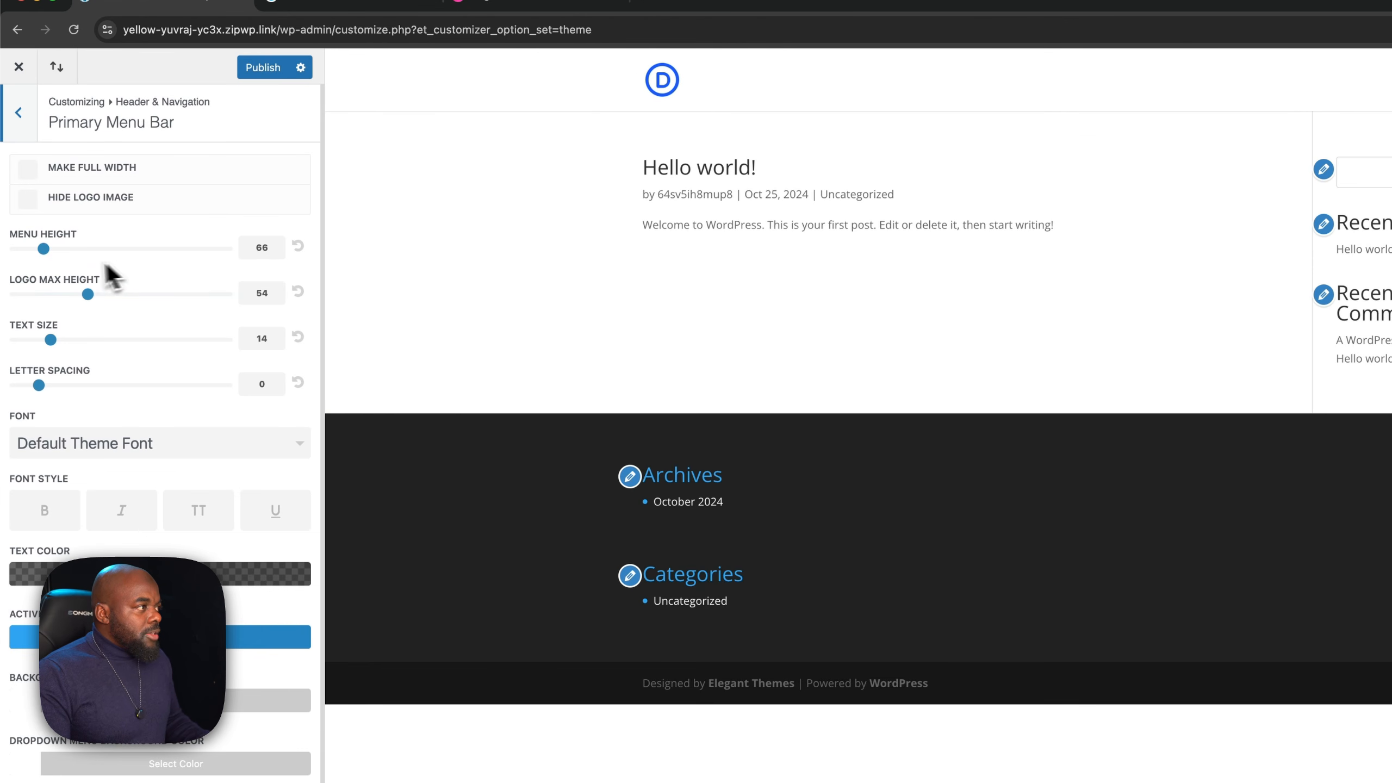
pyautogui.doubleClick(259, 250)
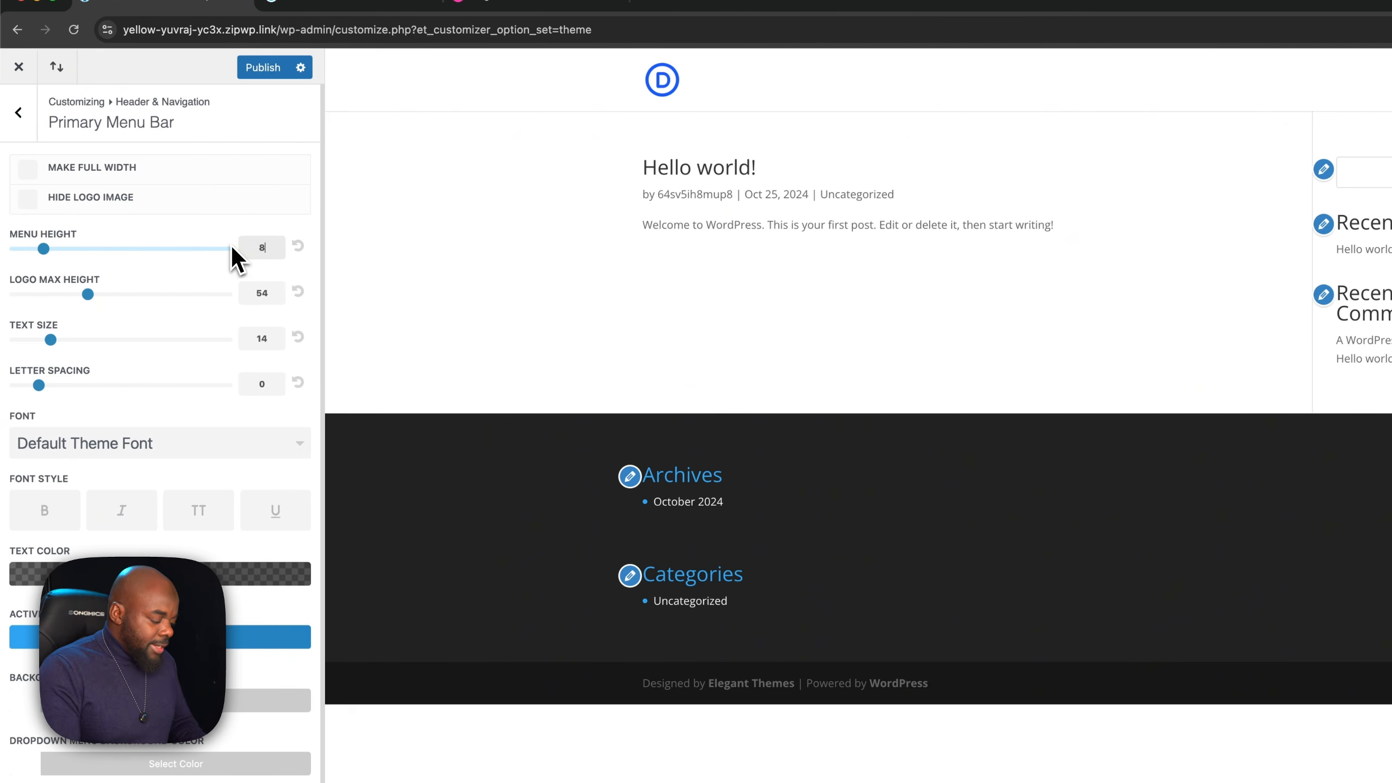
pyautogui.write('80')
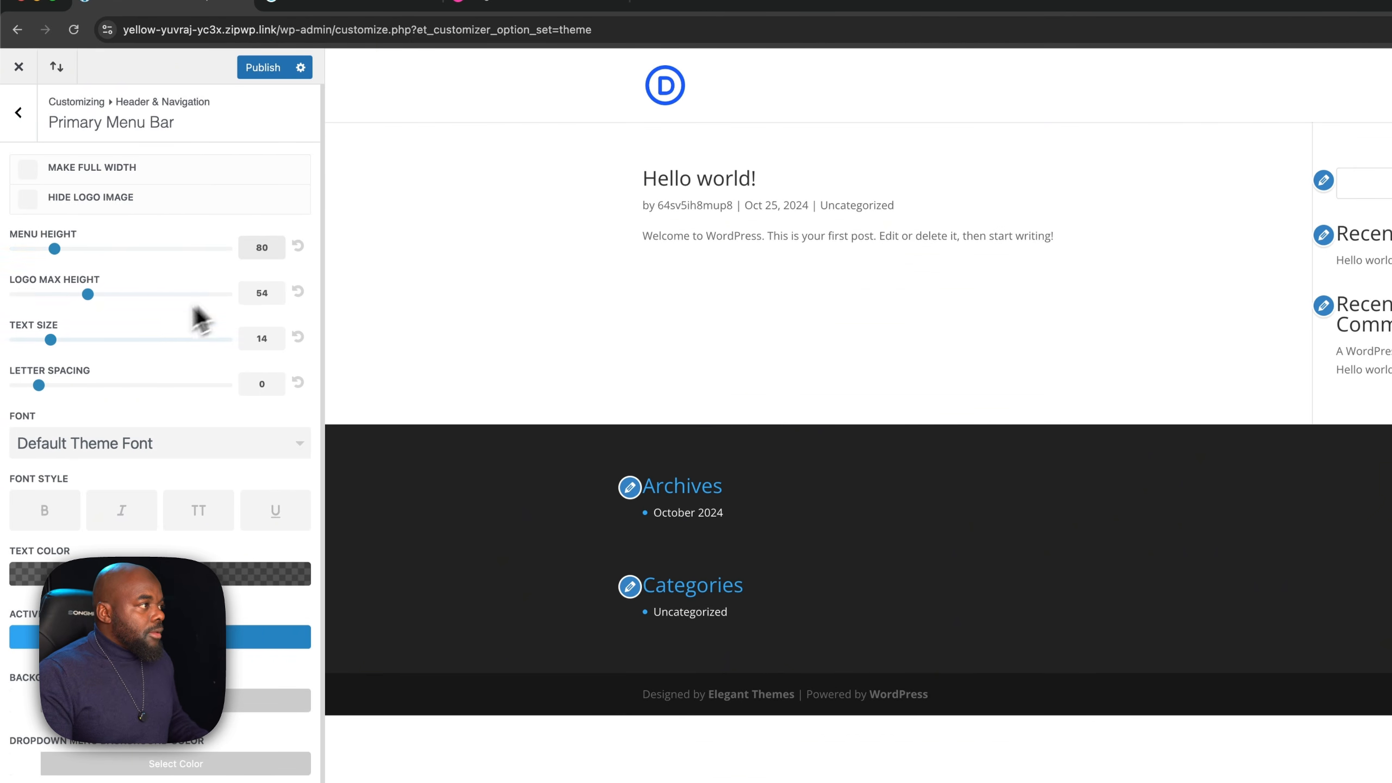
pyautogui.doubleClick(249, 295)
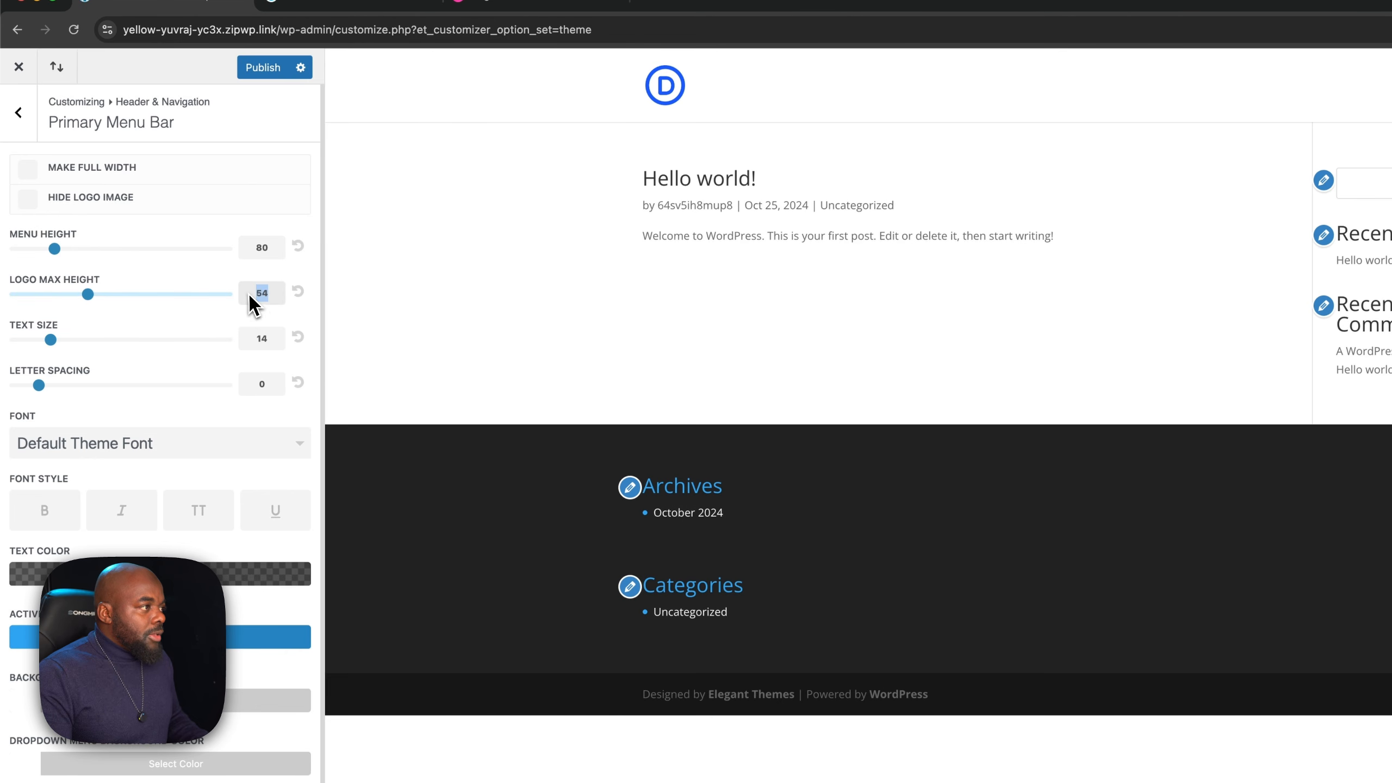
pyautogui.write('60')
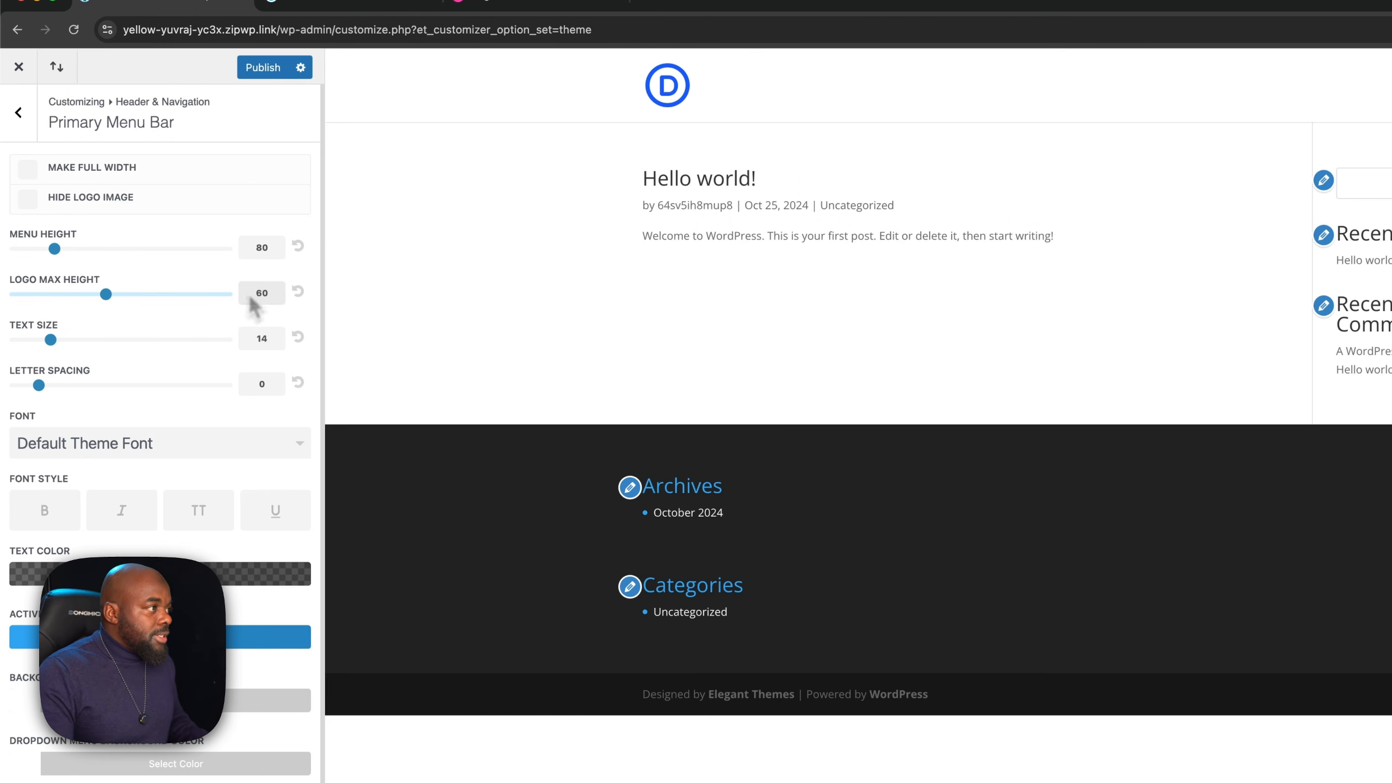
pyautogui.moveTo(274, 344); pyautogui.dragTo(216, 345)
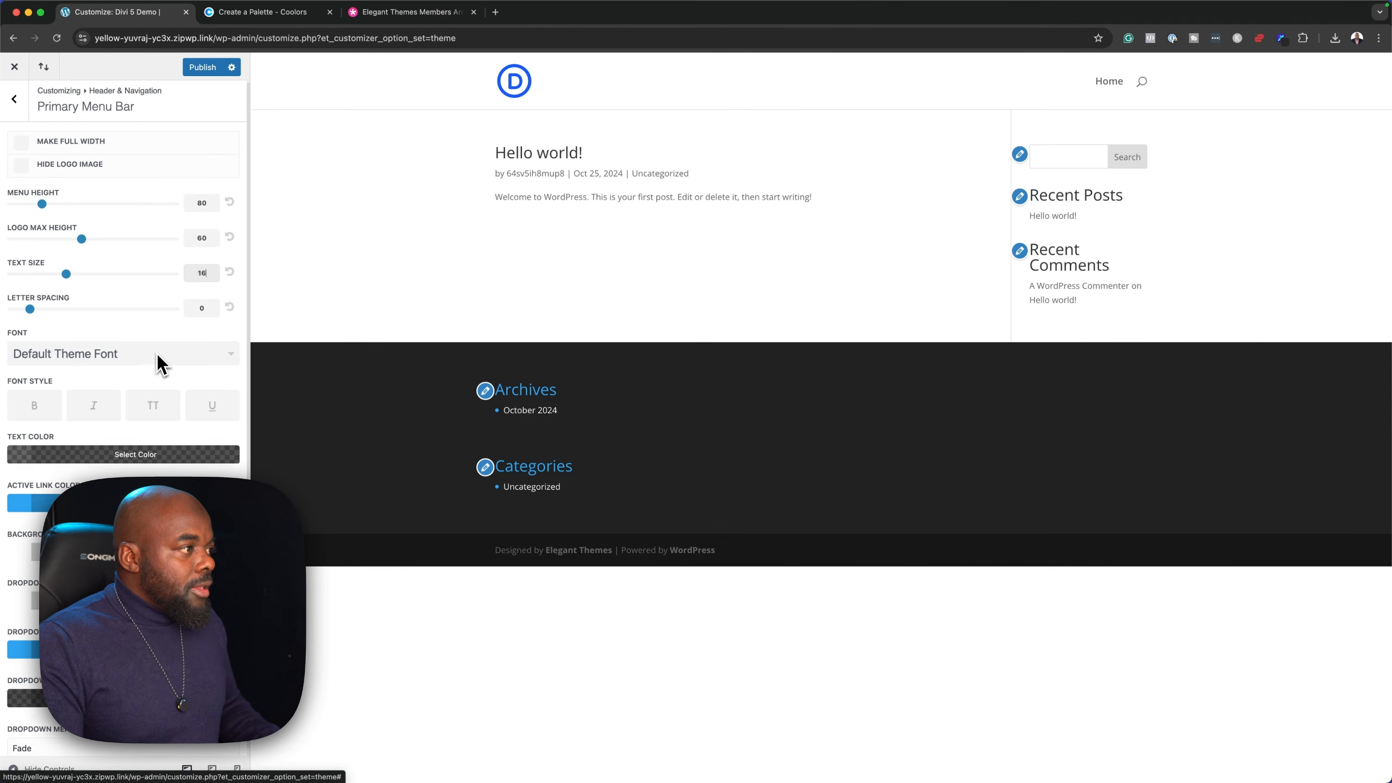
pyautogui.scroll(-1, 156, 353)
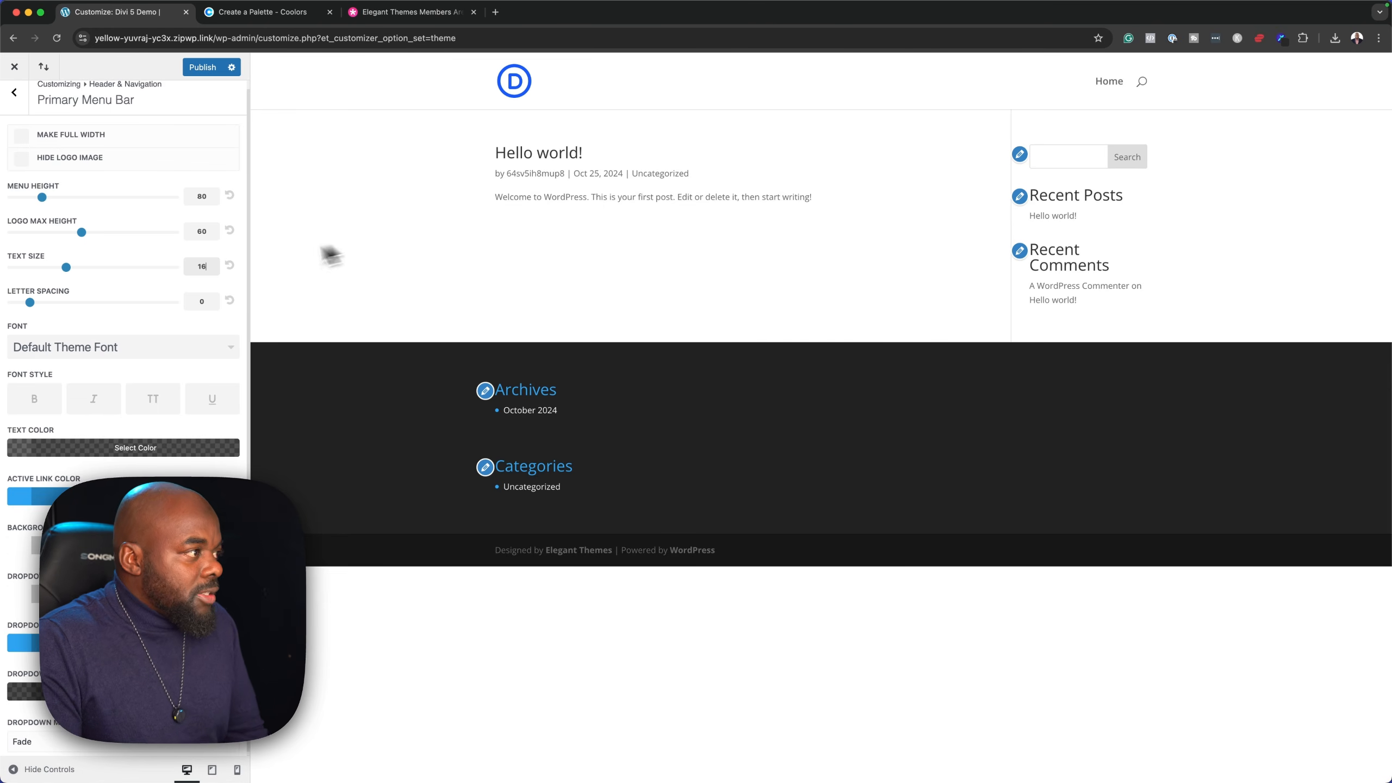
# Set the primary menu font to Poppins and the active link colour to #6f2612
pyautogui.click(151, 350)
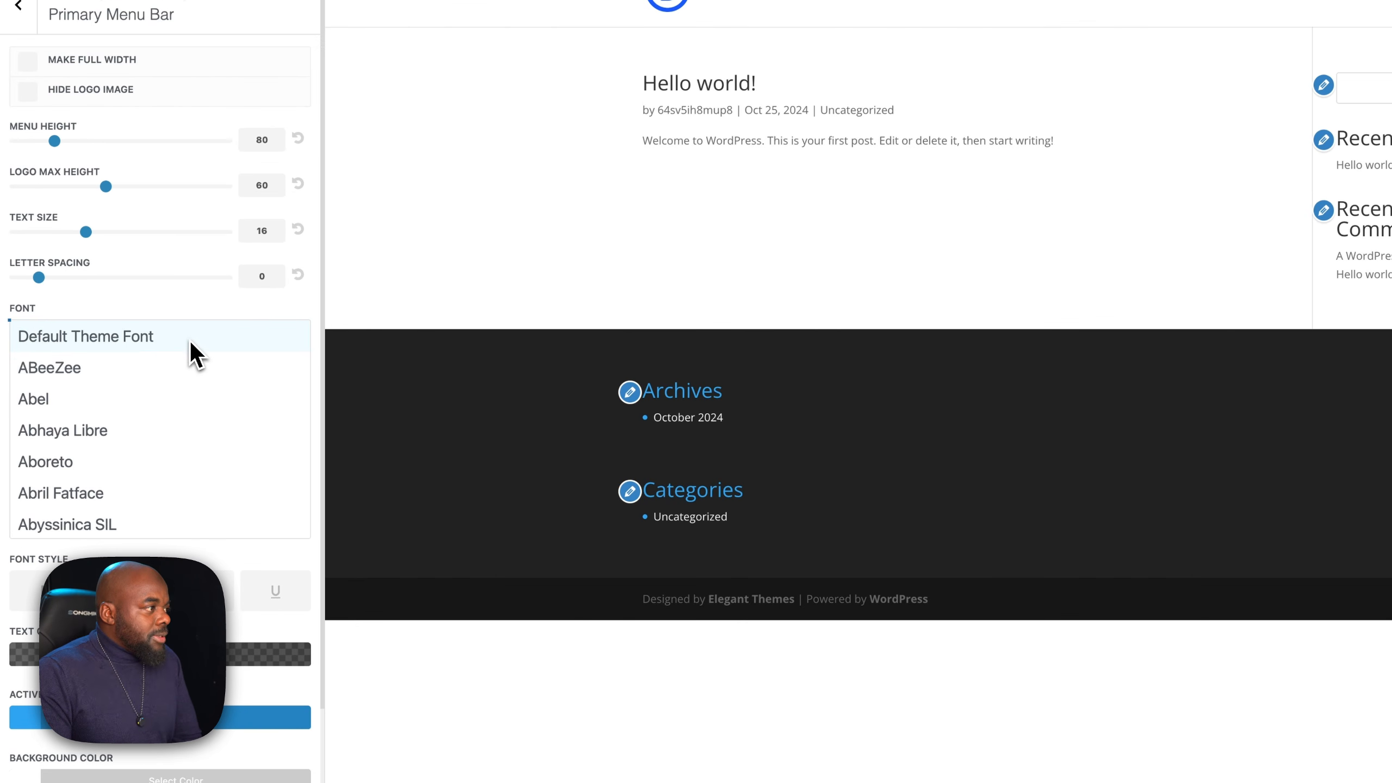
pyautogui.scroll(-20, 184, 432)
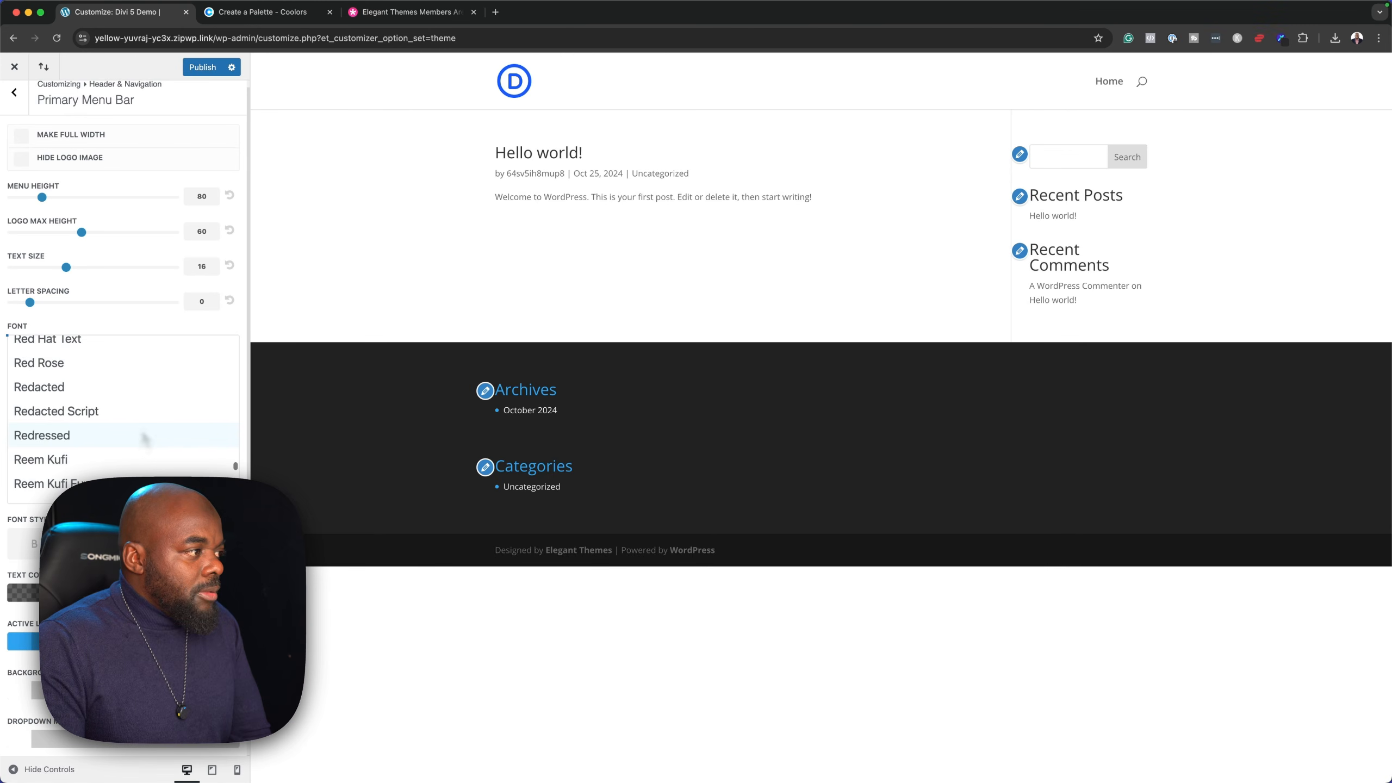
pyautogui.scroll(15, 146, 438)
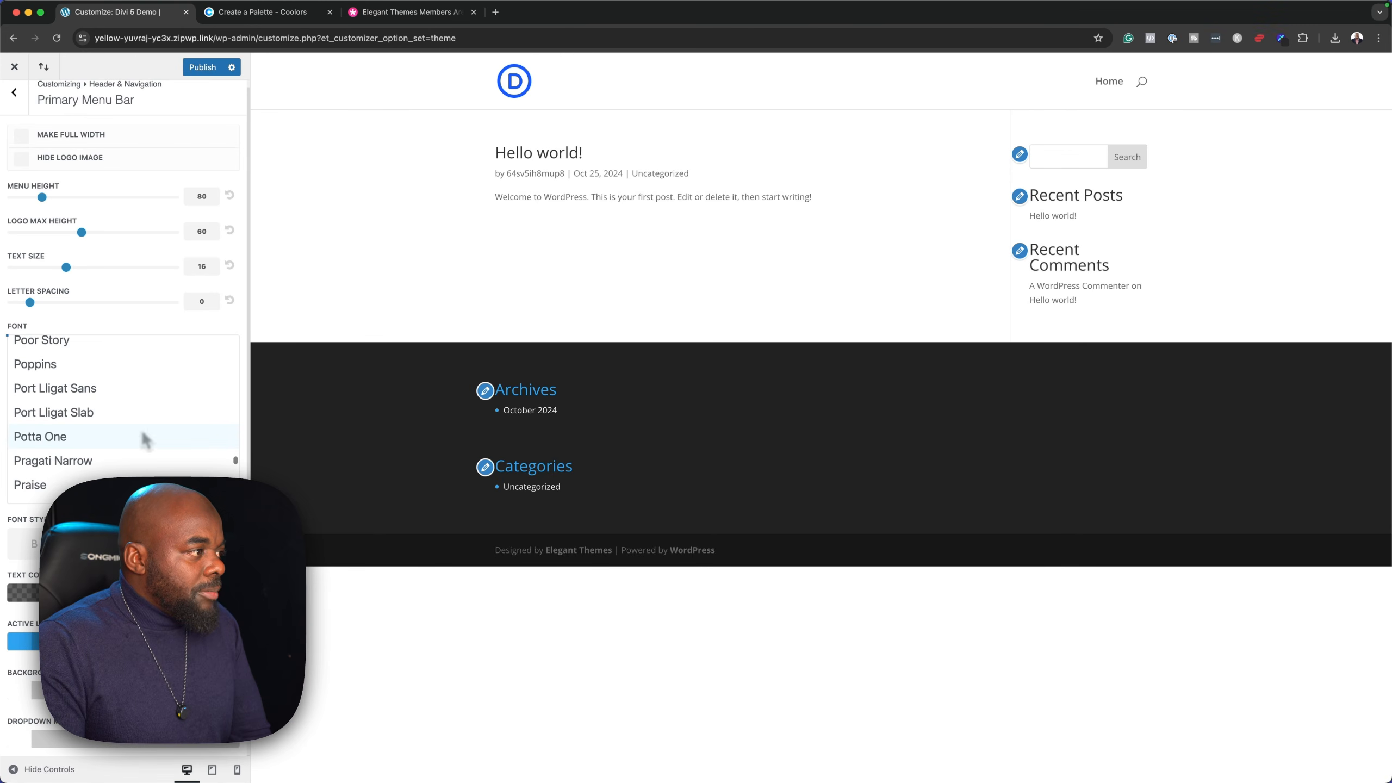
pyautogui.click(65, 368)
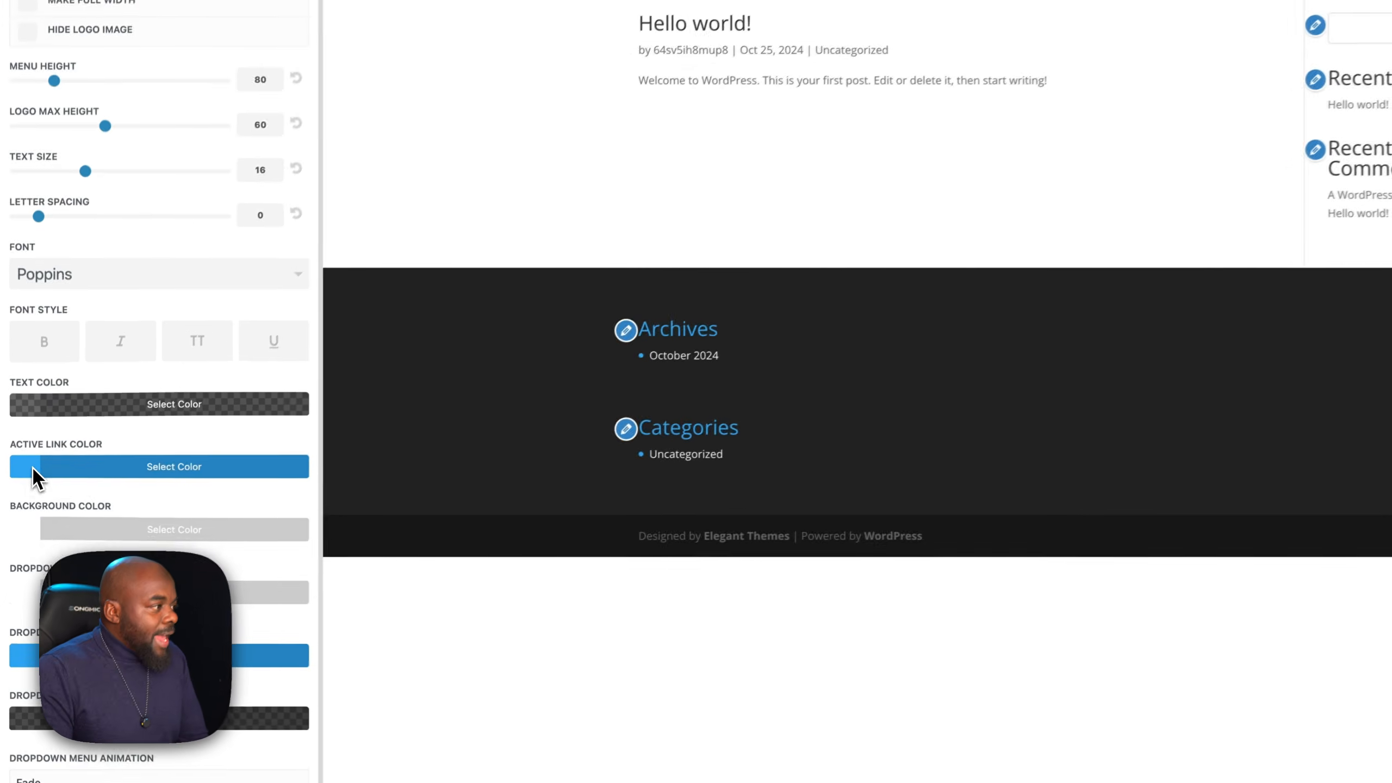
pyautogui.click(32, 467)
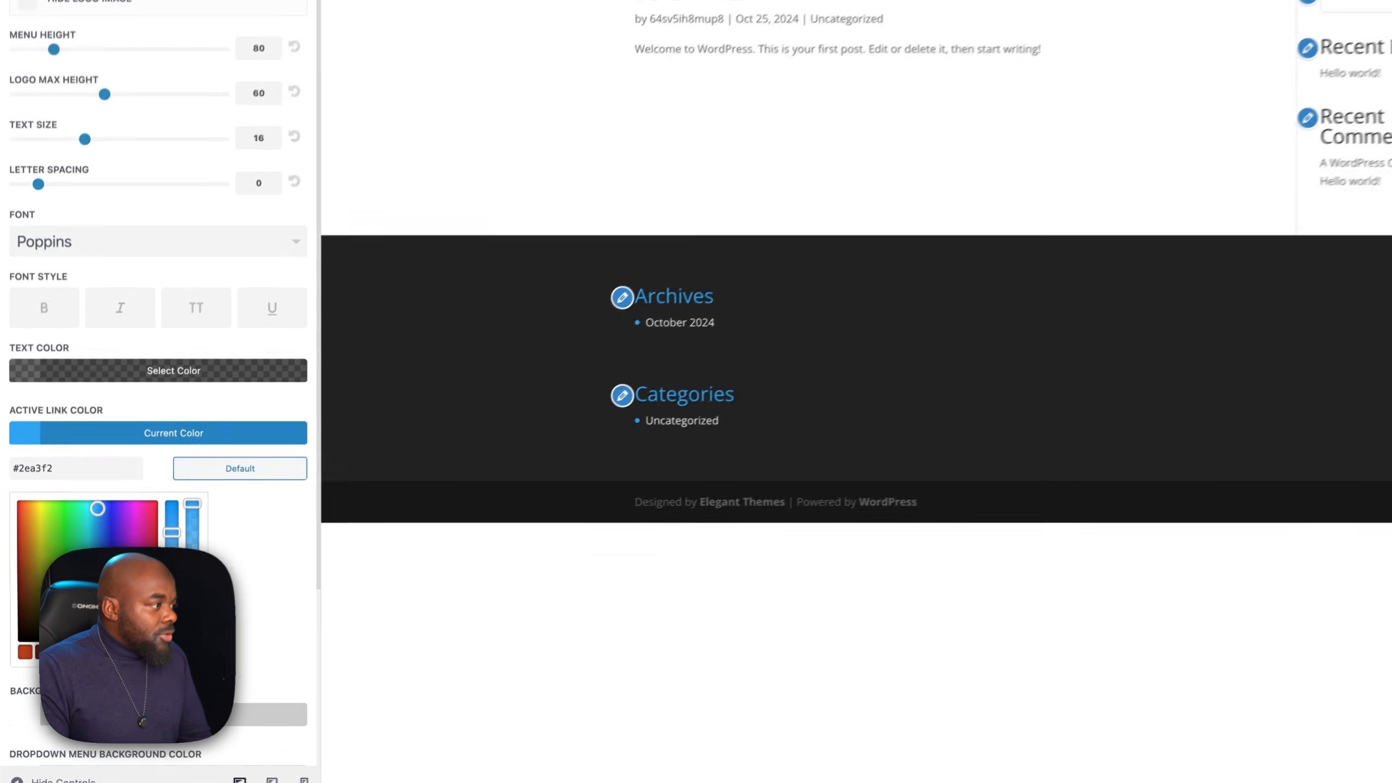
pyautogui.click(22, 580)
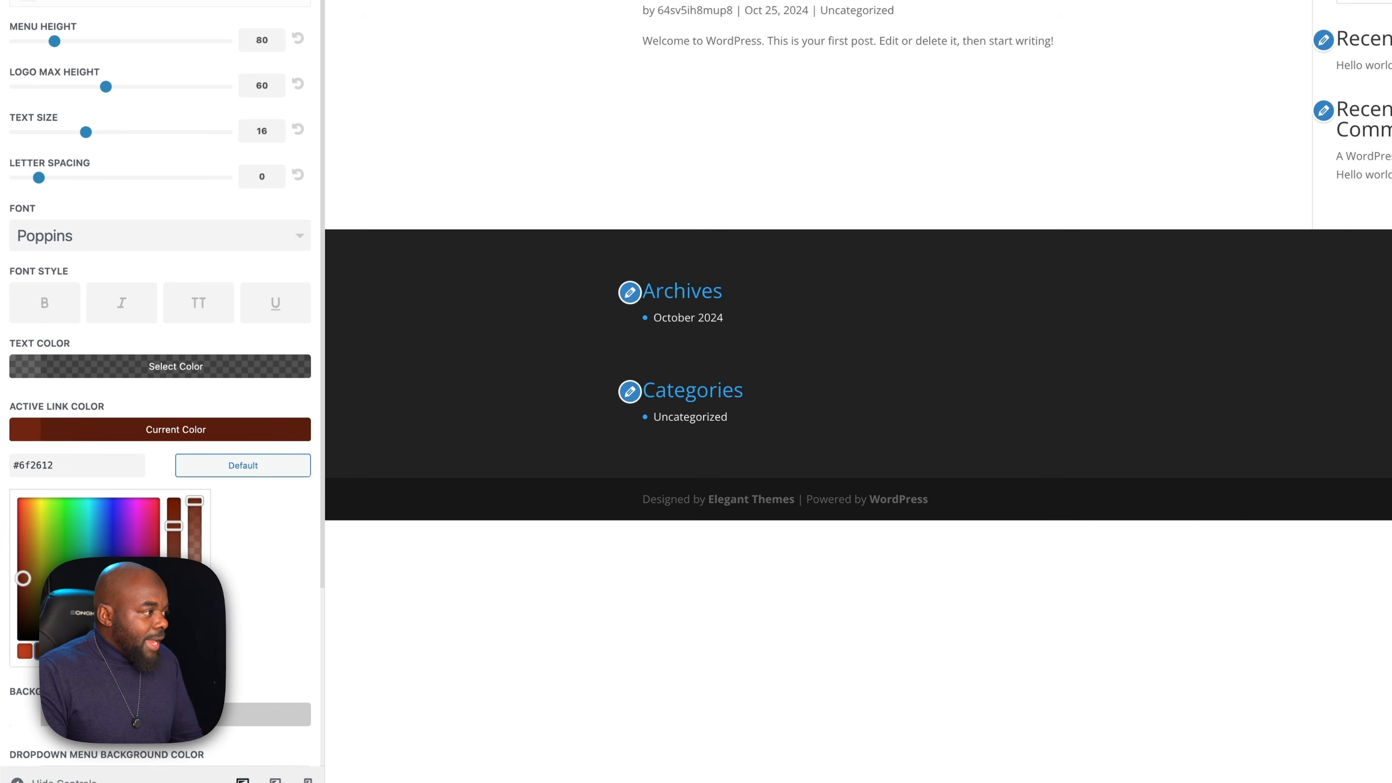
pyautogui.click(33, 367)
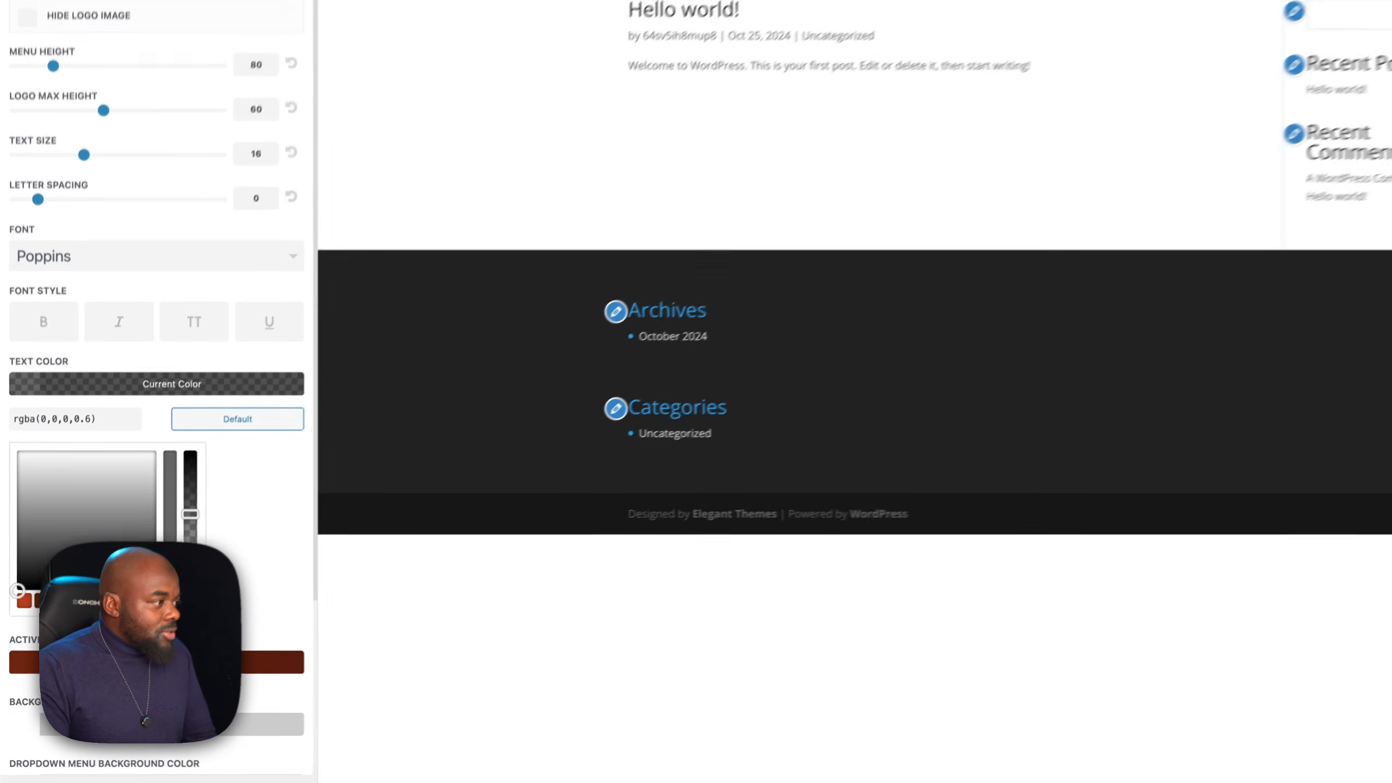
# Make the primary menu text colour fully opaque dark grey #606060
pyautogui.moveTo(14, 610); pyautogui.dragTo(14, 569)
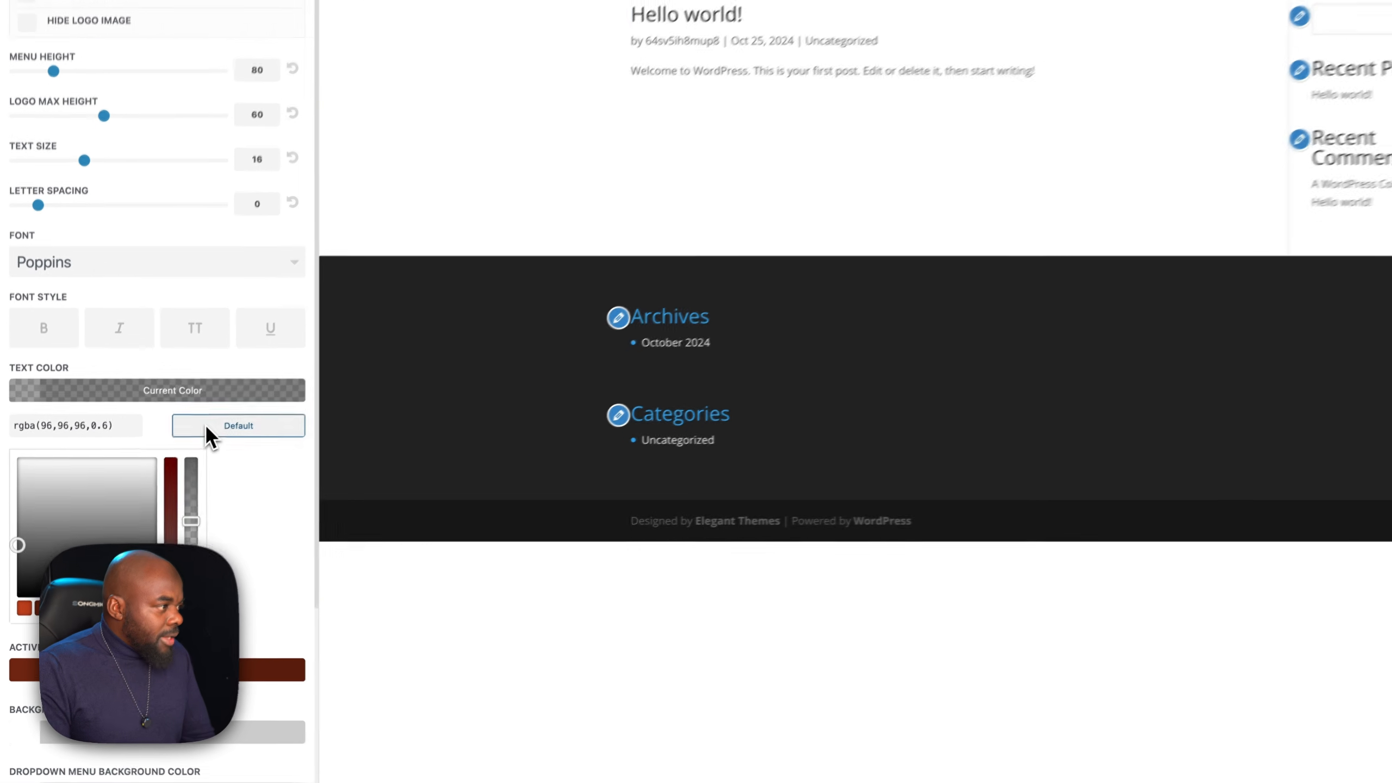
pyautogui.click(167, 474)
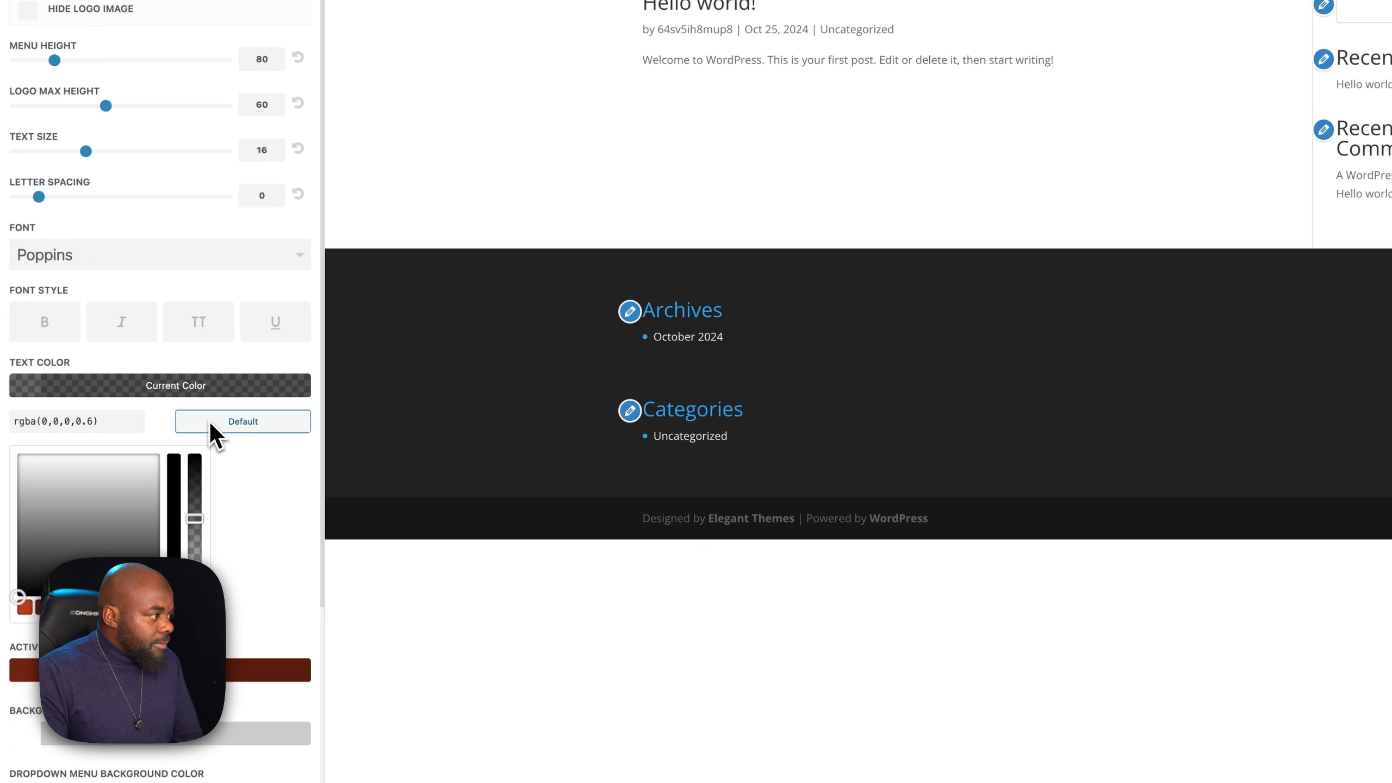
pyautogui.doubleClick(93, 420)
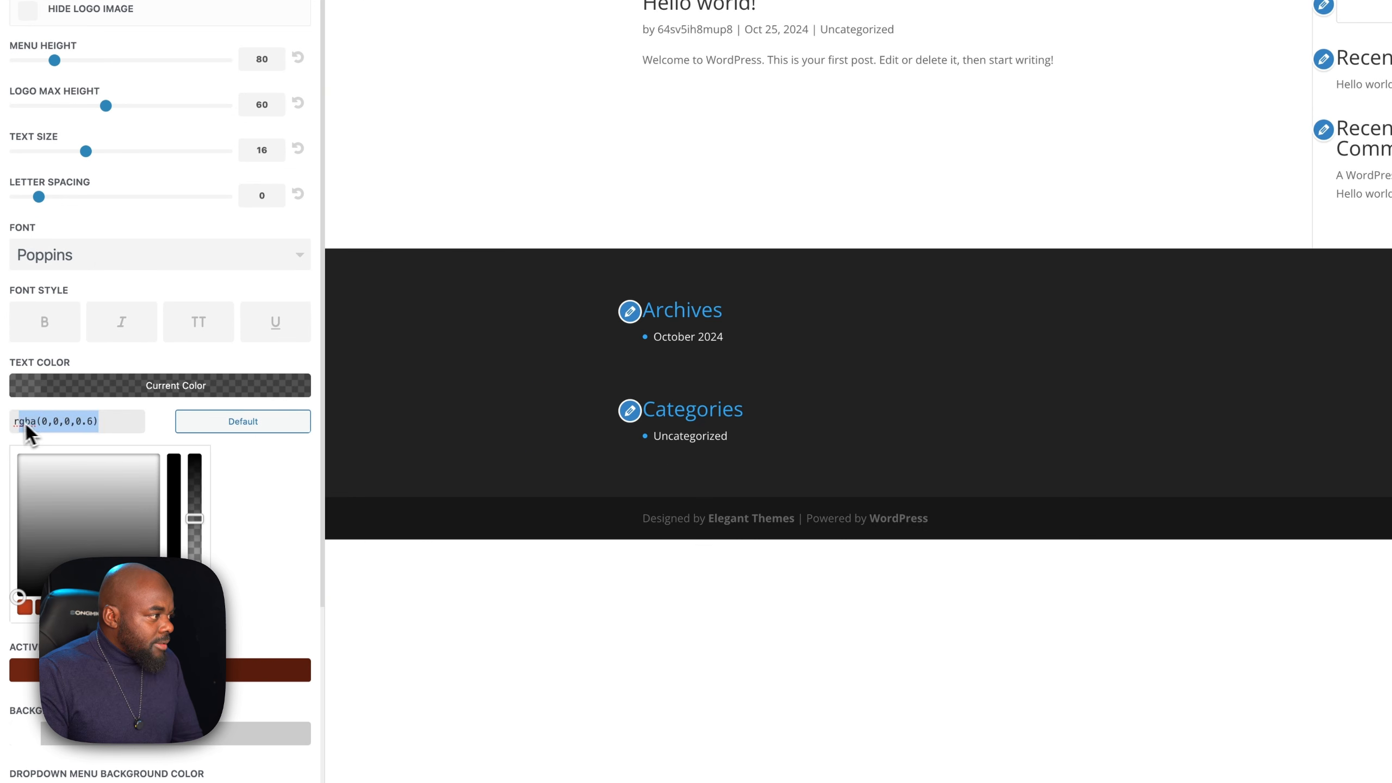
pyautogui.moveTo(9, 421); pyautogui.dragTo(10, 427)
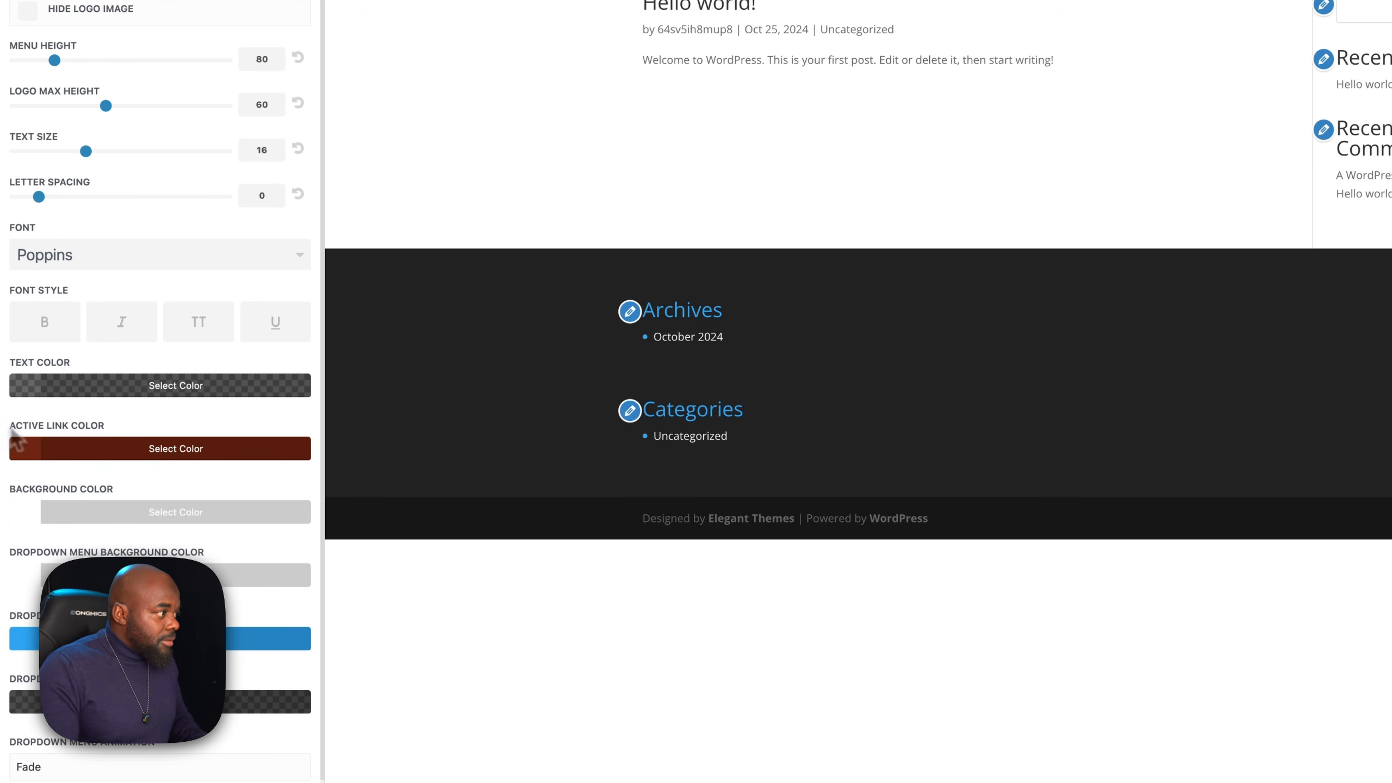
pyautogui.click(134, 387)
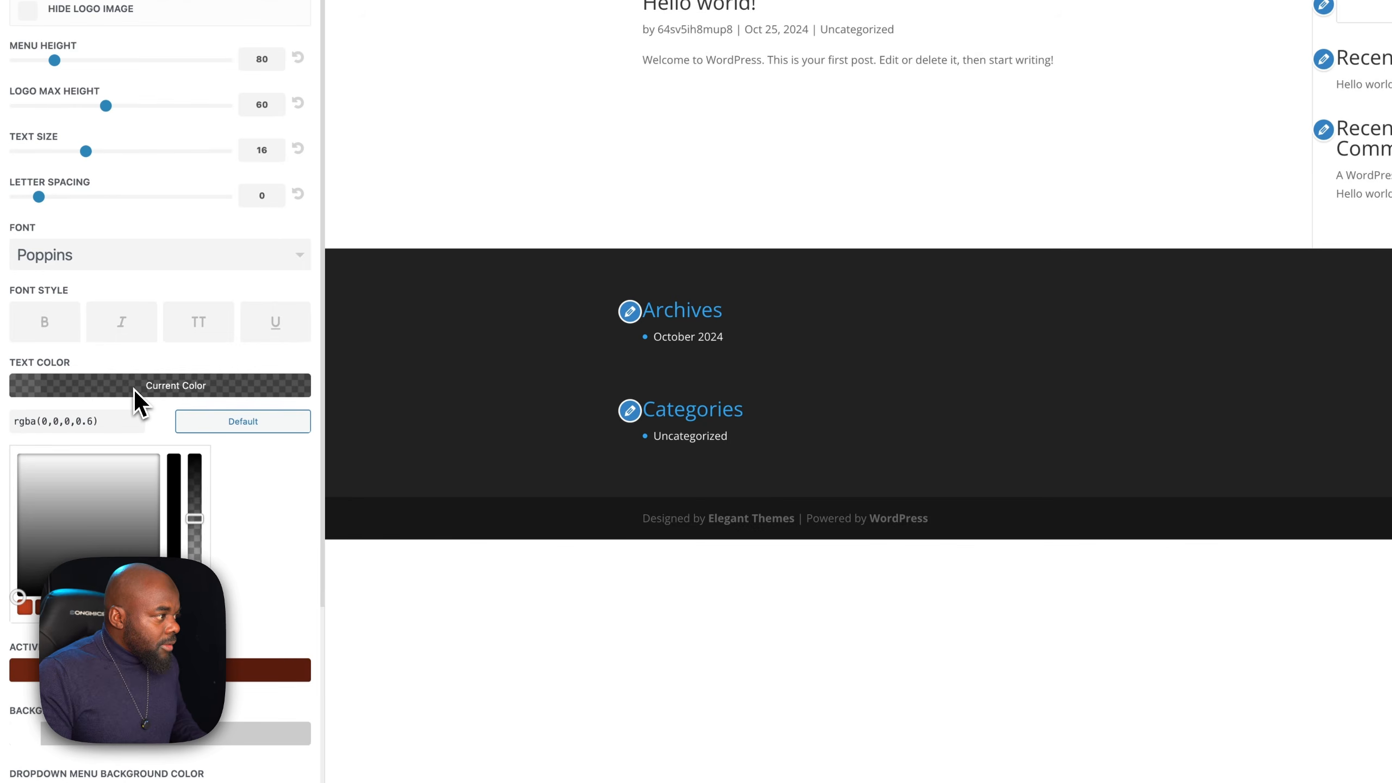
pyautogui.moveTo(195, 518); pyautogui.dragTo(208, 437)
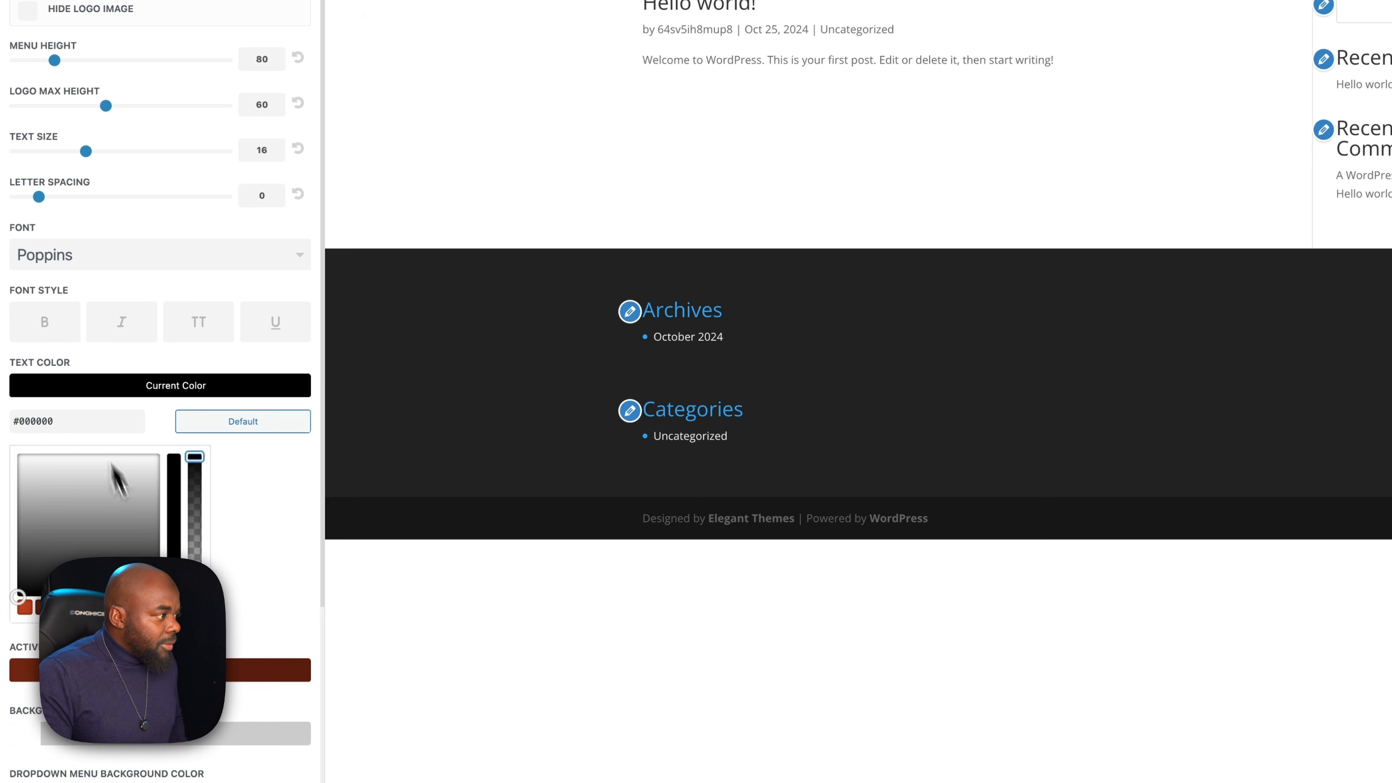
pyautogui.click(18, 543)
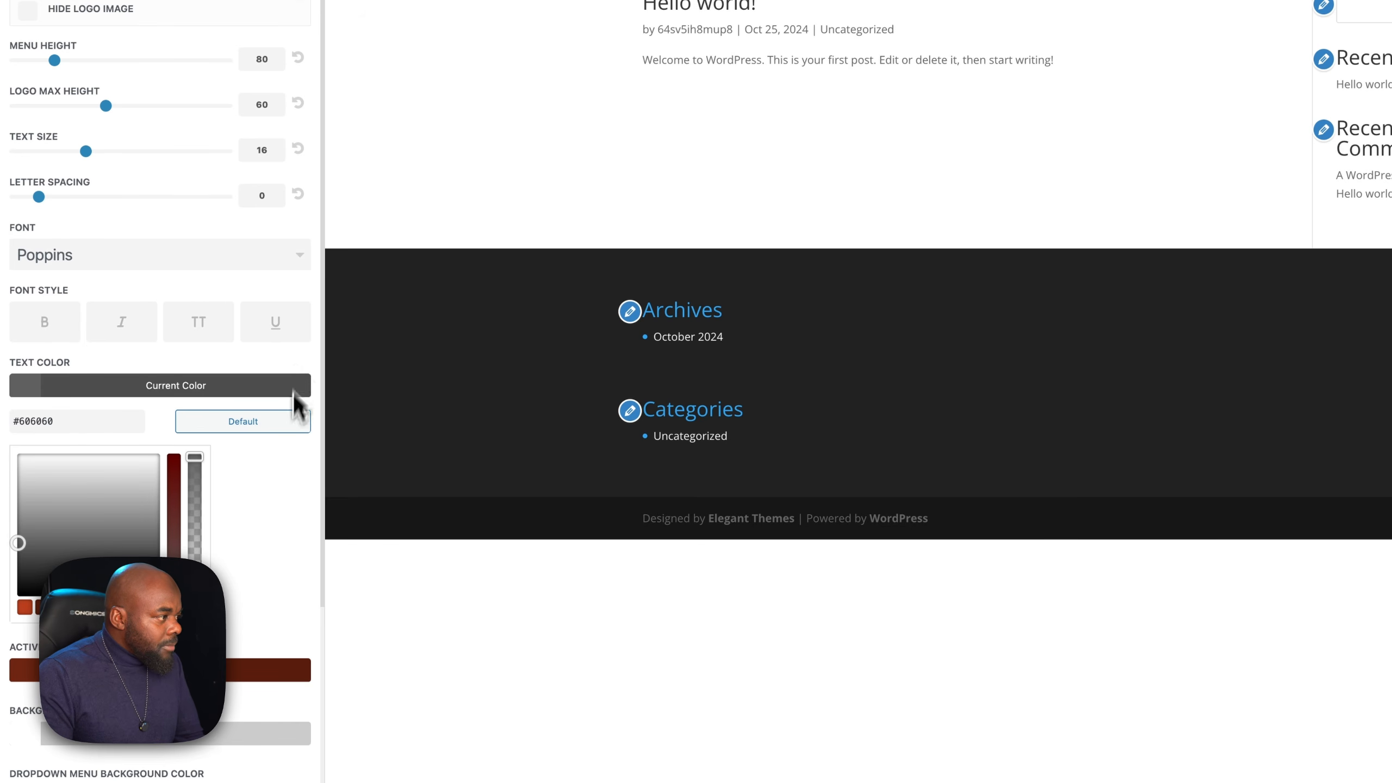
# Set the dropdown menu line colour to the same grey #606060
pyautogui.scroll(-1, 271, 516)
pyautogui.scroll(-5, 268, 509)
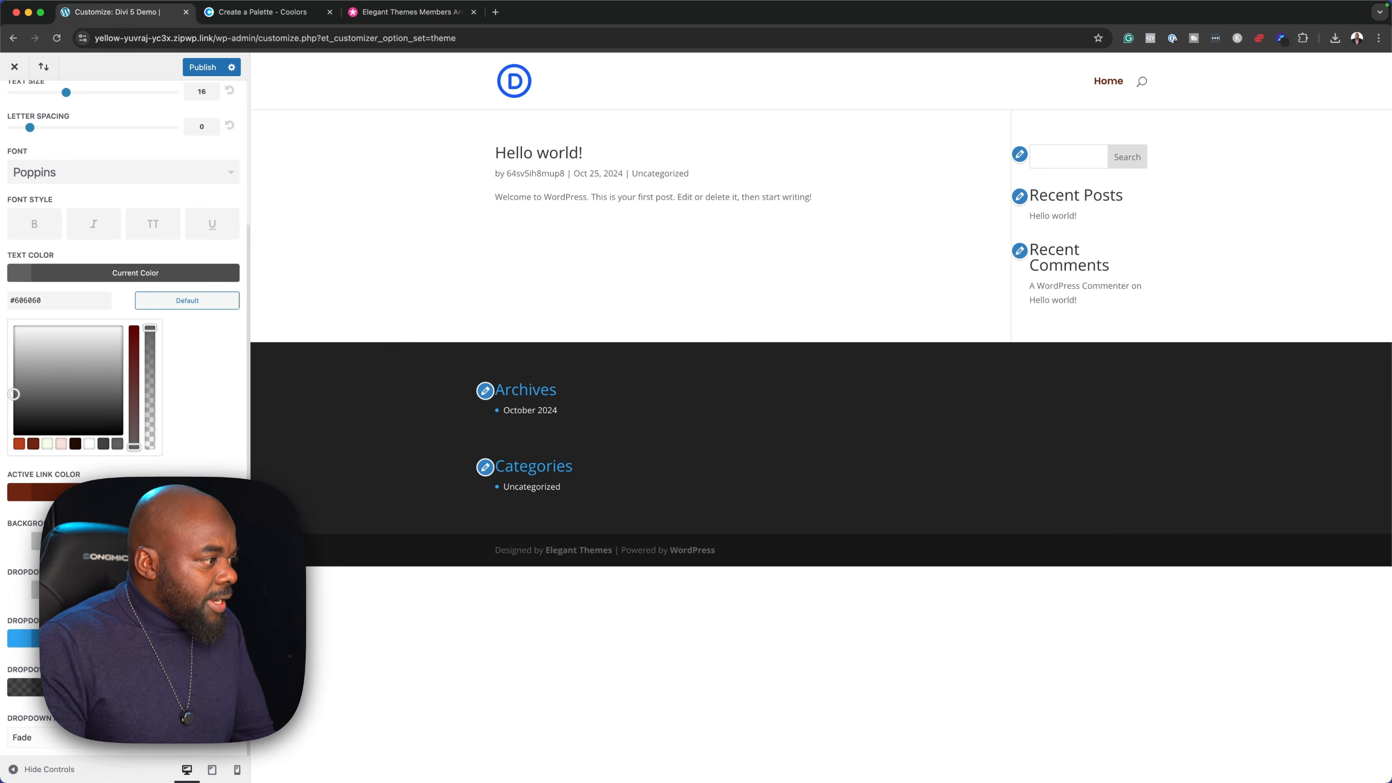
pyautogui.click(33, 650)
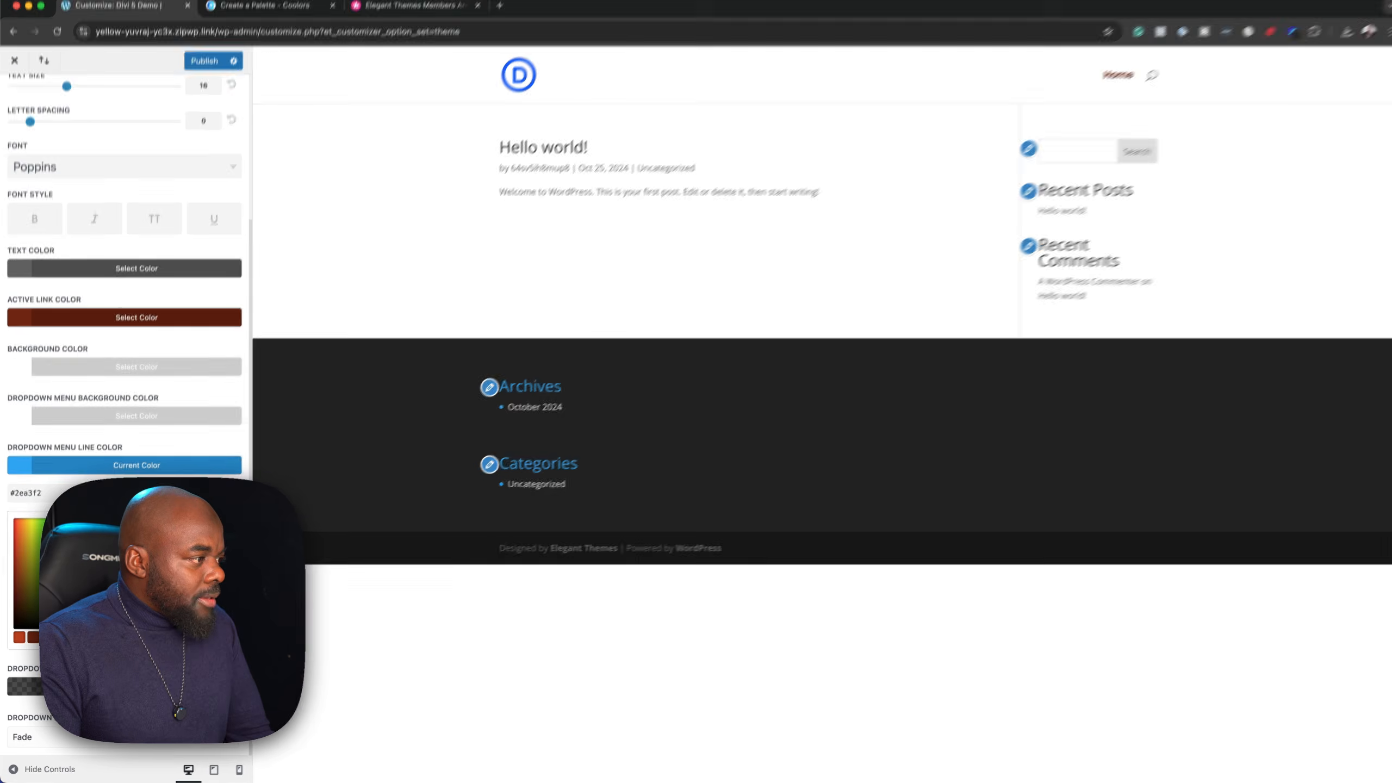
pyautogui.click(62, 636)
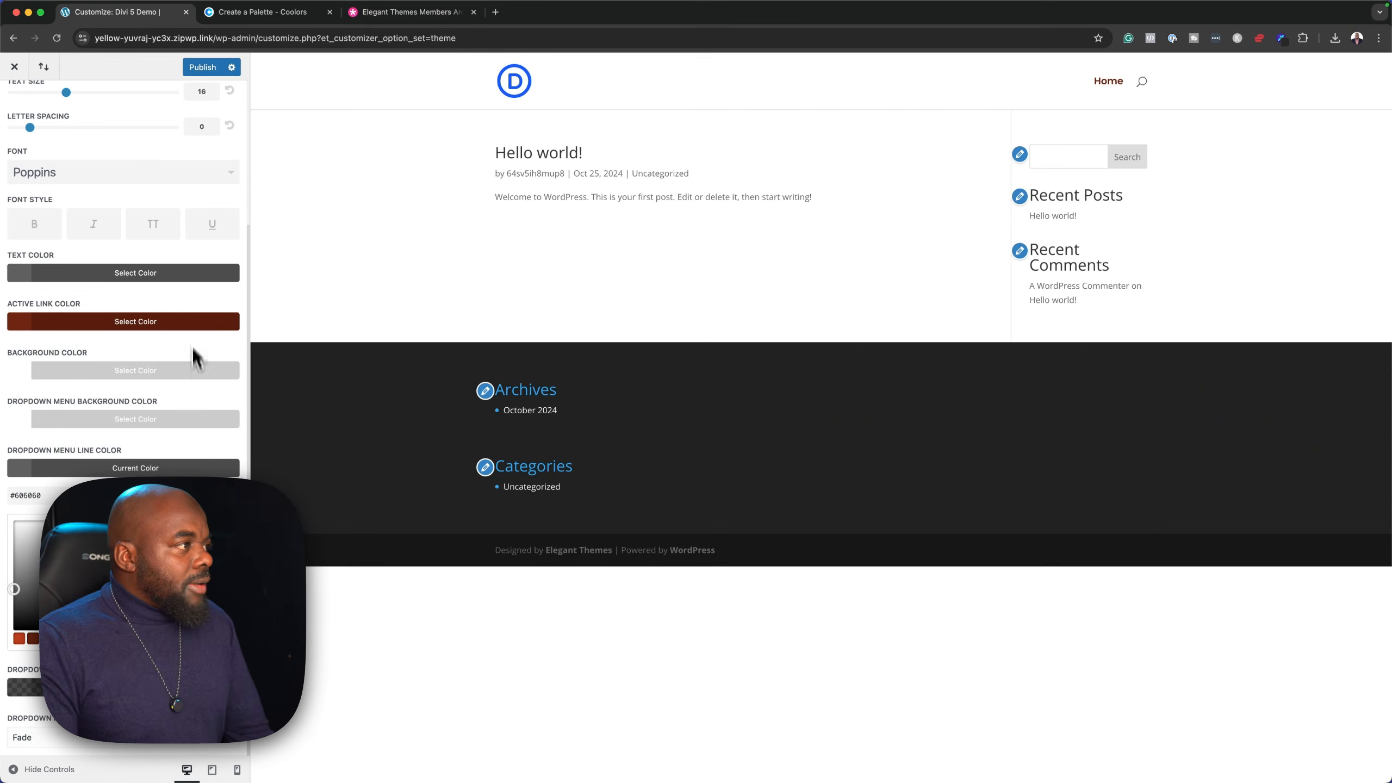
pyautogui.scroll(5, 141, 157)
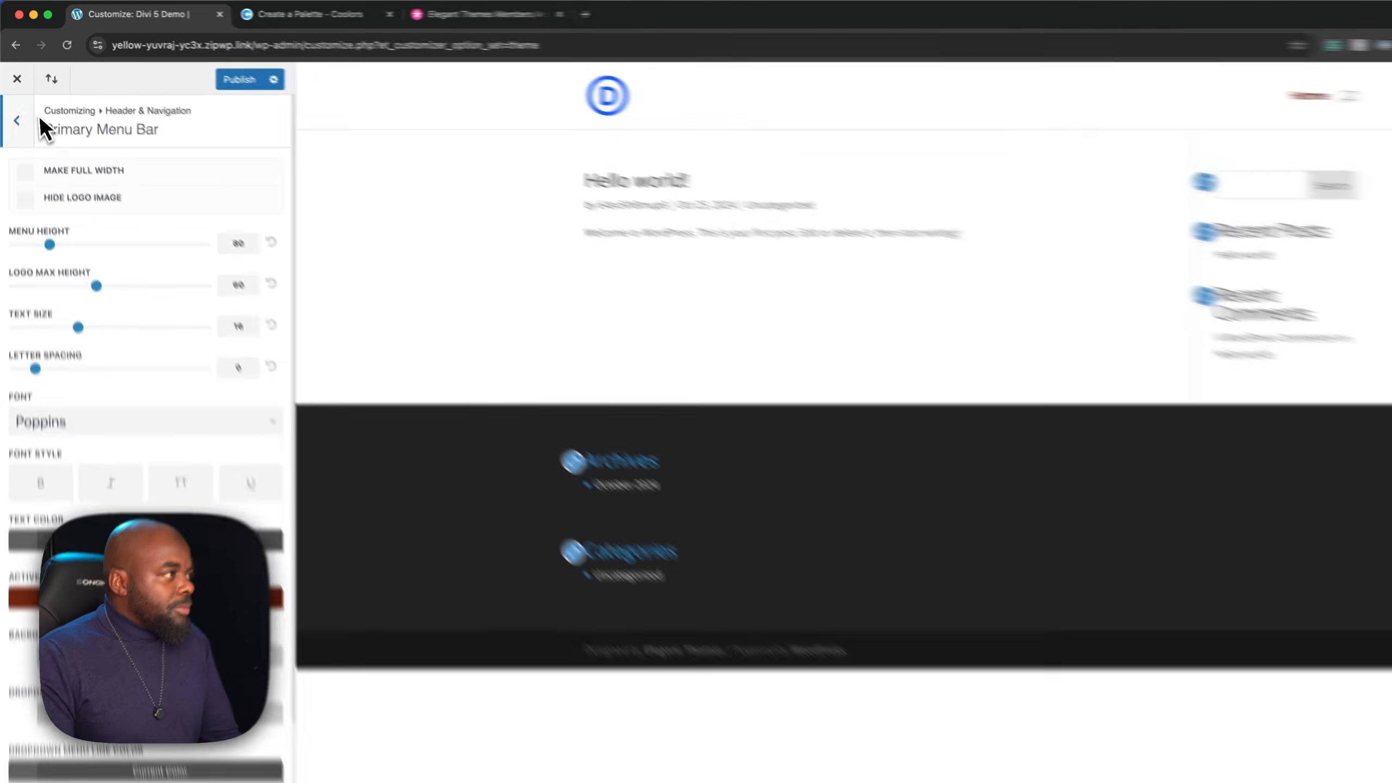
# In General Settings > Layout, set website content width to 1366 and gutter width to 2
pyautogui.click(18, 121)
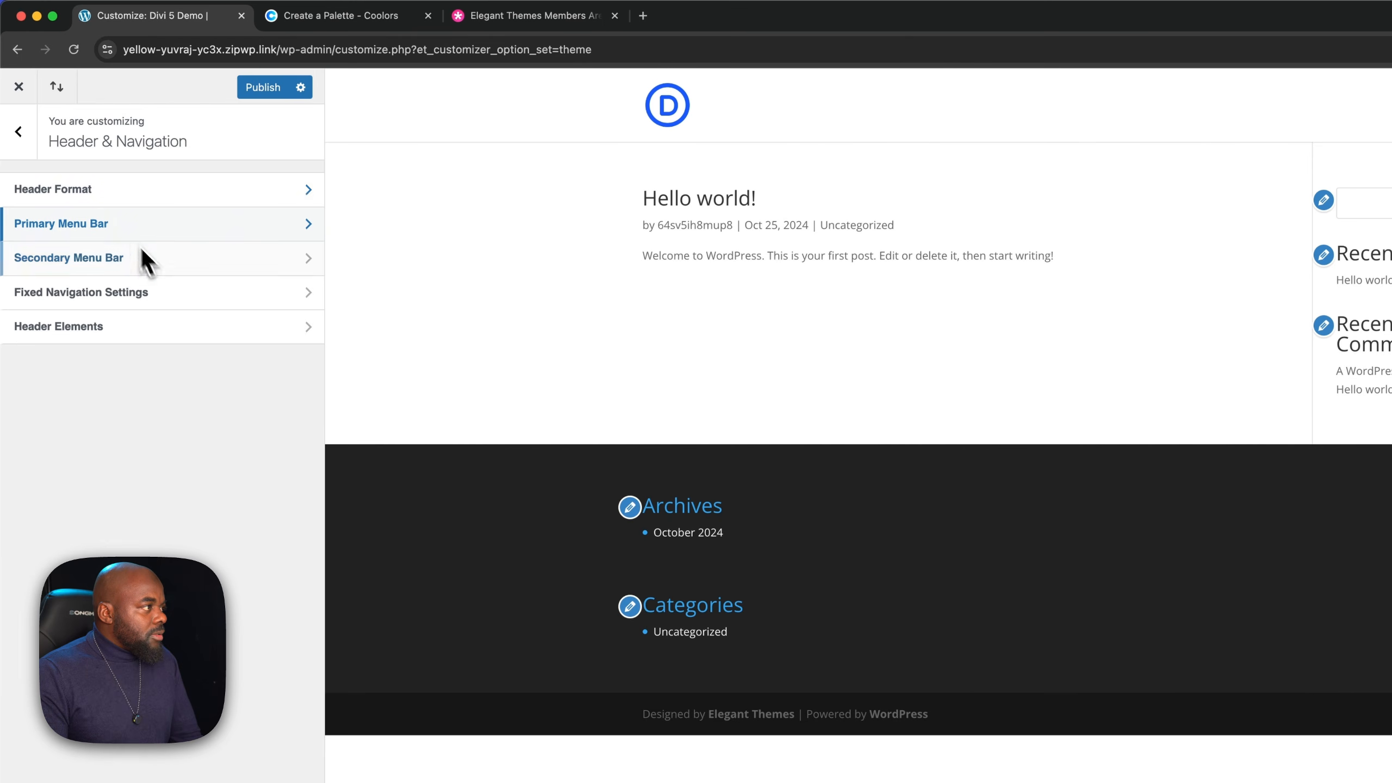
pyautogui.click(17, 140)
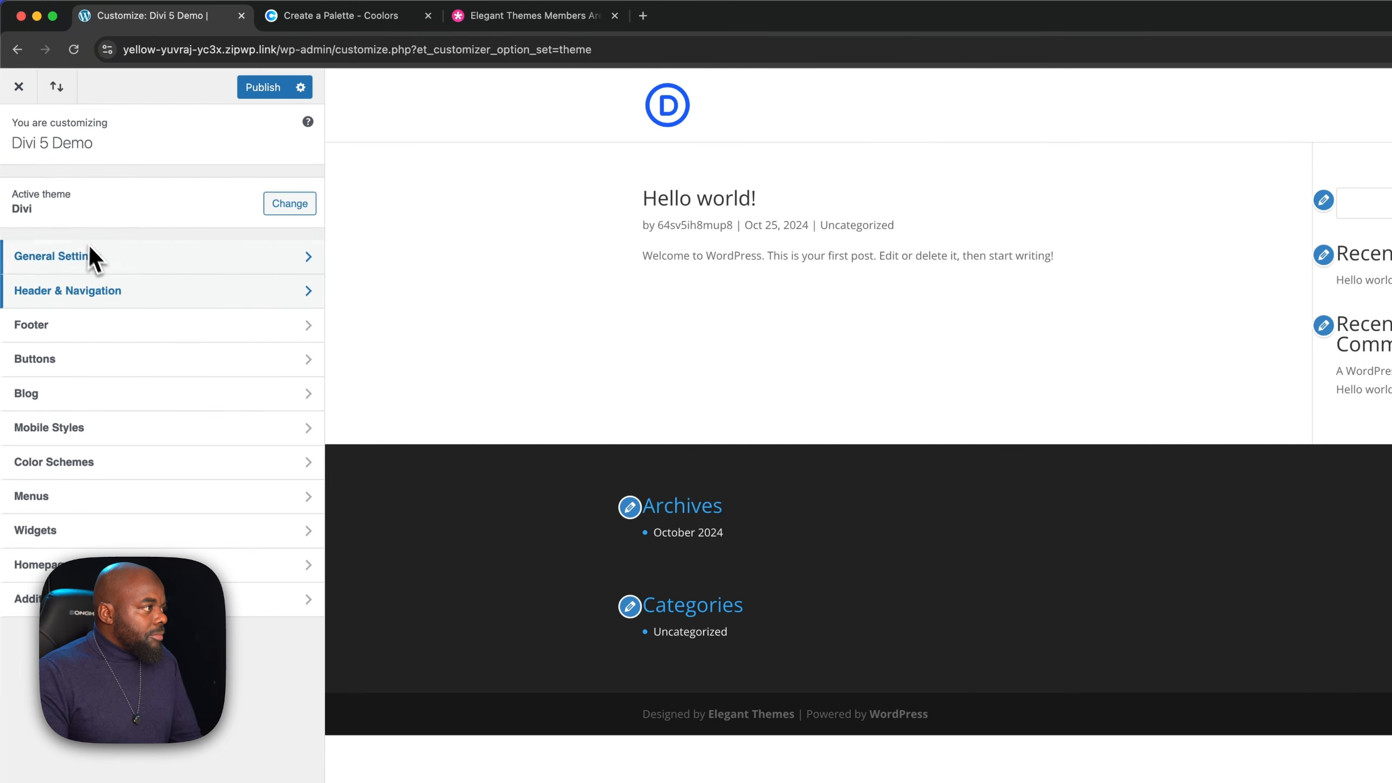
pyautogui.click(98, 257)
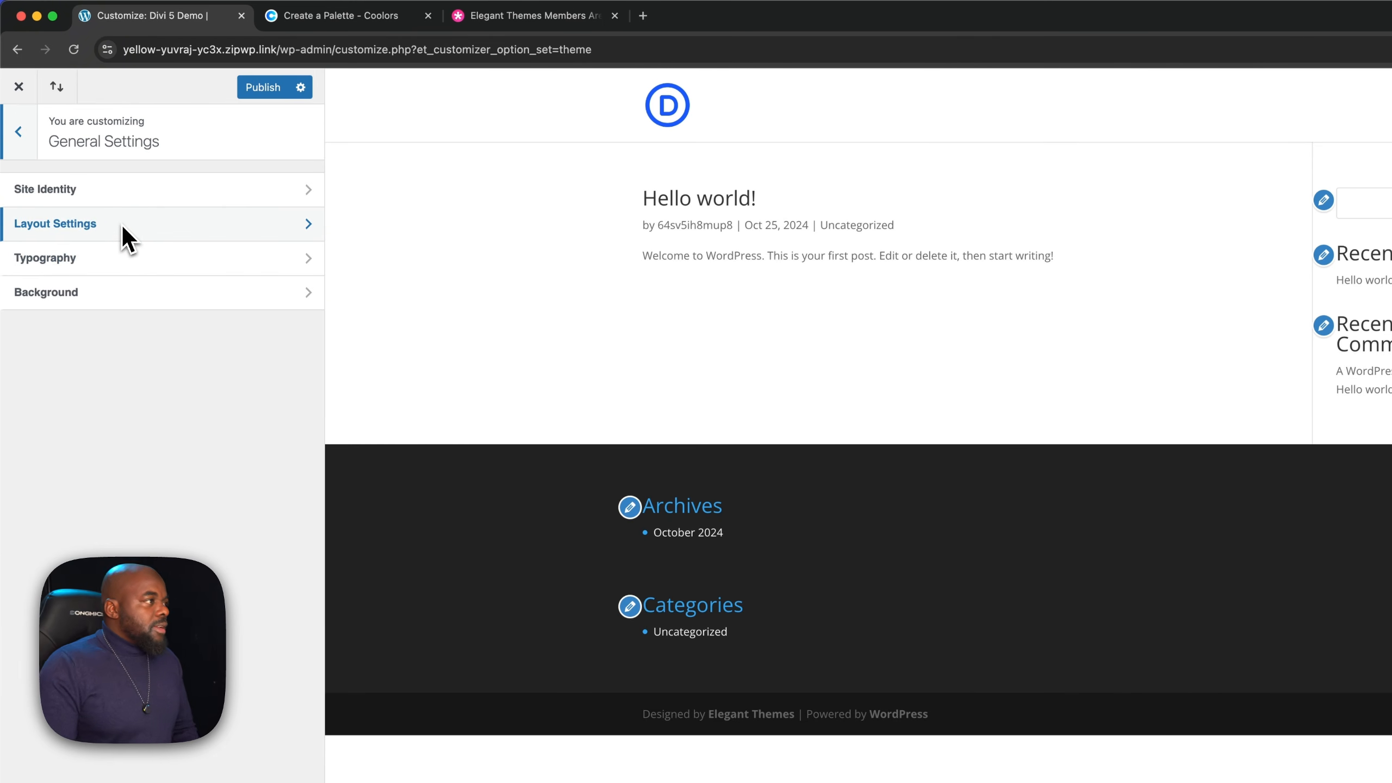
pyautogui.click(122, 225)
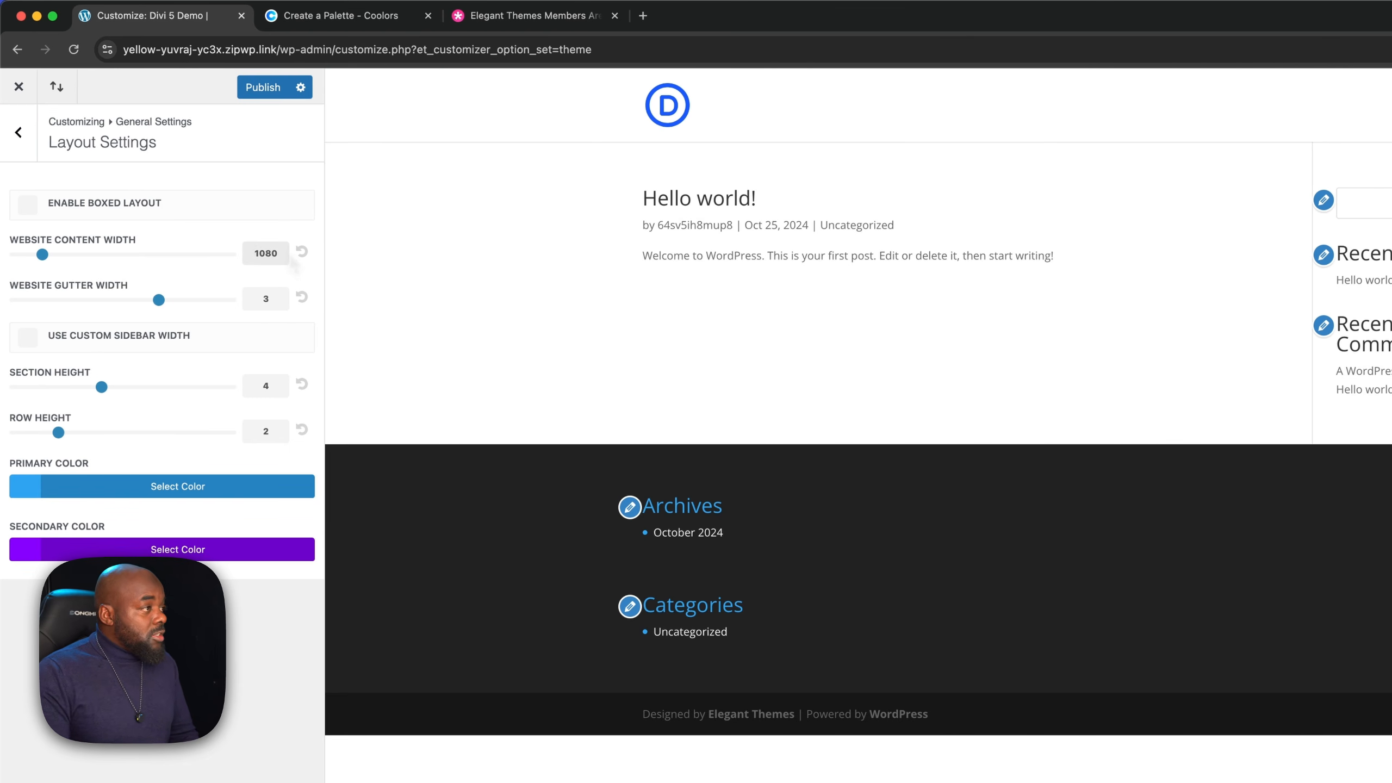
pyautogui.doubleClick(262, 254)
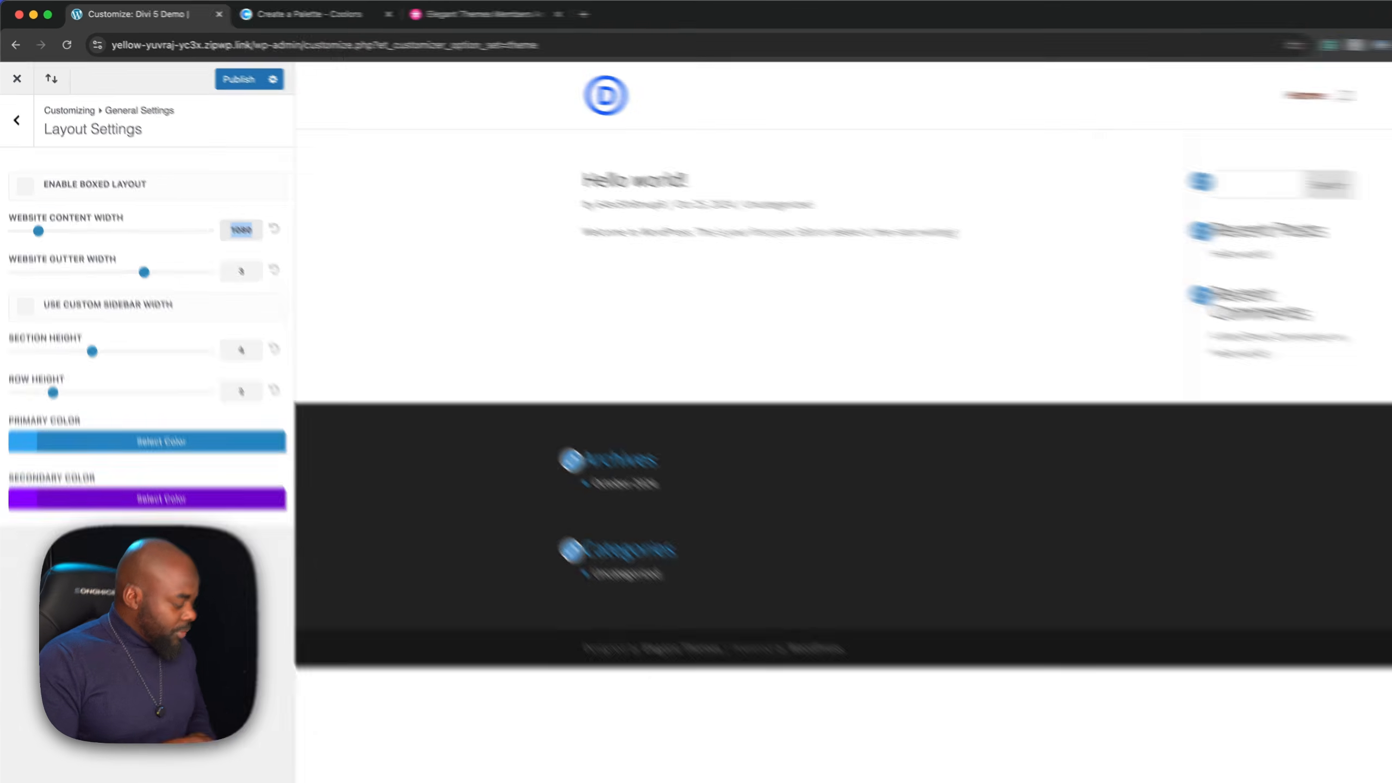
pyautogui.write('1280')
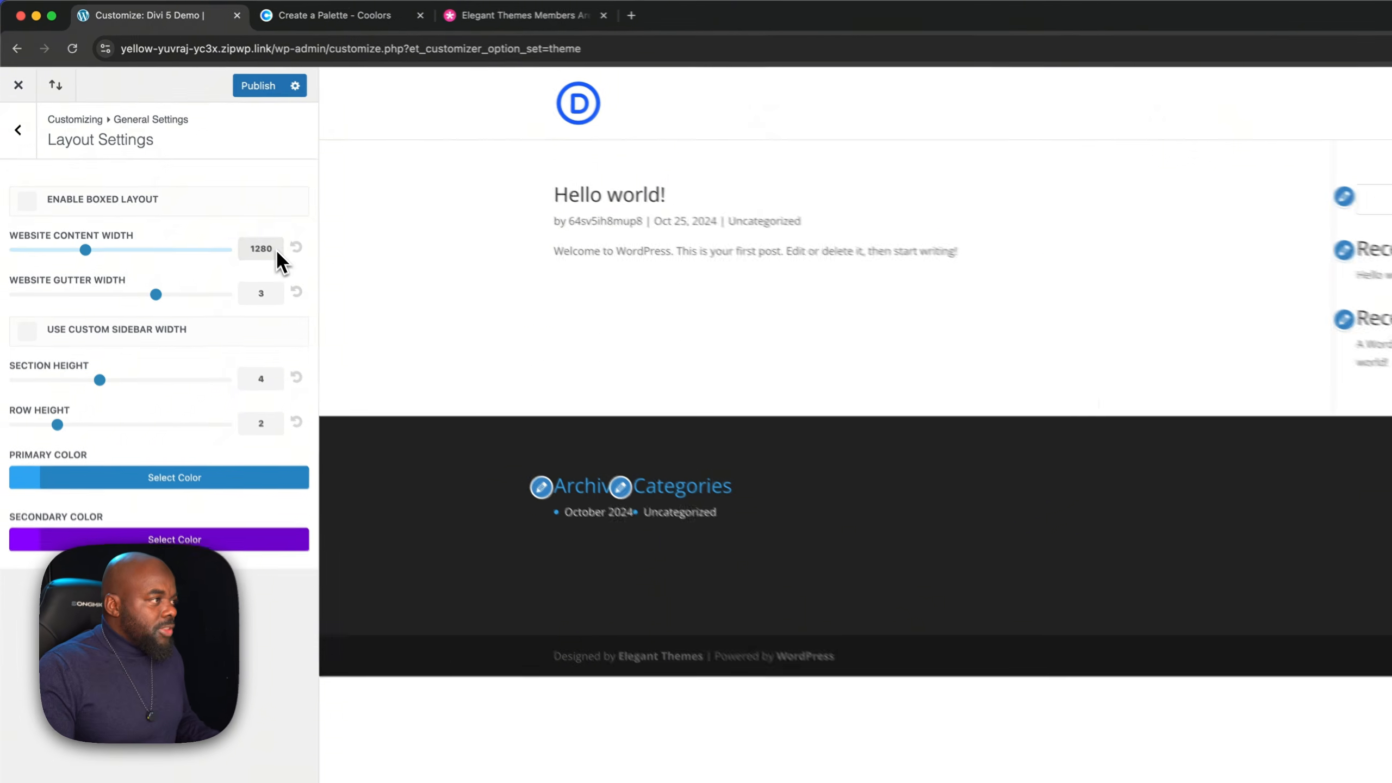
pyautogui.doubleClick(217, 196)
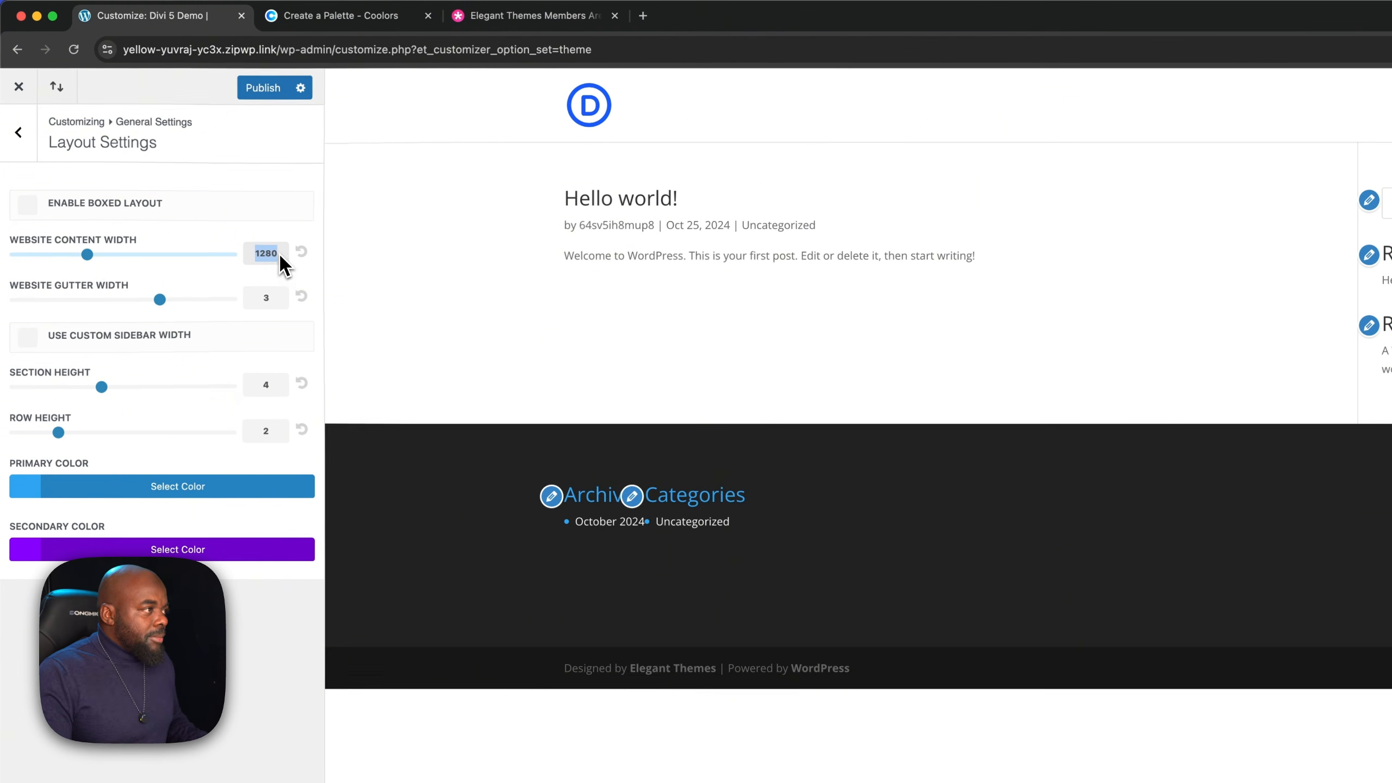
pyautogui.write('1366')
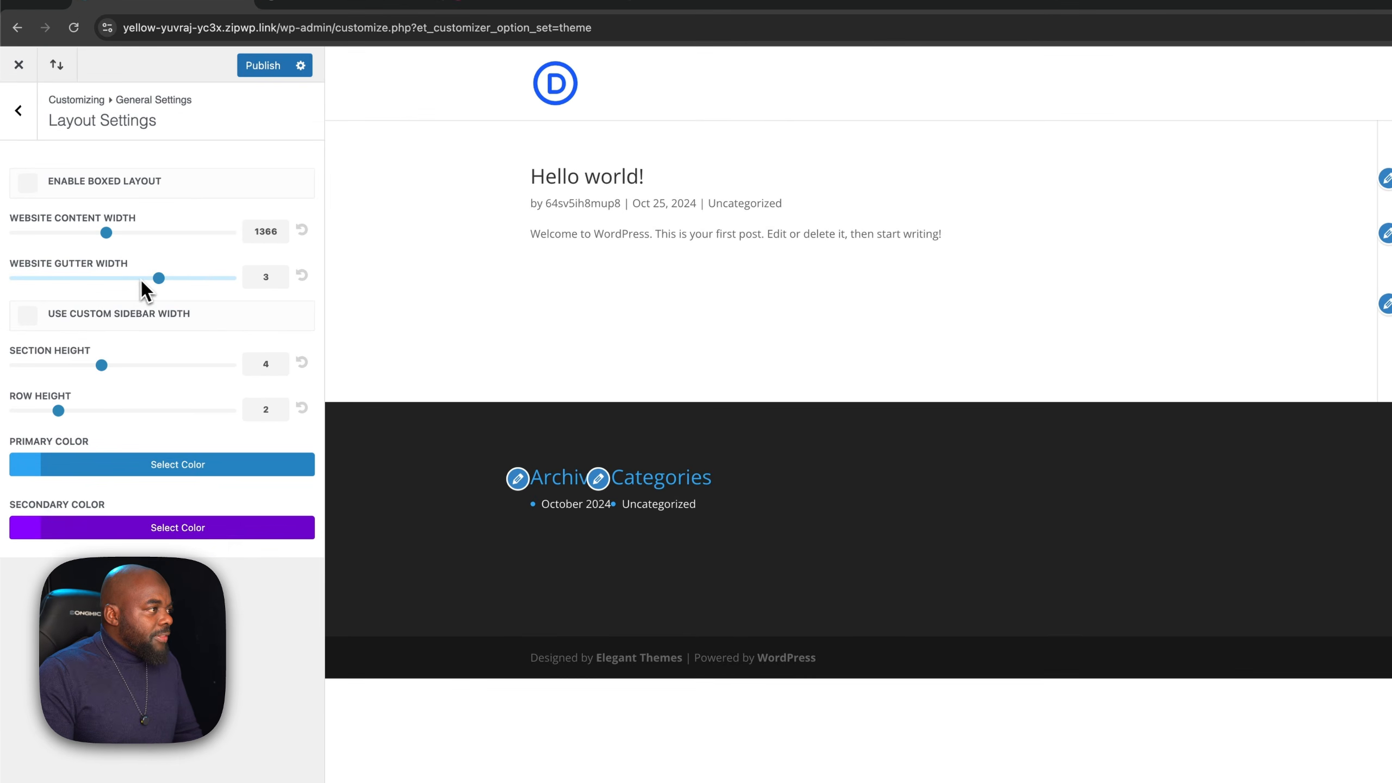
pyautogui.click(121, 279)
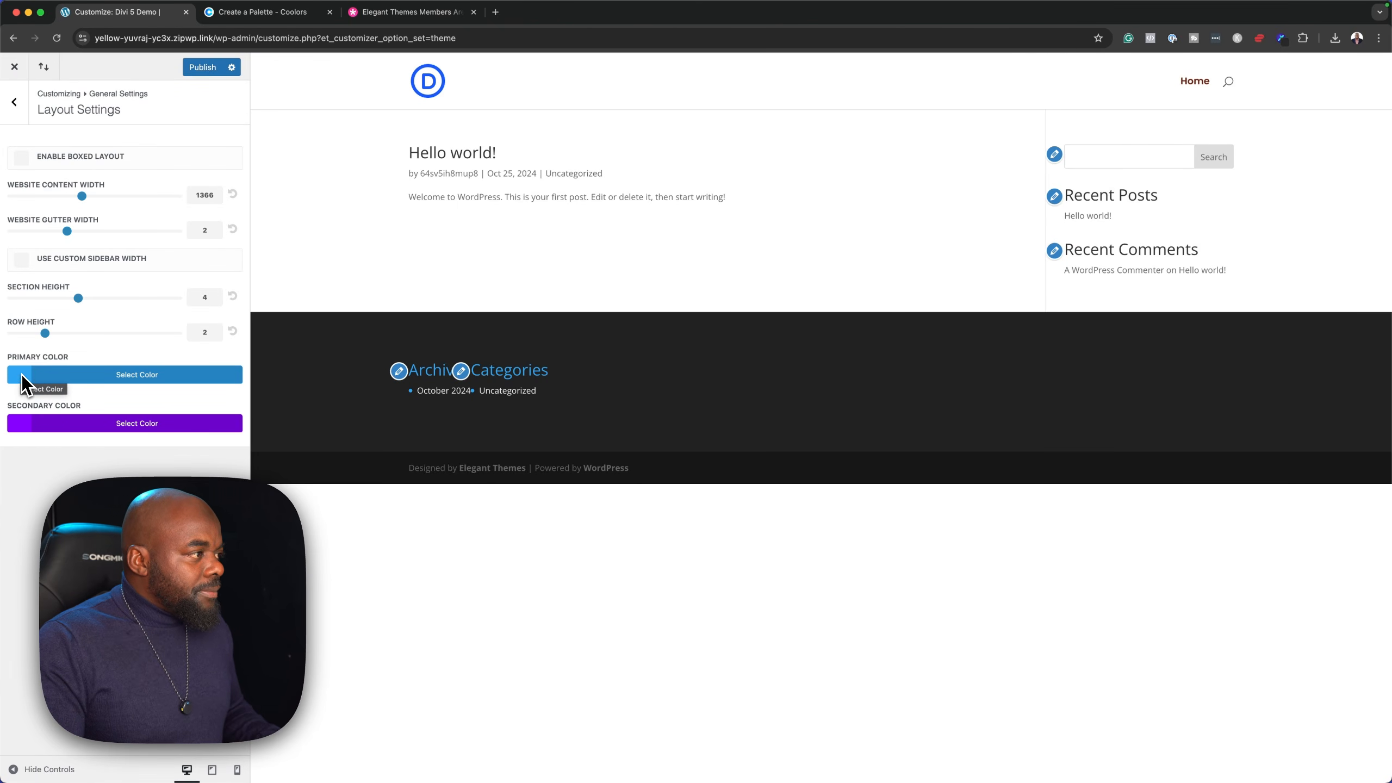
# Set primary colour to #ba3f1d and secondary to dark brown sienna, then publish the Customizer changes
pyautogui.click(22, 375)
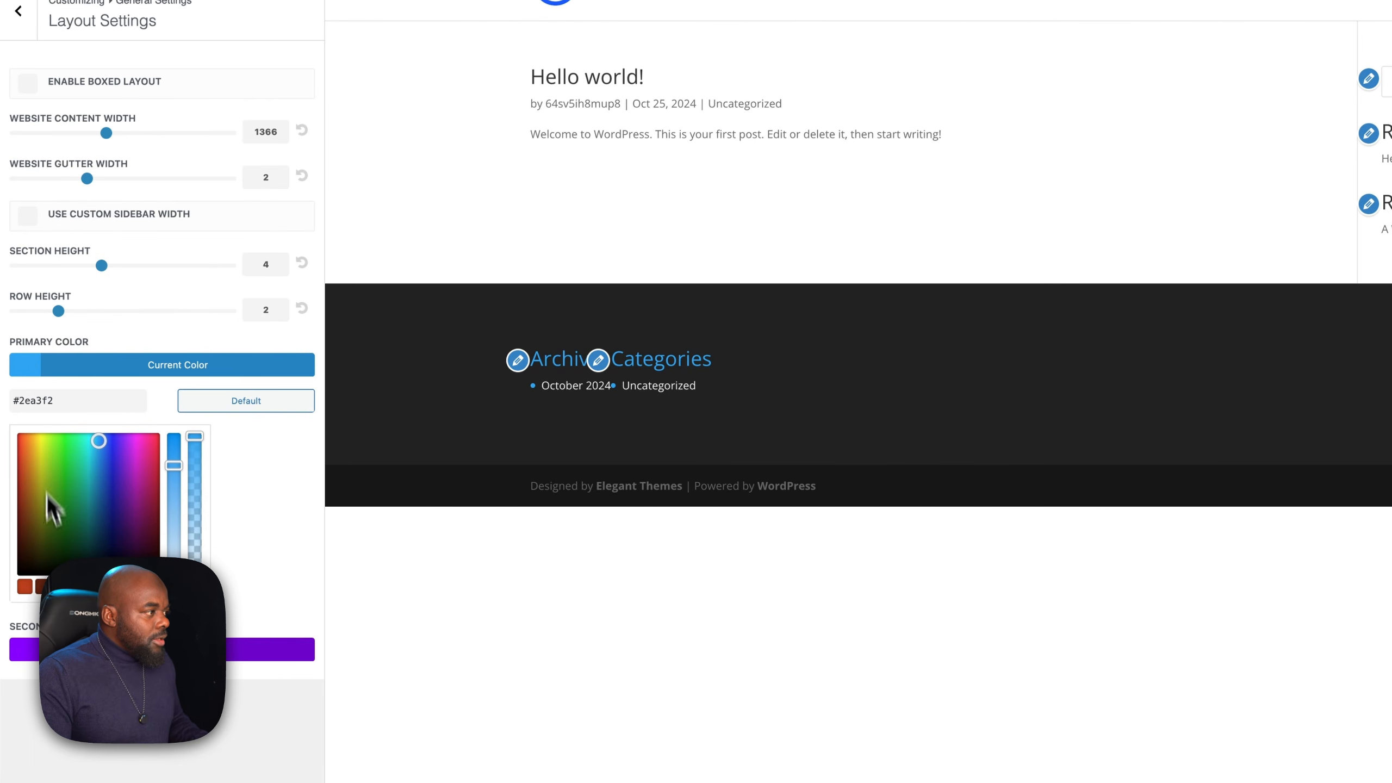
pyautogui.click(23, 588)
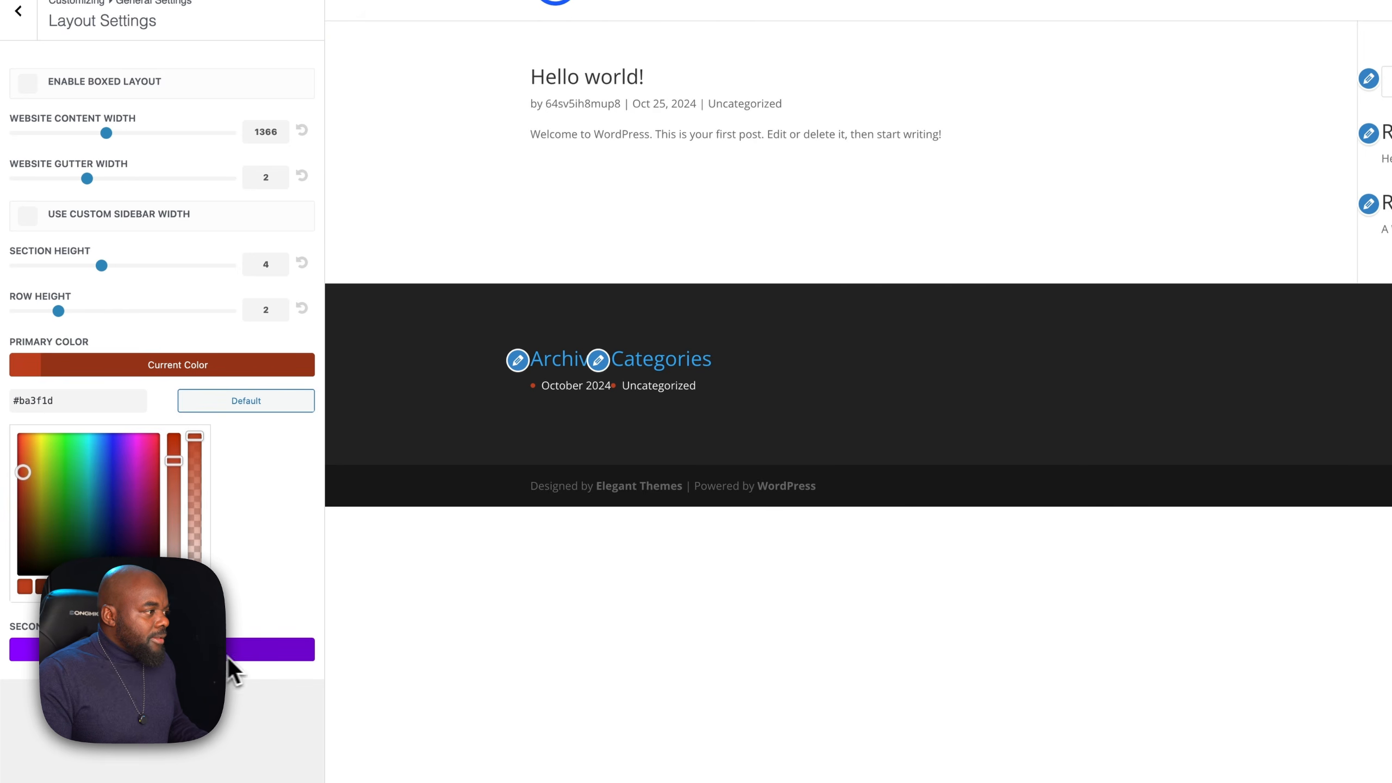
pyautogui.click(21, 652)
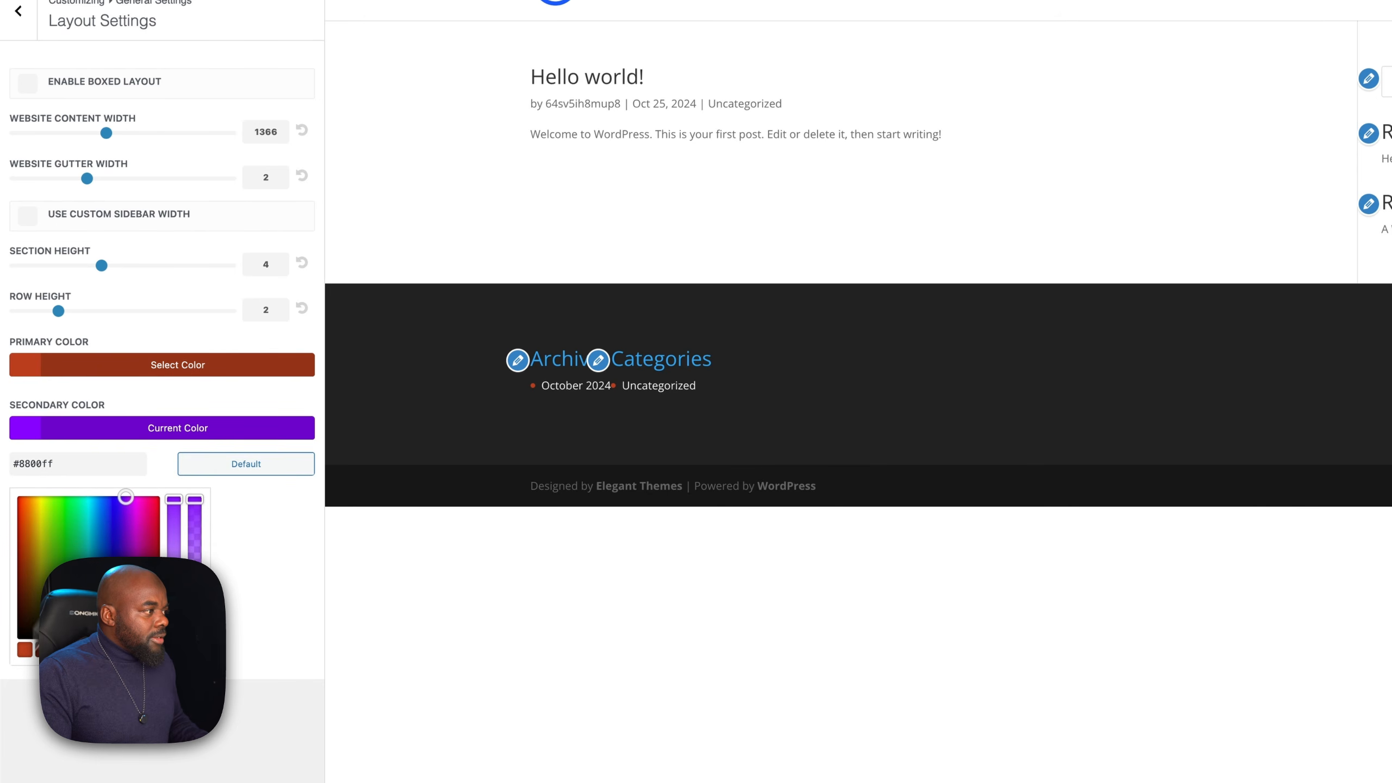
pyautogui.click(24, 428)
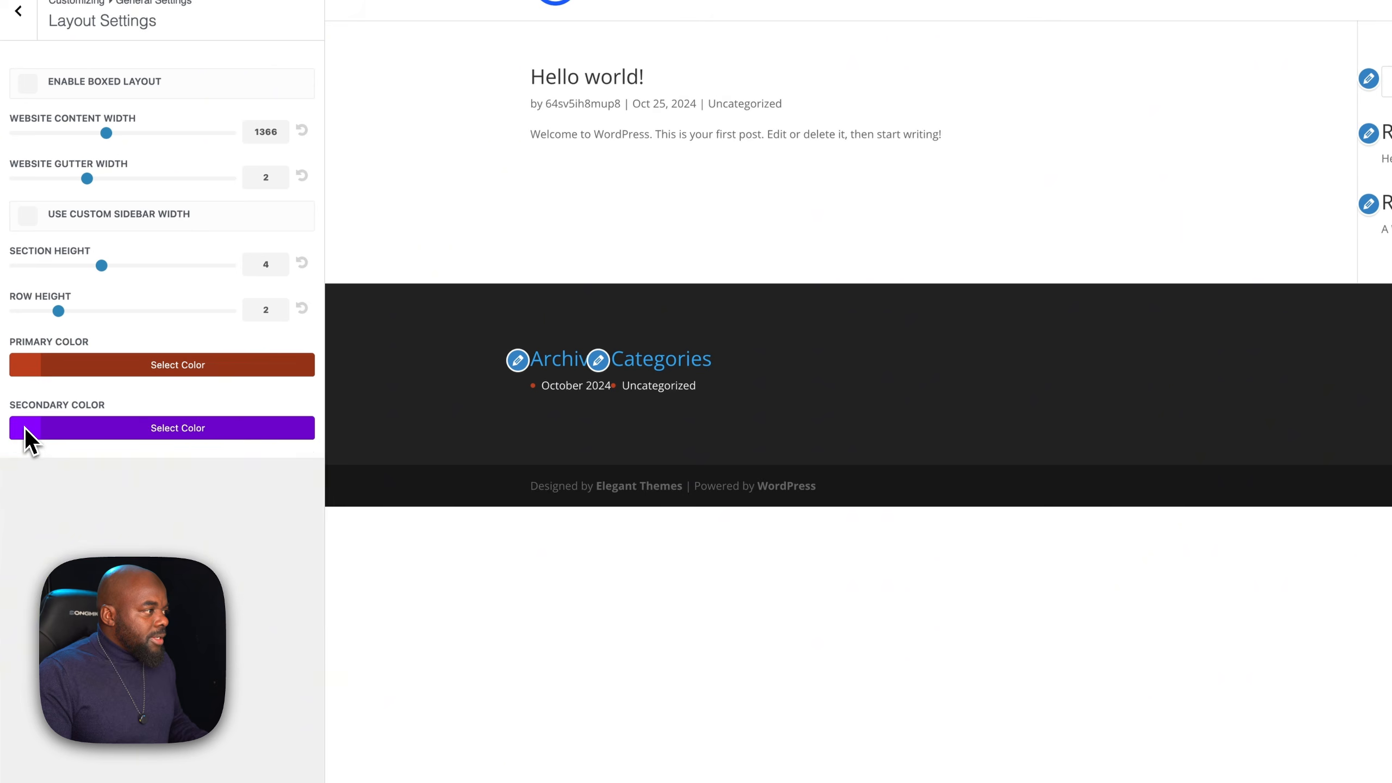
pyautogui.click(25, 429)
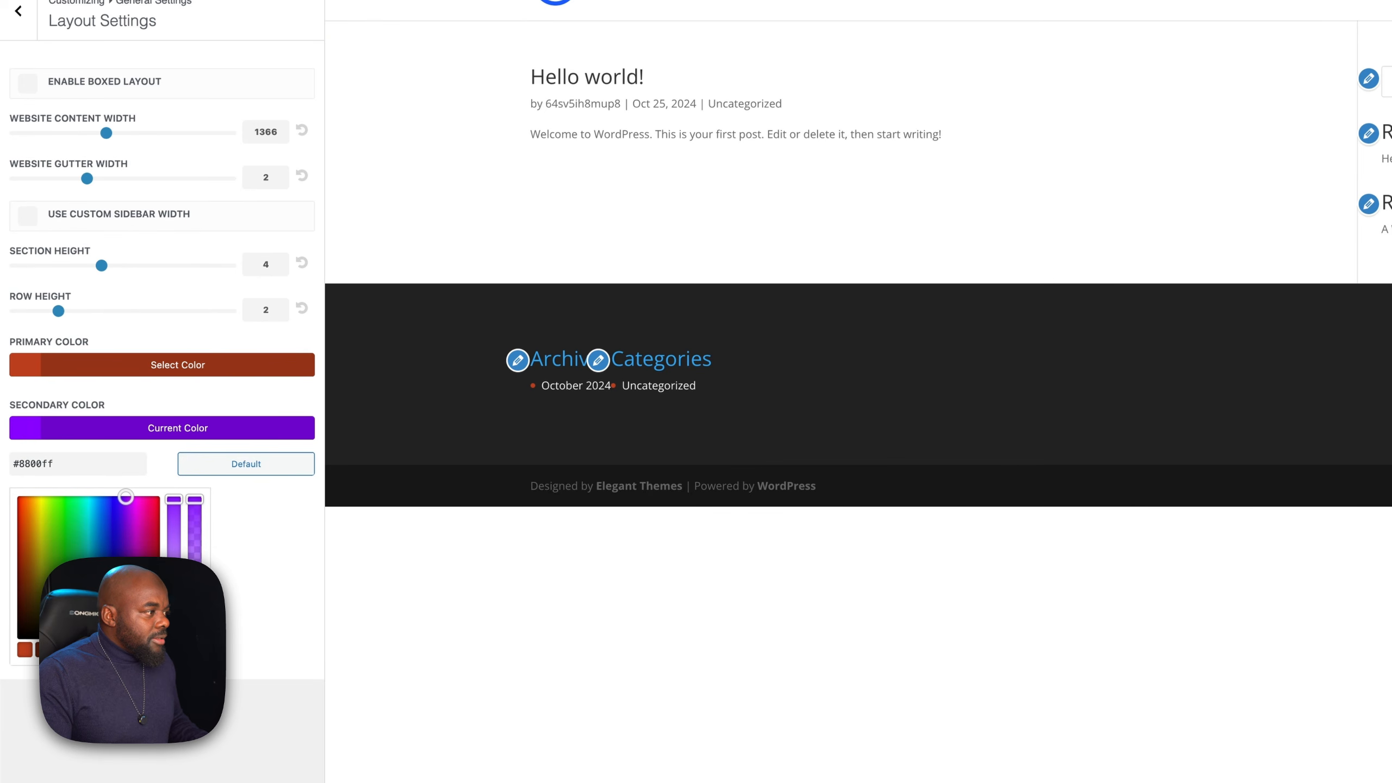
pyautogui.click(43, 649)
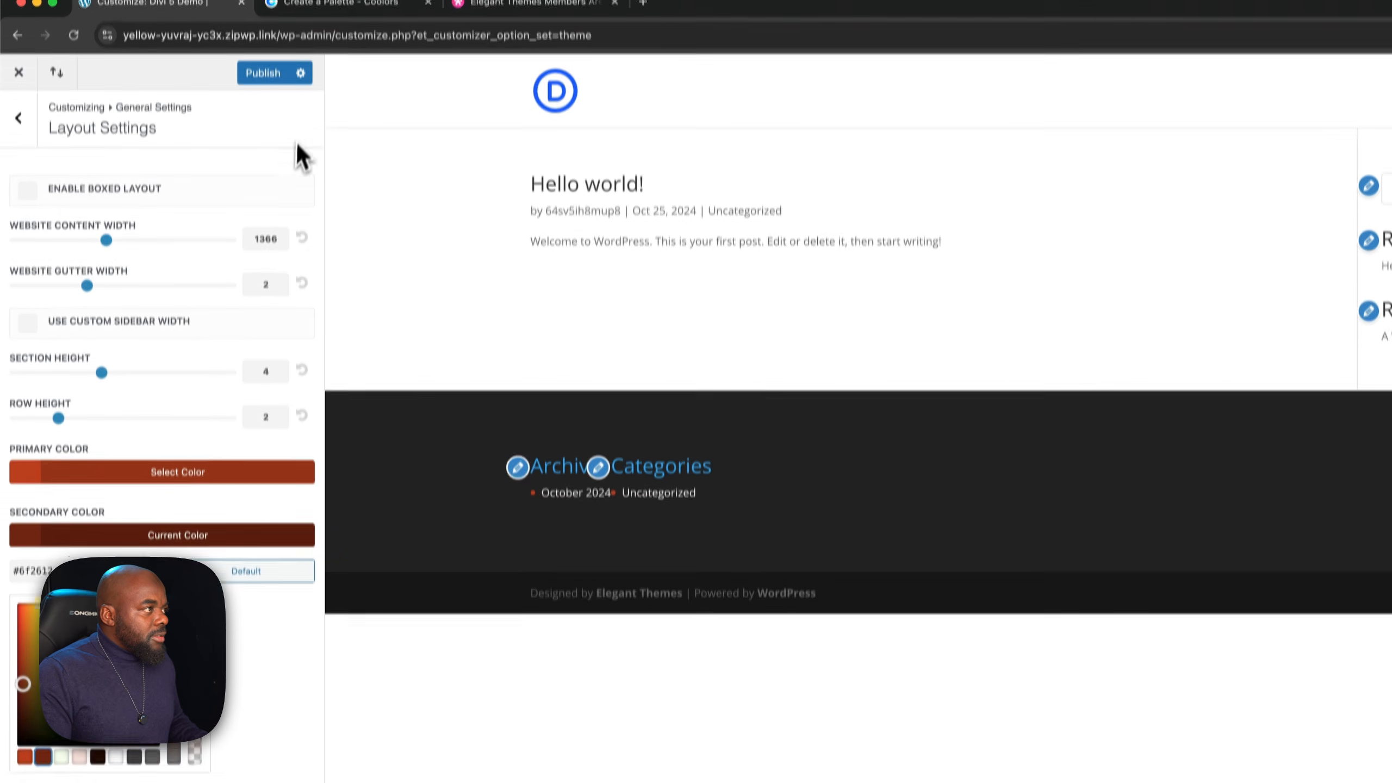
pyautogui.click(269, 87)
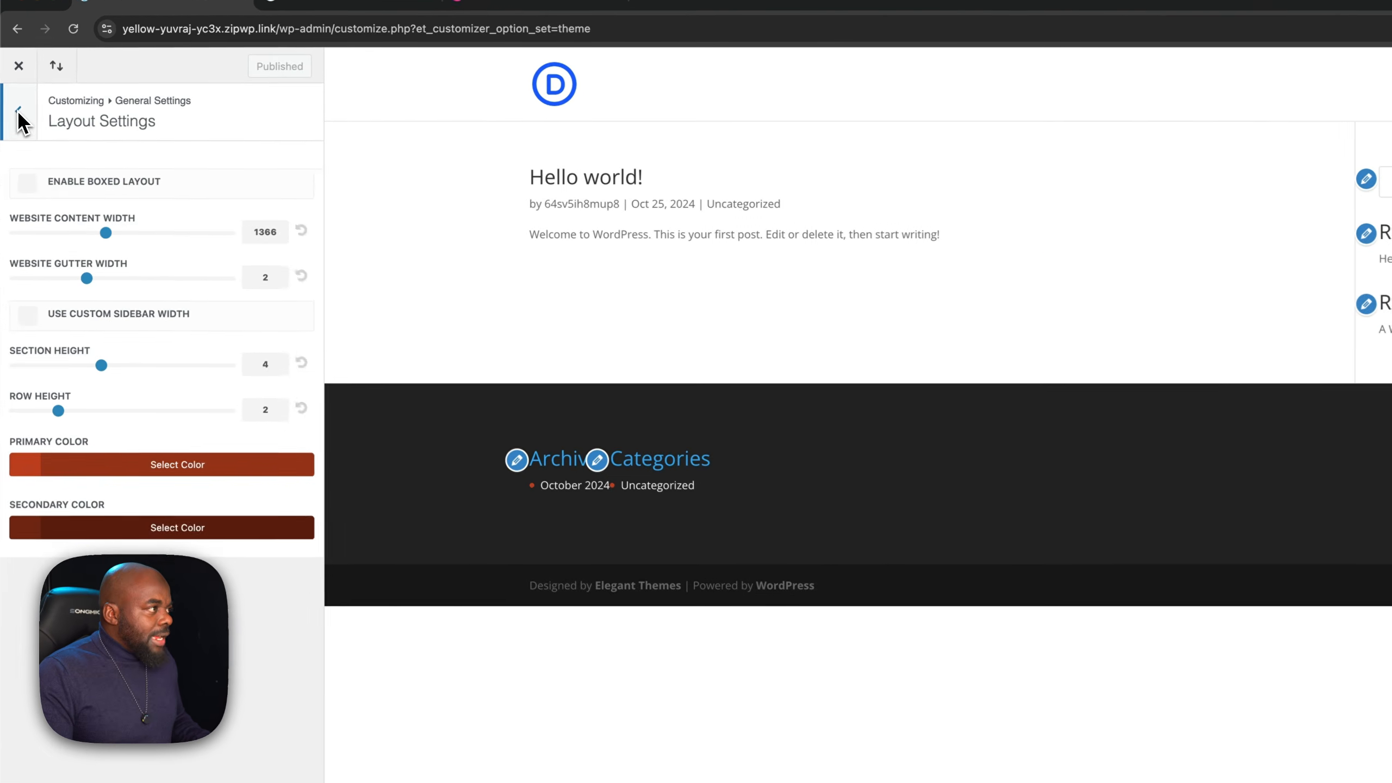
pyautogui.click(19, 113)
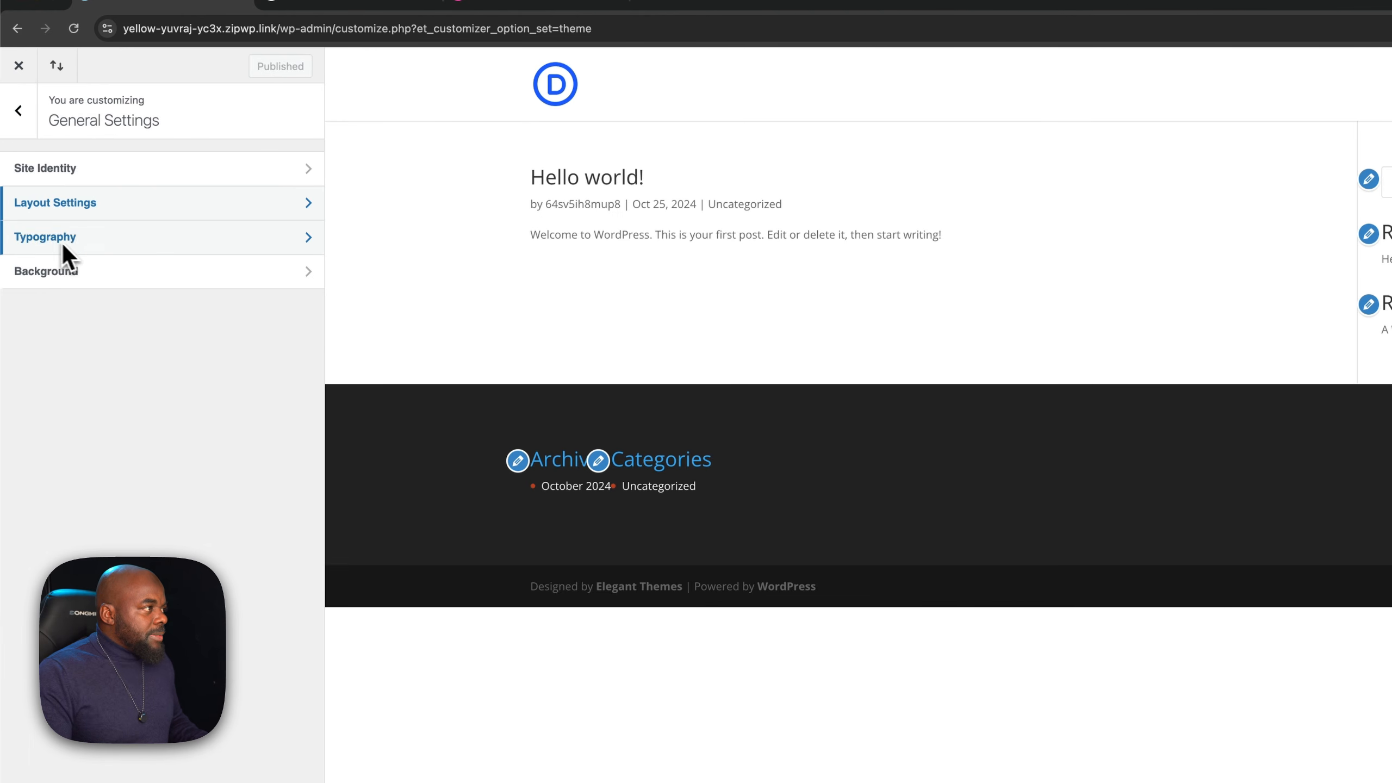
# In Typography, change body text size from 14 to 17 and header text size from 30 to 44
pyautogui.click(81, 241)
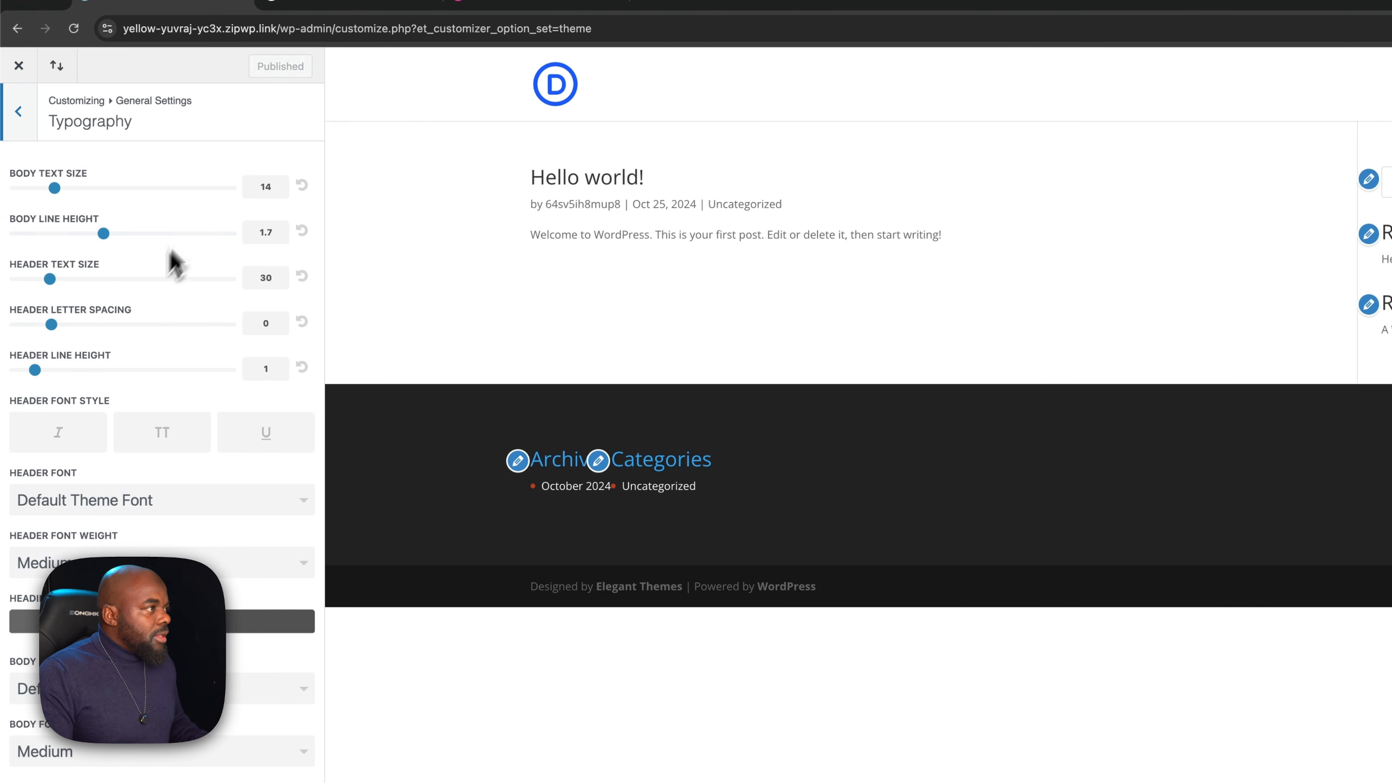
pyautogui.moveTo(274, 186); pyautogui.dragTo(253, 188)
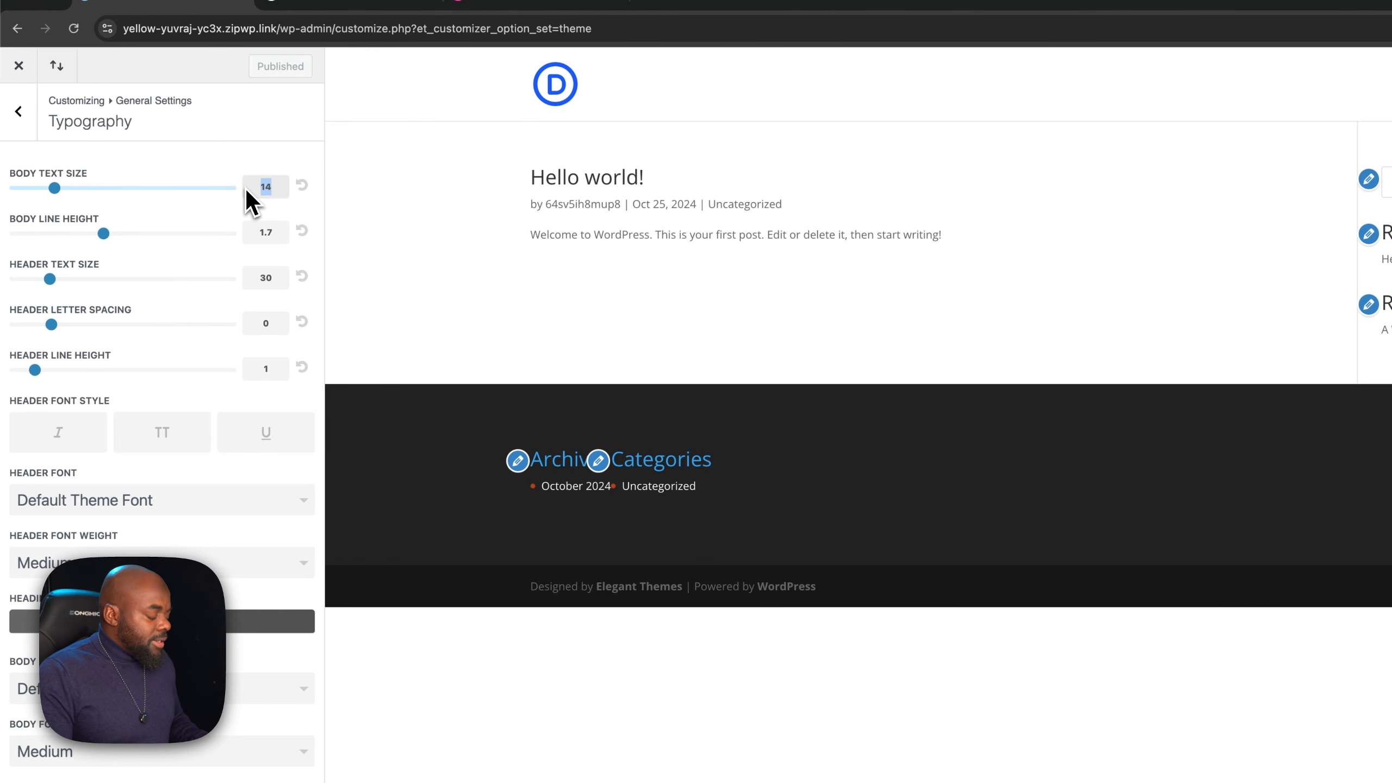
pyautogui.write('17')
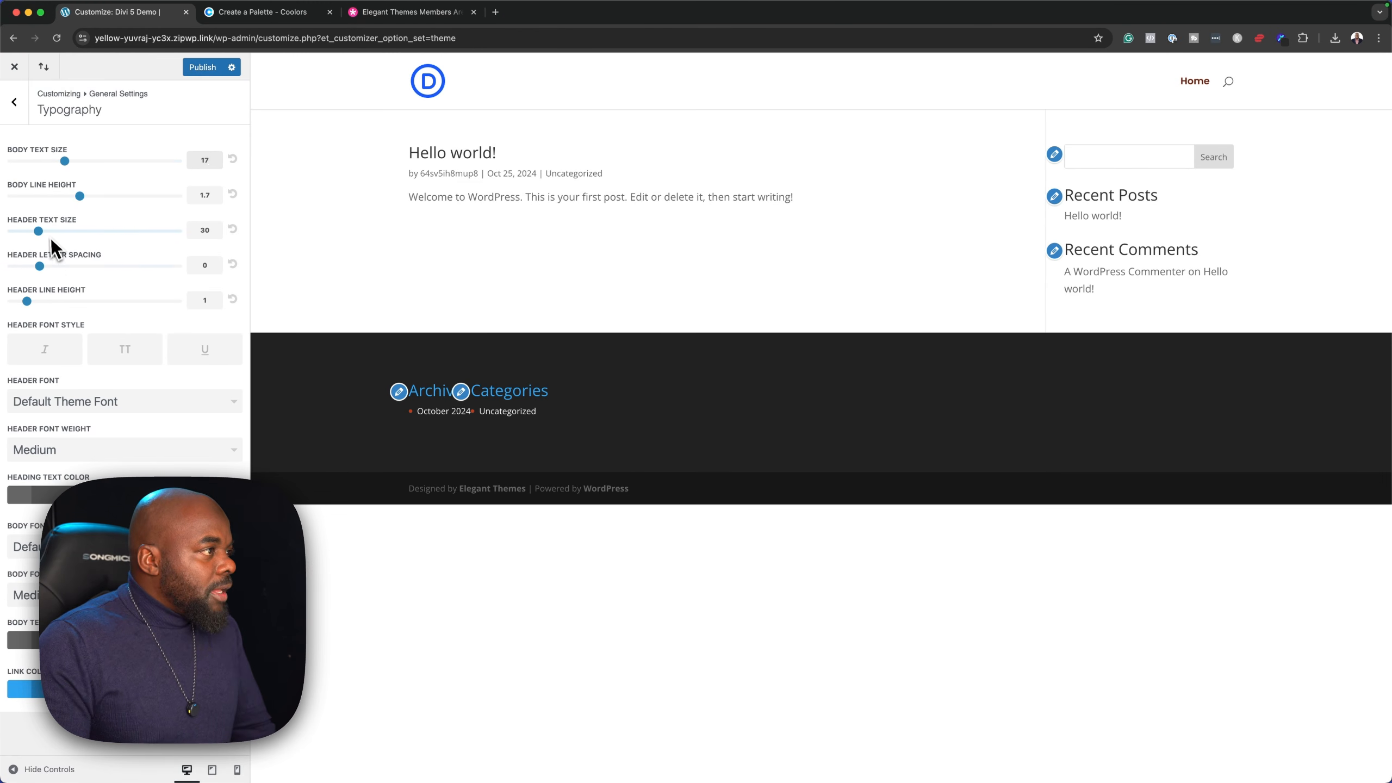
pyautogui.click(203, 231)
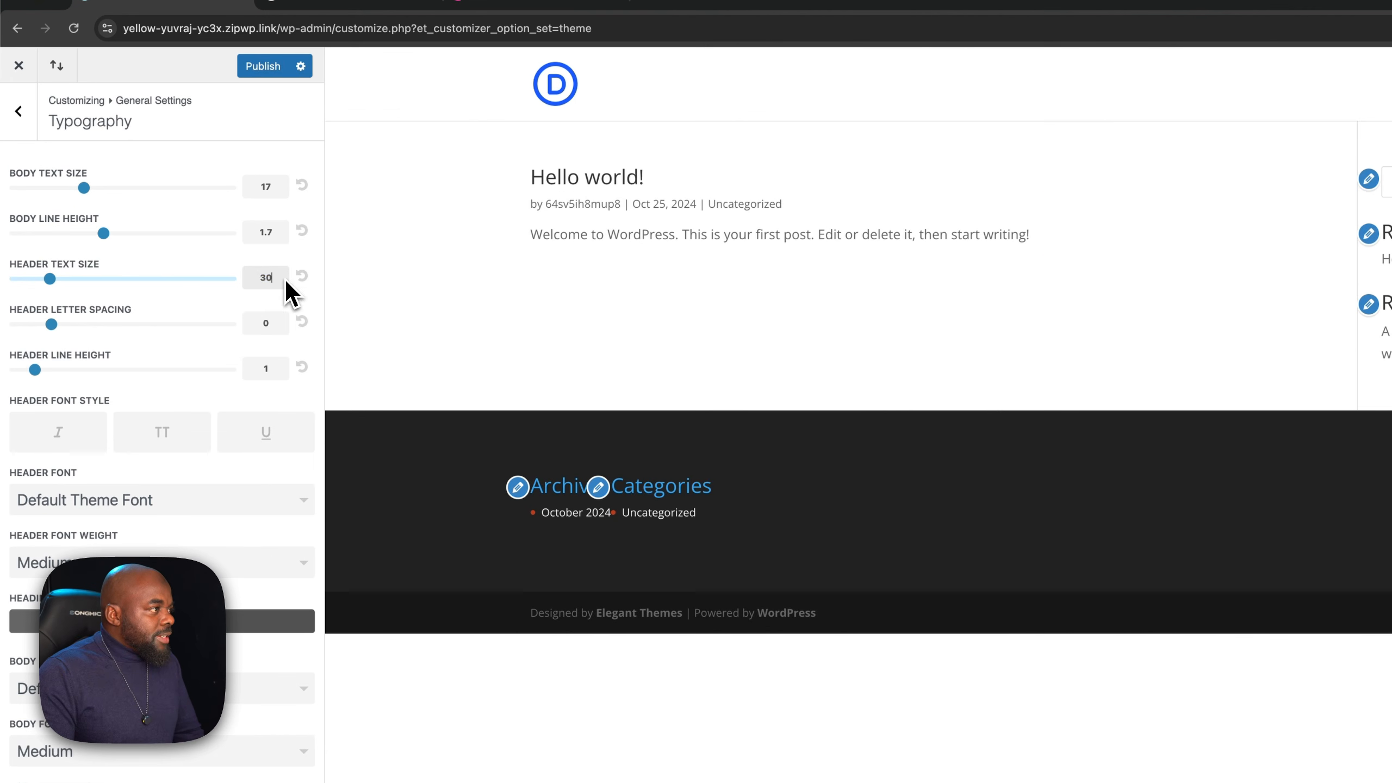
pyautogui.press('BackSpace')
pyautogui.press('BackSpace')
pyautogui.write('44')
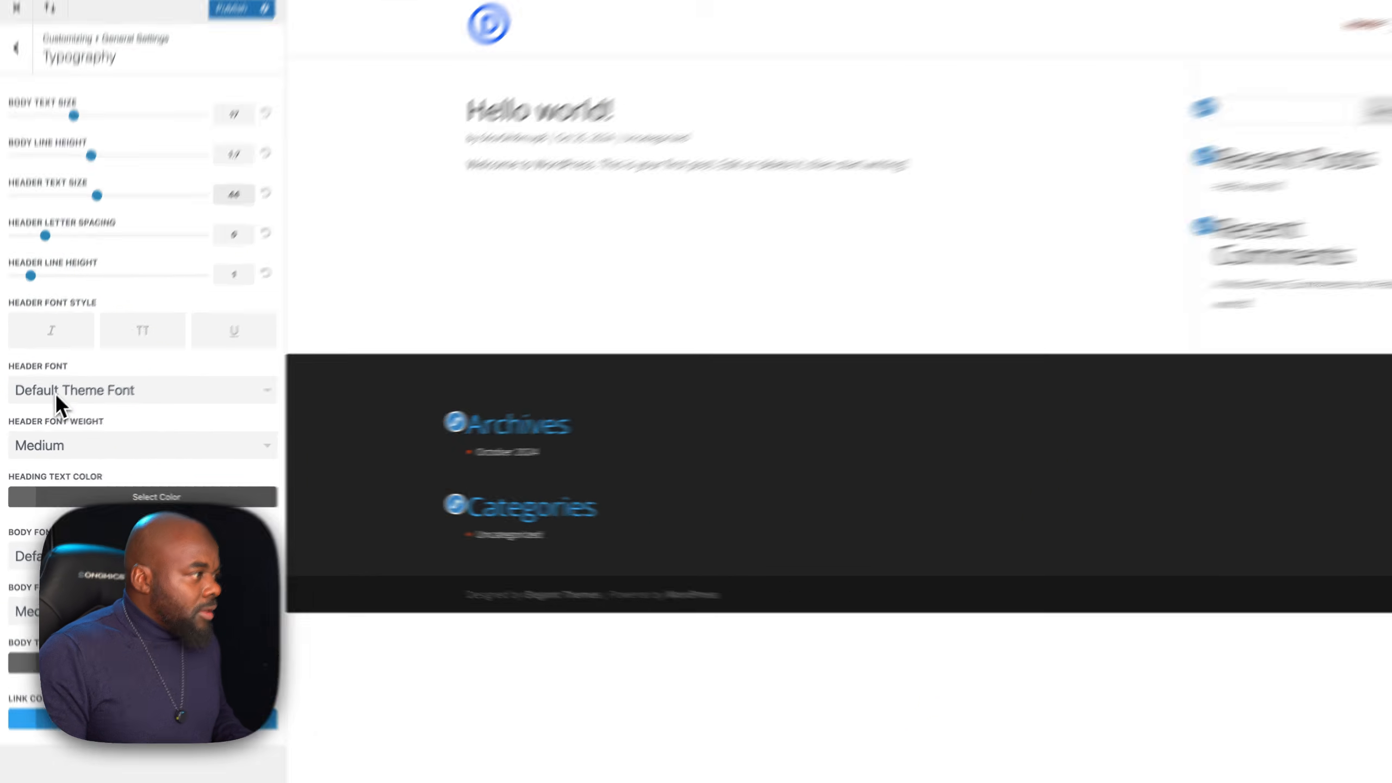
# Set the header font to Poppins with Bold weight
pyautogui.click(57, 393)
pyautogui.scroll(-10, 143, 476)
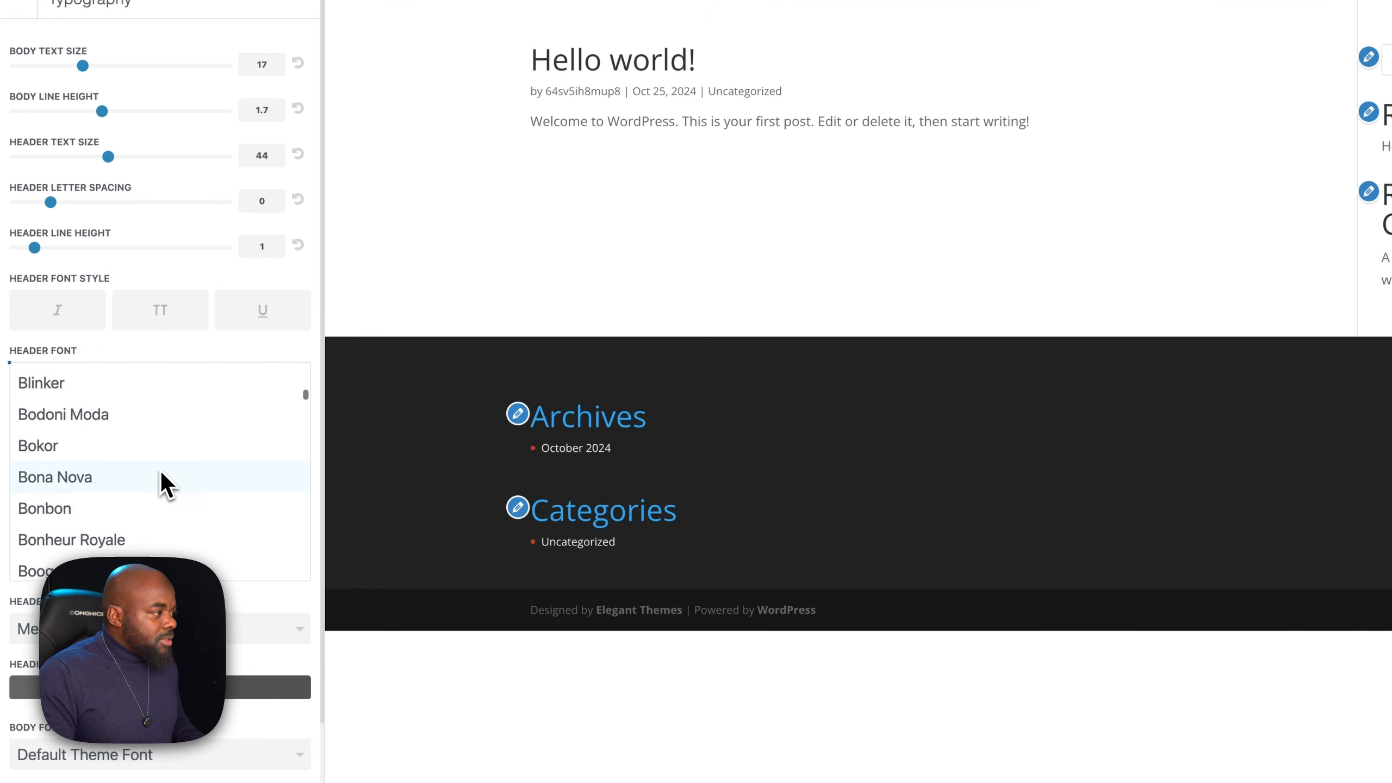
pyautogui.scroll(-20, 161, 471)
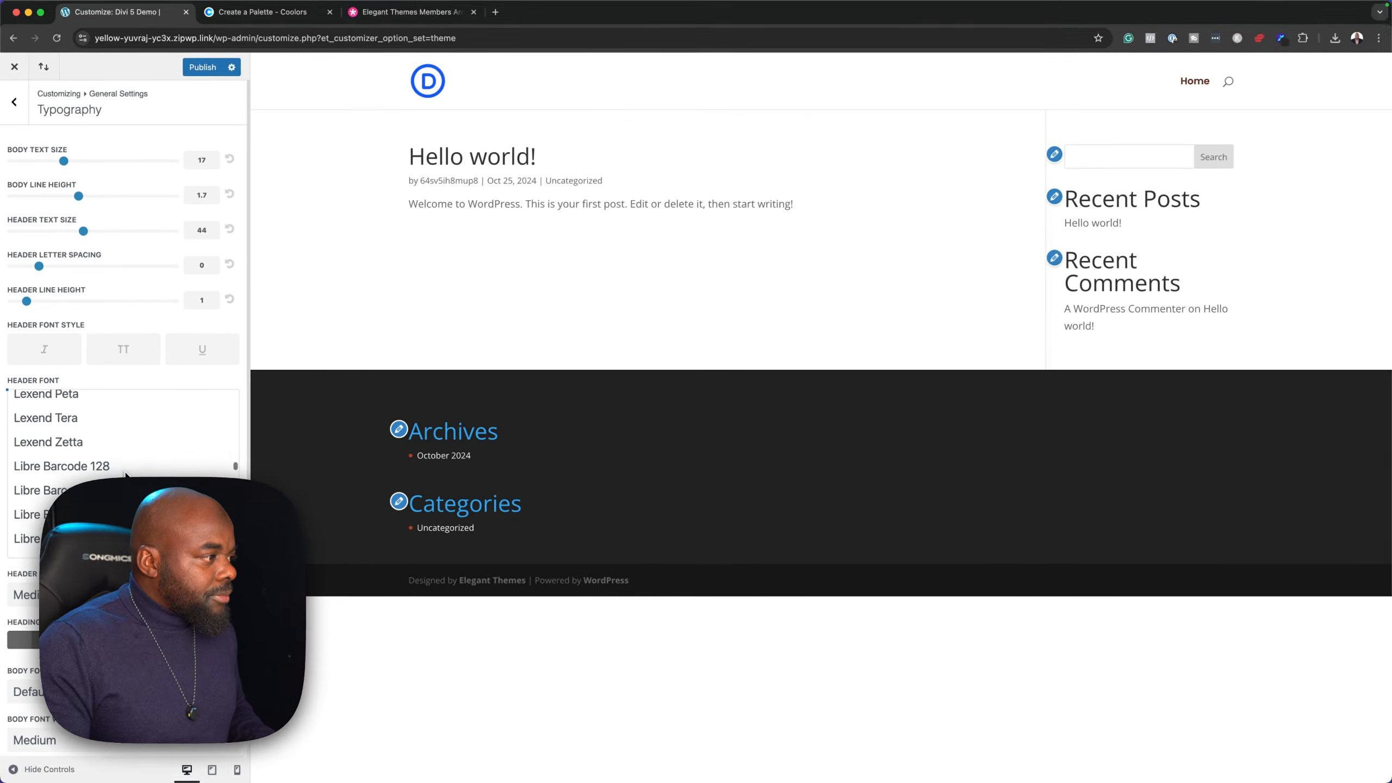
pyautogui.scroll(-20, 126, 473)
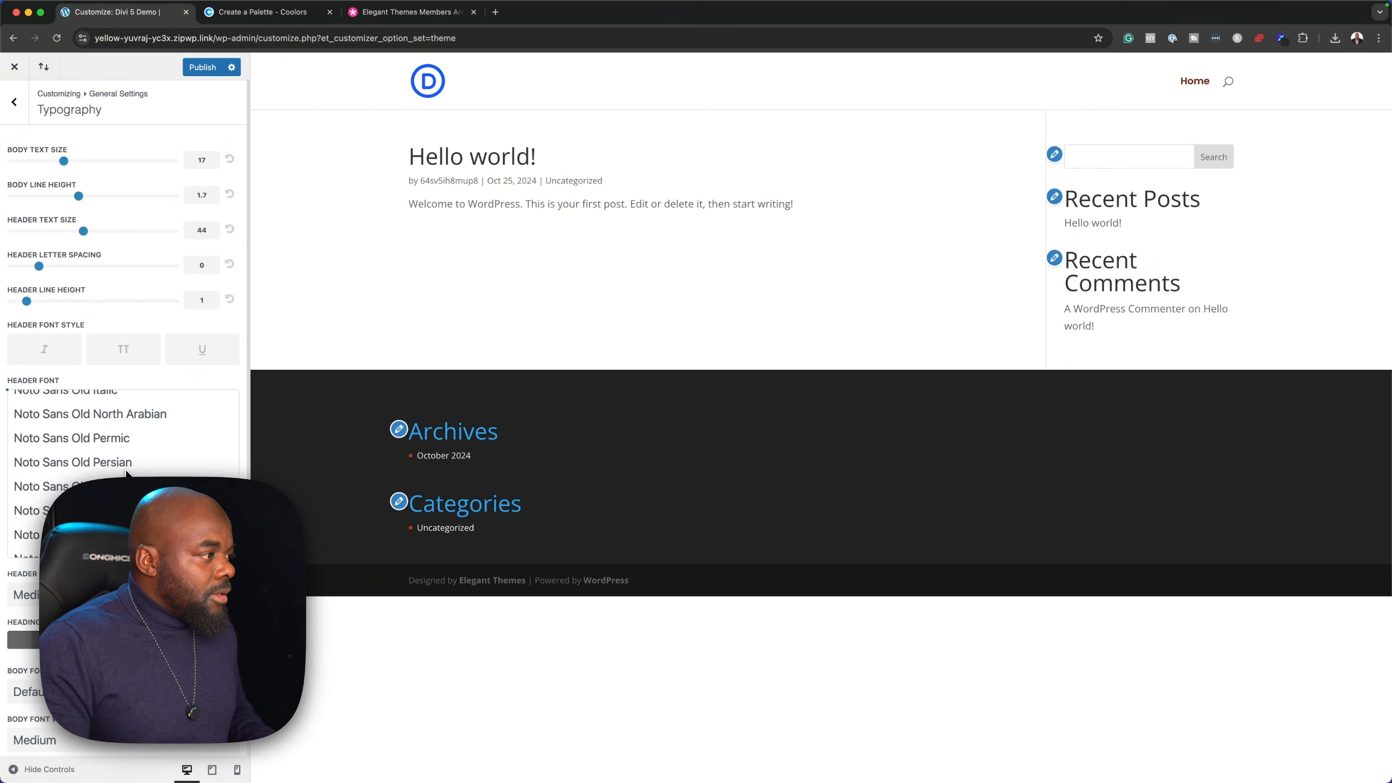
pyautogui.scroll(-20, 126, 473)
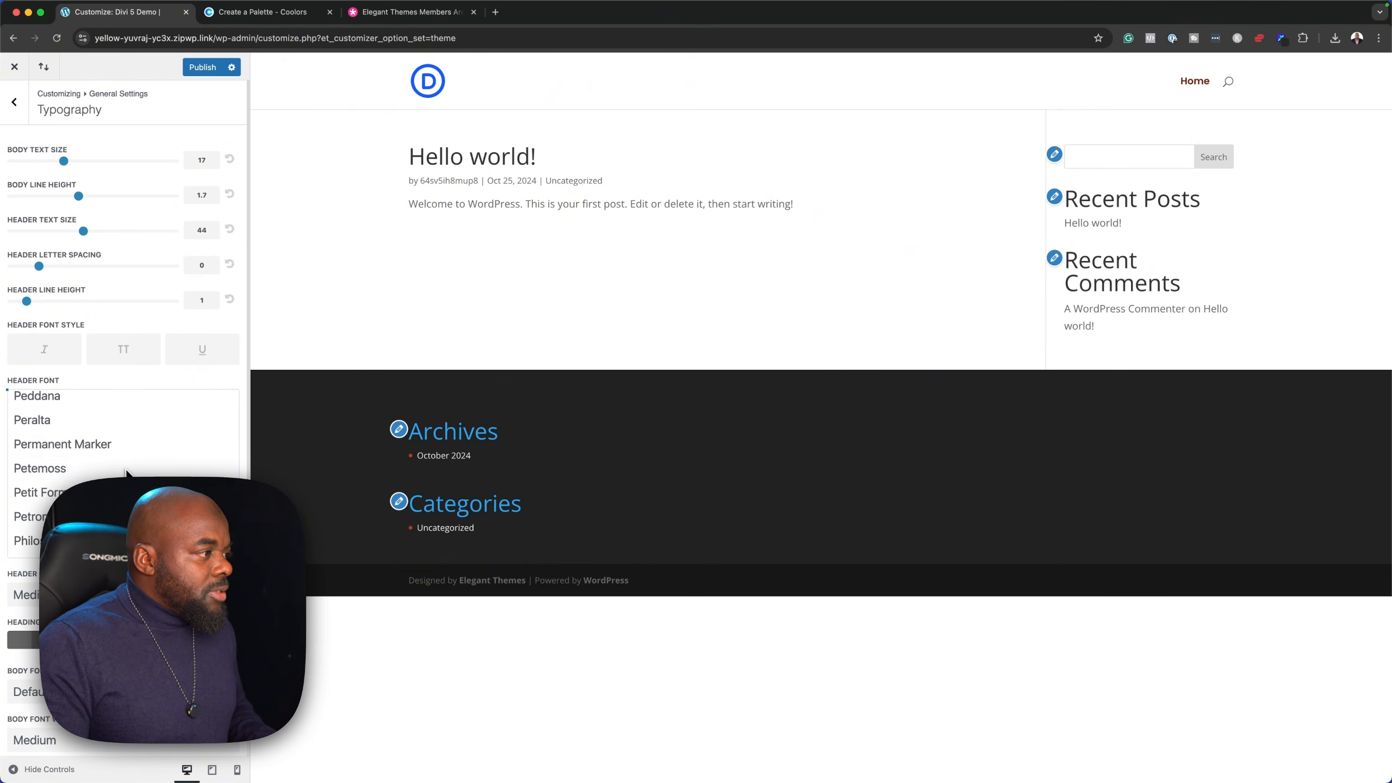
pyautogui.scroll(-5, 126, 473)
pyautogui.scroll(-4, 123, 472)
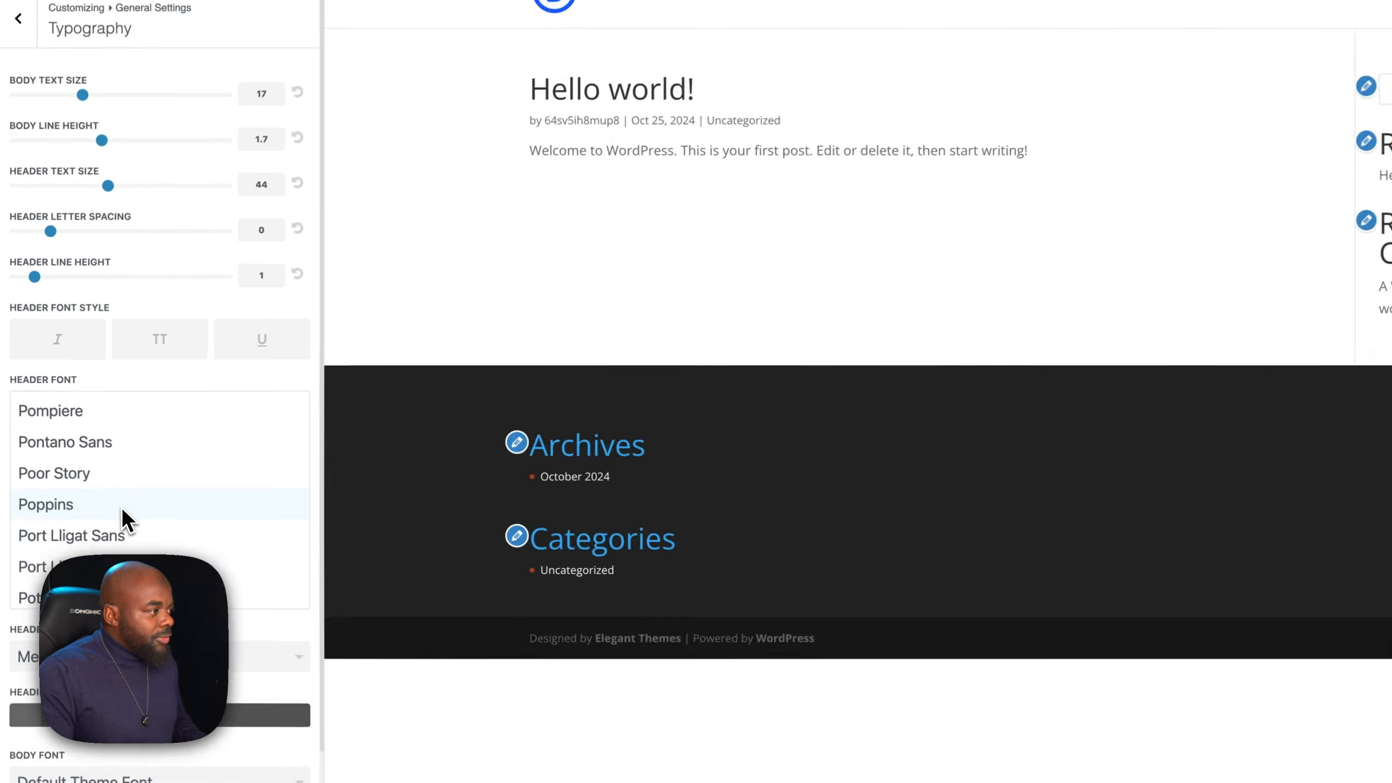
pyautogui.click(125, 476)
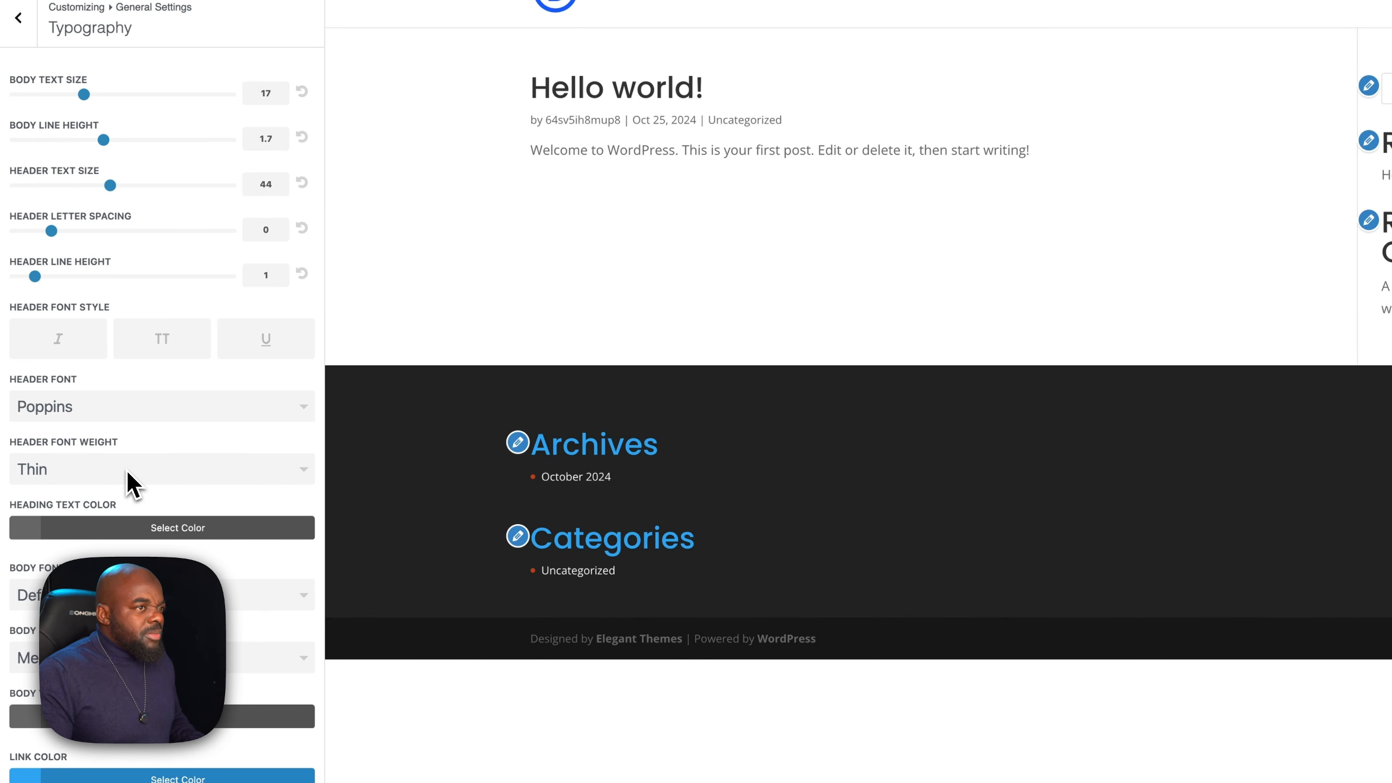
pyautogui.click(111, 475)
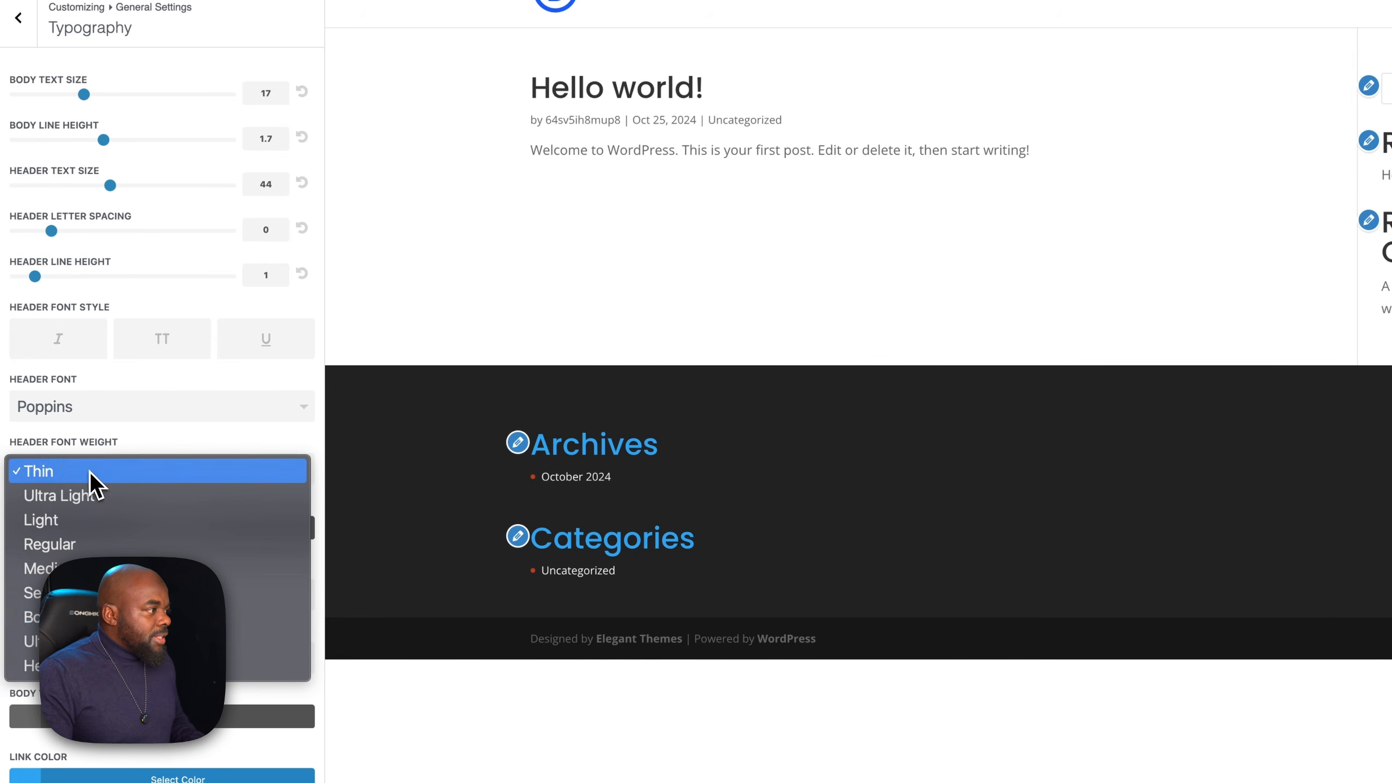
pyautogui.click(110, 617)
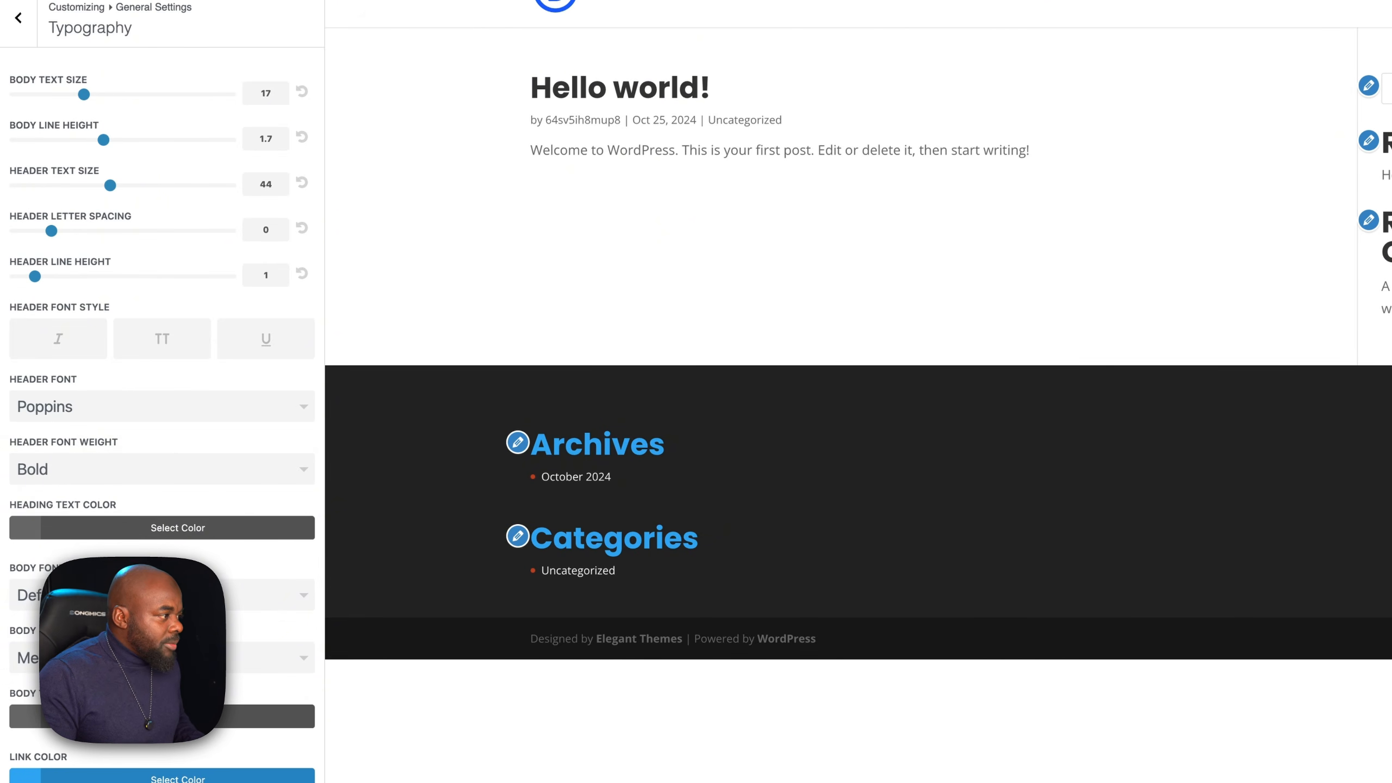
# Choose Poppins as the body font
pyautogui.click(219, 596)
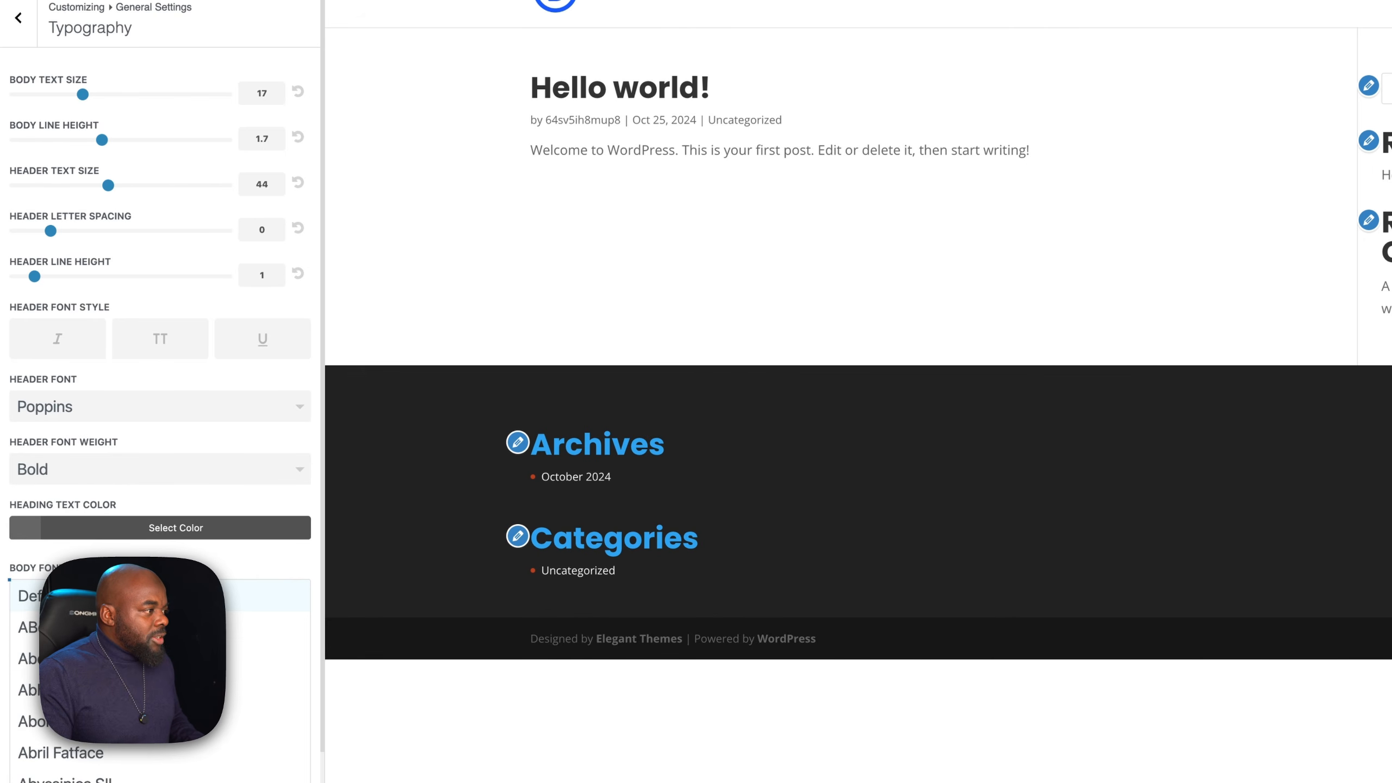
pyautogui.scroll(-20, 221, 694)
pyautogui.scroll(-20, 224, 589)
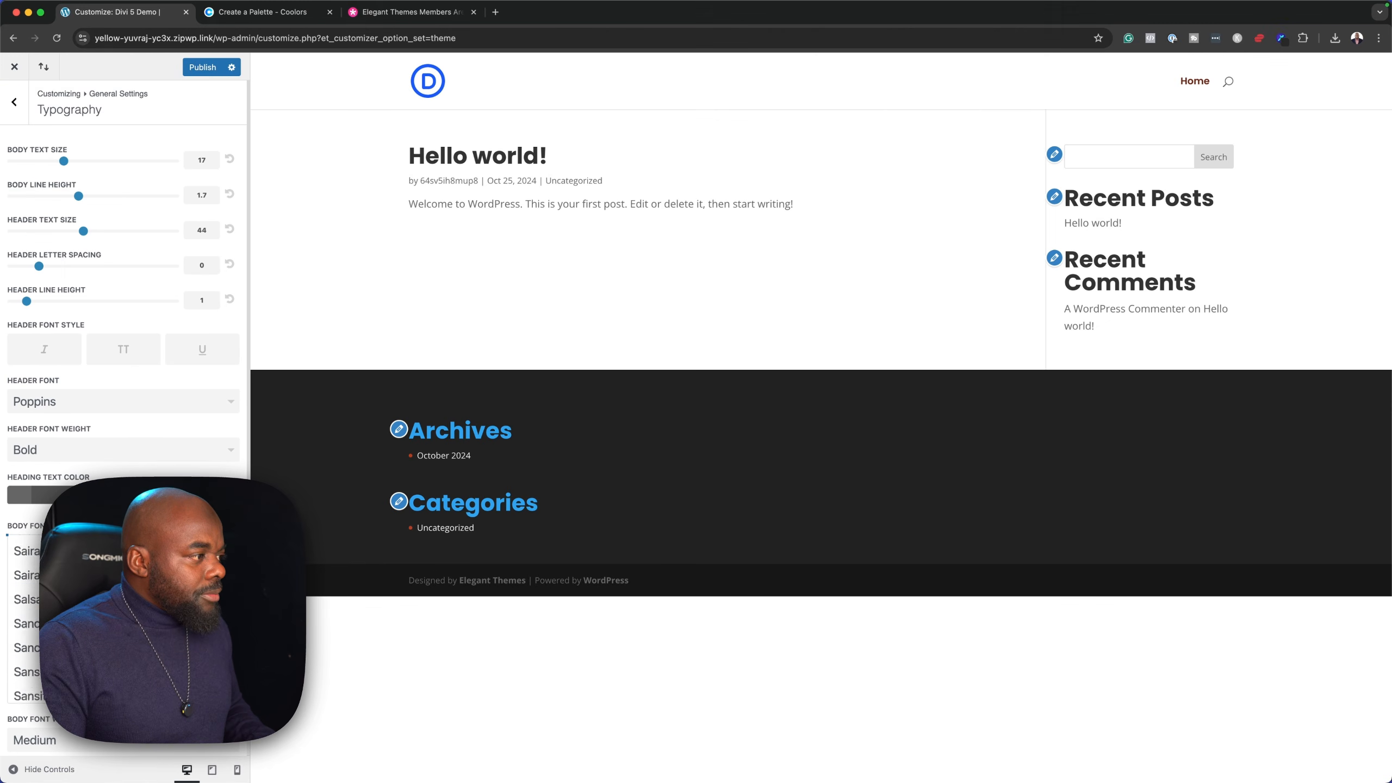
pyautogui.scroll(10, 224, 603)
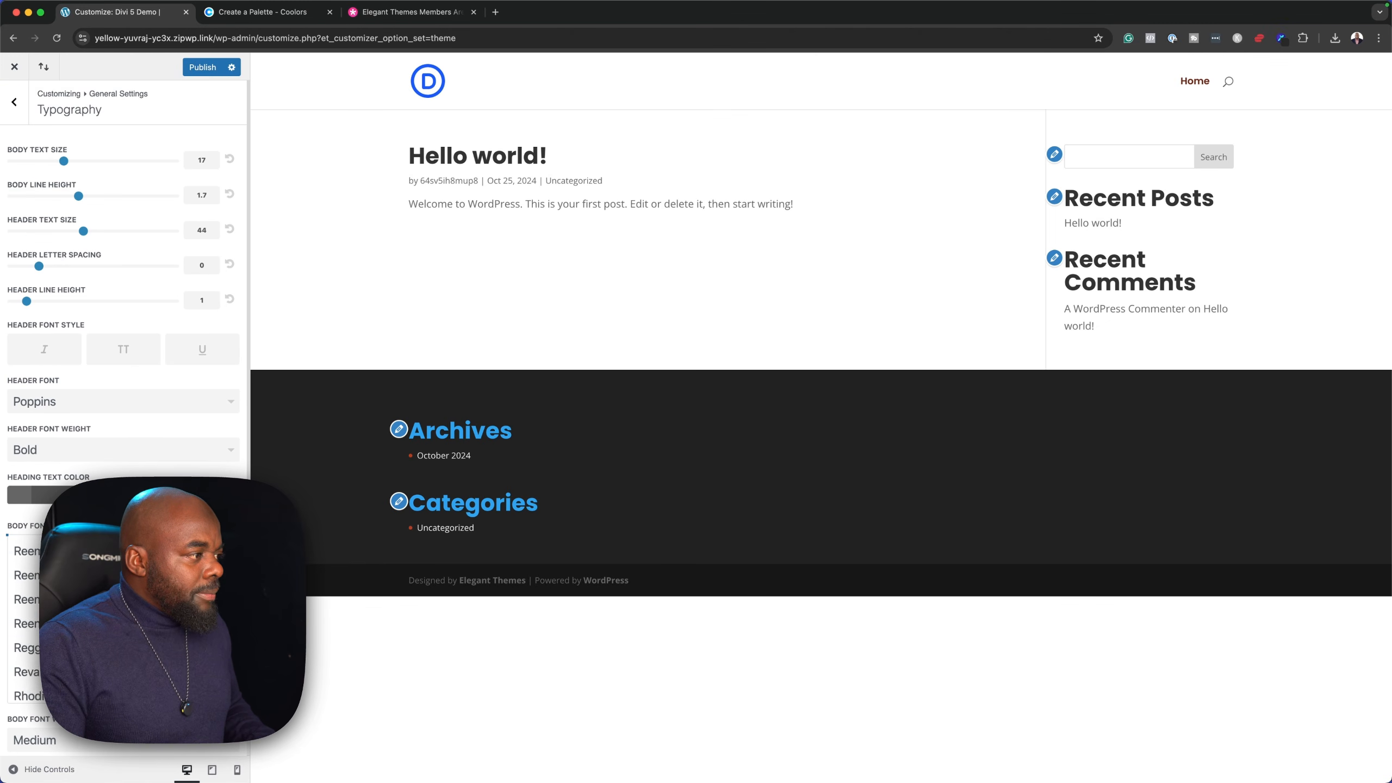
pyautogui.scroll(10, 224, 623)
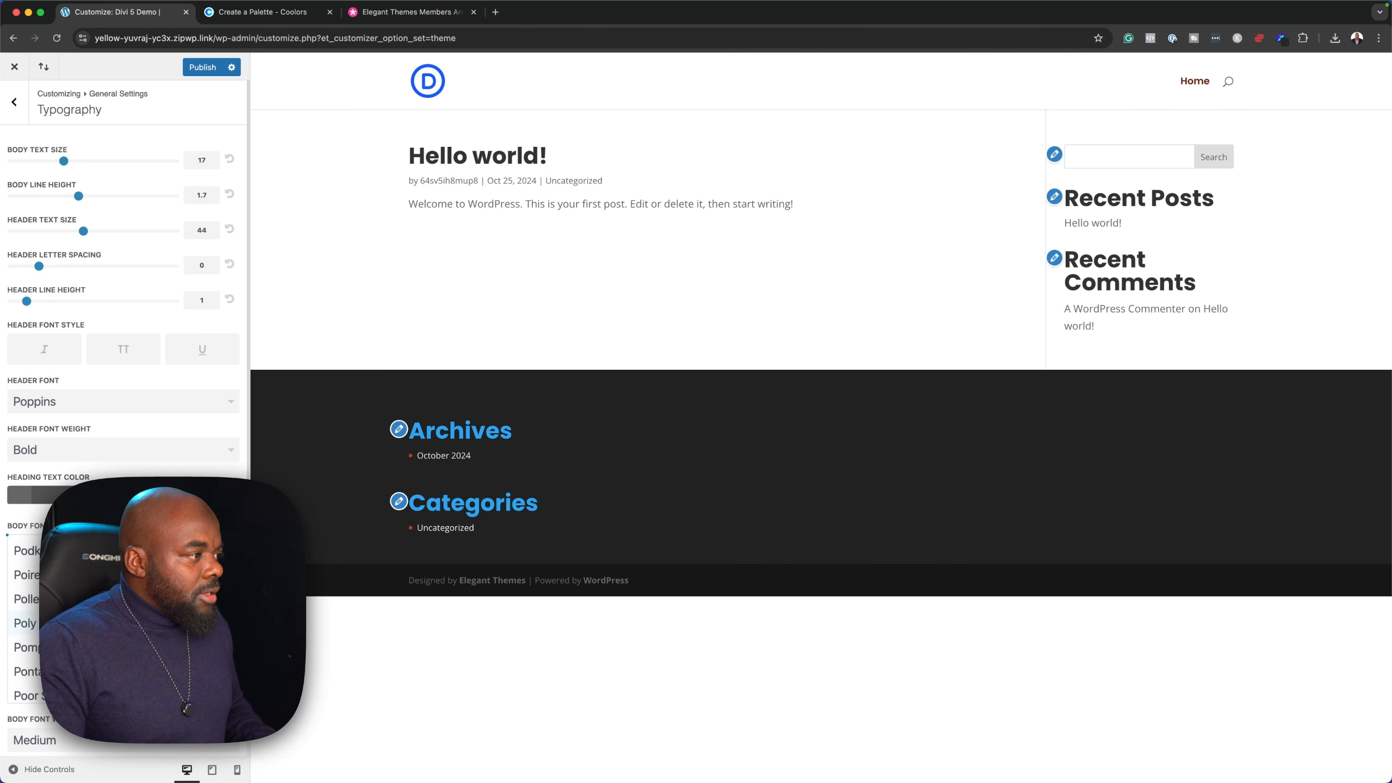
pyautogui.scroll(-3, 121, 613)
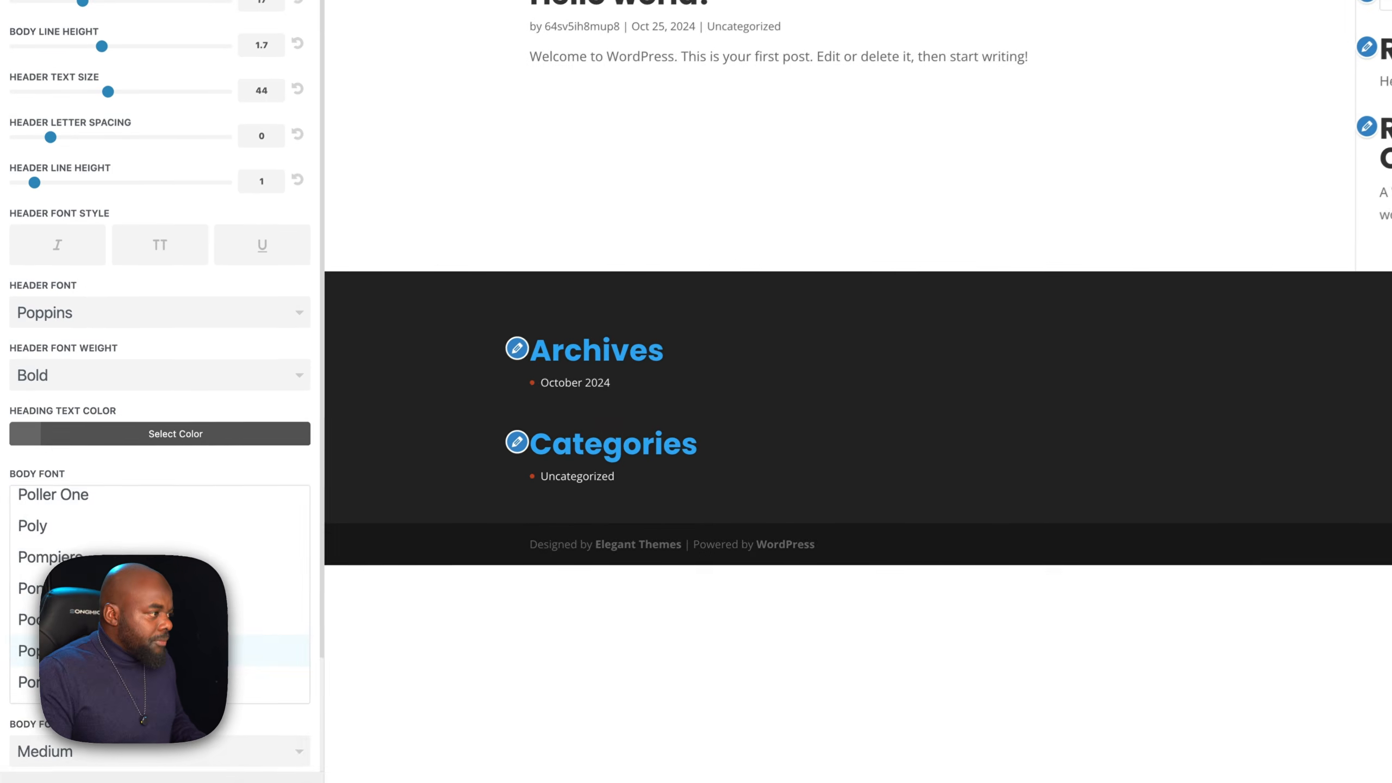
pyautogui.click(110, 662)
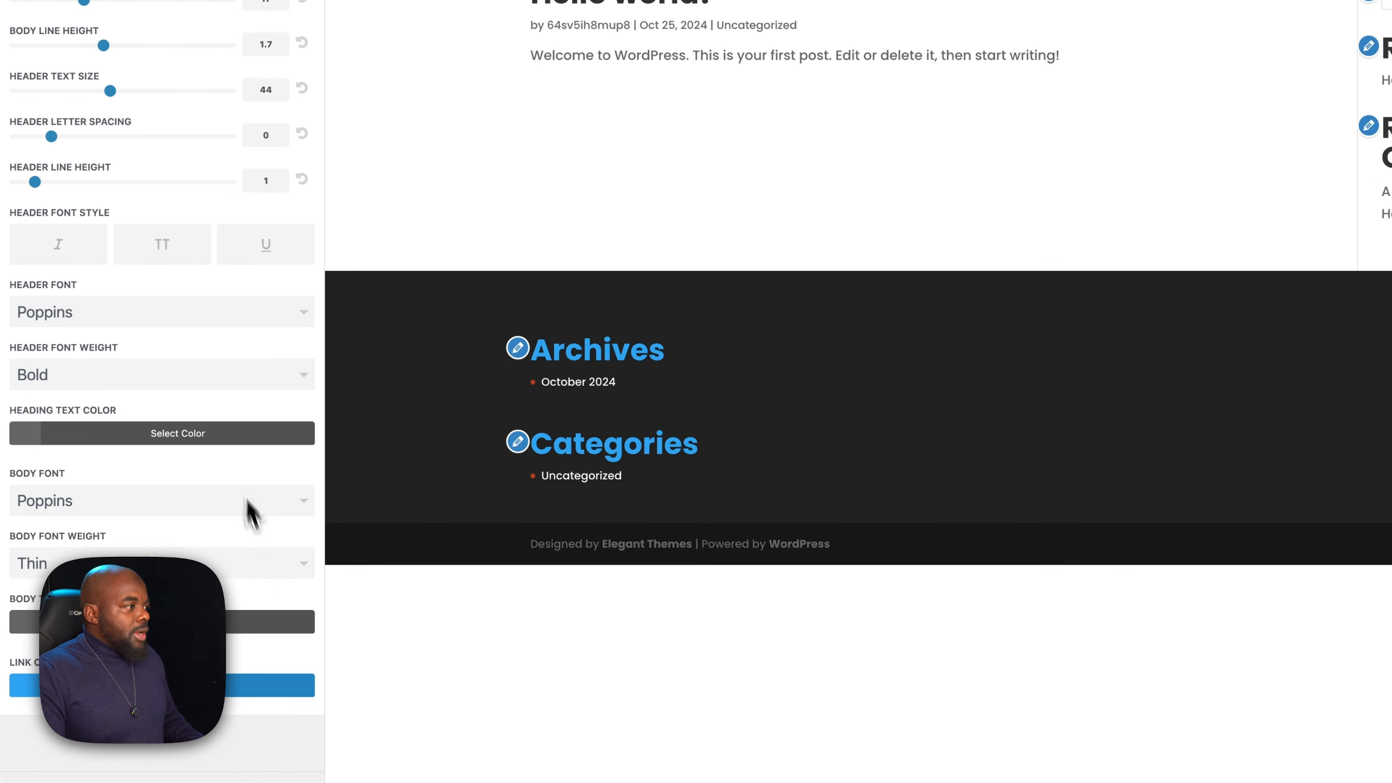
# Set the link colour to dark red #6f2612 and publish the changes
pyautogui.click(30, 682)
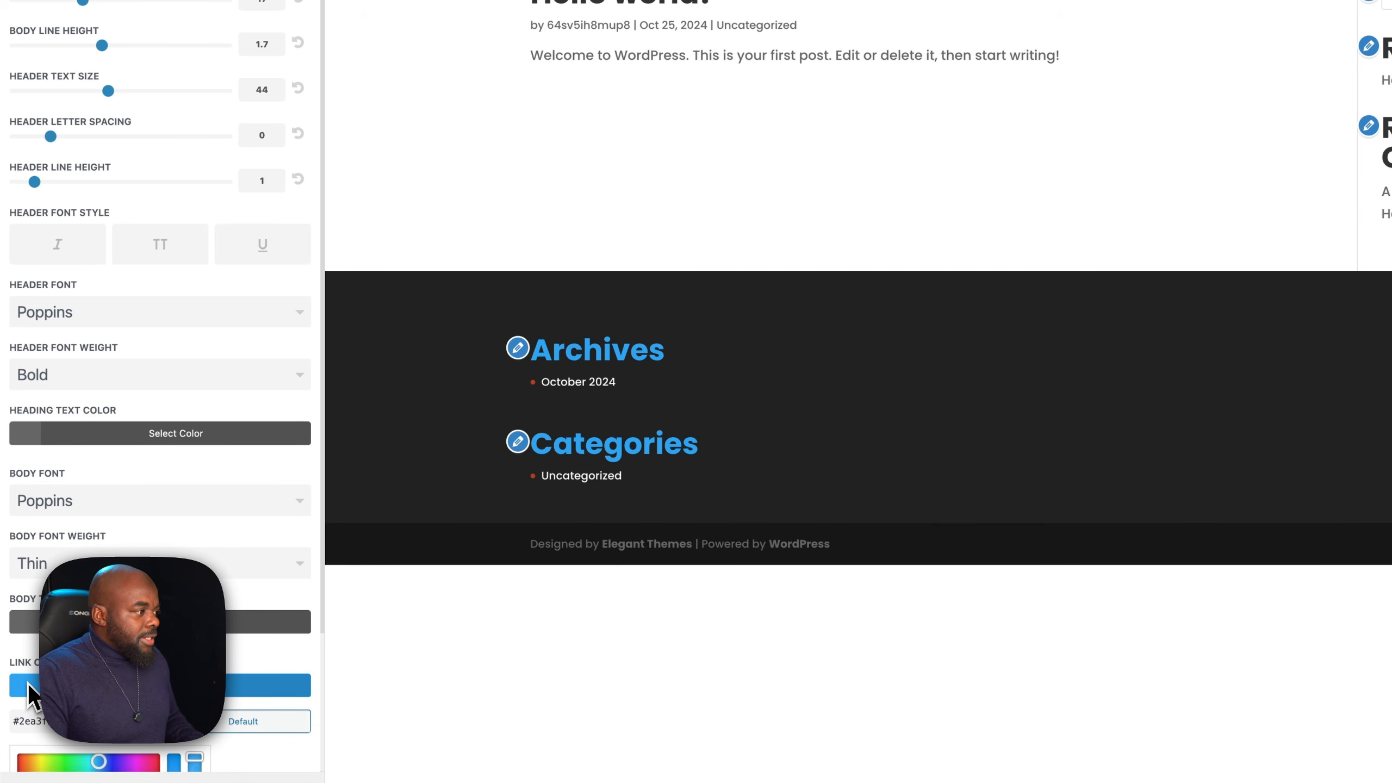
pyautogui.scroll(-3, 203, 729)
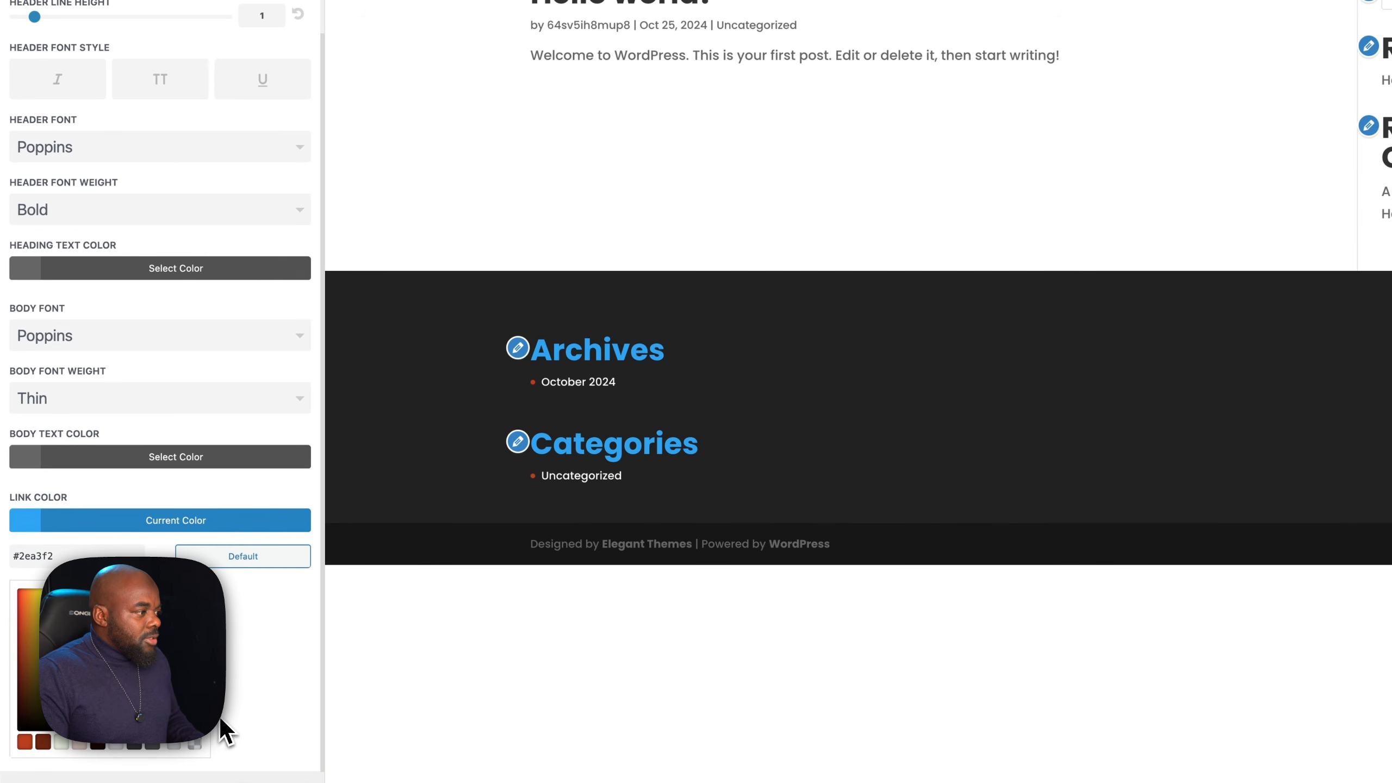
pyautogui.click(44, 742)
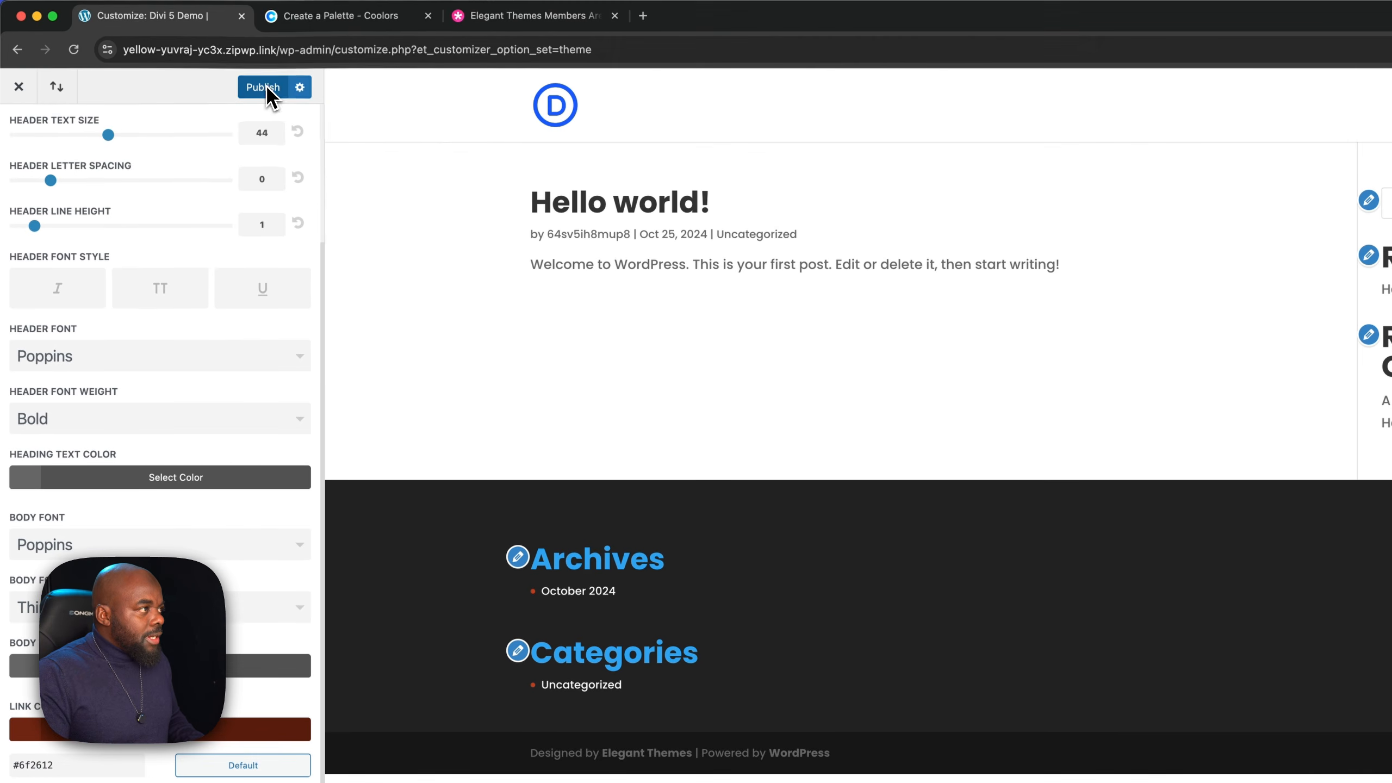
pyautogui.click(266, 87)
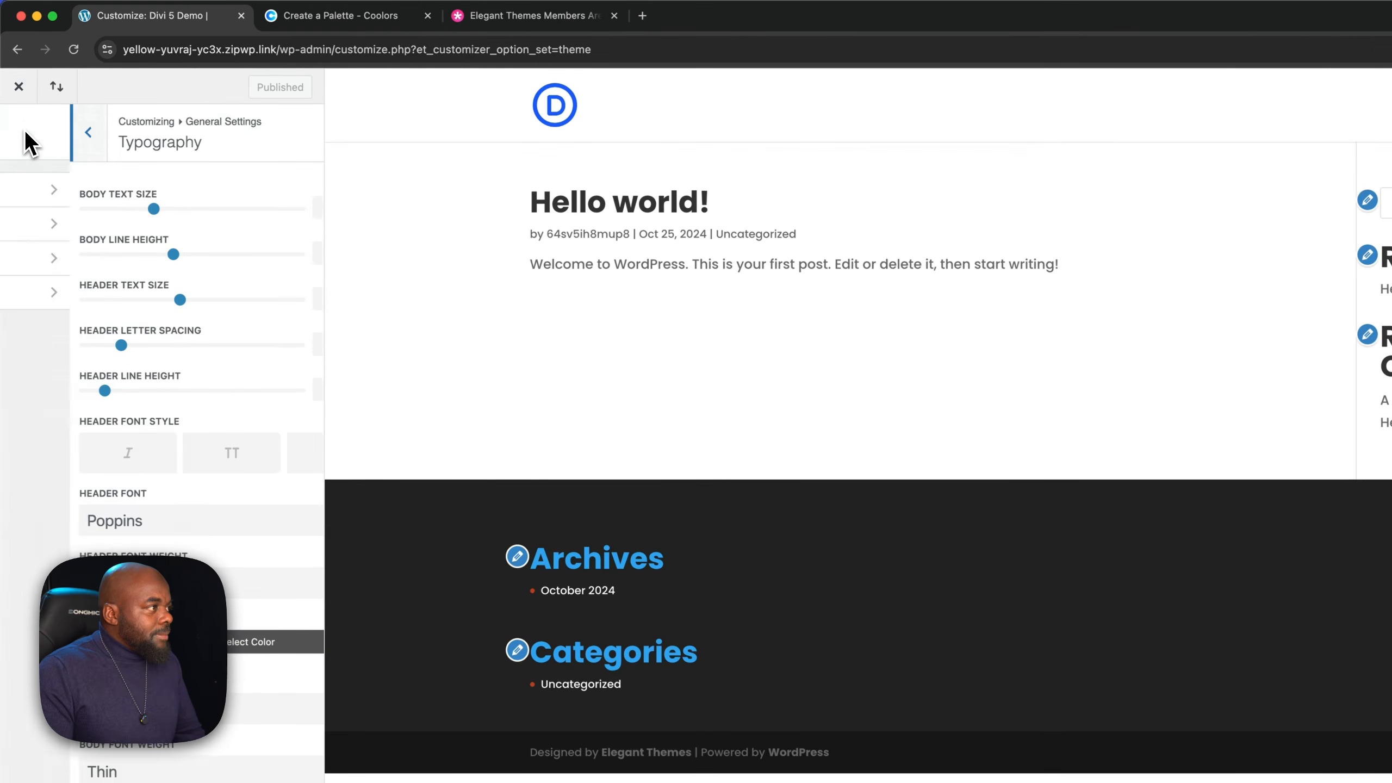
# Back out of Typography to the top-level Customizer sections and open Additional CSS
pyautogui.click(19, 106)
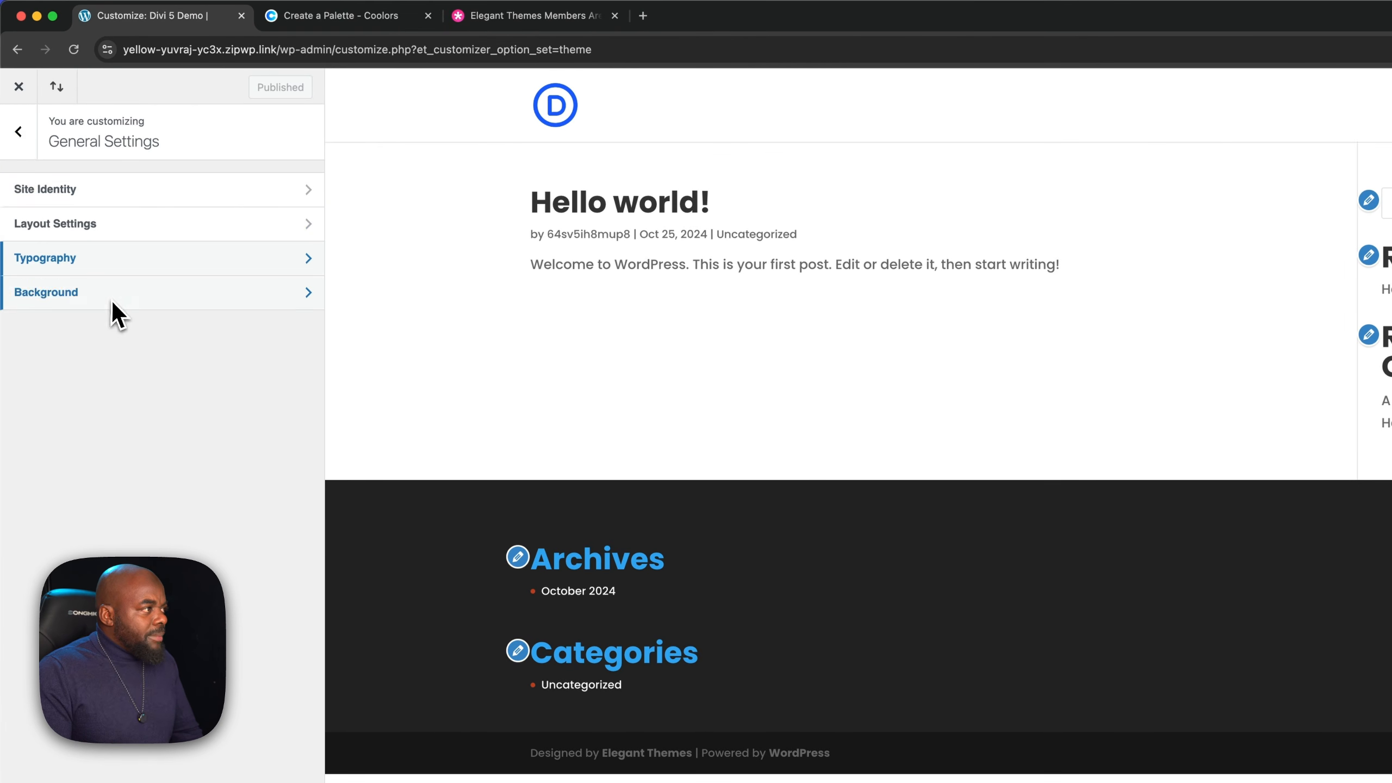
pyautogui.click(19, 134)
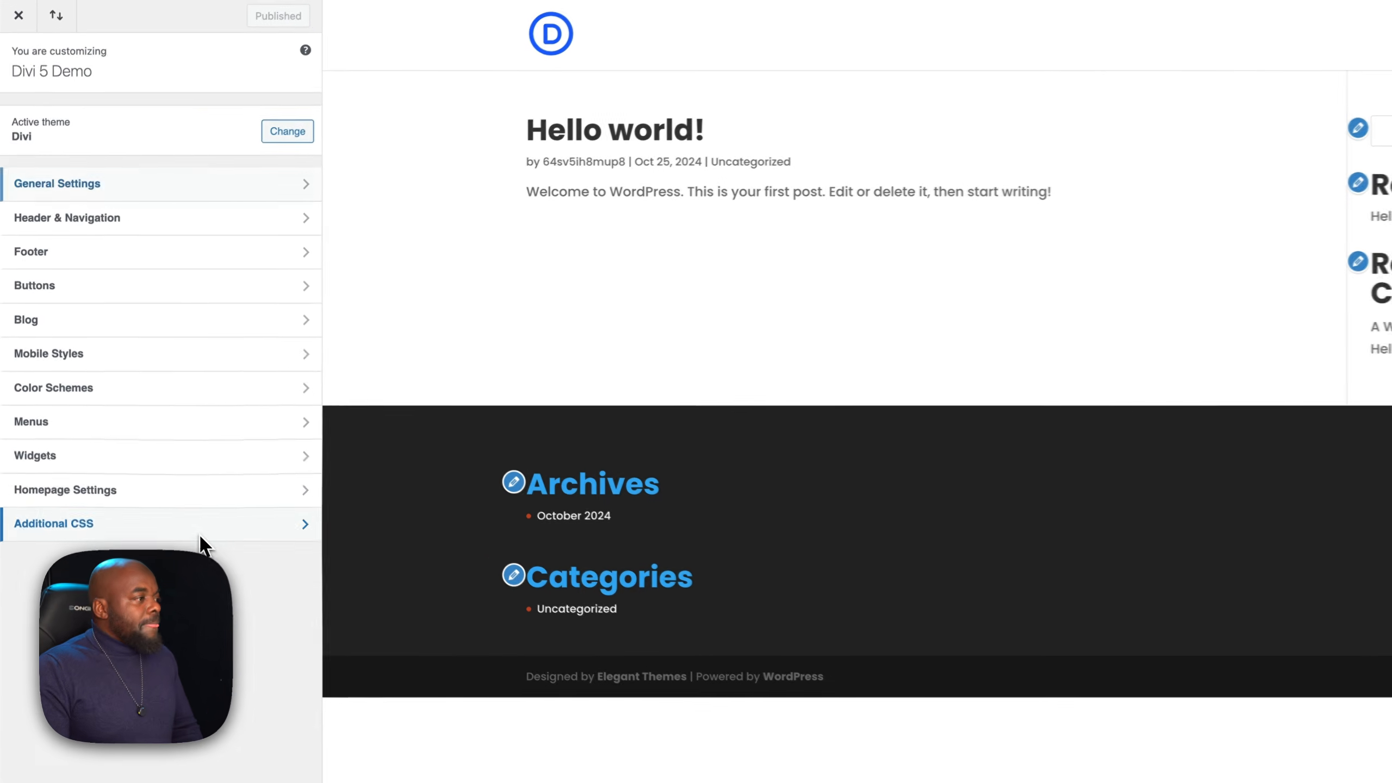
pyautogui.click(157, 466)
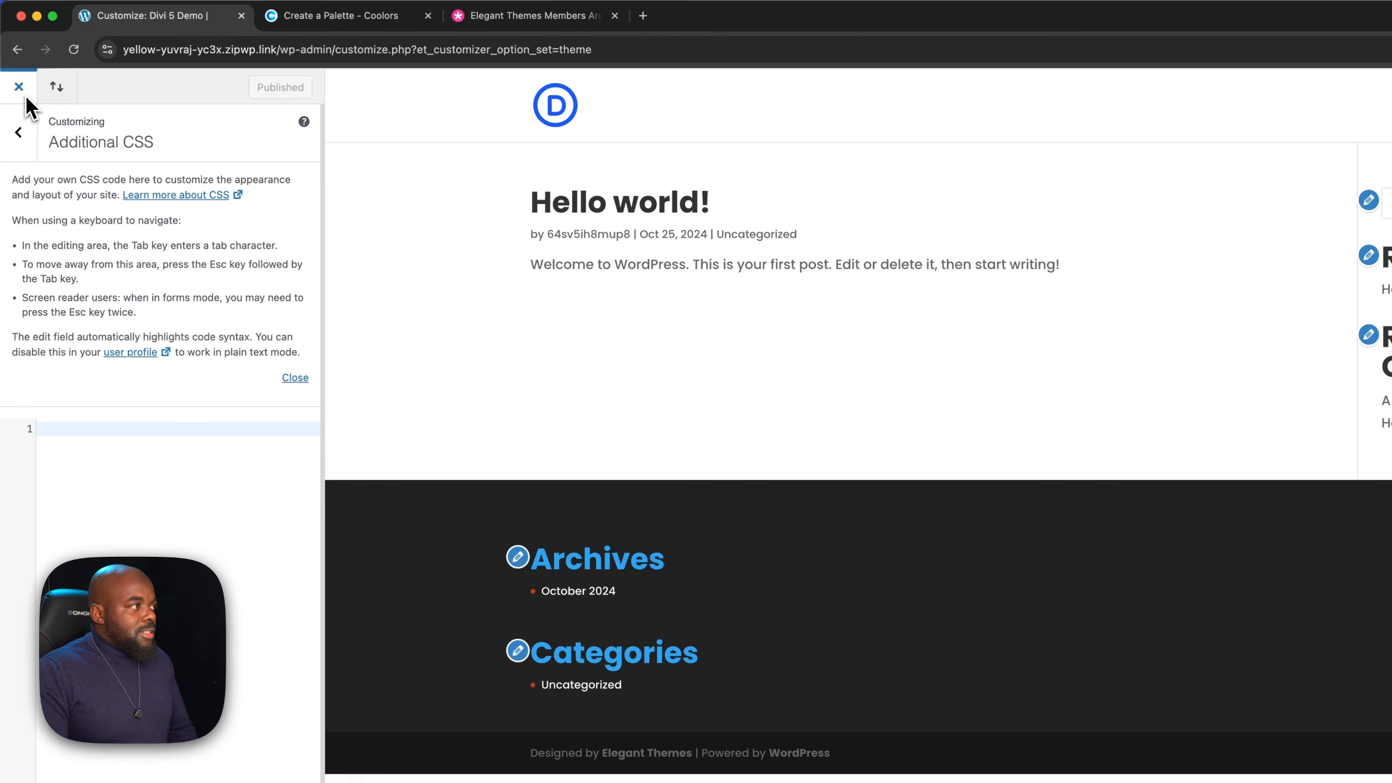
# Close the Customizer and go to Pages > All Pages
pyautogui.click(24, 93)
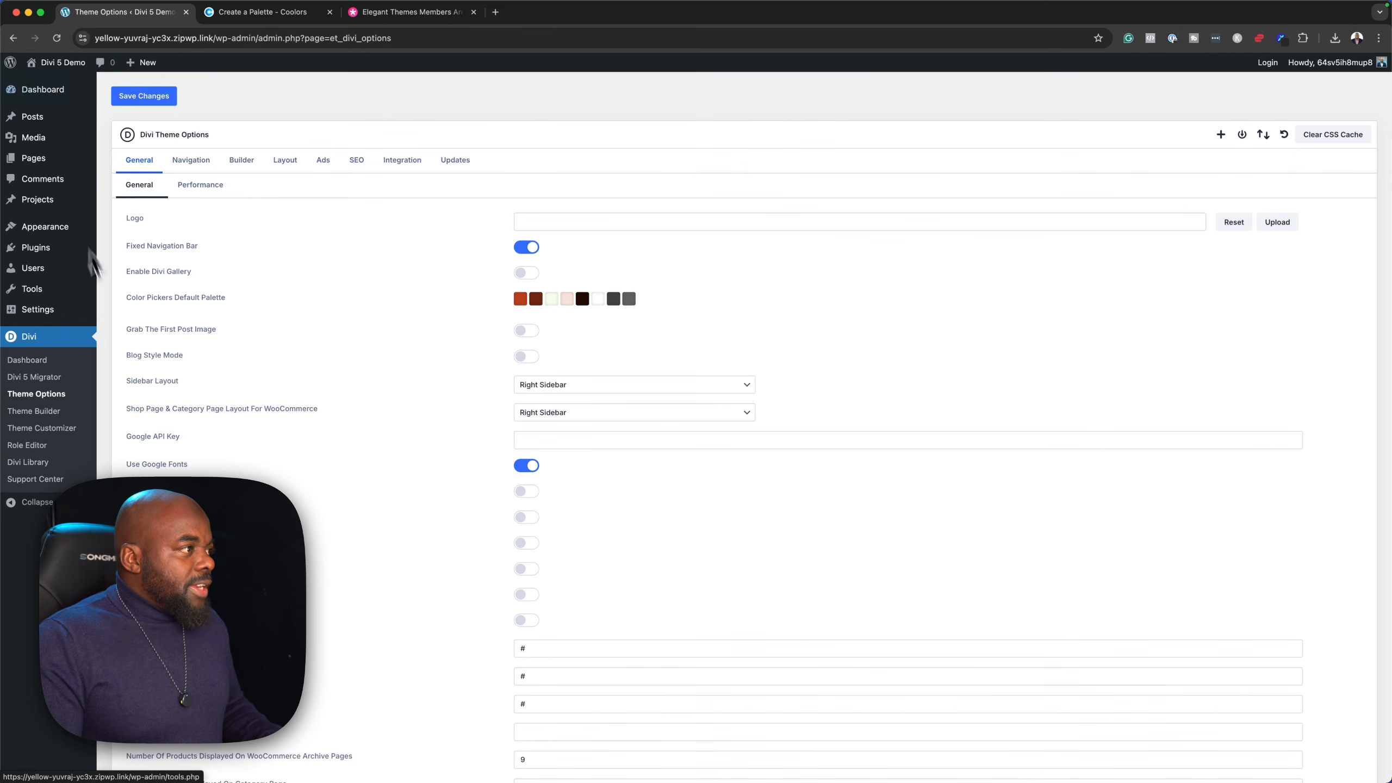
pyautogui.moveTo(64, 318)
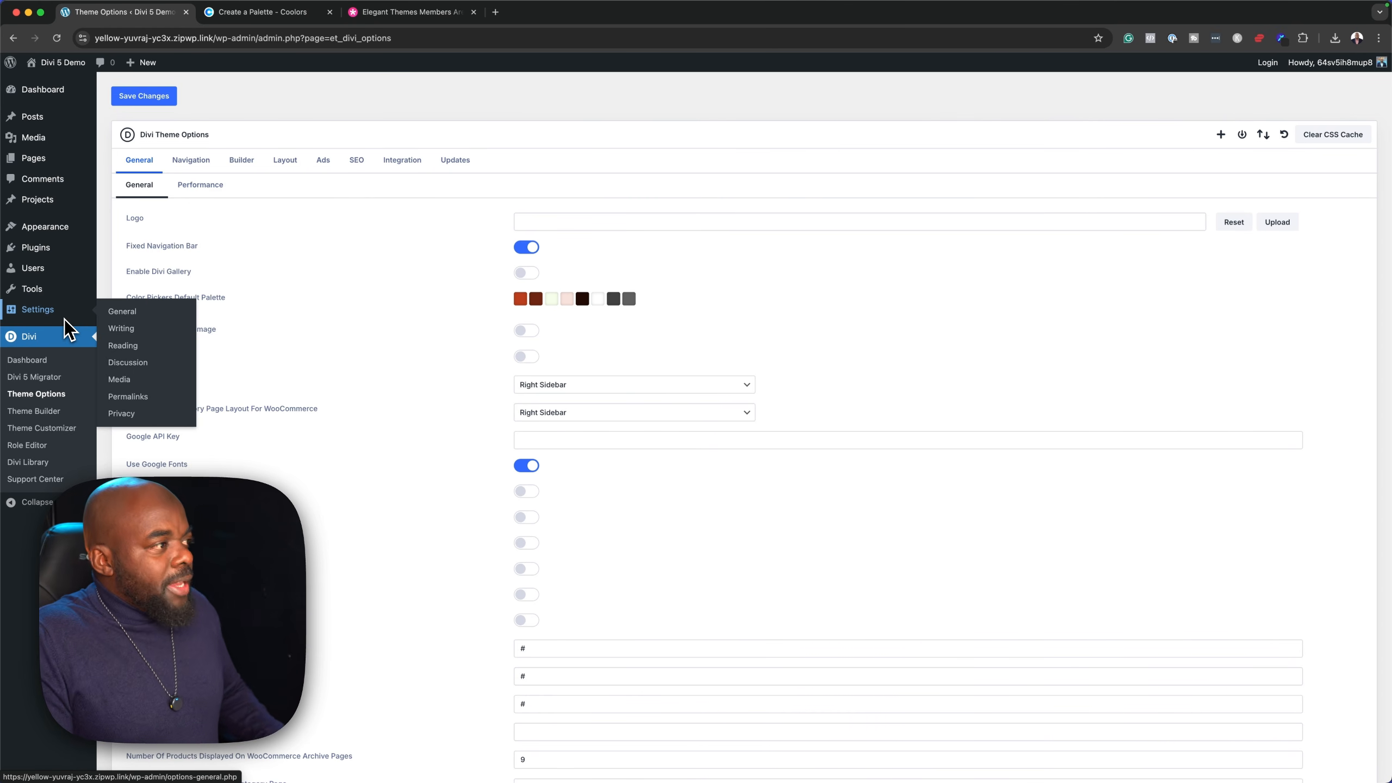
pyautogui.moveTo(65, 238)
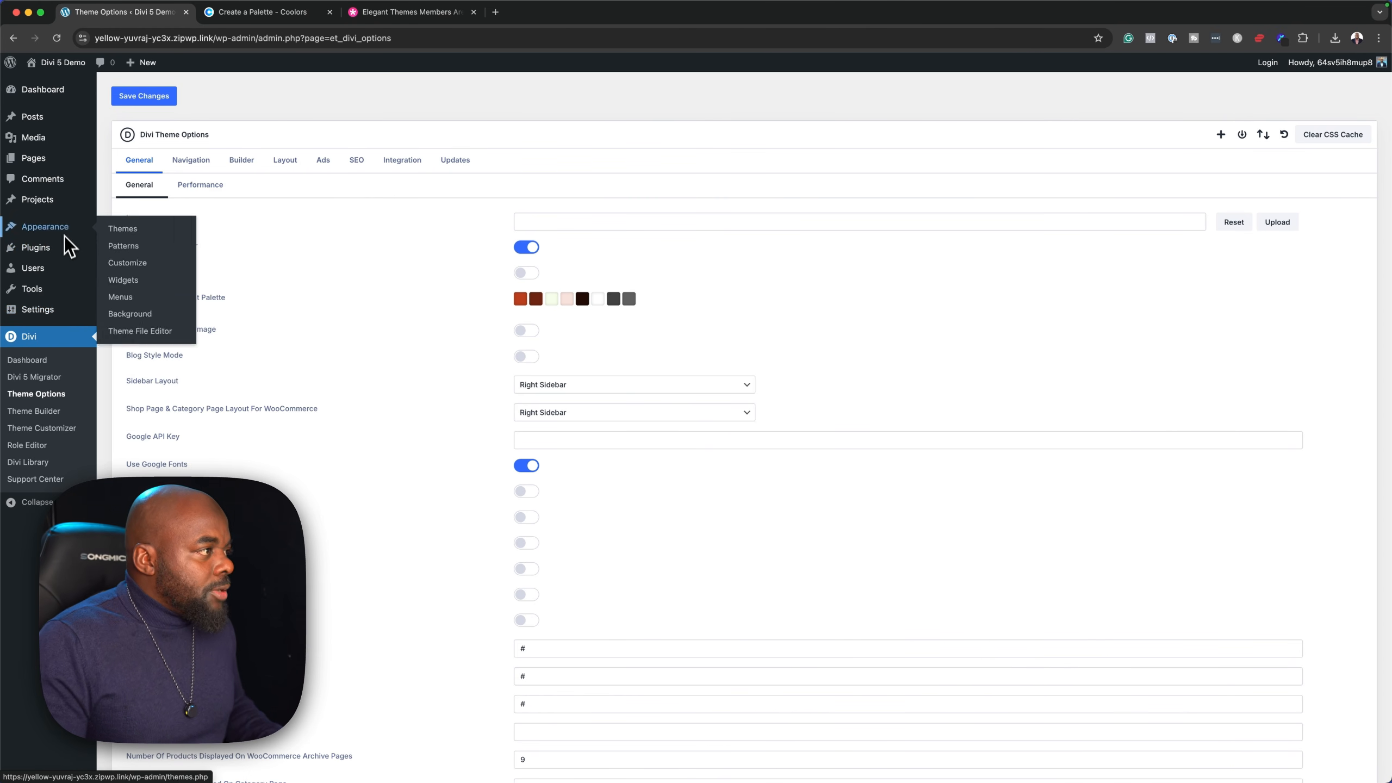
pyautogui.moveTo(61, 165)
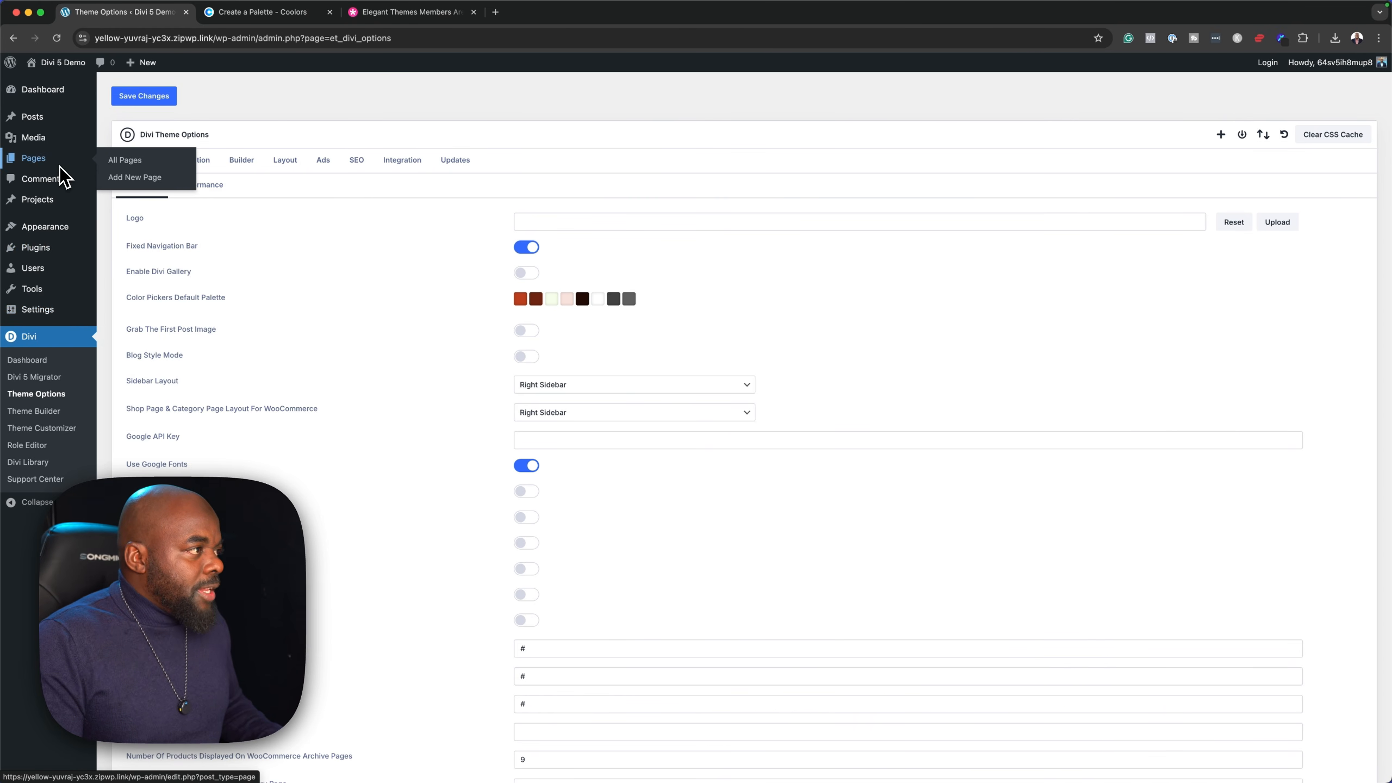
pyautogui.click(126, 162)
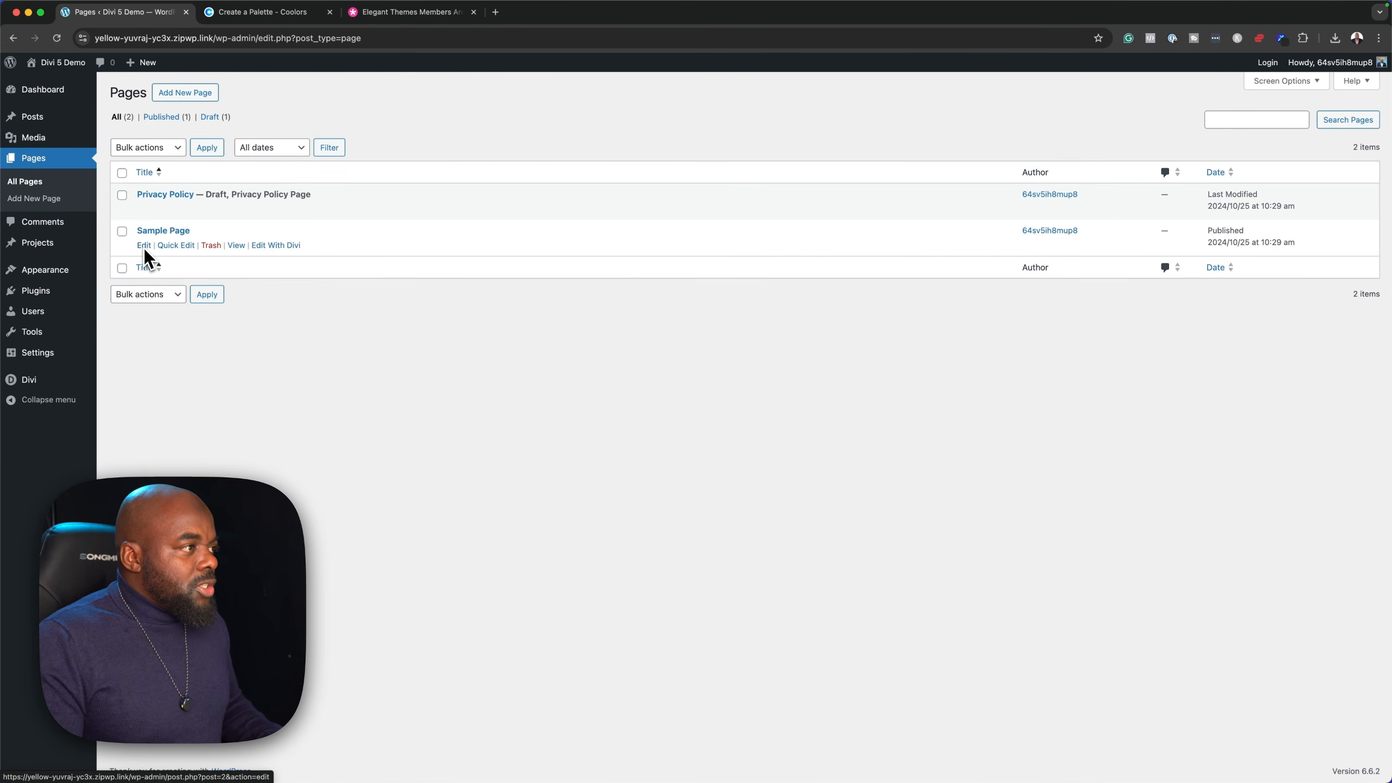
# Open Sample Page in the block editor and retitle it Home
pyautogui.click(144, 246)
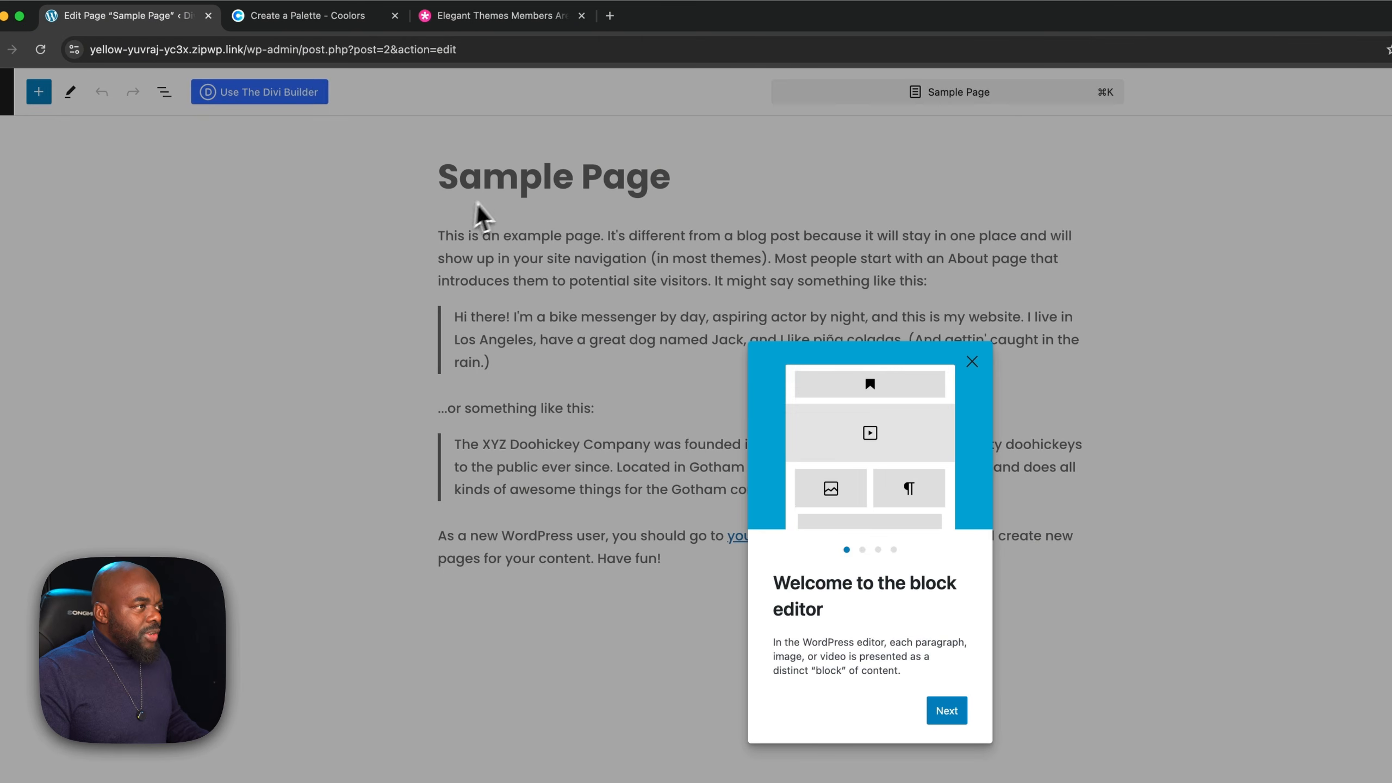
pyautogui.click(504, 186)
pyautogui.doubleClick(503, 185)
pyautogui.click(502, 185)
pyautogui.tripleClick(502, 185)
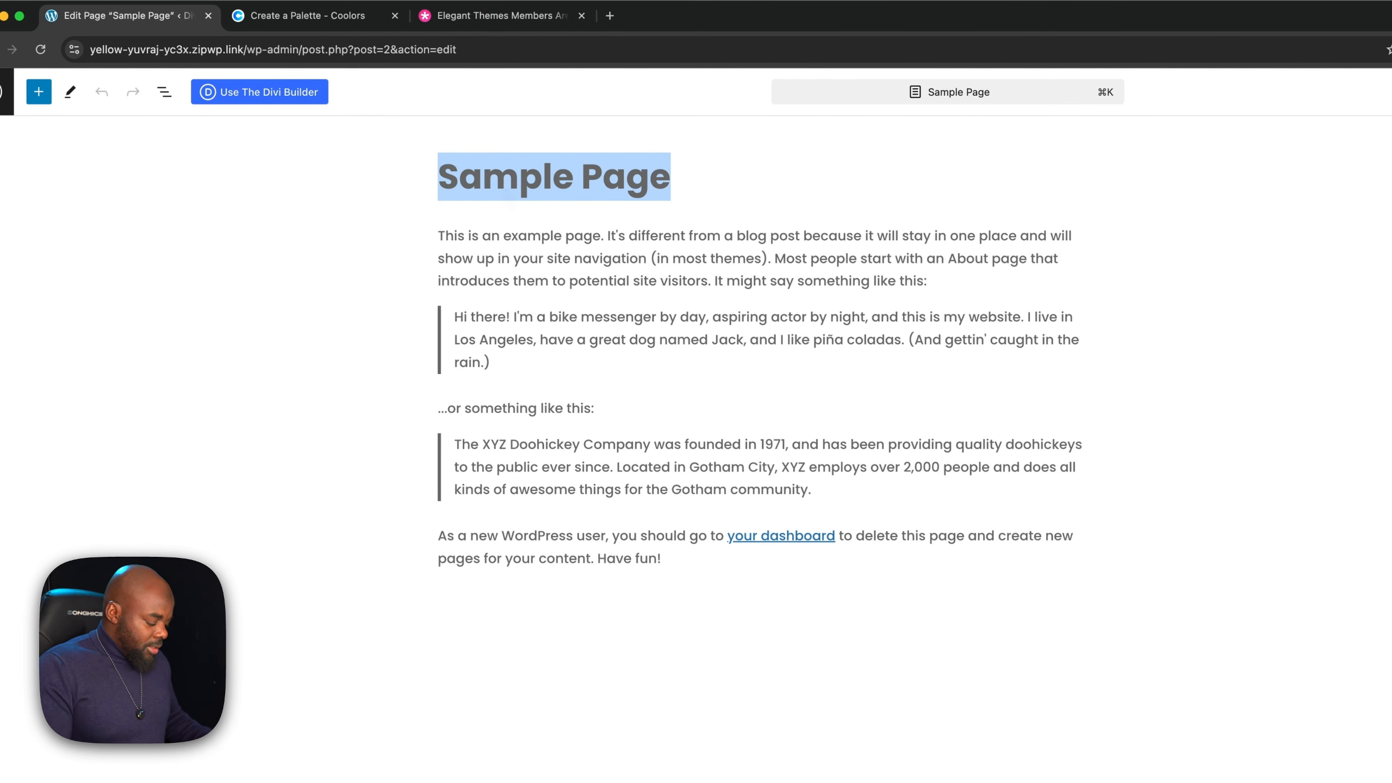
pyautogui.write('Home')
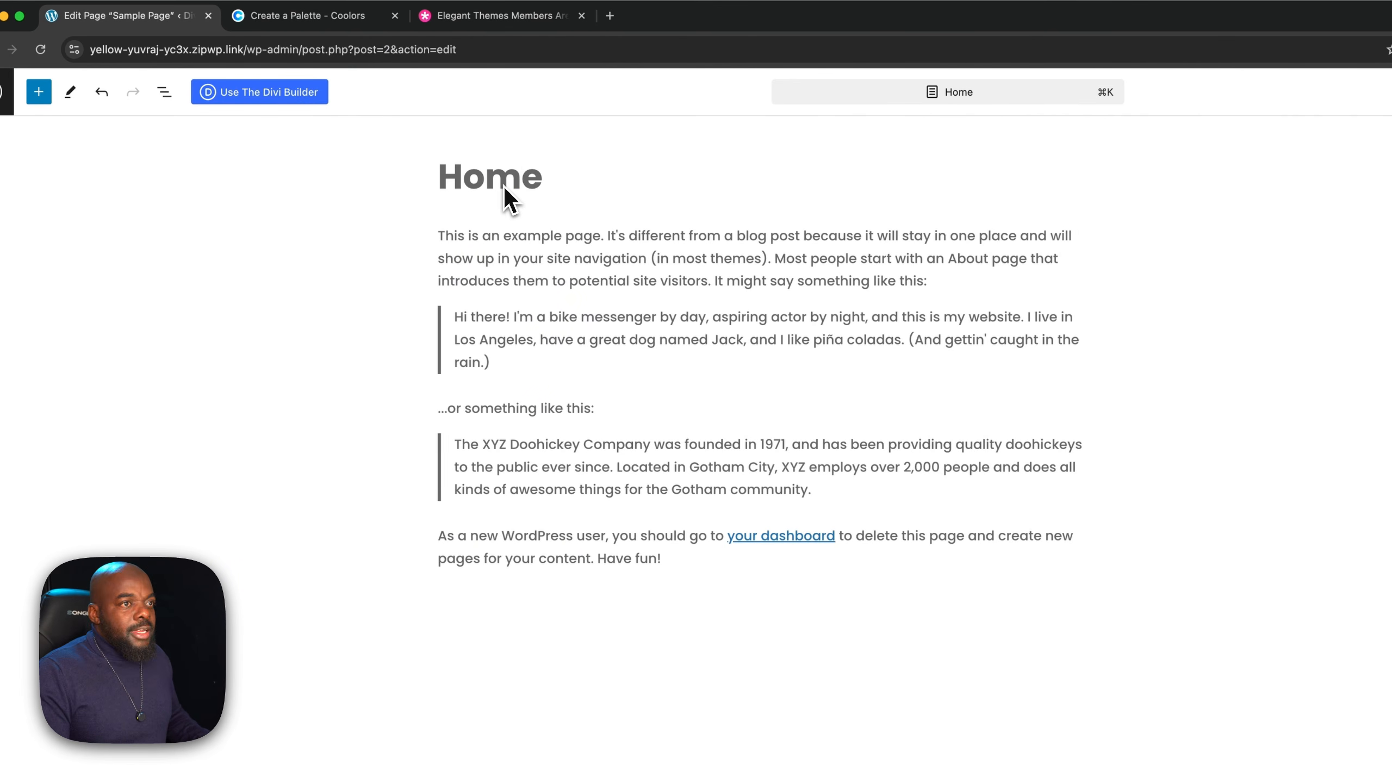
# Change the page slug to 'home', save, and return to the pages list
pyautogui.click(1290, 378)
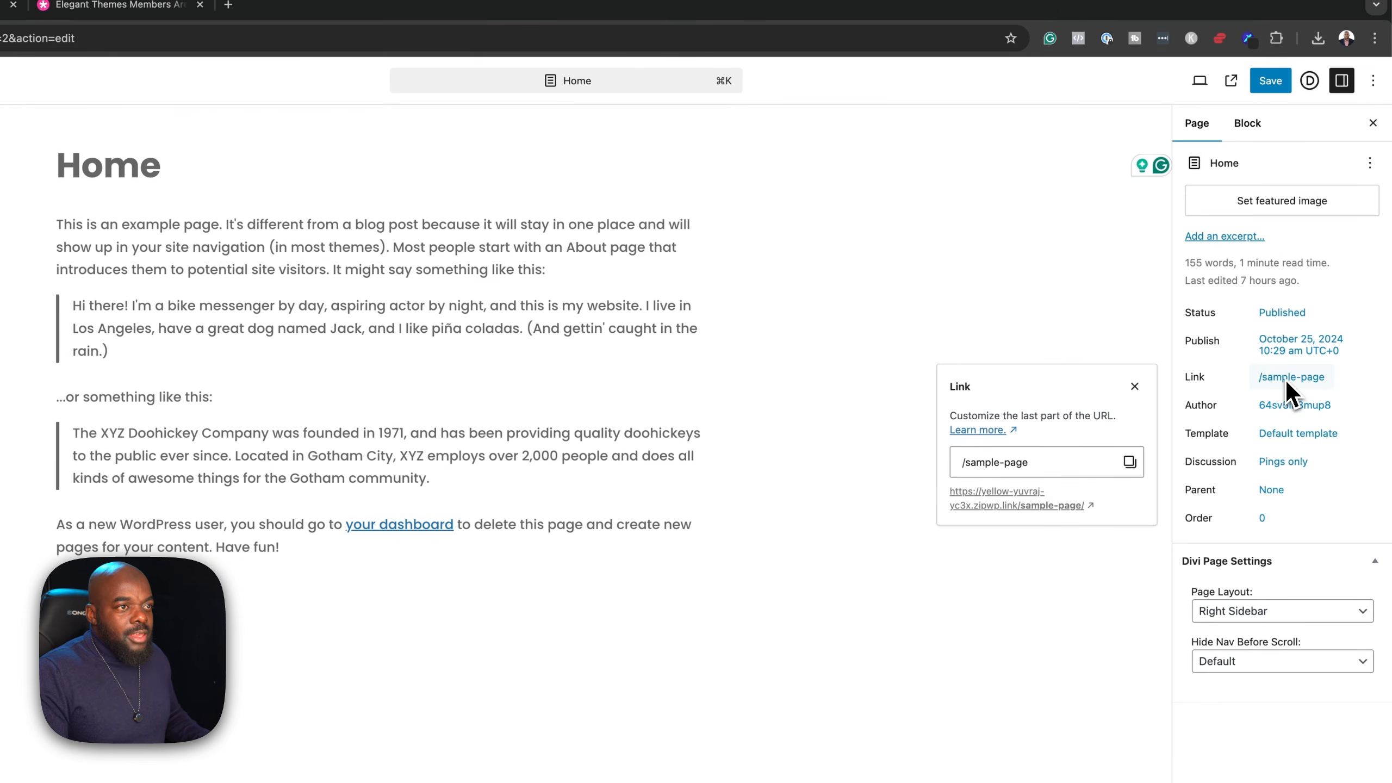
pyautogui.moveTo(1050, 463); pyautogui.dragTo(981, 470)
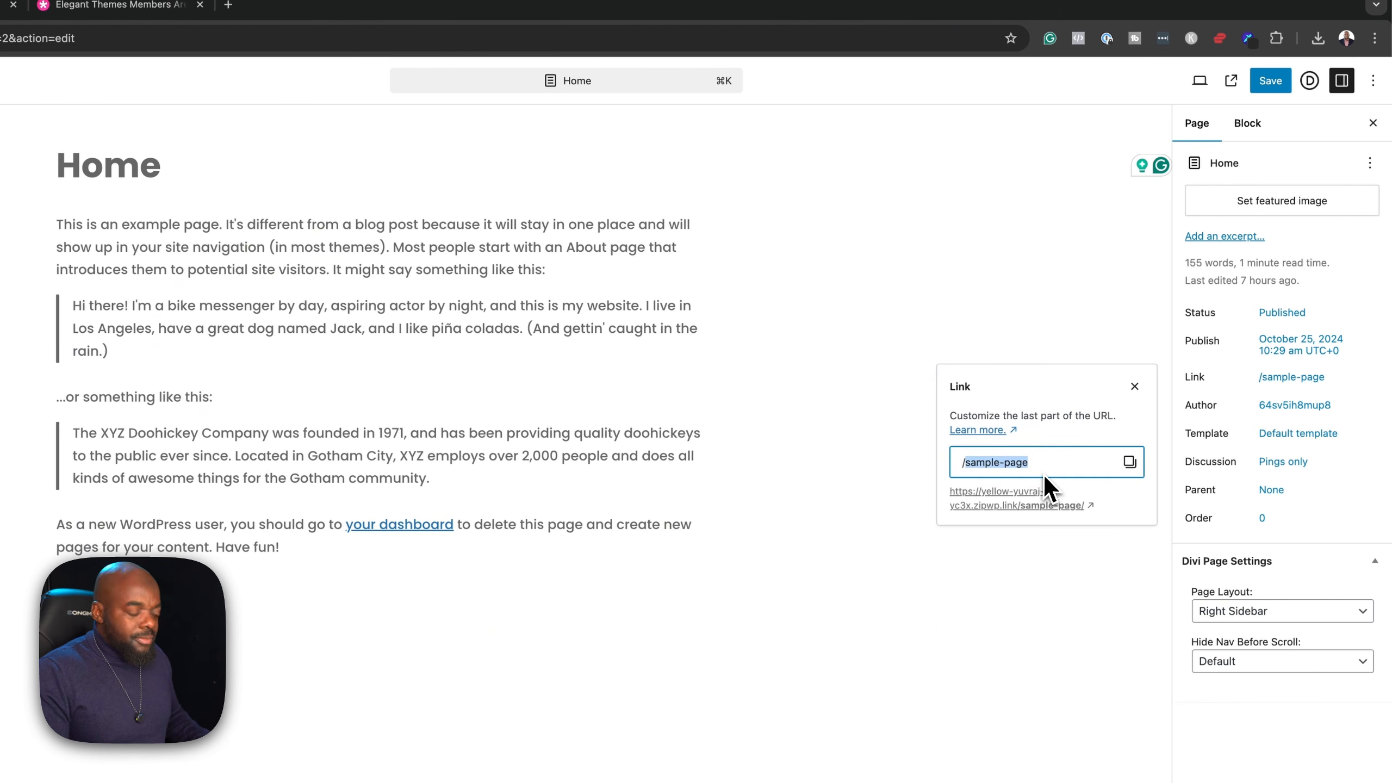
pyautogui.write('home')
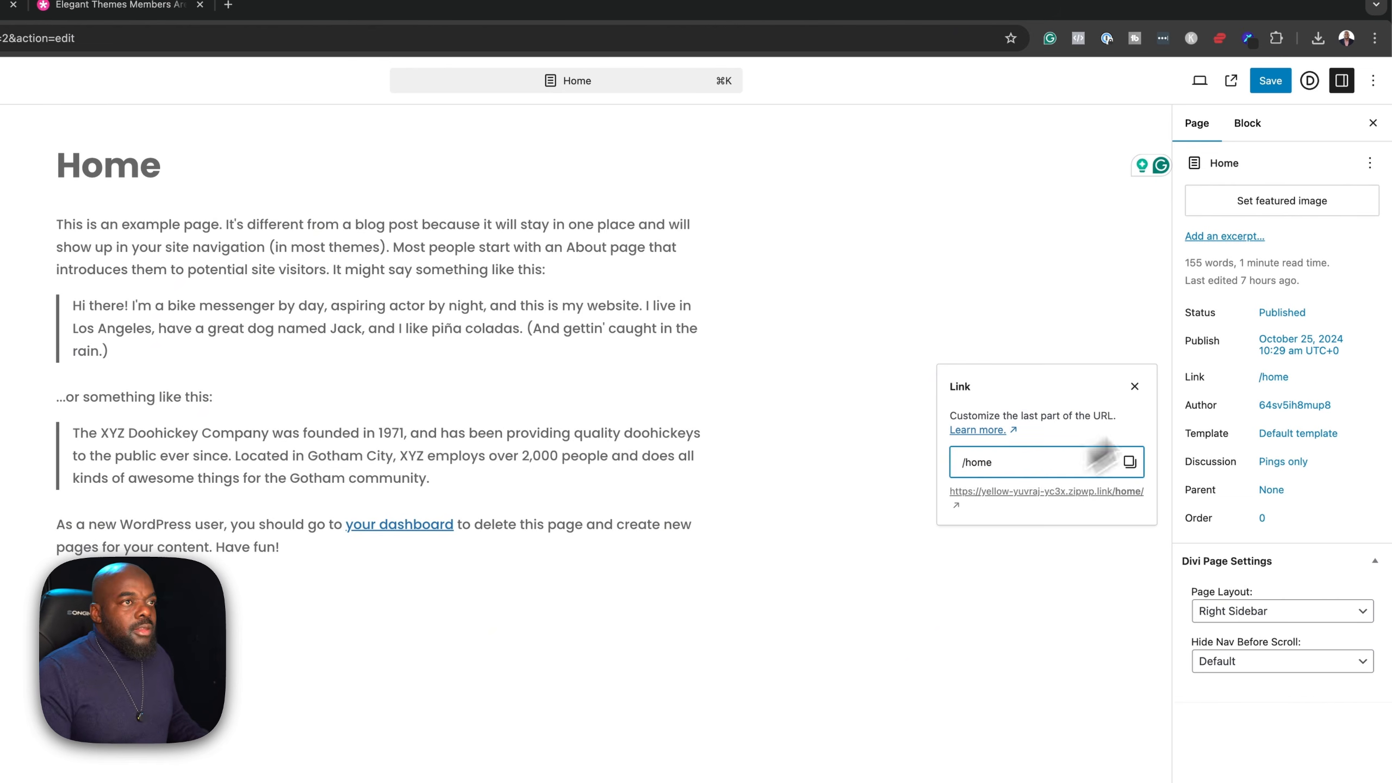
pyautogui.click(1268, 81)
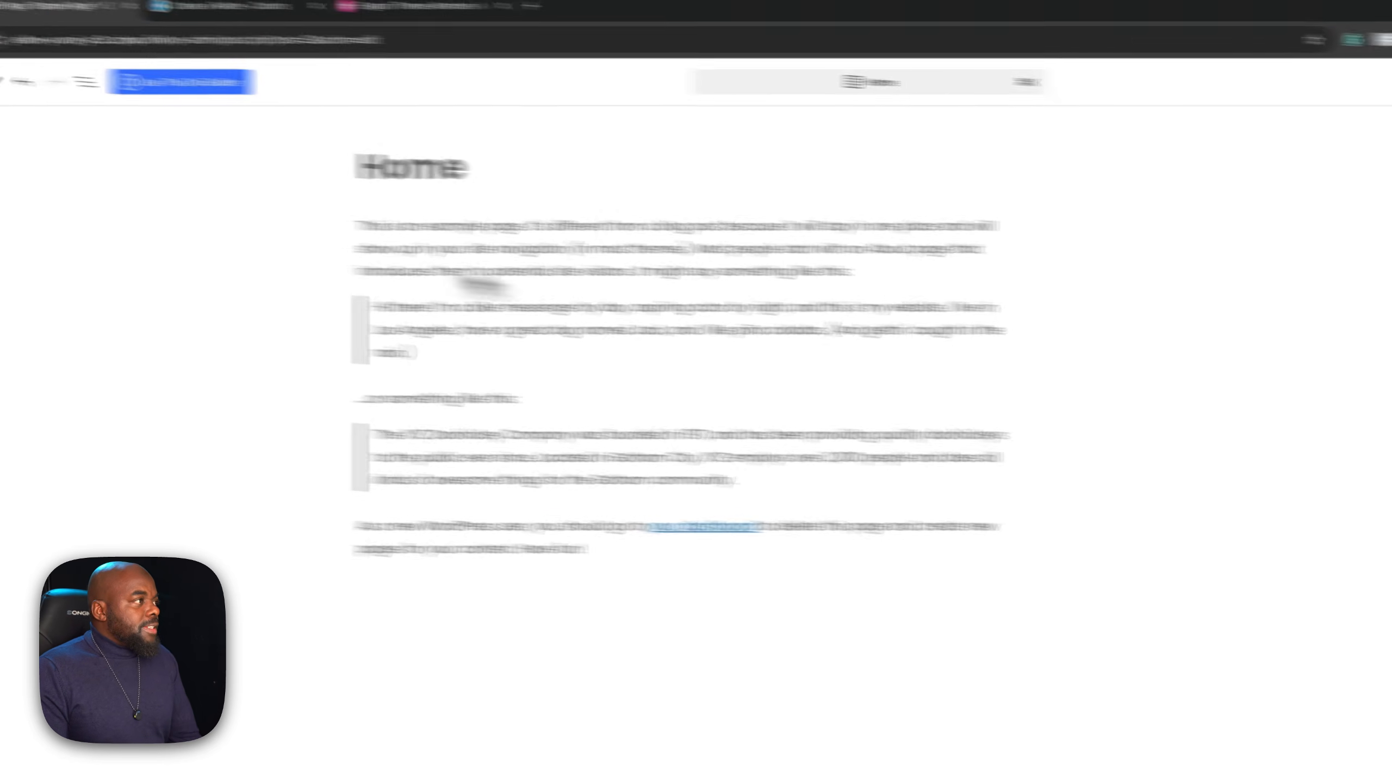
pyautogui.click(29, 93)
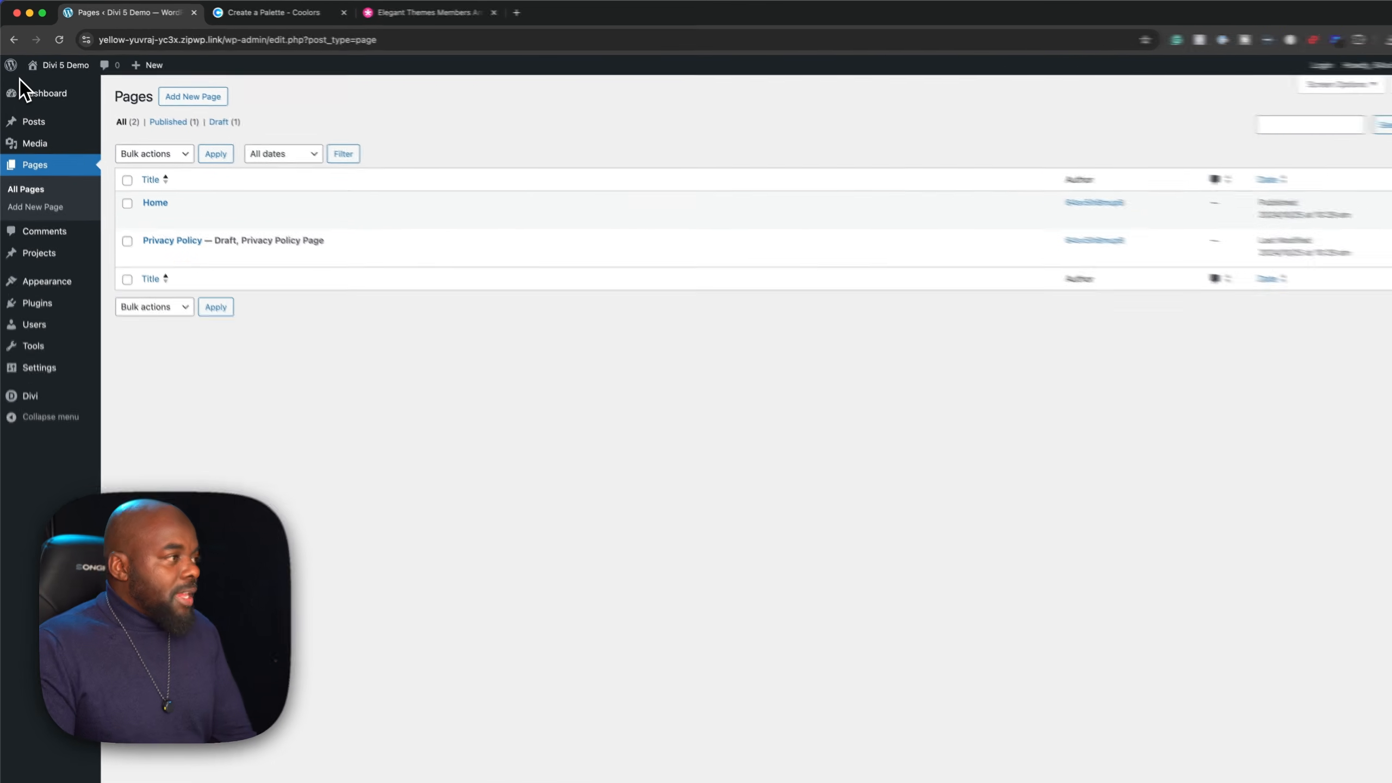
# Open the live site in a new tab, view it, then switch back to the admin Pages list
pyautogui.moveTo(87, 66)
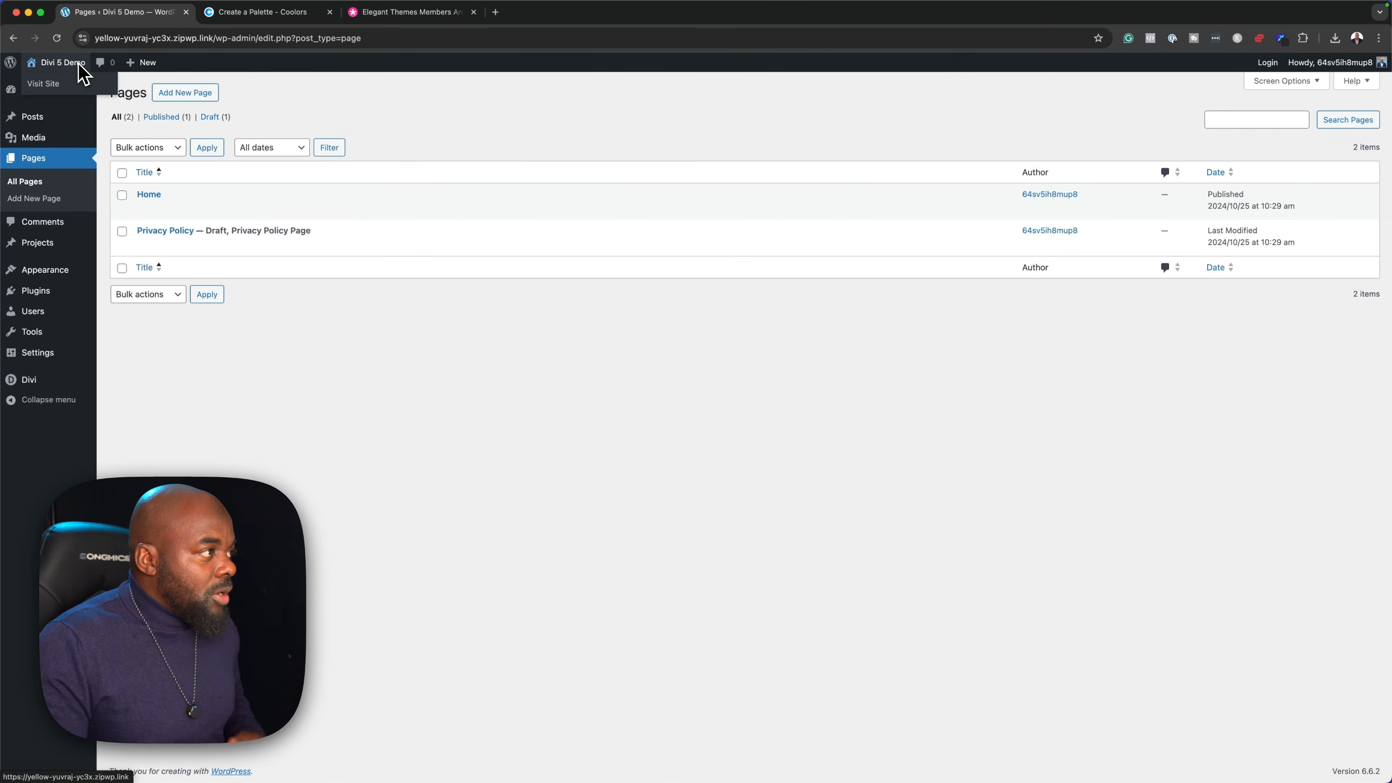
pyautogui.keyDown('super'); pyautogui.click(54, 99); pyautogui.keyUp('super')
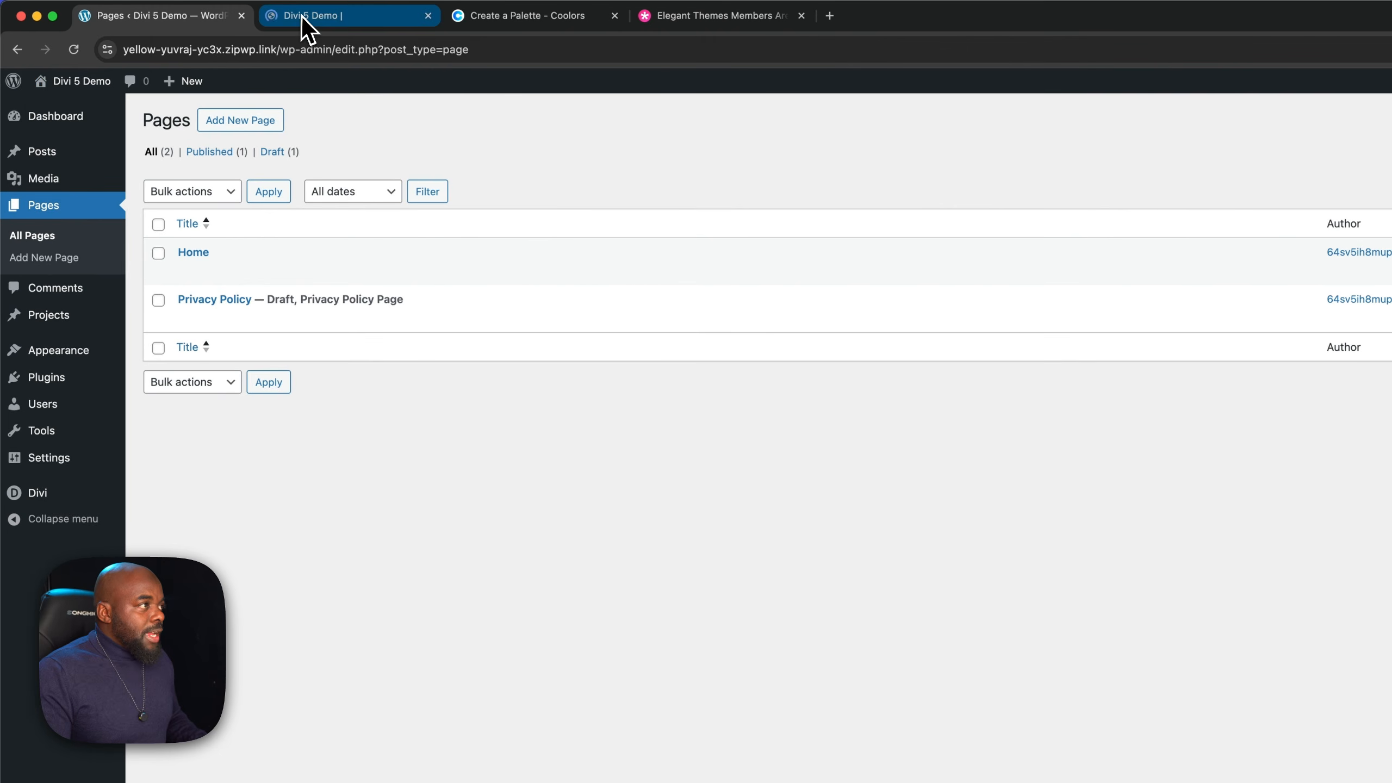
pyautogui.click(302, 17)
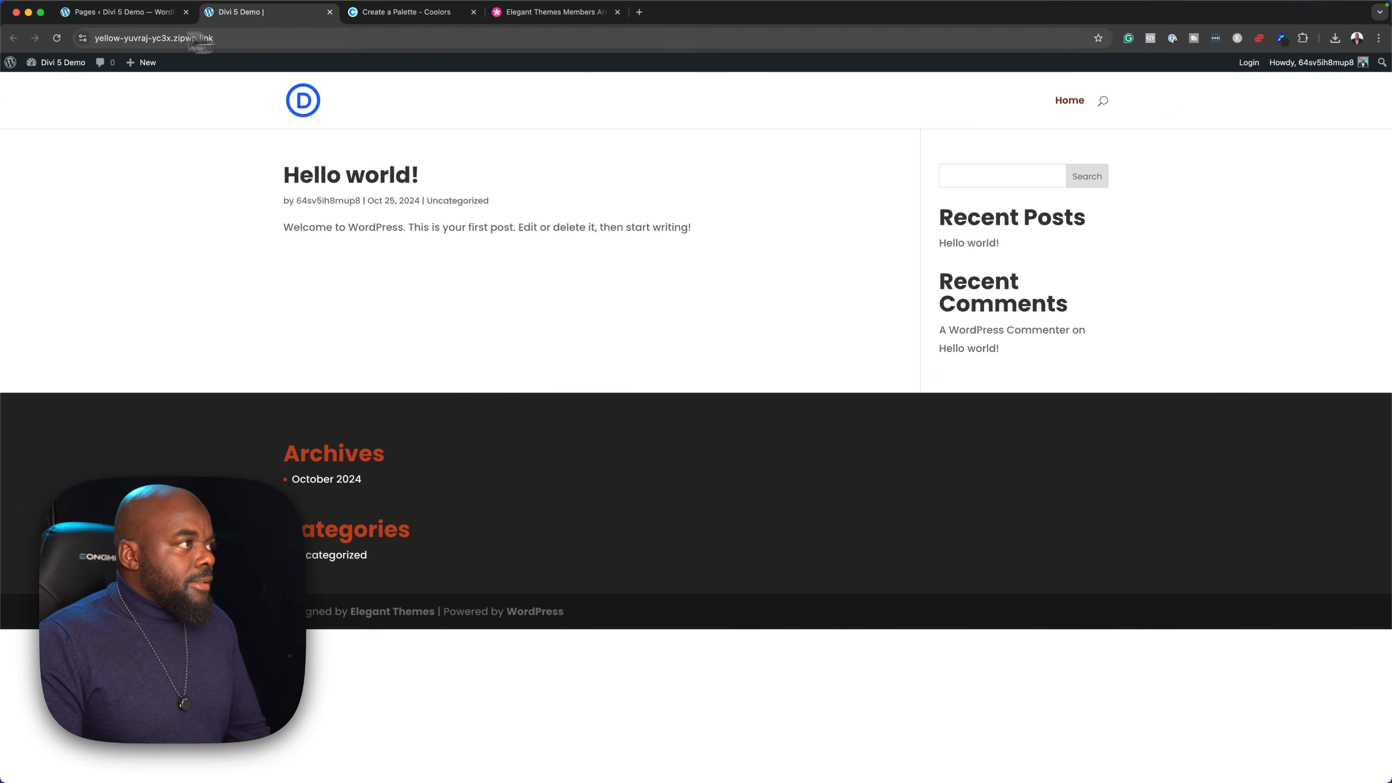
pyautogui.click(118, 13)
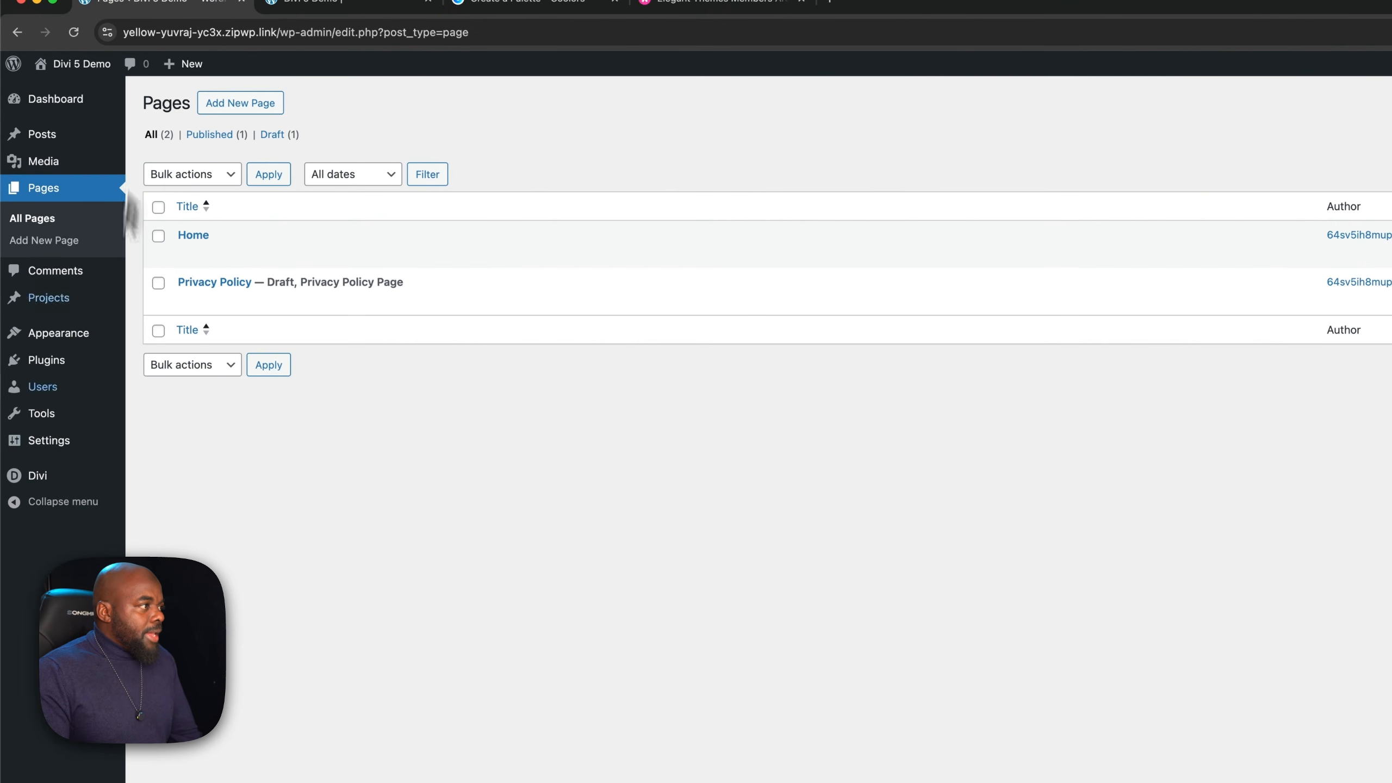
pyautogui.moveTo(75, 338)
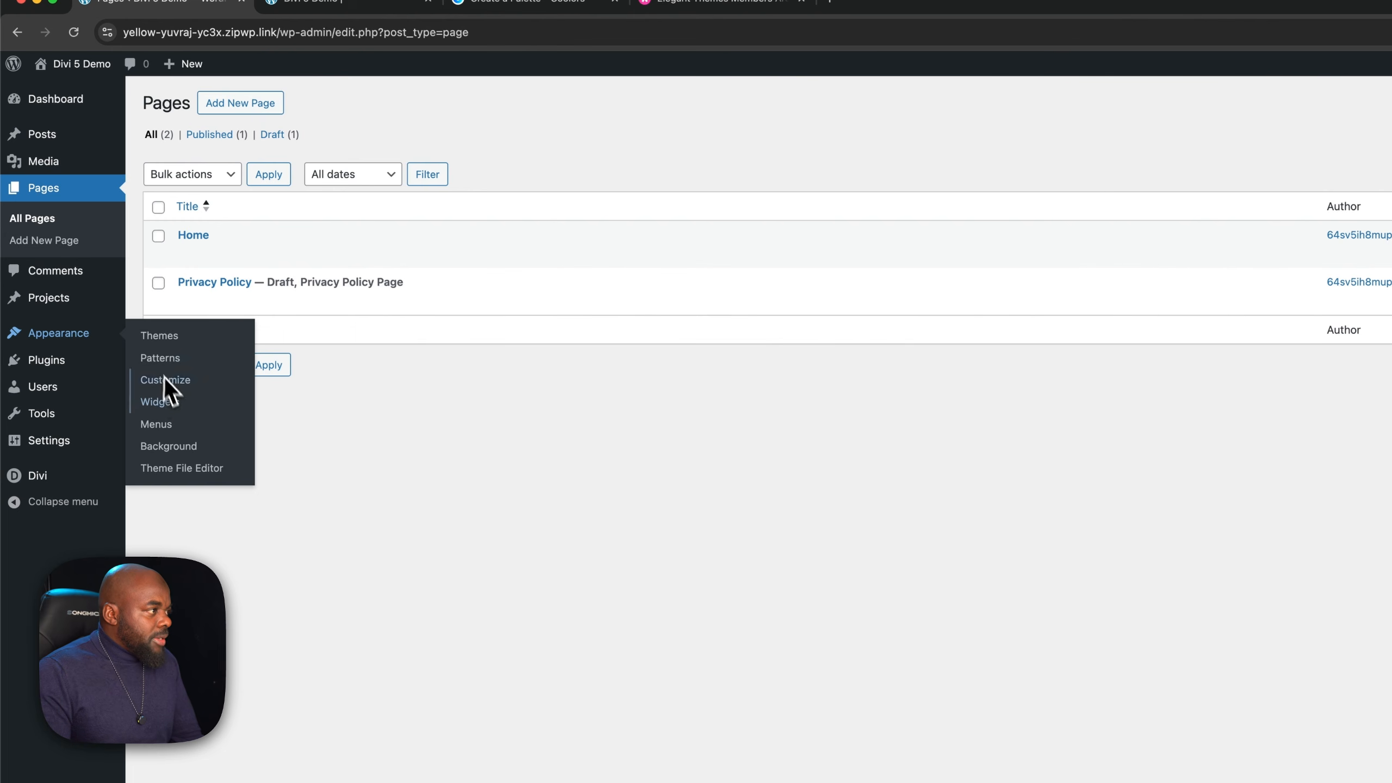
# Create 'Main Menu' in the Primary Menu location, add the Home page, and save it
pyautogui.click(168, 427)
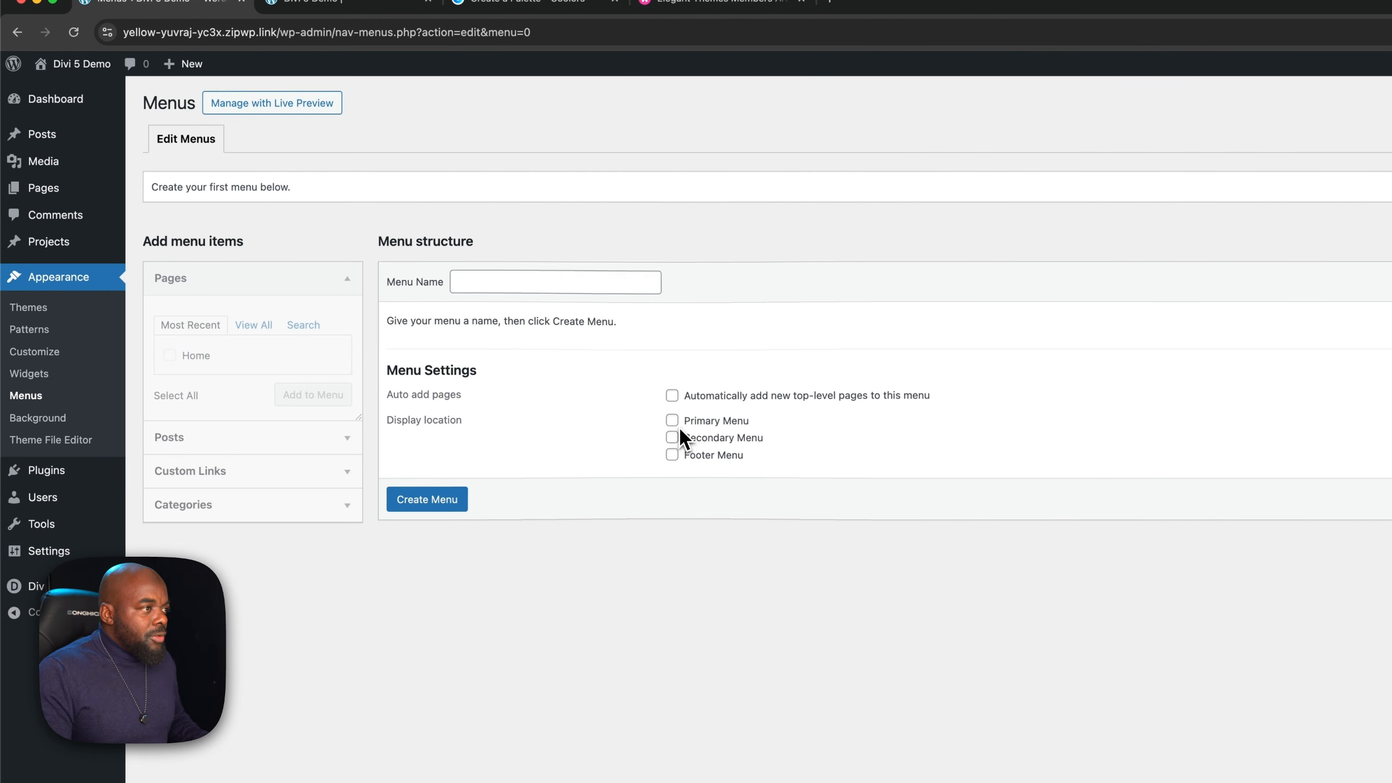
pyautogui.click(672, 419)
pyautogui.click(482, 283)
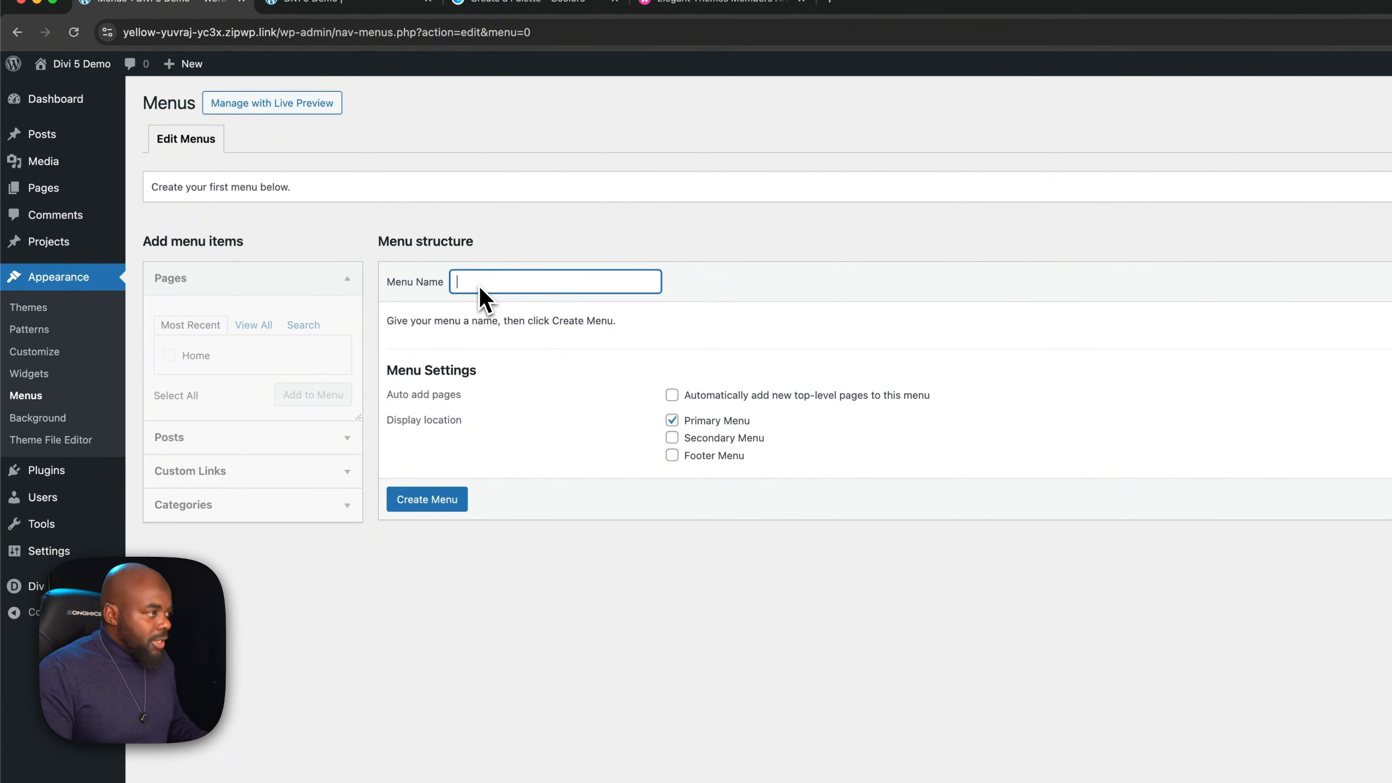
pyautogui.write('Main Menu')
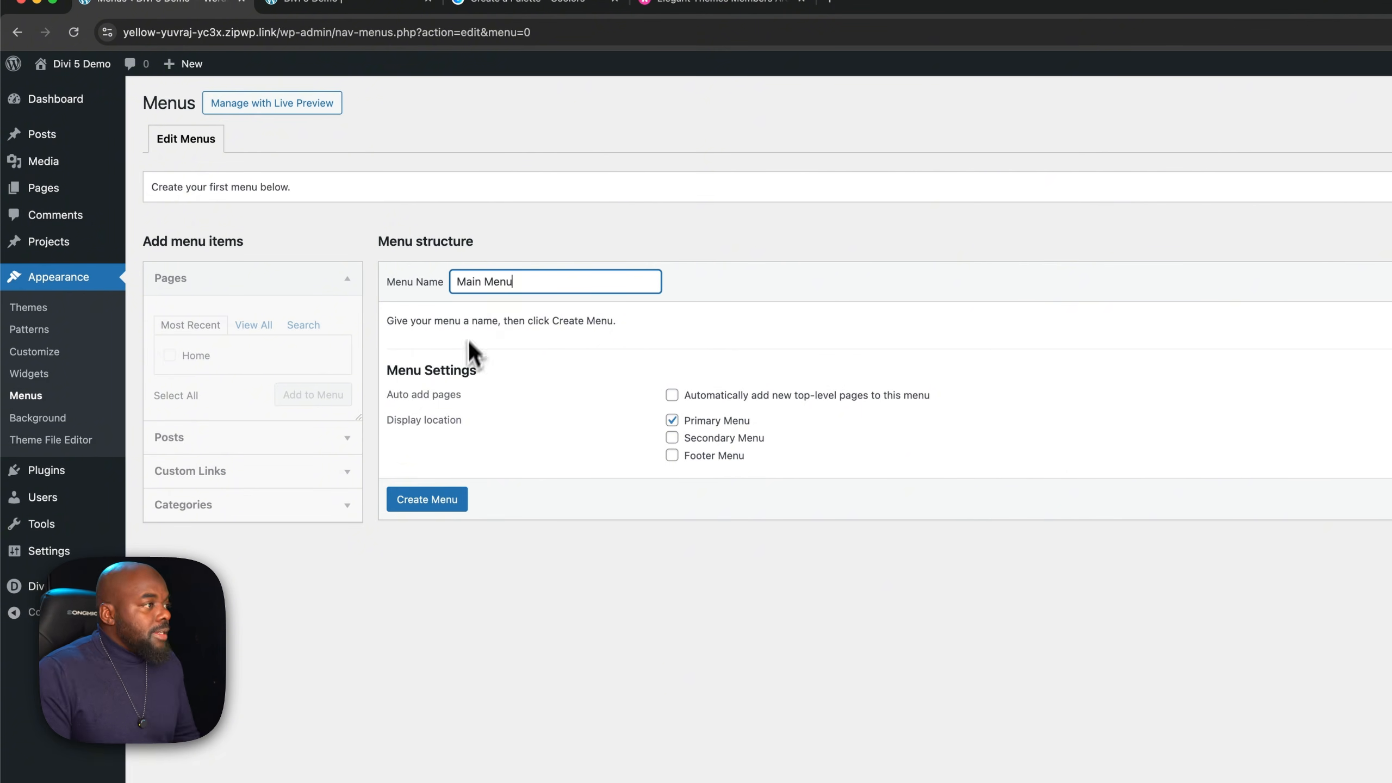
pyautogui.click(444, 505)
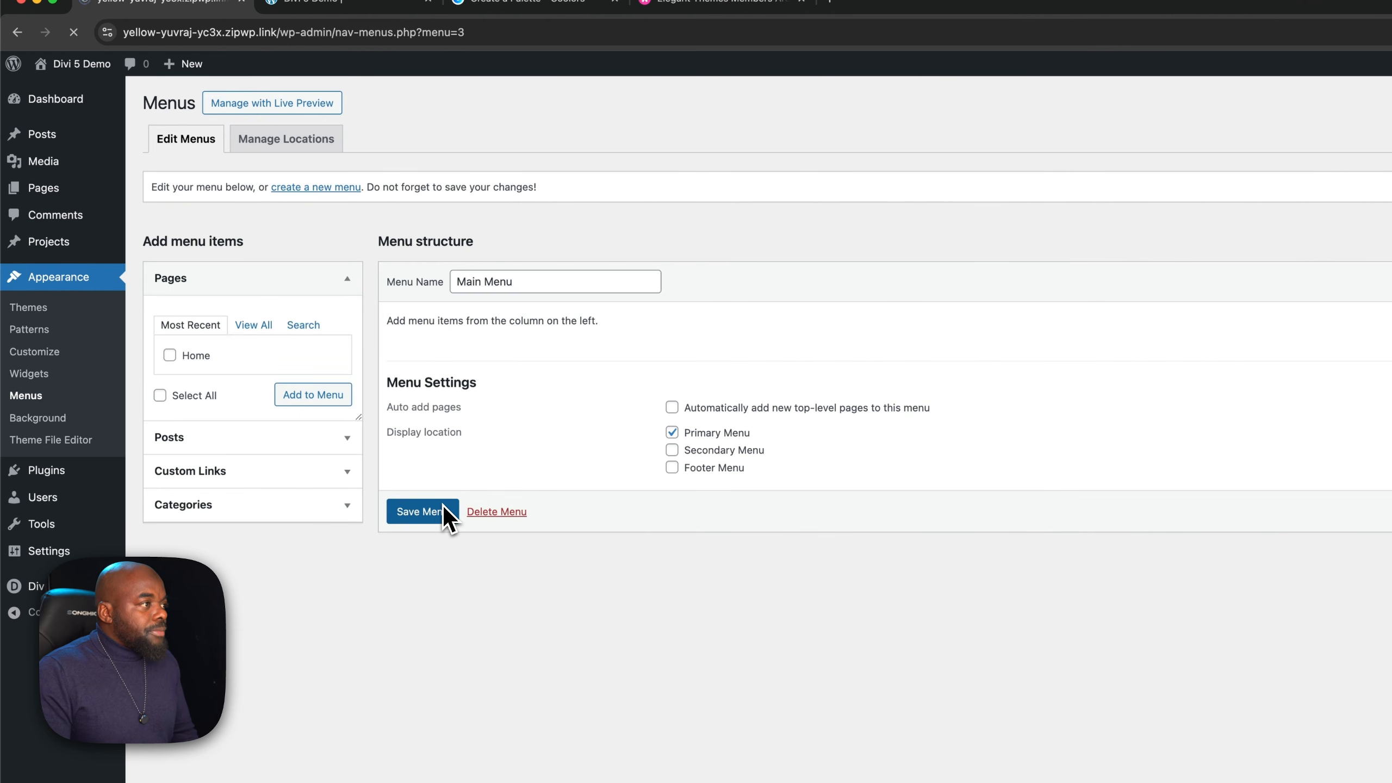
pyautogui.click(323, 399)
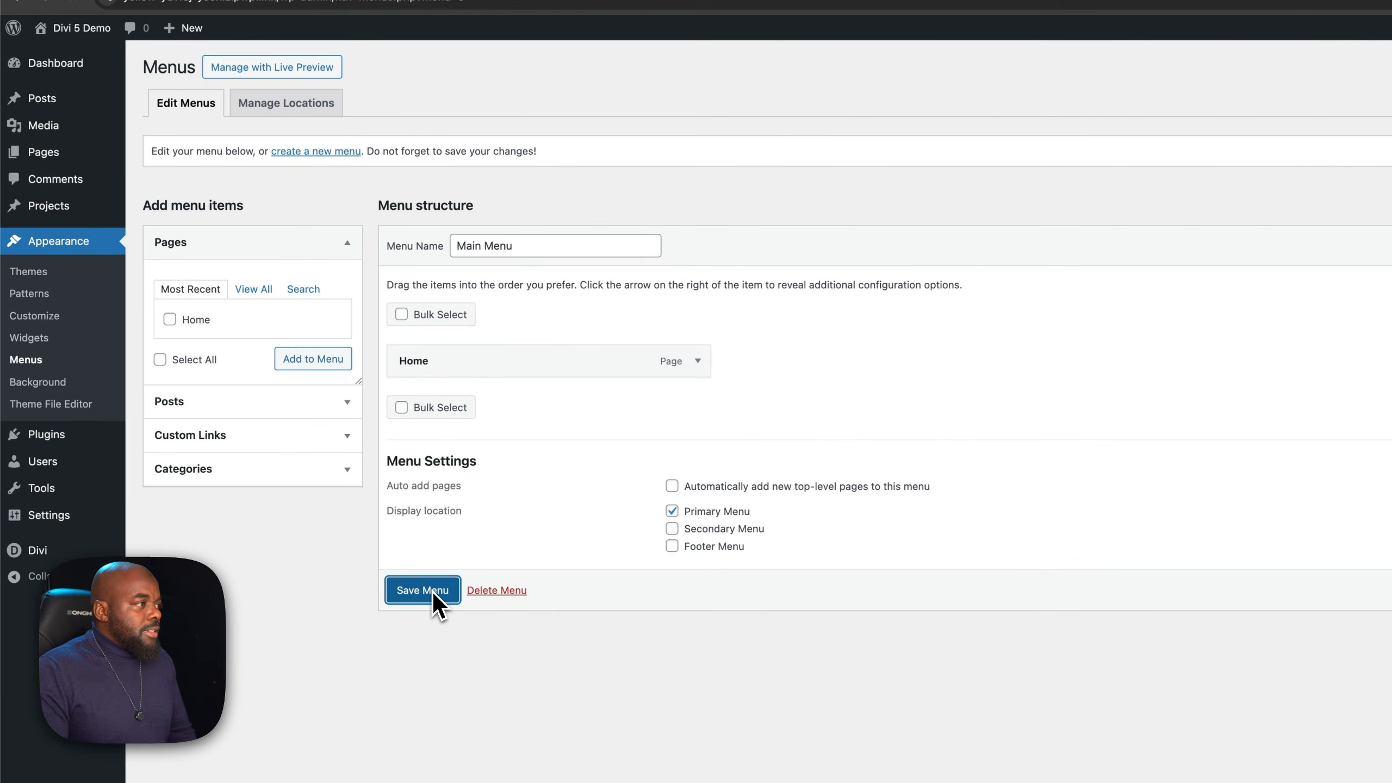
pyautogui.click(432, 591)
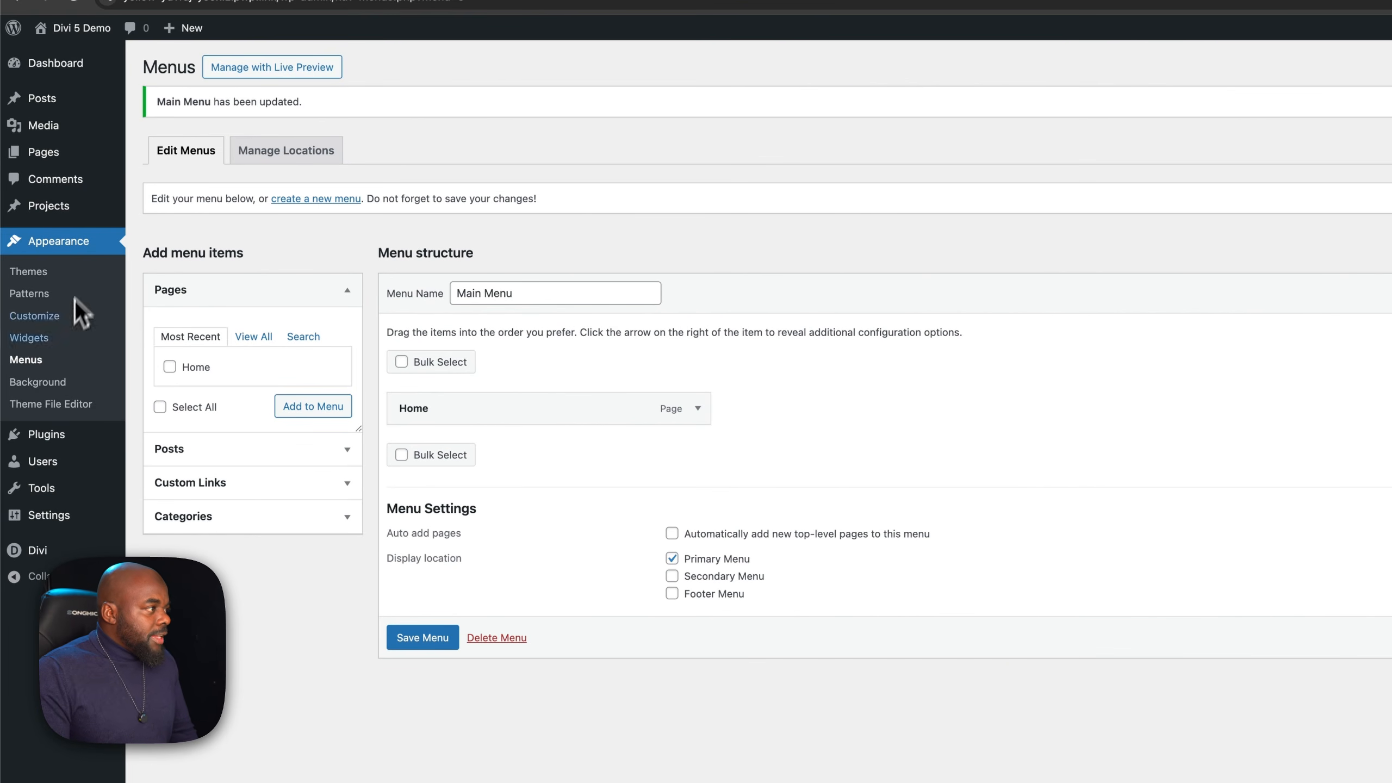
# In Reading Settings, set the homepage to the static page Home and save
pyautogui.moveTo(67, 508)
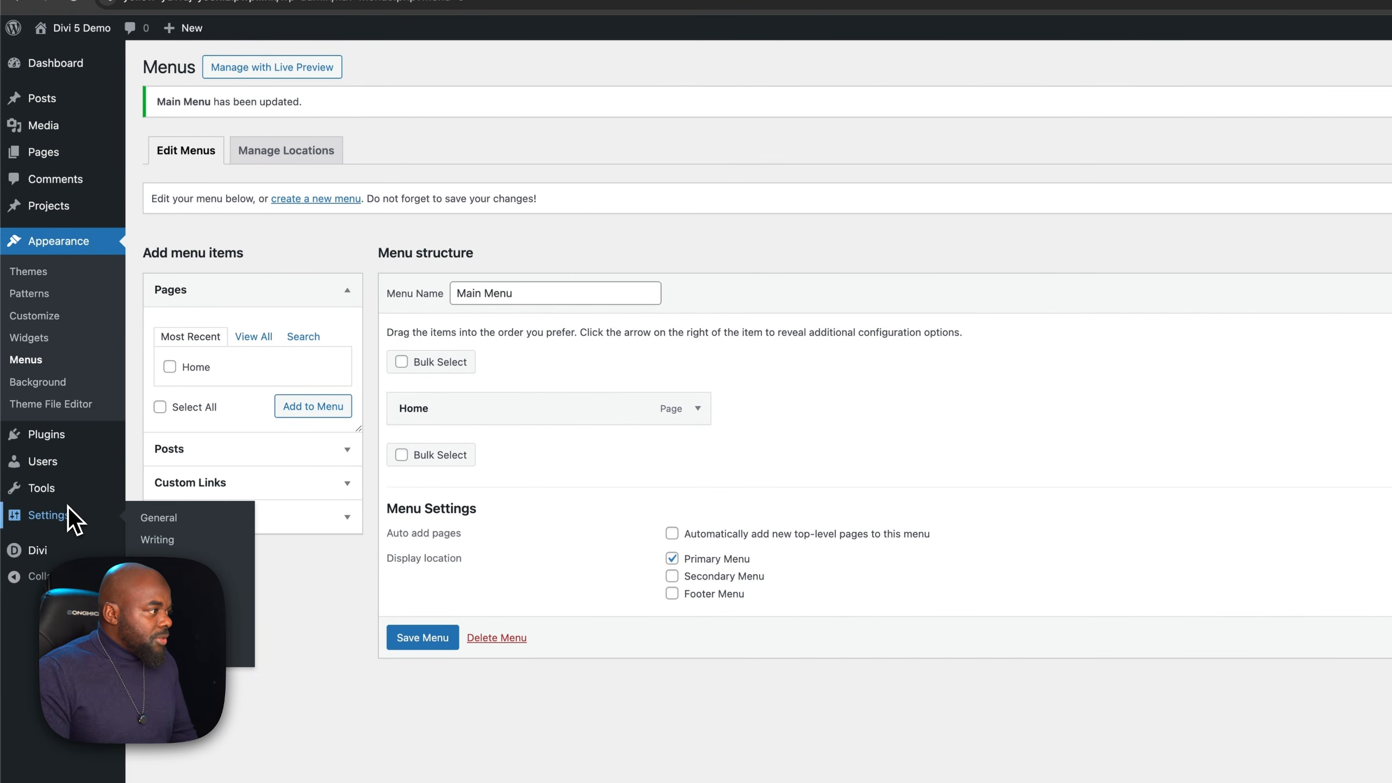
pyautogui.click(162, 558)
pyautogui.click(321, 134)
pyautogui.click(428, 176)
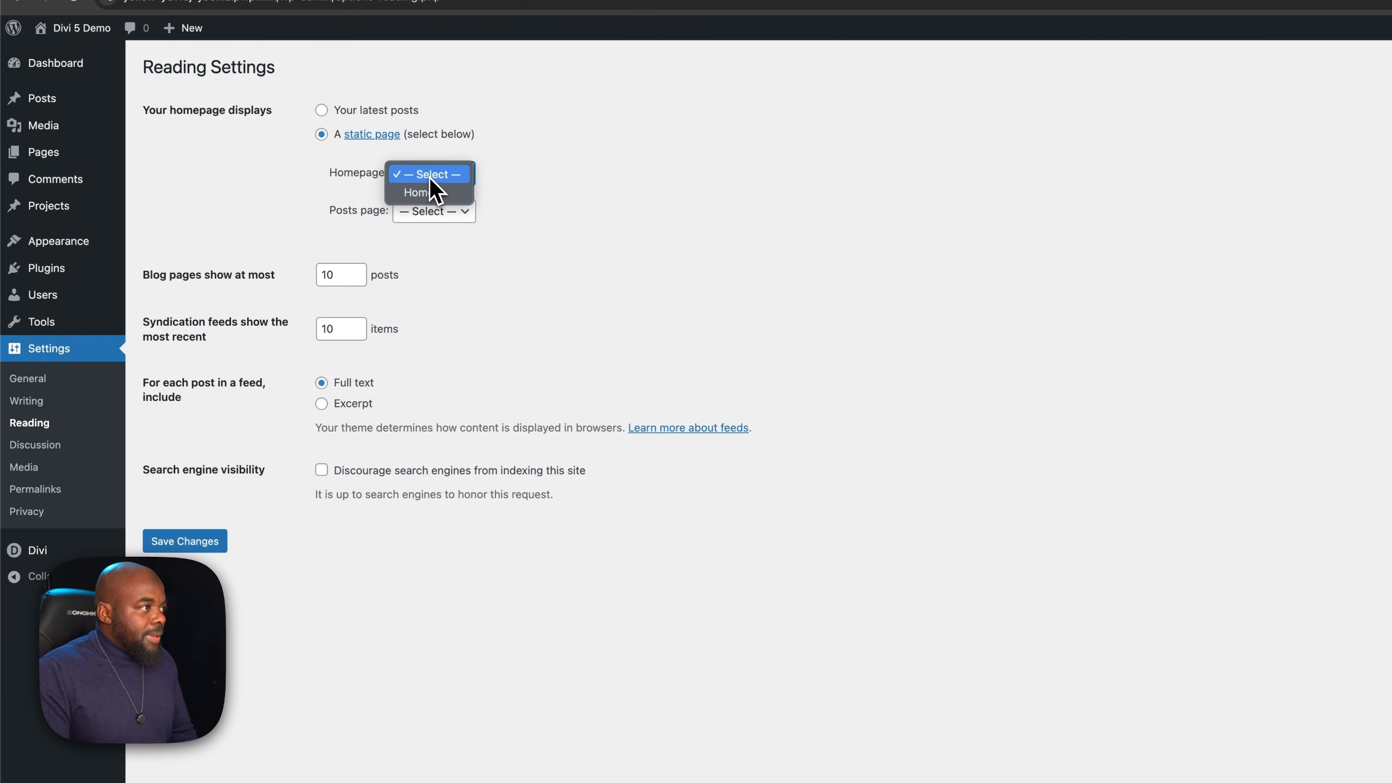
pyautogui.click(437, 198)
pyautogui.click(208, 545)
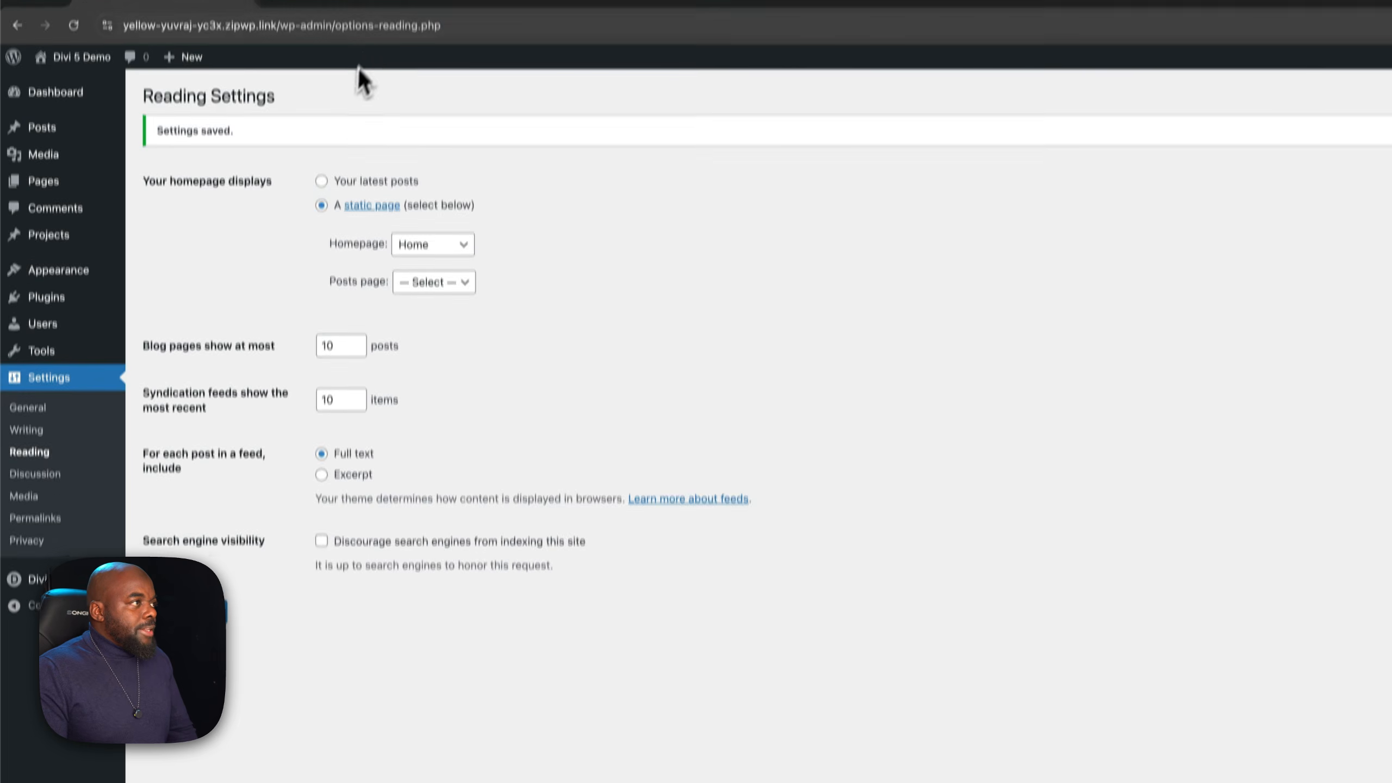
# Check the live site tab, then return to the reading settings
pyautogui.click(375, 25)
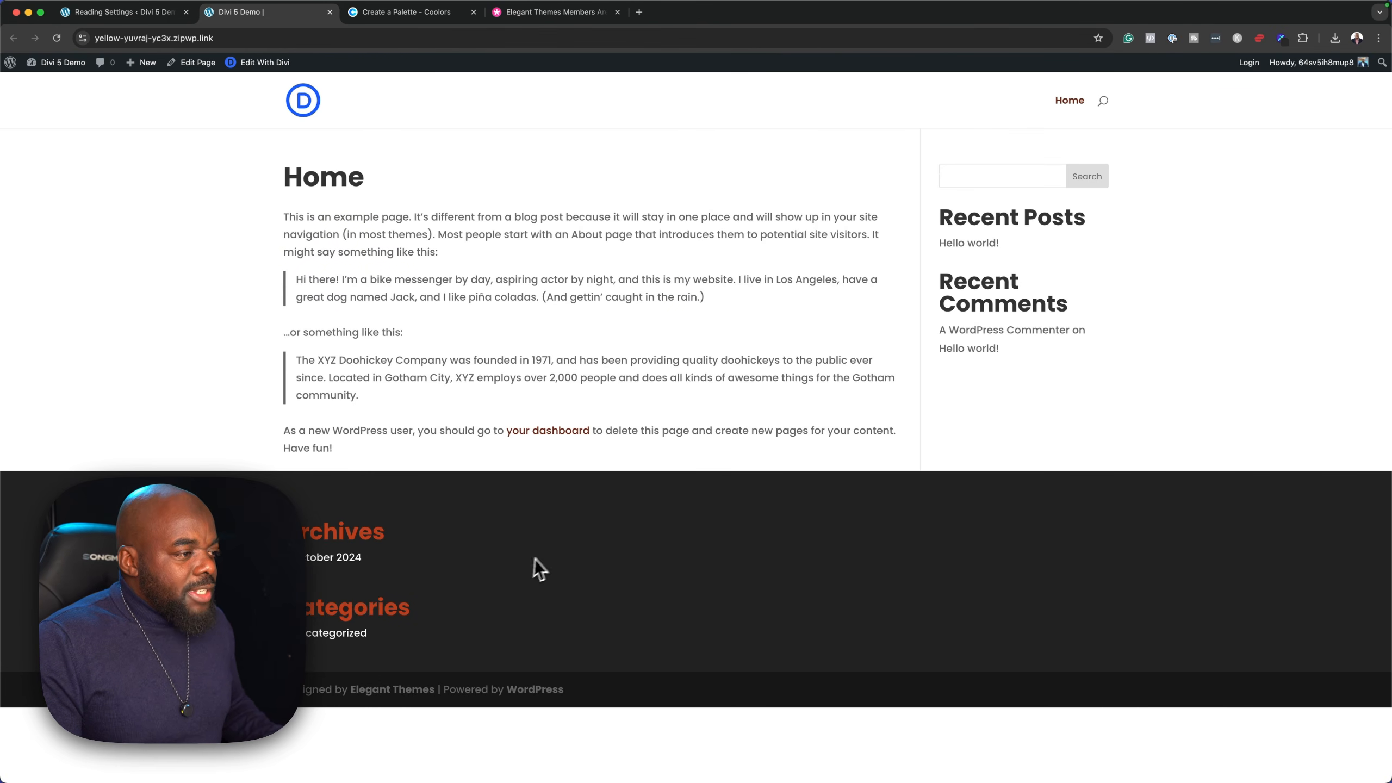
pyautogui.click(163, 12)
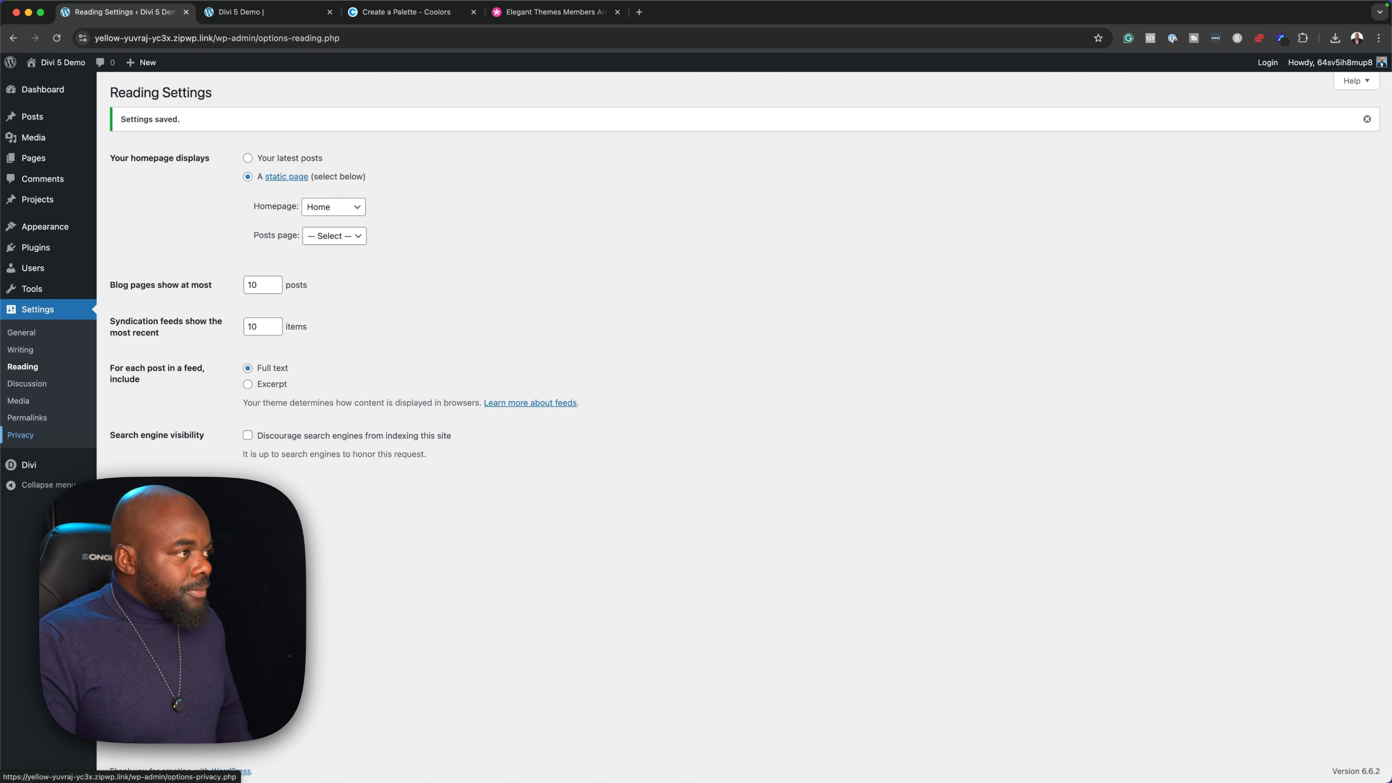
pyautogui.moveTo(57, 468)
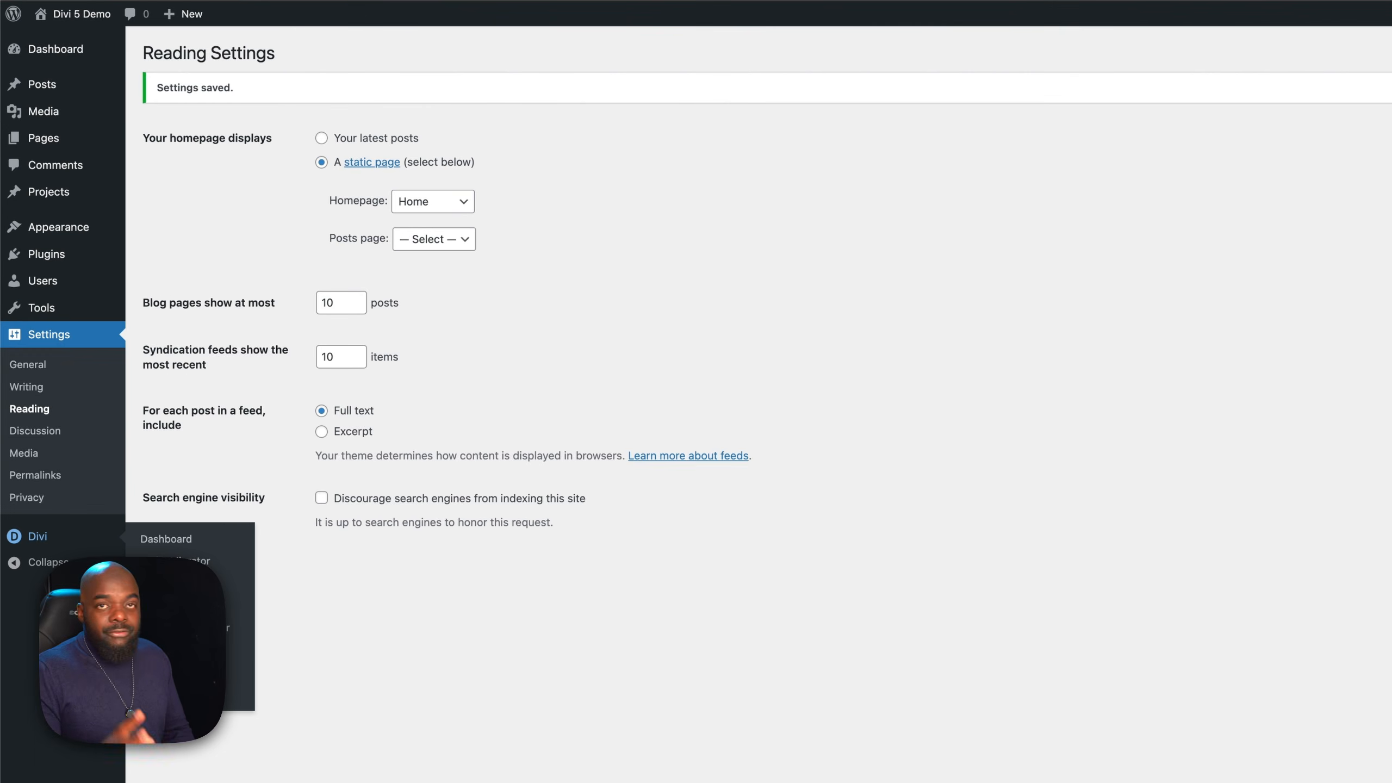
# Disable the global footer on the Default Website Template in Theme Builder and save
pyautogui.click(176, 604)
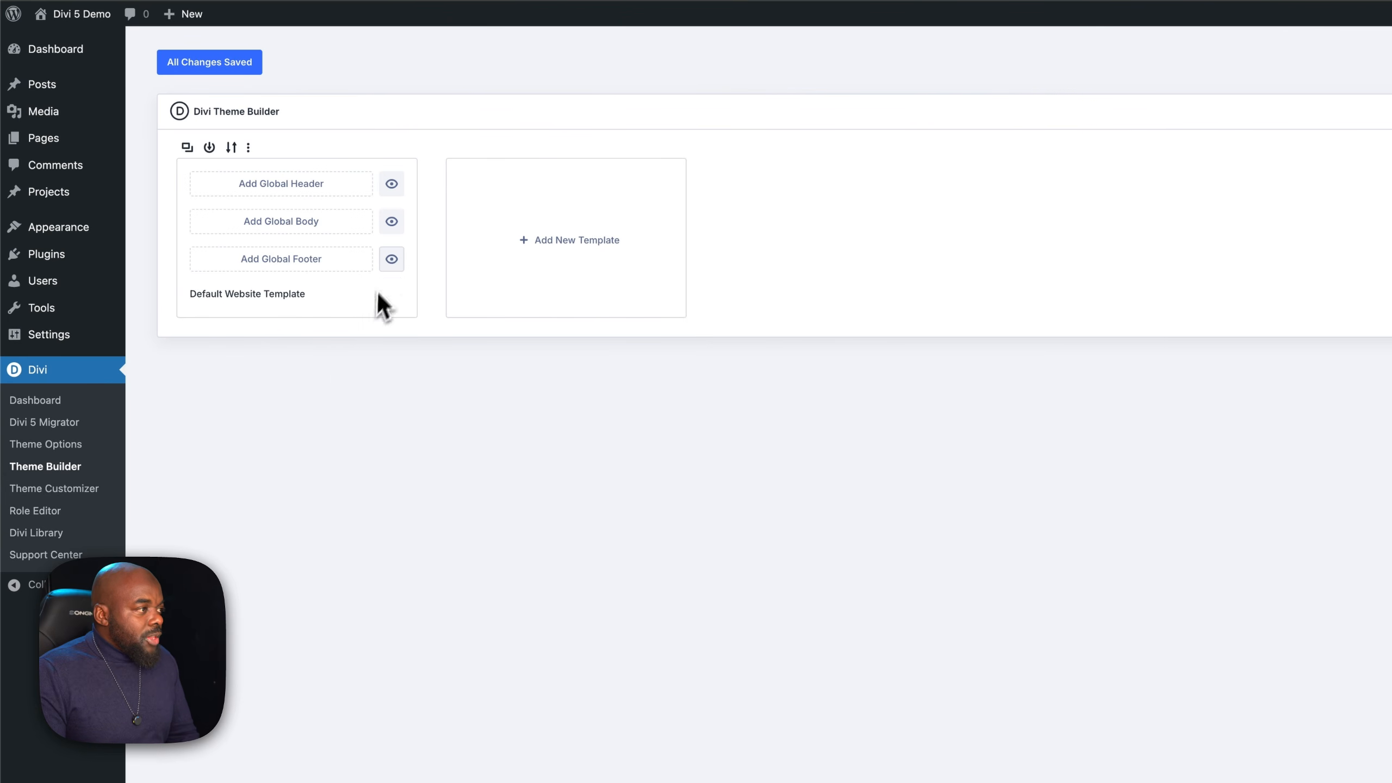
pyautogui.click(388, 262)
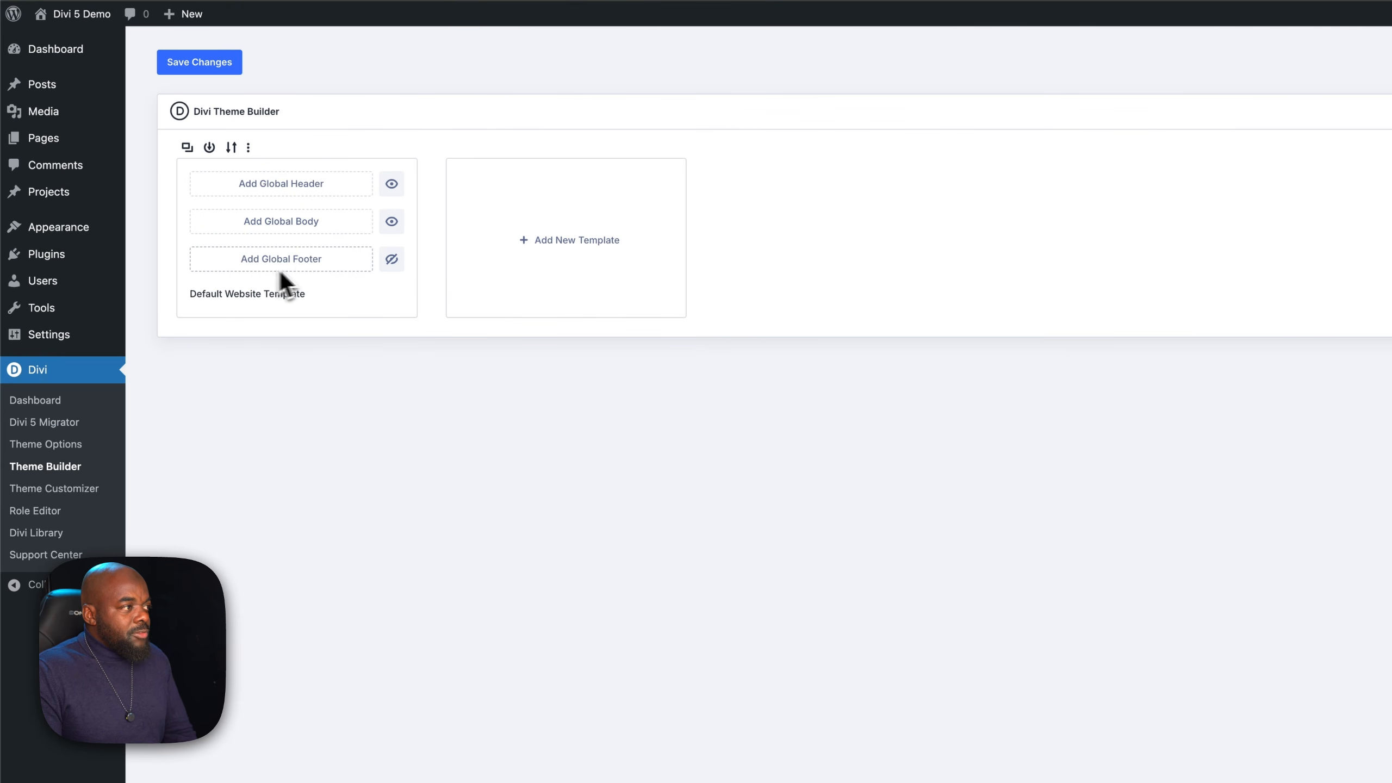
pyautogui.click(215, 65)
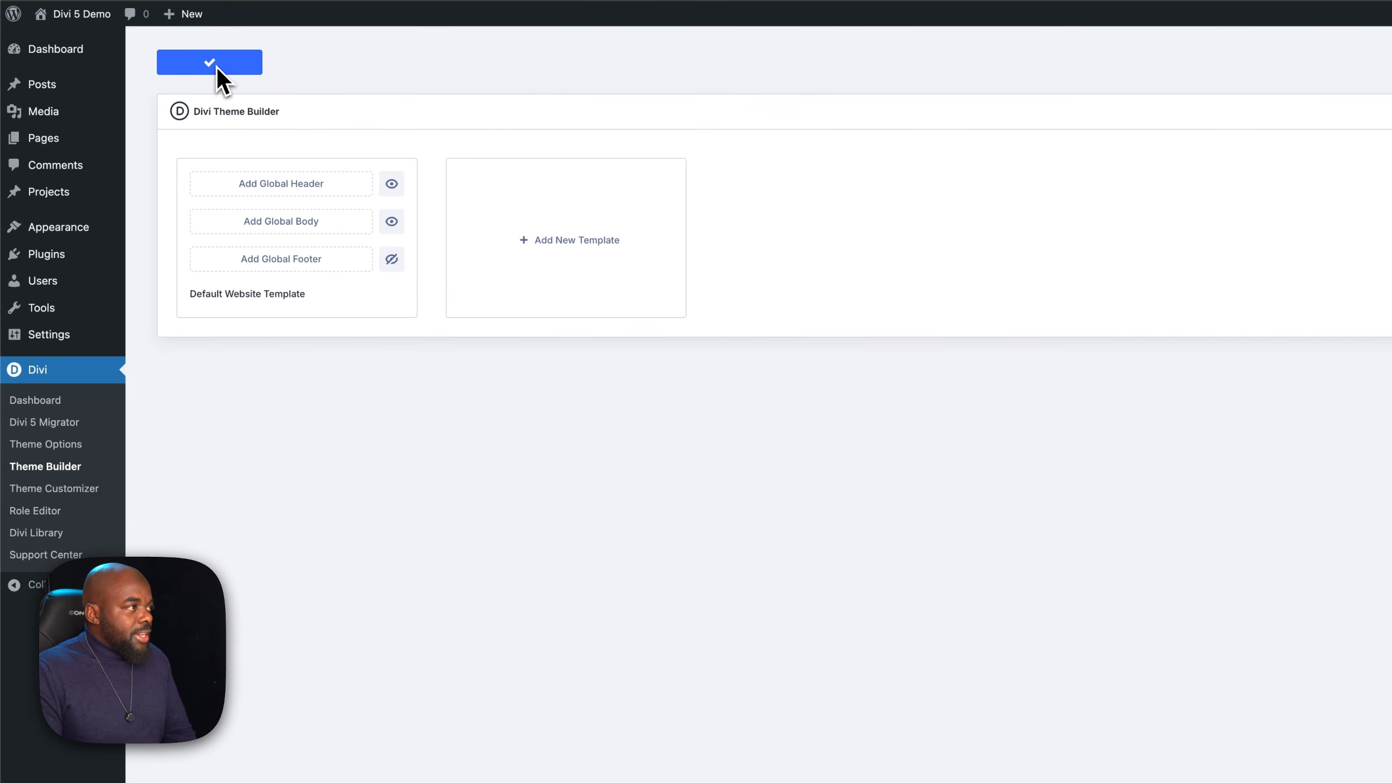
# Reload the live site to confirm the footer is gone, then open Pages > All Pages
pyautogui.click(309, 8)
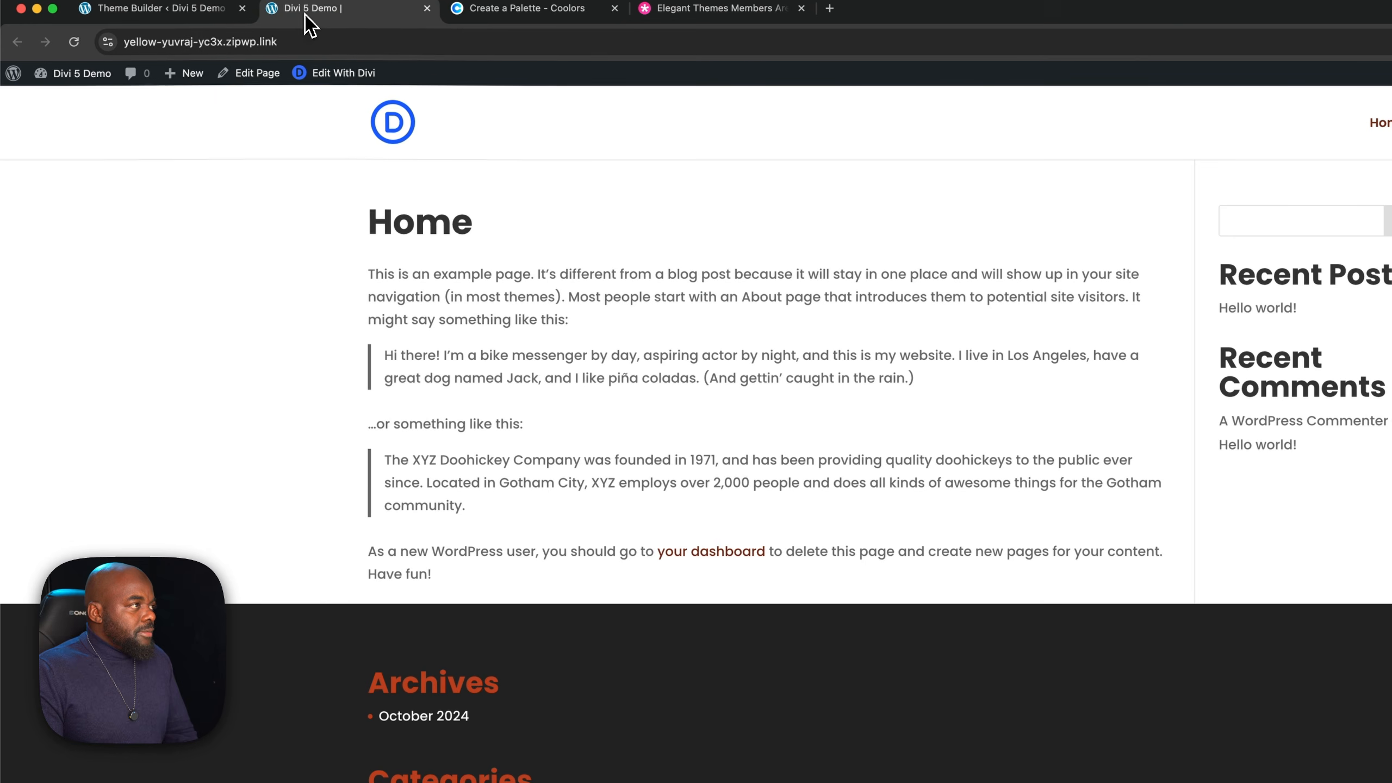
pyautogui.click(73, 44)
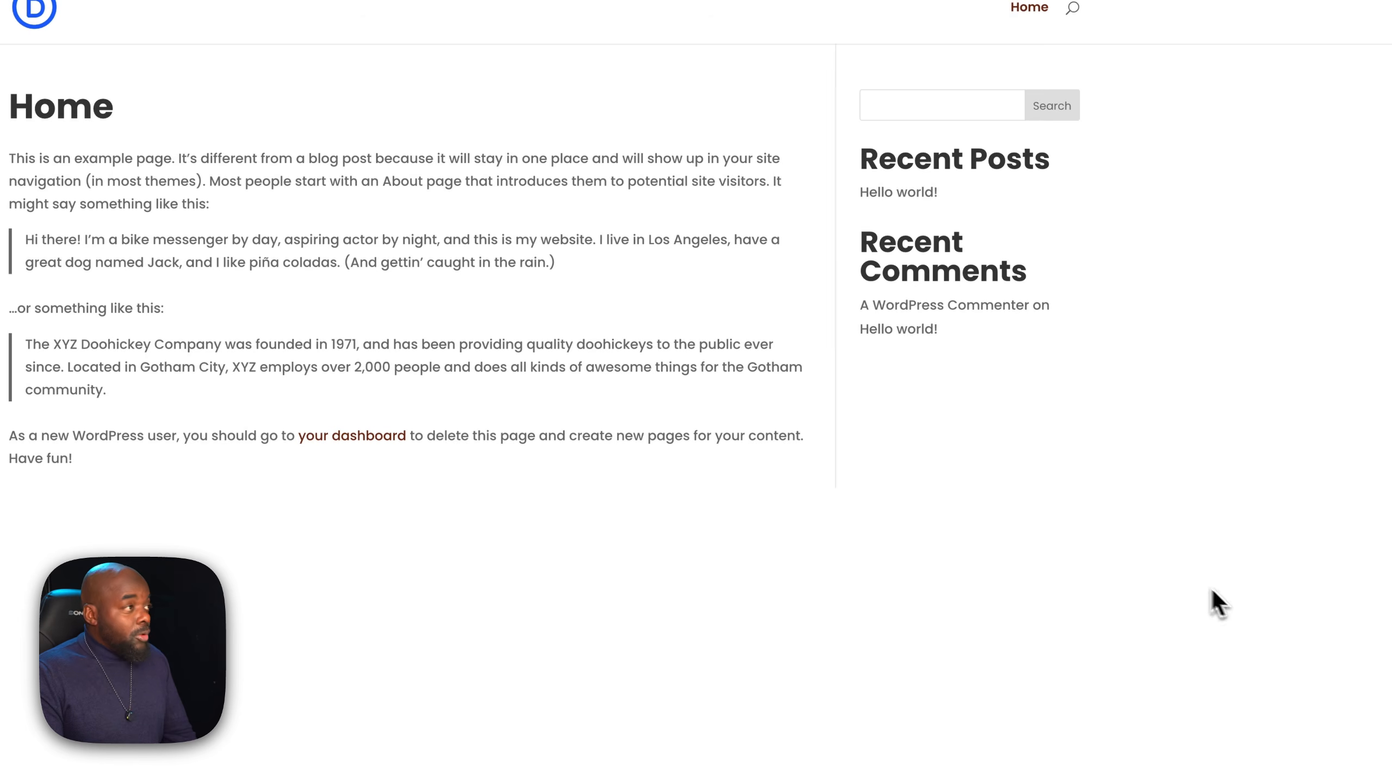
pyautogui.click(163, 17)
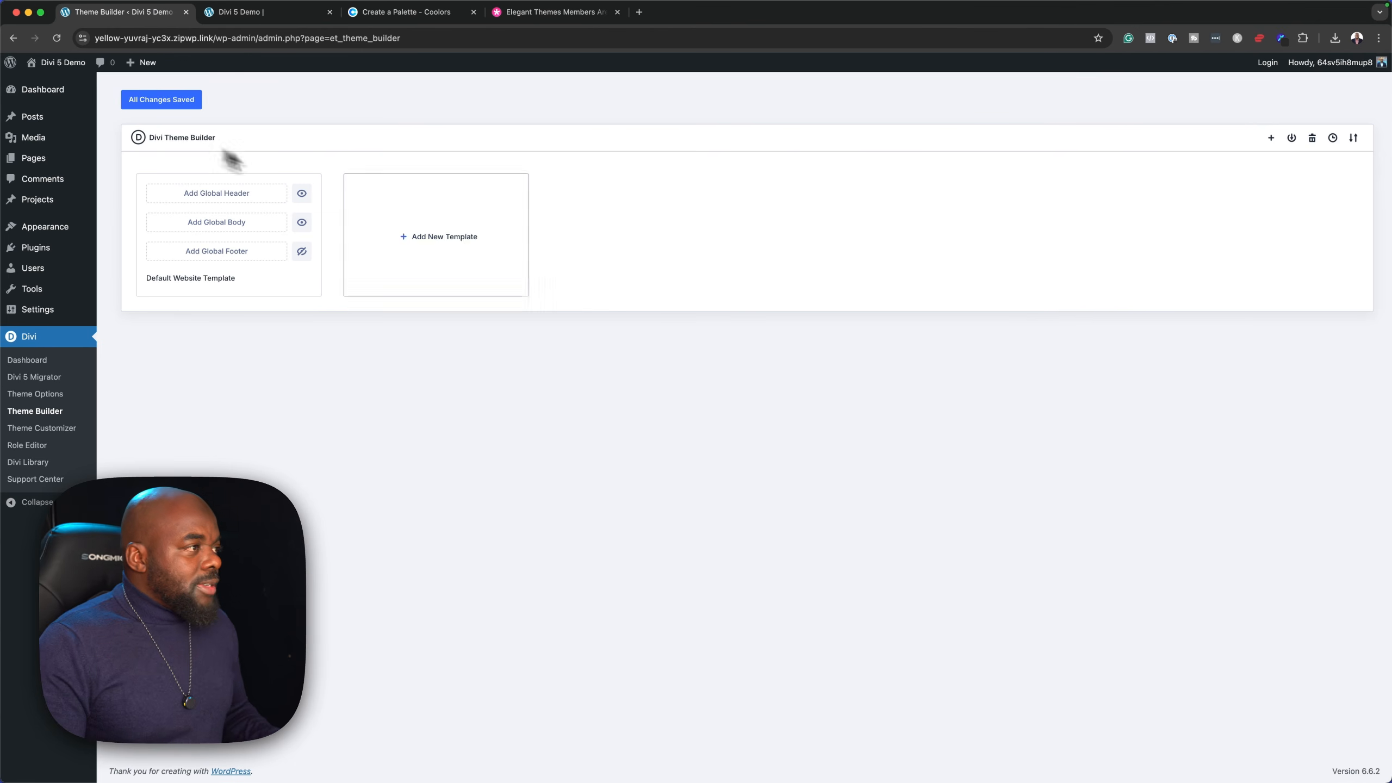
pyautogui.moveTo(68, 101)
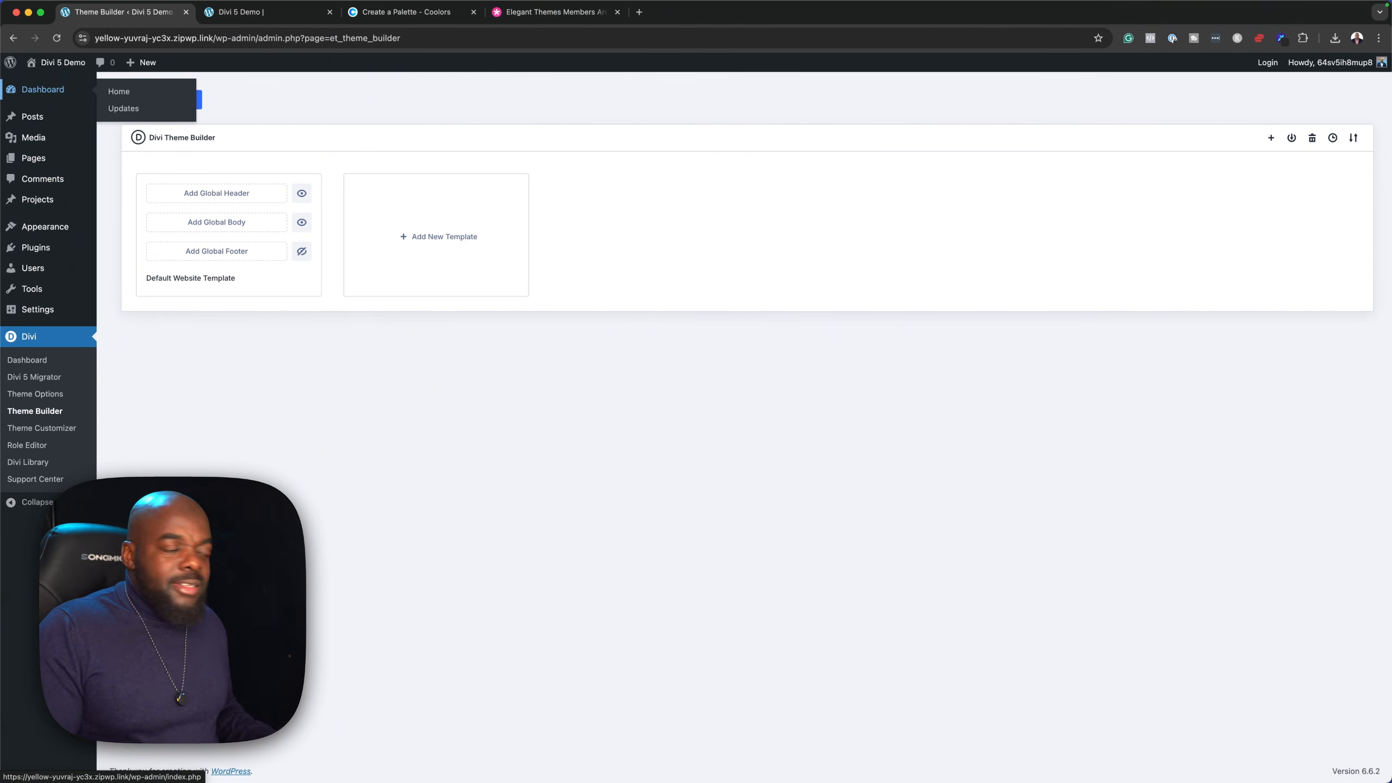
pyautogui.moveTo(55, 155)
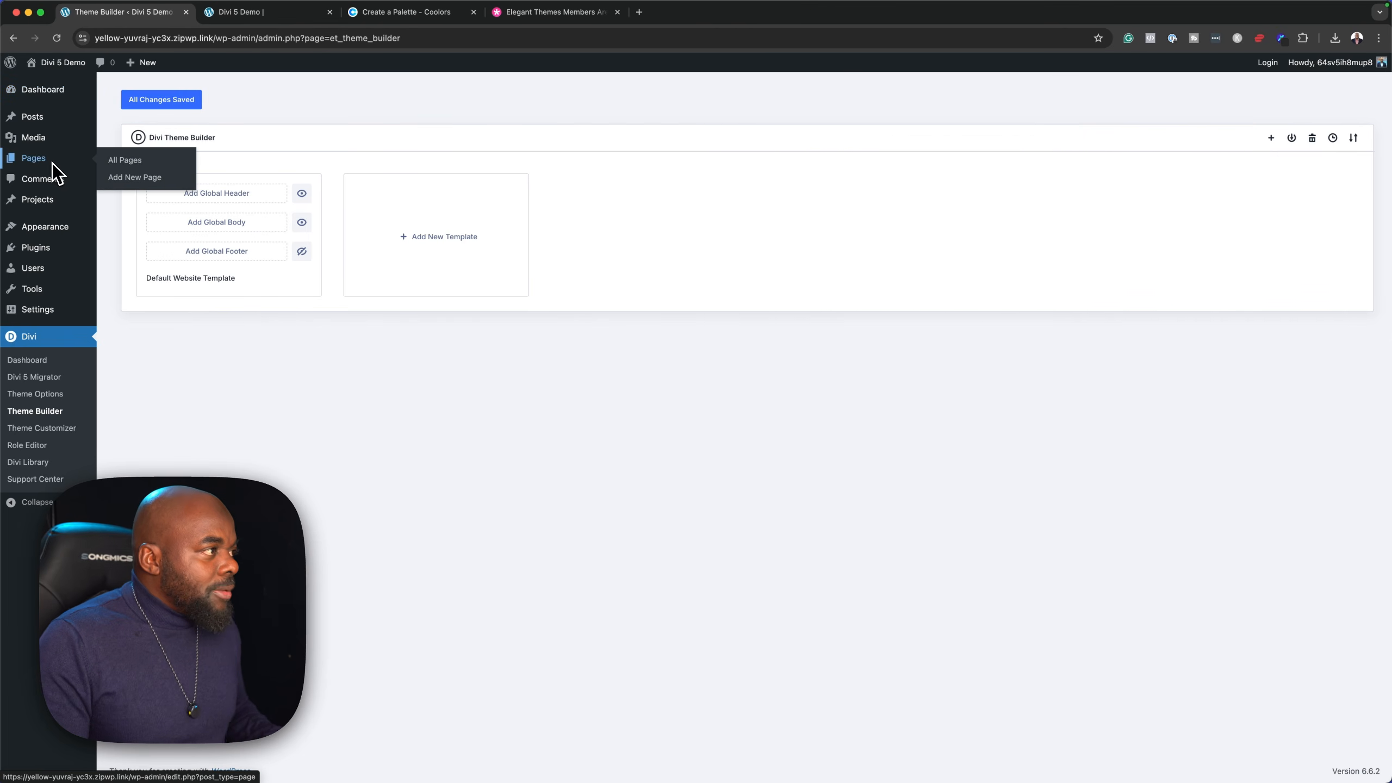
pyautogui.click(124, 163)
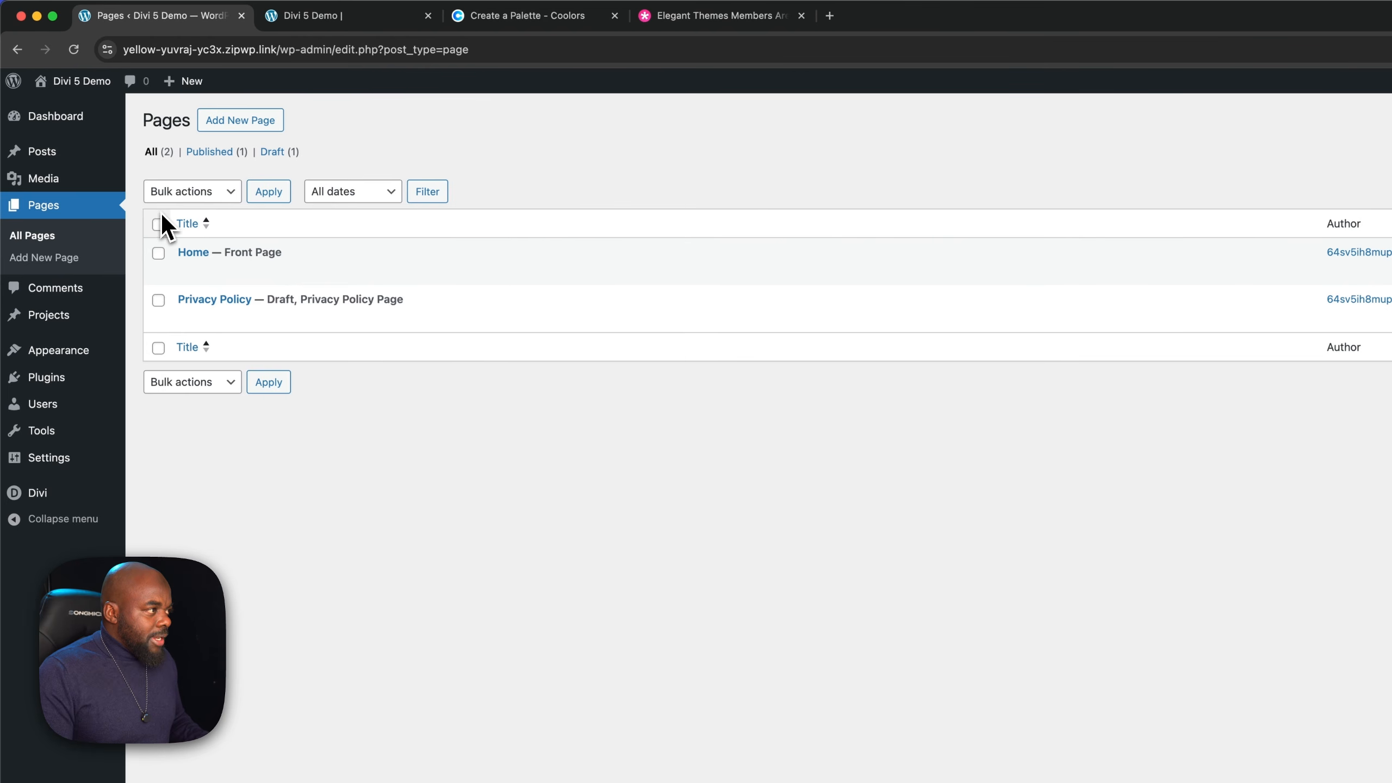
# Open Home with Edit With Divi and delete the sample text row
pyautogui.click(358, 271)
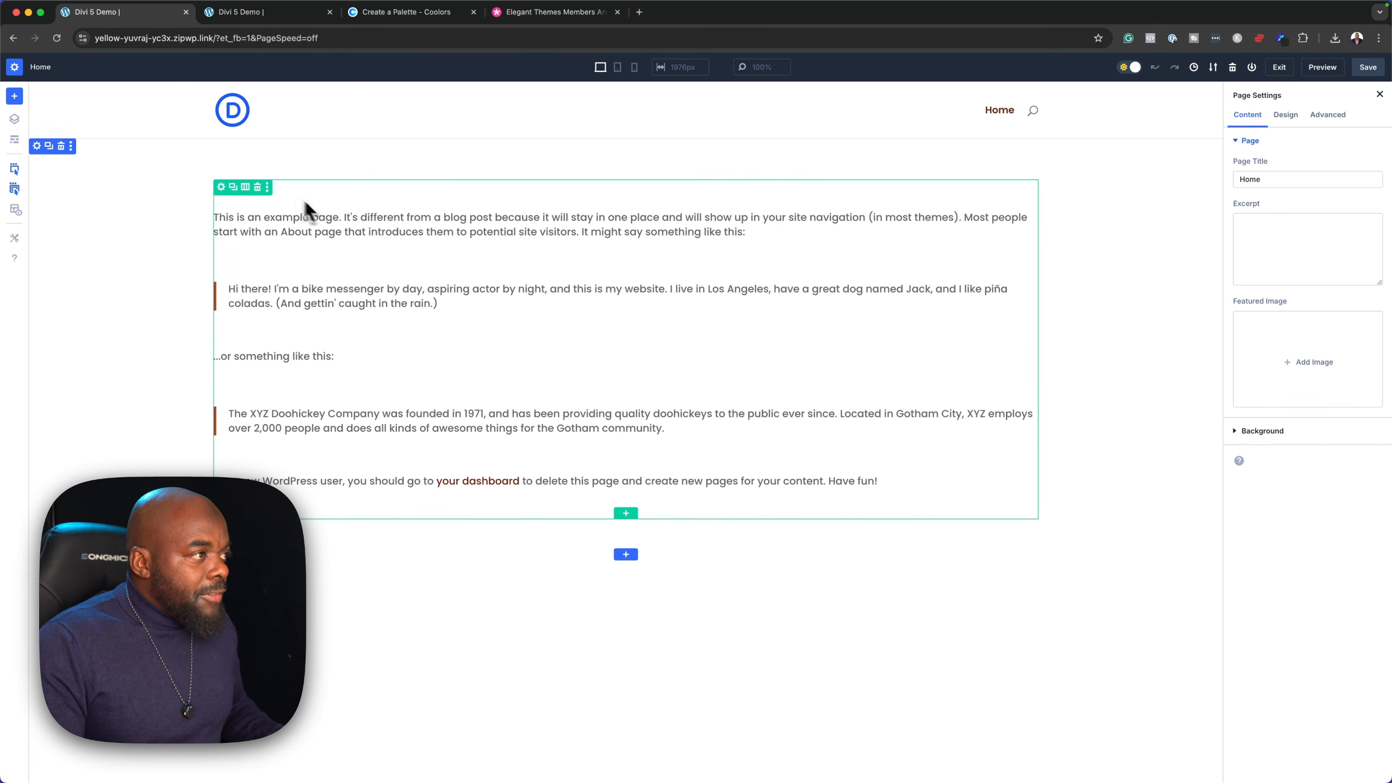
pyautogui.click(258, 187)
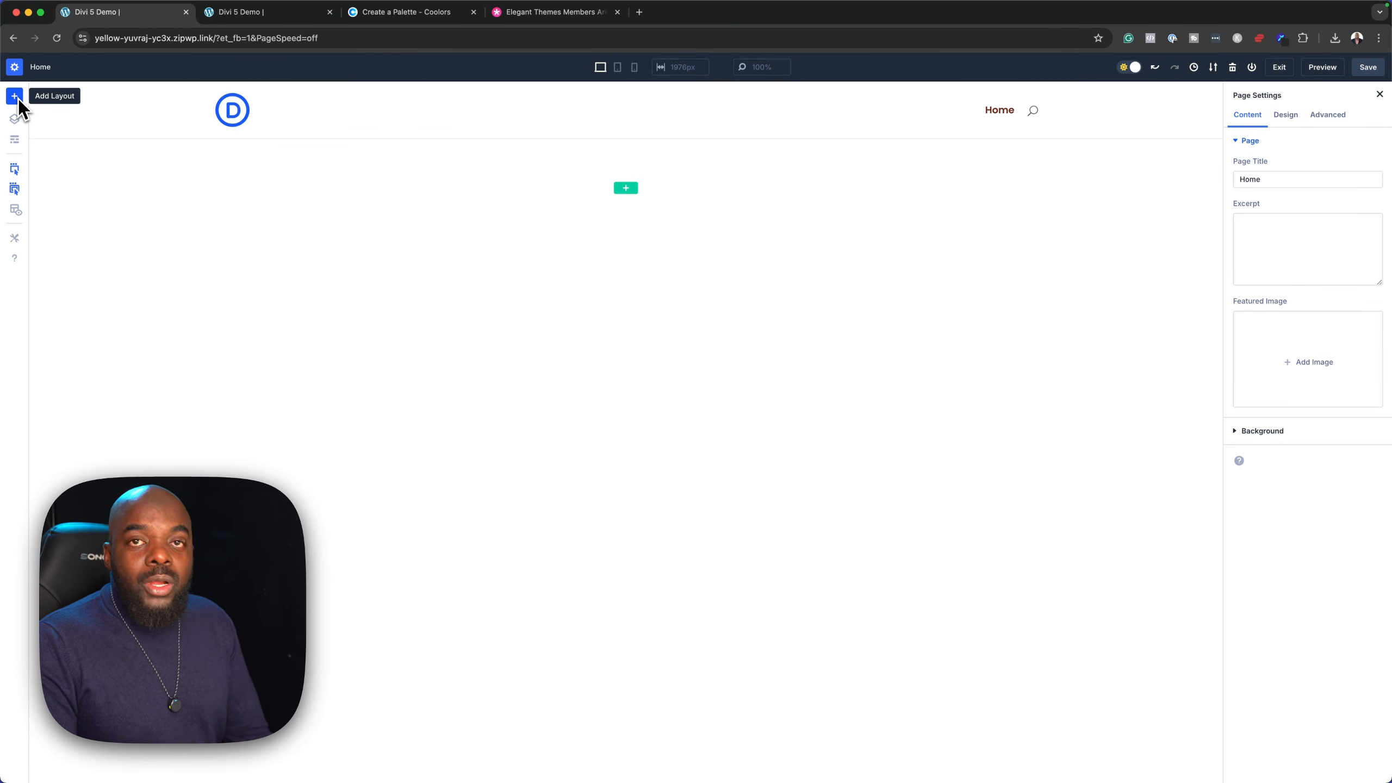
pyautogui.click(16, 98)
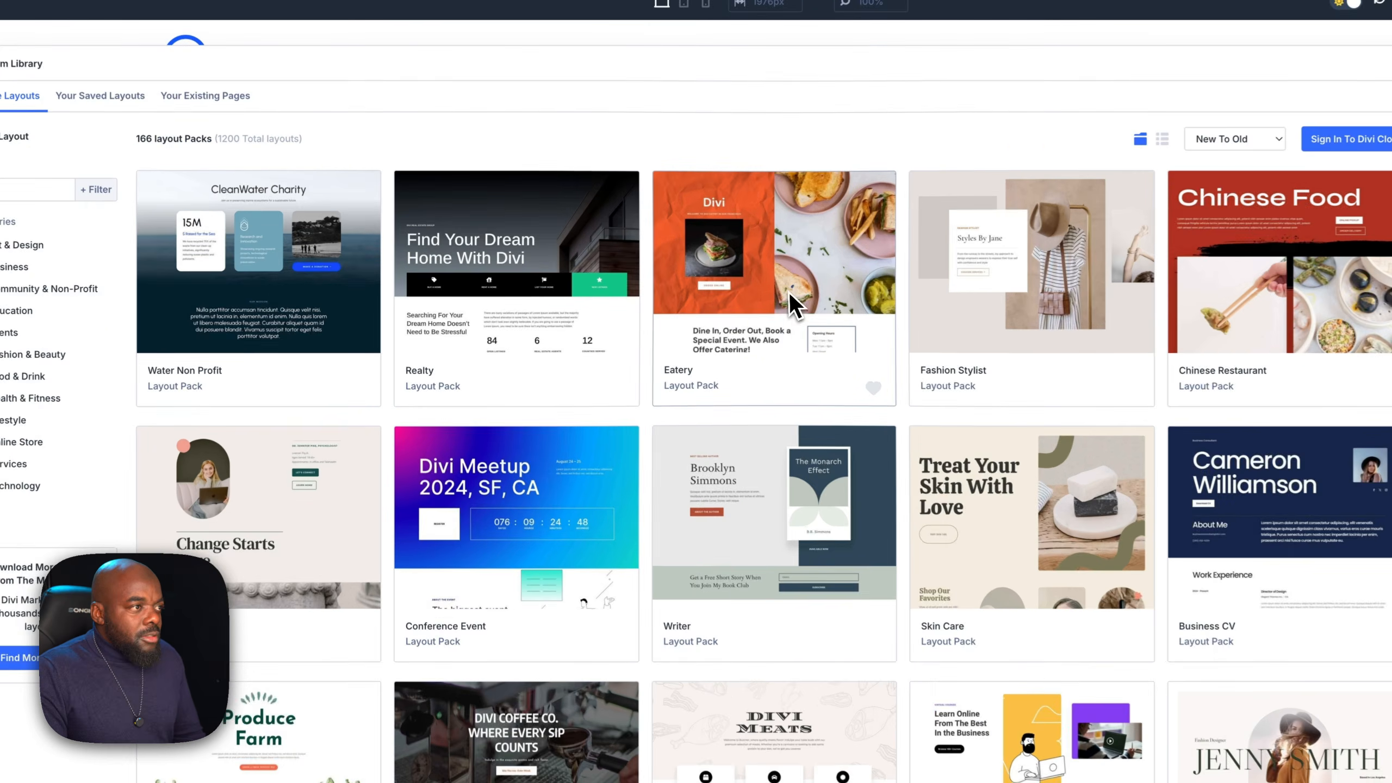
pyautogui.click(697, 291)
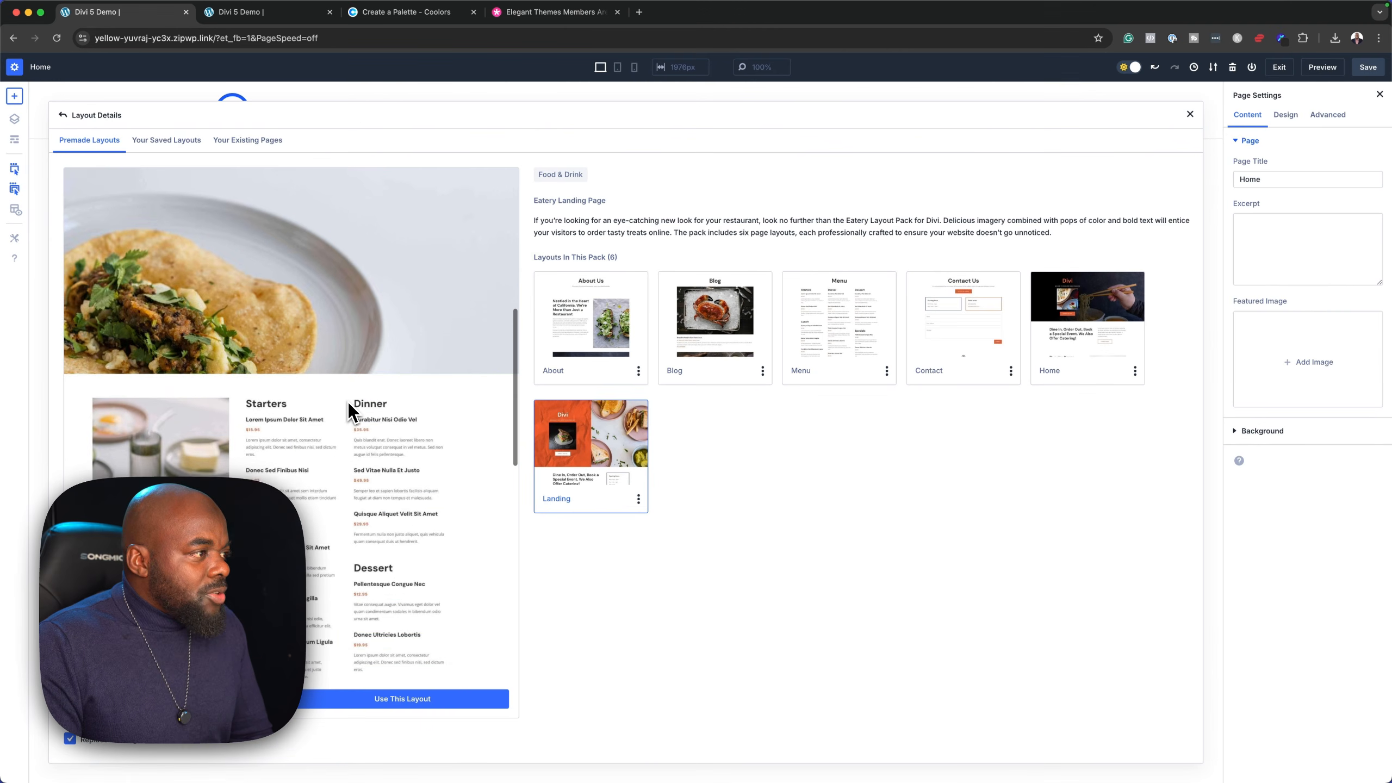
pyautogui.scroll(-10, 348, 400)
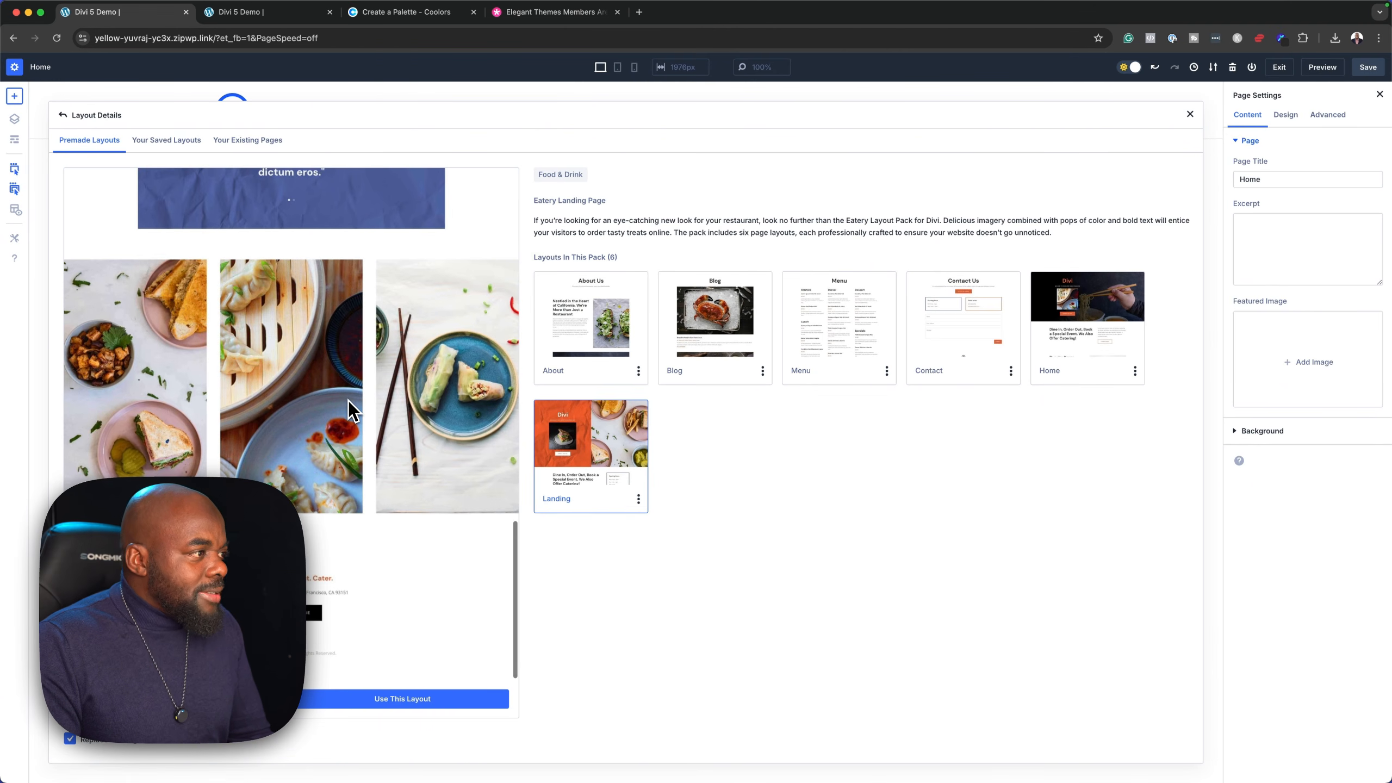
pyautogui.scroll(10, 348, 400)
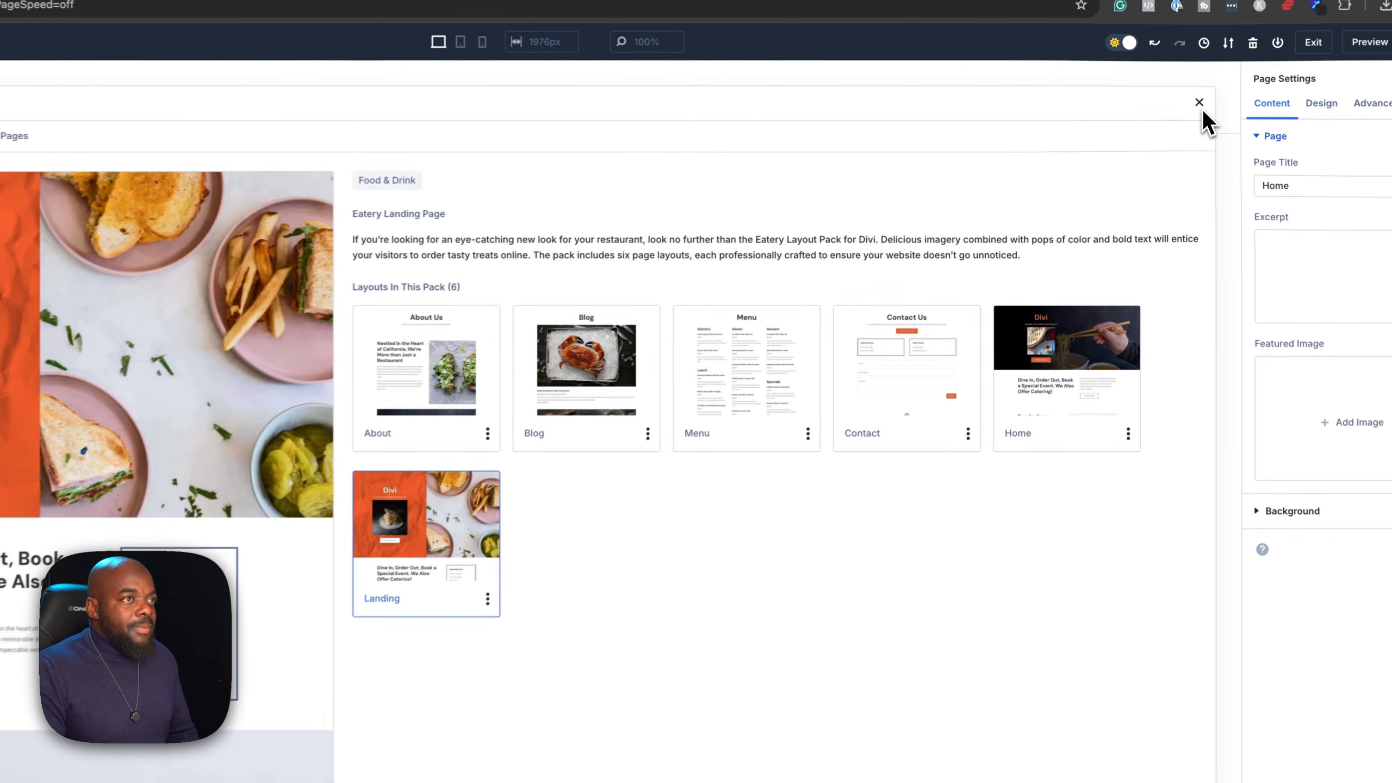
pyautogui.click(1189, 114)
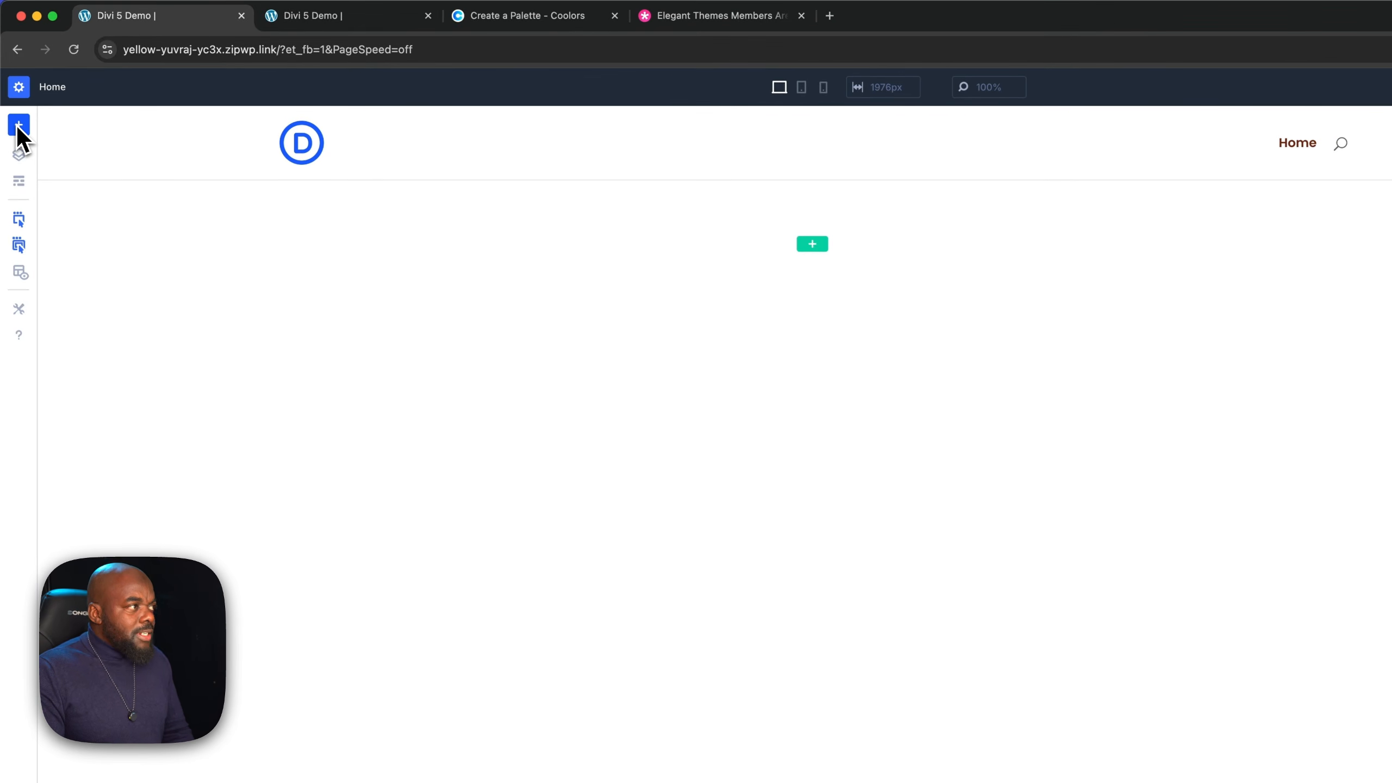
# Open the premade layout library, browse the Business layout packs, then clear that filter
pyautogui.click(18, 126)
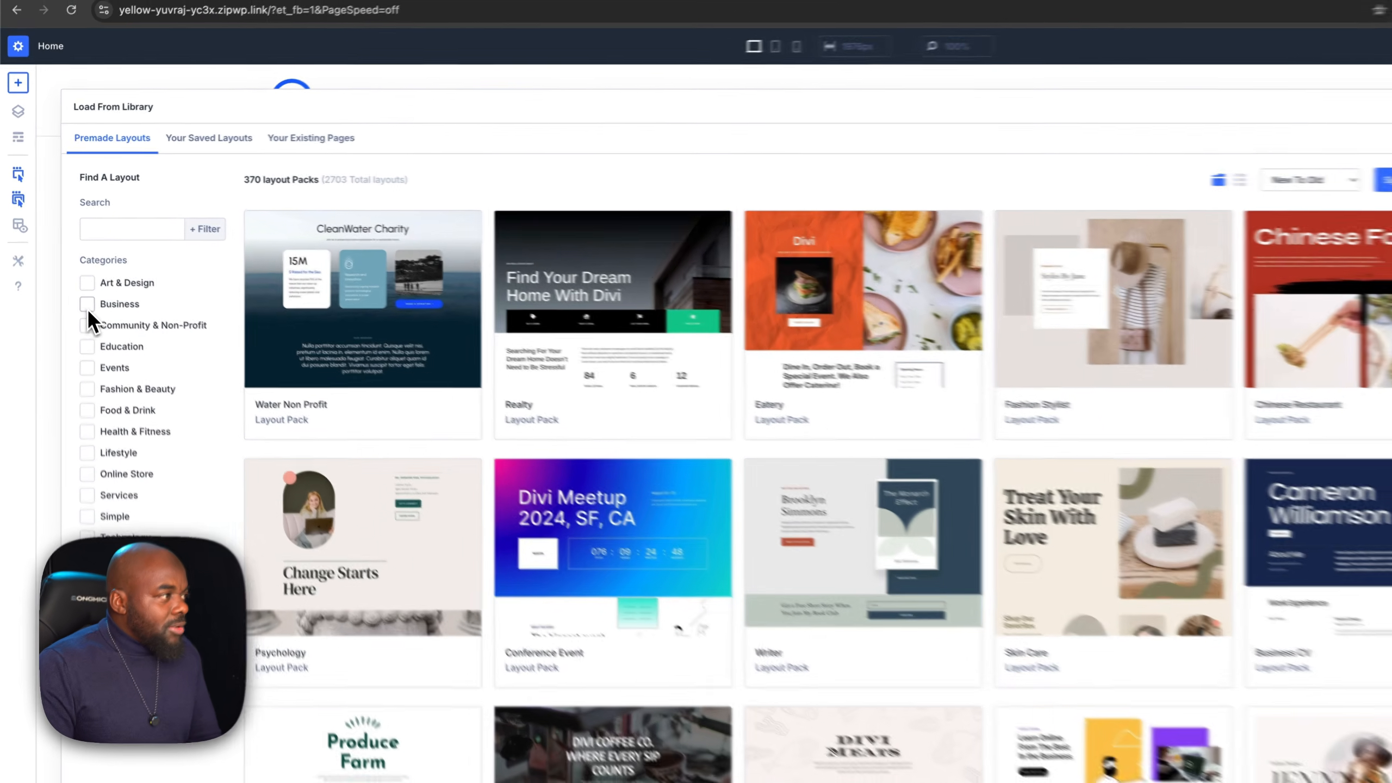
pyautogui.click(69, 272)
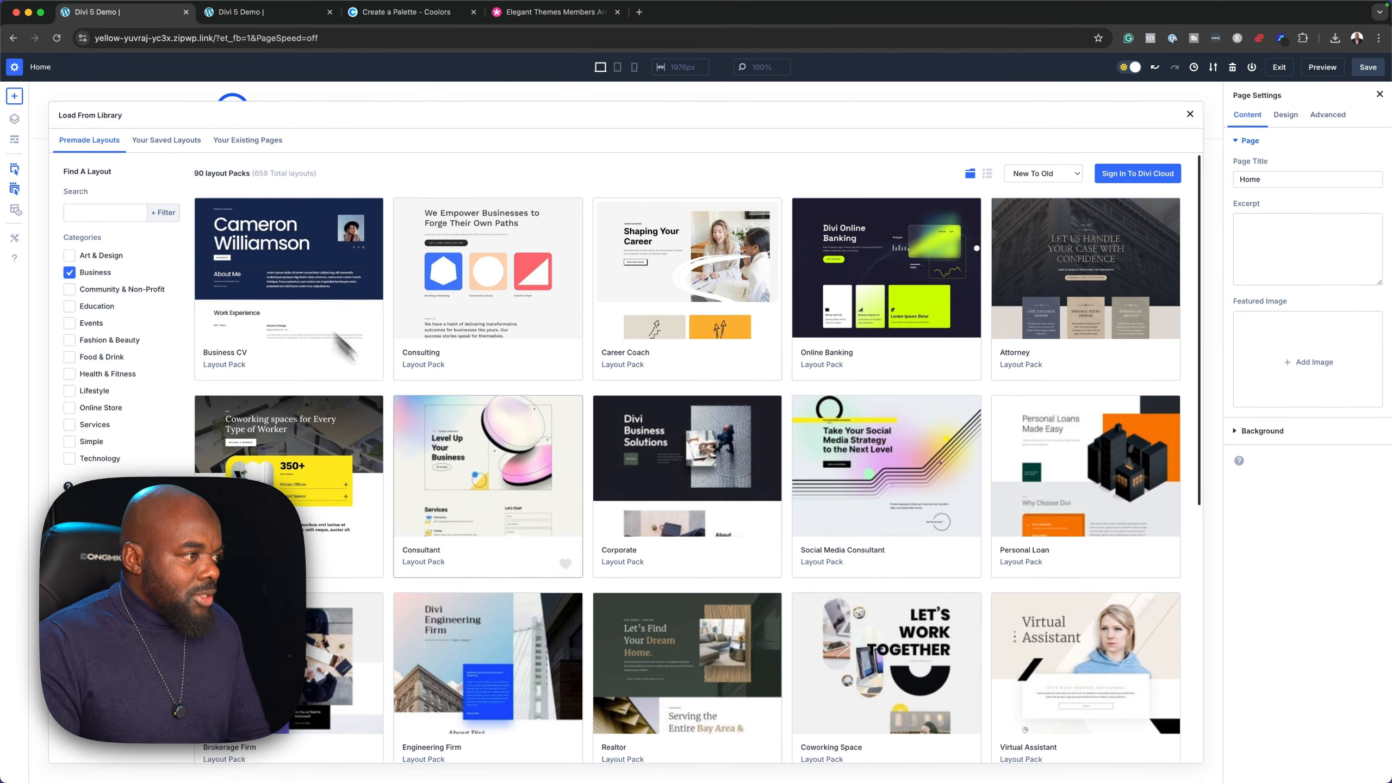
pyautogui.scroll(-3, 619, 494)
pyautogui.scroll(-12, 618, 510)
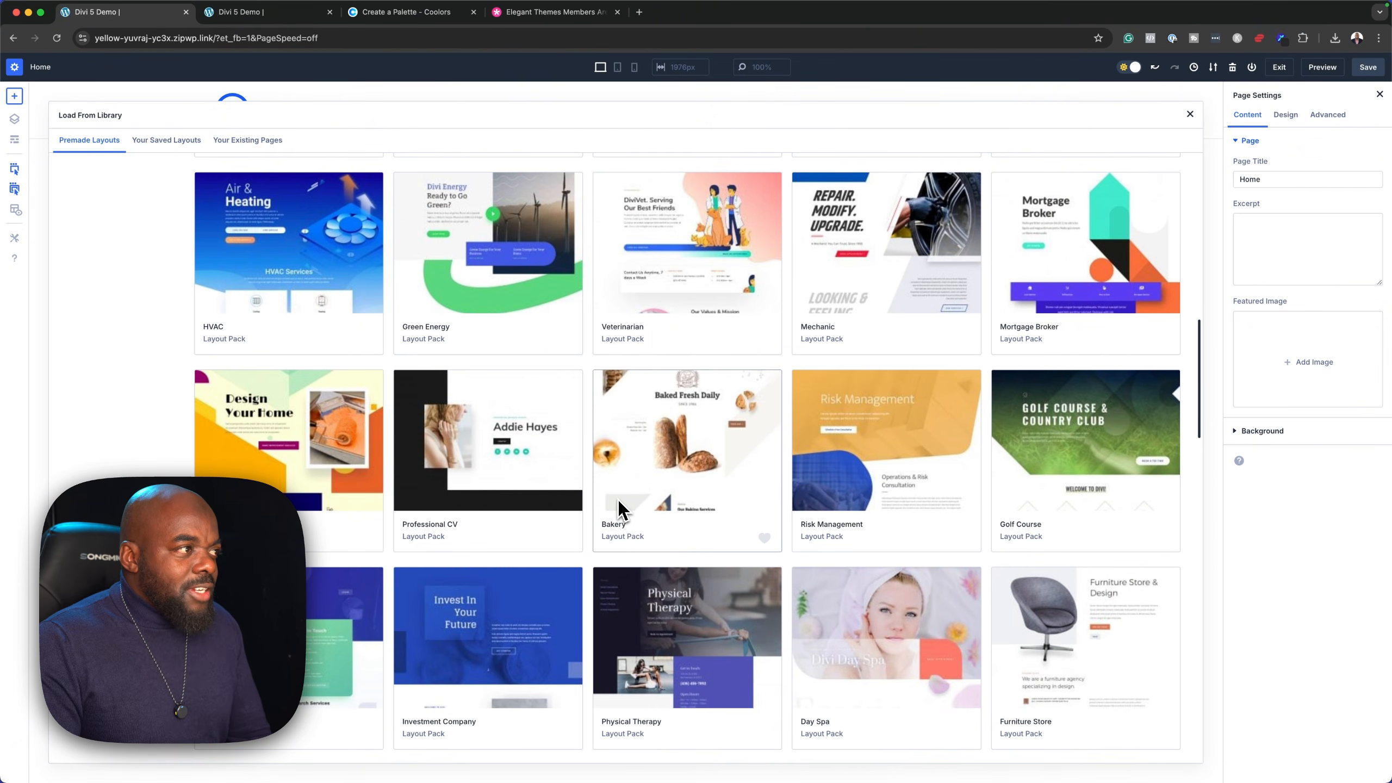
pyautogui.scroll(-3, 617, 510)
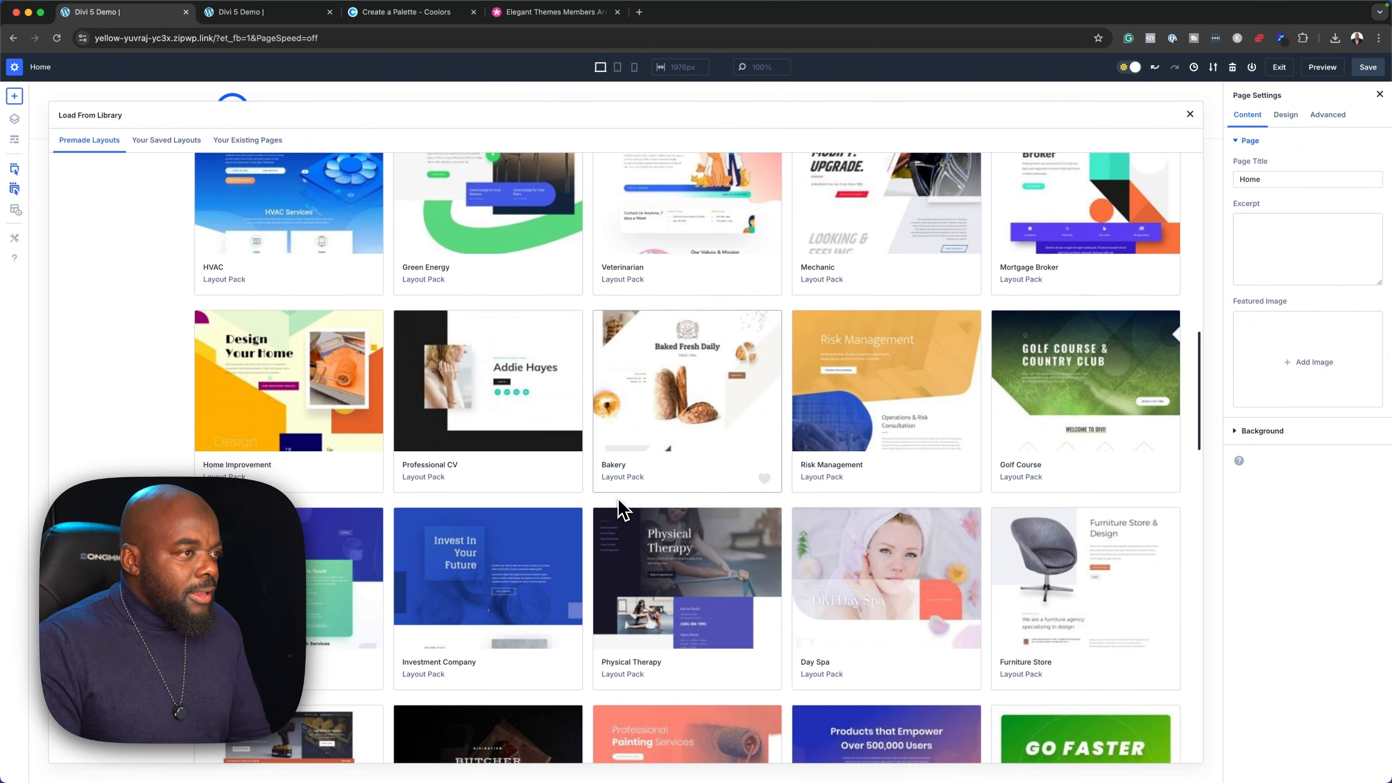
pyautogui.scroll(-15, 619, 509)
pyautogui.scroll(-20, 619, 500)
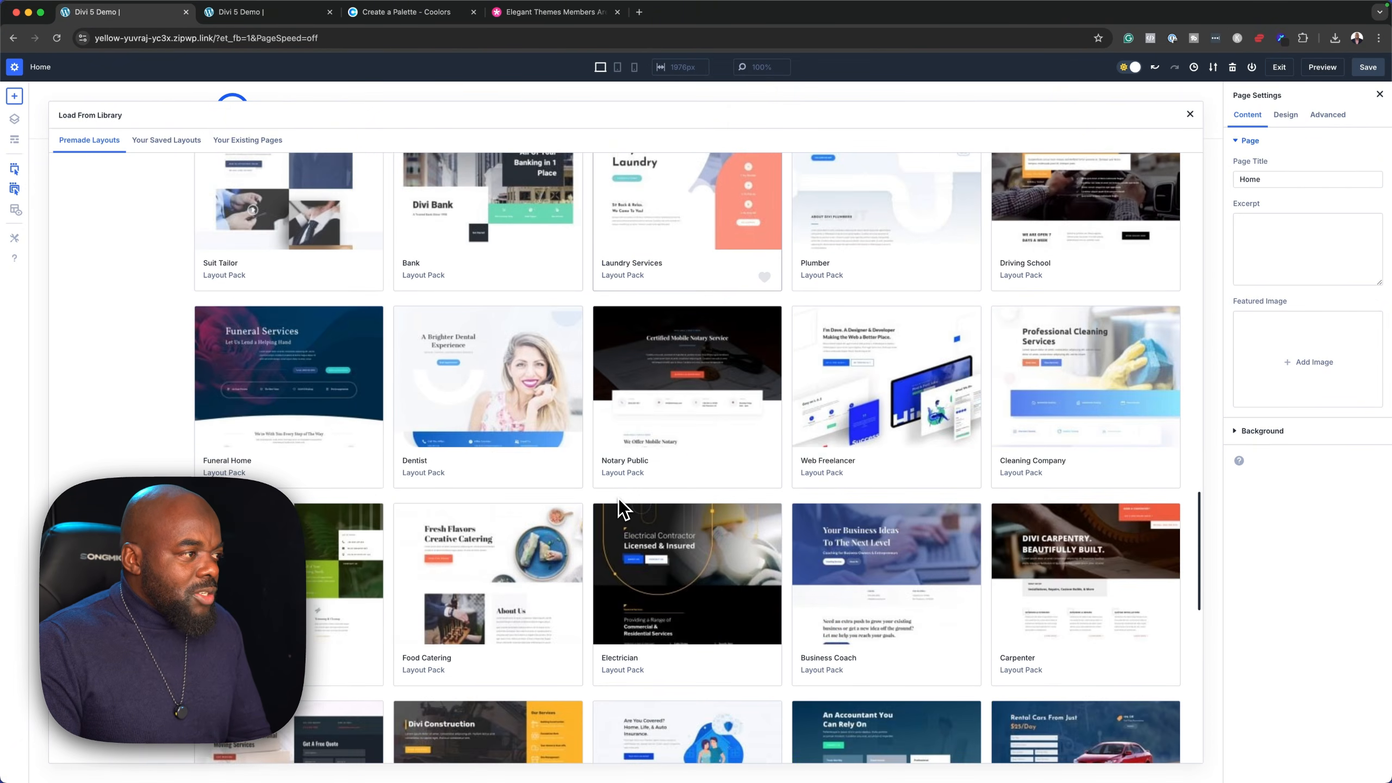
pyautogui.scroll(-5, 619, 498)
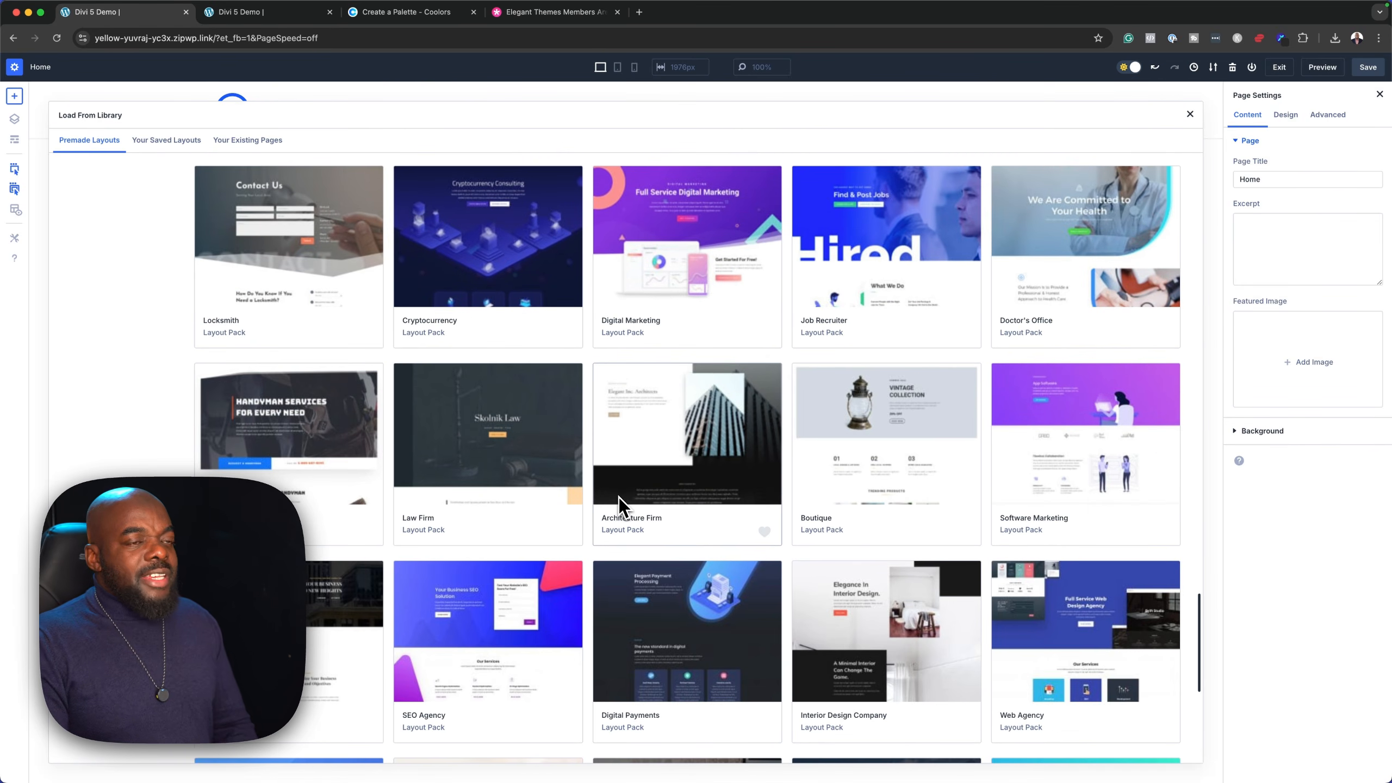
pyautogui.scroll(-10, 621, 491)
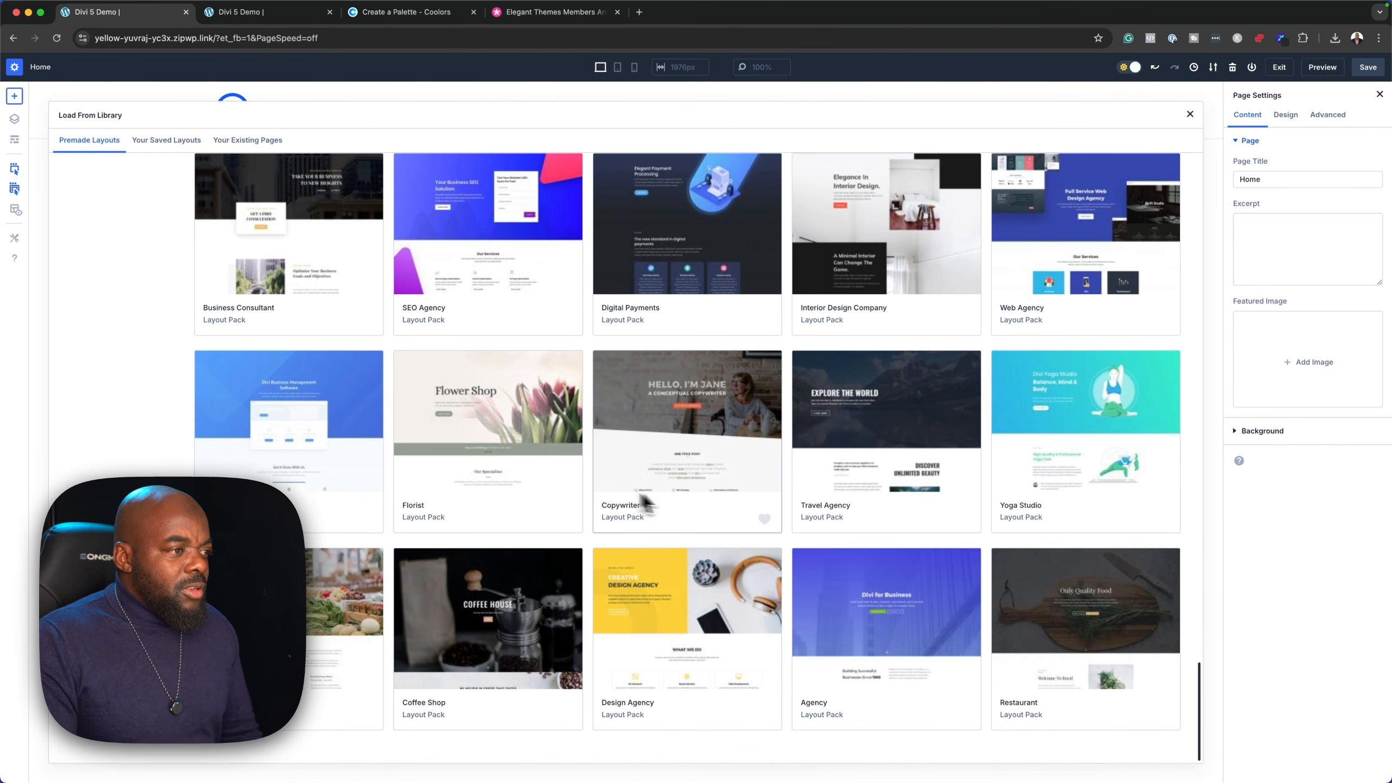
pyautogui.scroll(20, 552, 507)
pyautogui.scroll(5, 550, 497)
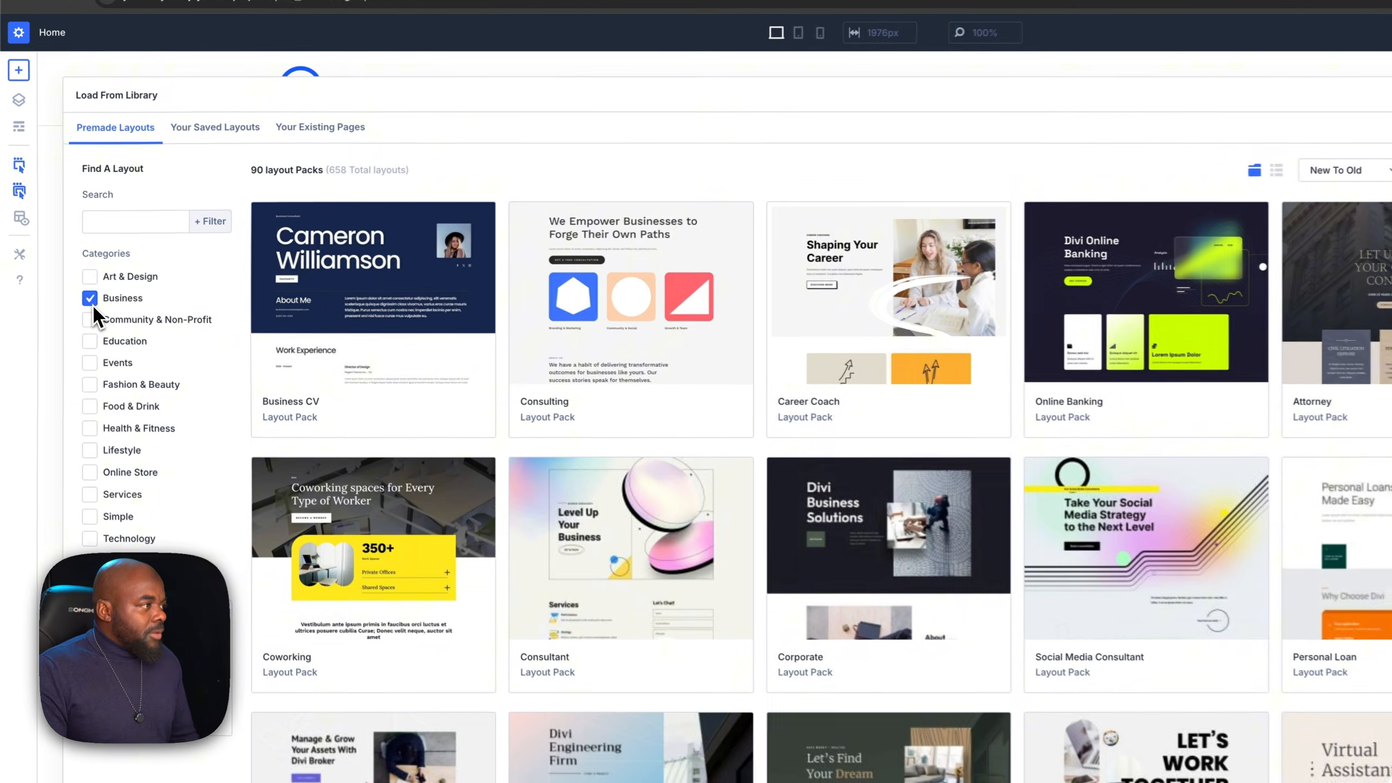
pyautogui.click(70, 274)
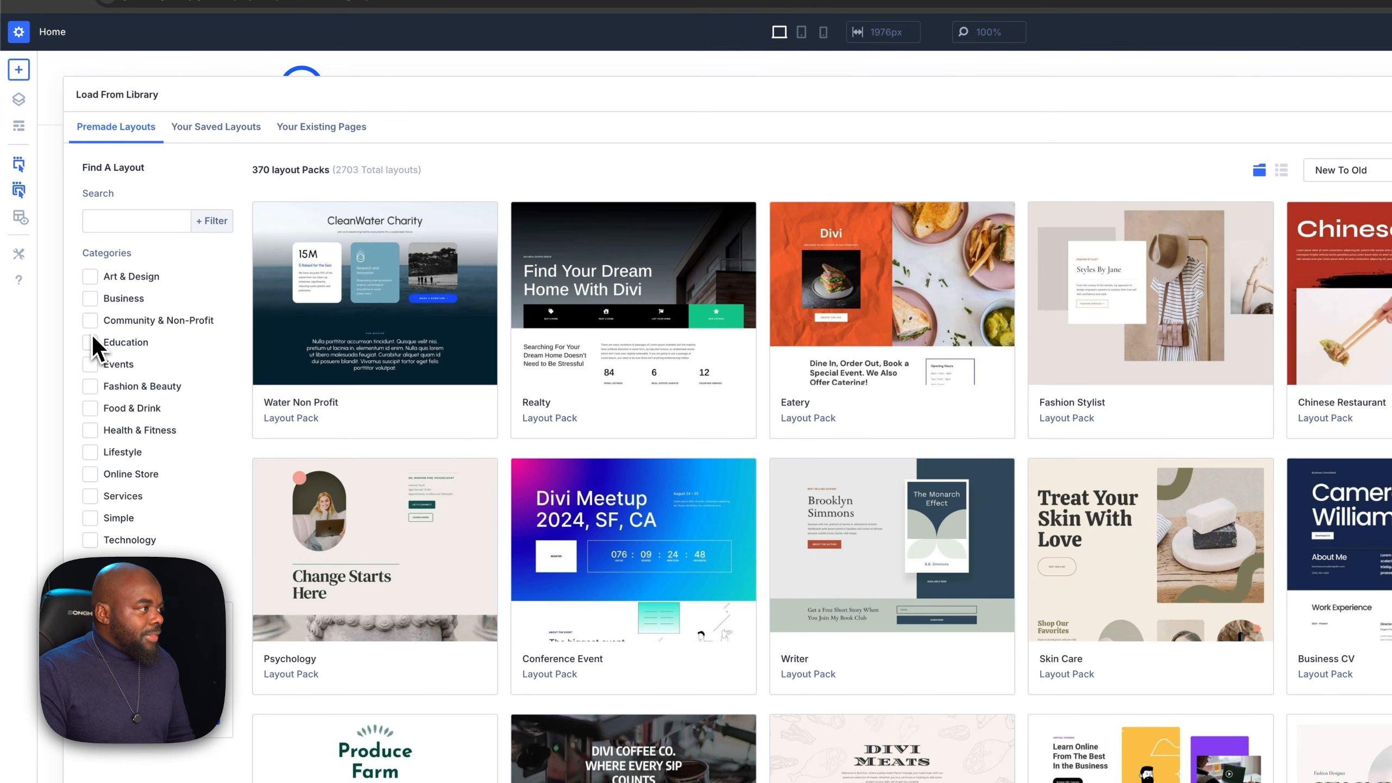
# Filter to Community & Non-Profit, preview the NGO pack, and return to the grid
pyautogui.click(90, 321)
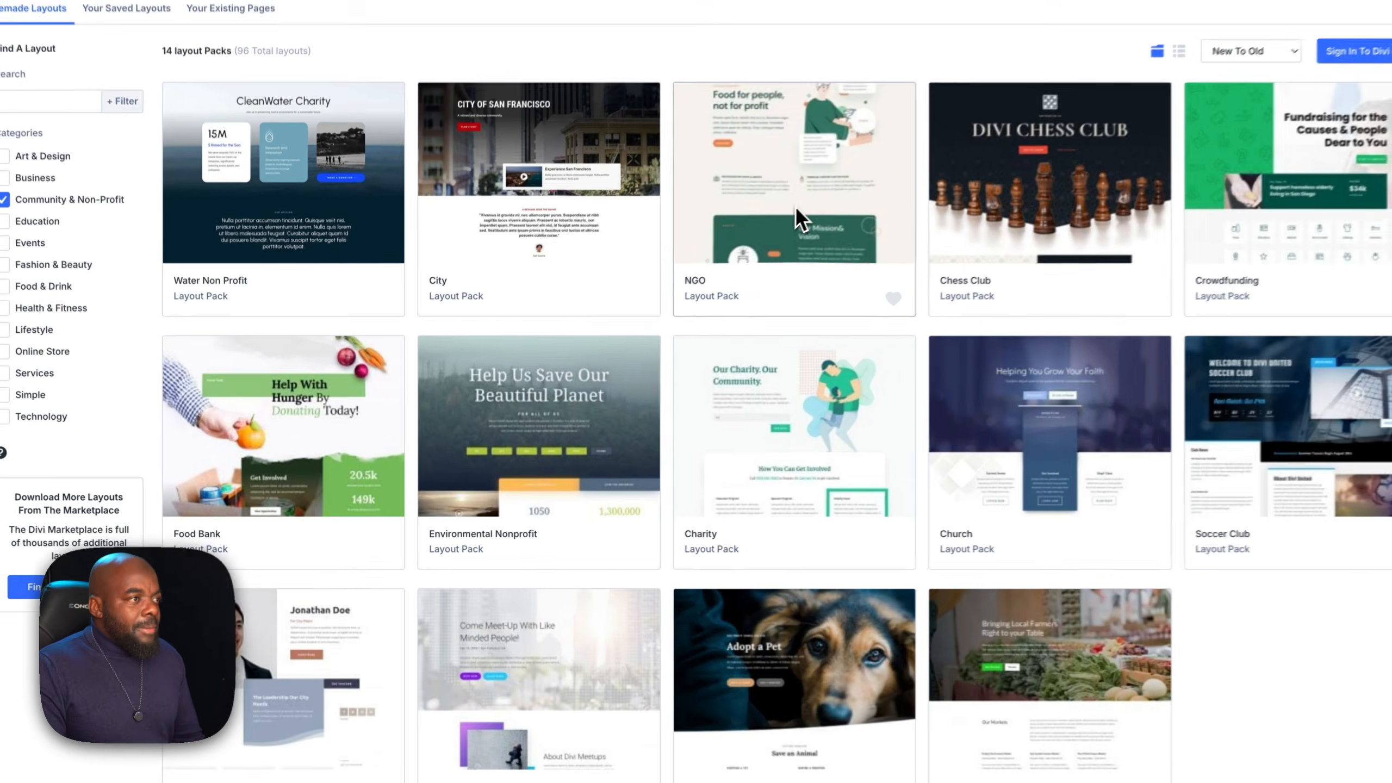
pyautogui.click(796, 210)
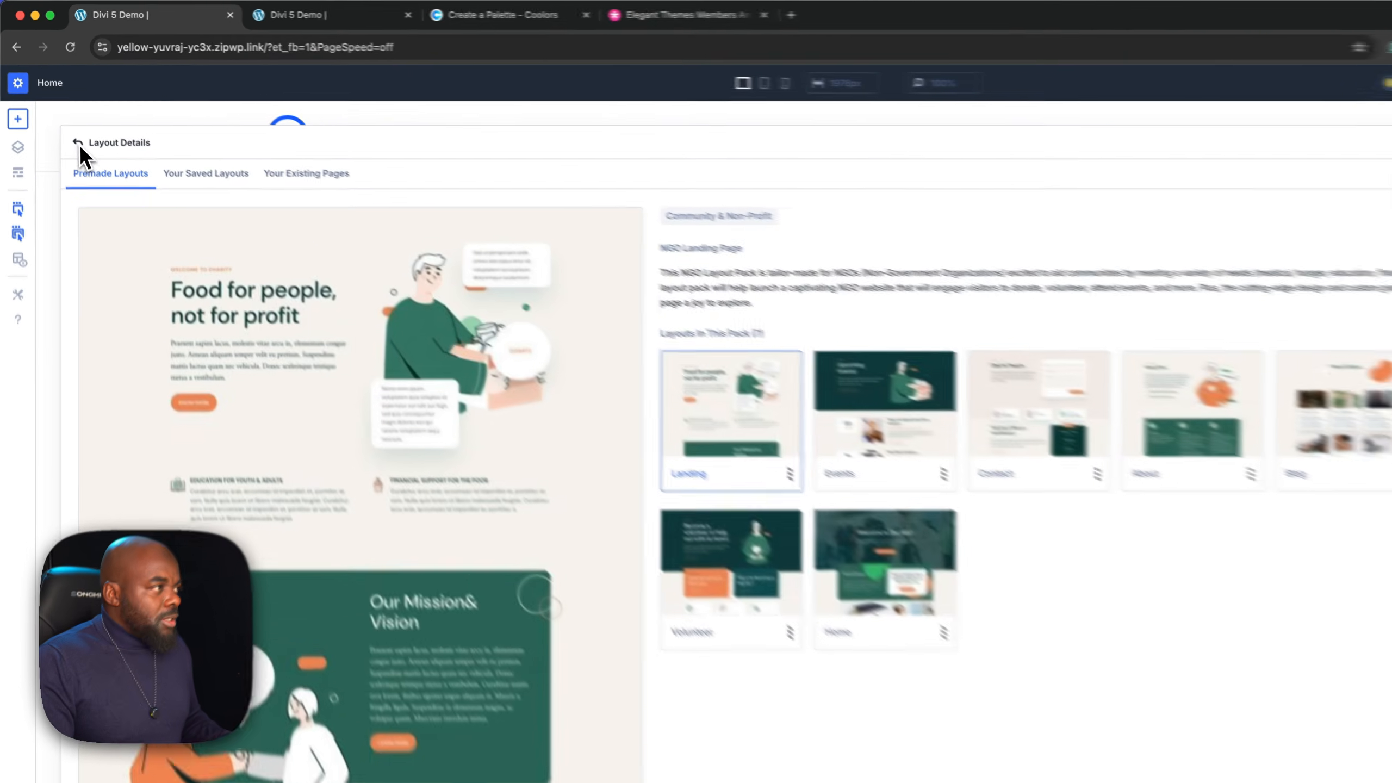
pyautogui.click(77, 142)
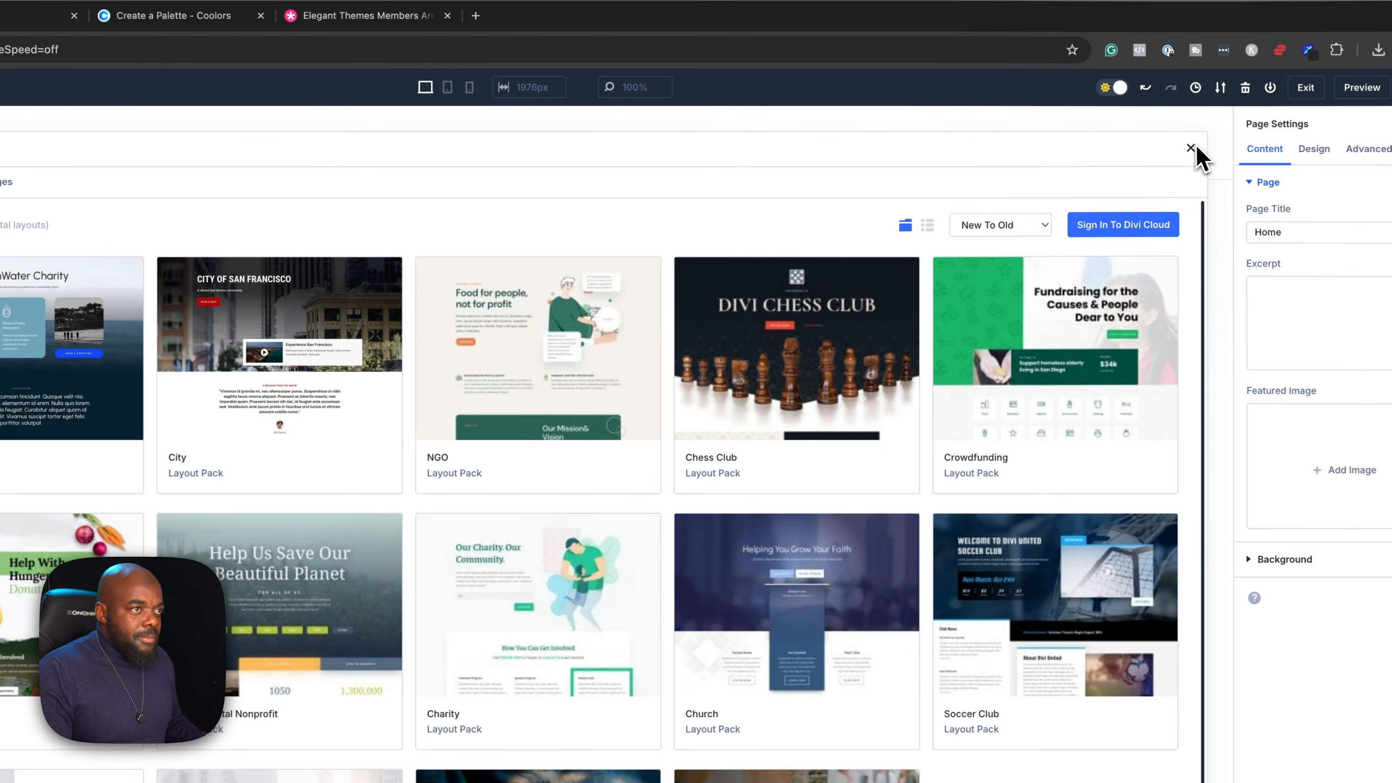
# Close the layout library, duplicate the empty section below itself, and turn on X-Ray section outlines
pyautogui.click(1191, 148)
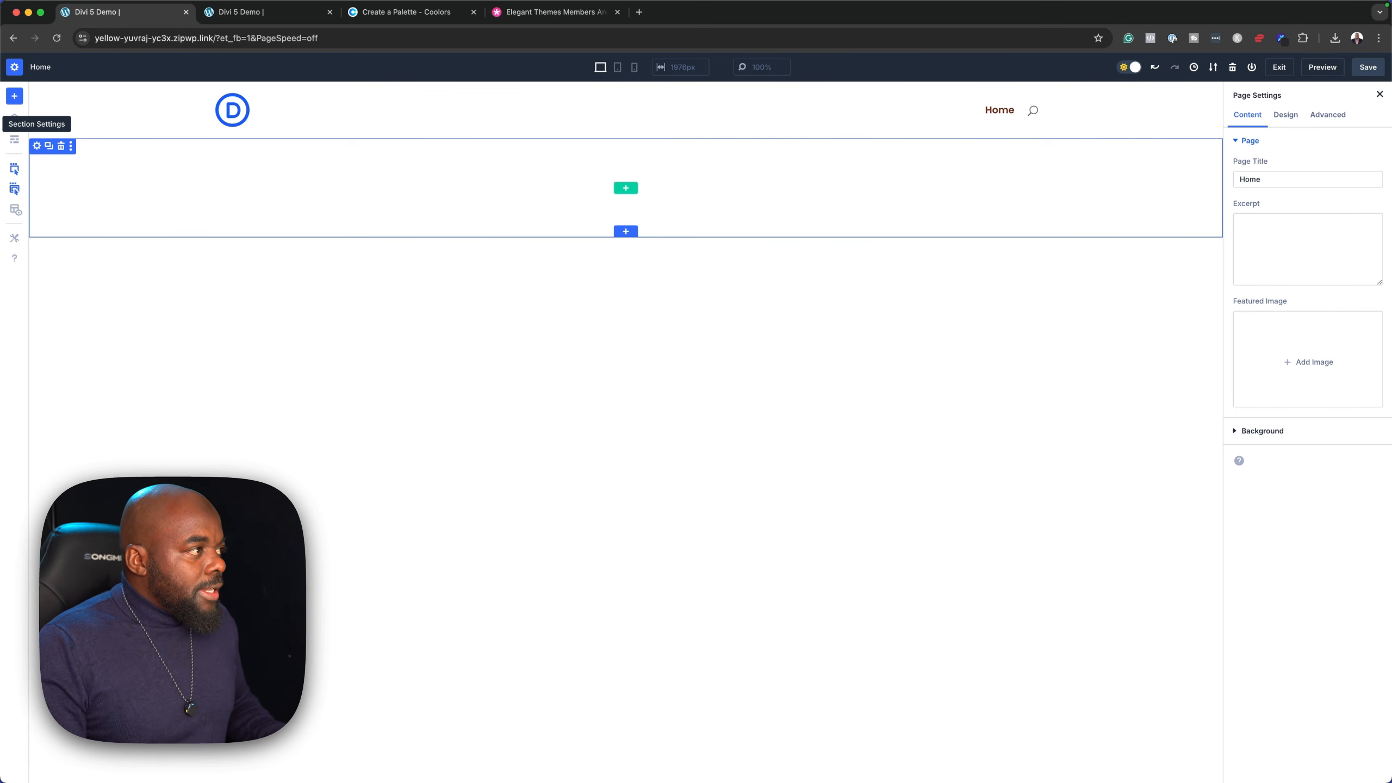
pyautogui.click(49, 147)
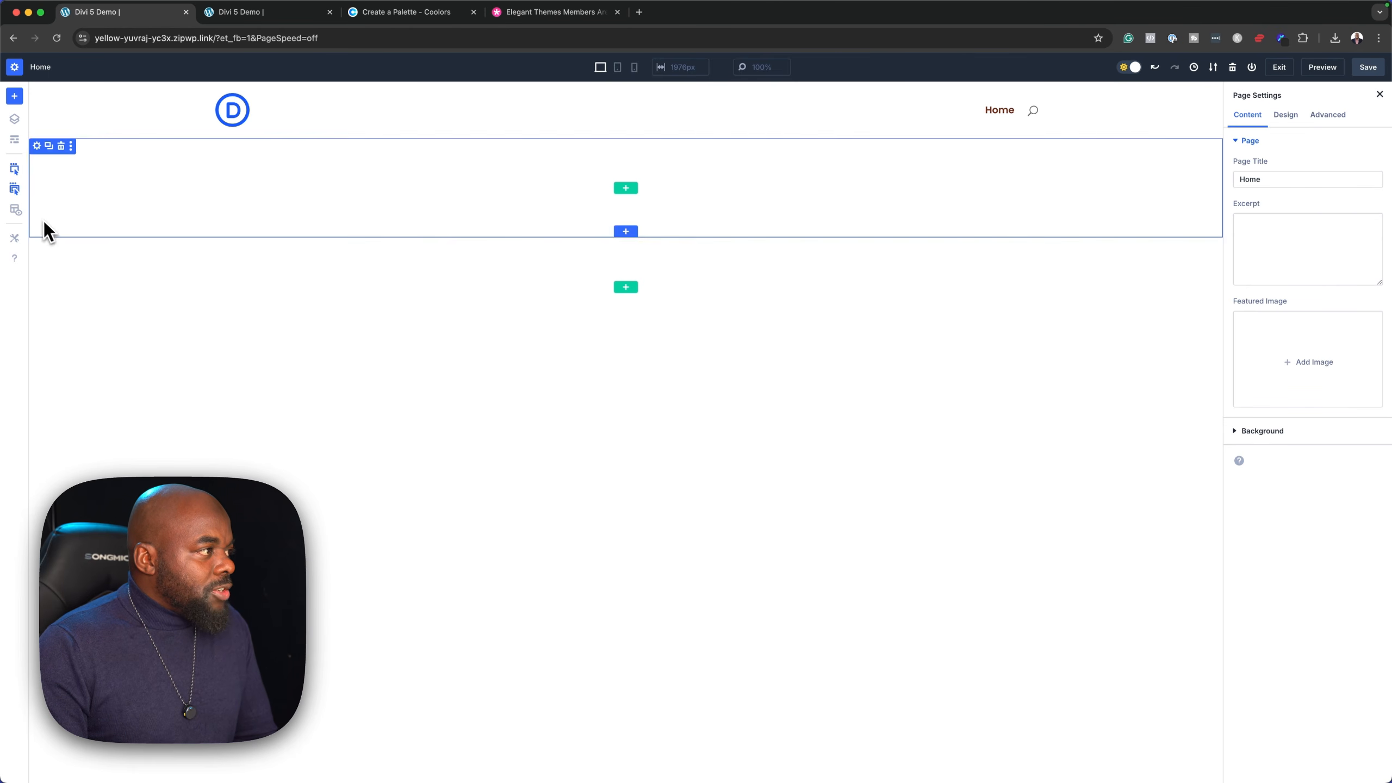
pyautogui.click(16, 213)
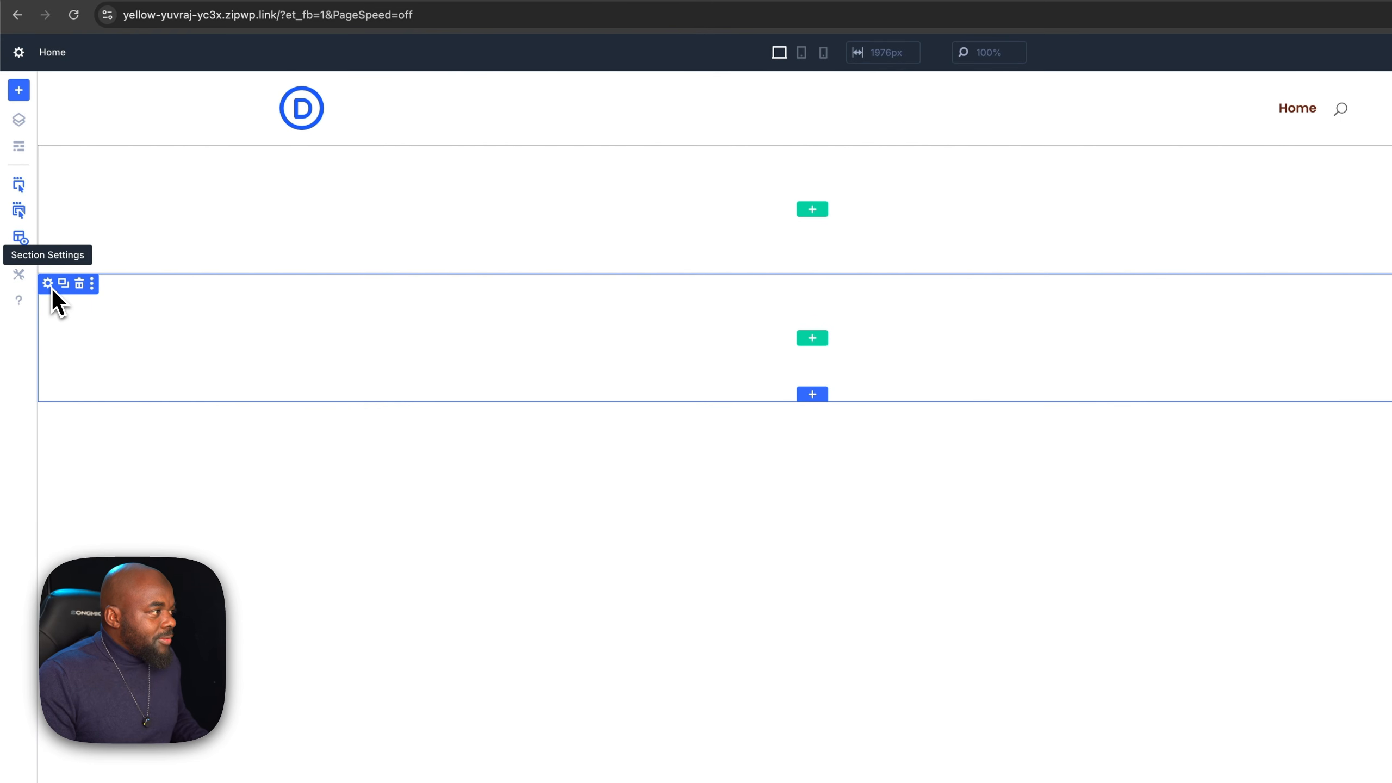
pyautogui.click(50, 286)
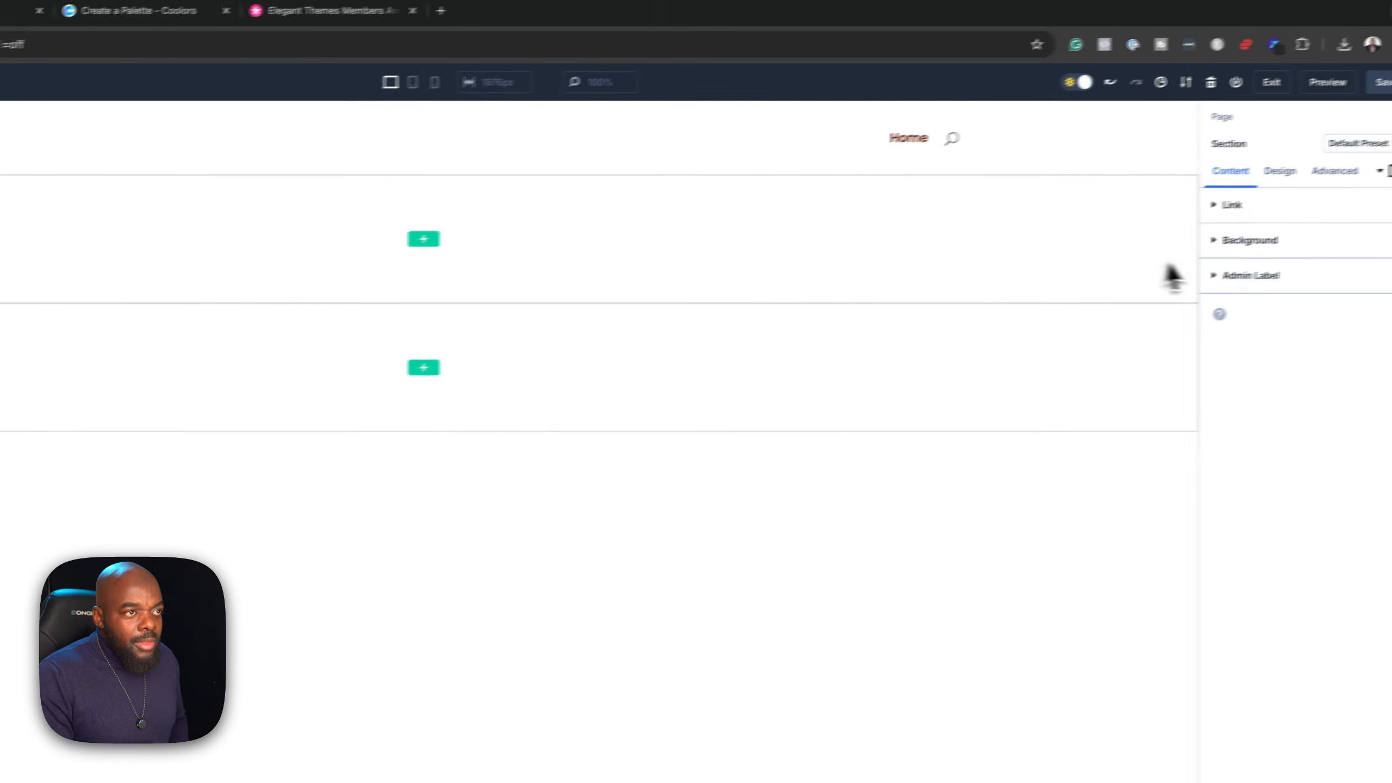
# Give the second section the light-green #f7feeb saved swatch as its background colour
pyautogui.click(1274, 241)
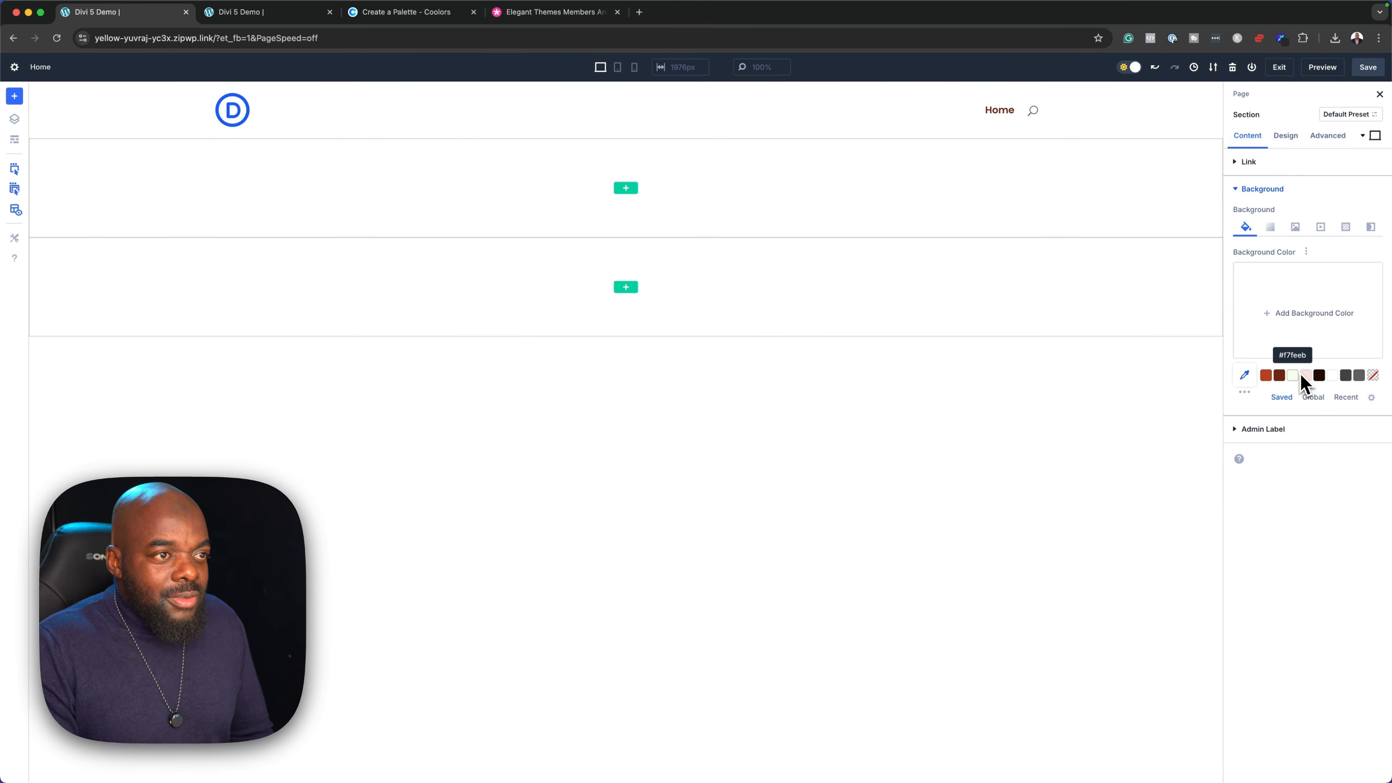
pyautogui.click(1292, 375)
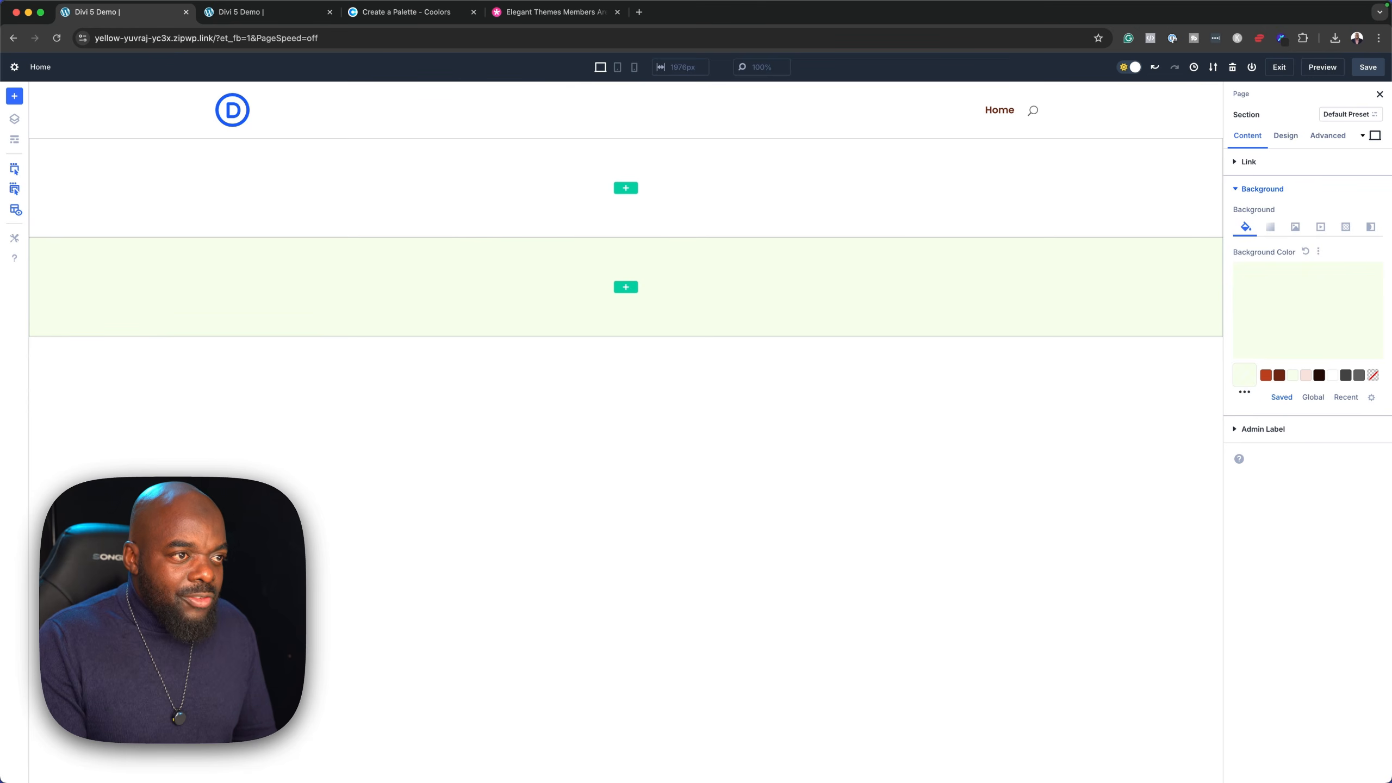
pyautogui.click(1244, 392)
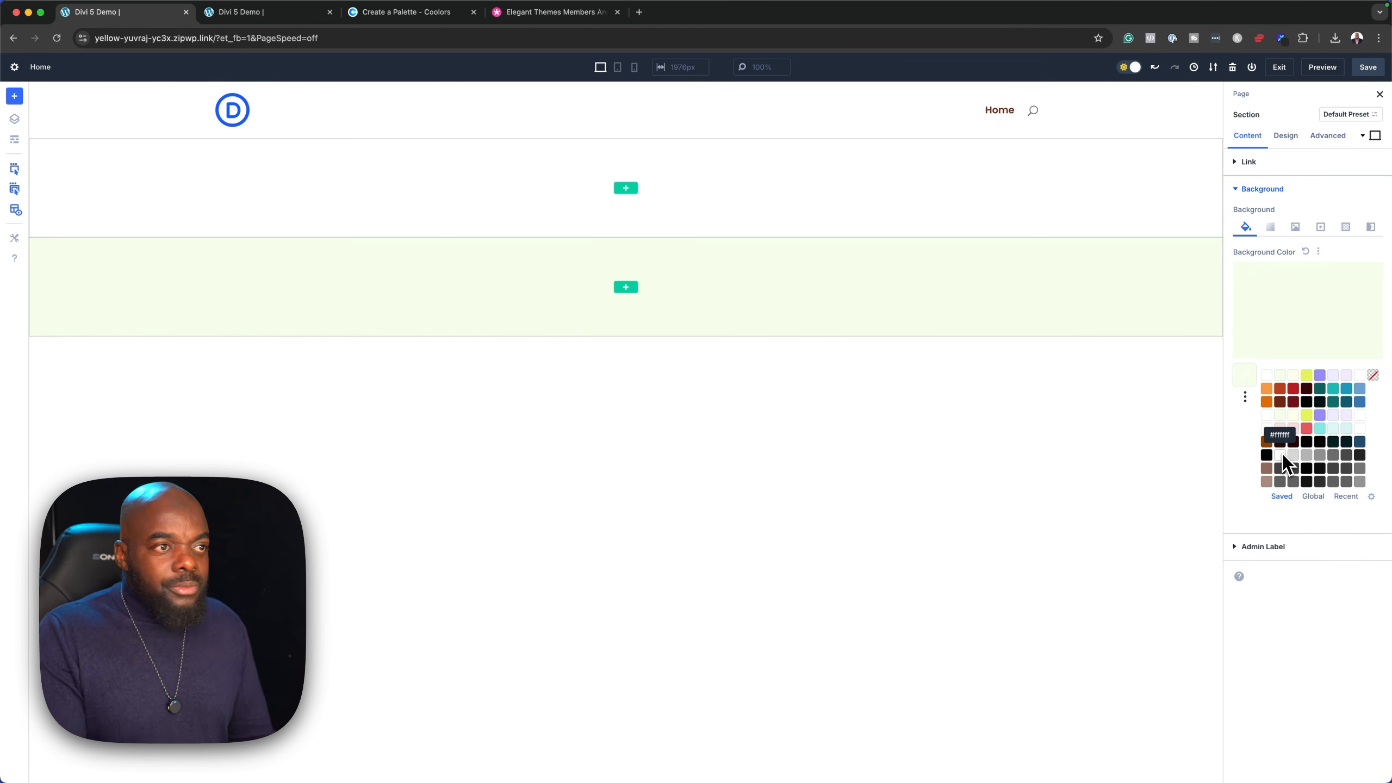
pyautogui.click(1247, 397)
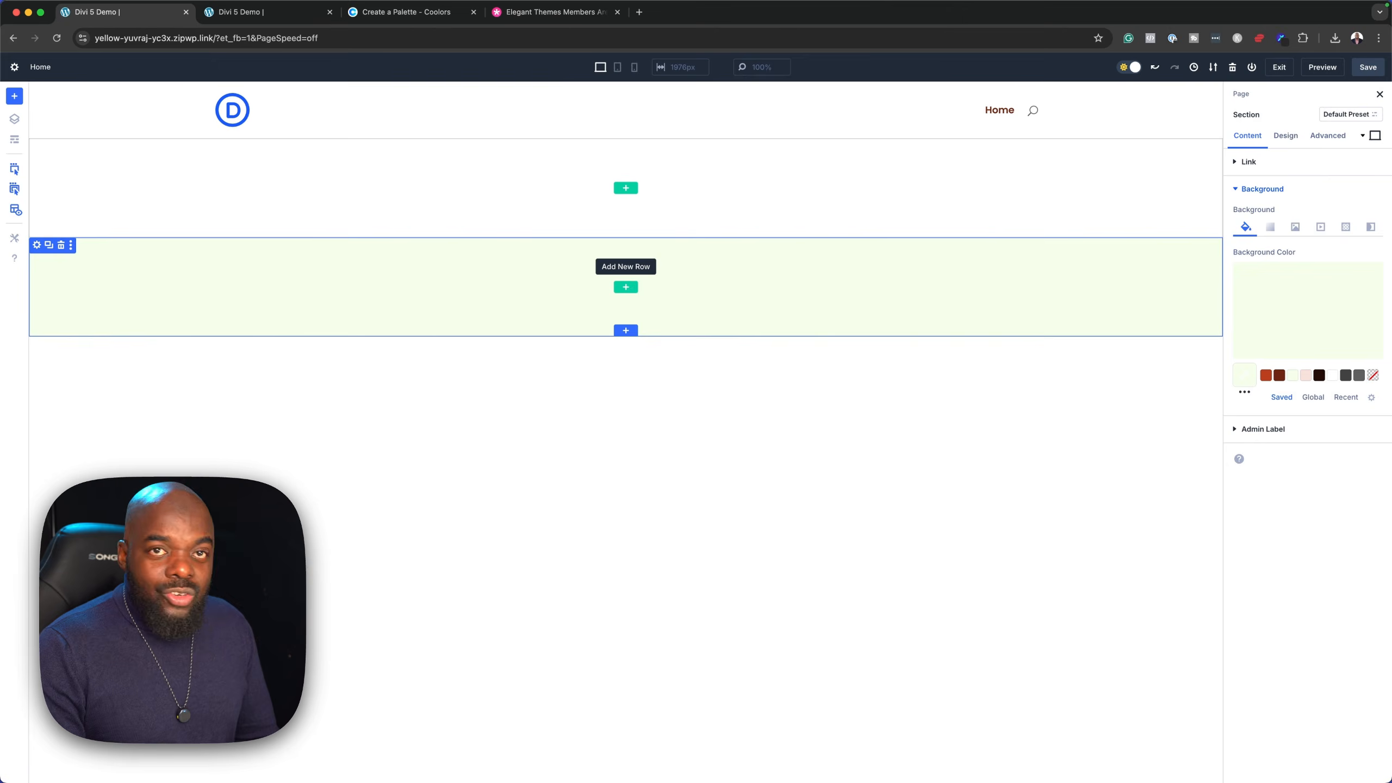
# Insert a new row into the green section and add a Blurb module found by searching 'bl'
pyautogui.click(625, 287)
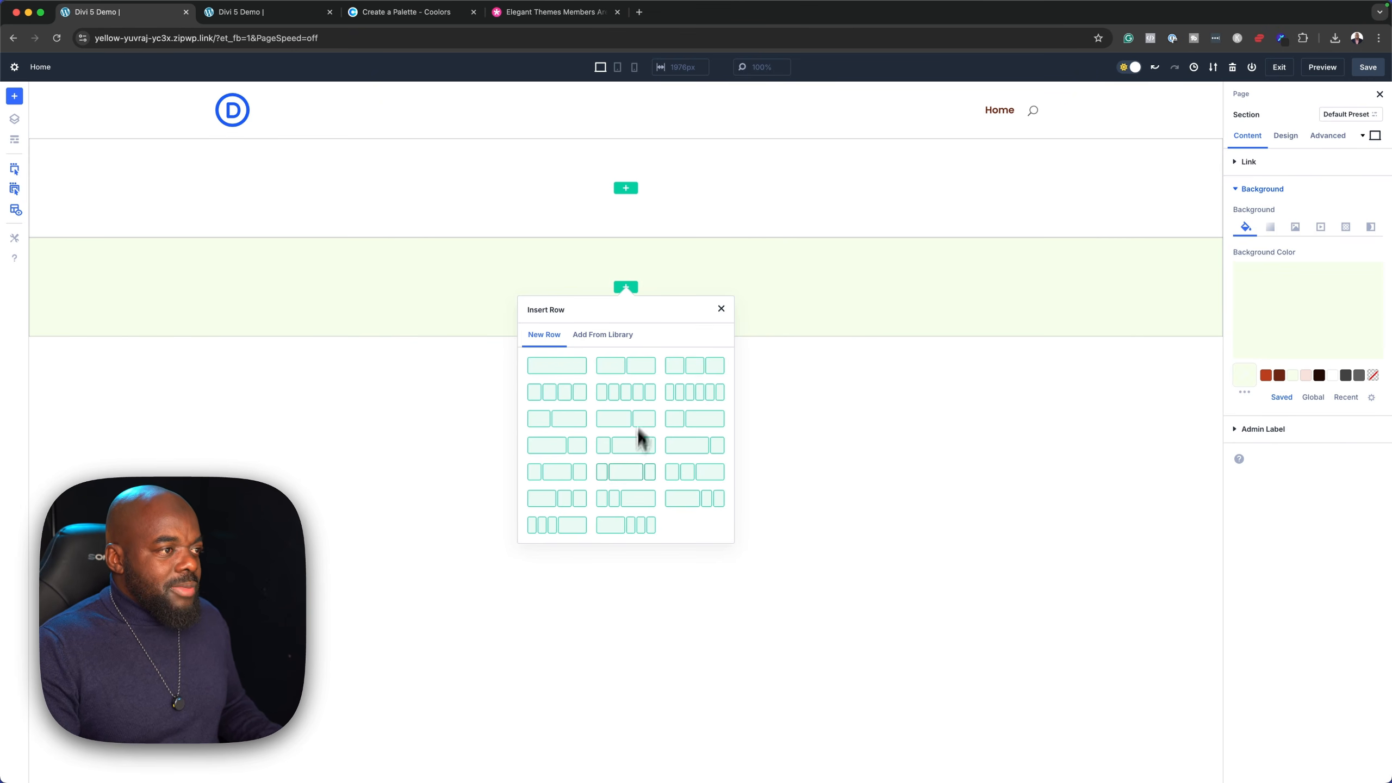
pyautogui.click(641, 371)
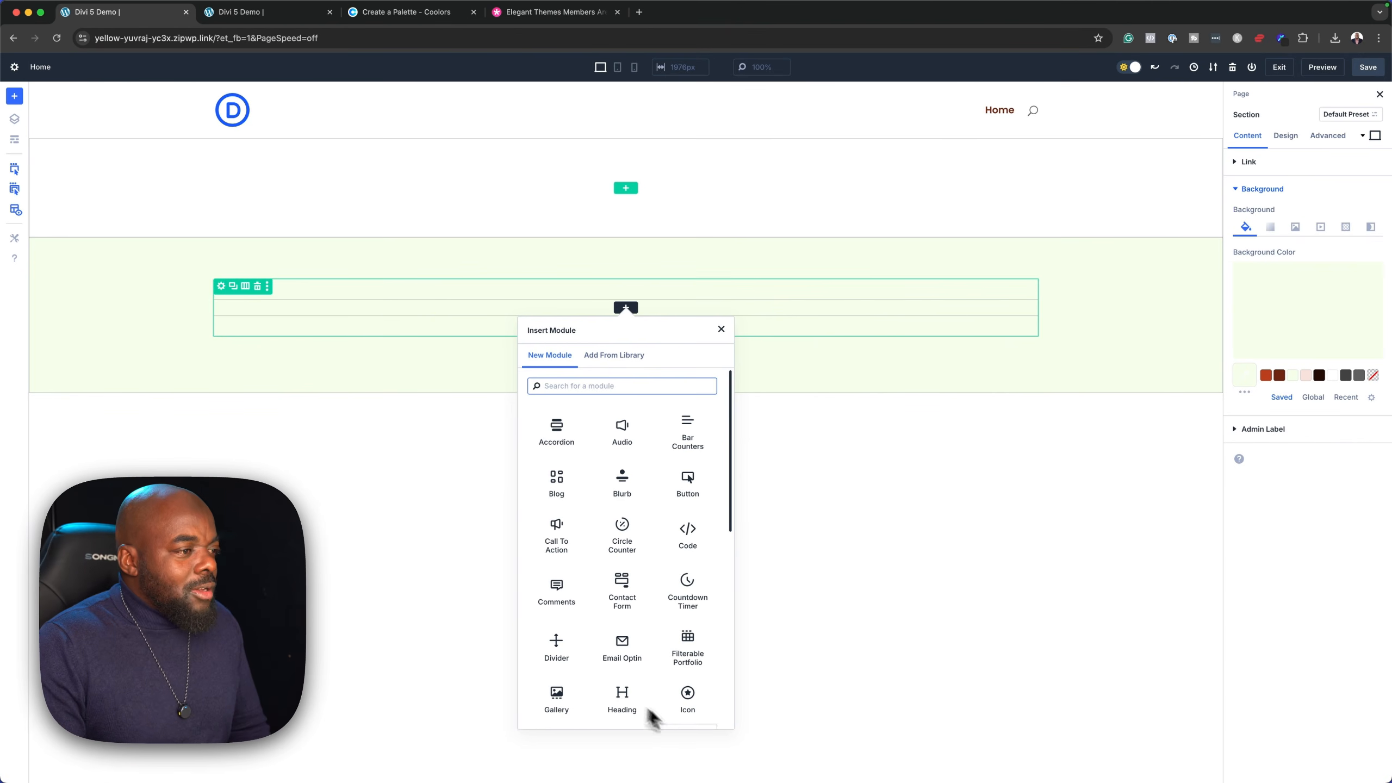
pyautogui.scroll(-5, 682, 607)
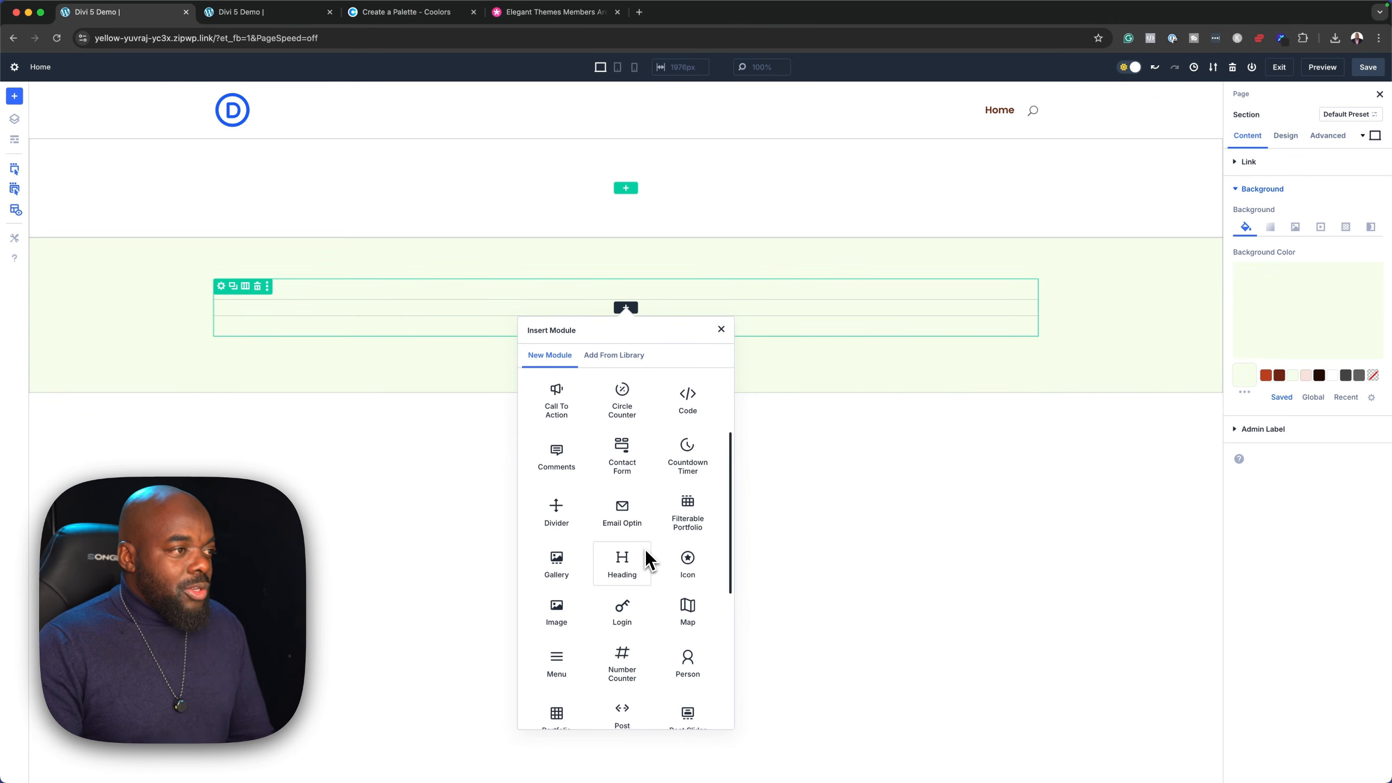
pyautogui.scroll(3, 630, 550)
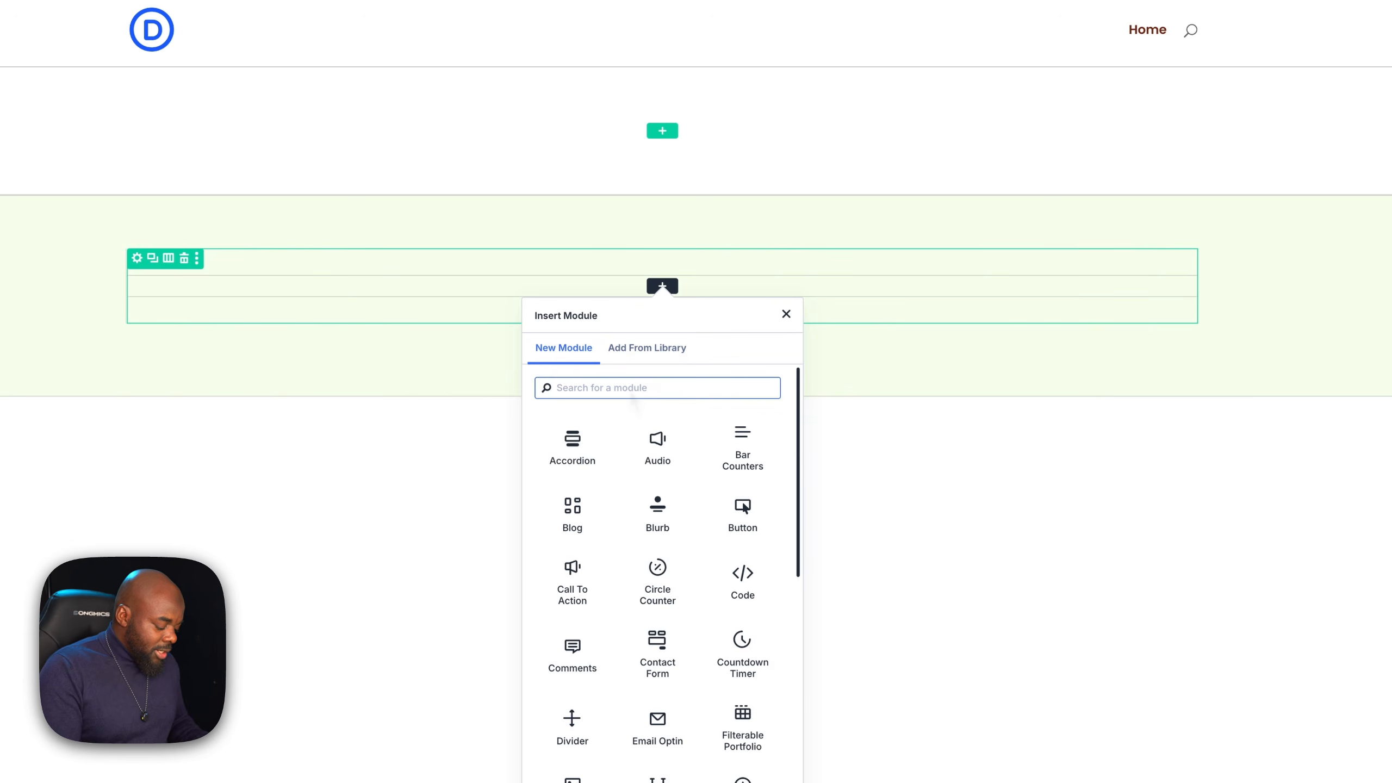
pyautogui.write('bl')
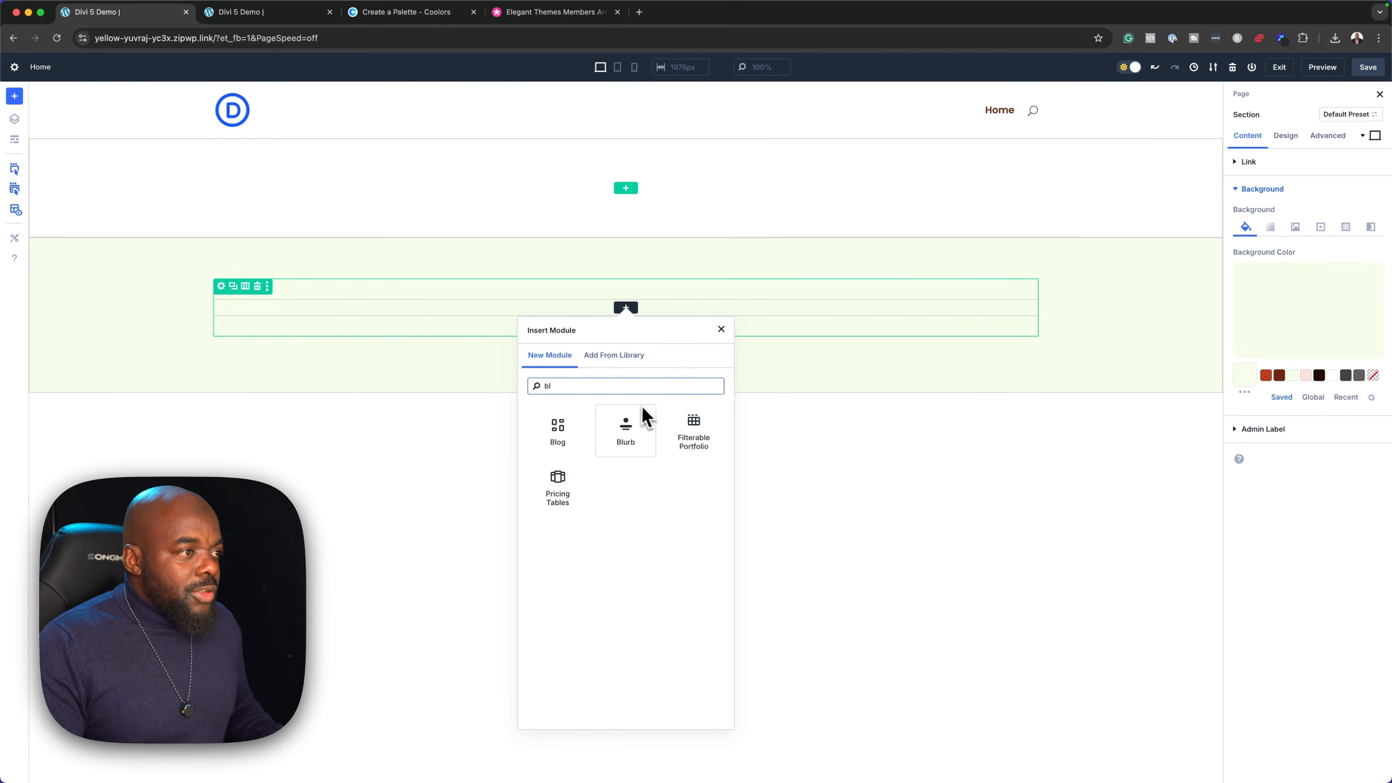
pyautogui.click(638, 433)
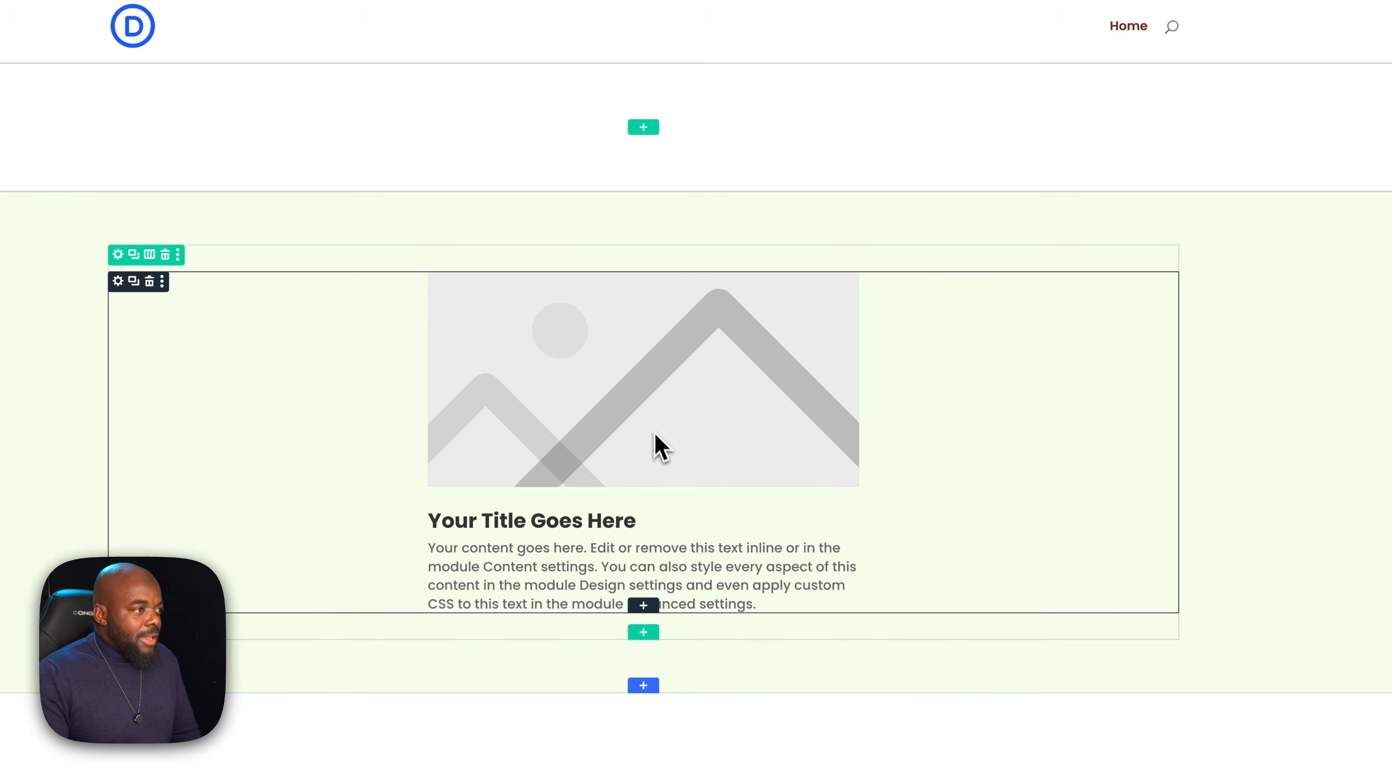
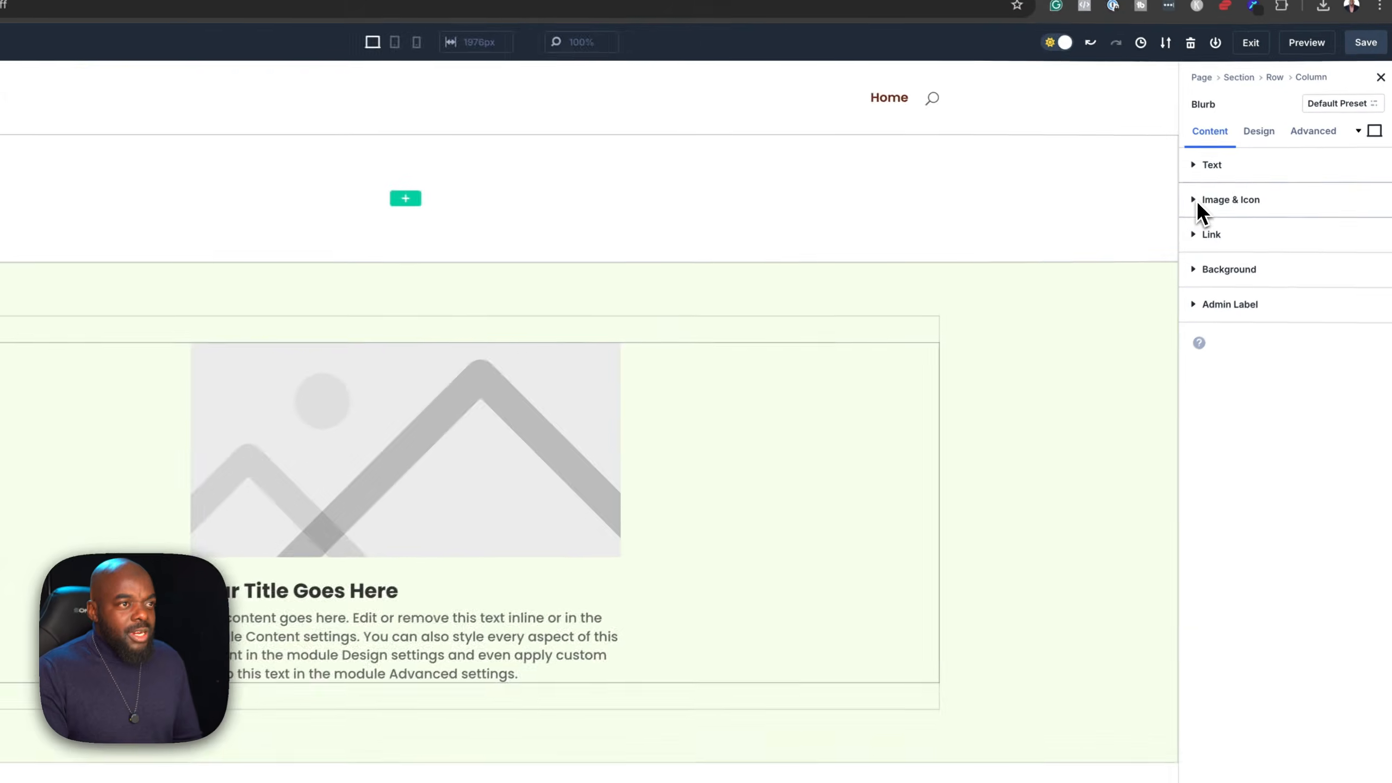
# Upload spareribs-899306_1920.jpg and green-curry-6386360_1920.jpg to the media library without inserting either
pyautogui.click(1196, 200)
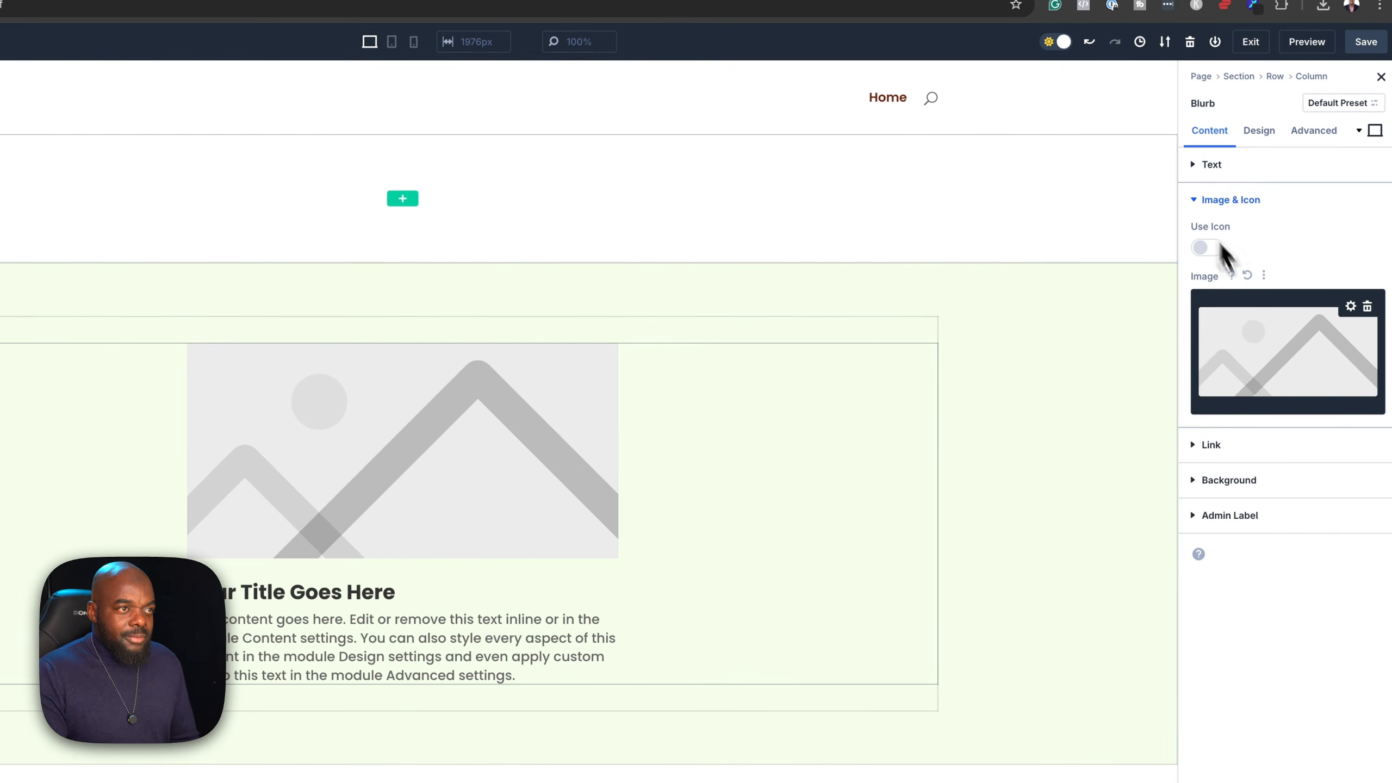
pyautogui.click(1278, 366)
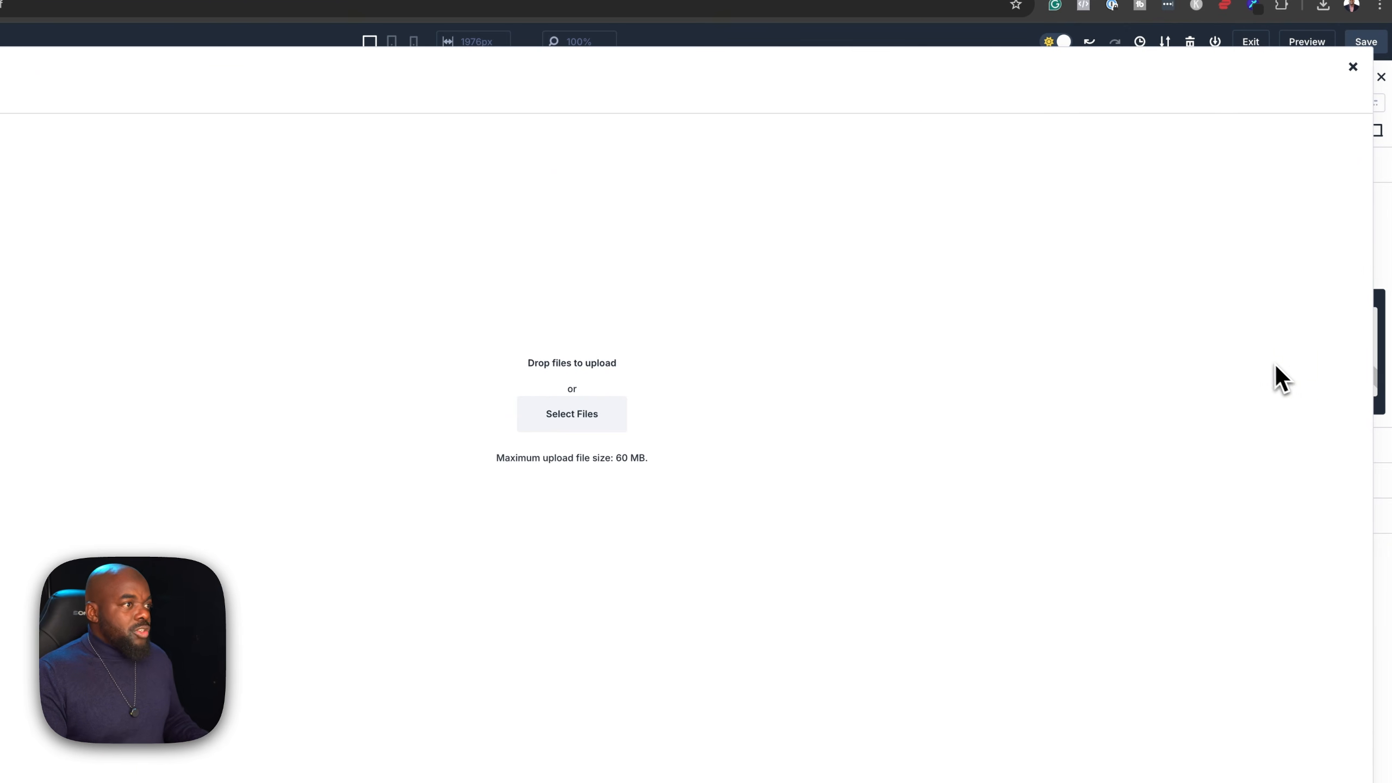
pyautogui.click(596, 418)
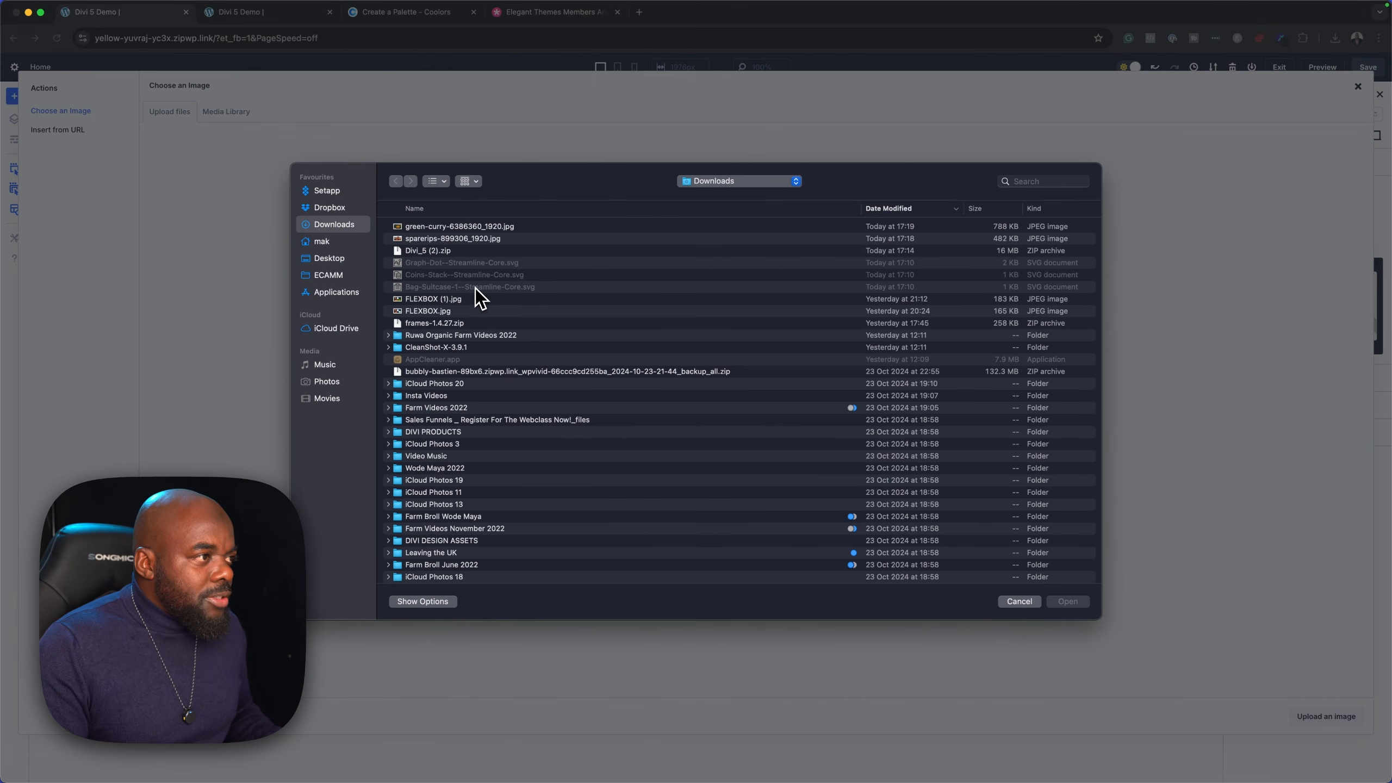
pyautogui.click(446, 239)
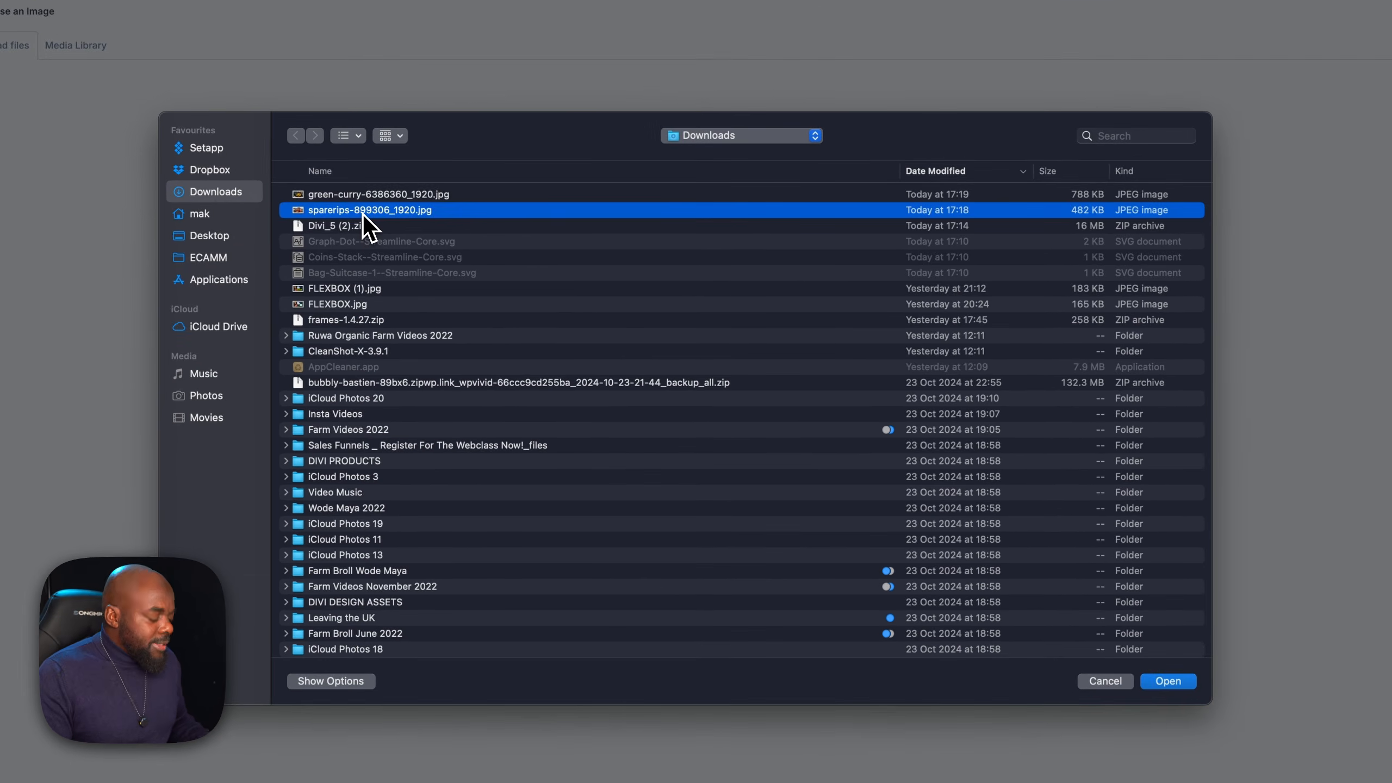
pyautogui.hotkey('shift', 'Up')
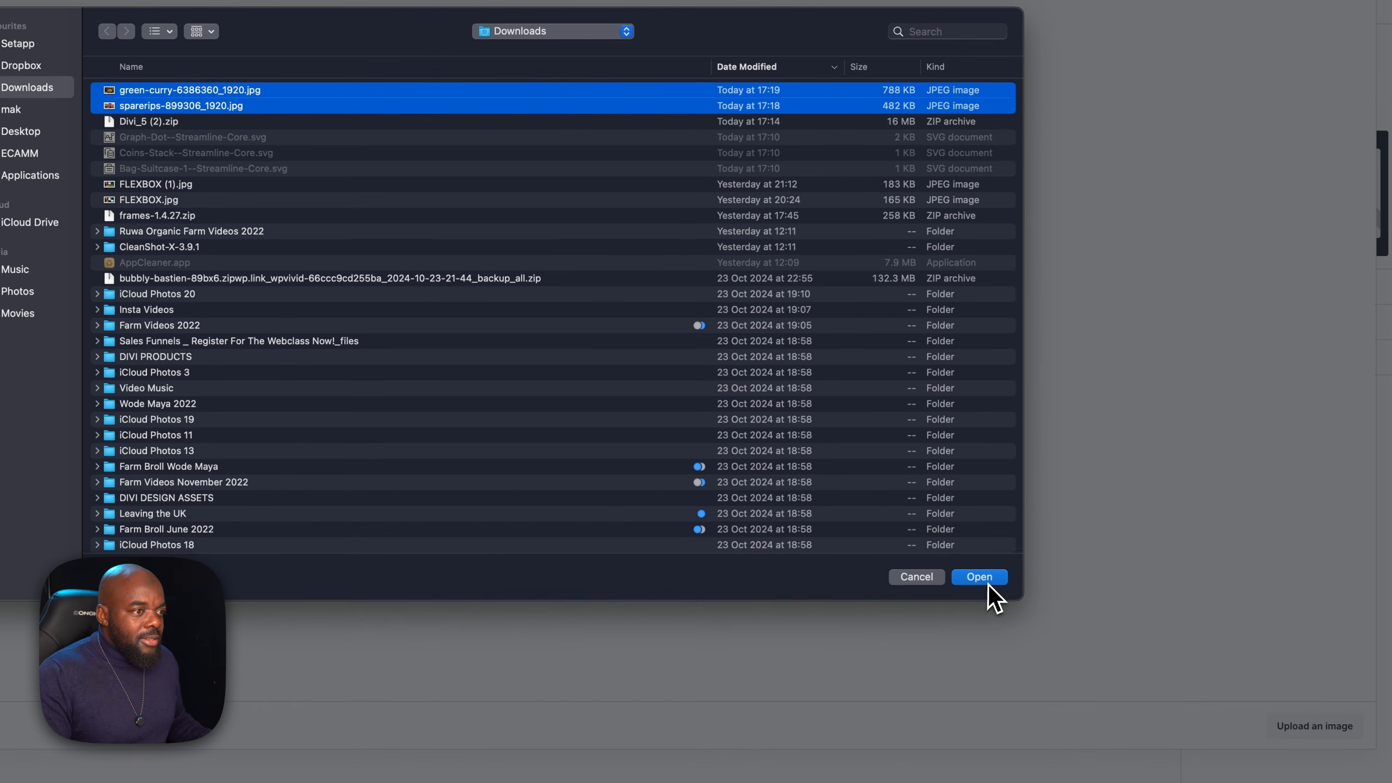
pyautogui.click(980, 577)
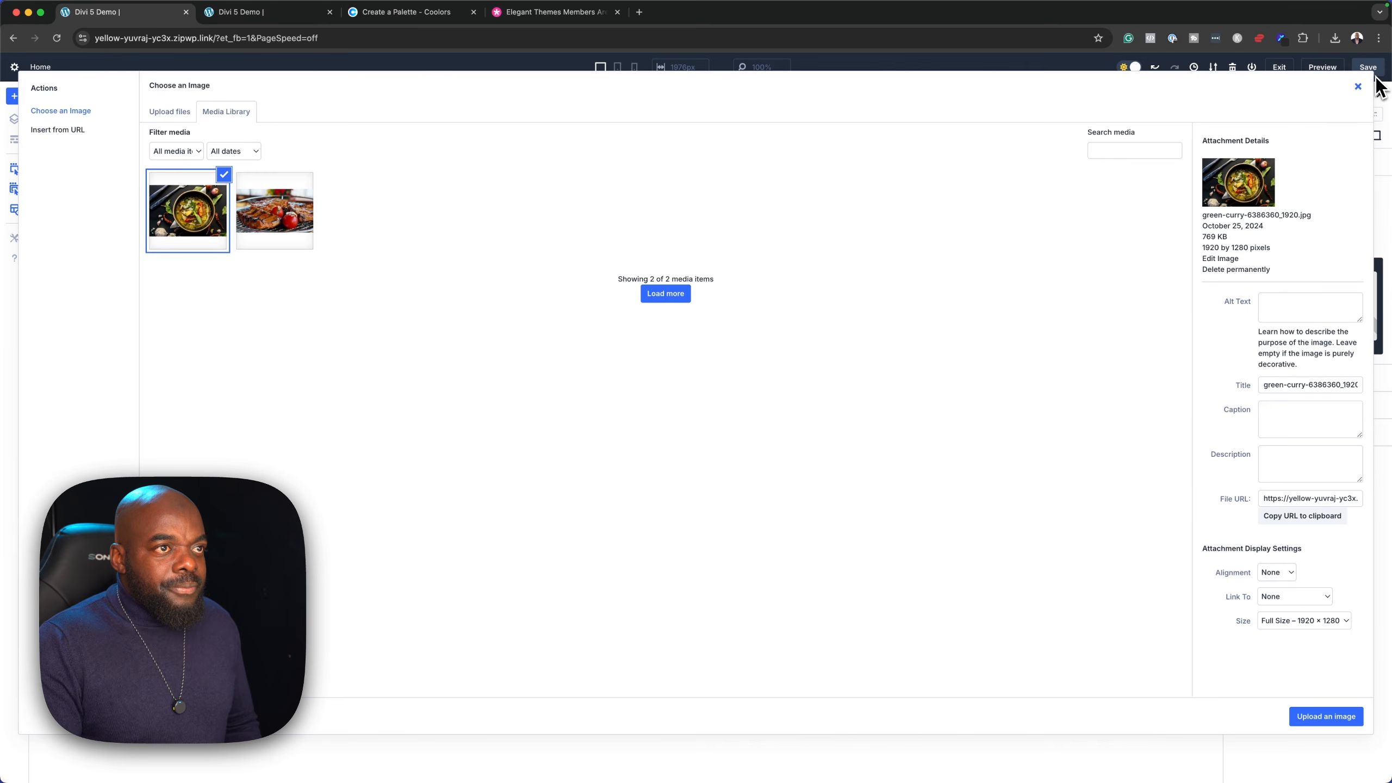
pyautogui.click(1359, 86)
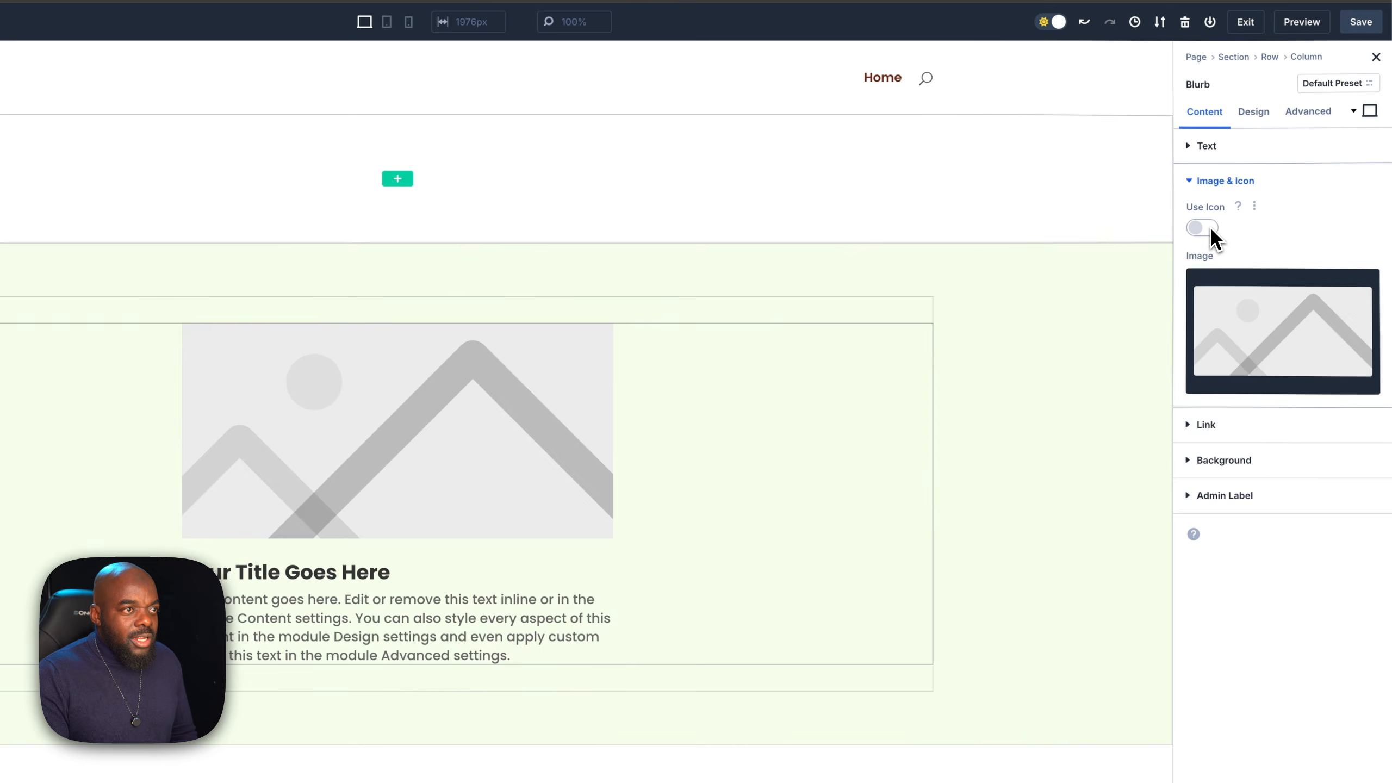
# Switch the blurb to an icon and pick the document icon from the Line Icons set
pyautogui.click(1209, 226)
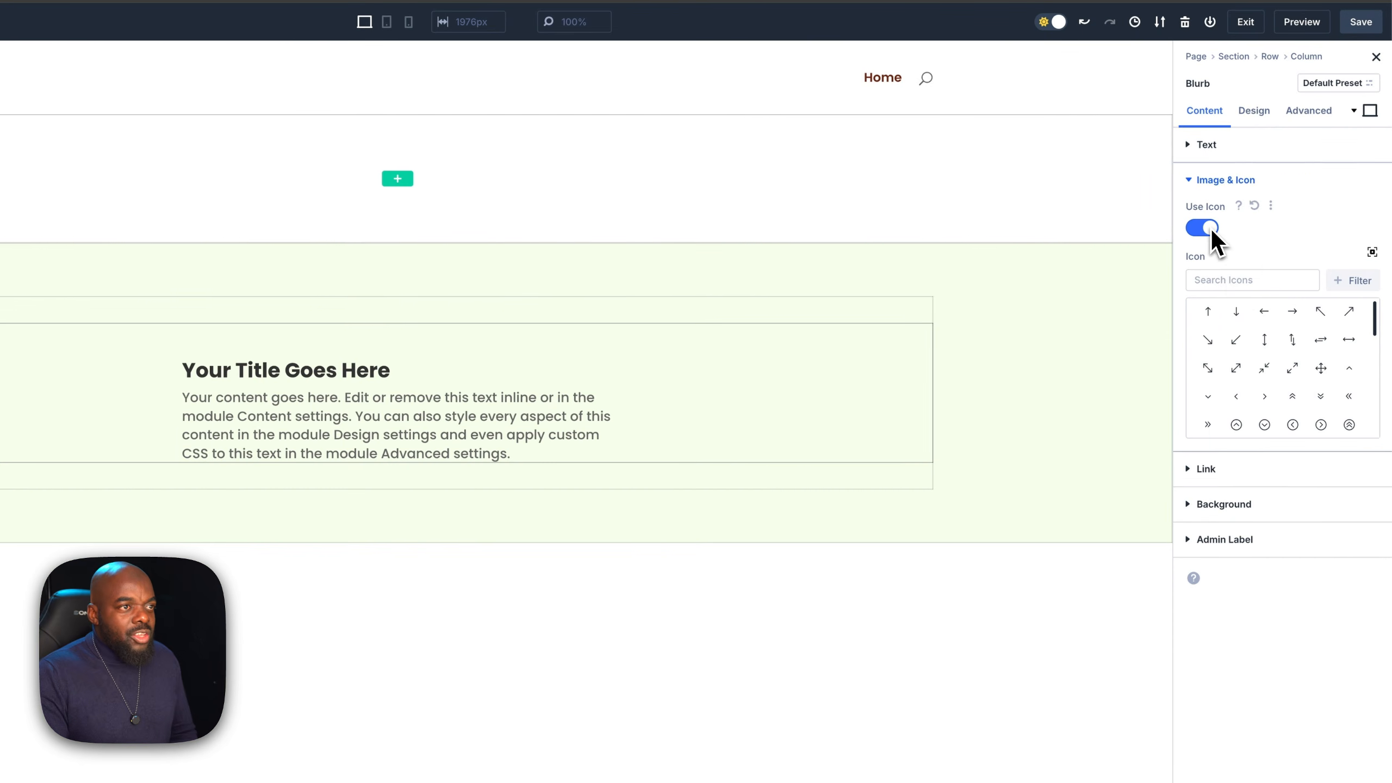
pyautogui.scroll(-2, 1285, 372)
pyautogui.click(1340, 282)
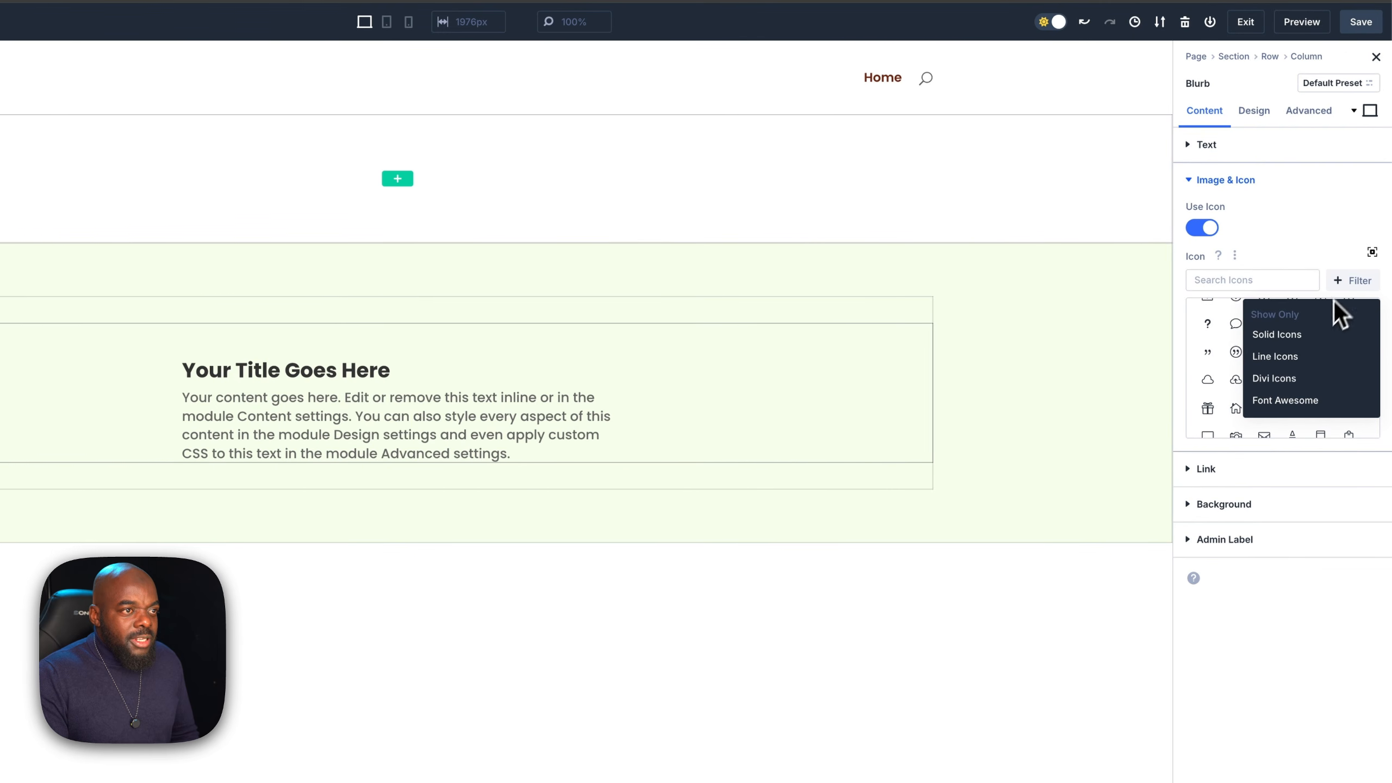
pyautogui.click(1315, 356)
pyautogui.scroll(-10, 1298, 387)
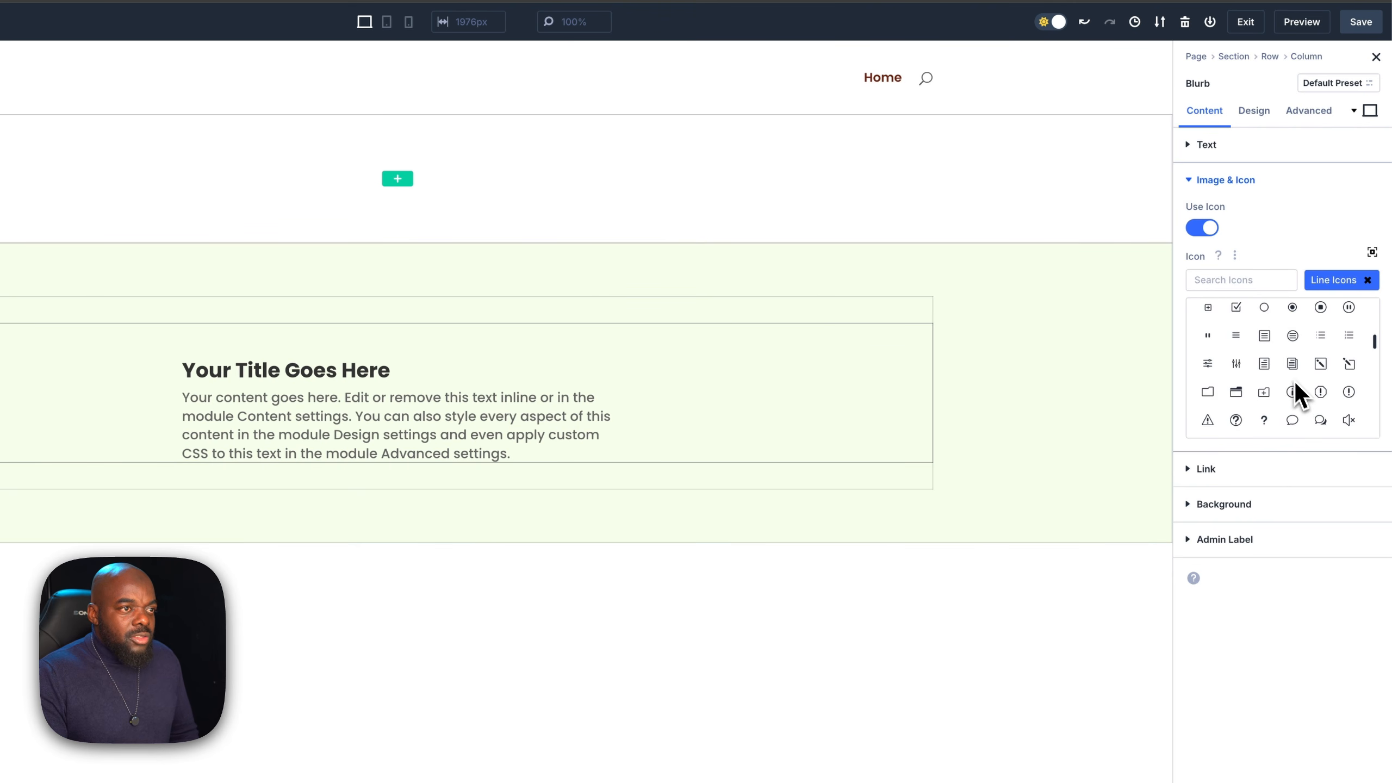
pyautogui.click(1265, 364)
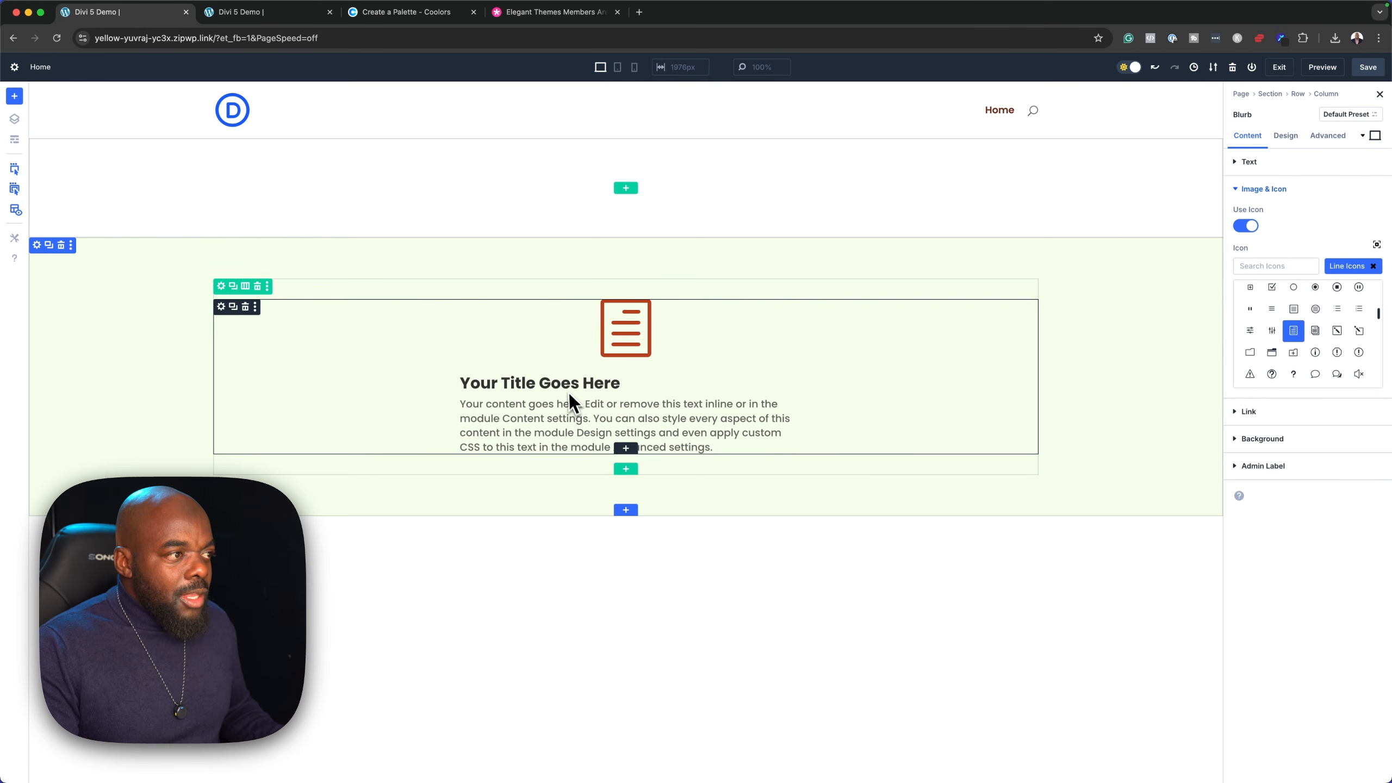
# Centre-align the blurb's title and body text
pyautogui.click(1286, 134)
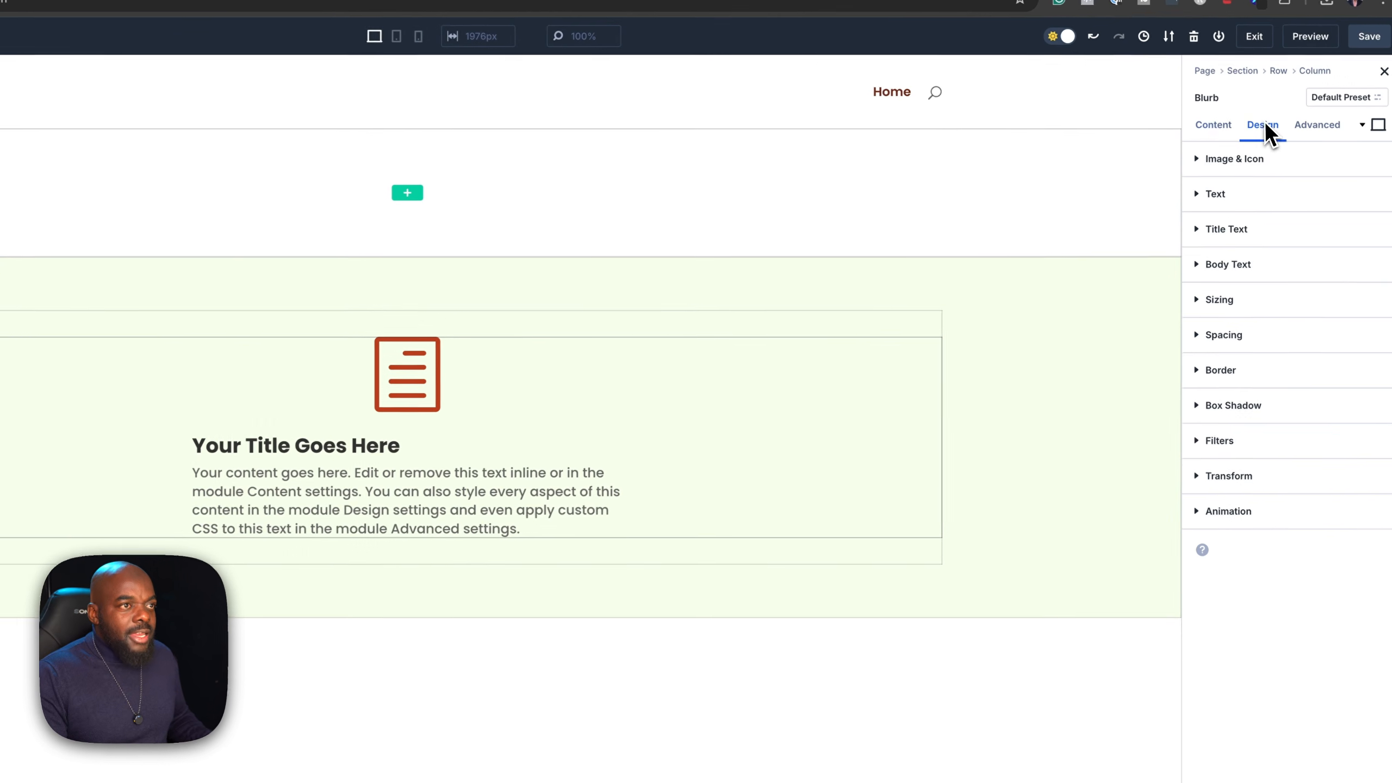
pyautogui.click(1243, 197)
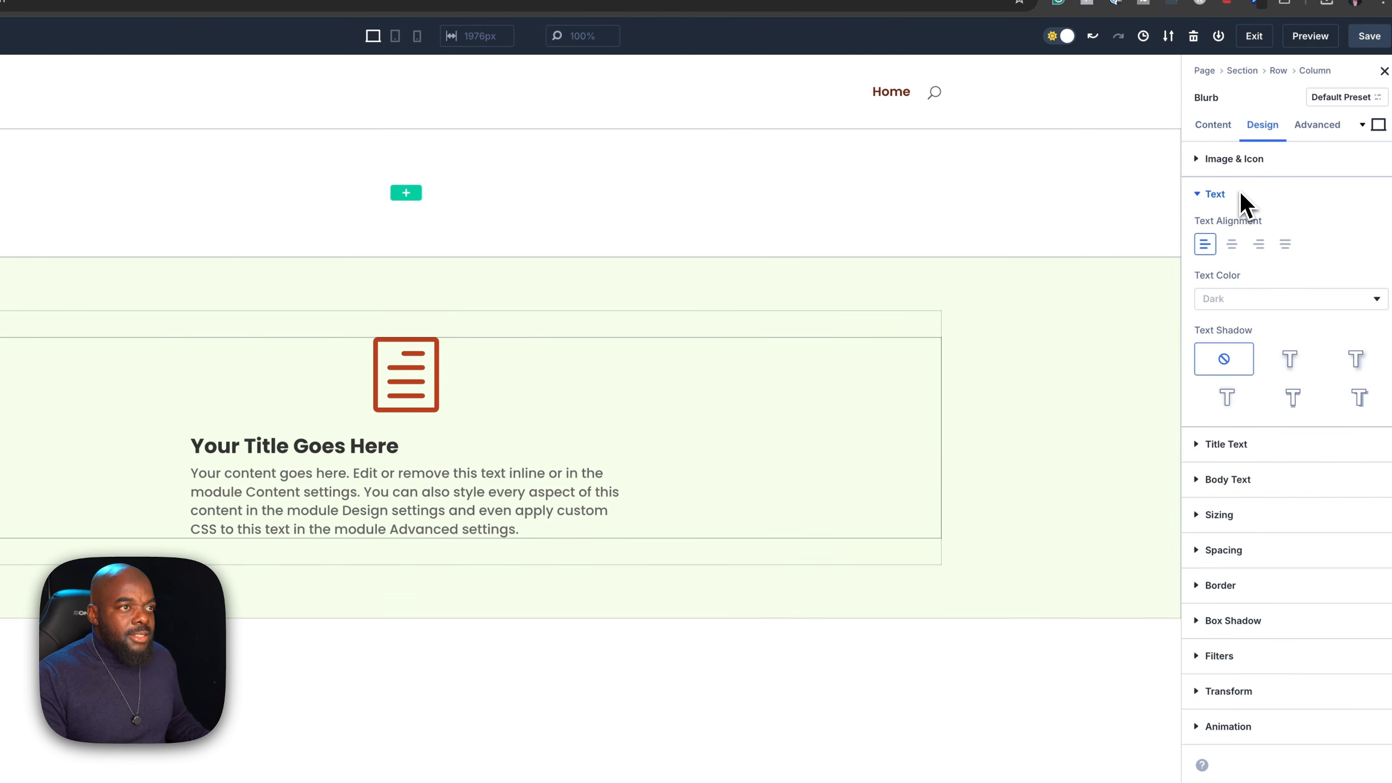
pyautogui.click(1231, 243)
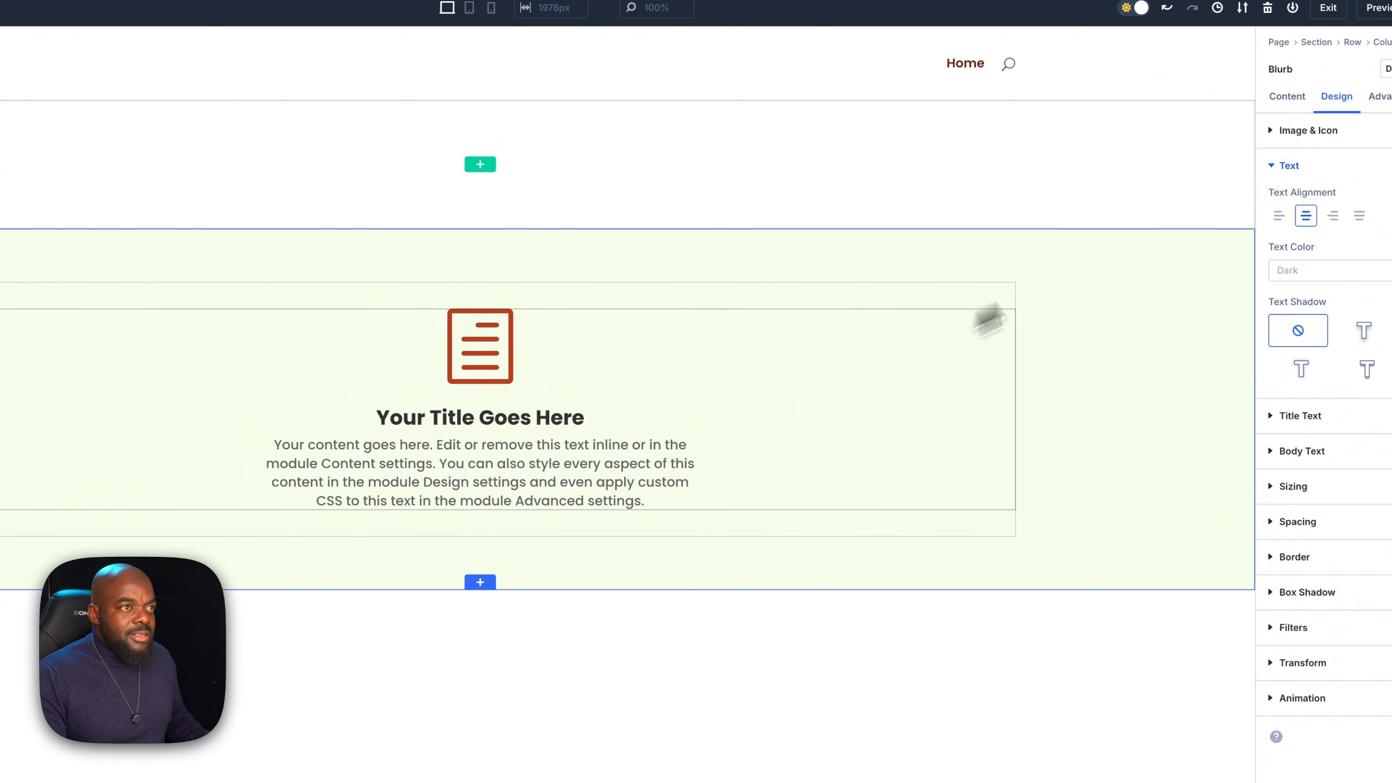
# Delete the end of the body text so it stops at 'every aspect of'
pyautogui.click(1301, 96)
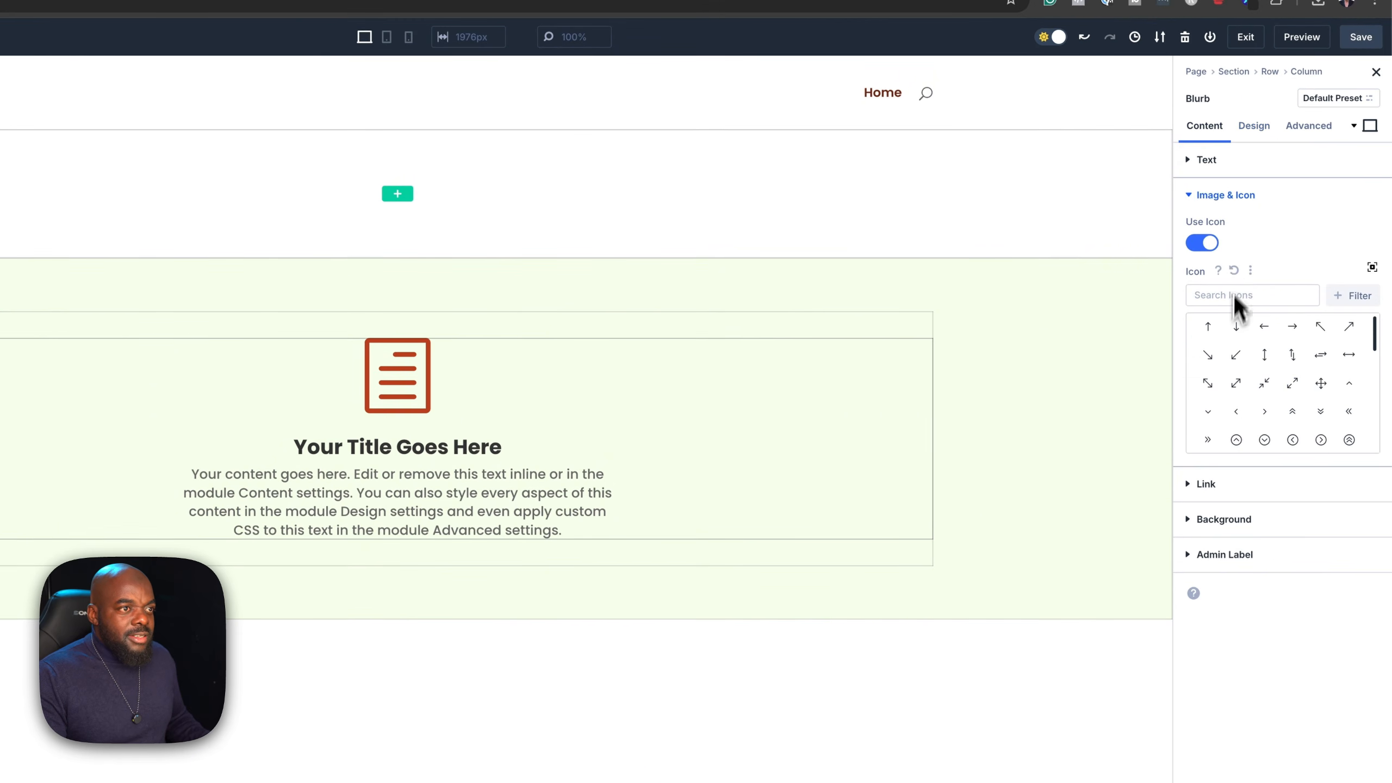
pyautogui.click(1205, 160)
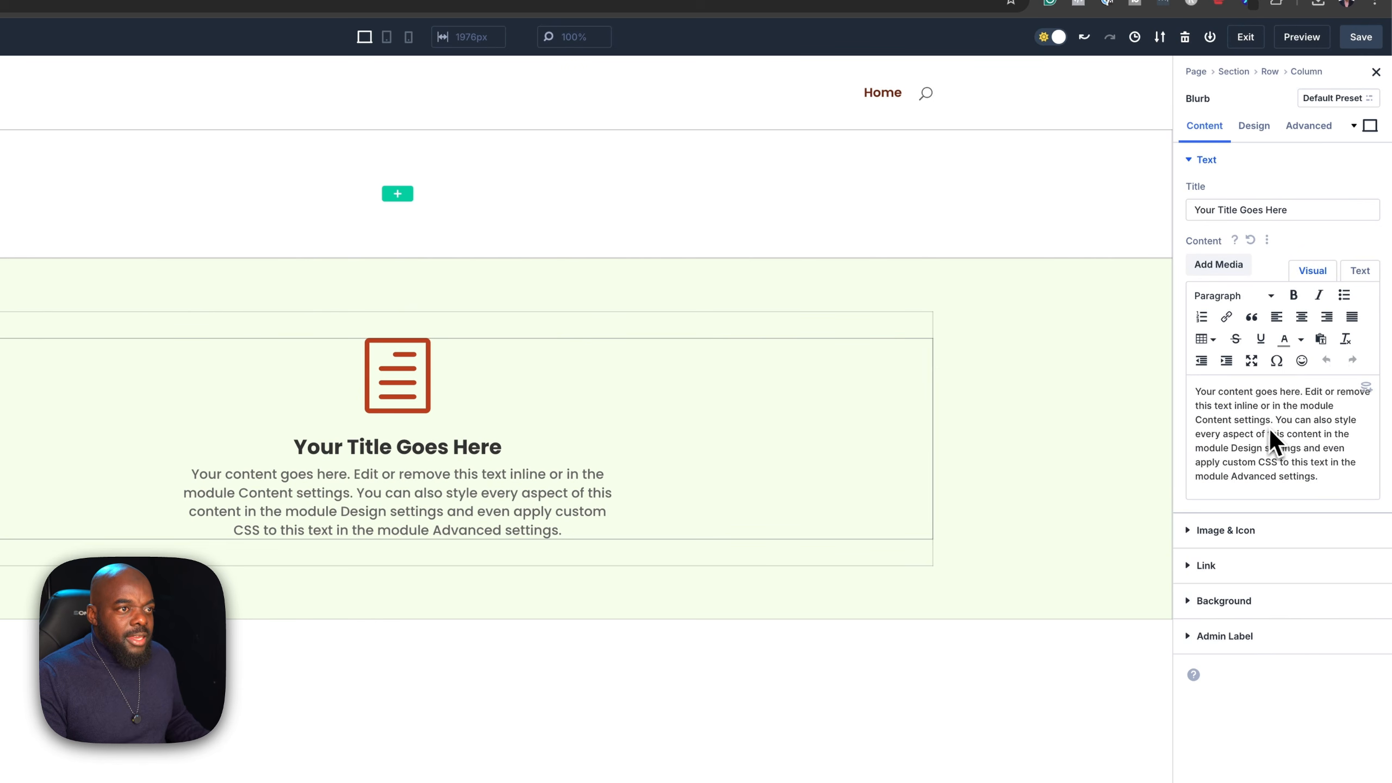
pyautogui.click(1277, 427)
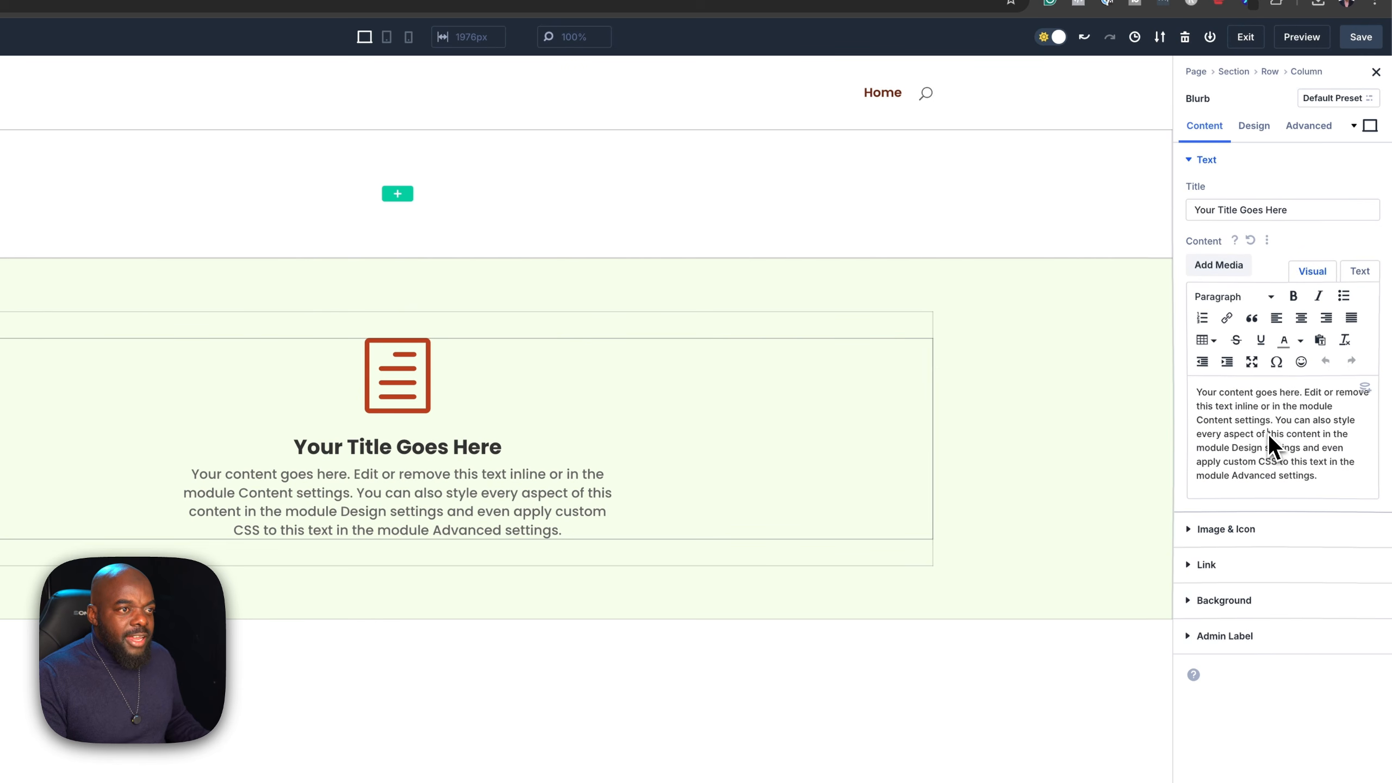
pyautogui.moveTo(1268, 434); pyautogui.dragTo(1332, 518)
pyautogui.press('BackSpace')
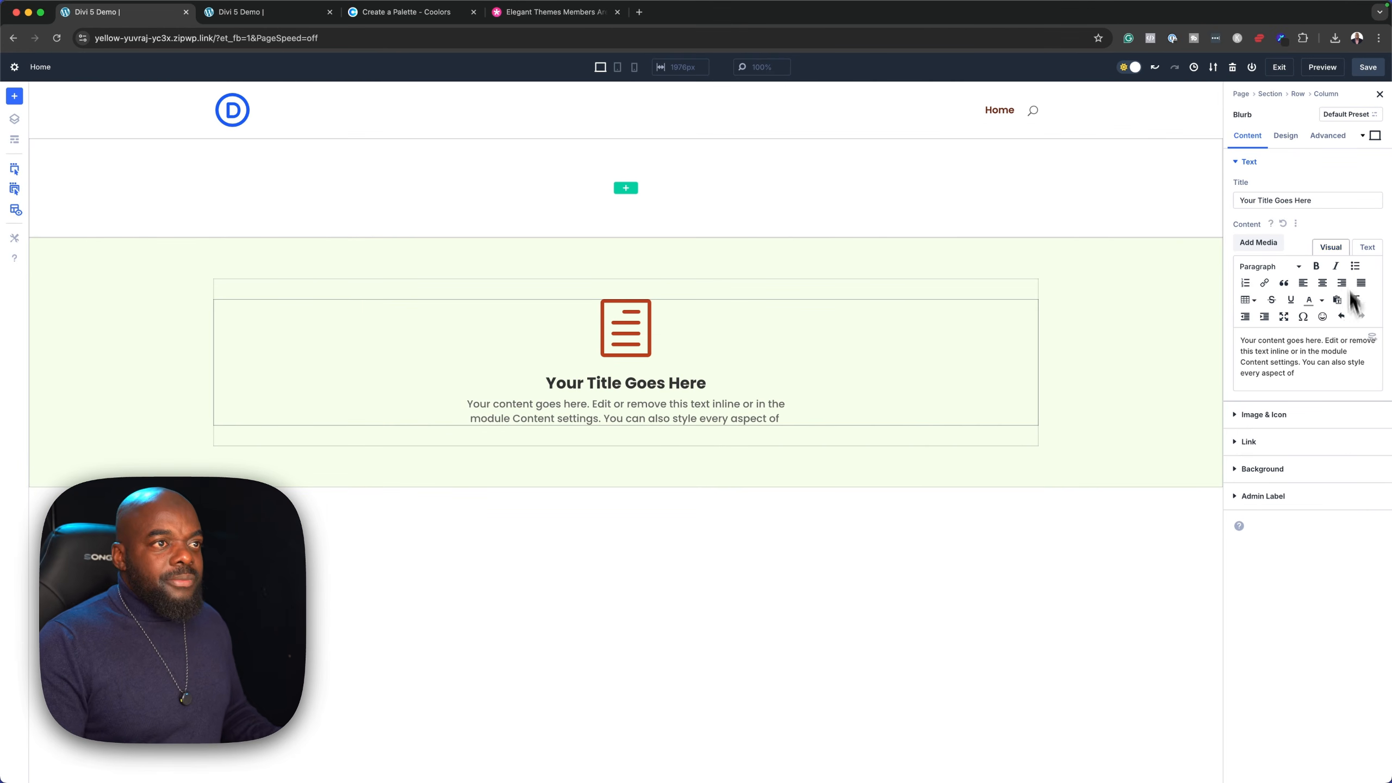
pyautogui.click(1286, 137)
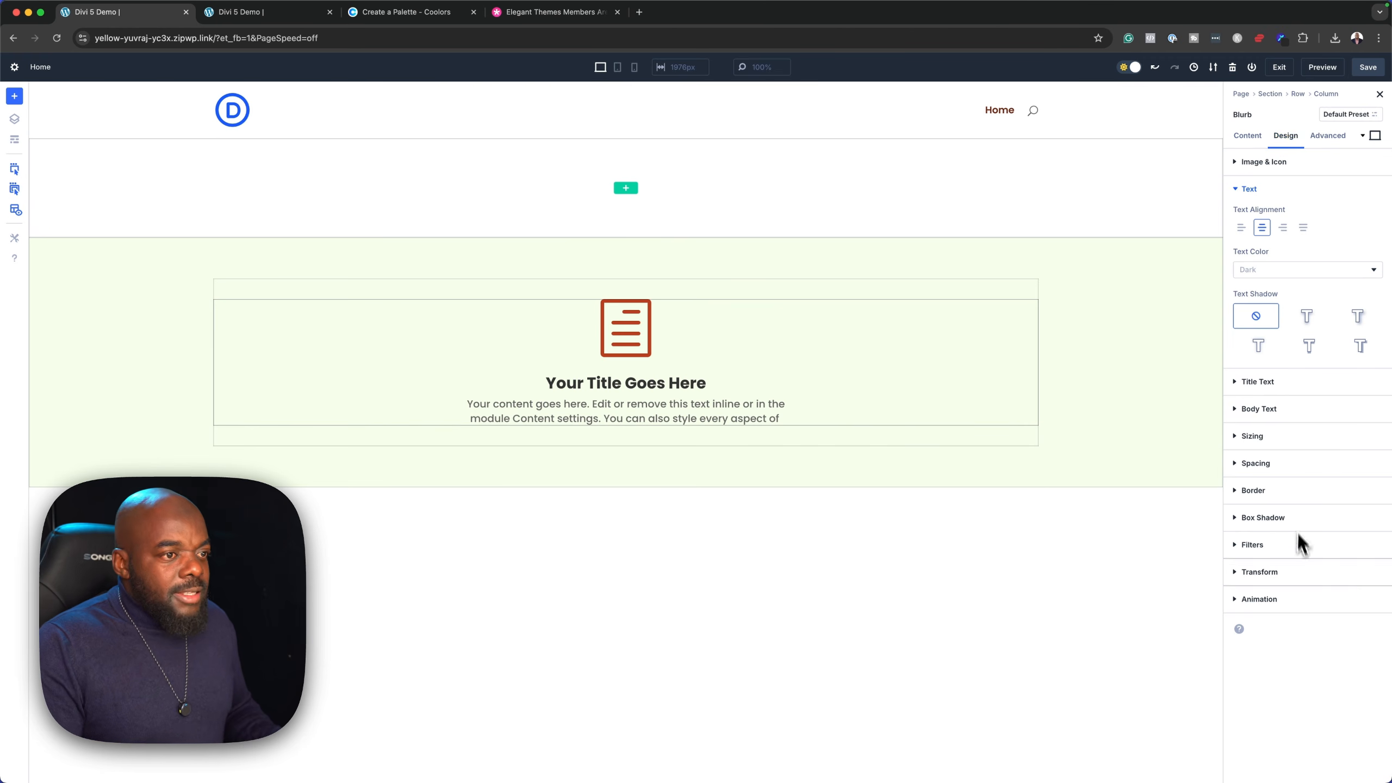
# Try Slide, Fade and Bounce, then leave no entrance animation and set icon animation to No Animation
pyautogui.click(1255, 598)
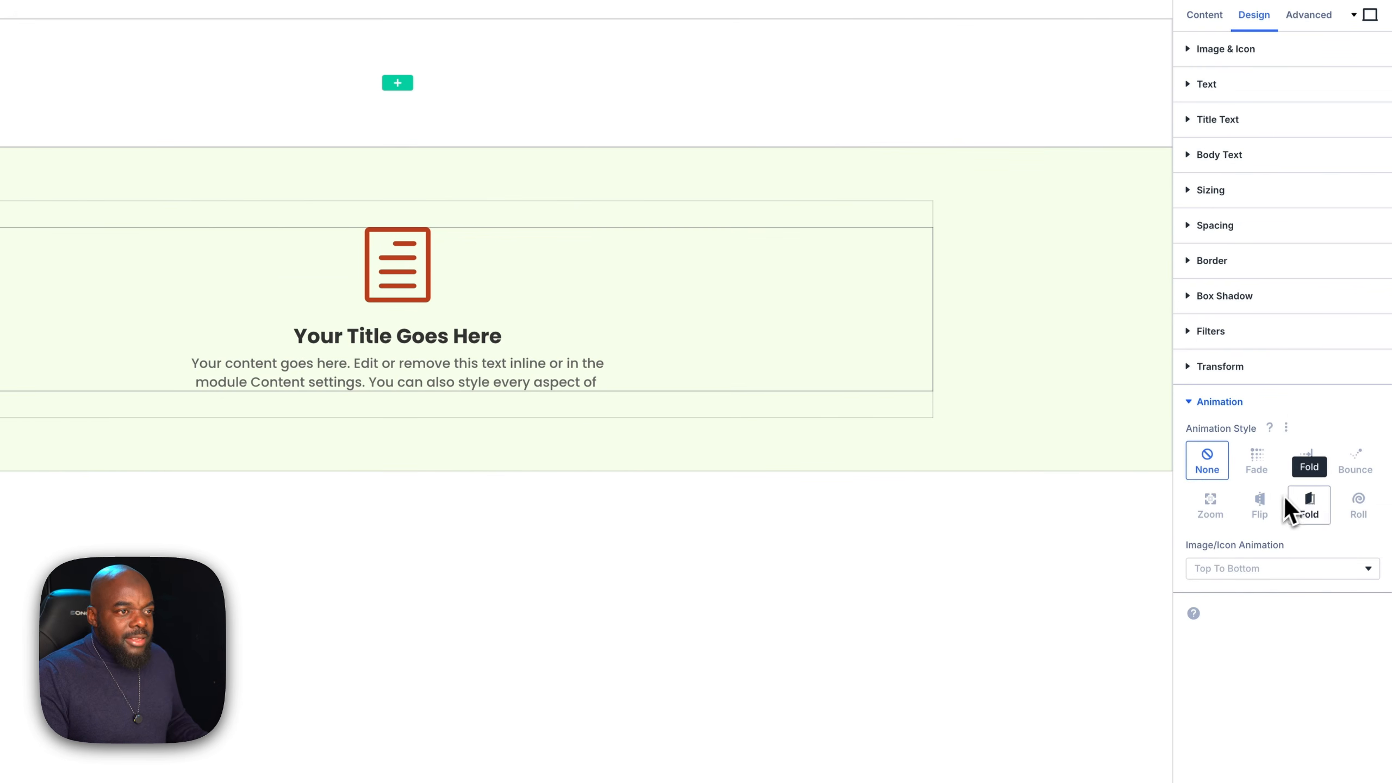
pyautogui.click(1303, 475)
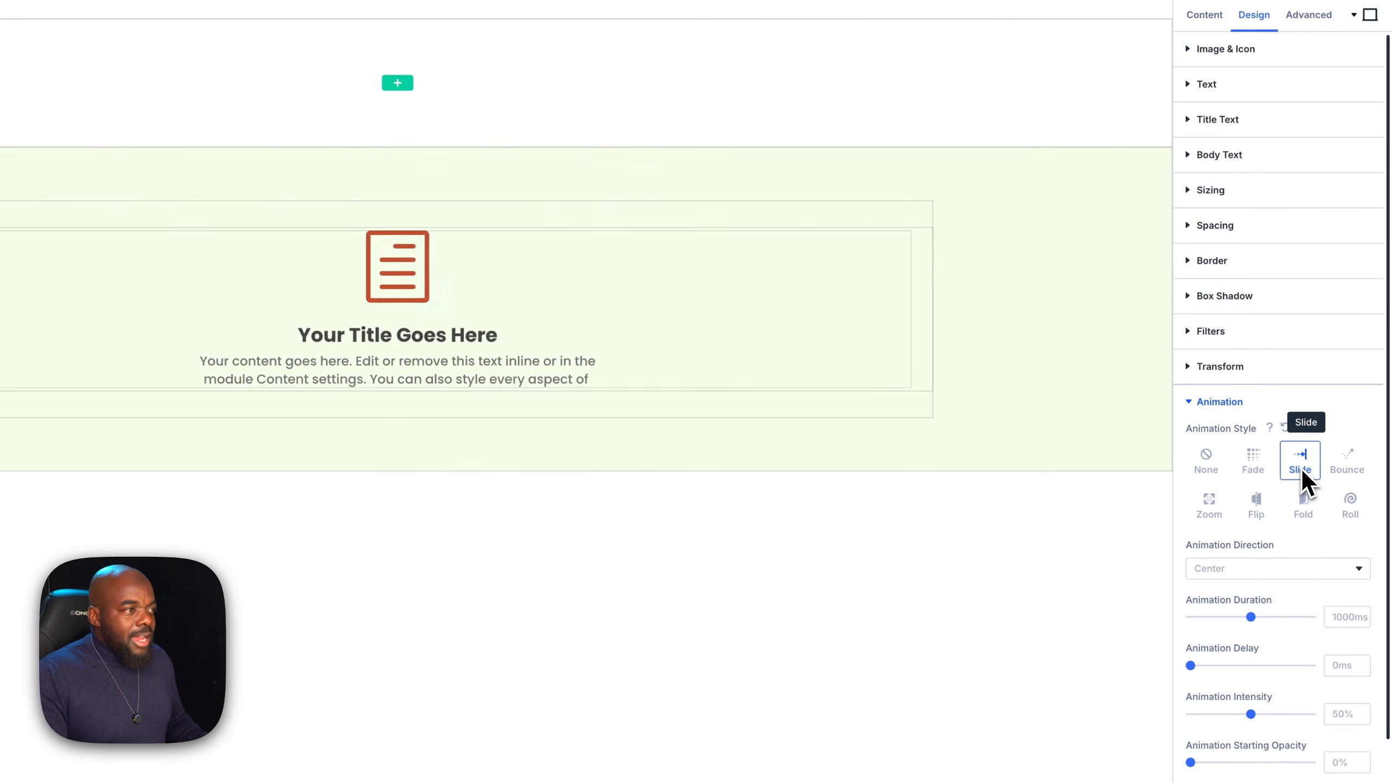
pyautogui.click(1263, 467)
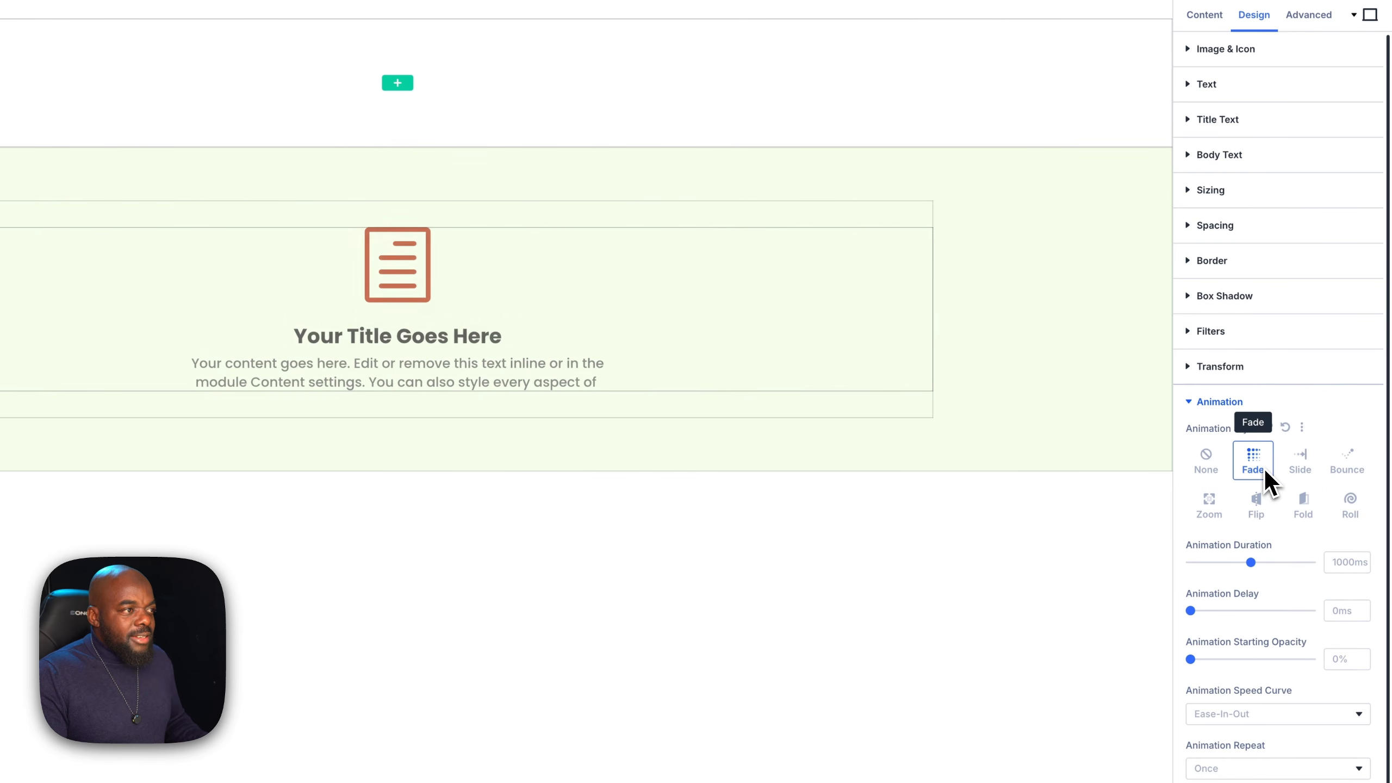
pyautogui.click(1351, 467)
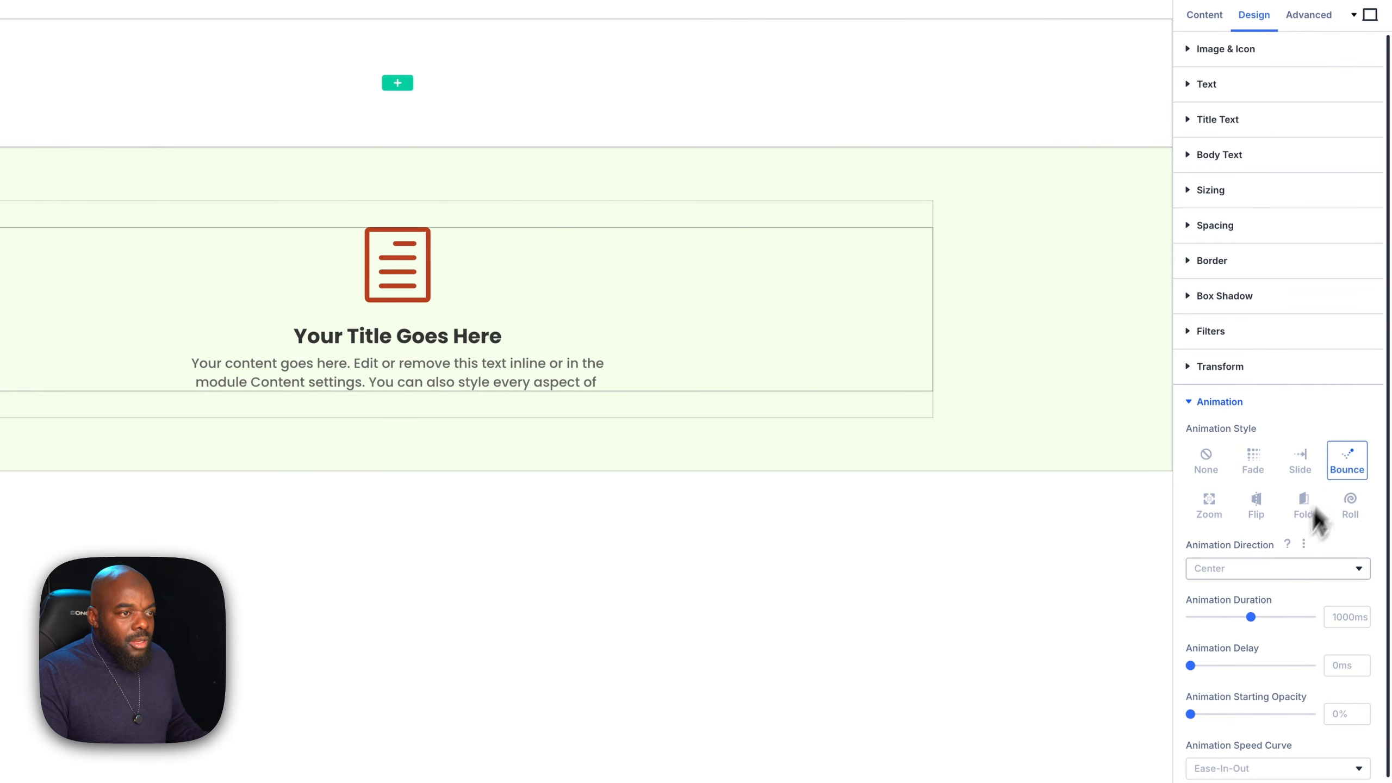
pyautogui.click(1212, 470)
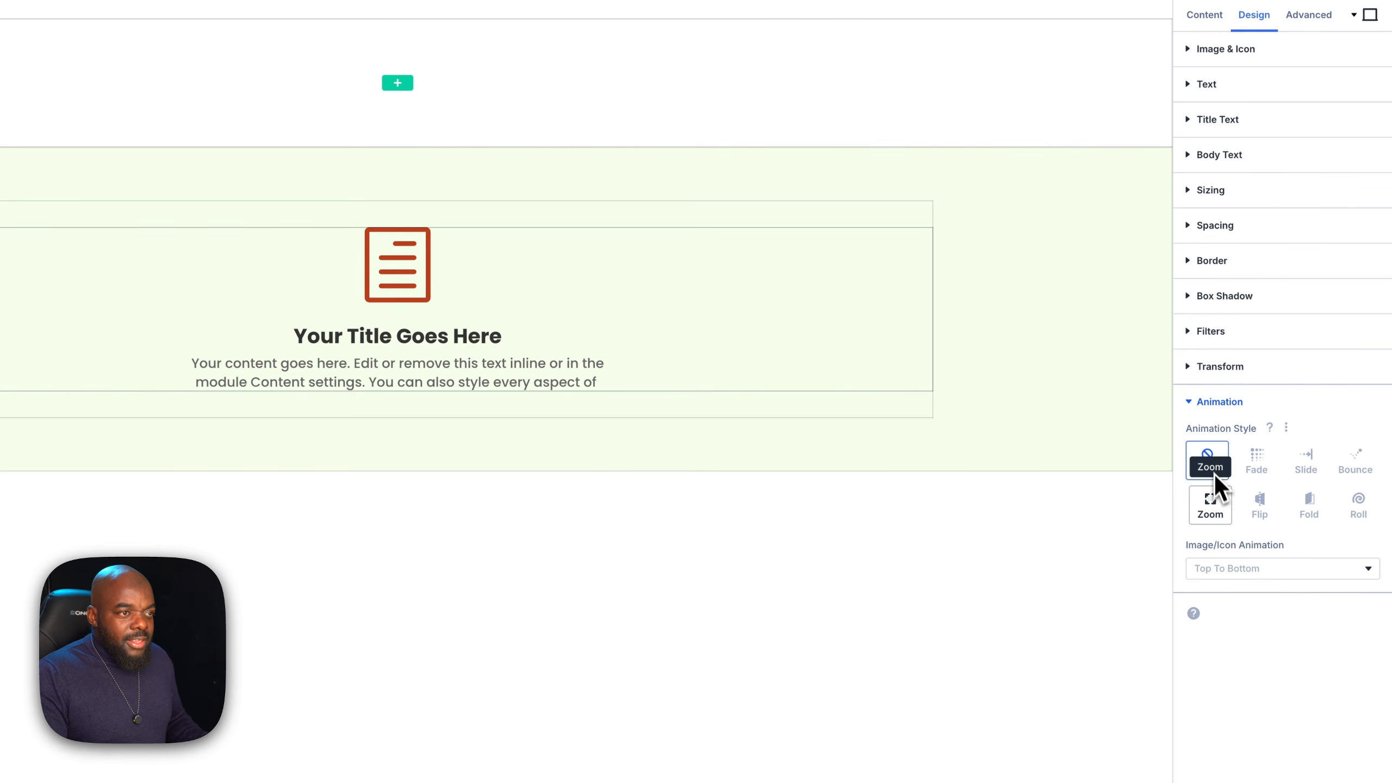
pyautogui.click(1244, 567)
pyautogui.click(1274, 662)
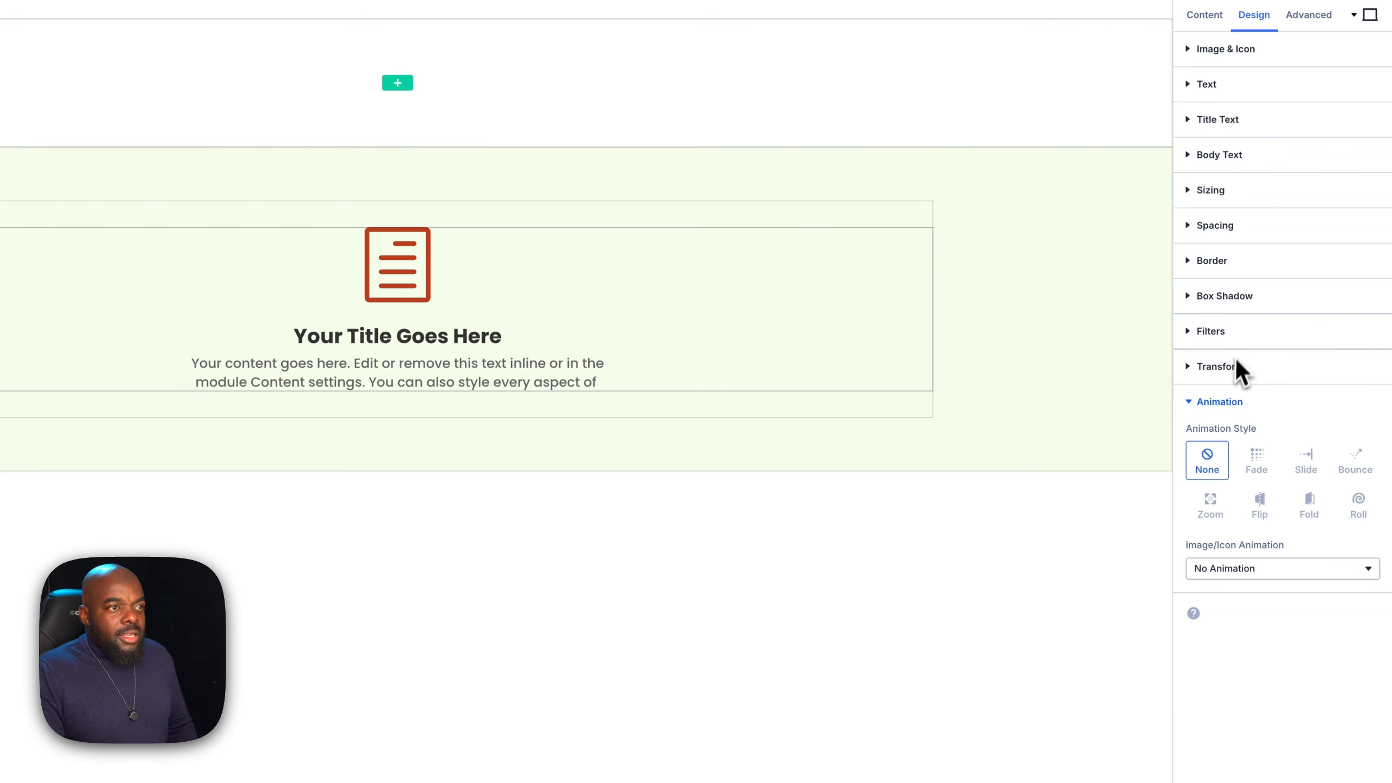
# Preview two box shadow presets on the blurb, then set the shadow to None
pyautogui.click(1233, 294)
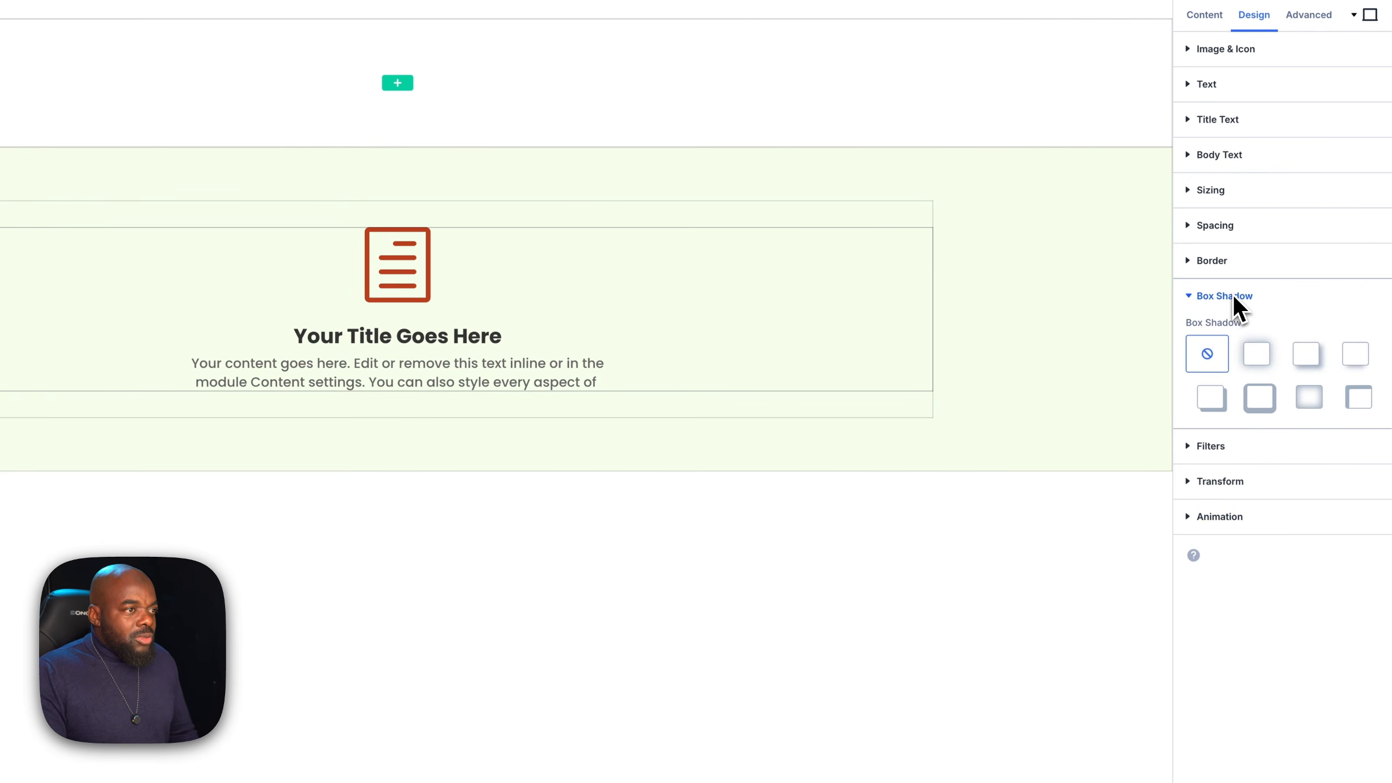
pyautogui.click(1257, 355)
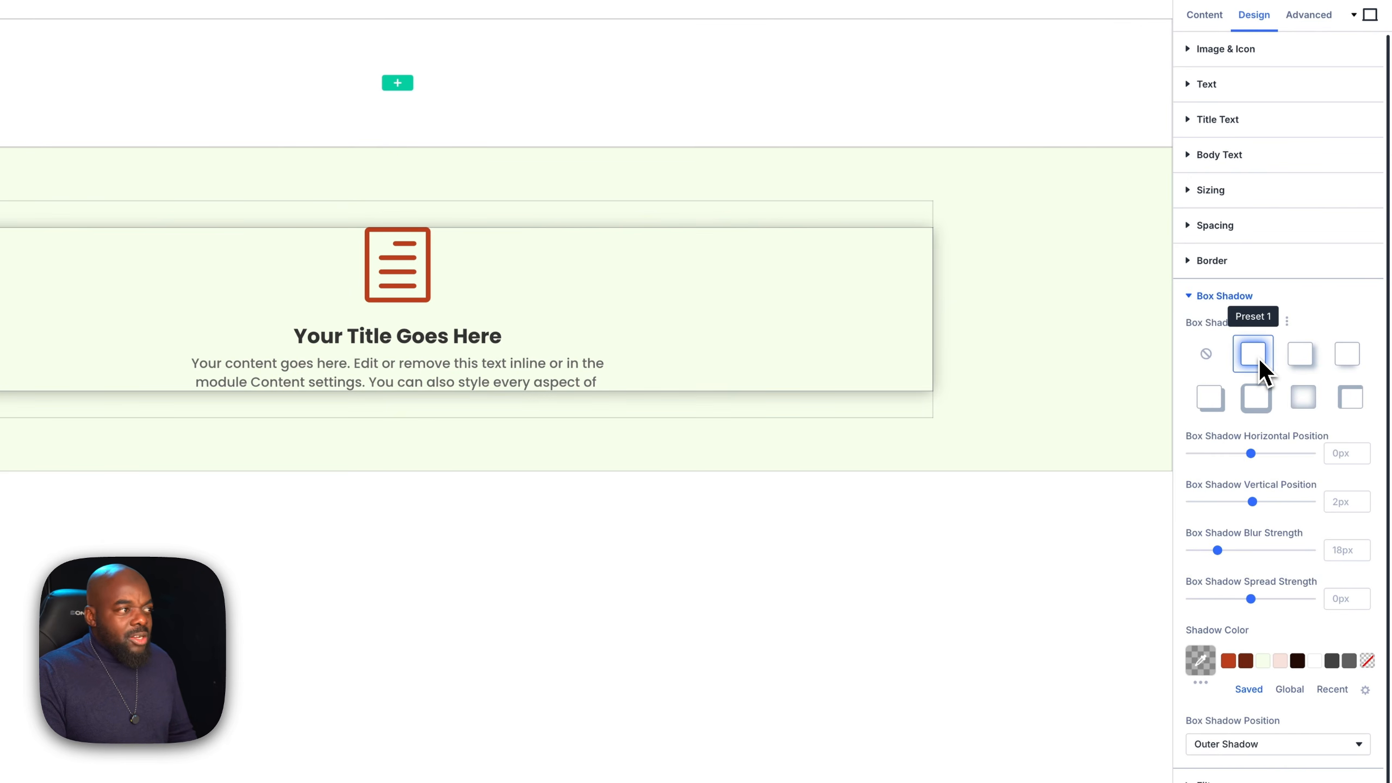
pyautogui.click(1293, 364)
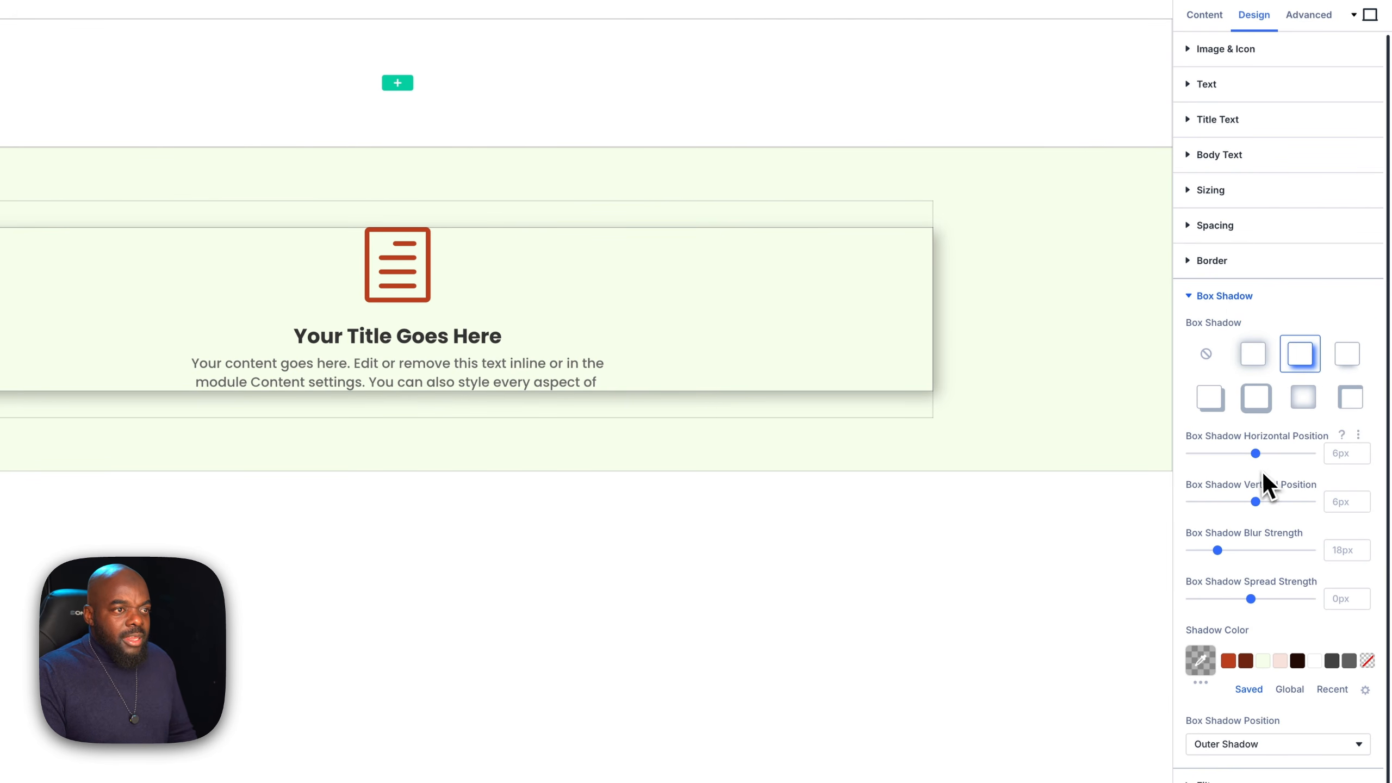
pyautogui.click(1206, 355)
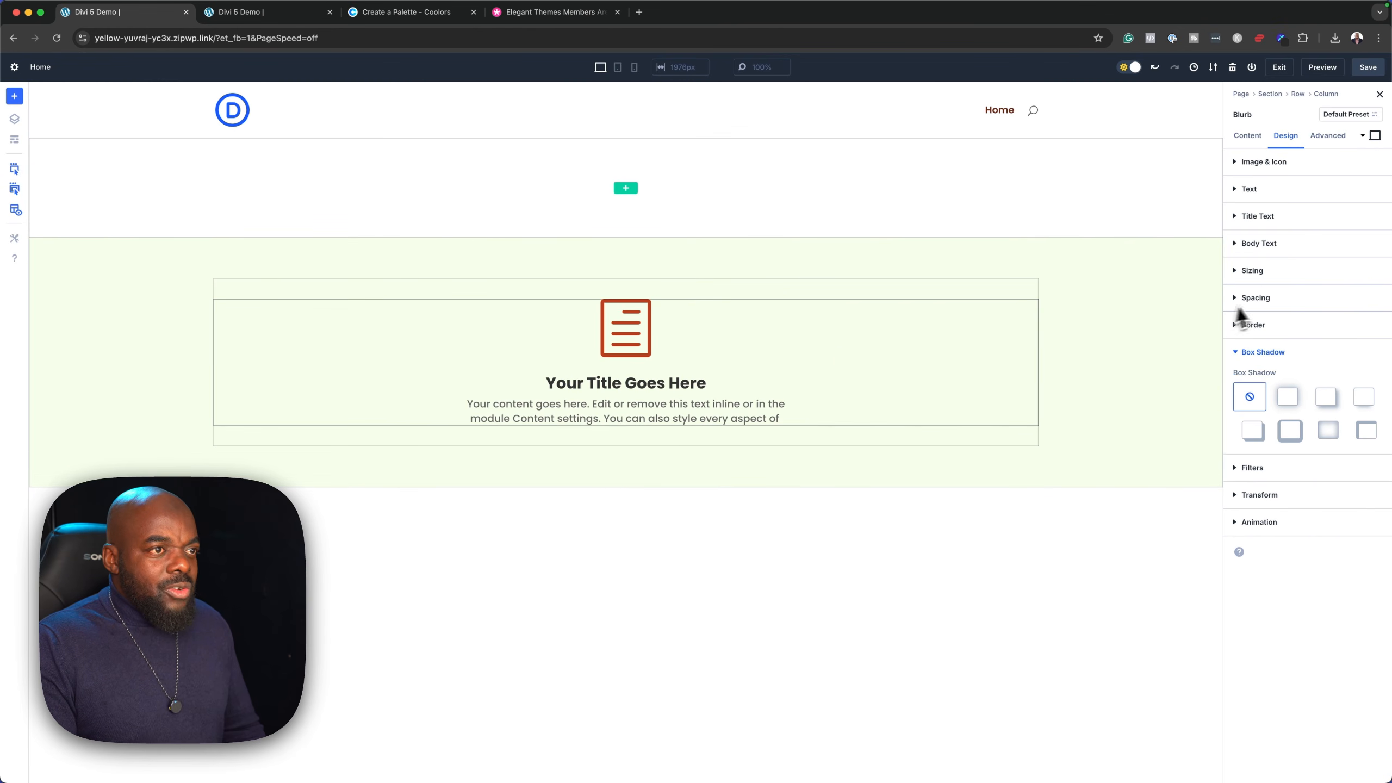
# Give the blurb 2rem padding with top/bottom and left/right linked
pyautogui.click(1252, 298)
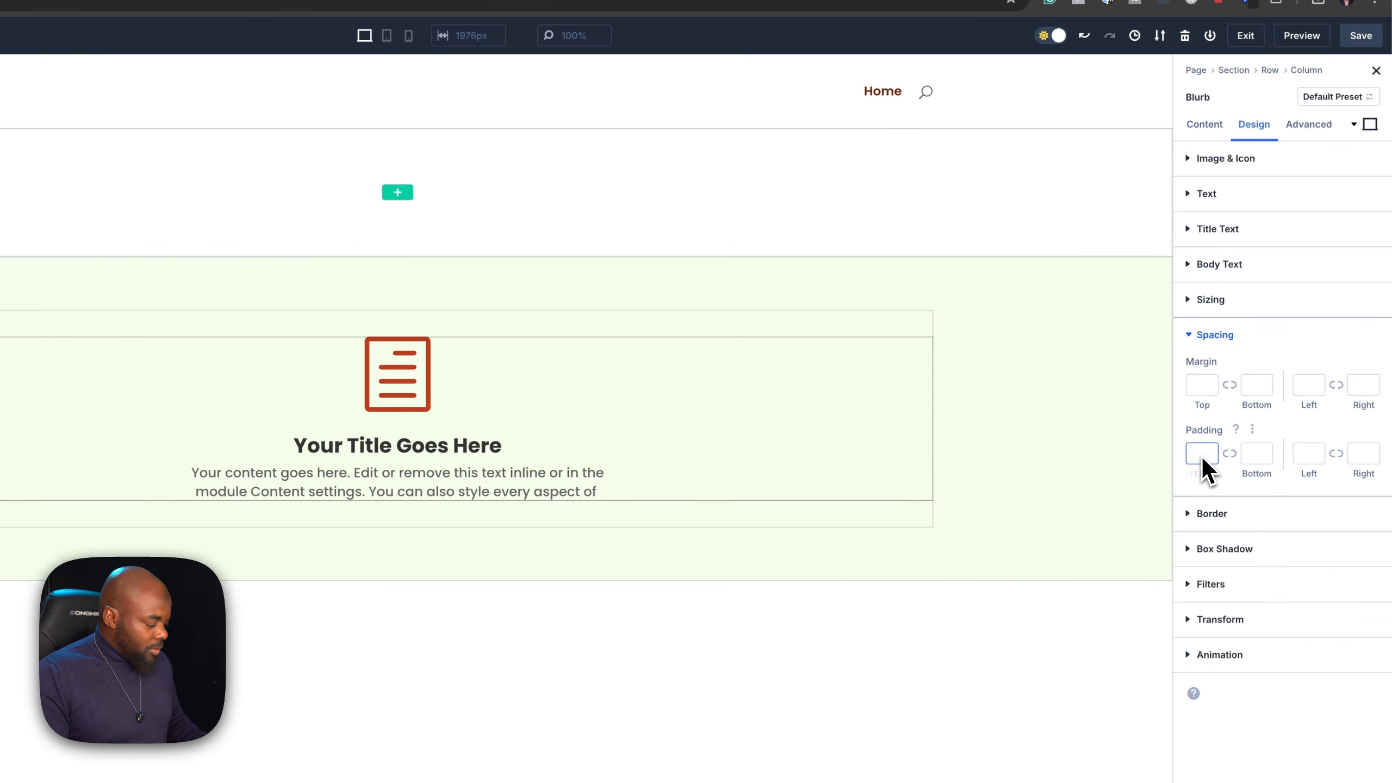
pyautogui.write('2rem')
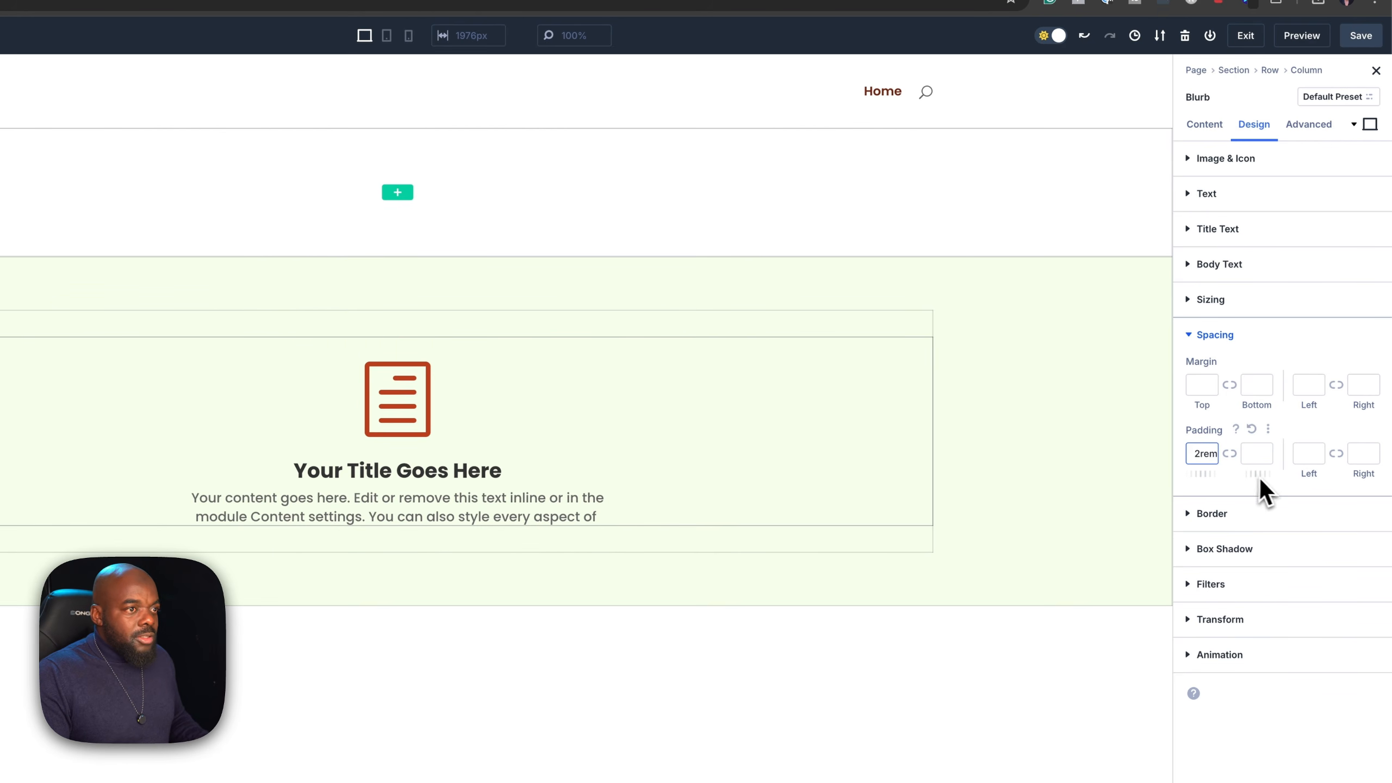
pyautogui.click(1231, 454)
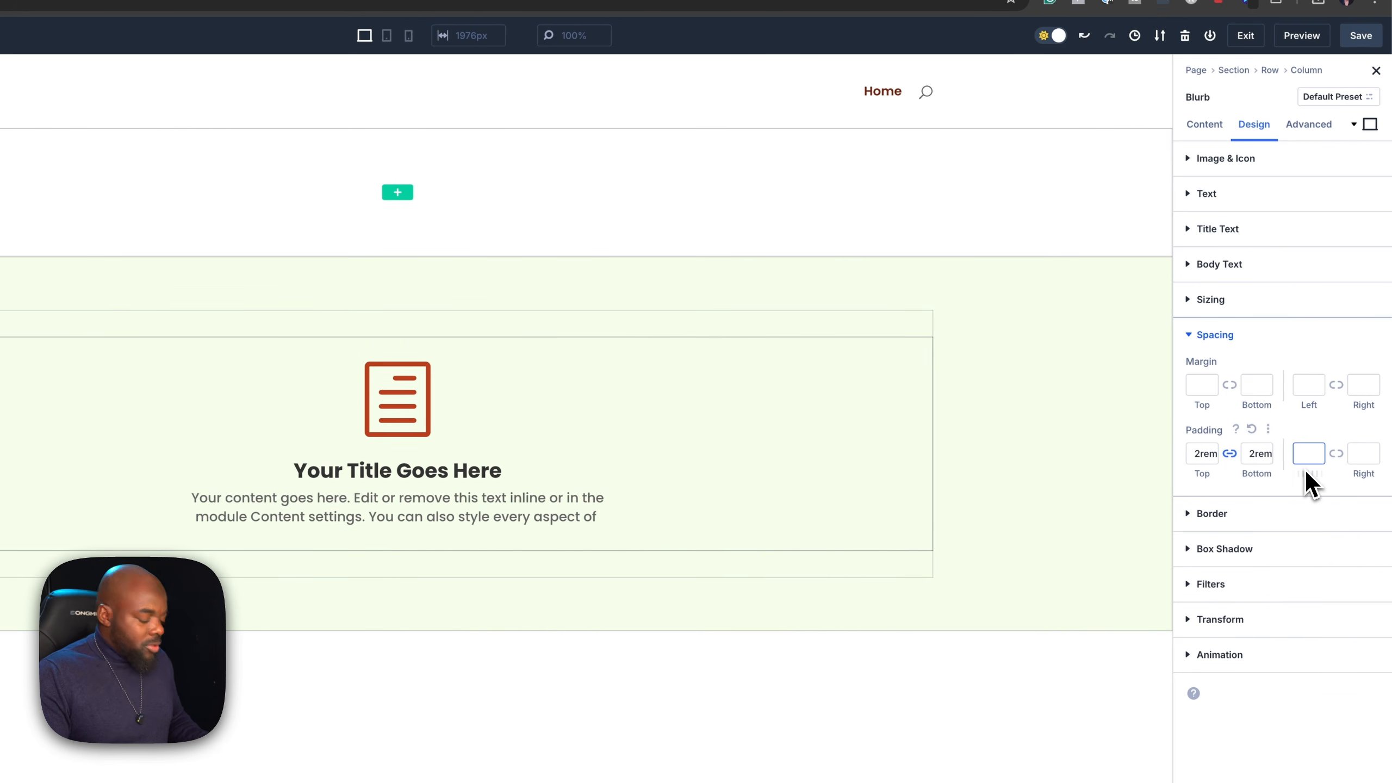
pyautogui.write('2rem')
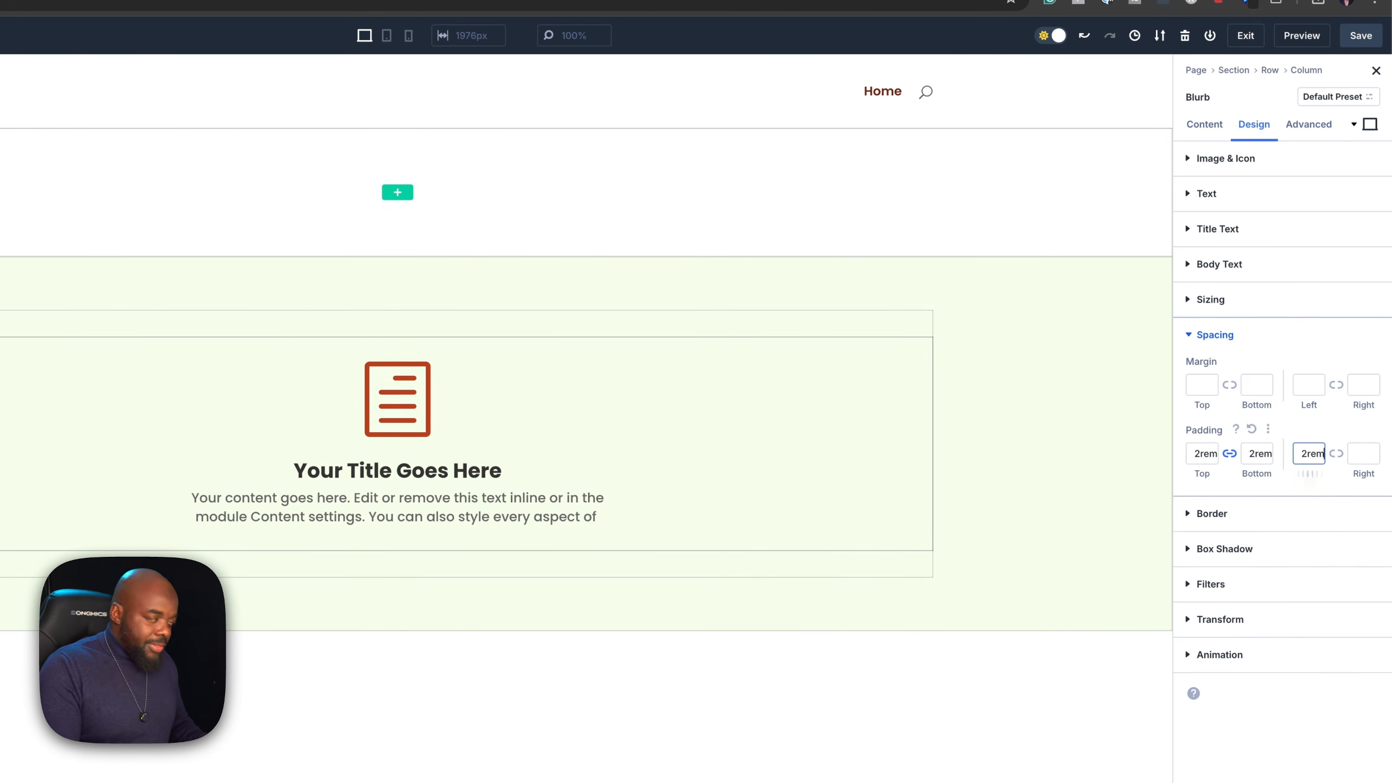
pyautogui.click(1335, 453)
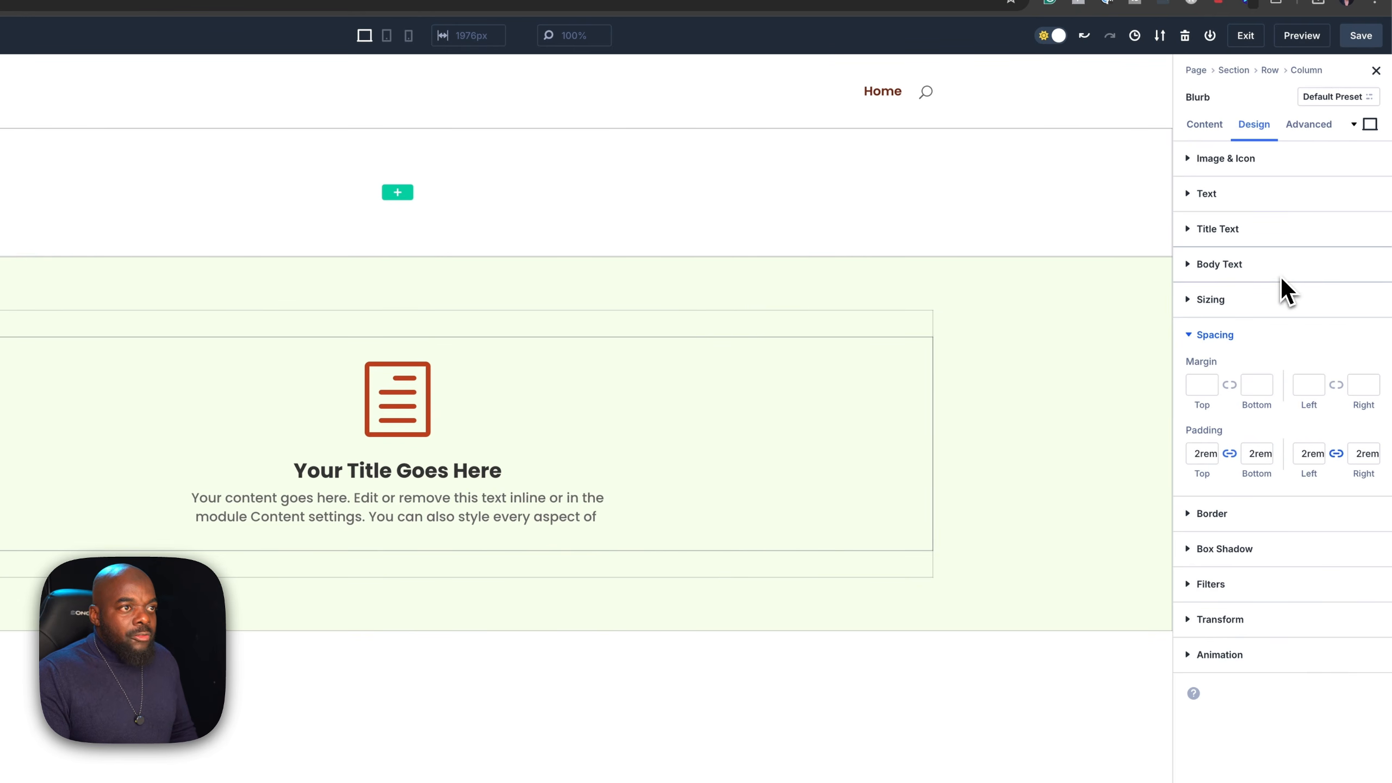
# Set the blurb's content width to 100%
pyautogui.click(1244, 301)
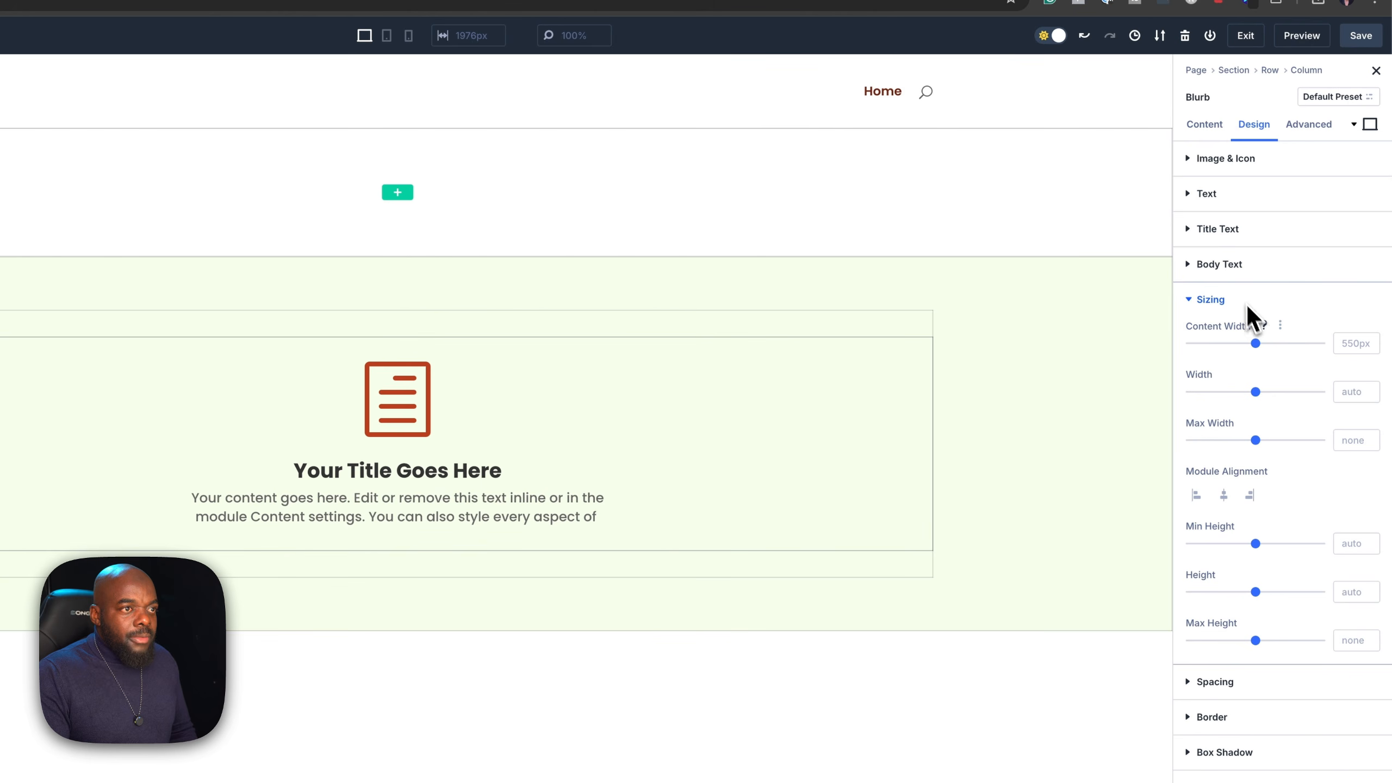
pyautogui.click(1343, 349)
pyautogui.write('100')
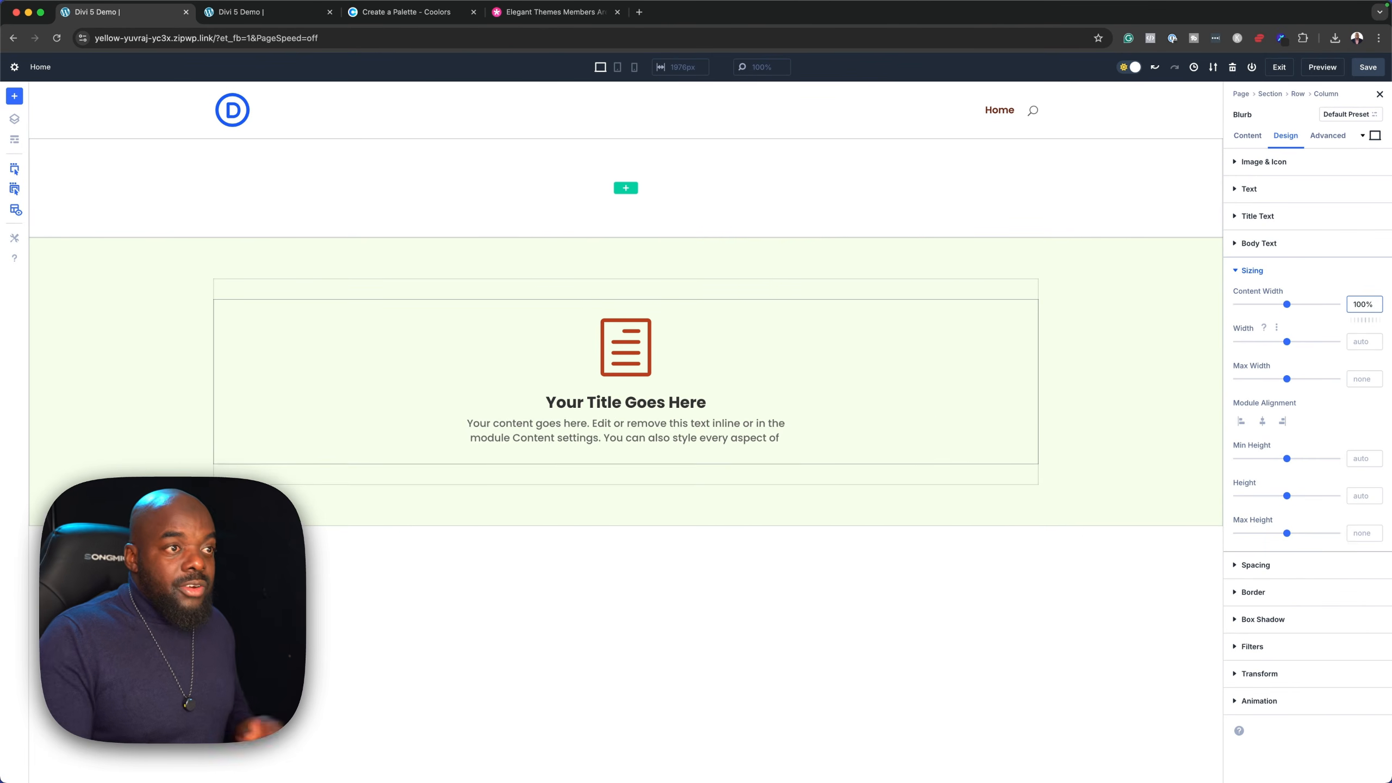
pyautogui.write('%')
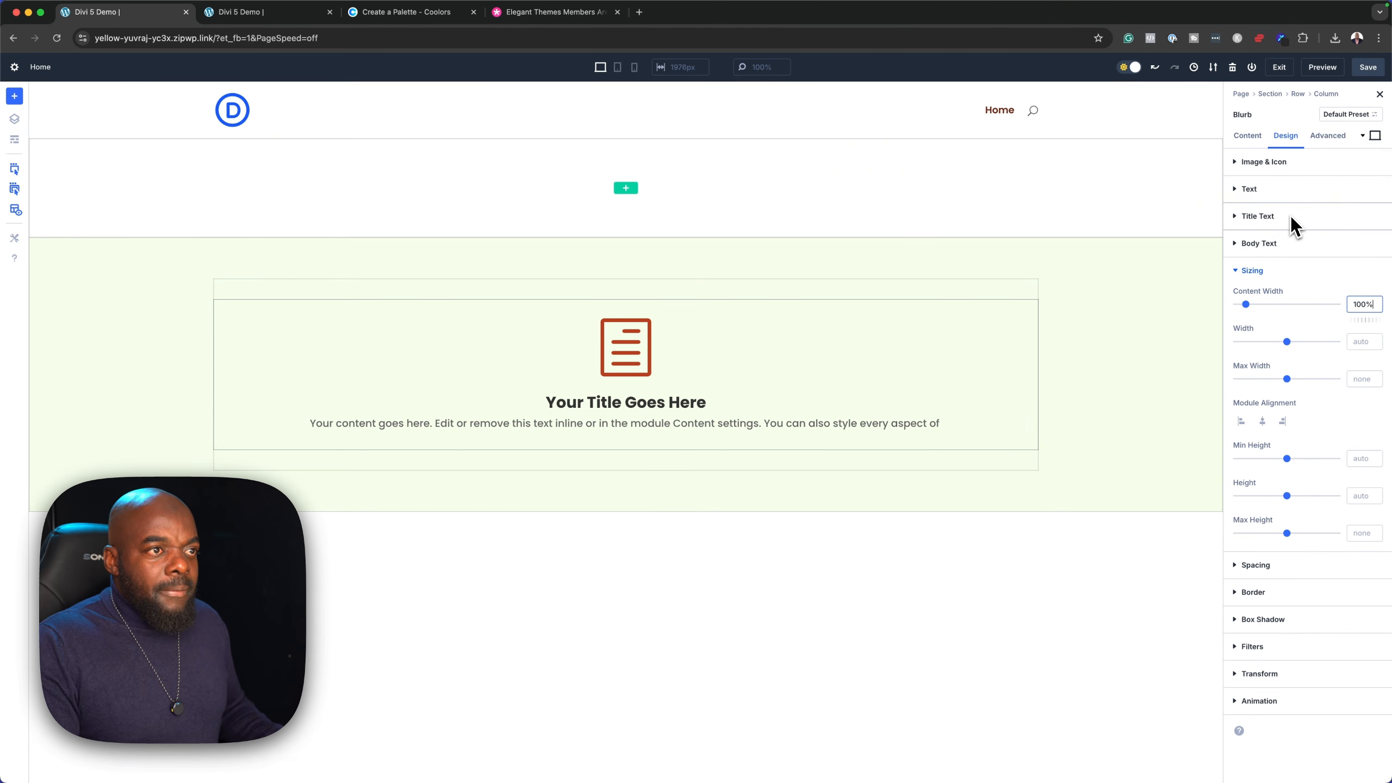
pyautogui.click(1251, 270)
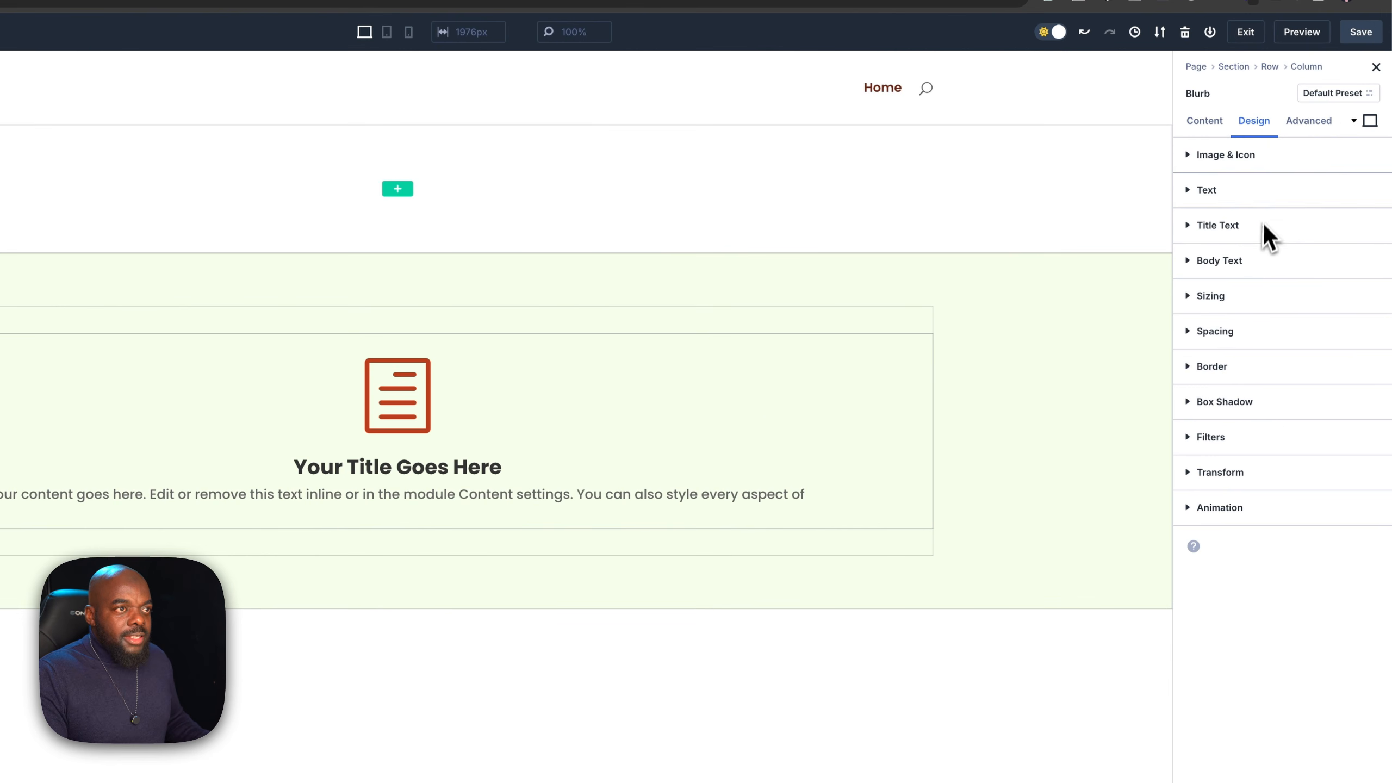
# Shrink the blurb's icon width to about 42px
pyautogui.click(1248, 160)
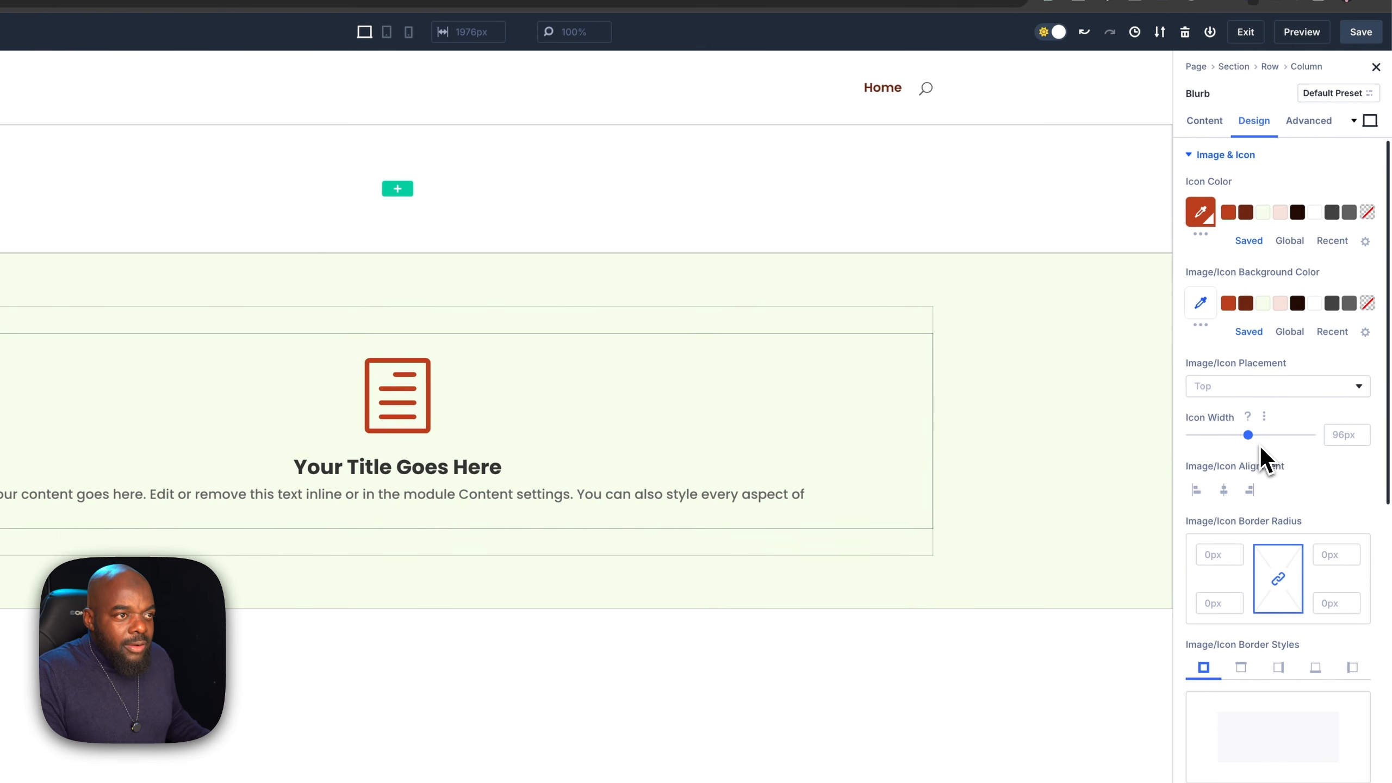
pyautogui.moveTo(1252, 440); pyautogui.dragTo(1216, 454)
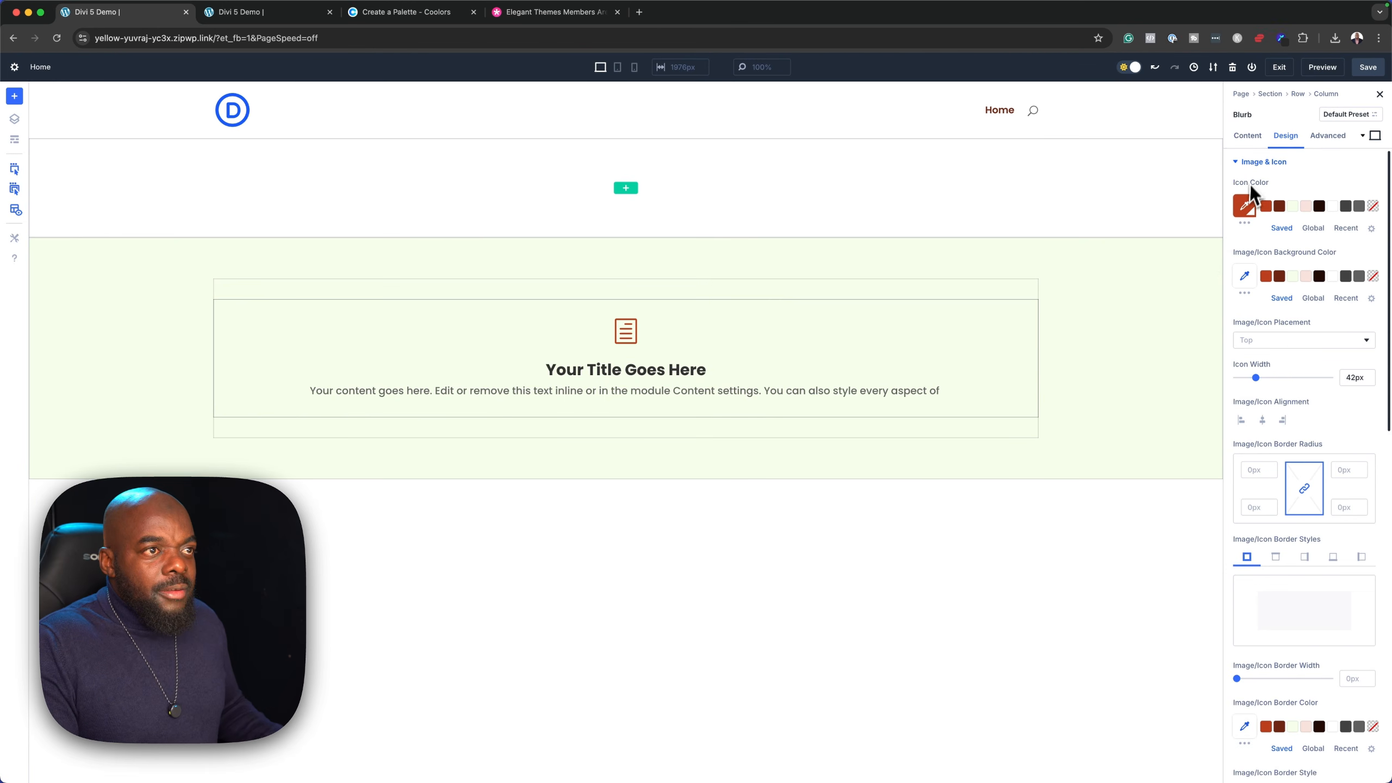
pyautogui.scroll(-3, 1313, 494)
pyautogui.scroll(-10, 1326, 577)
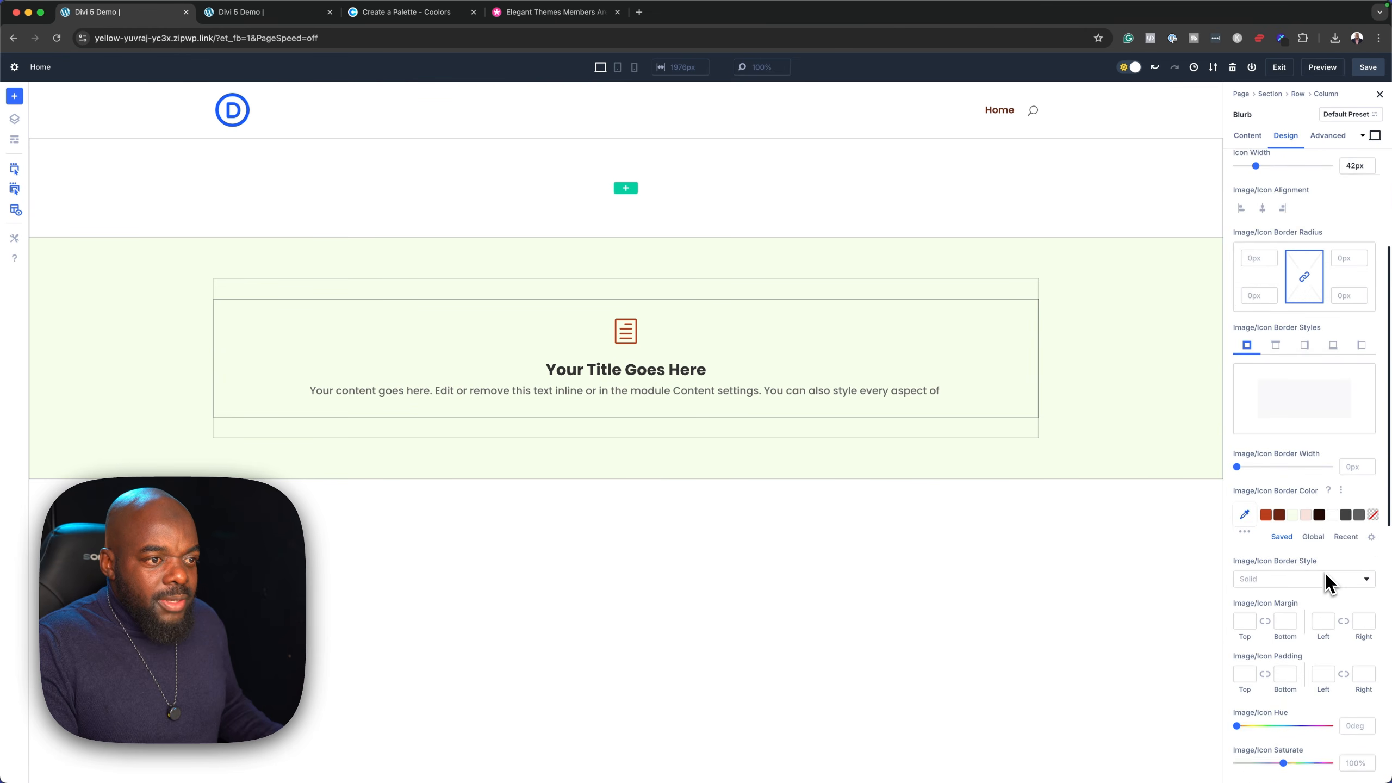
pyautogui.scroll(-2, 1324, 573)
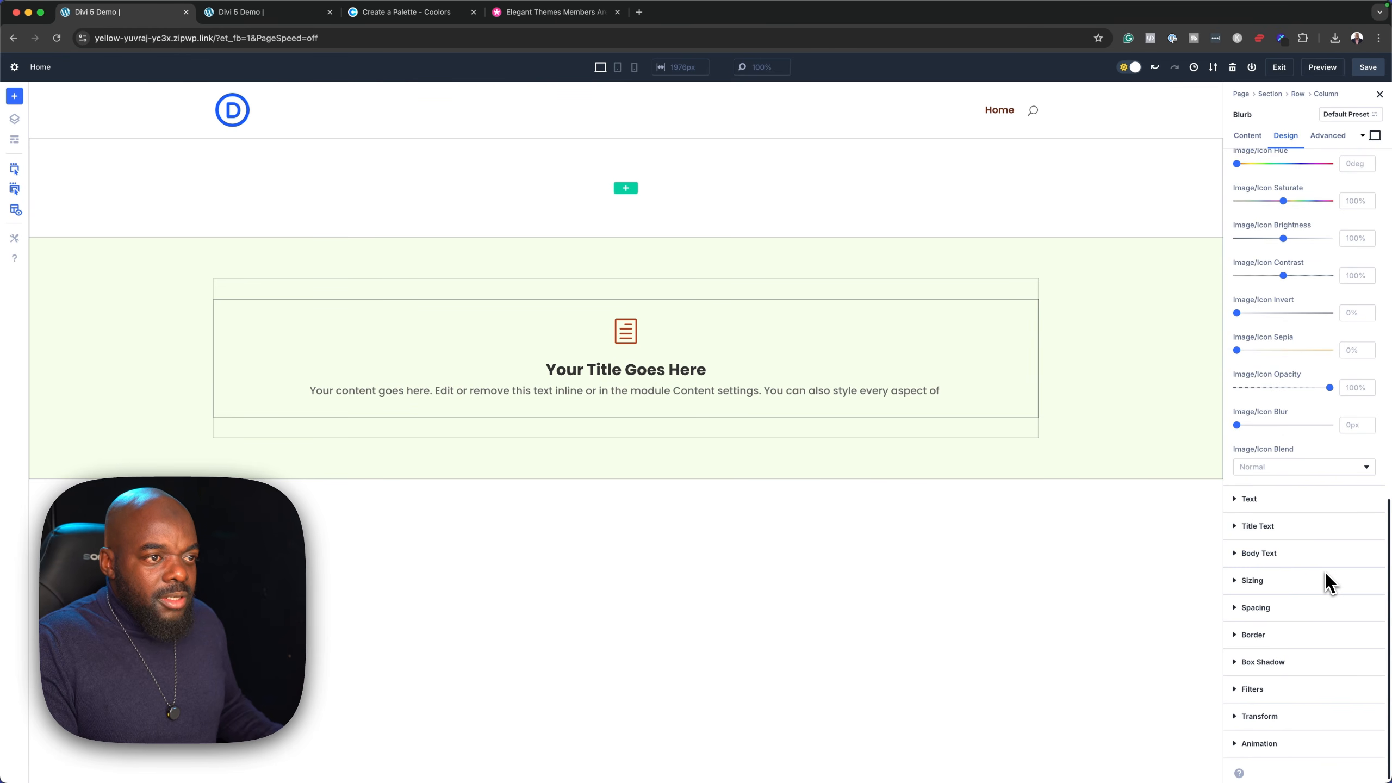
# Enter a border radius of 6 for the blurb
pyautogui.click(1282, 634)
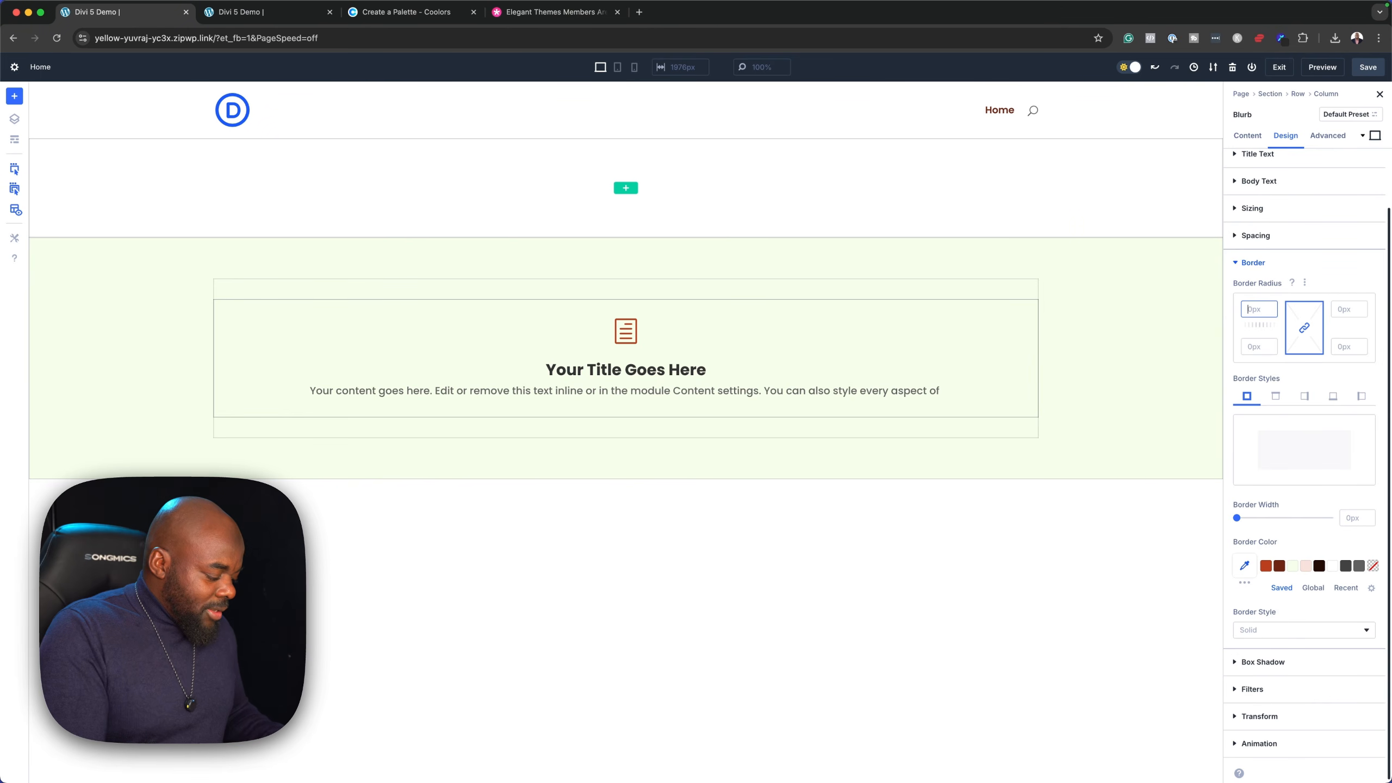
pyautogui.write('6')
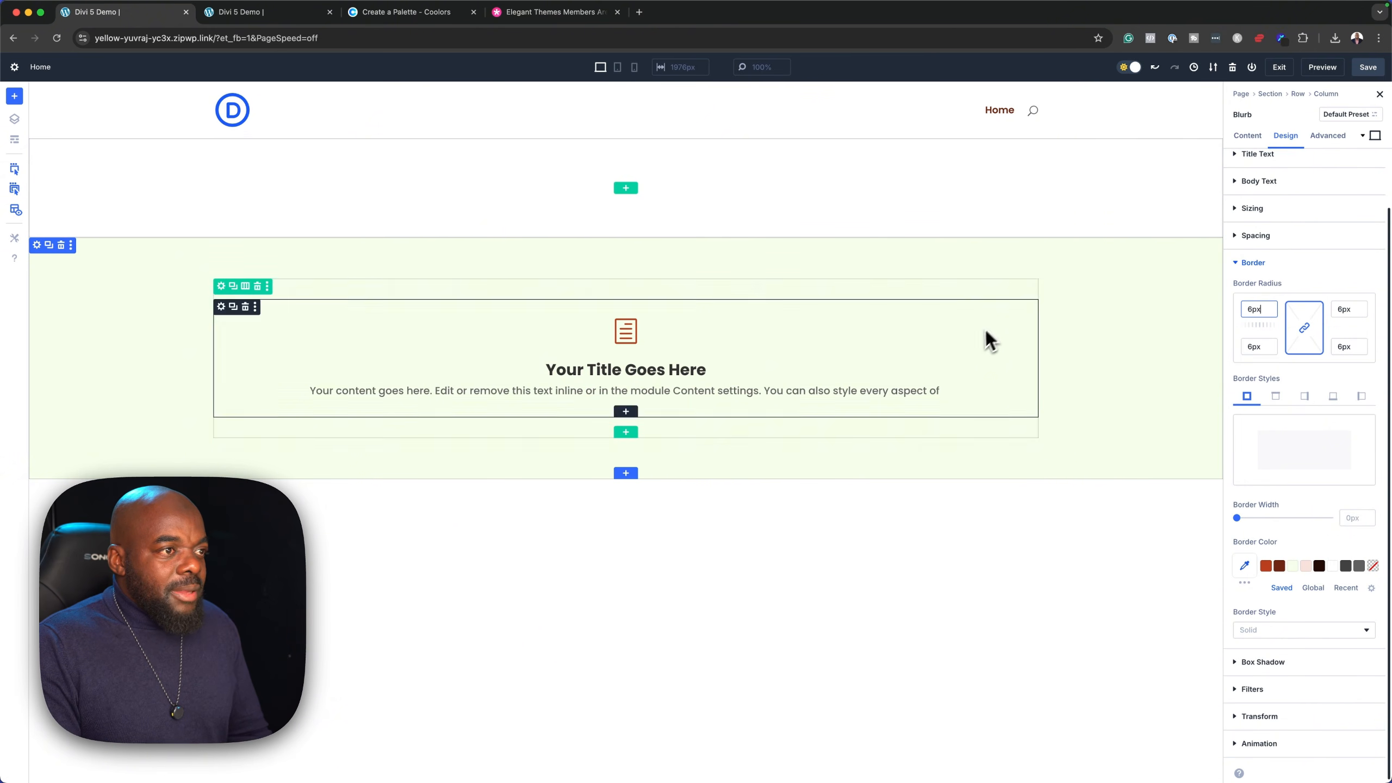
pyautogui.scroll(2, 1252, 178)
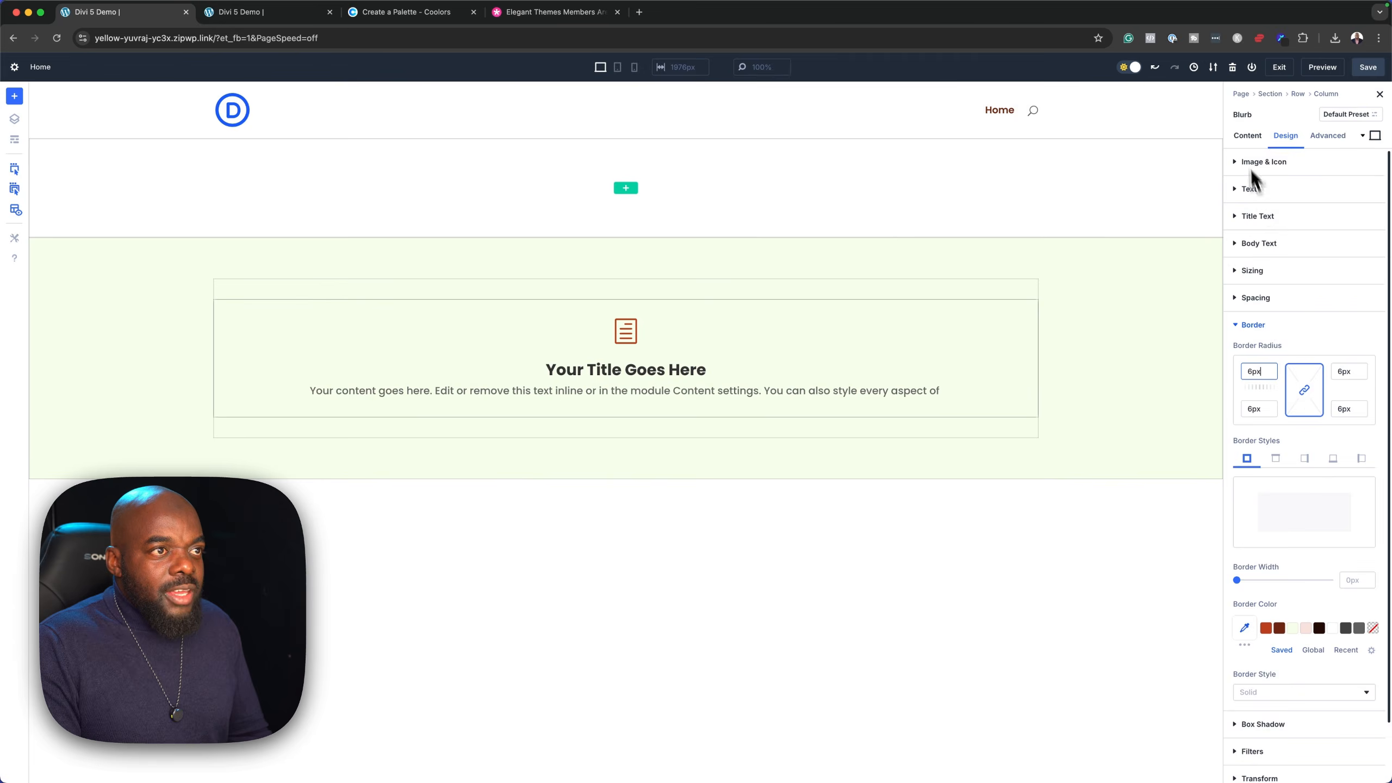
# Give the blurb a white background from the swatches
pyautogui.click(1247, 136)
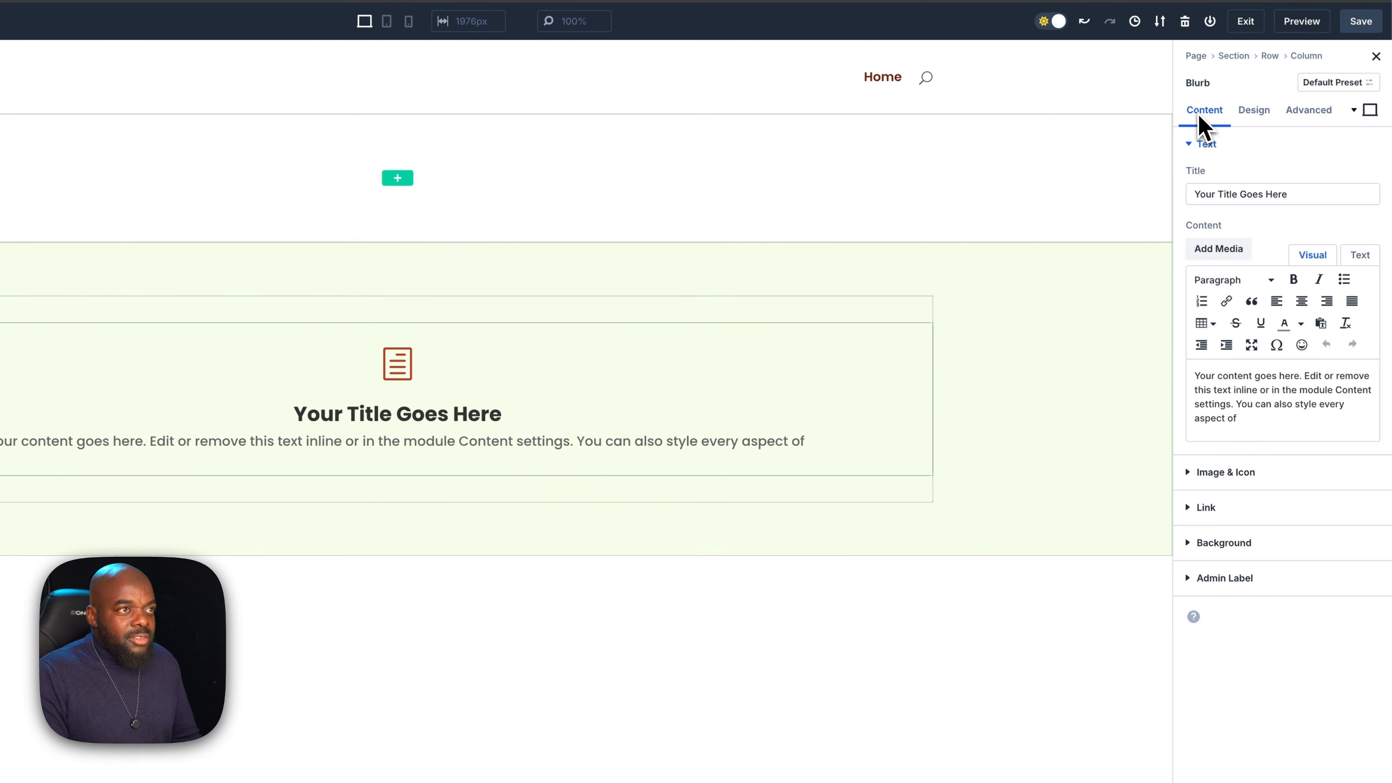
pyautogui.click(1226, 543)
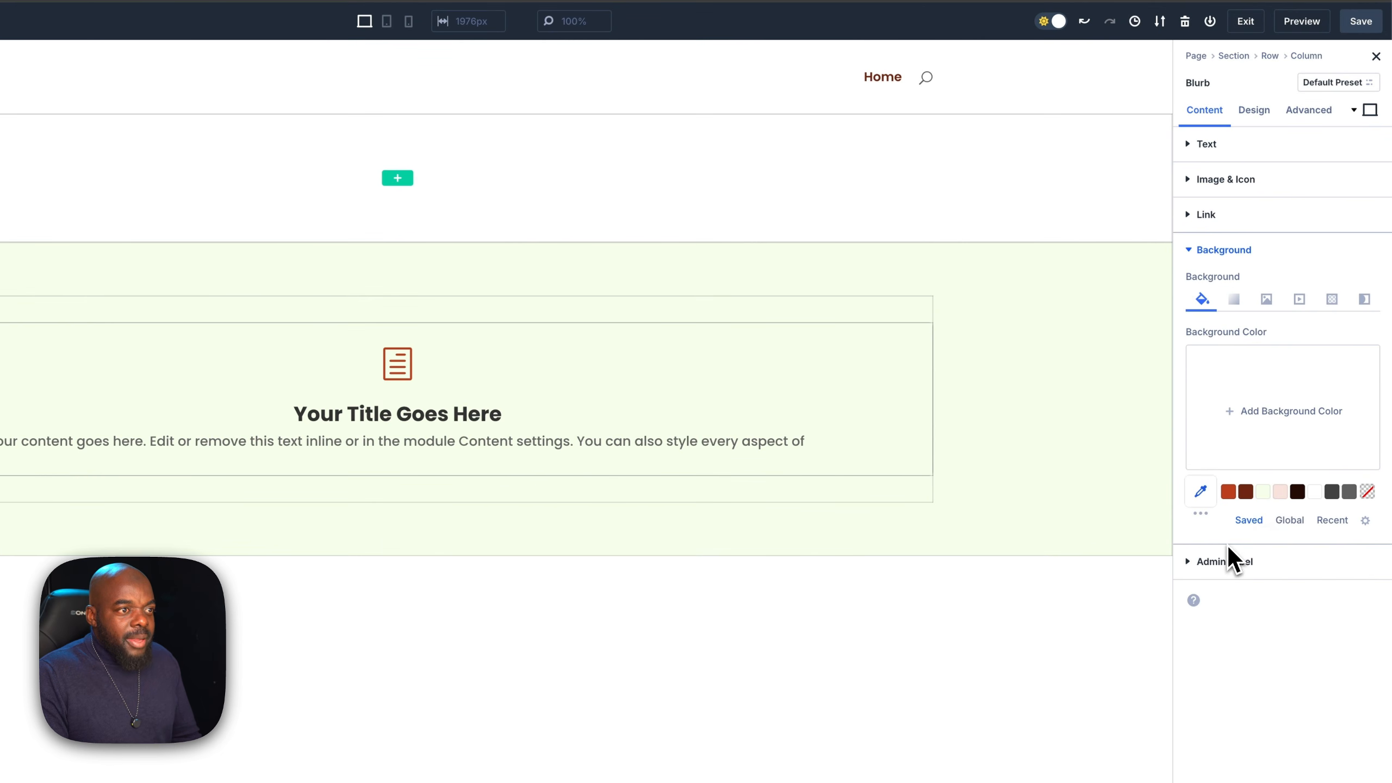
pyautogui.click(1314, 497)
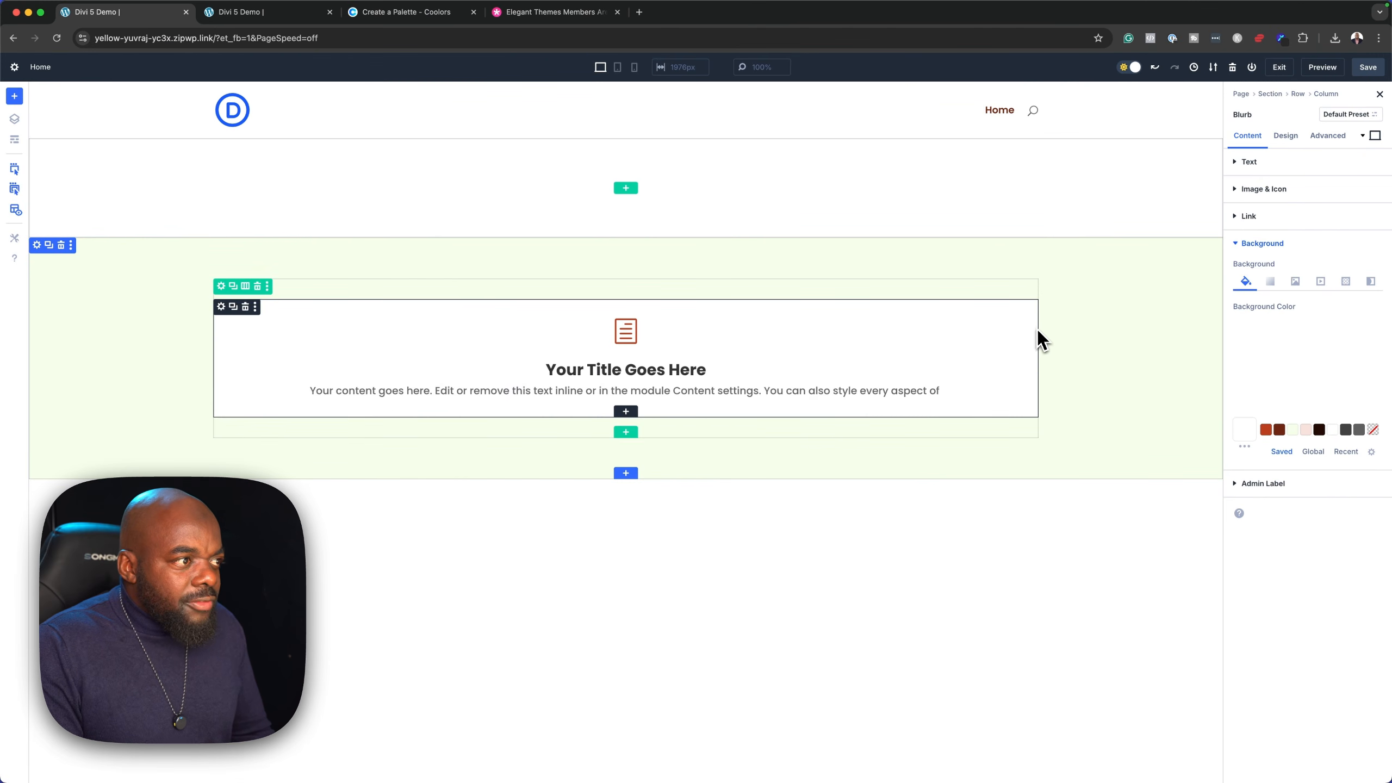
# Readjust the blurb's border radius with the slider, ending at 0px on all corners
pyautogui.click(1285, 136)
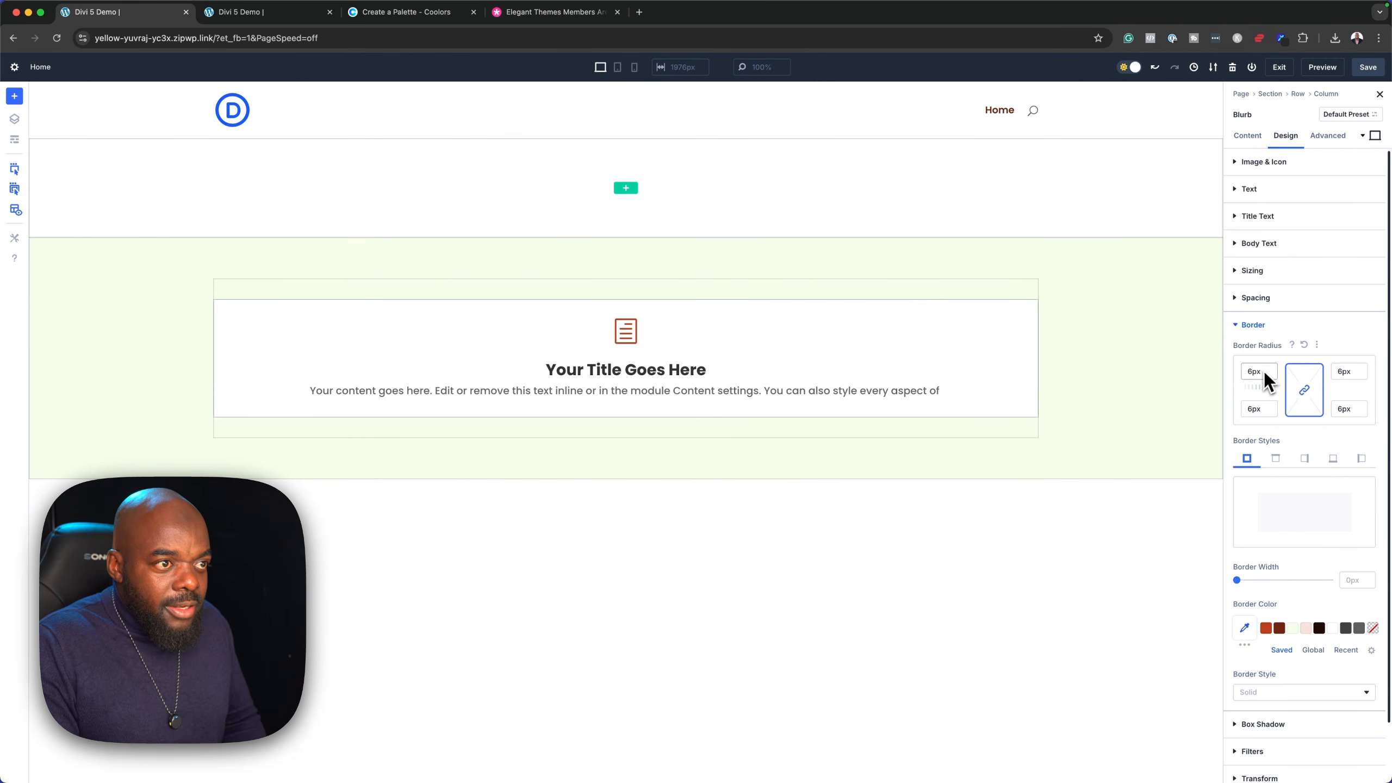
pyautogui.moveTo(1256, 388); pyautogui.dragTo(1131, 401)
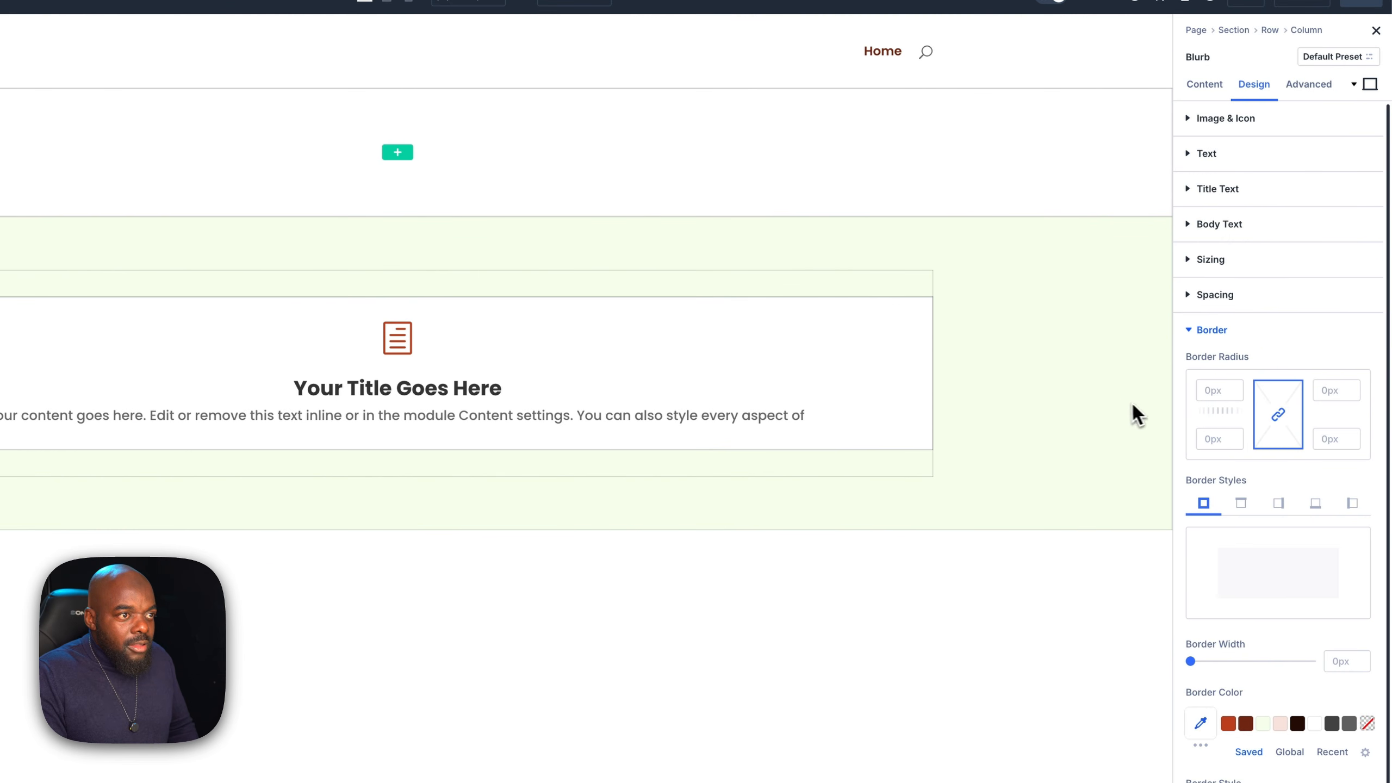
pyautogui.click(1187, 331)
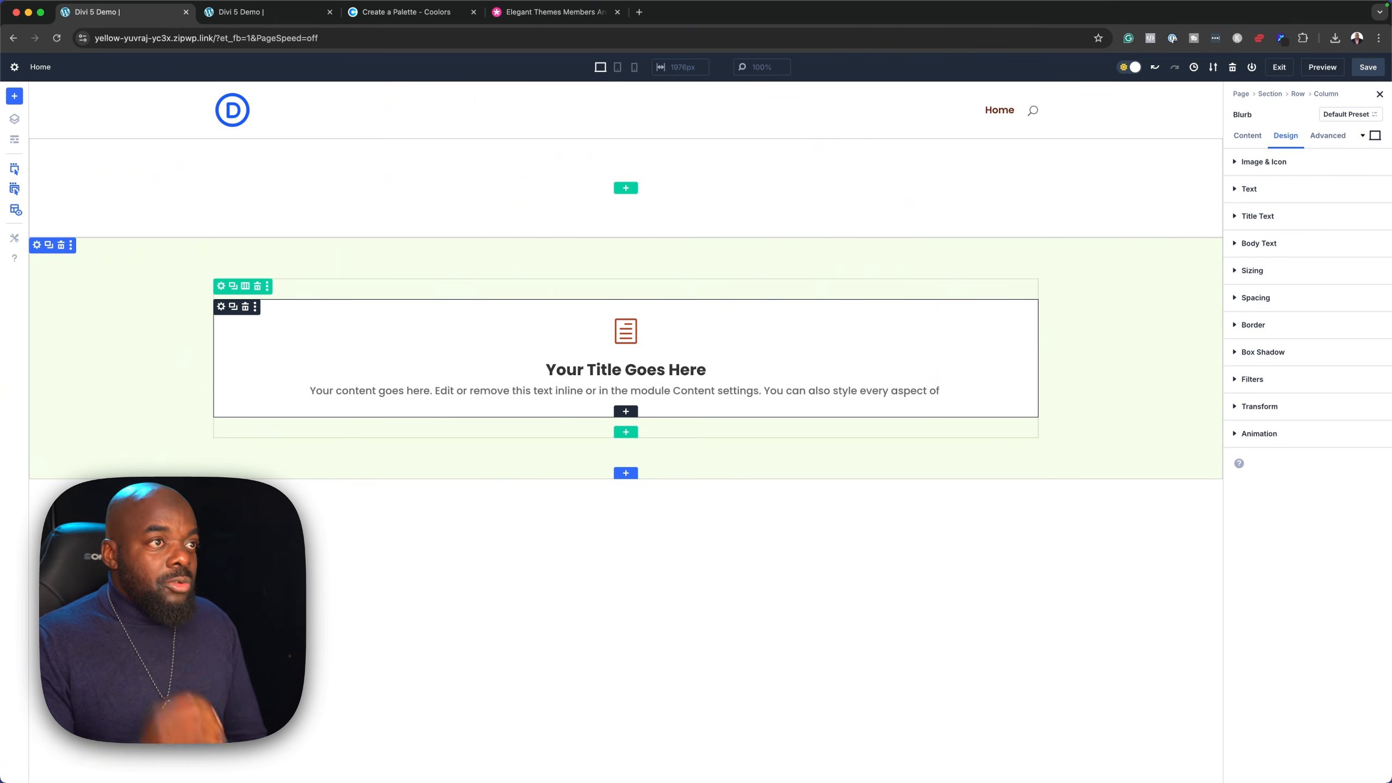
# Save the blurb's current styles as new preset Blurb Preset 2 and confirm applying it site-wide
pyautogui.rightClick(1348, 116)
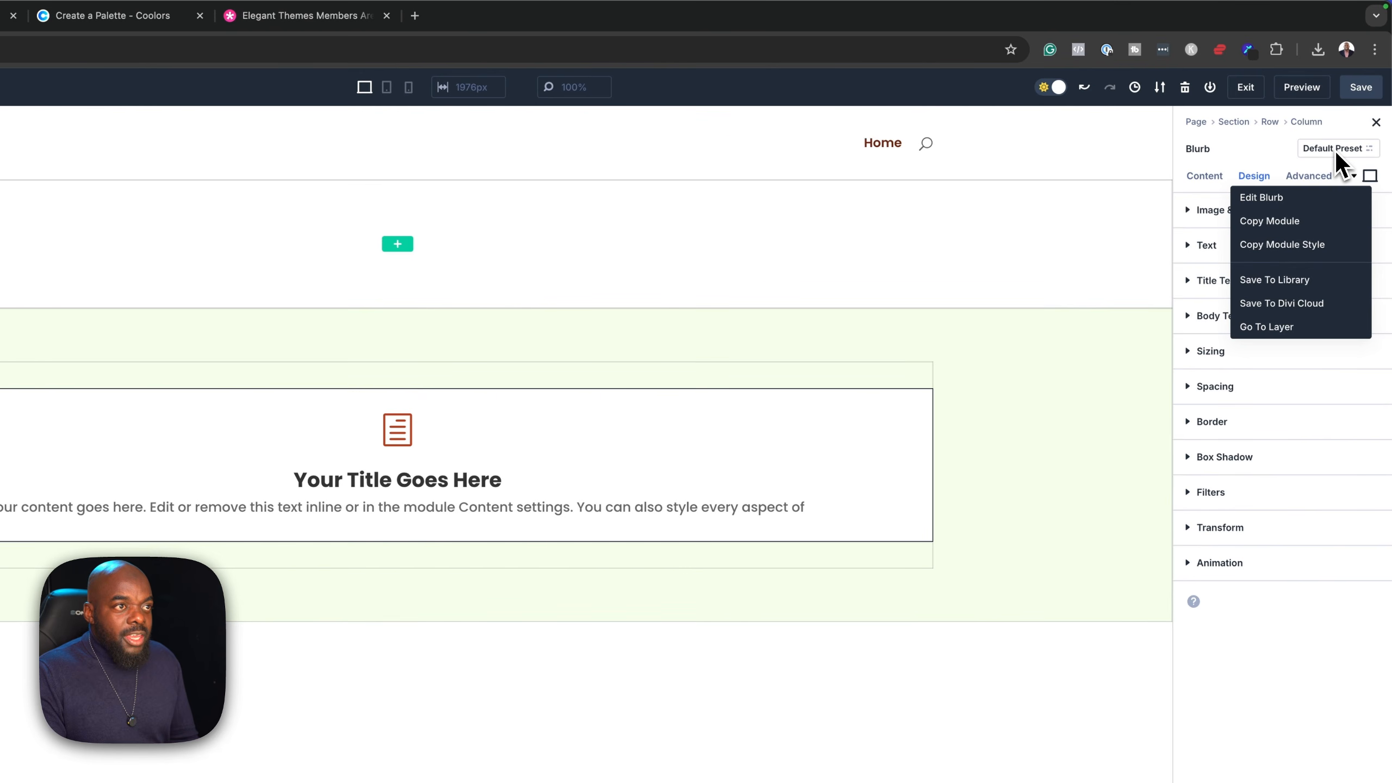
pyautogui.click(1334, 149)
pyautogui.click(1335, 150)
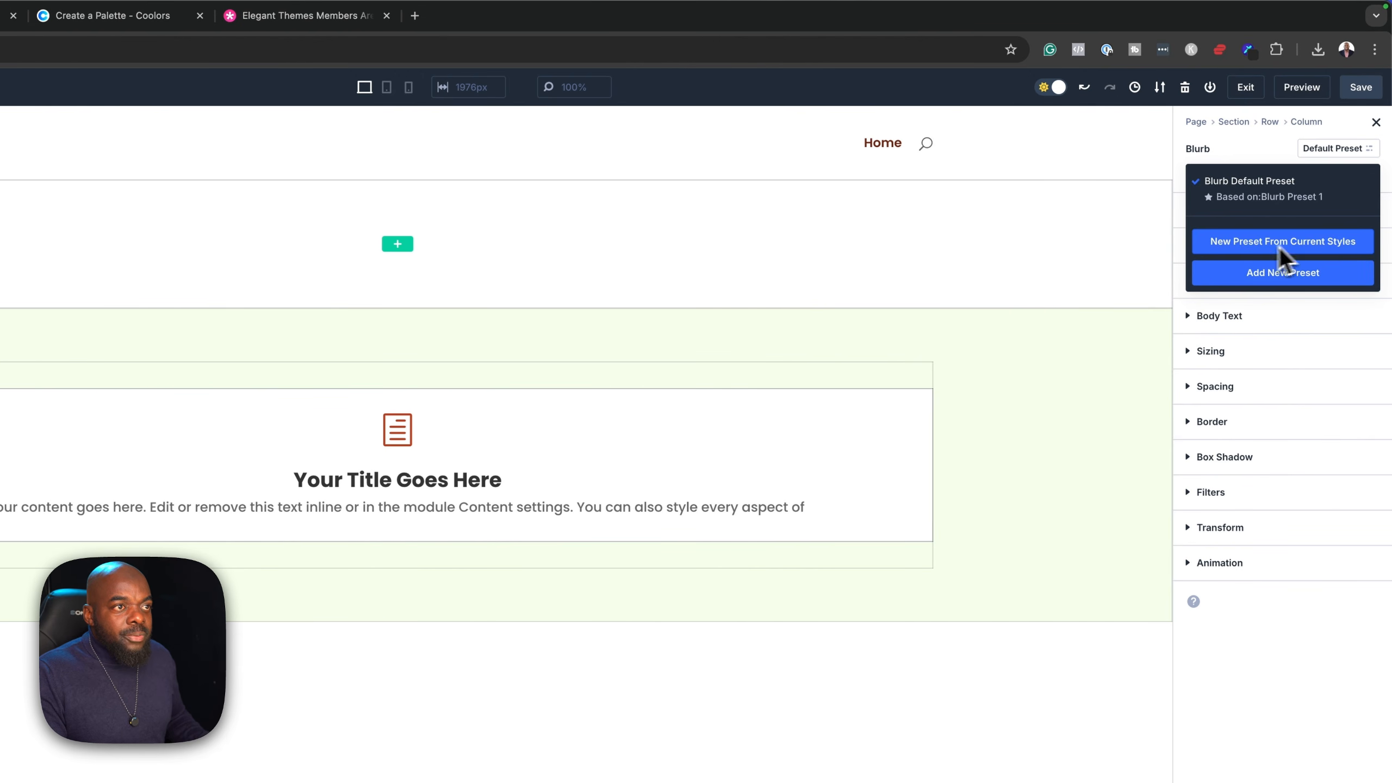
pyautogui.click(1285, 274)
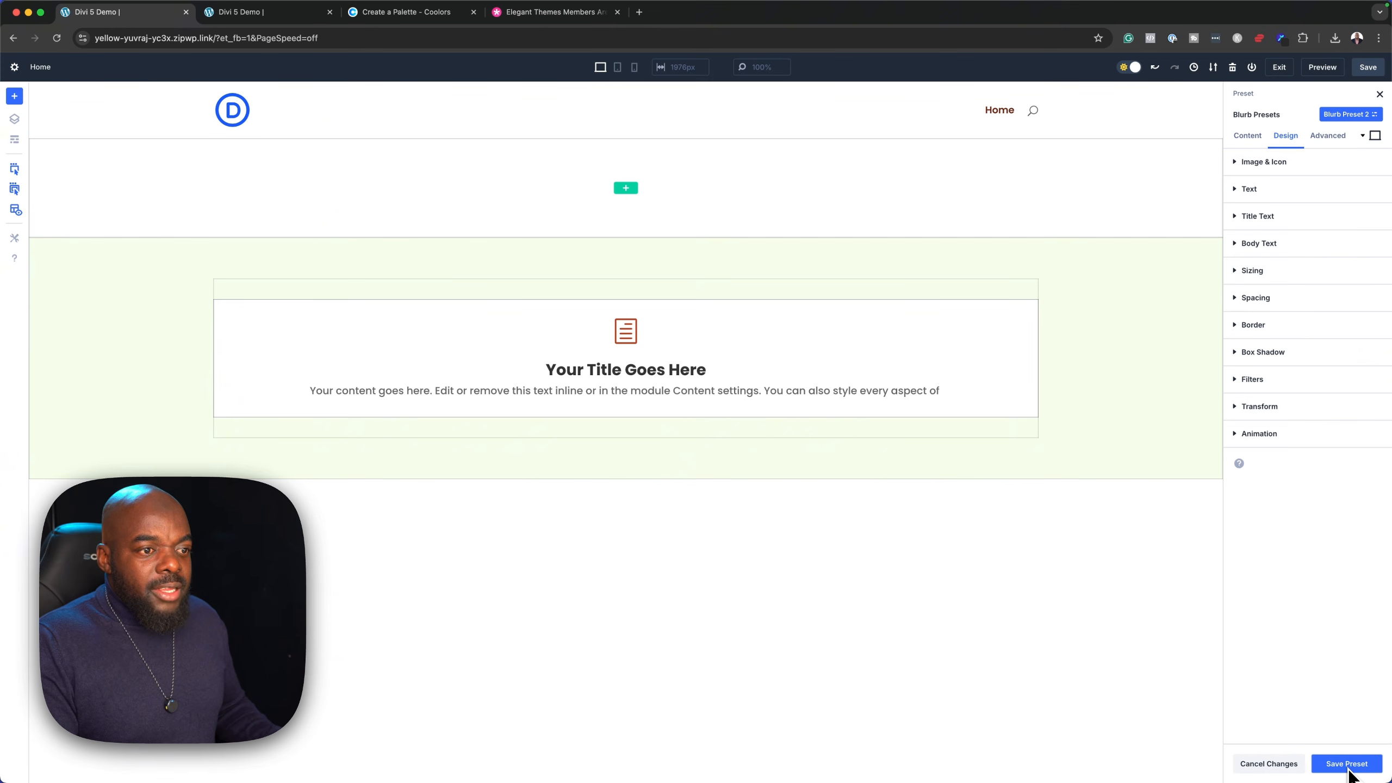
pyautogui.click(1347, 765)
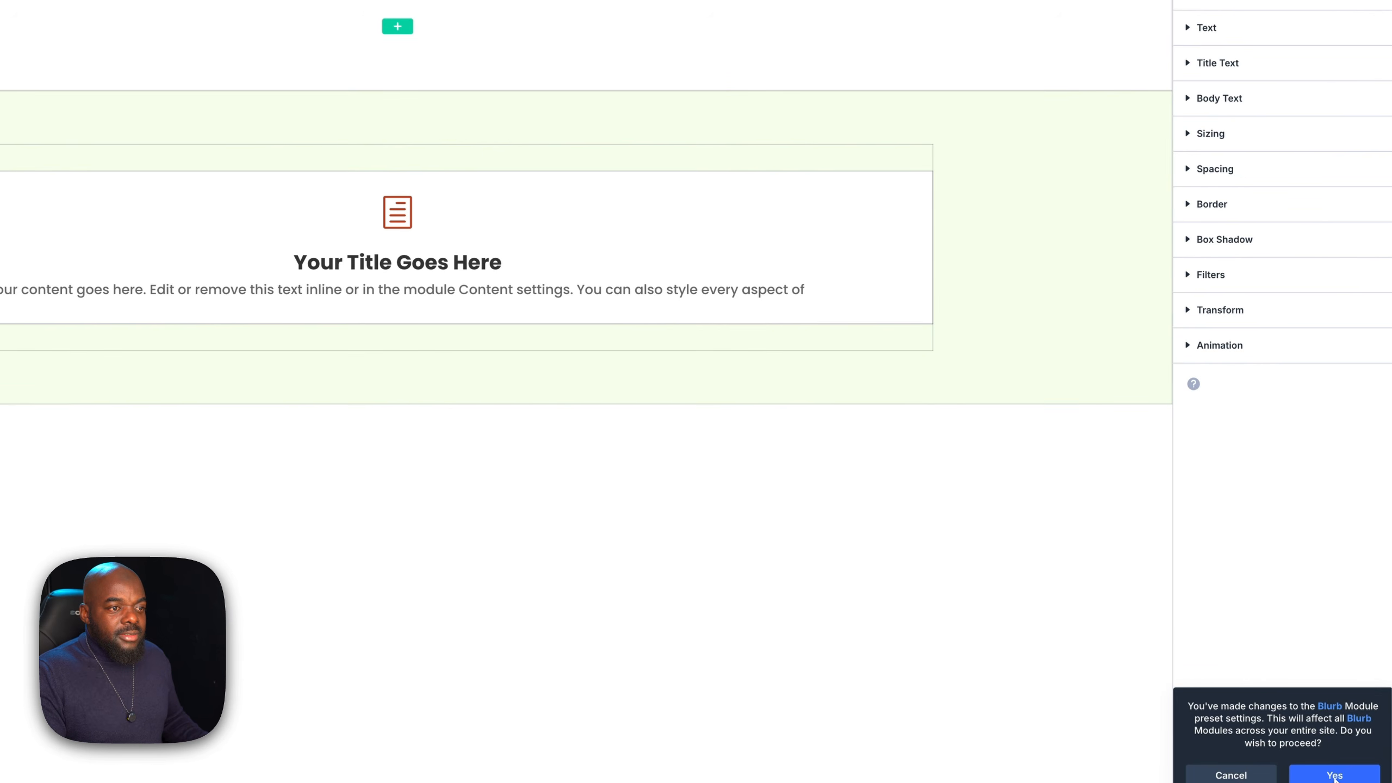
pyautogui.click(1335, 776)
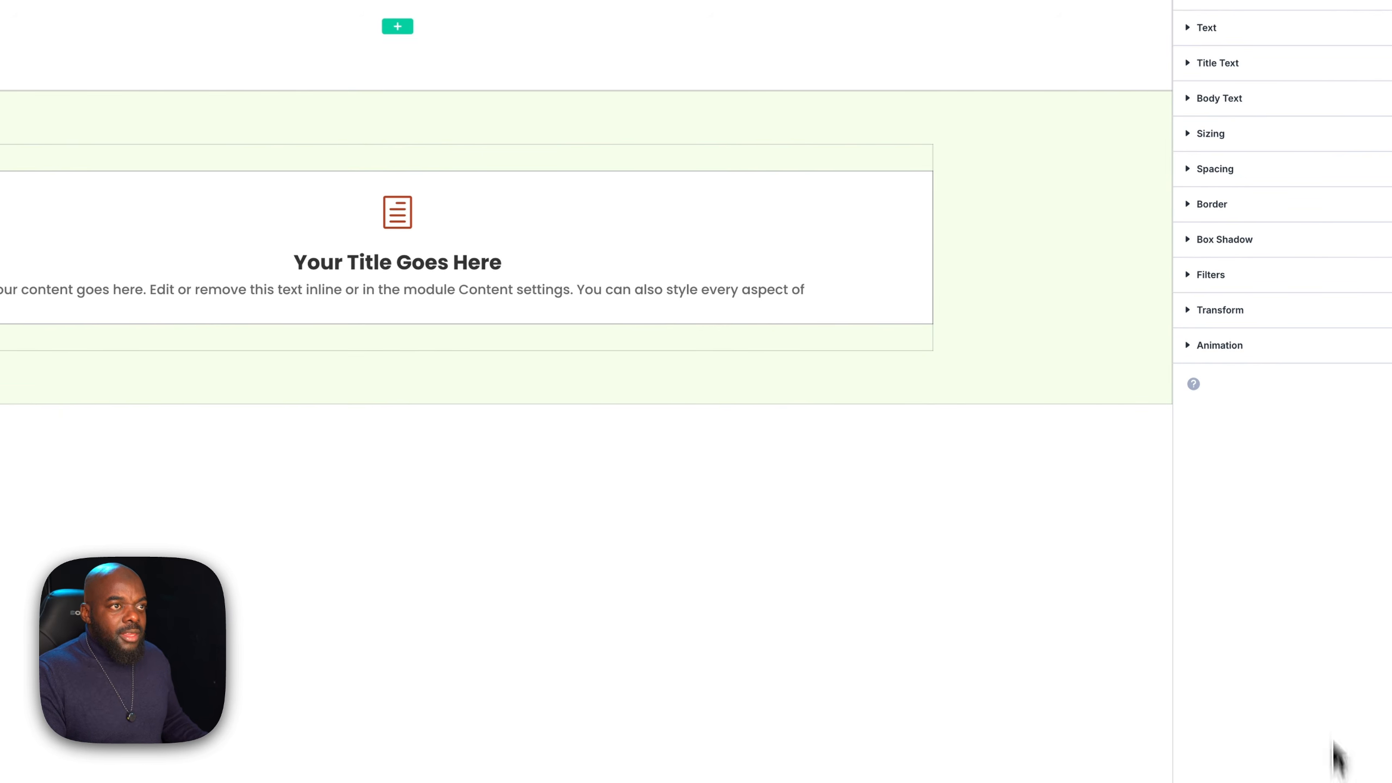
pyautogui.click(1324, 130)
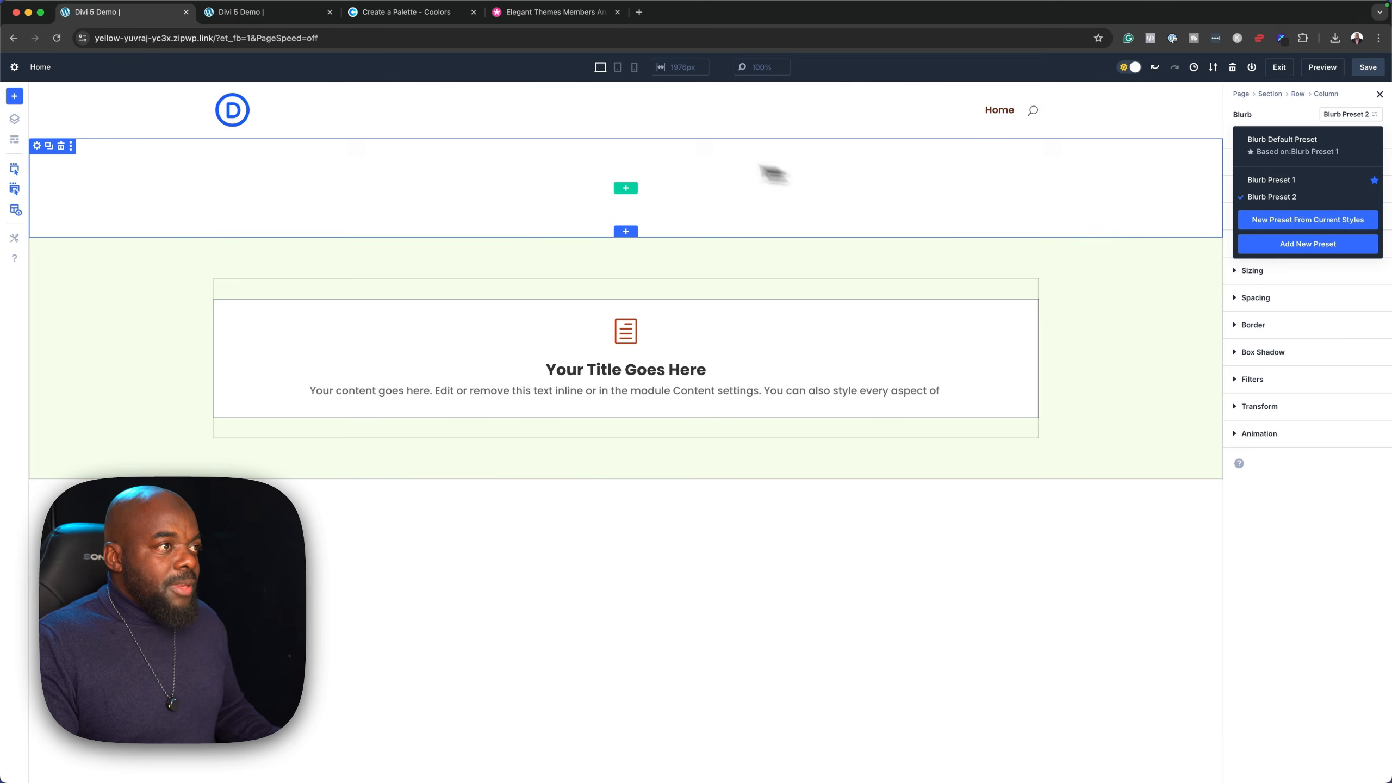
# Insert a three-column row above the blurb with a Blurb module in its first column
pyautogui.click(673, 191)
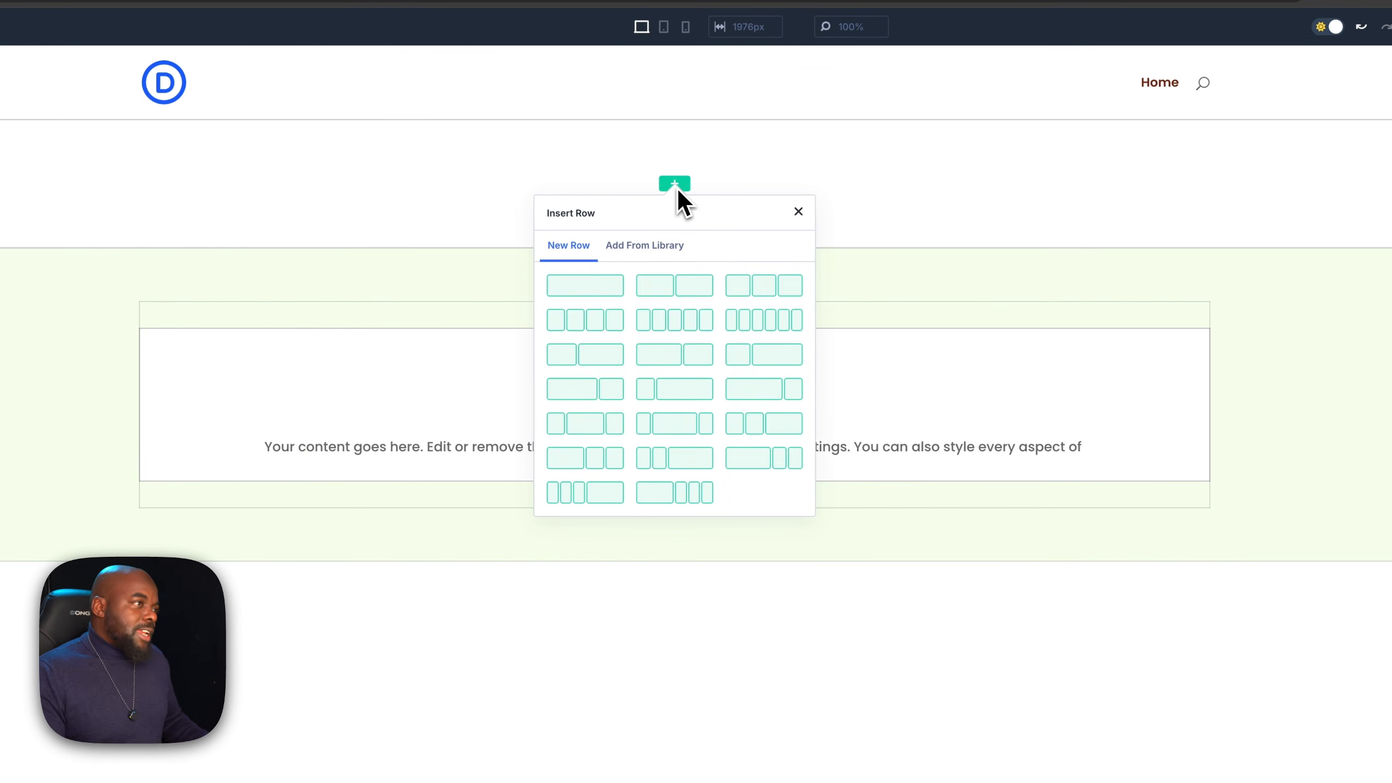
pyautogui.click(750, 286)
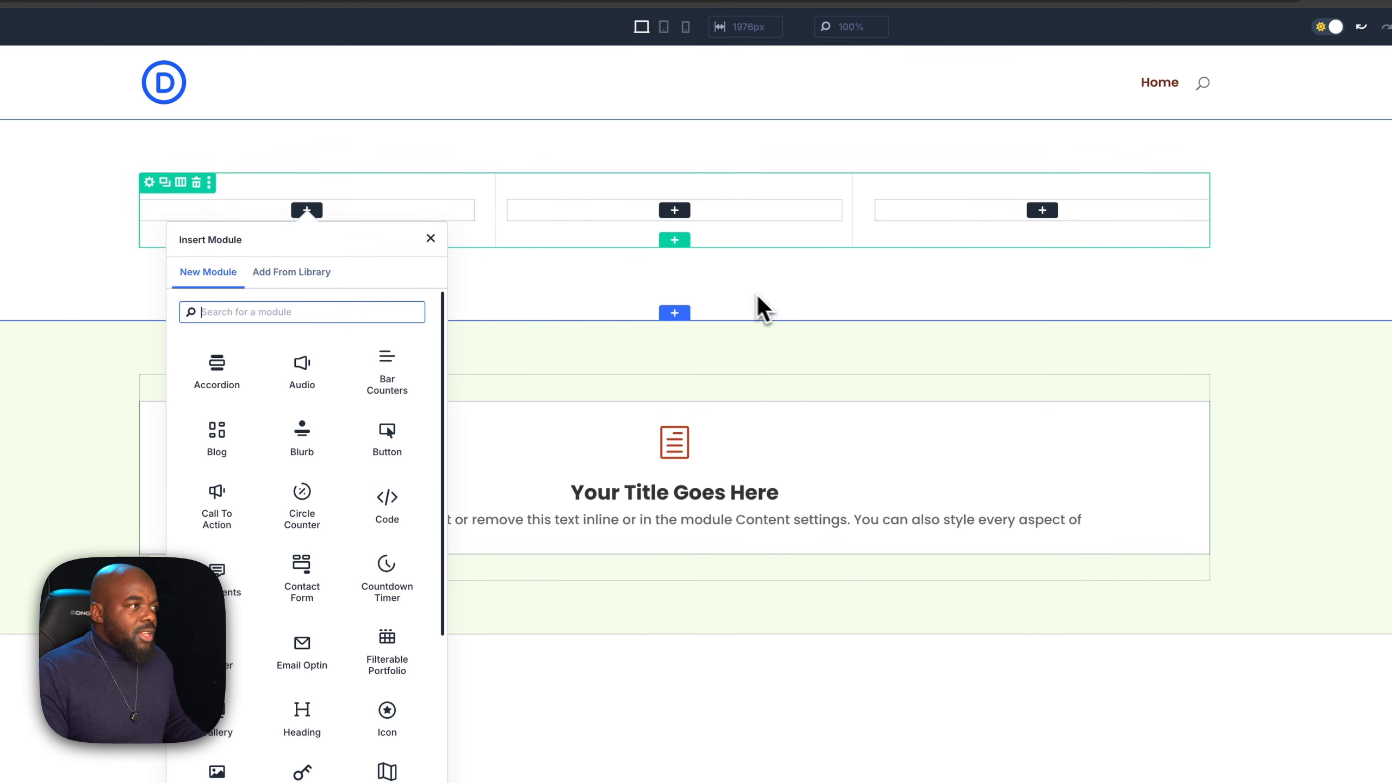
pyautogui.click(313, 449)
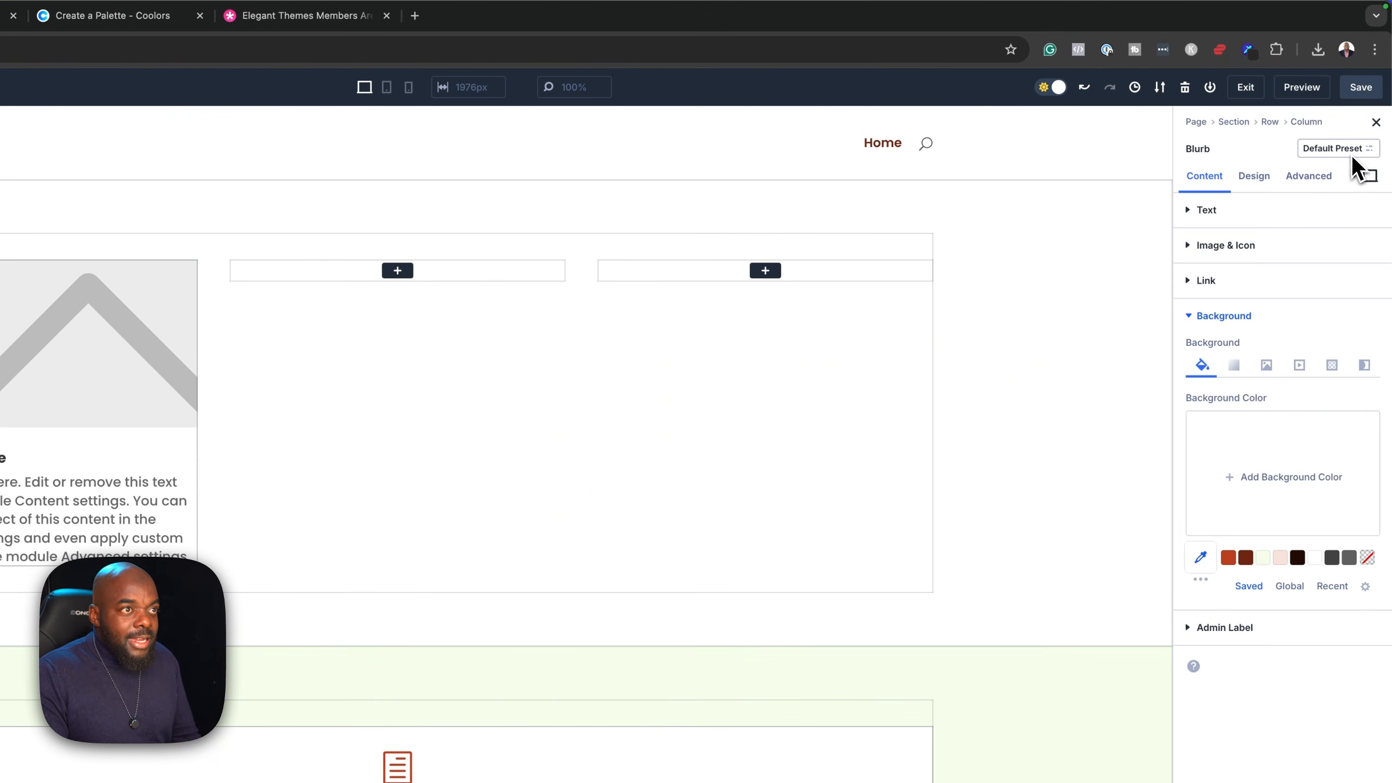
# Choose Blurb Preset 2 for the blurb and reopen the preset list to confirm it
pyautogui.click(1351, 155)
pyautogui.click(1297, 255)
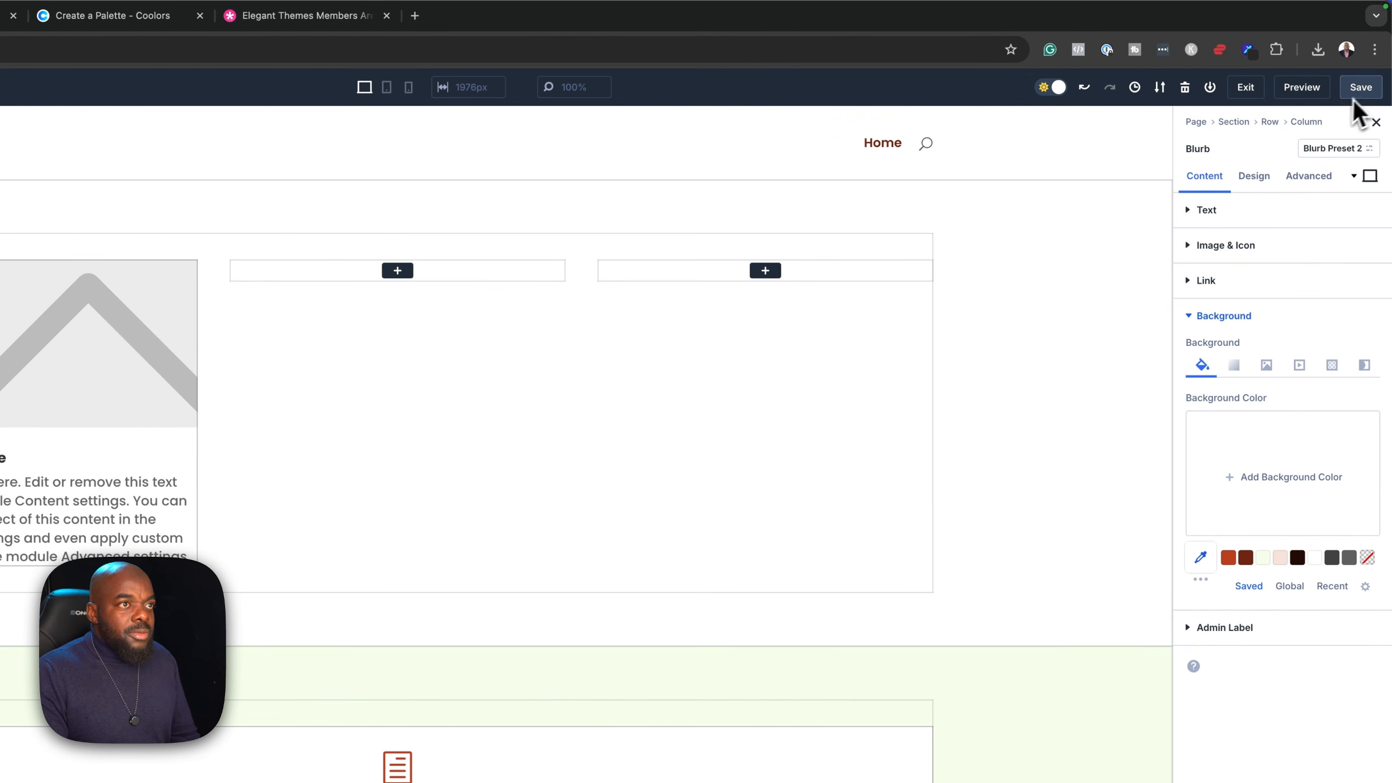
pyautogui.click(1335, 149)
pyautogui.moveTo(1252, 265)
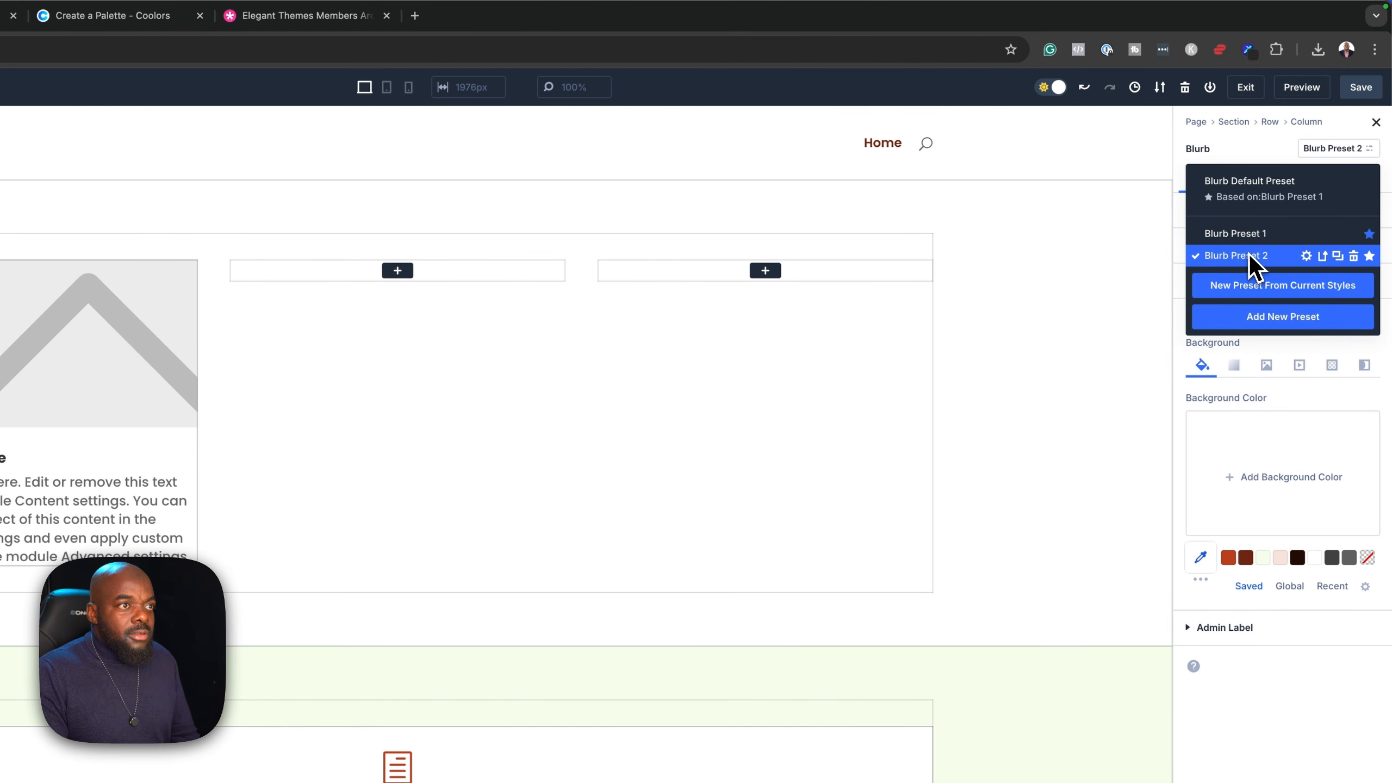
pyautogui.click(1248, 257)
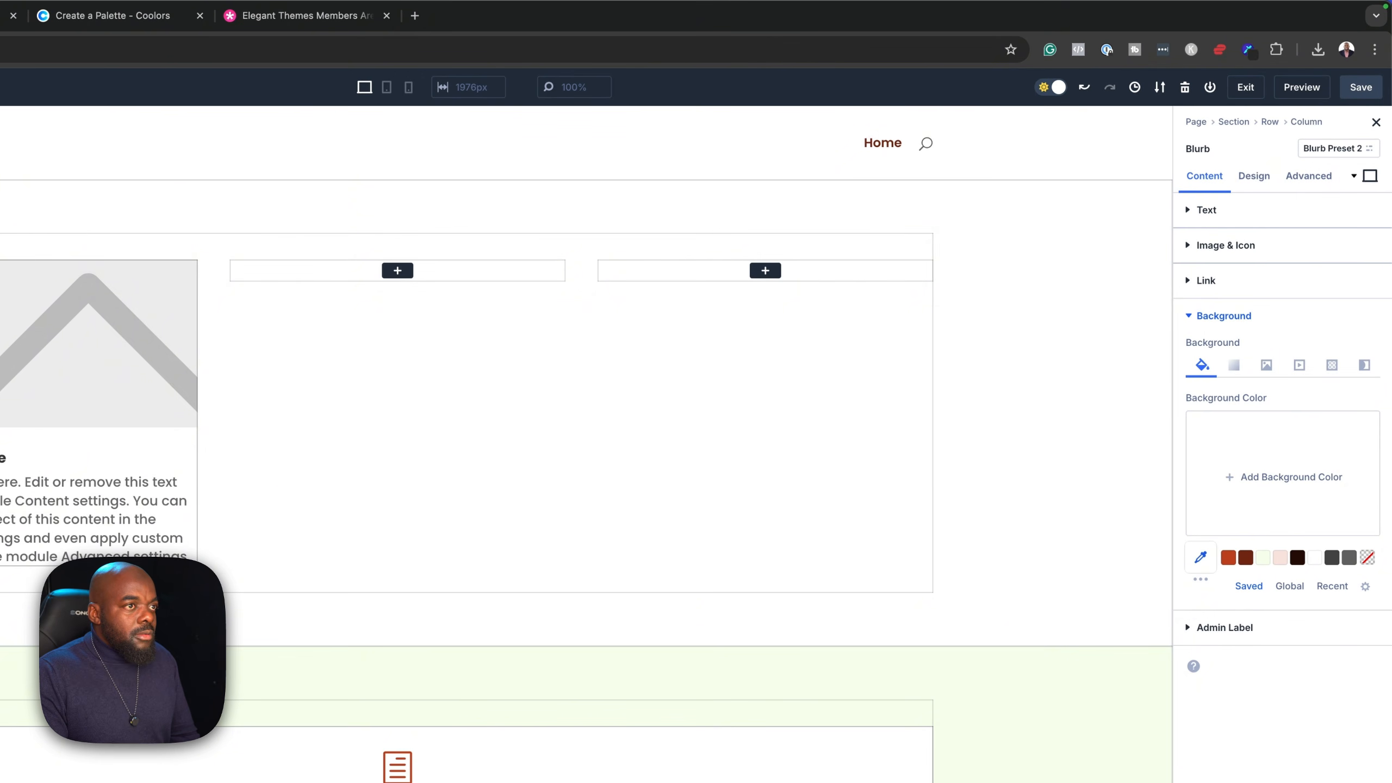
pyautogui.click(1318, 152)
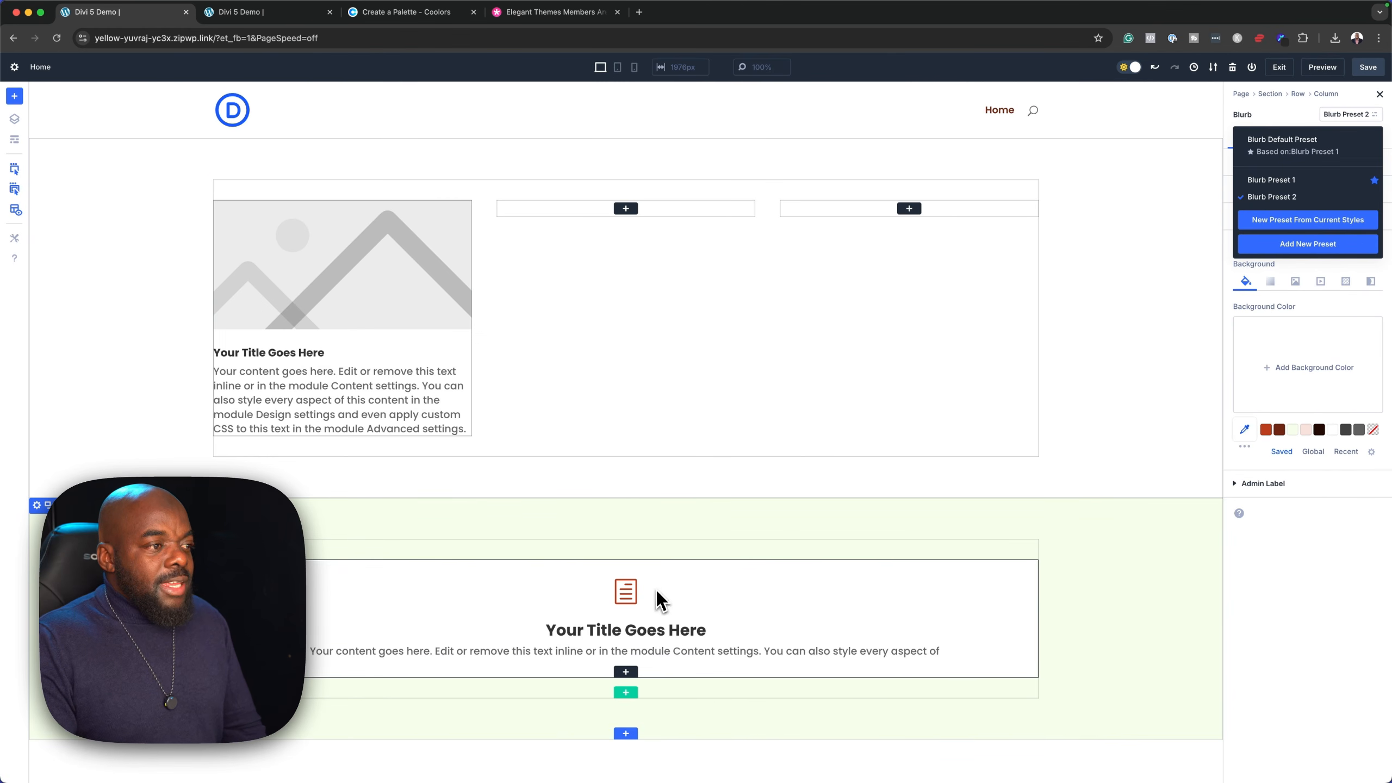
# Delete the extra three-column row and duplicate the blurb's column twice
pyautogui.click(1119, 252)
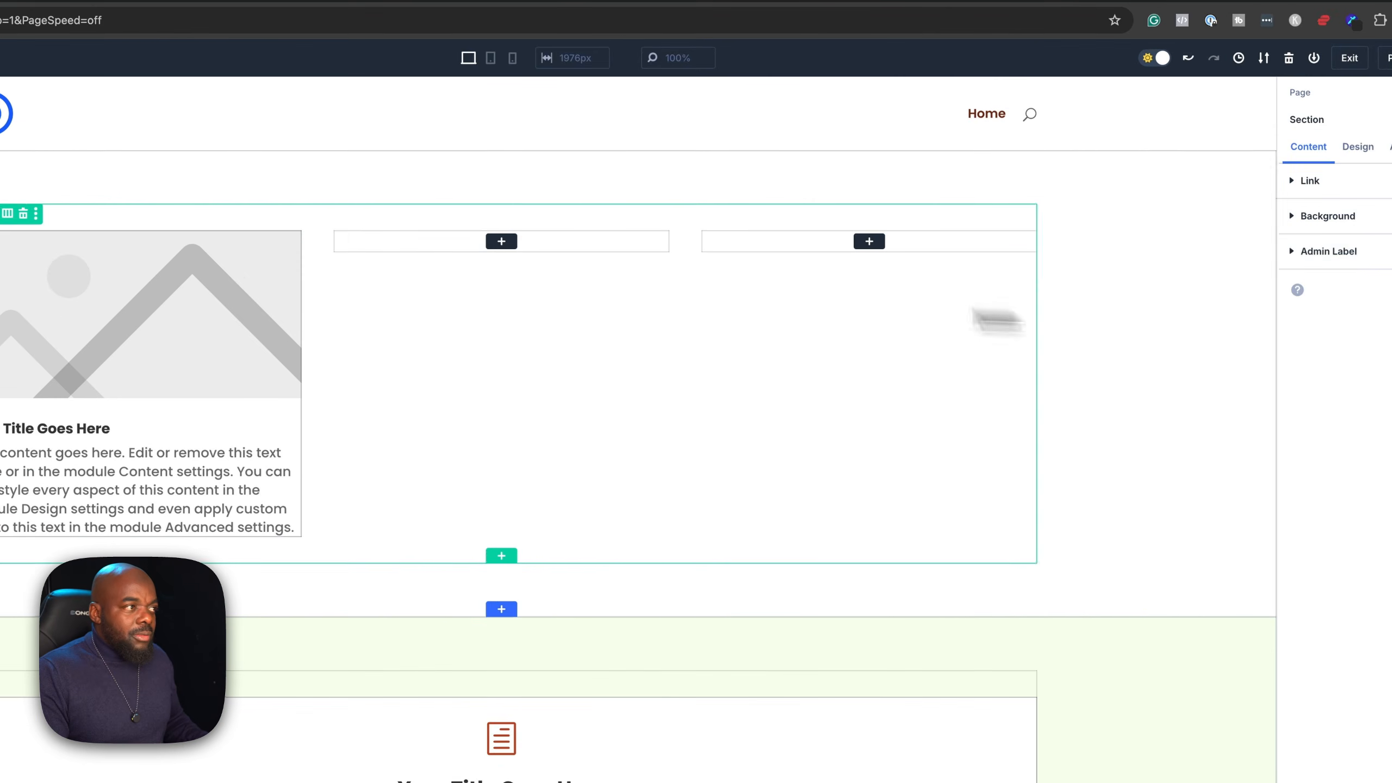
pyautogui.click(240, 214)
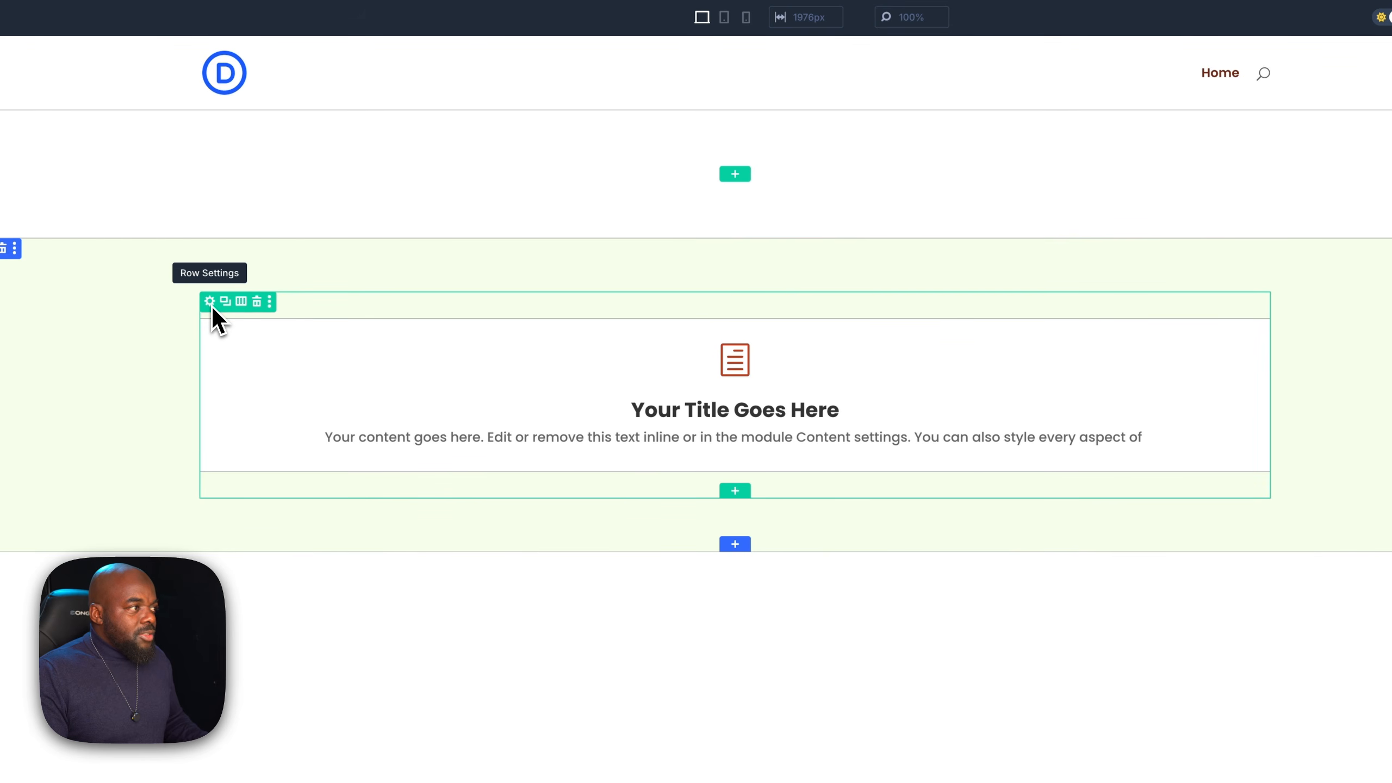
pyautogui.click(210, 302)
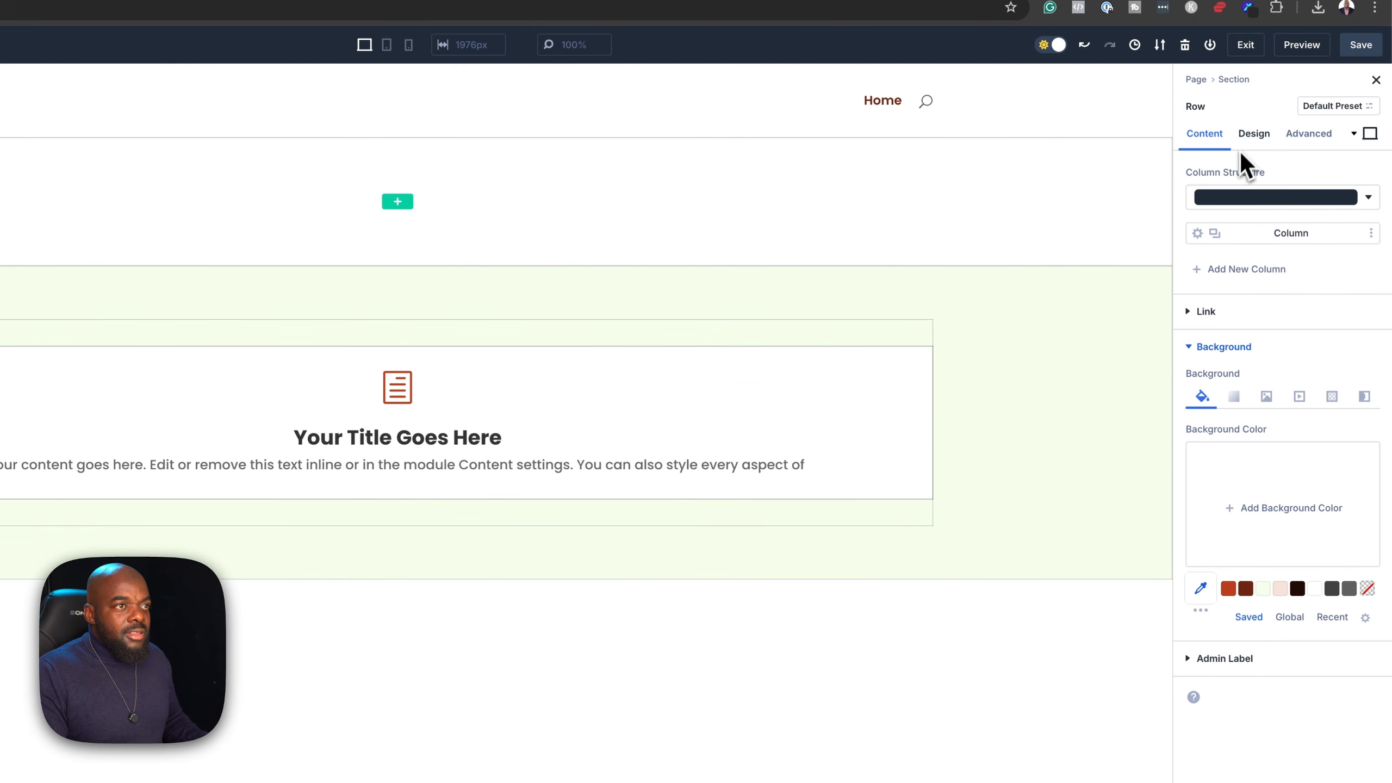
pyautogui.click(1214, 234)
pyautogui.click(1215, 233)
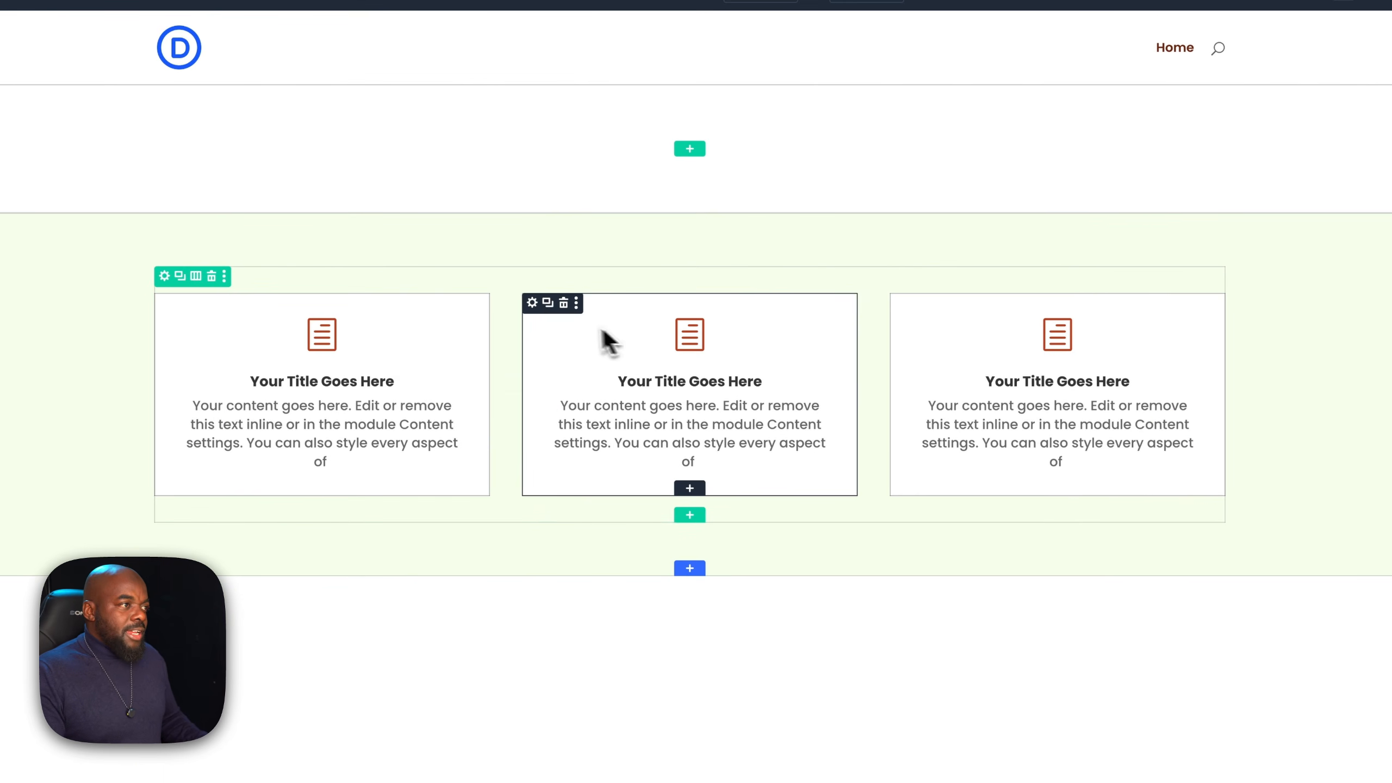
# Give the middle blurb a cloud-upload icon and the third a camera icon
pyautogui.click(533, 303)
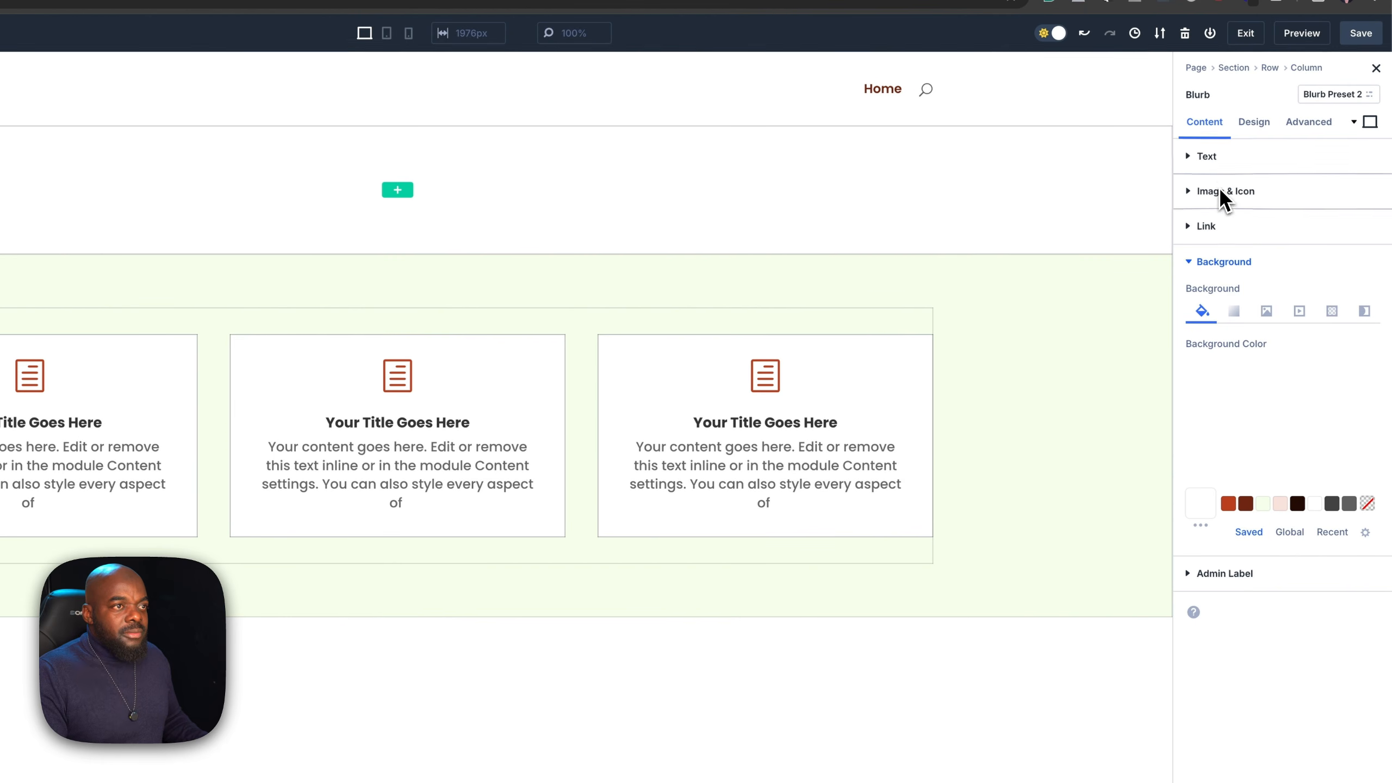
pyautogui.click(1220, 193)
pyautogui.scroll(-5, 1314, 436)
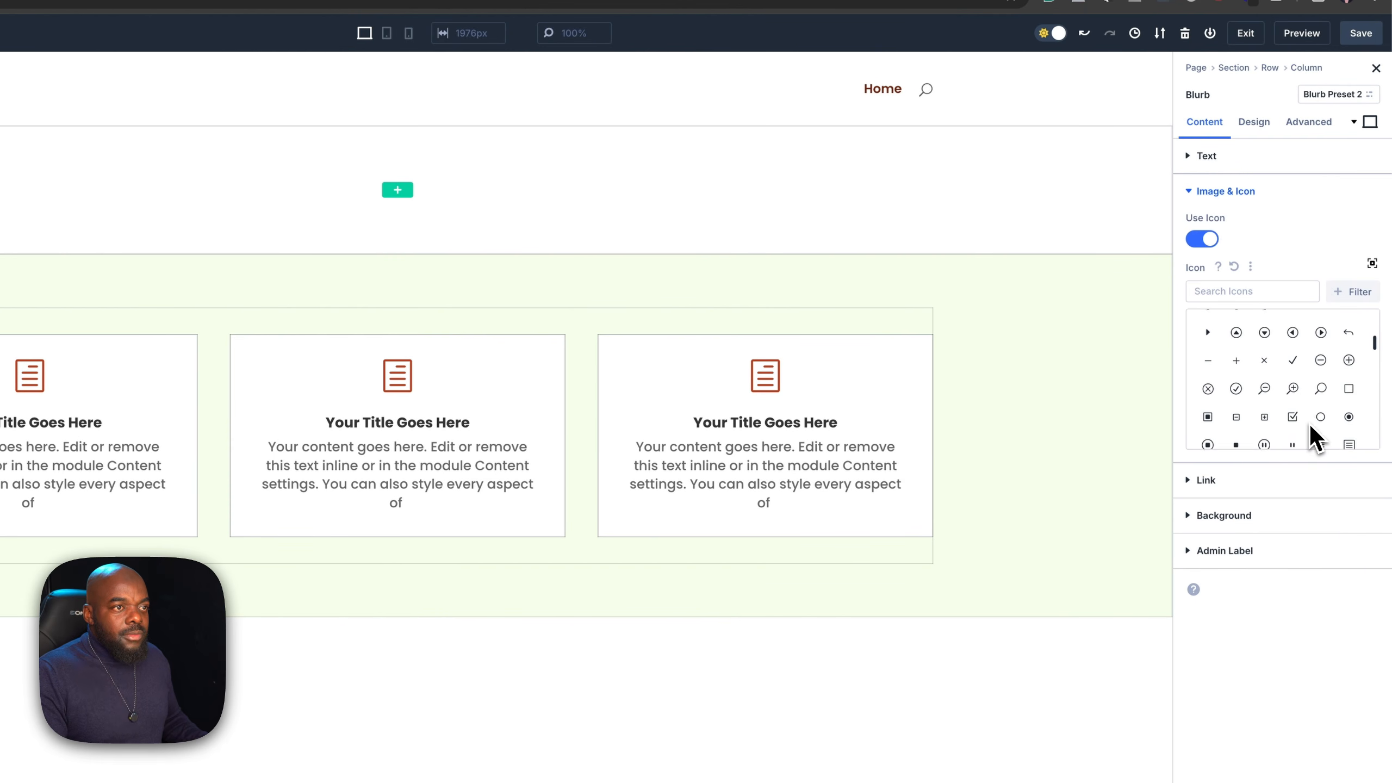
pyautogui.scroll(-5, 1304, 367)
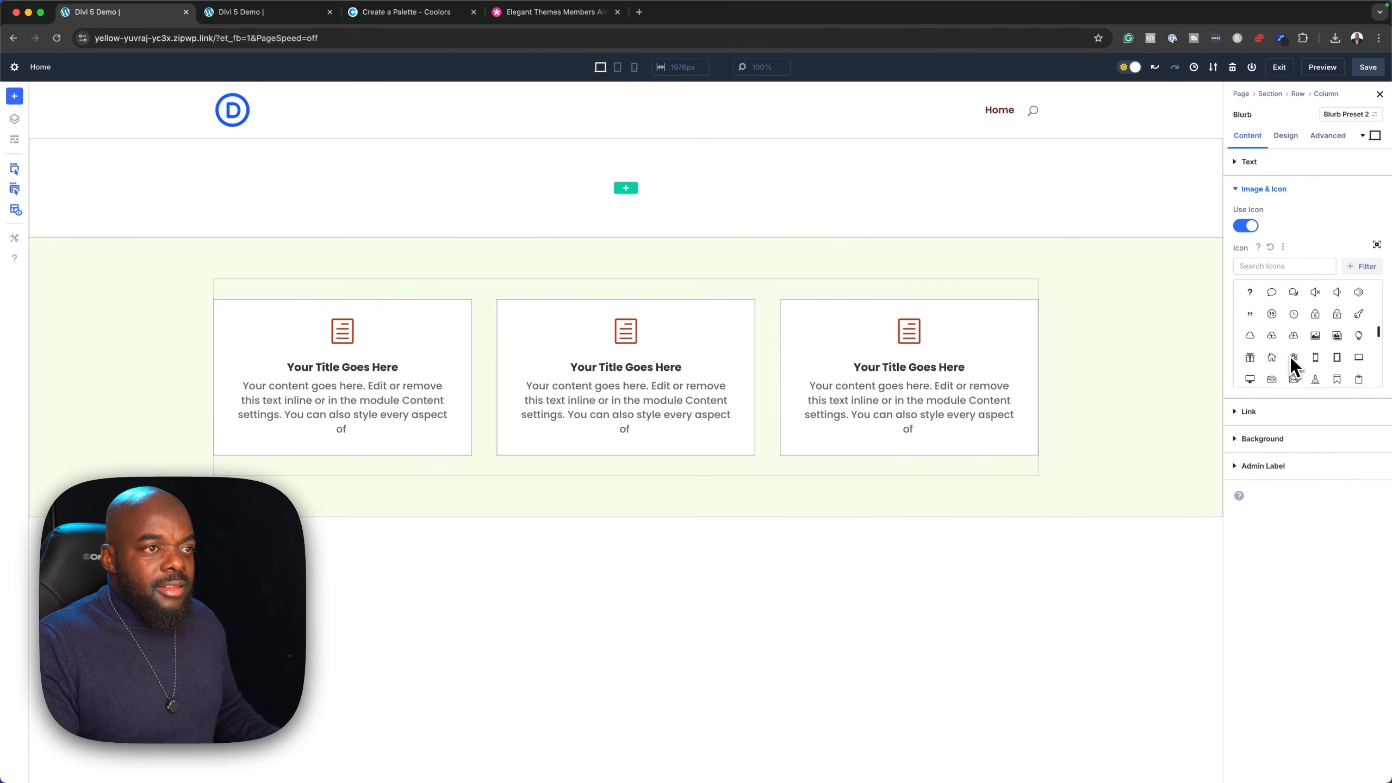
pyautogui.click(1271, 335)
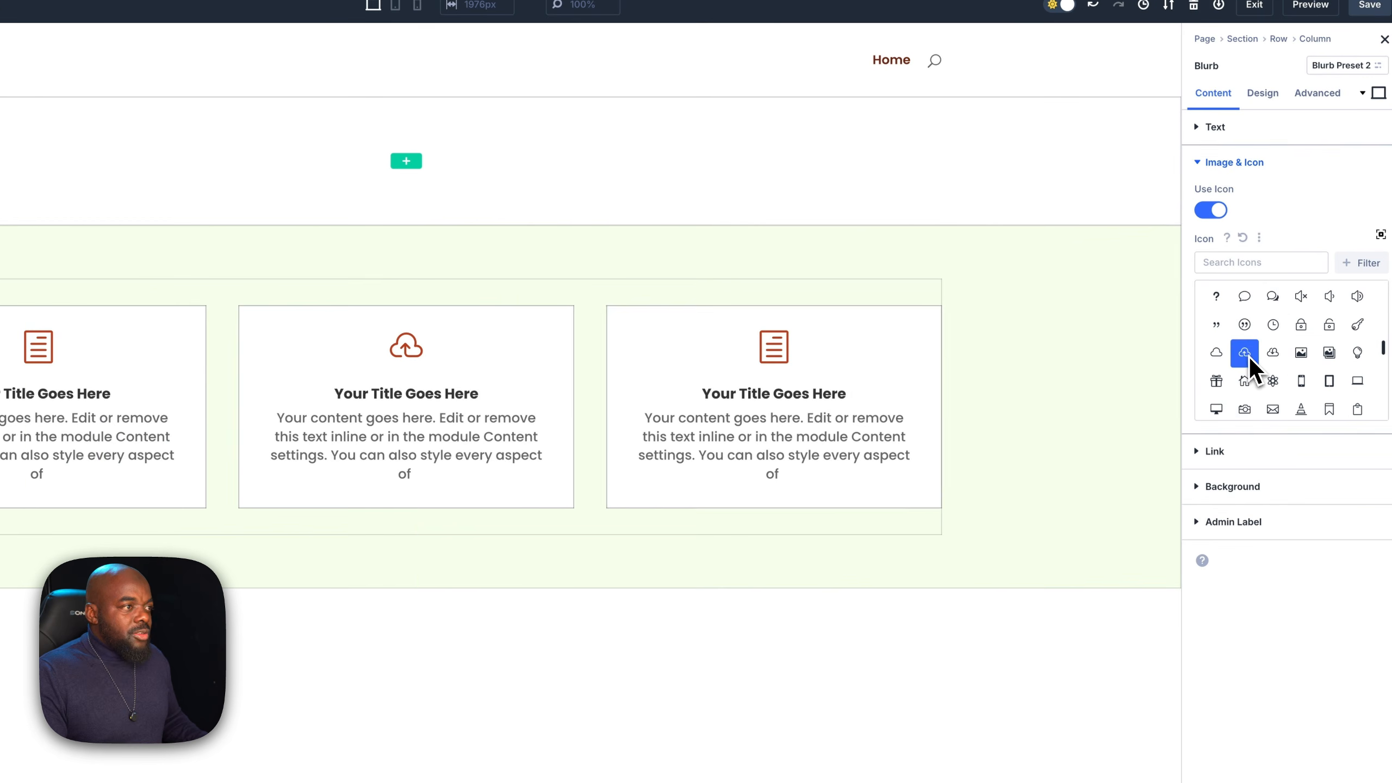
pyautogui.scroll(-1, 1269, 368)
pyautogui.click(1241, 383)
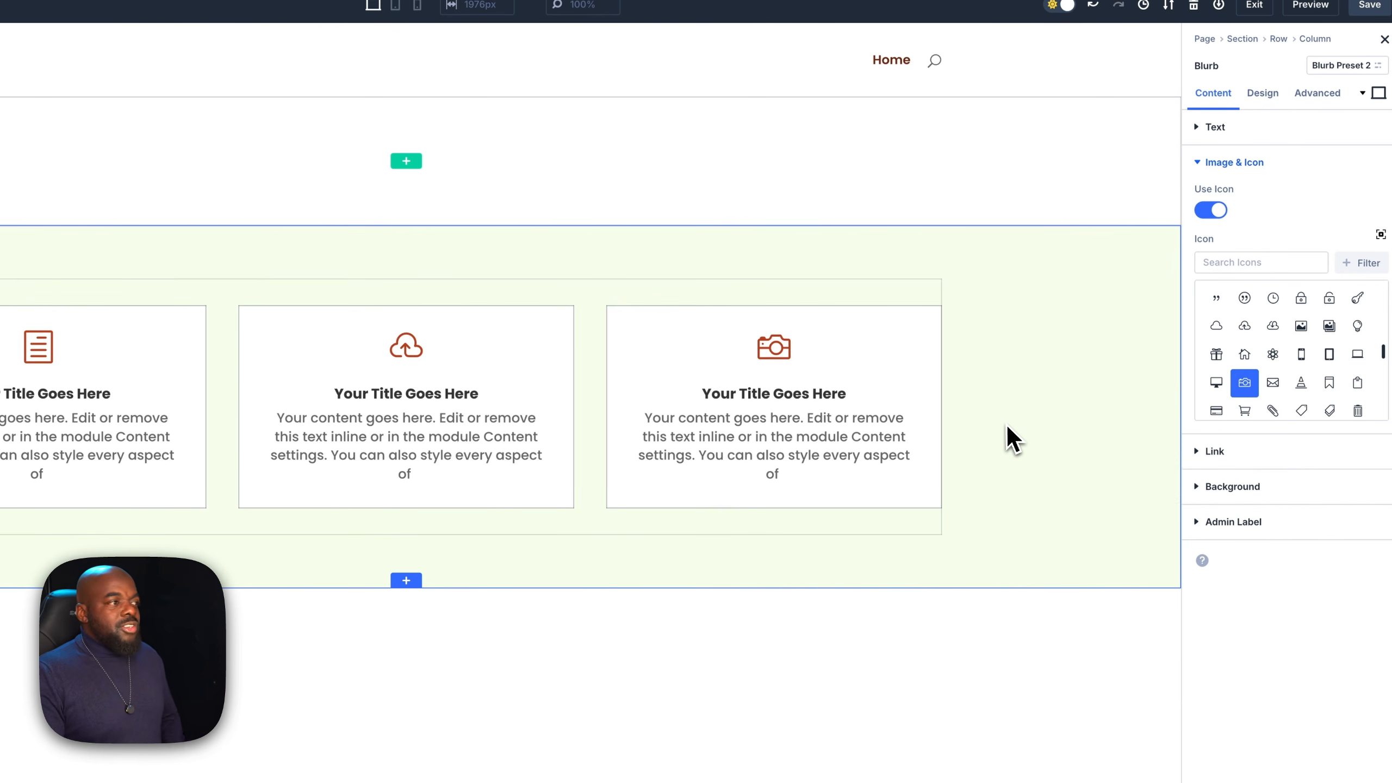
pyautogui.click(1085, 439)
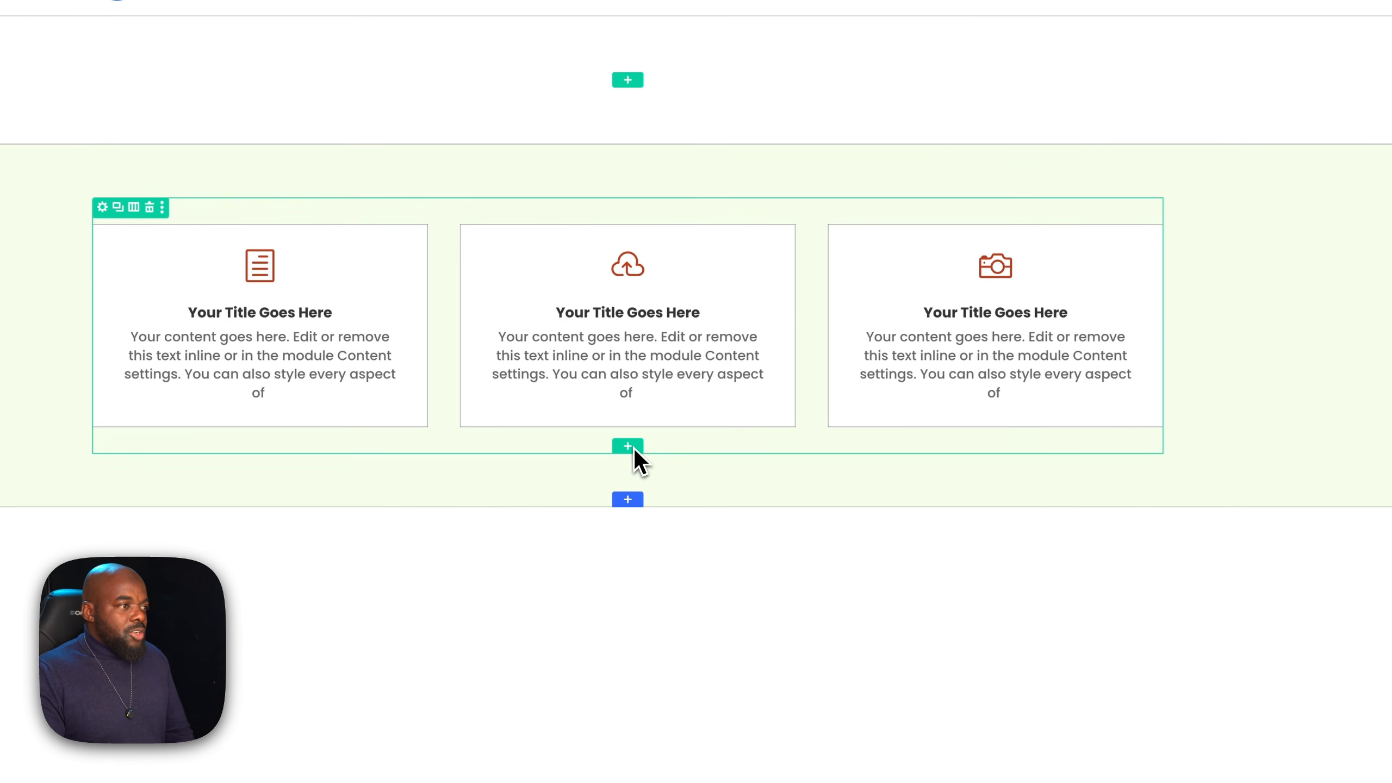
# Add a one-column row below the blurbs containing a Text module
pyautogui.click(630, 447)
pyautogui.click(564, 548)
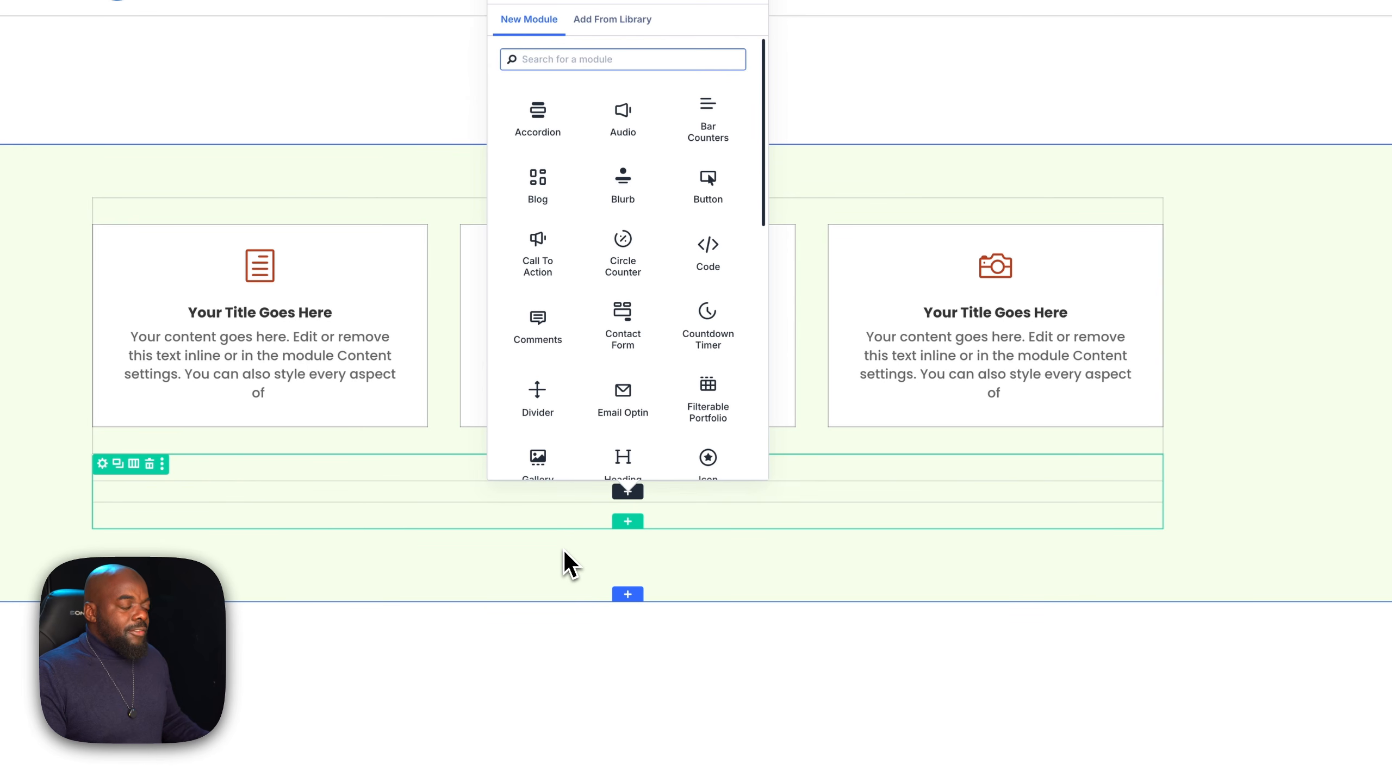
pyautogui.write('te')
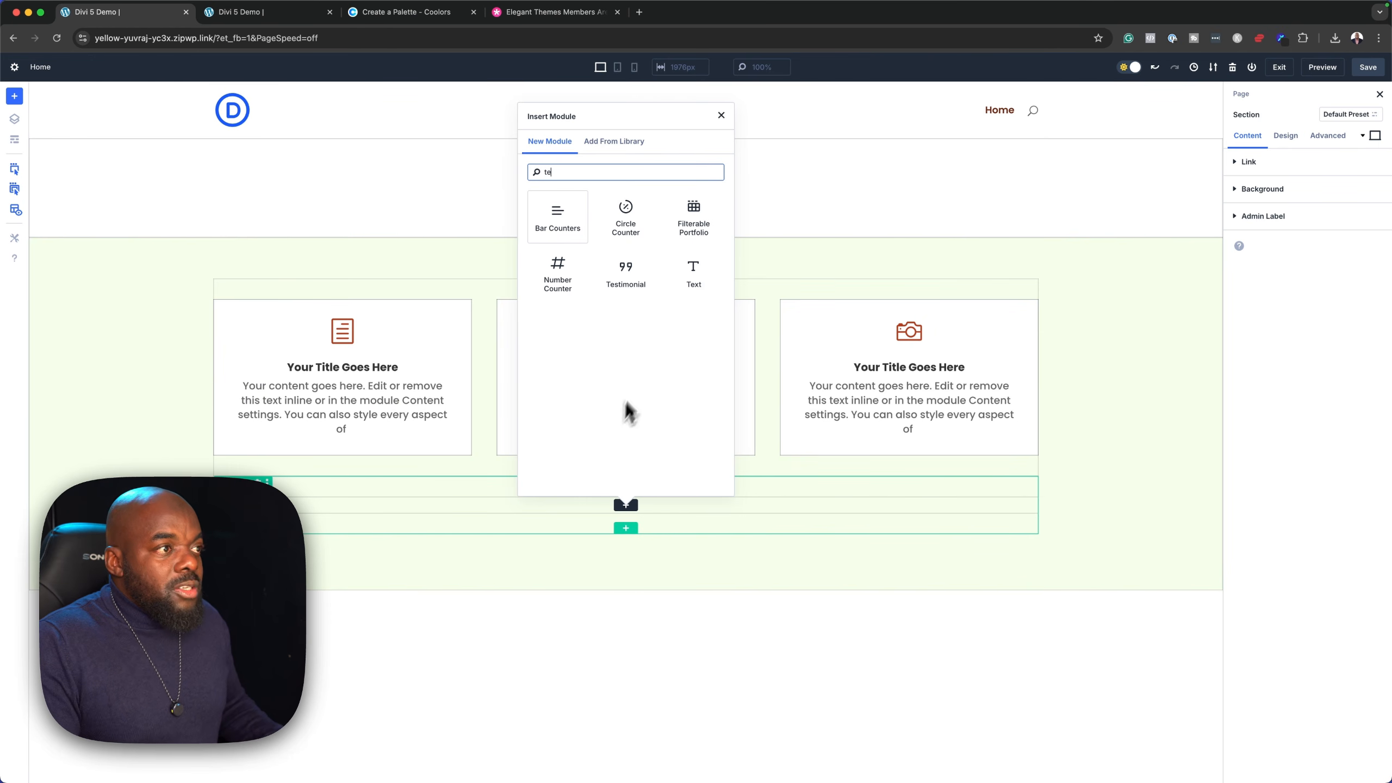
pyautogui.click(693, 271)
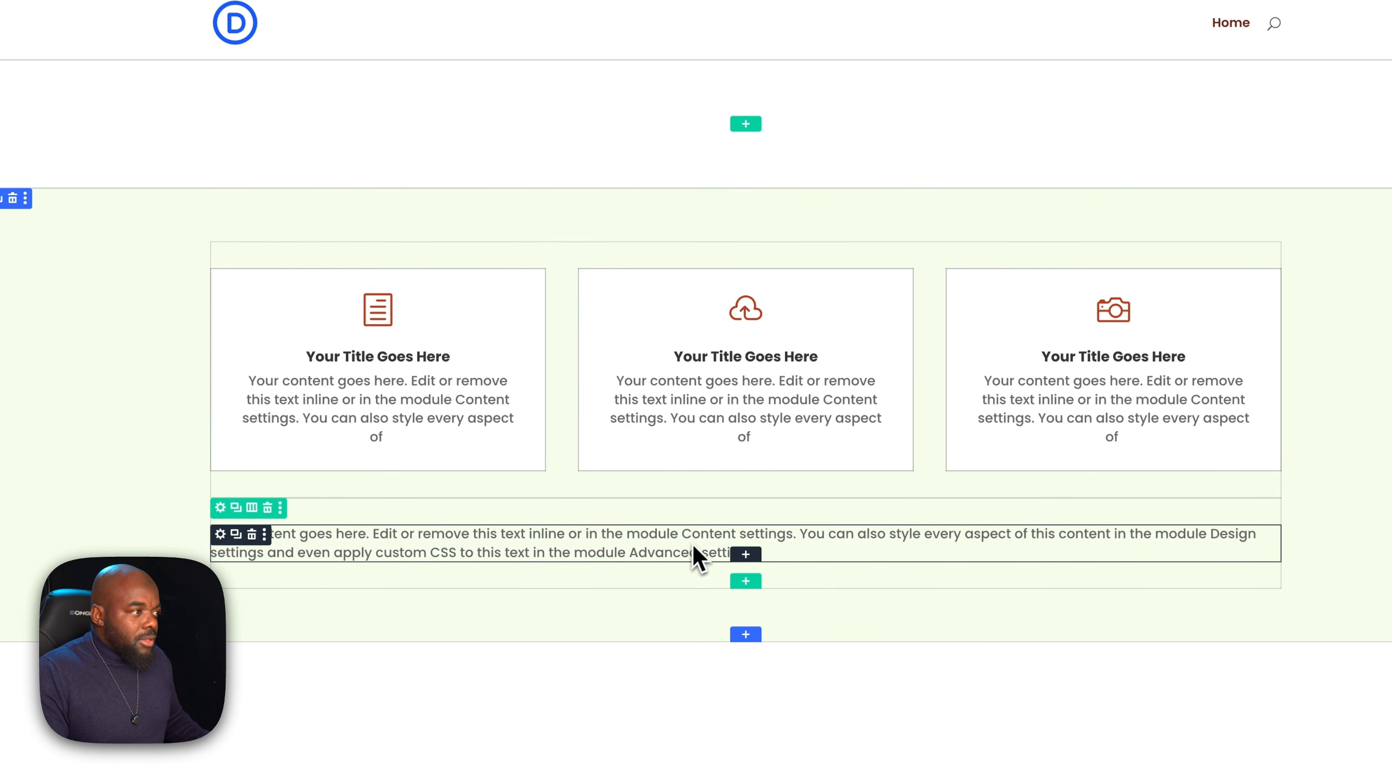
# Move the text row above the three blurbs and select its placeholder paragraph
pyautogui.click(223, 528)
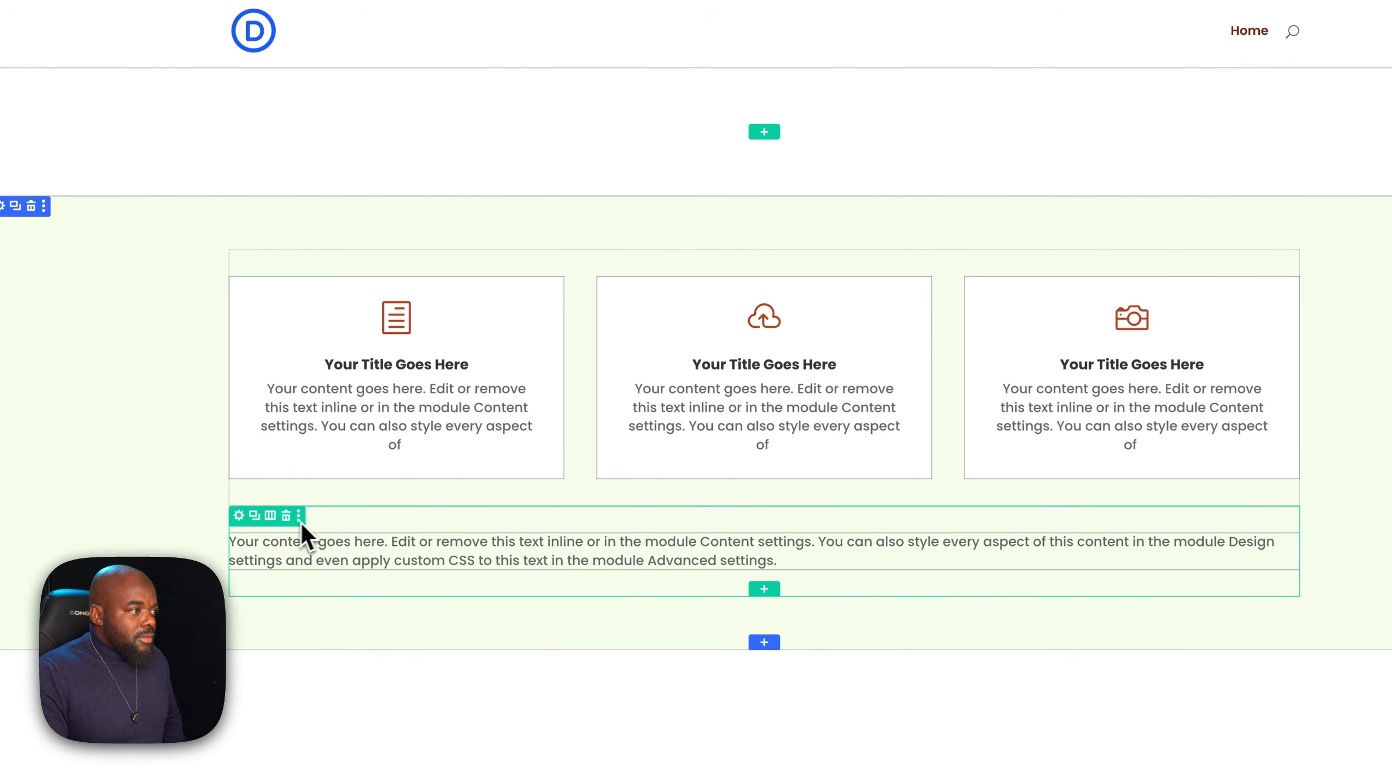
pyautogui.moveTo(325, 520); pyautogui.dragTo(350, 243)
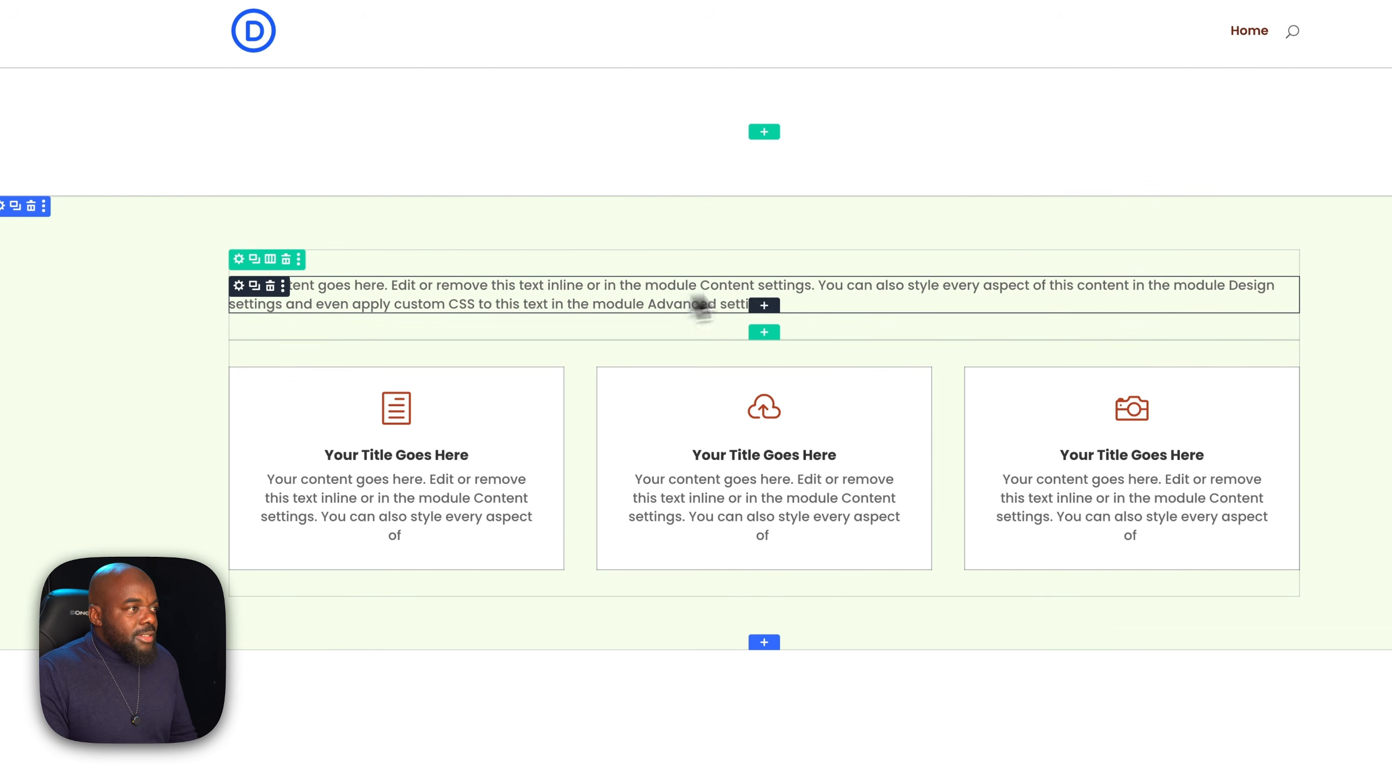
pyautogui.tripleClick(666, 301)
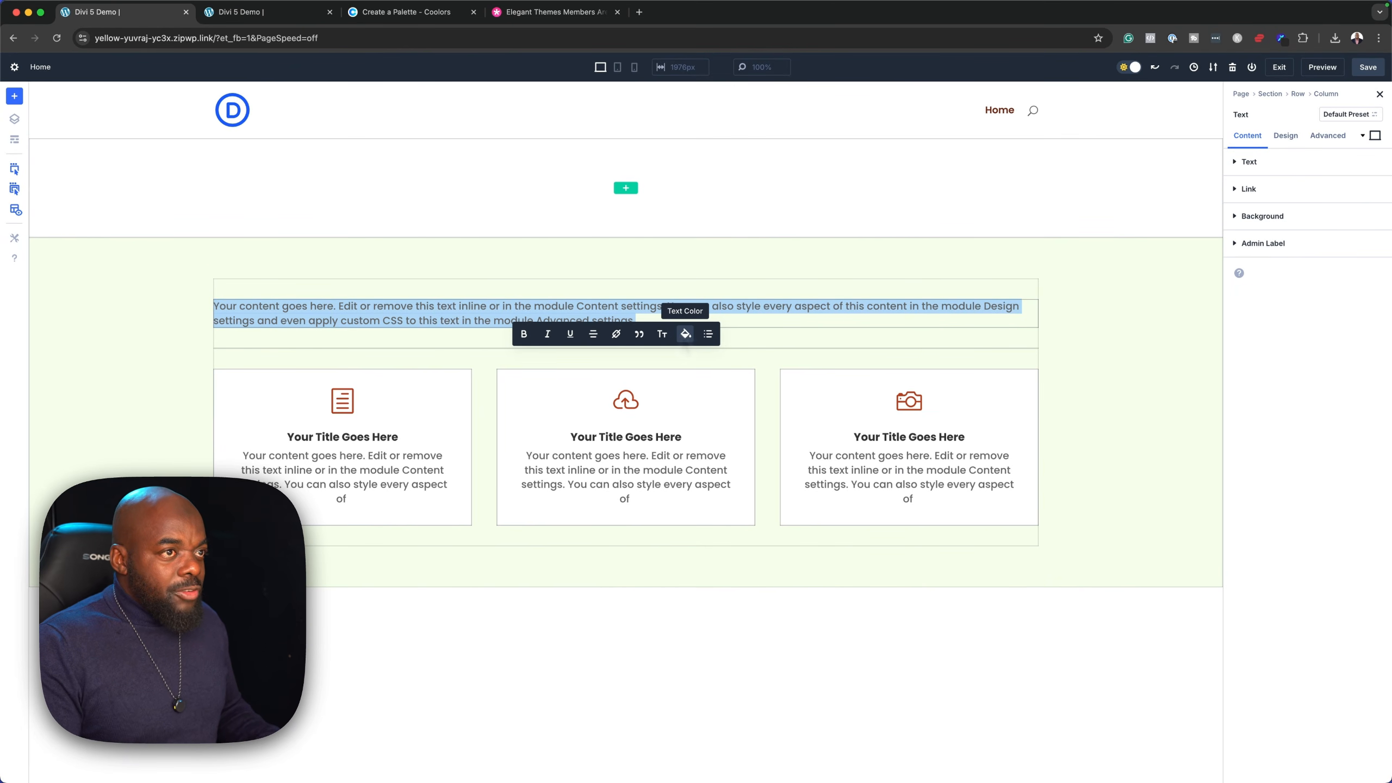
# Replace the text module's body with 'Section A Heading', centred and formatted as Heading 3
pyautogui.click(1258, 164)
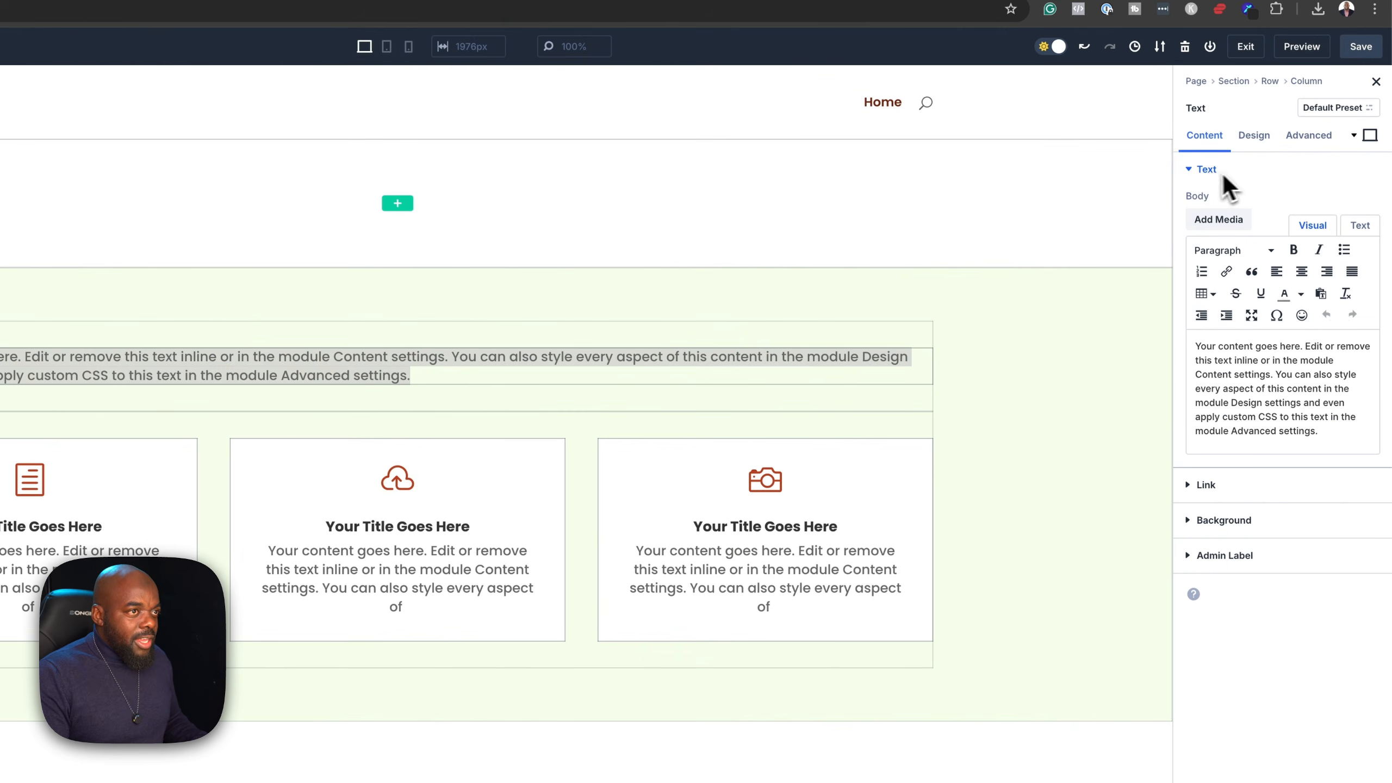
pyautogui.hotkey('ctrl', 'a')
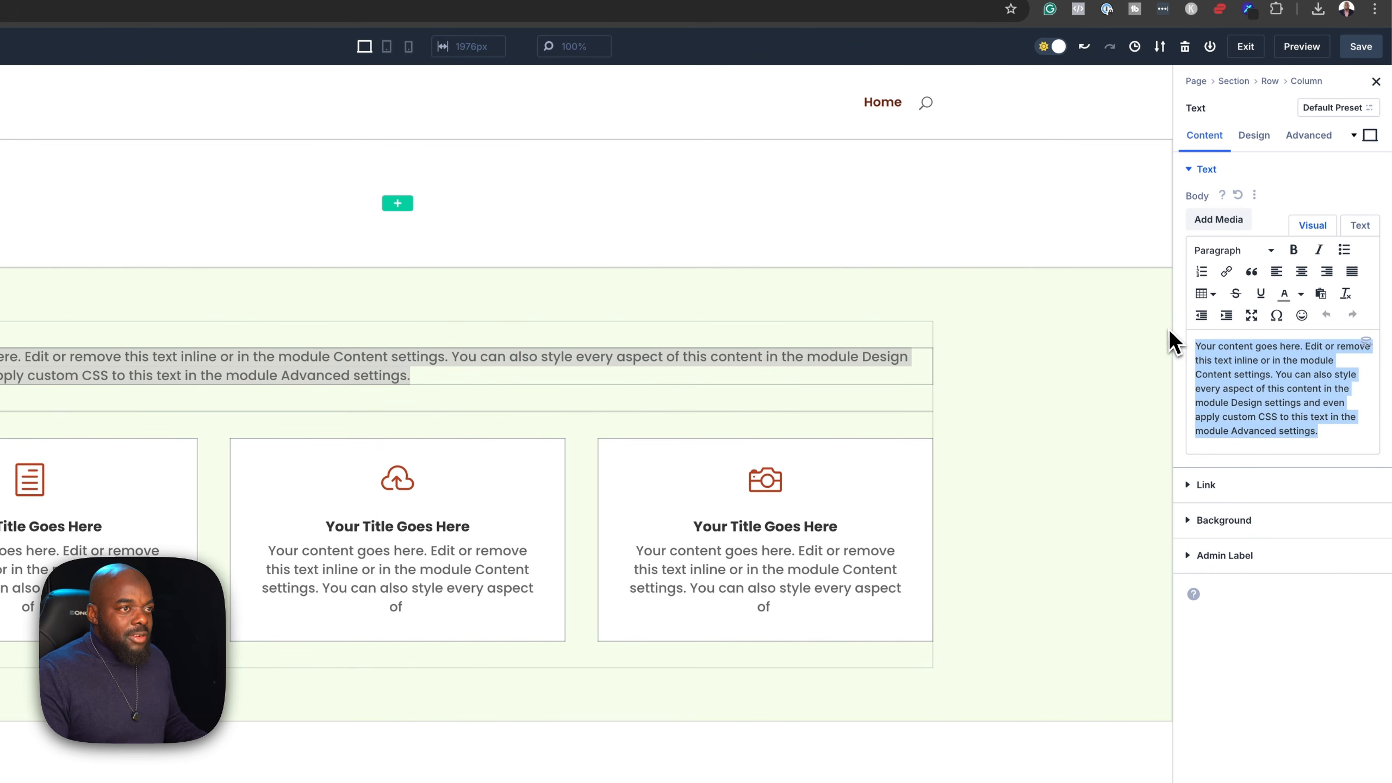
pyautogui.write('Section A Heading')
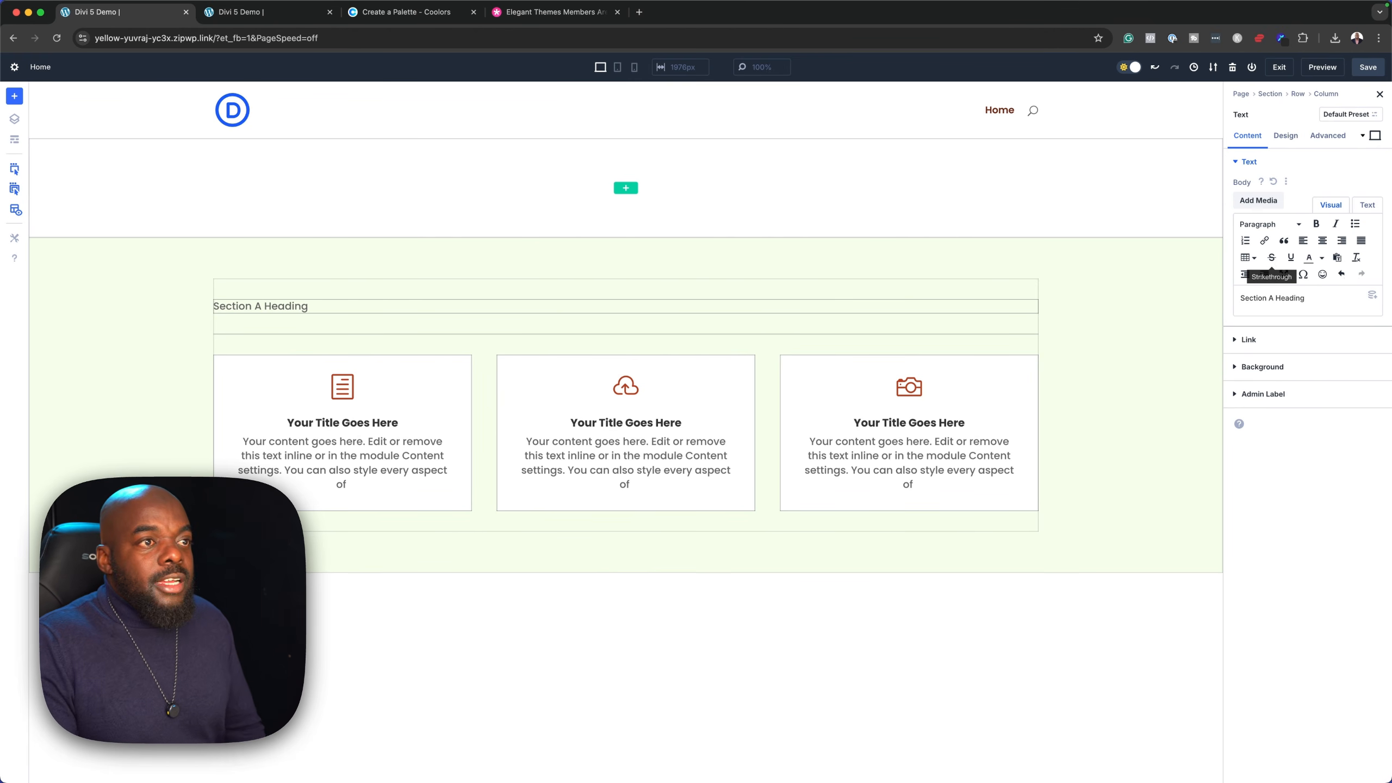
pyautogui.click(1323, 241)
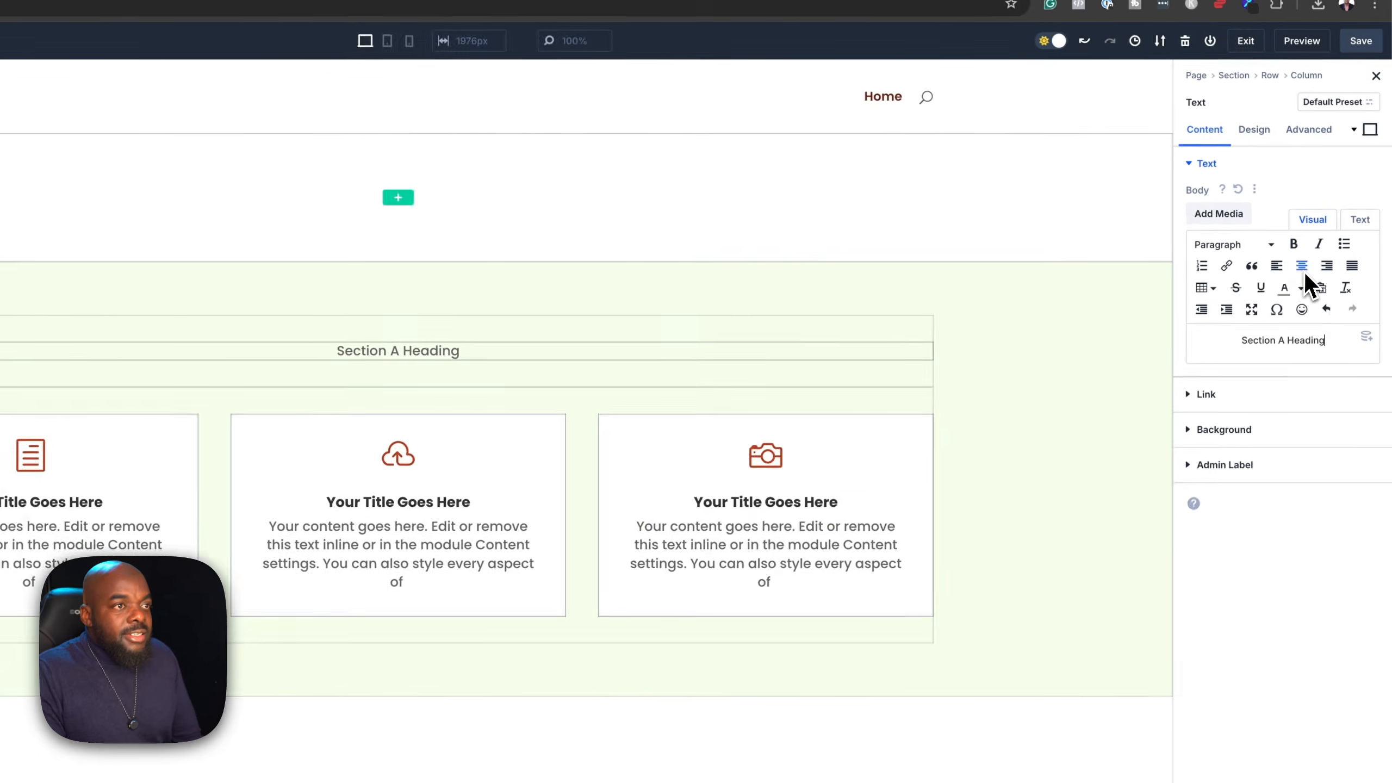
pyautogui.moveTo(1337, 342); pyautogui.dragTo(1233, 344)
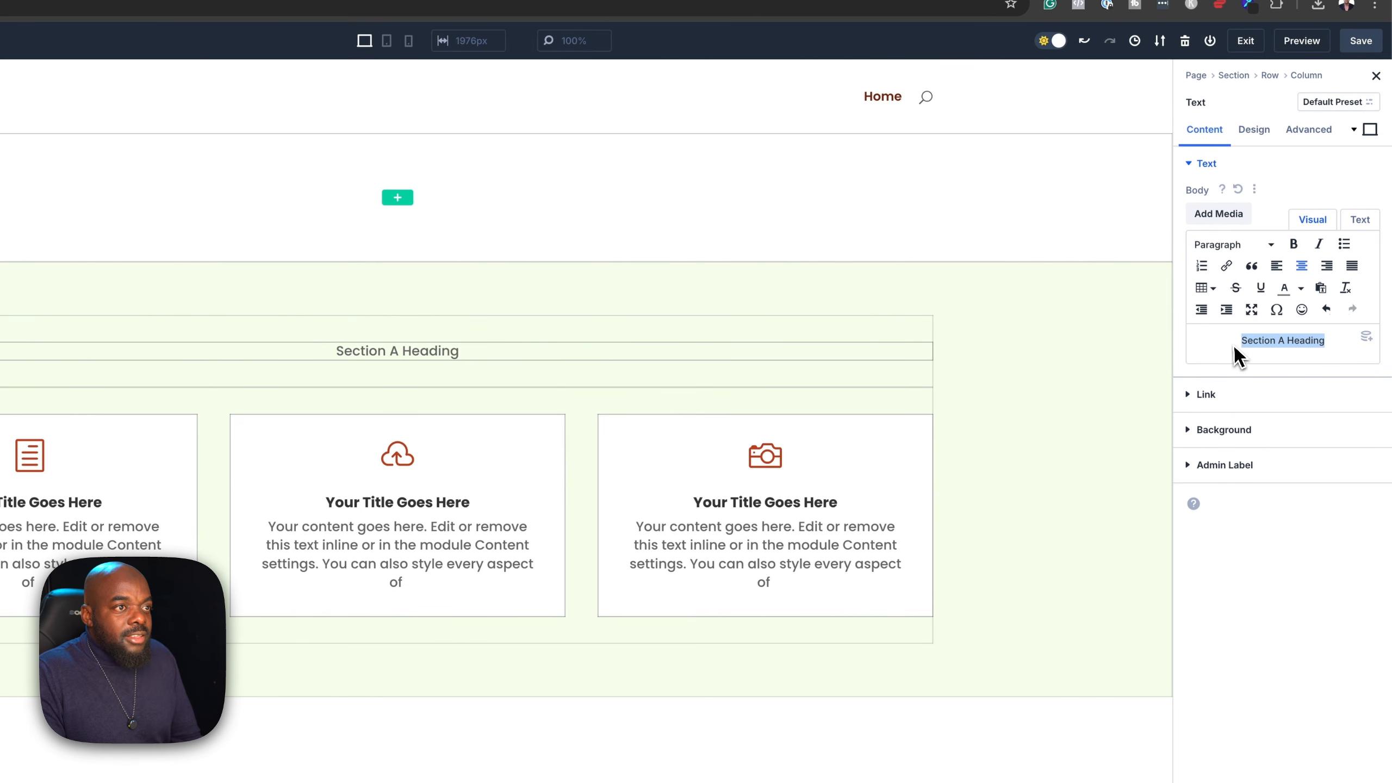
pyautogui.click(1239, 246)
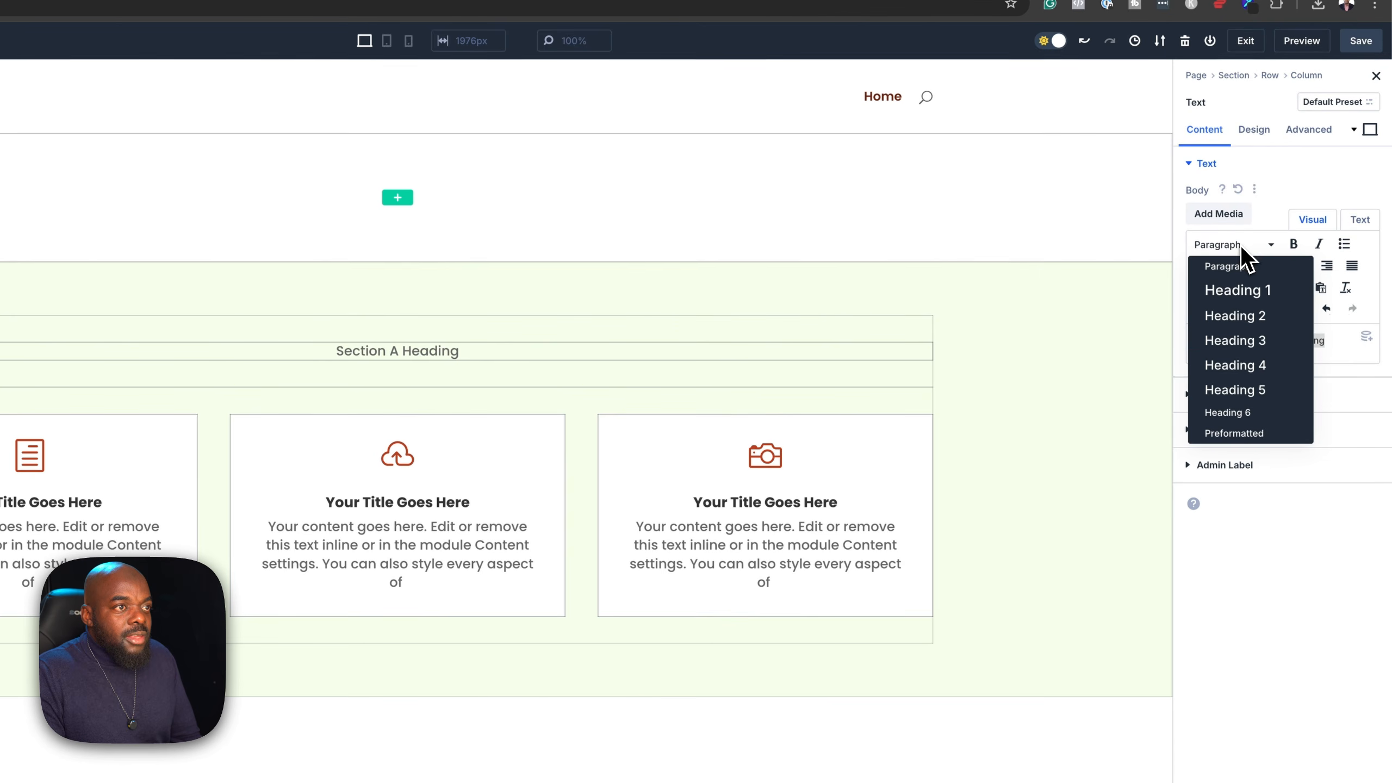
pyautogui.click(1269, 338)
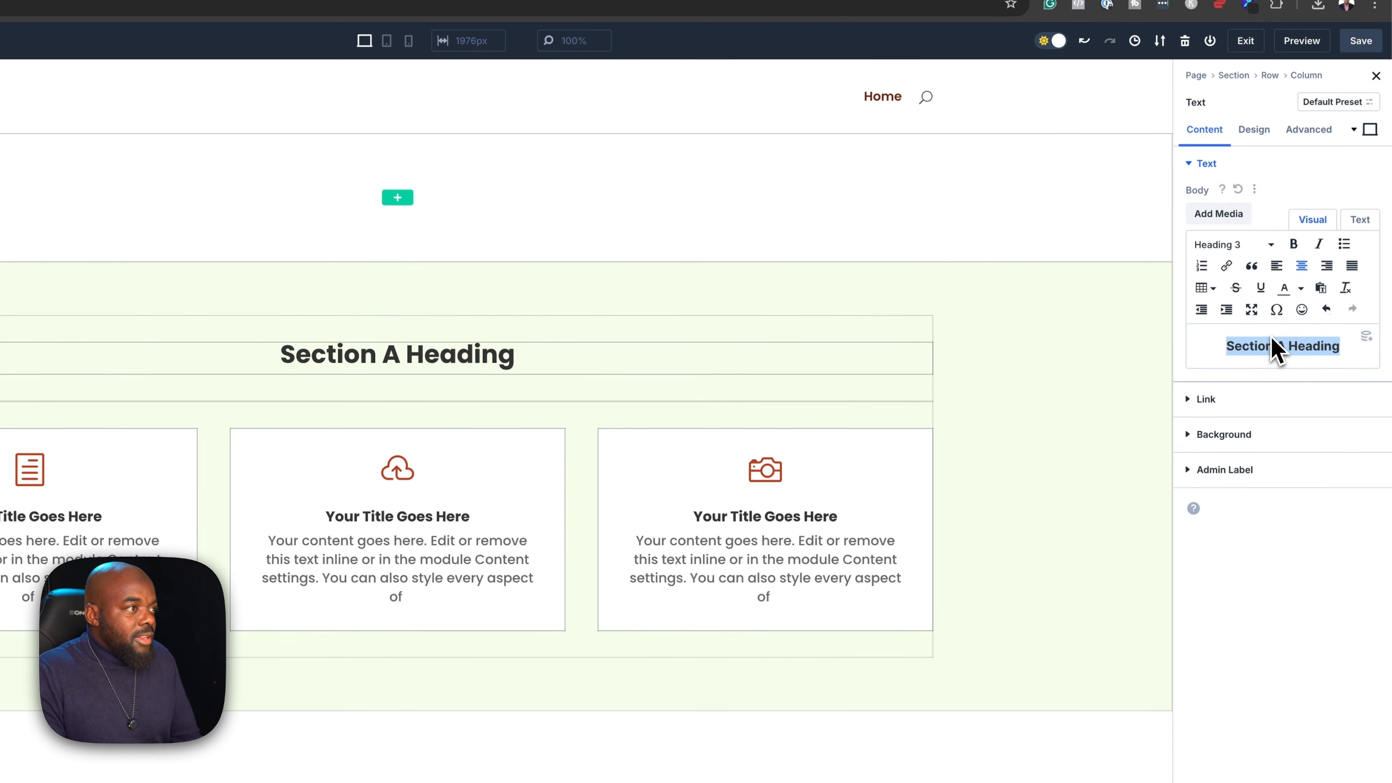
pyautogui.click(1074, 408)
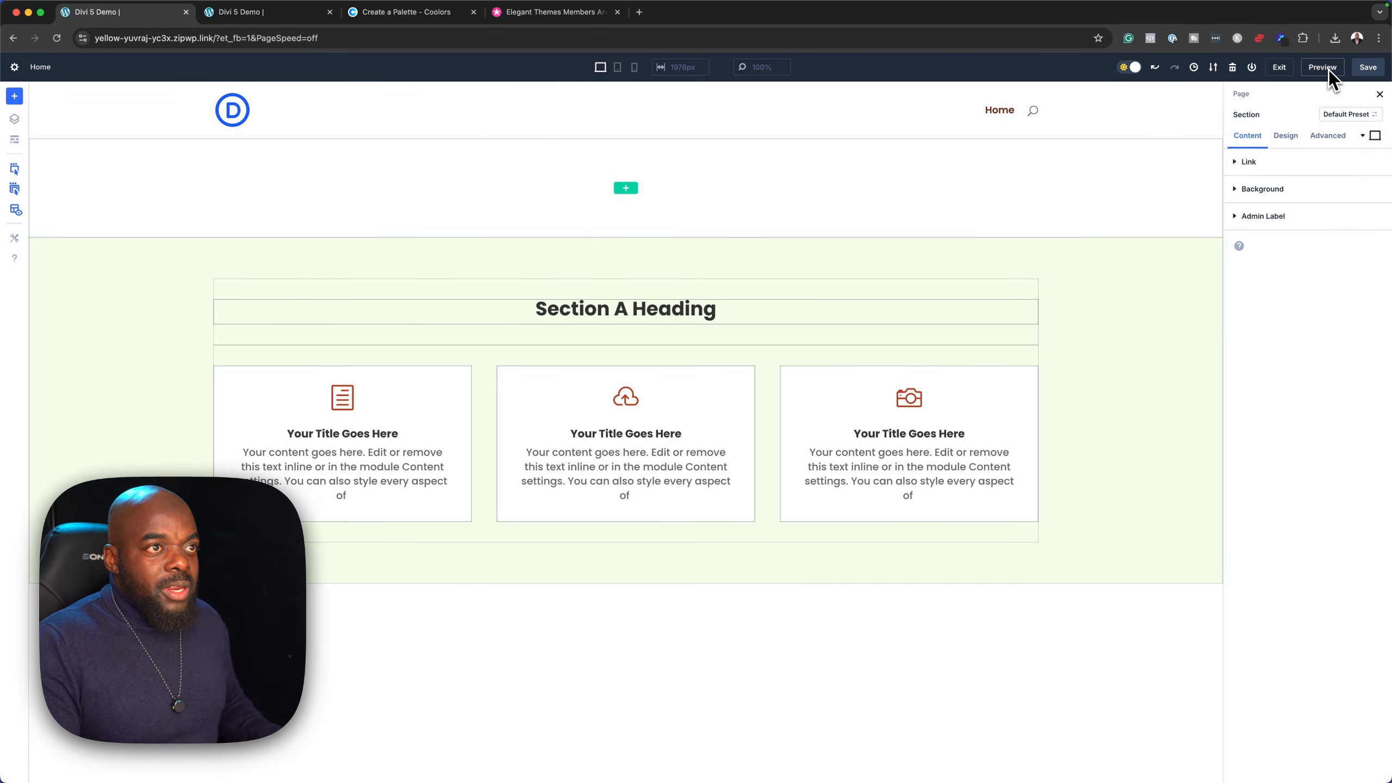
# Preview the page showing the centred Section A Heading and three blurbs, then go back to the builder
pyautogui.click(1328, 70)
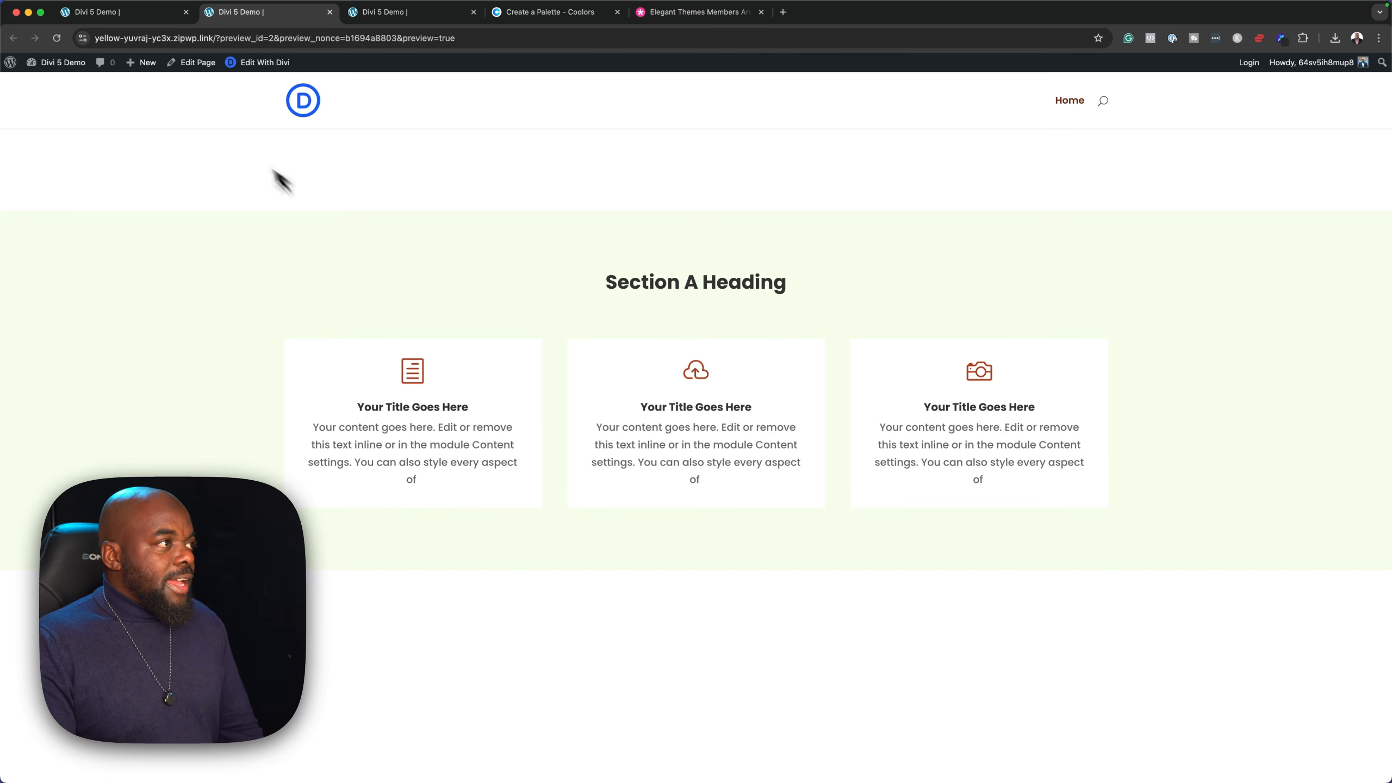
pyautogui.click(169, 21)
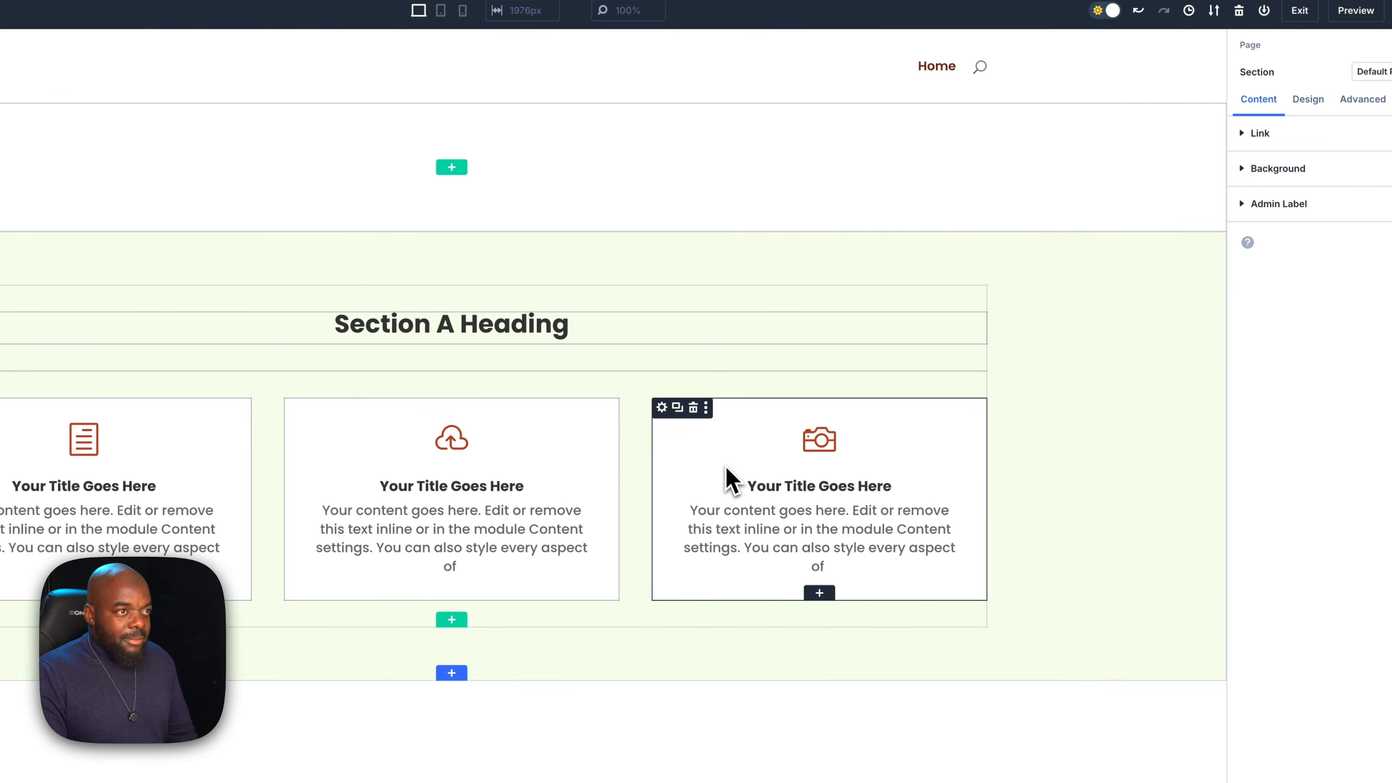
# Shorten all three blurb descriptions by deleting their trailing words, adding full stops where needed
pyautogui.click(727, 465)
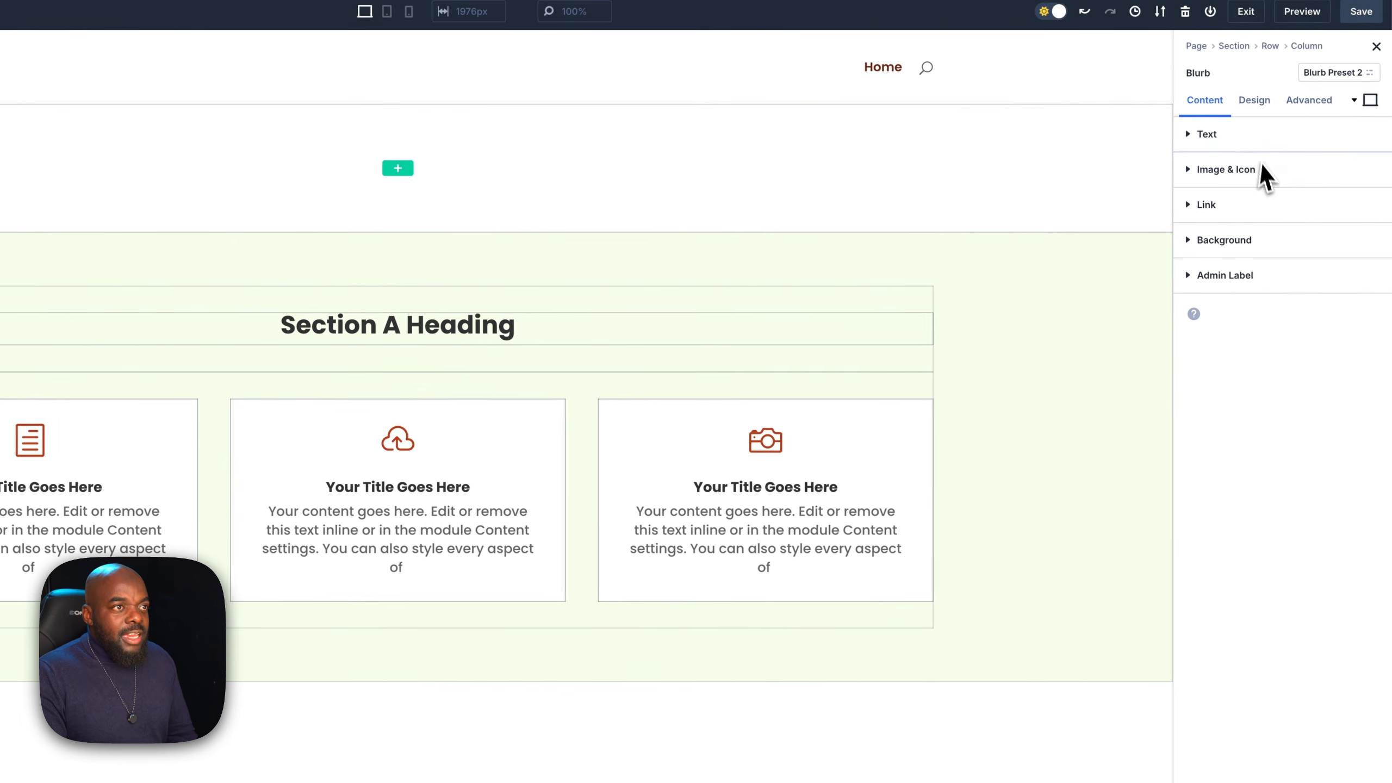
pyautogui.click(1197, 137)
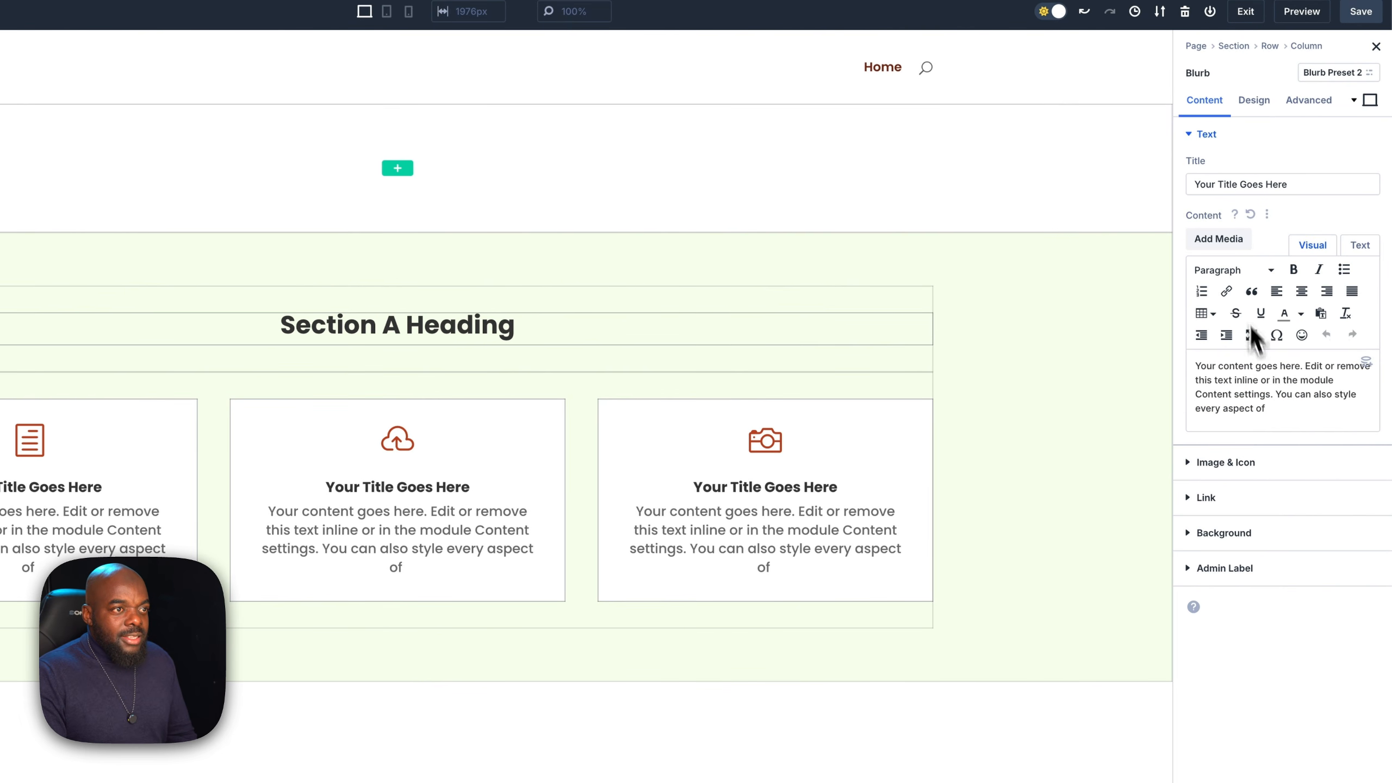
pyautogui.moveTo(1267, 409); pyautogui.dragTo(1220, 415)
pyautogui.write('.')
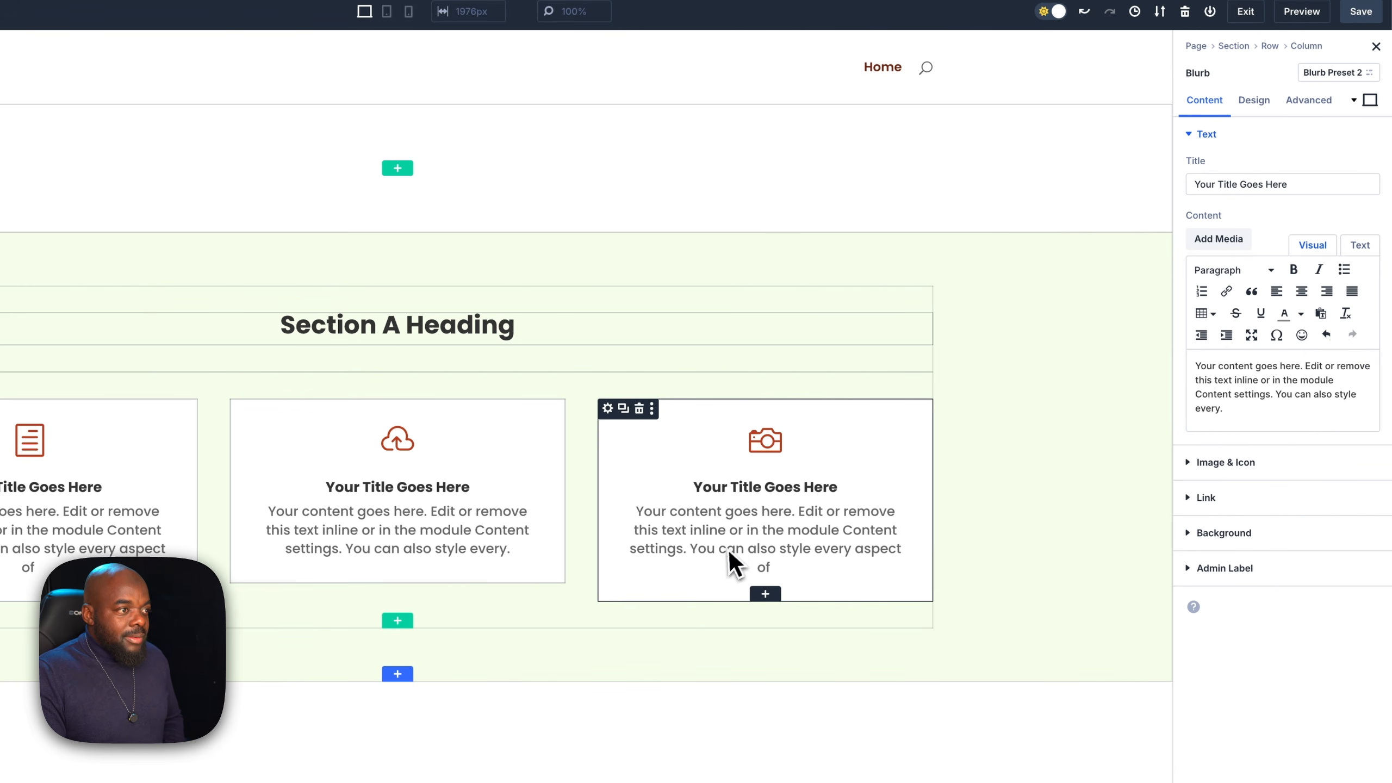
pyautogui.click(856, 479)
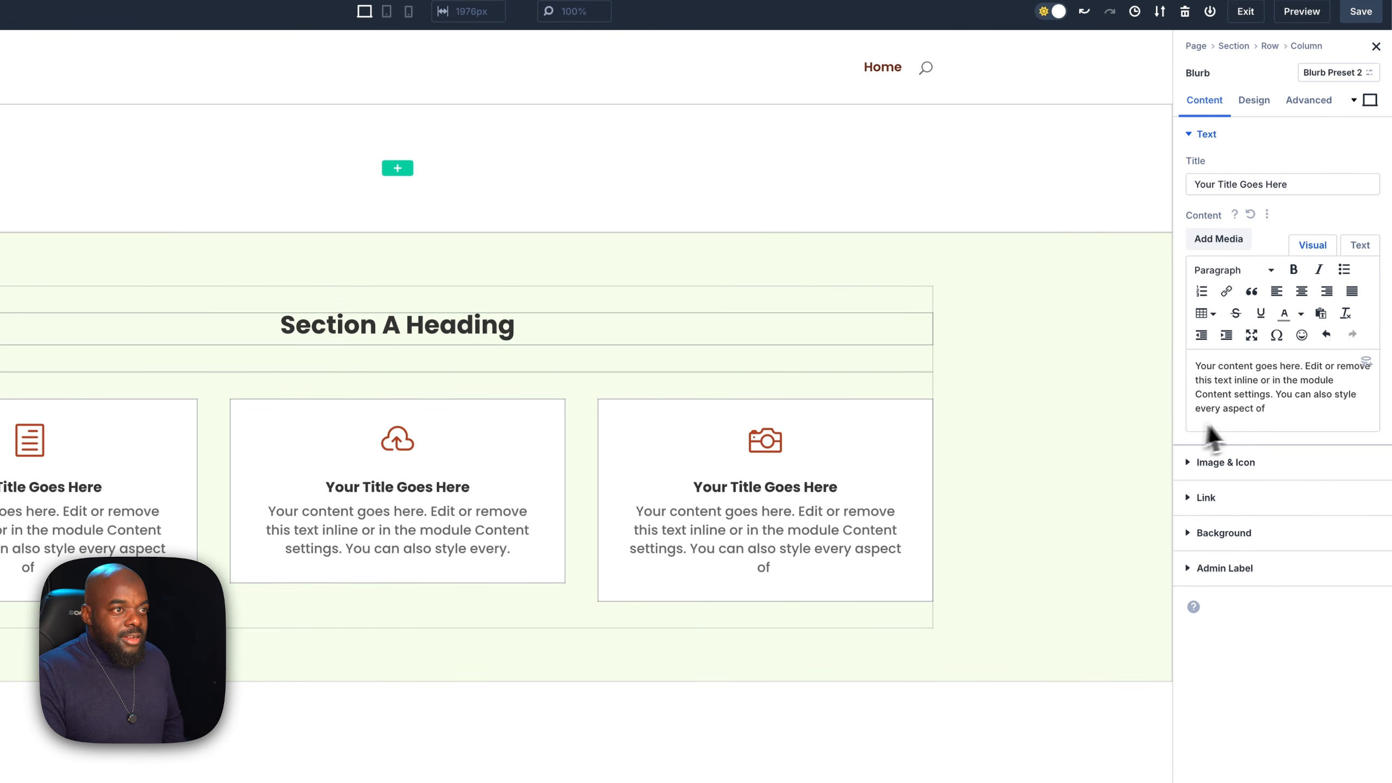
pyautogui.click(1302, 420)
pyautogui.press('BackSpace')
pyautogui.press('BackSpace')
pyautogui.press('BackSpace')
pyautogui.write('.')
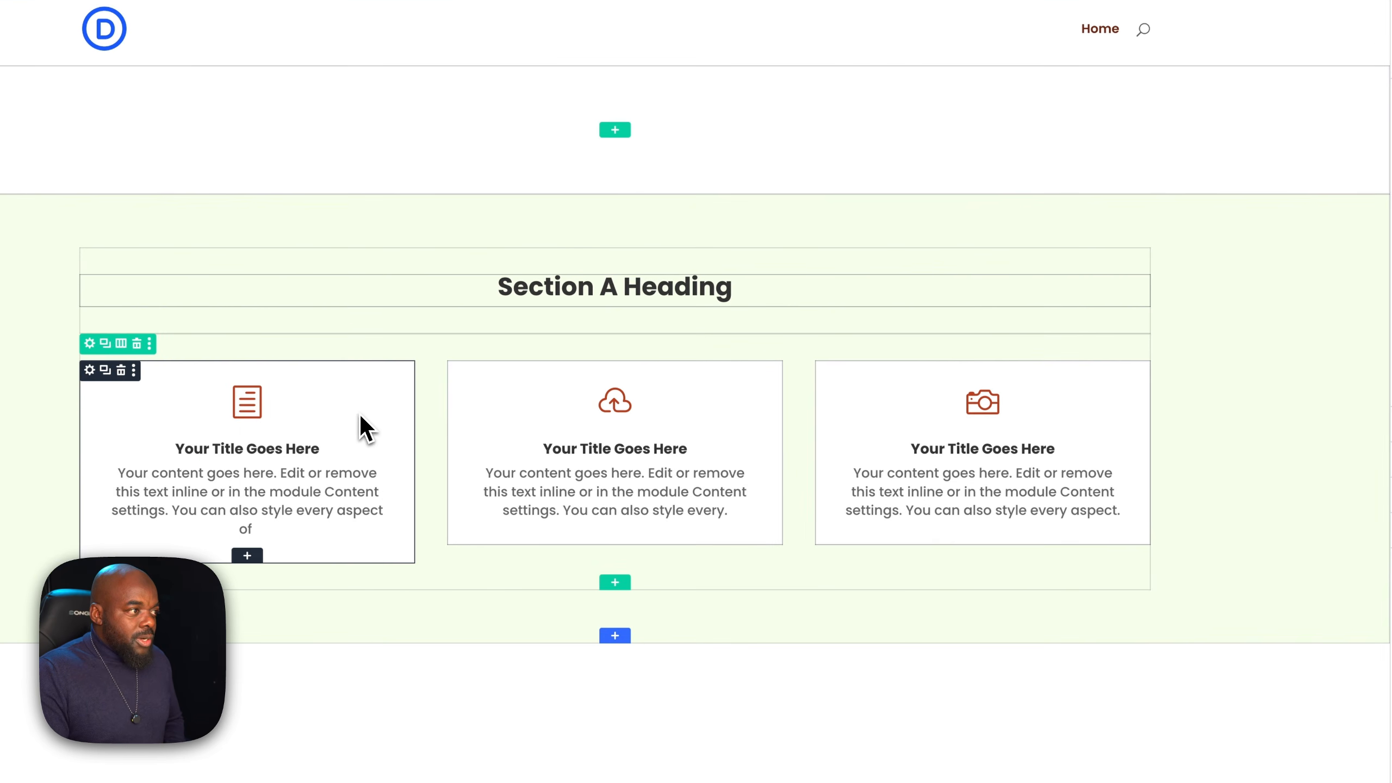
pyautogui.click(368, 430)
pyautogui.doubleClick(1272, 384)
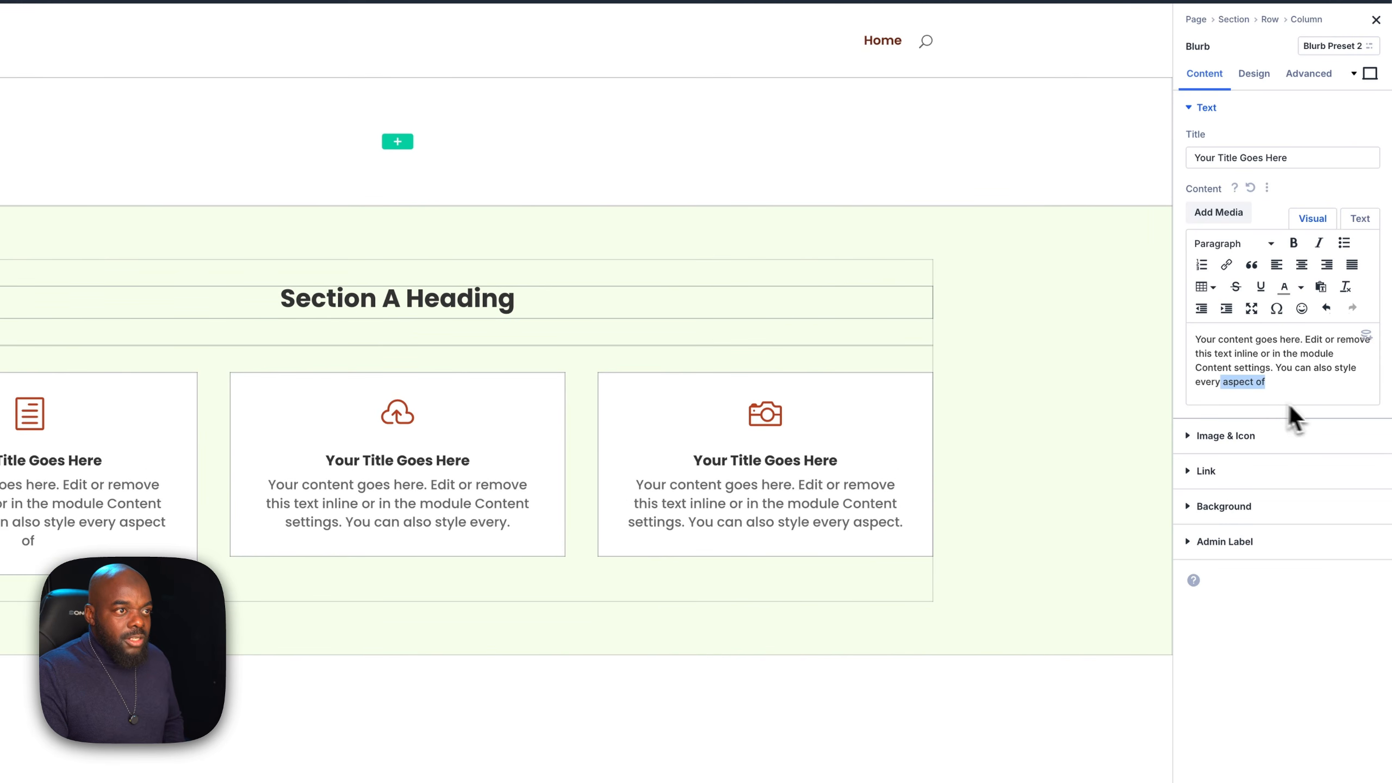
pyautogui.press('BackSpace')
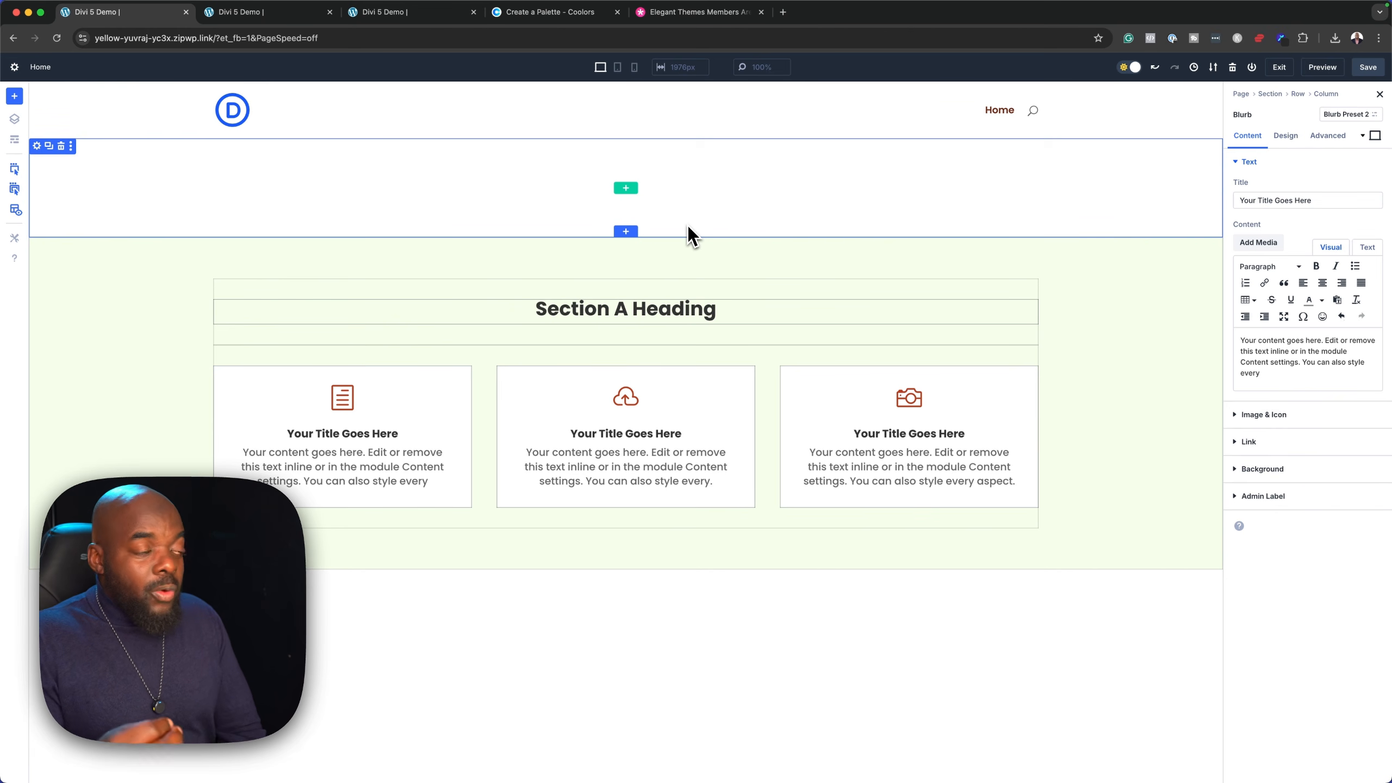
# Insert a fullwidth section with a Fullwidth Header module, and move the empty section below Section A
pyautogui.click(626, 233)
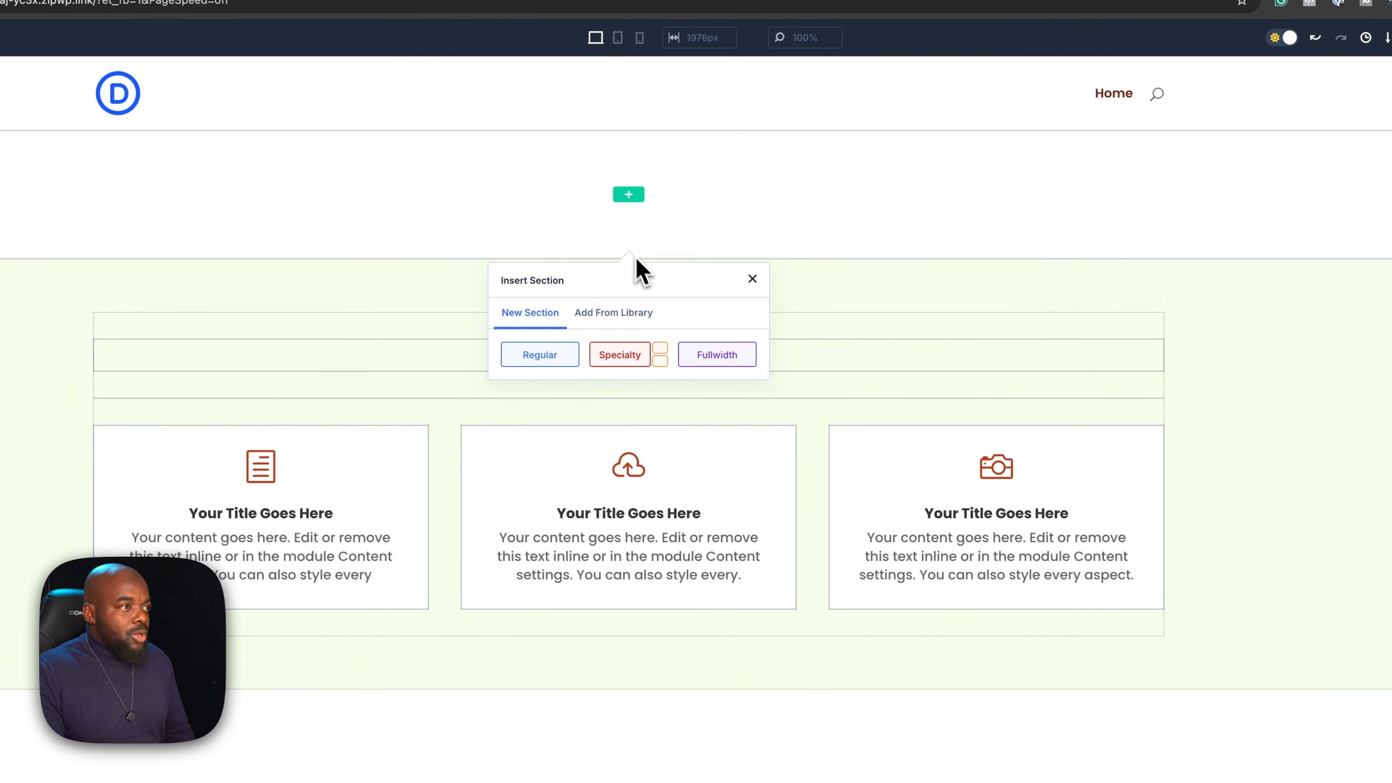
pyautogui.click(707, 355)
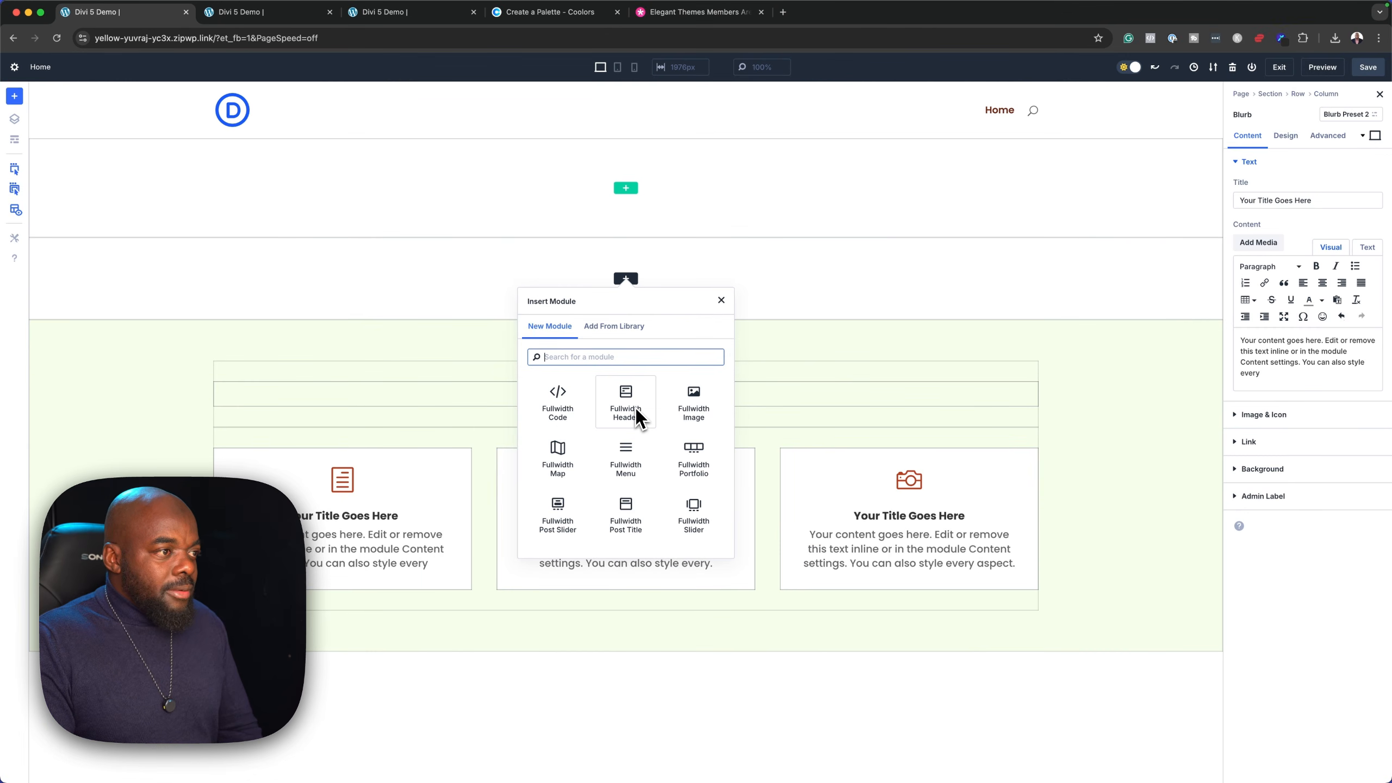
pyautogui.click(635, 407)
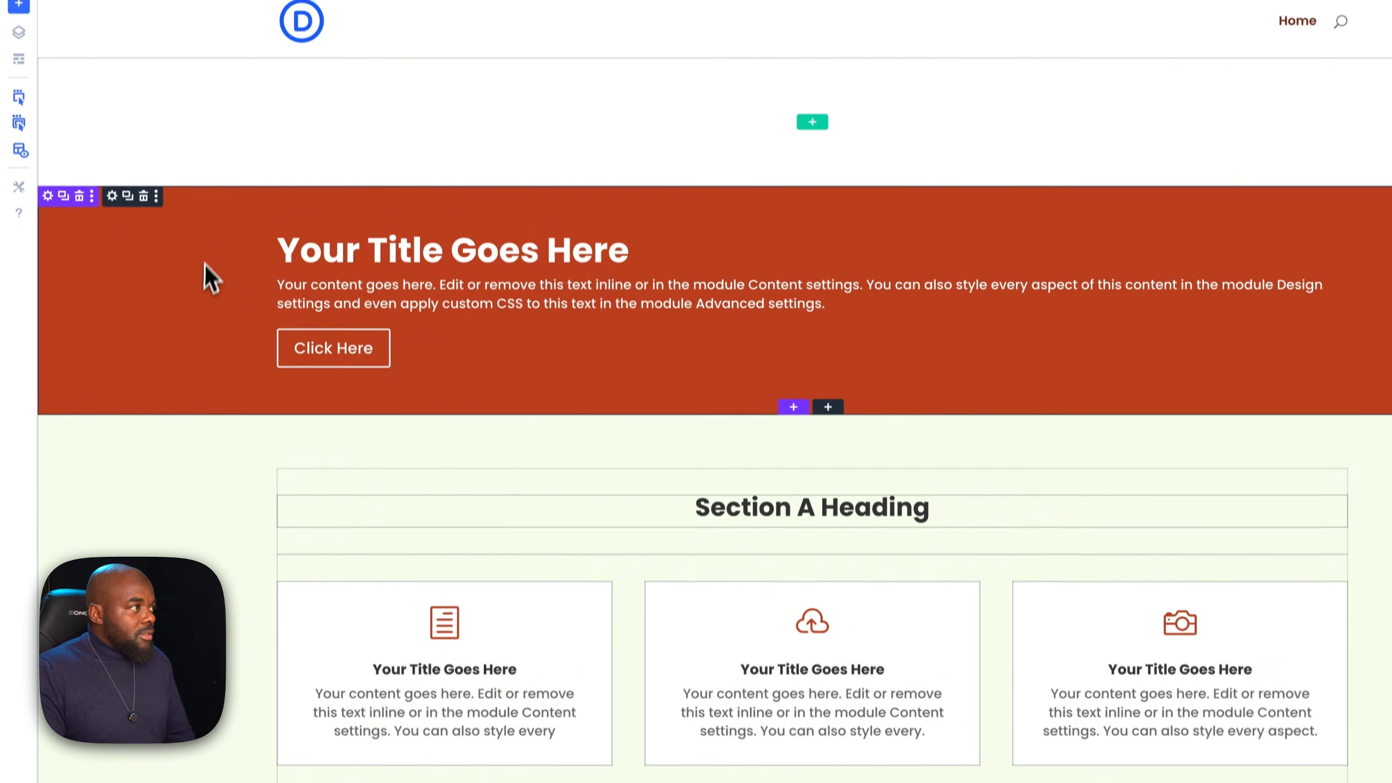
pyautogui.moveTo(248, 63); pyautogui.dragTo(246, 67)
pyautogui.moveTo(247, 167); pyautogui.dragTo(237, 753)
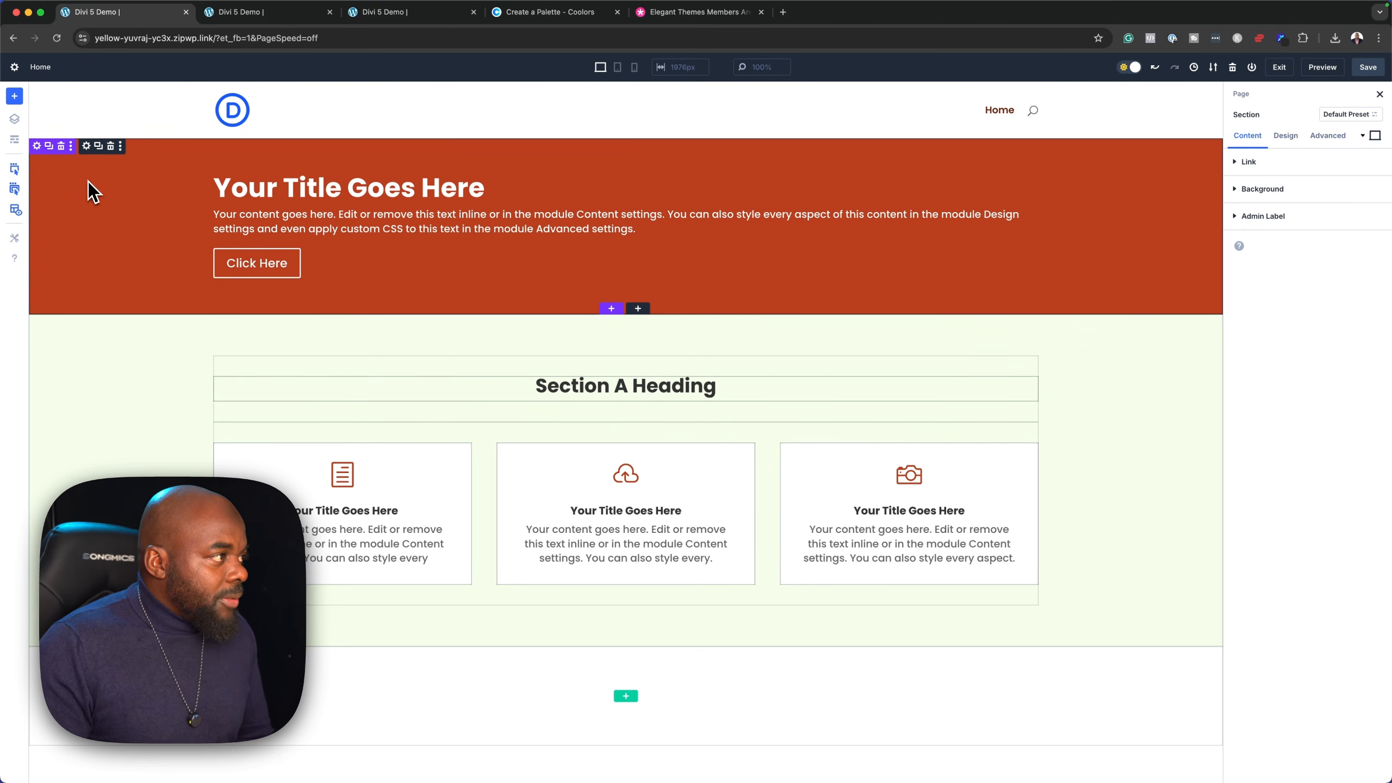
# Set the Fullwidth Header to centre alignment and fullscreen, and turn off X-Ray outlines
pyautogui.click(37, 145)
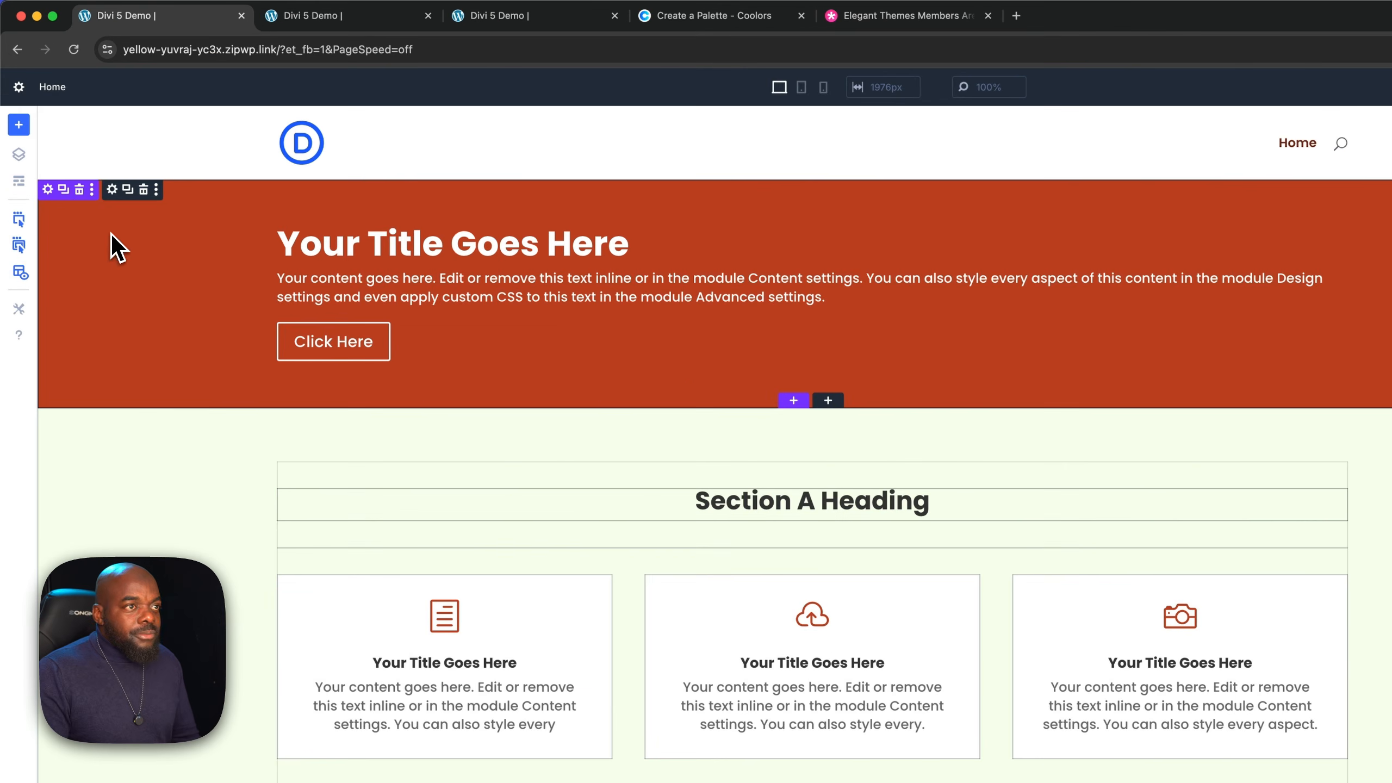
pyautogui.click(109, 246)
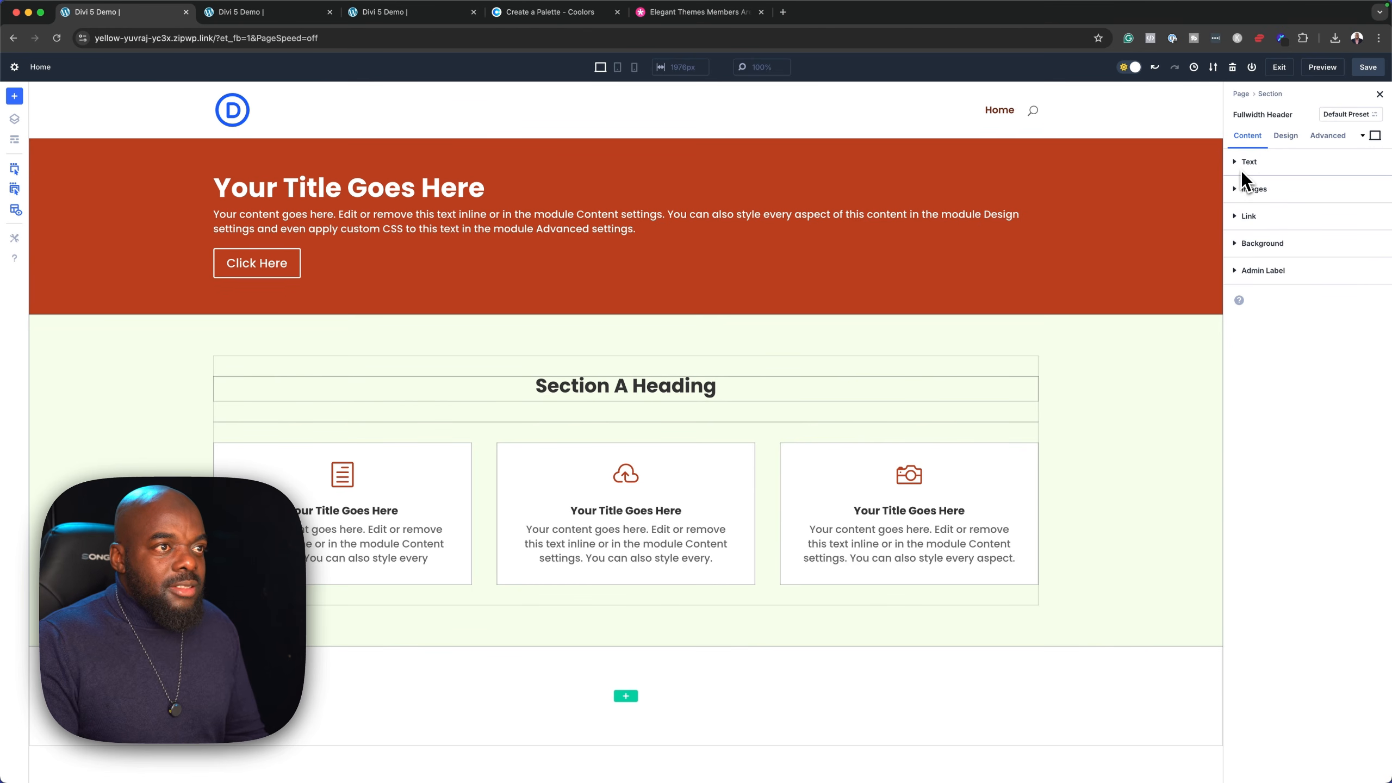
pyautogui.click(1285, 135)
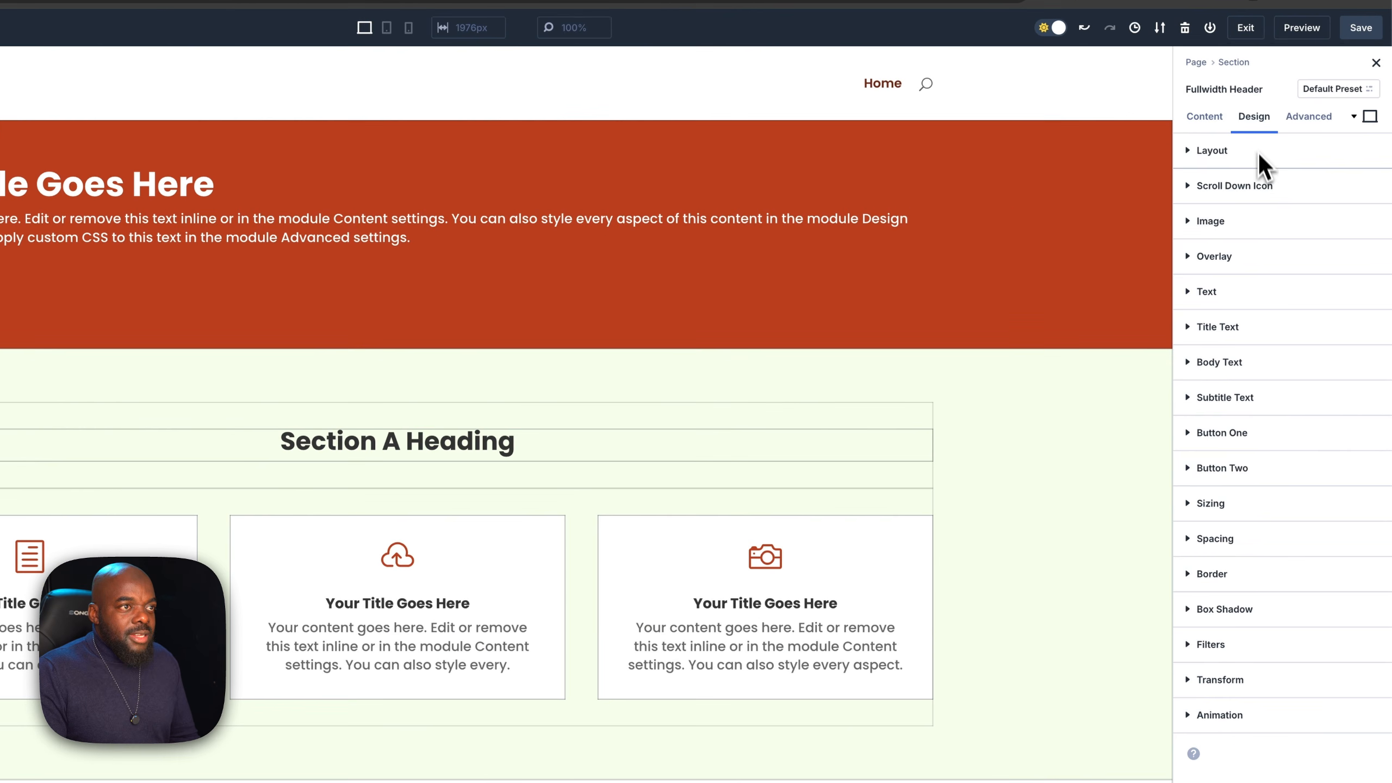
pyautogui.click(1257, 153)
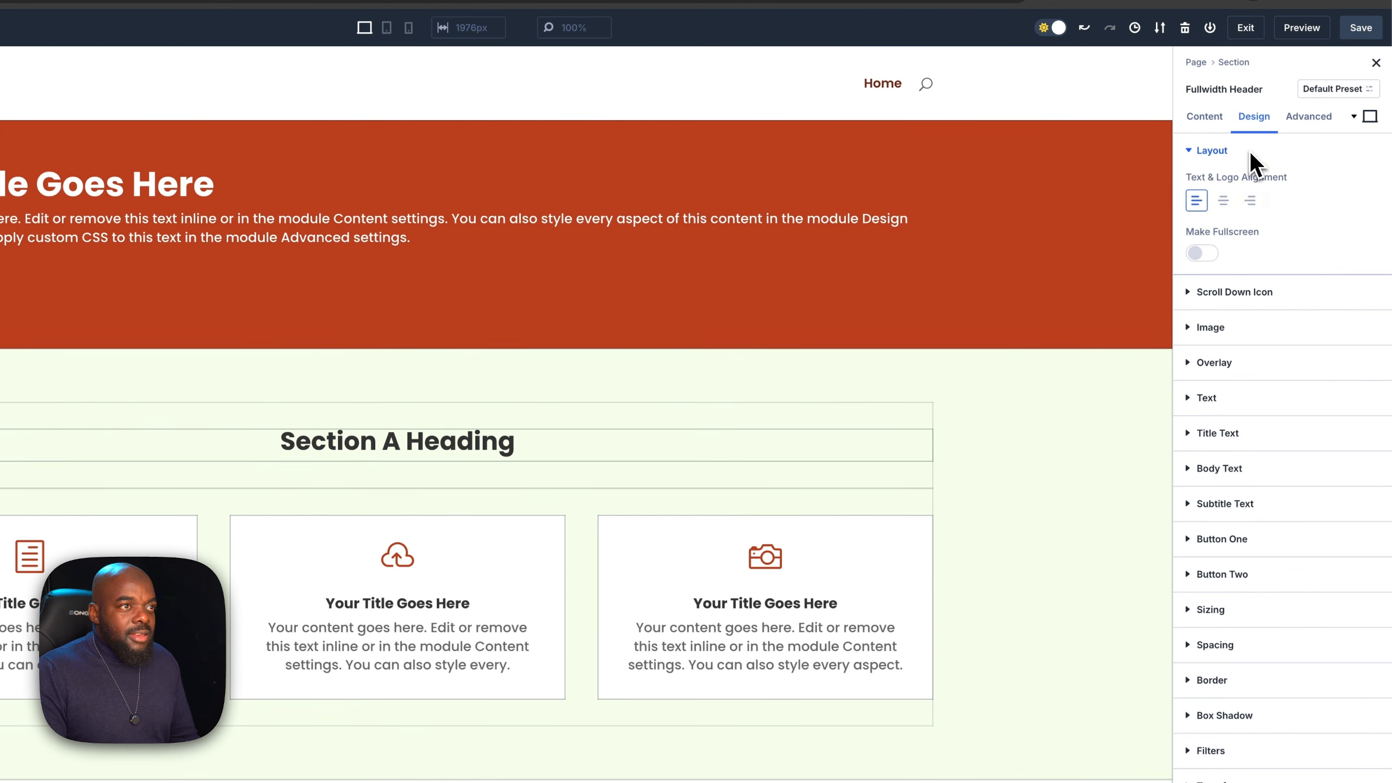
pyautogui.click(1227, 201)
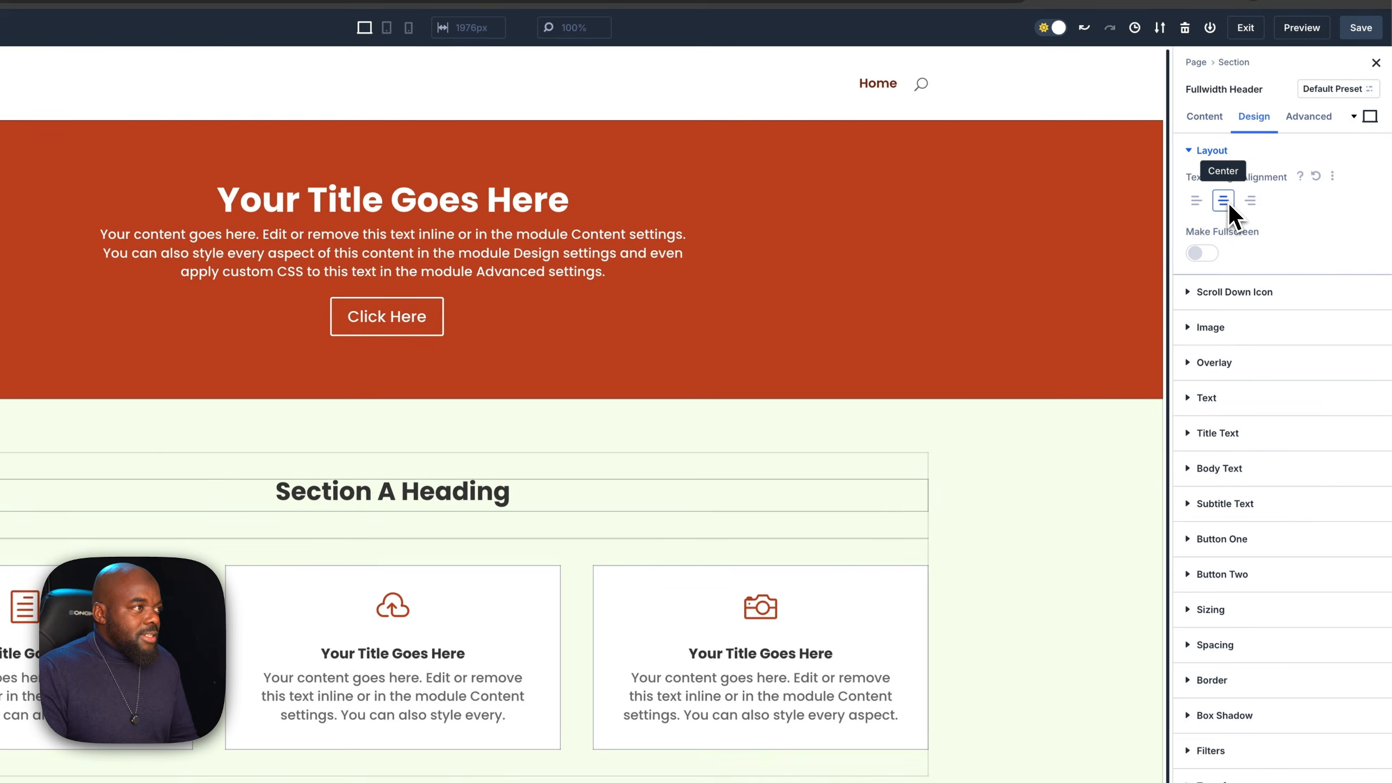
pyautogui.click(1212, 257)
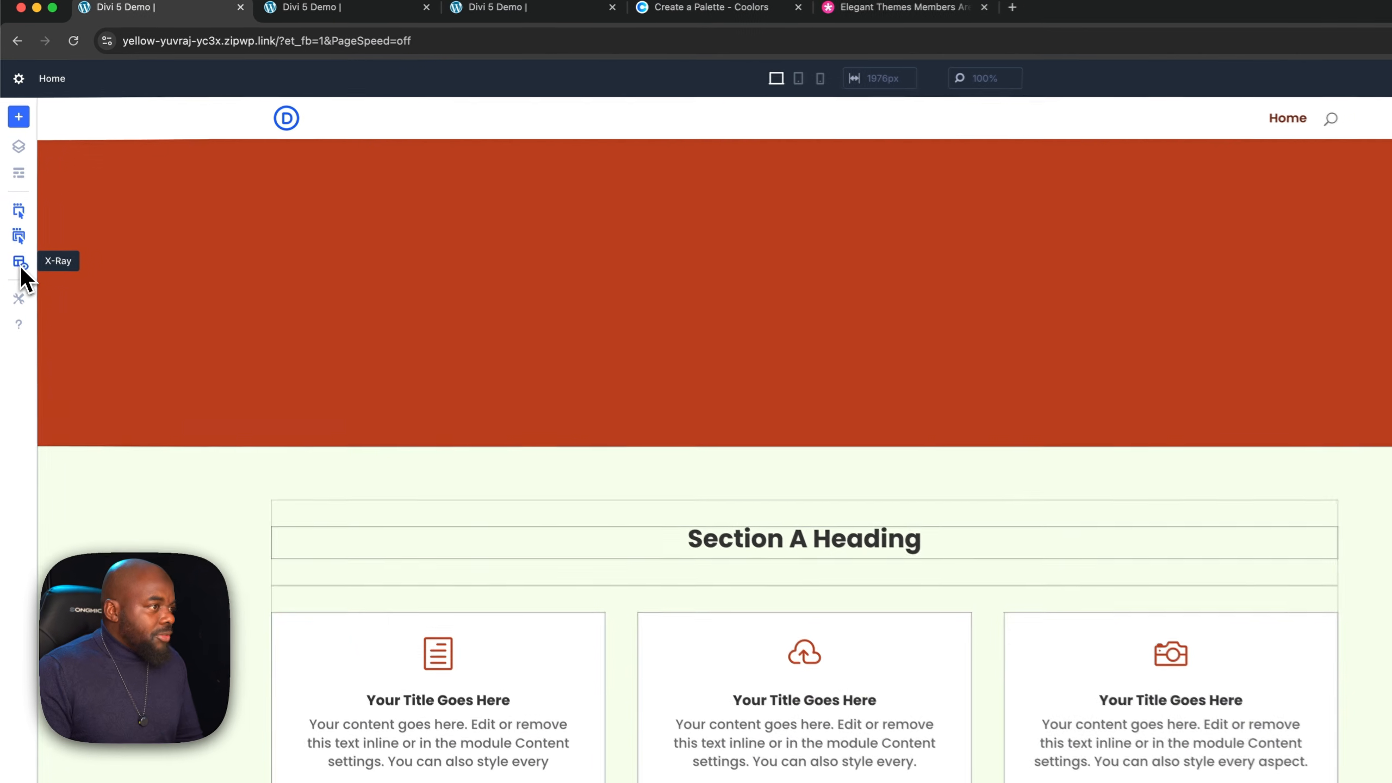
pyautogui.click(17, 212)
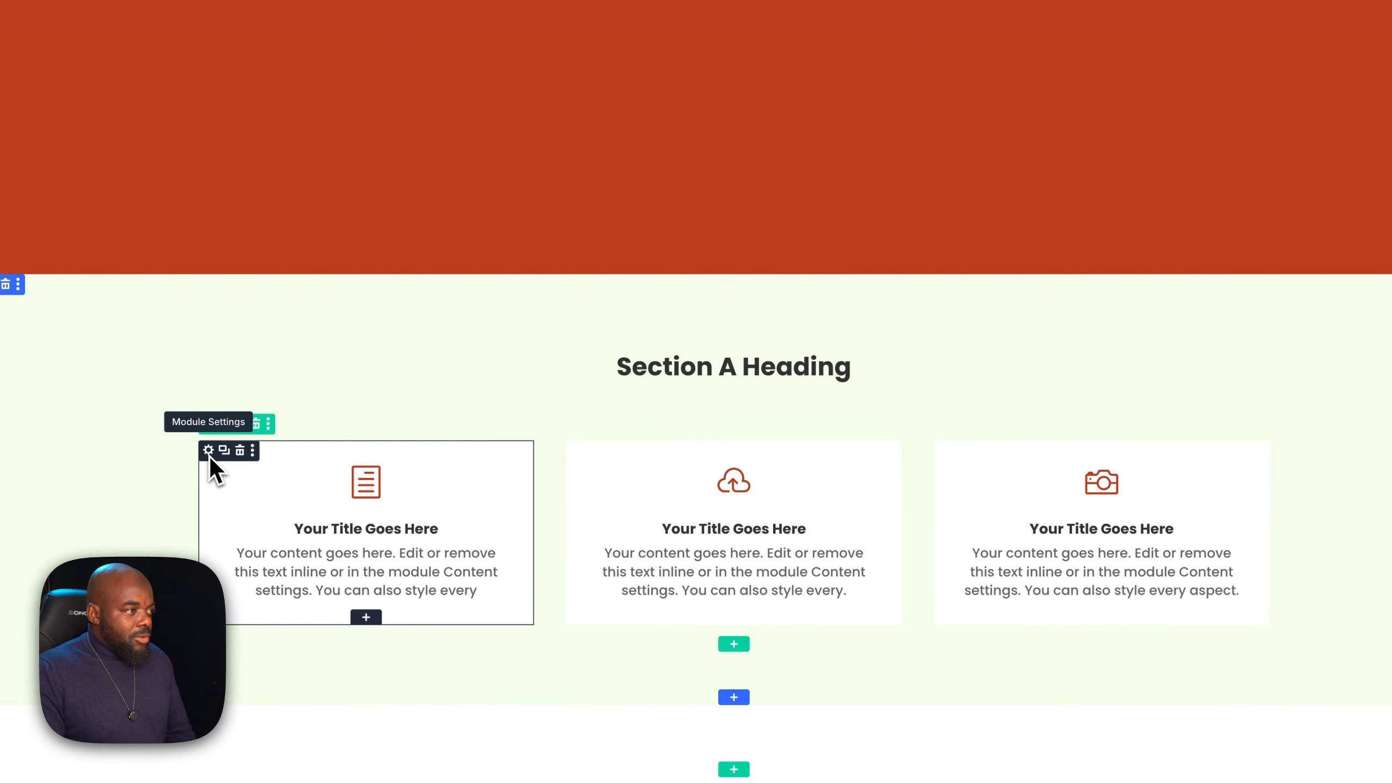
# Give the first blurb a 6px radius and a 2px #ba3f1d border at 0.26 alpha
pyautogui.click(211, 457)
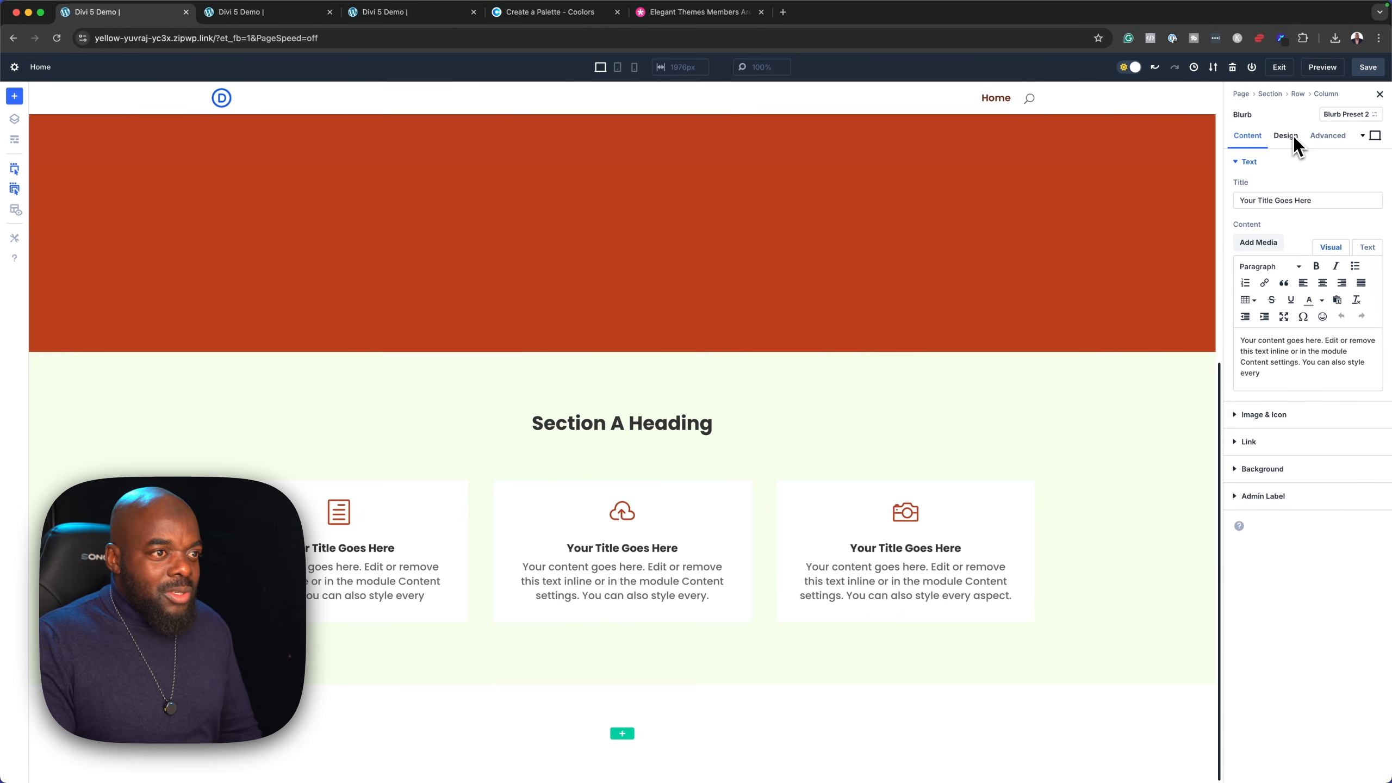
pyautogui.click(1286, 135)
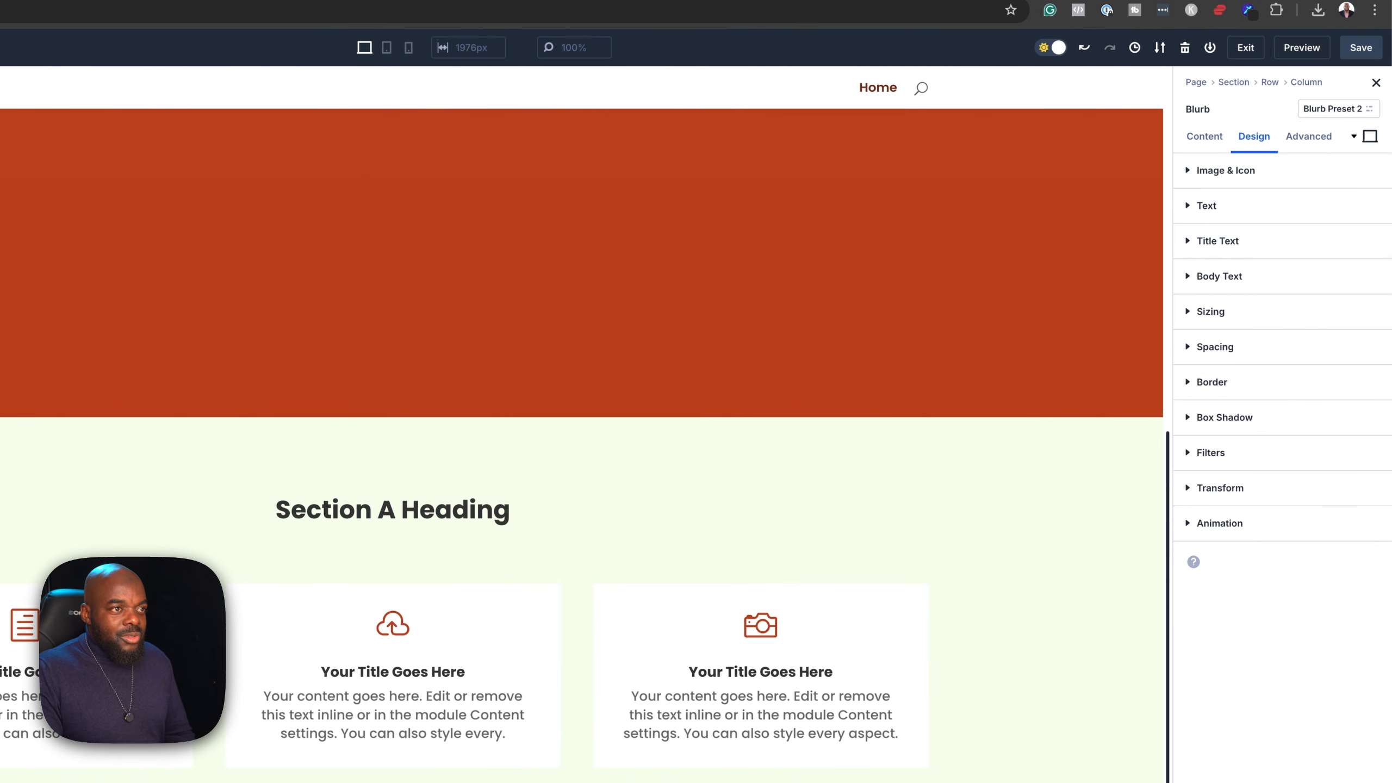
pyautogui.click(1324, 385)
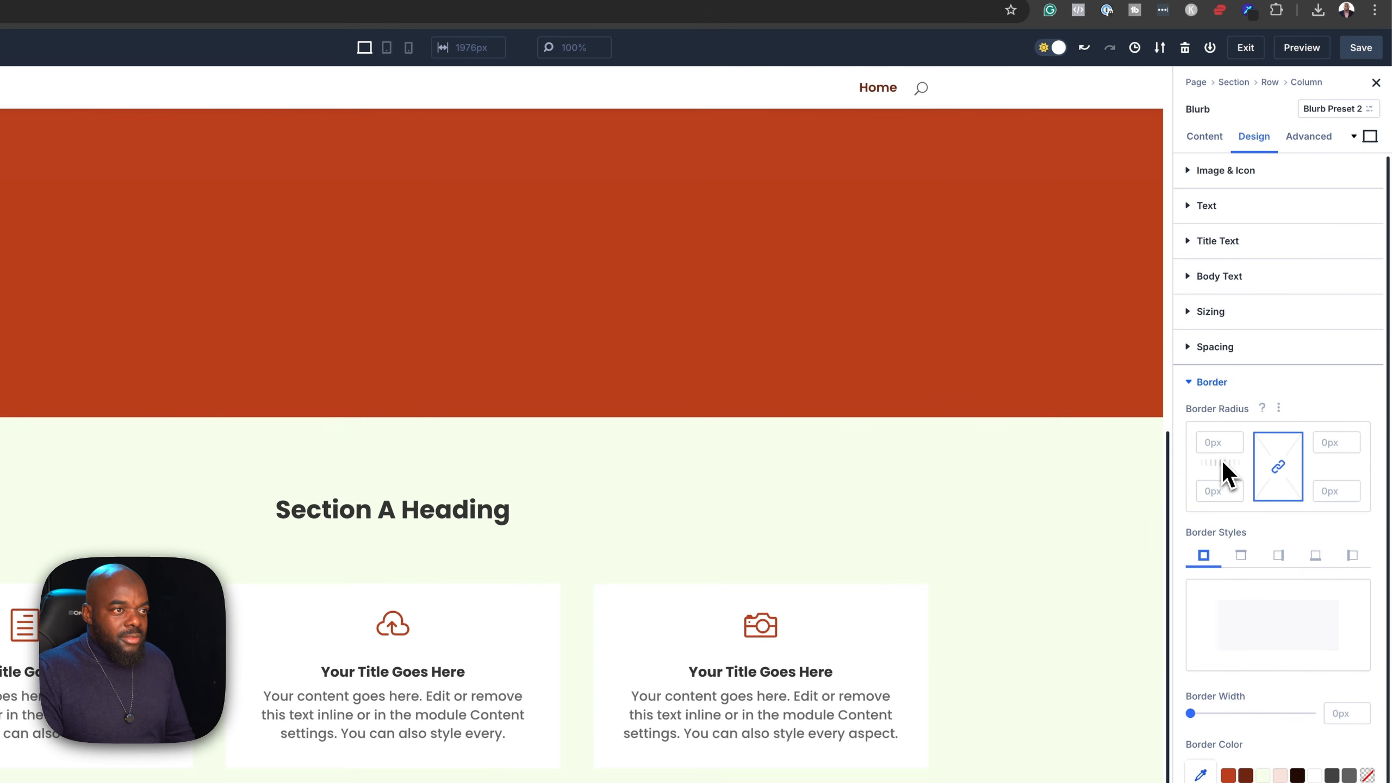
pyautogui.moveTo(1220, 465); pyautogui.dragTo(1235, 470)
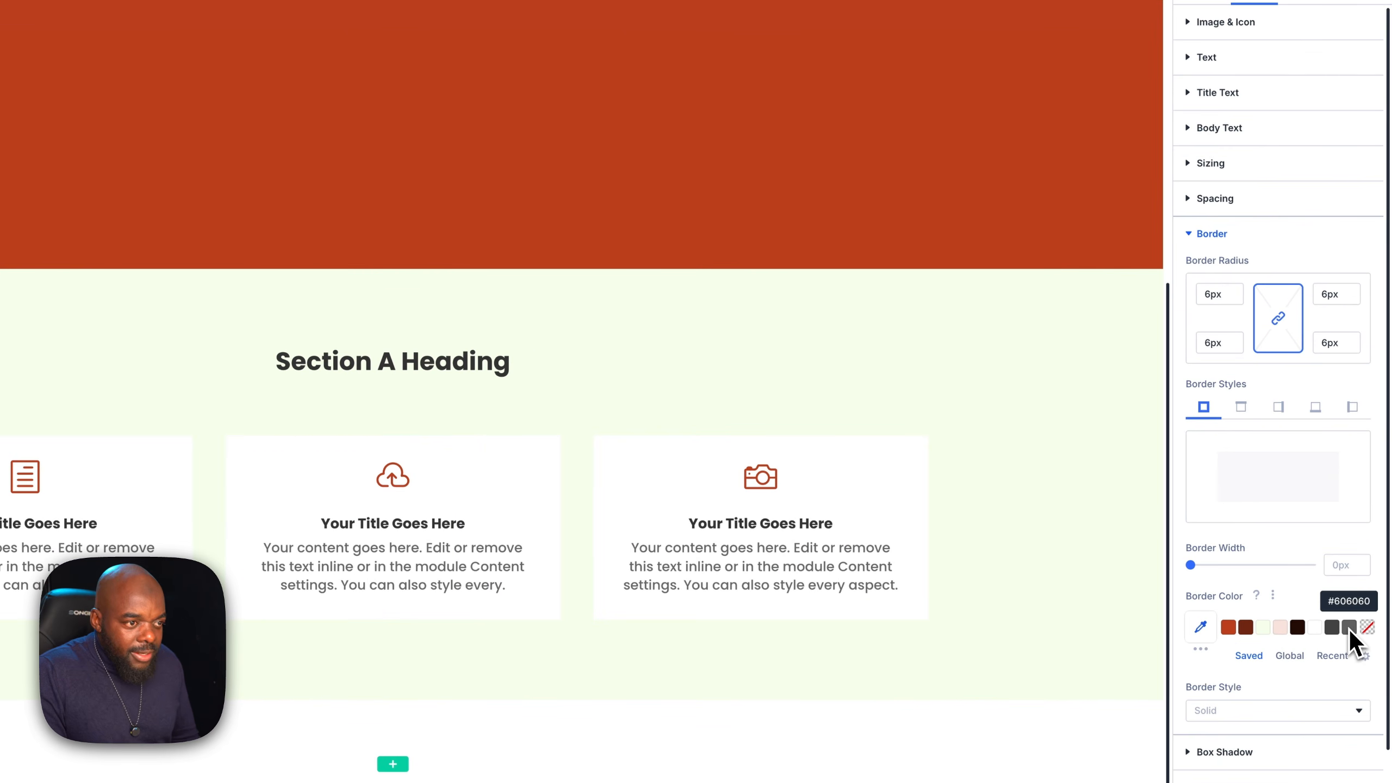
pyautogui.click(1348, 629)
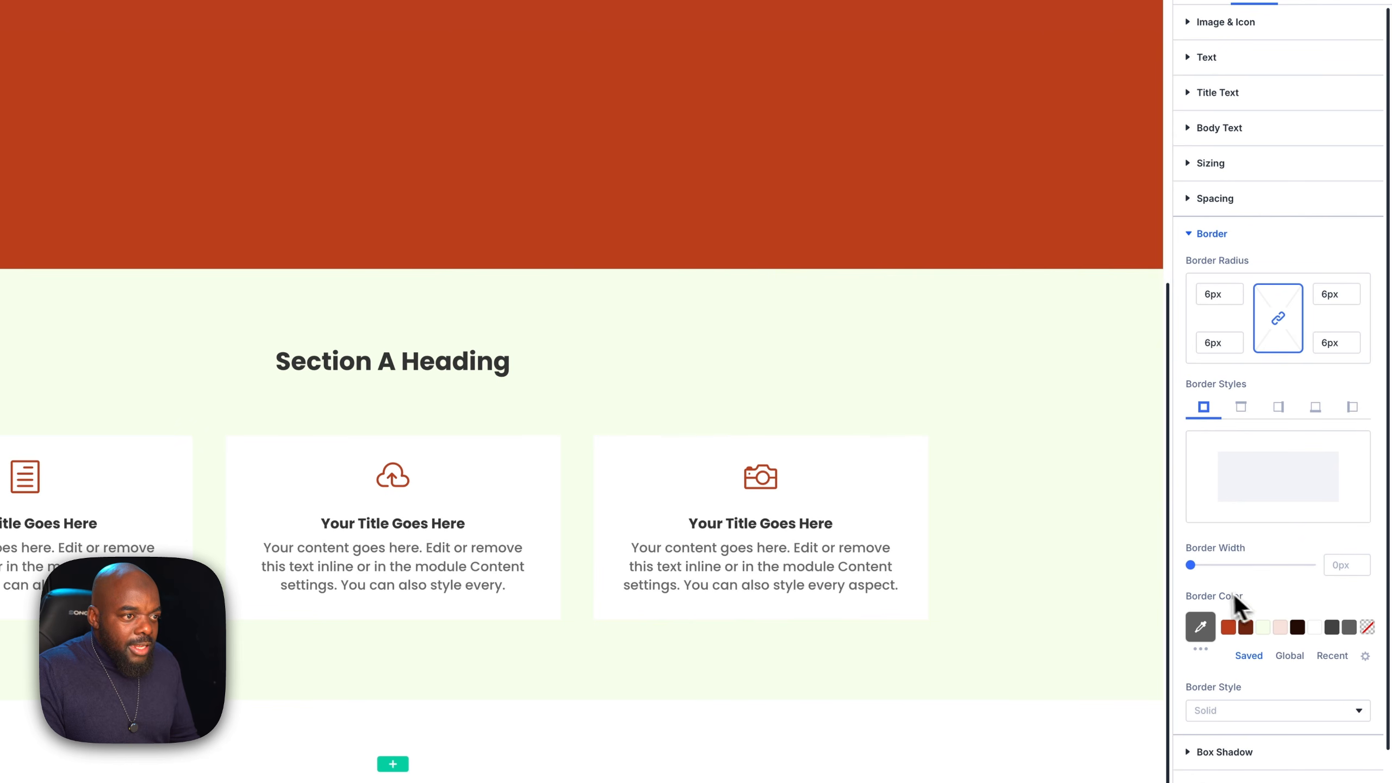
pyautogui.moveTo(1196, 574); pyautogui.dragTo(1194, 568)
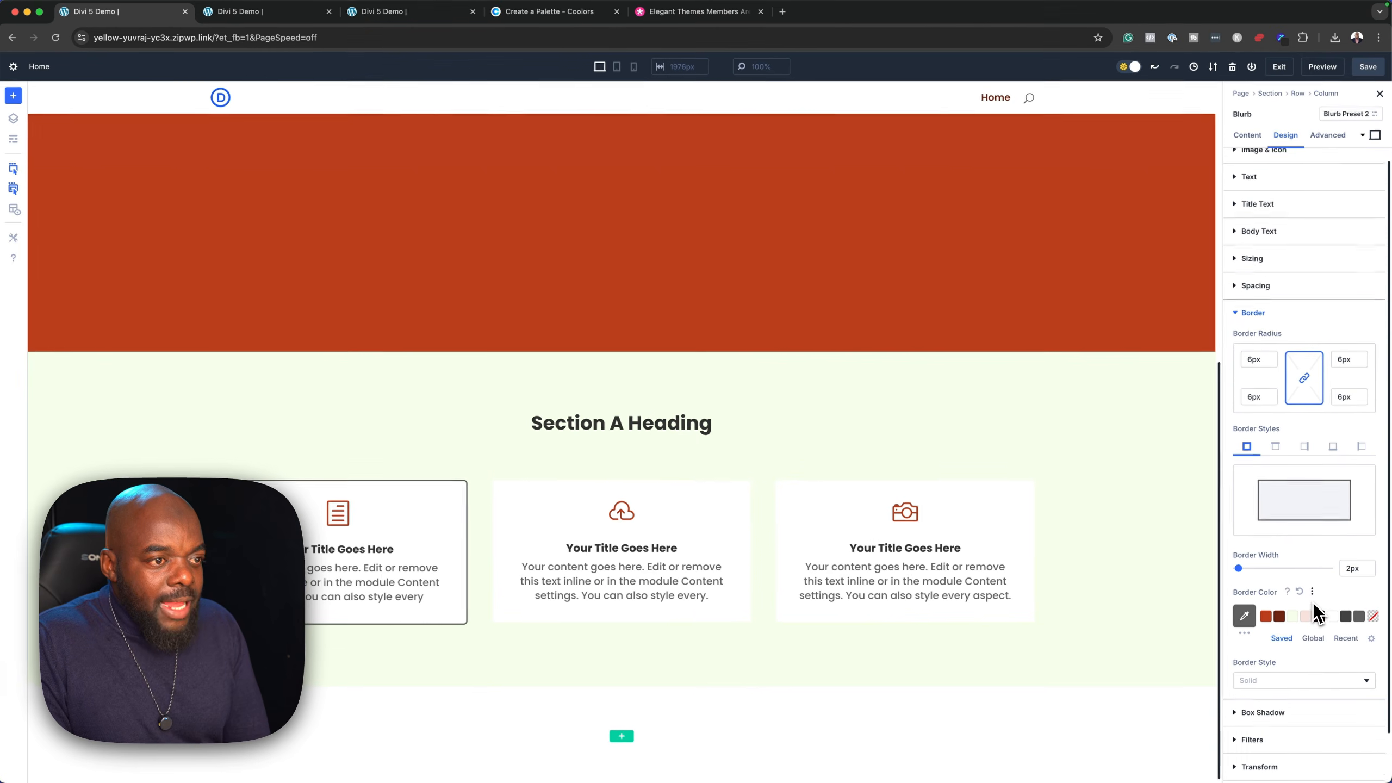
pyautogui.scroll(-2, 1312, 608)
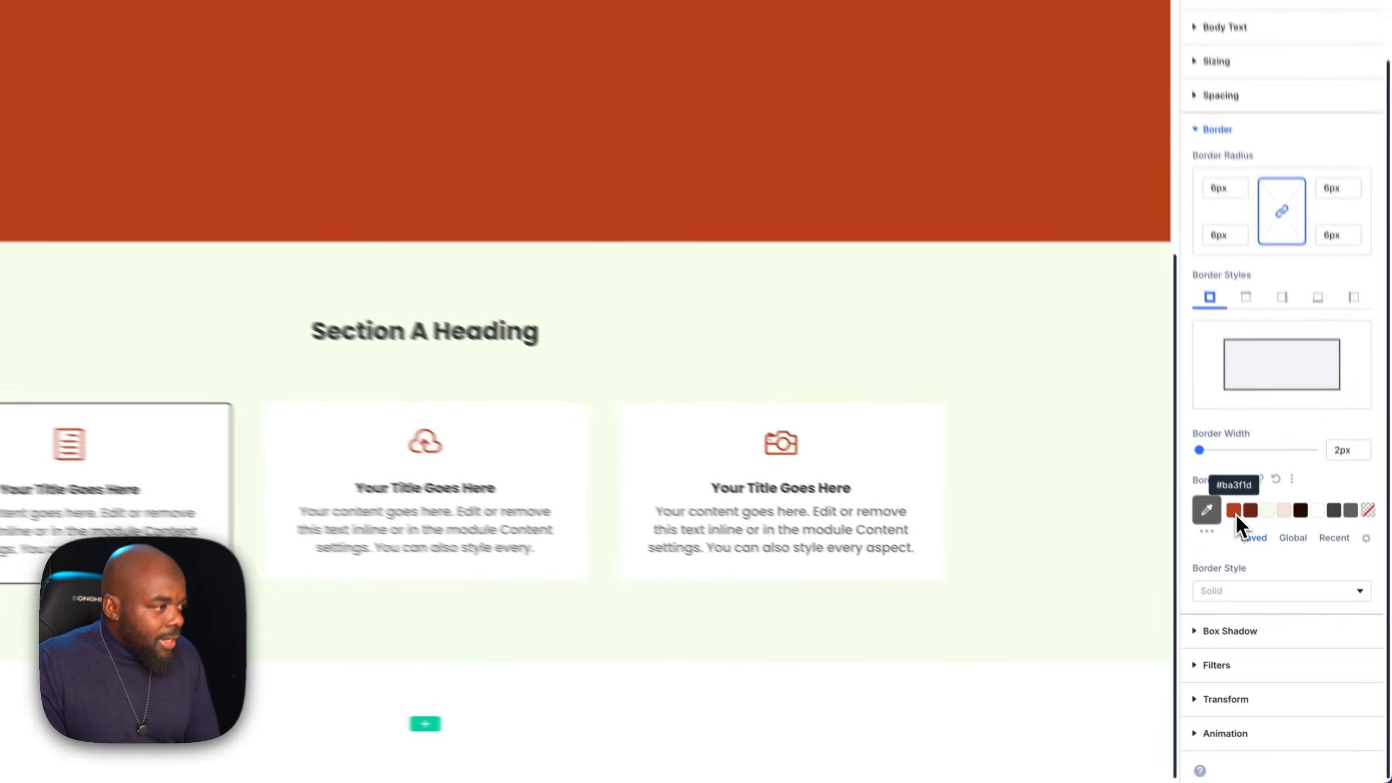
pyautogui.click(1266, 566)
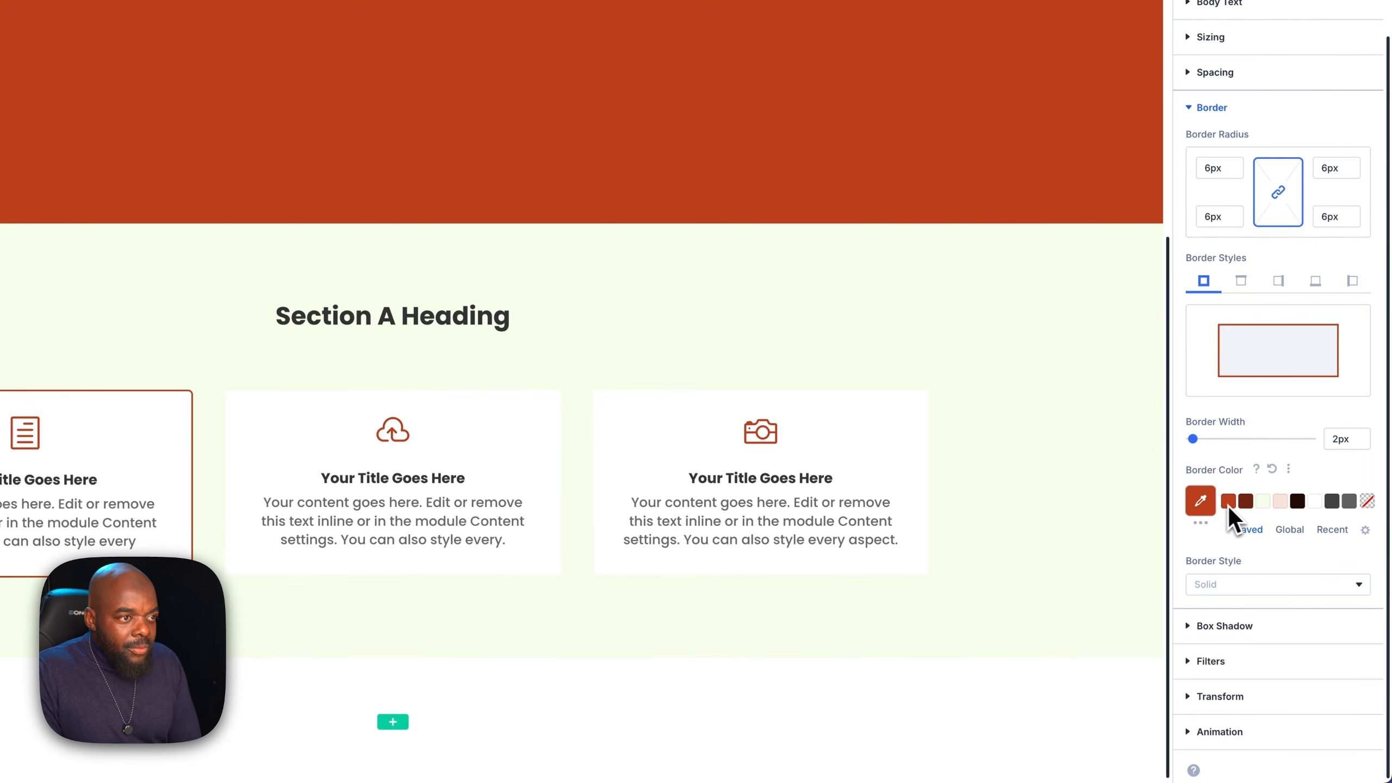
pyautogui.click(1209, 505)
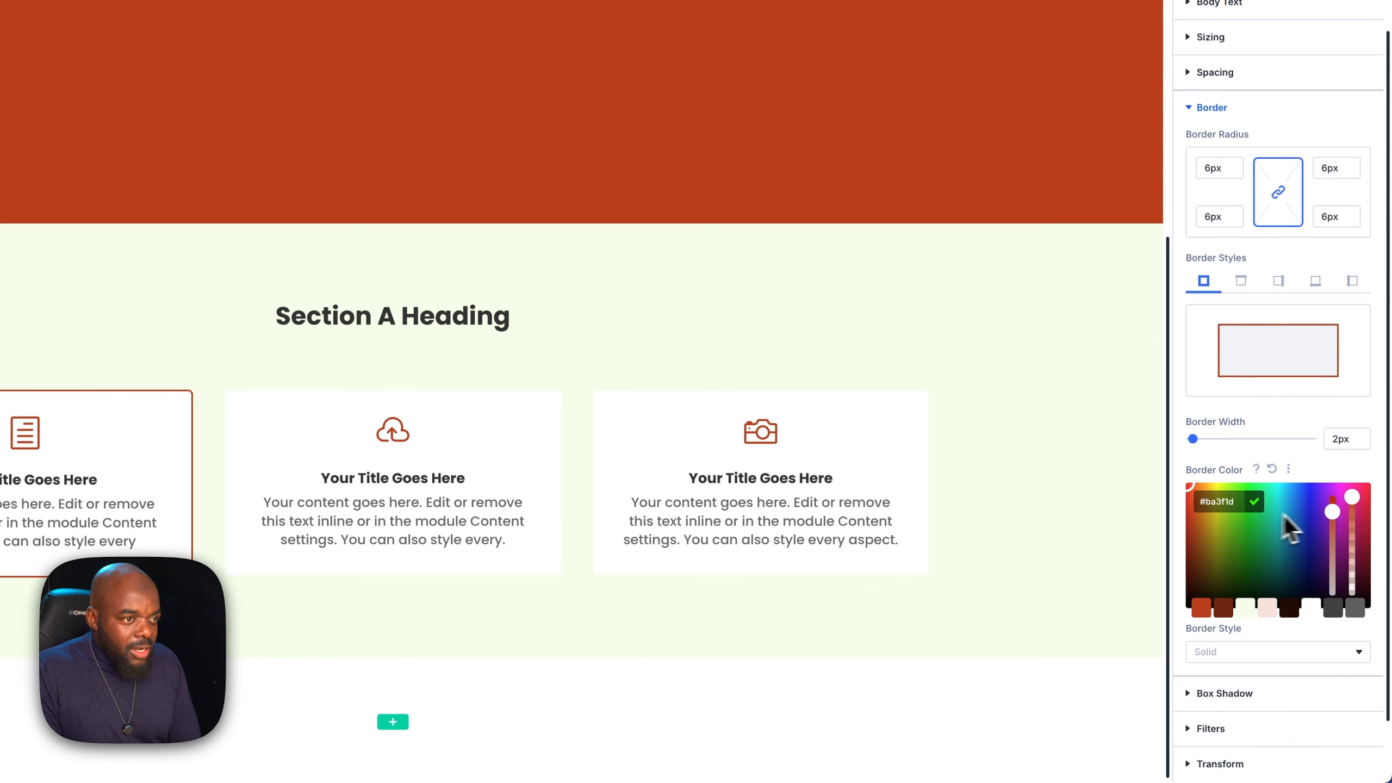
pyautogui.moveTo(1353, 509); pyautogui.dragTo(1358, 575)
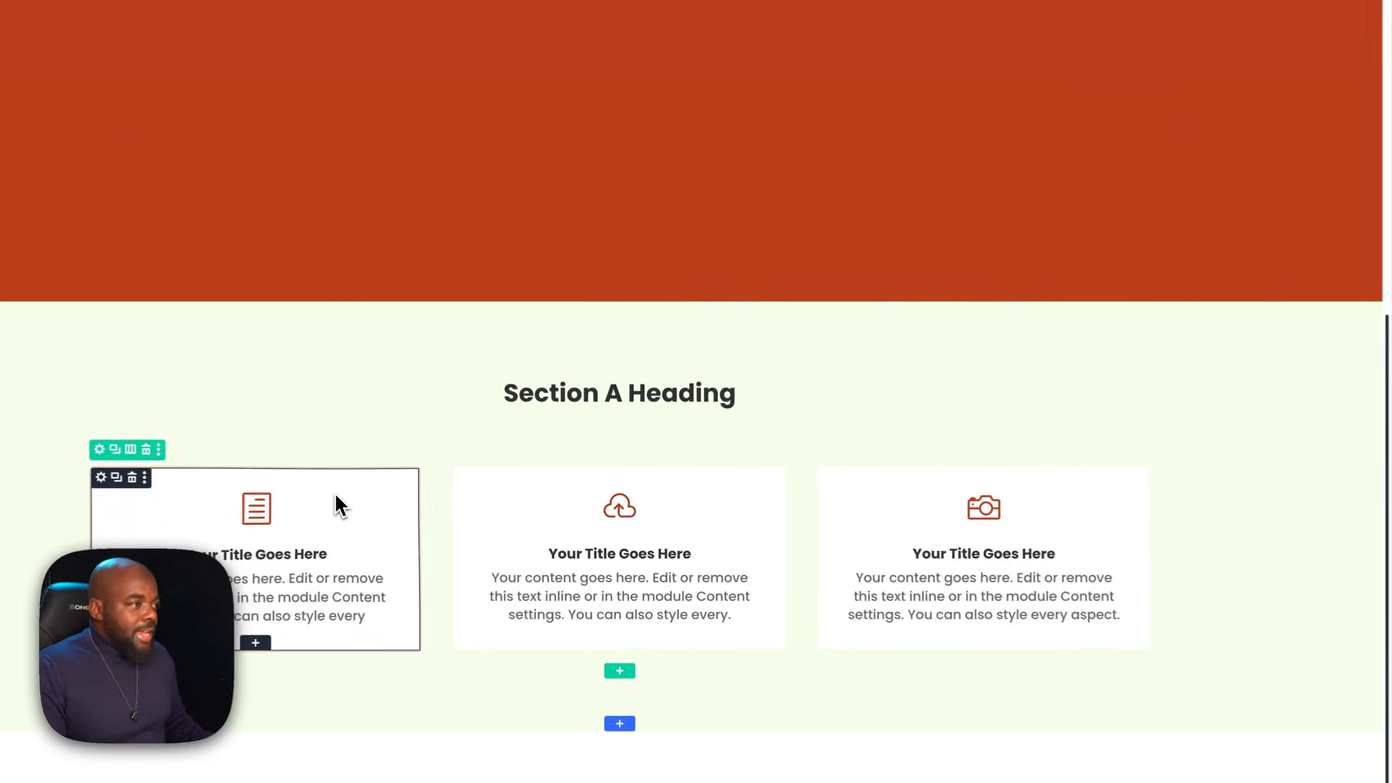
# Copy the first blurb's style and paste it onto the second and third blurbs
pyautogui.rightClick(402, 503)
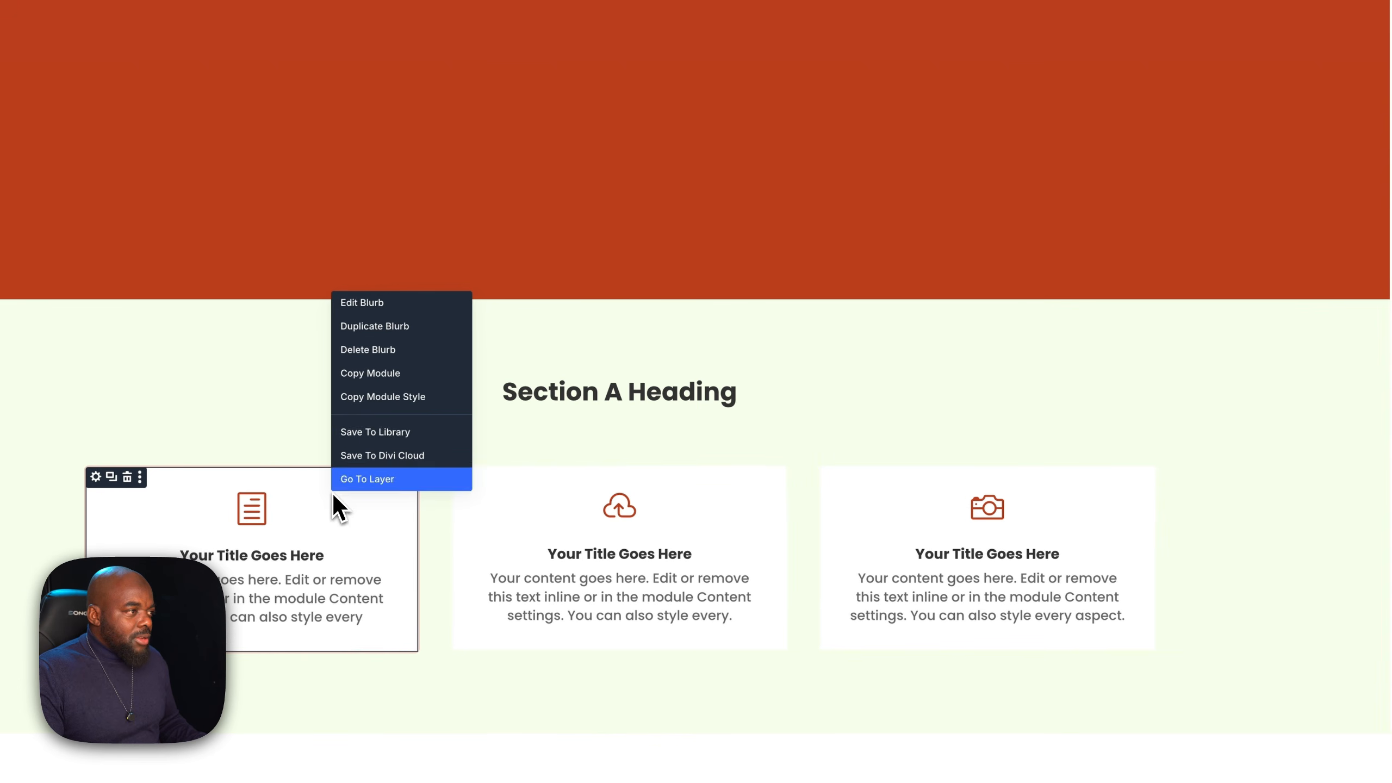
pyautogui.click(438, 397)
pyautogui.rightClick(722, 529)
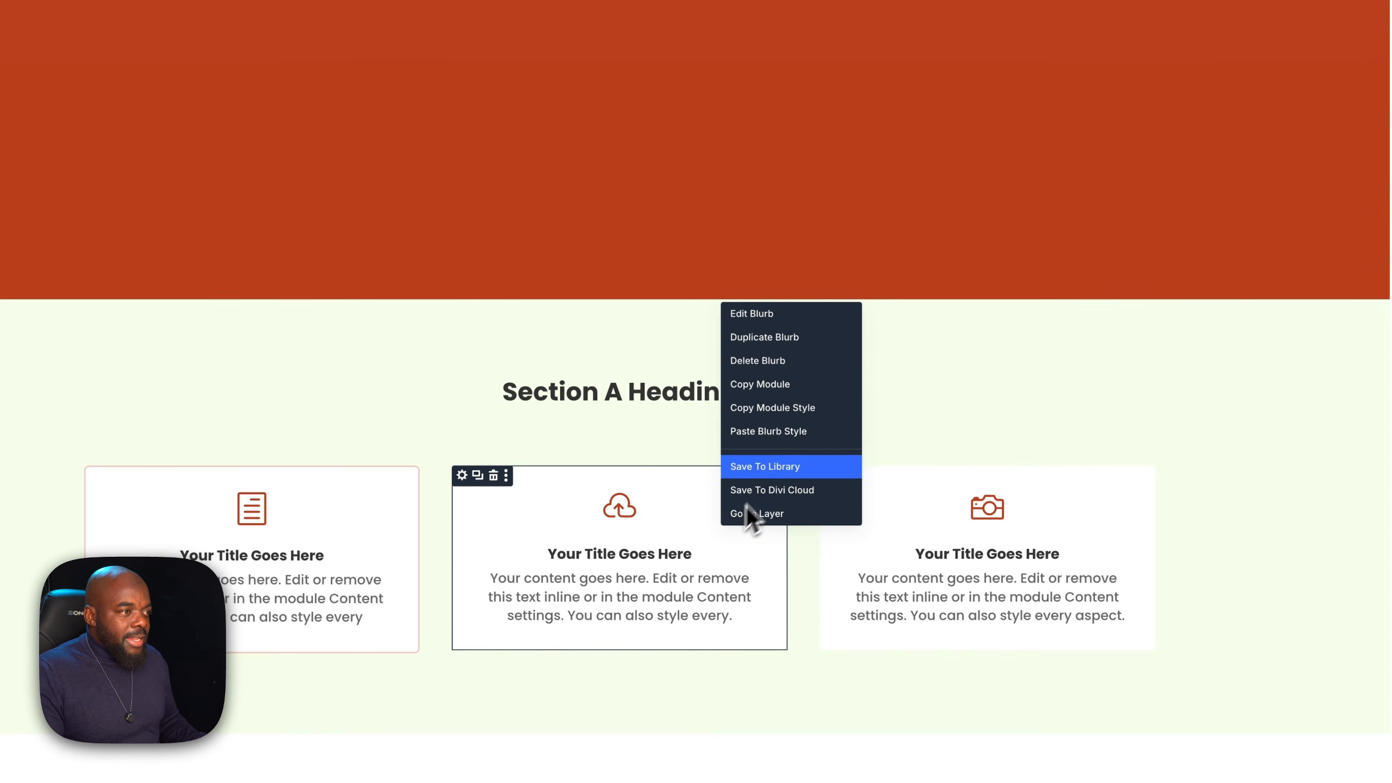
pyautogui.click(800, 433)
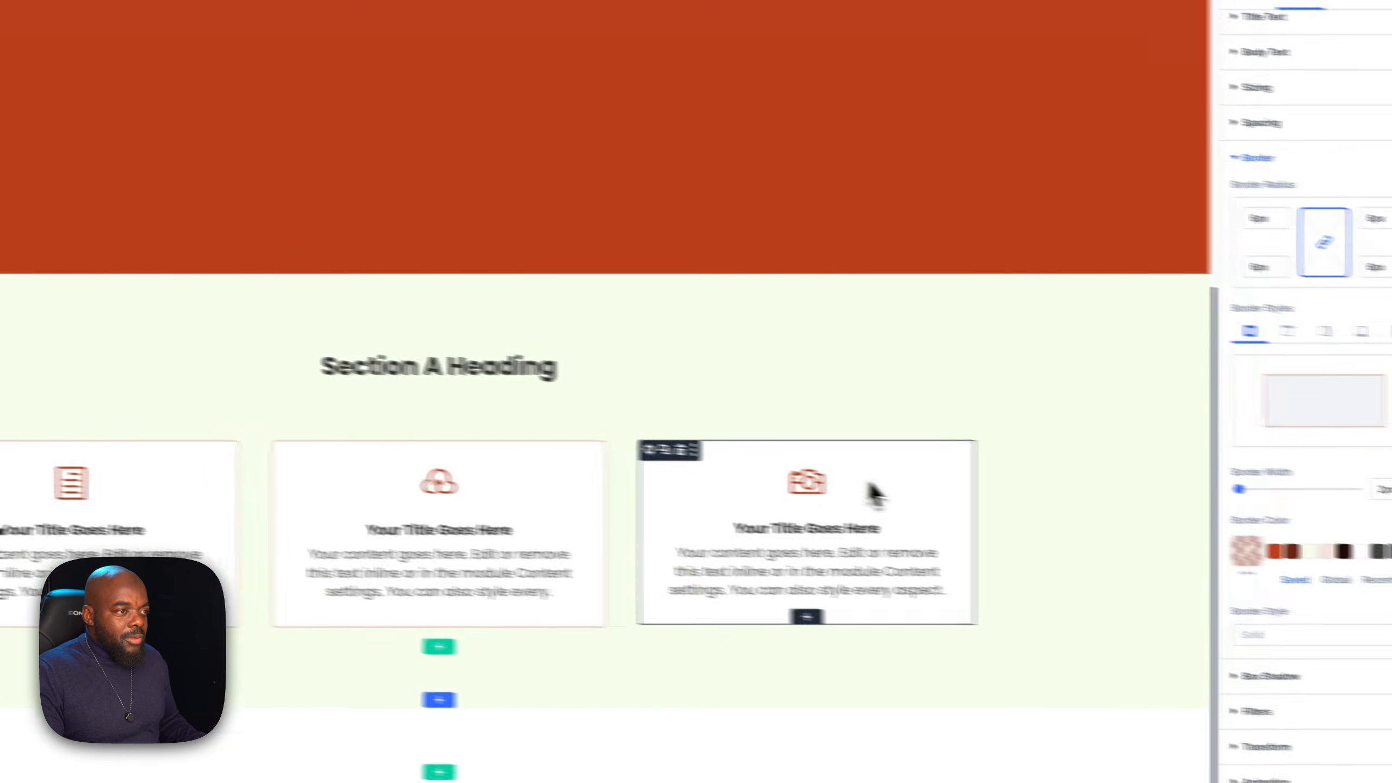
pyautogui.rightClick(875, 494)
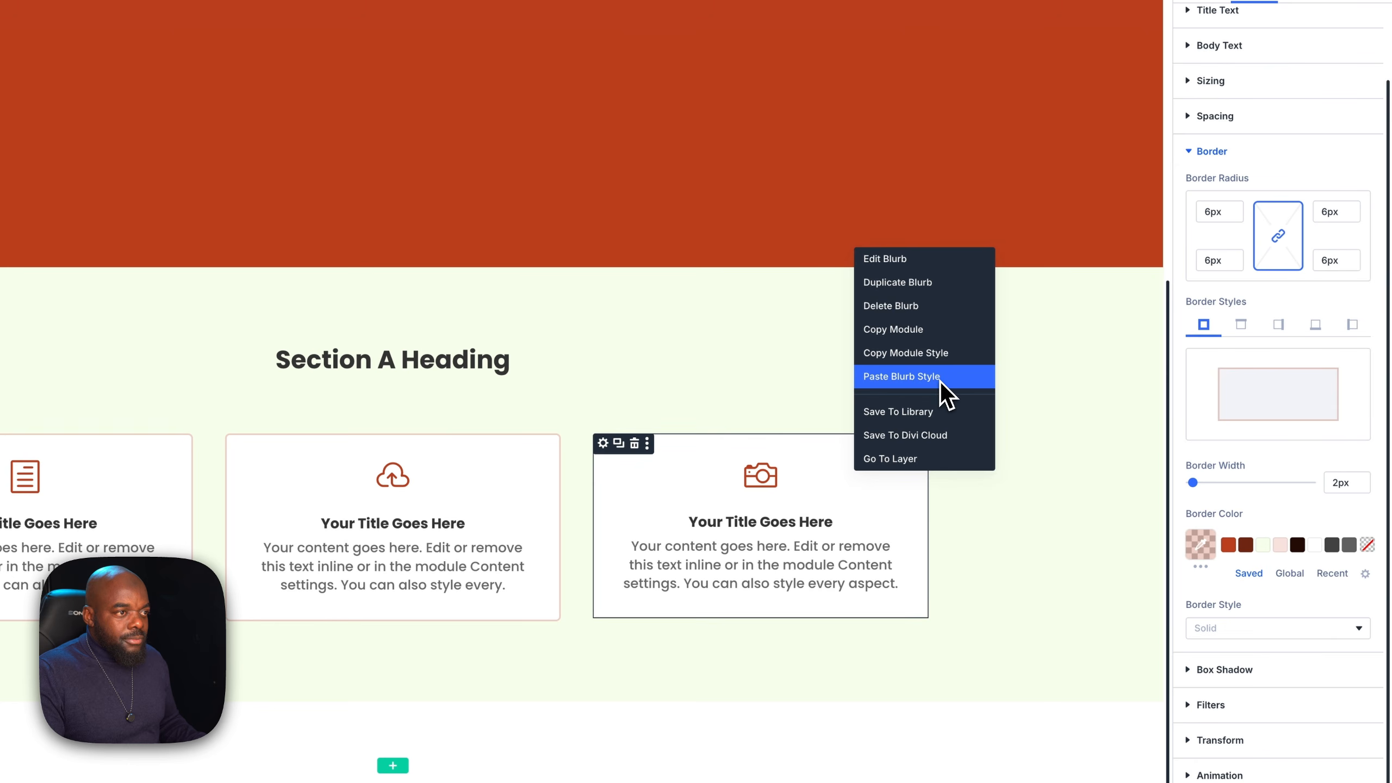
pyautogui.click(939, 381)
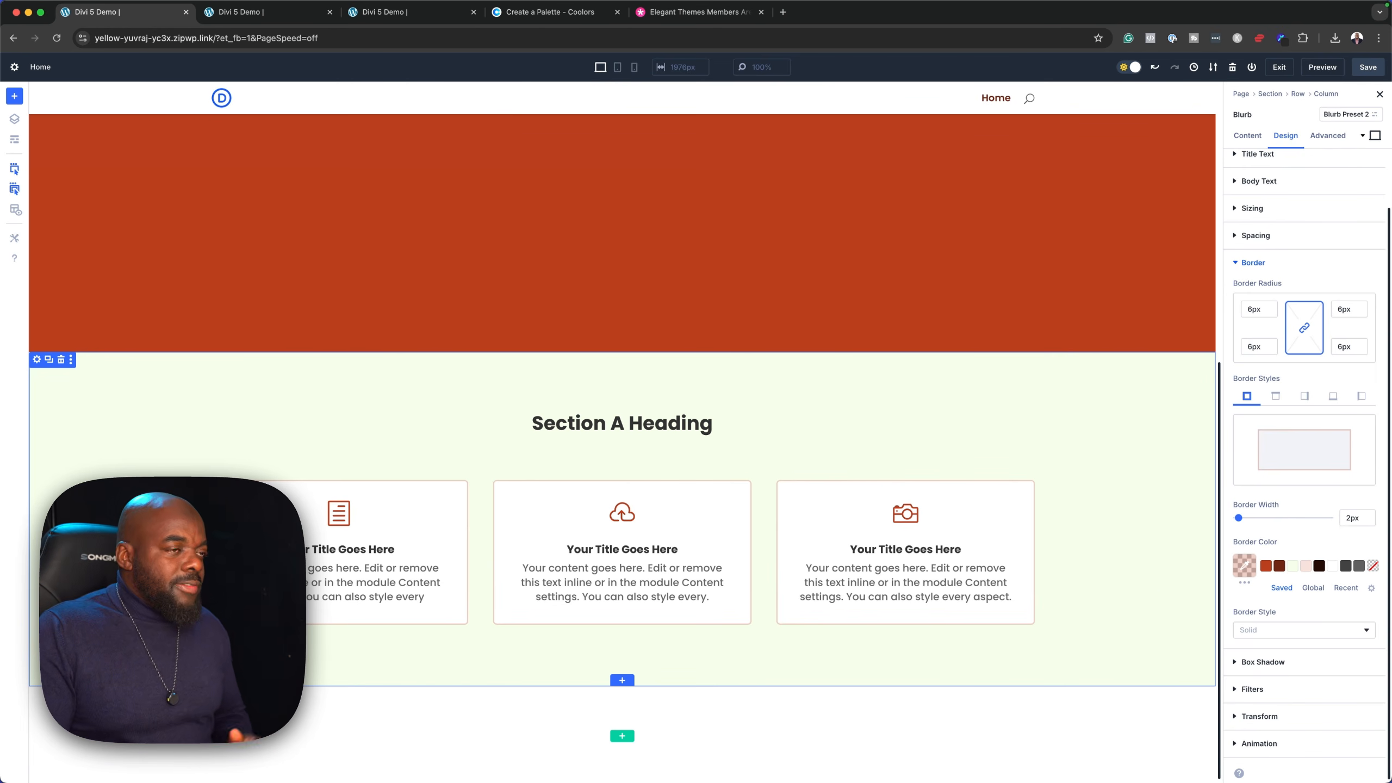
# Delete the hero's solid orange-red background colour
pyautogui.scroll(3, 877, 303)
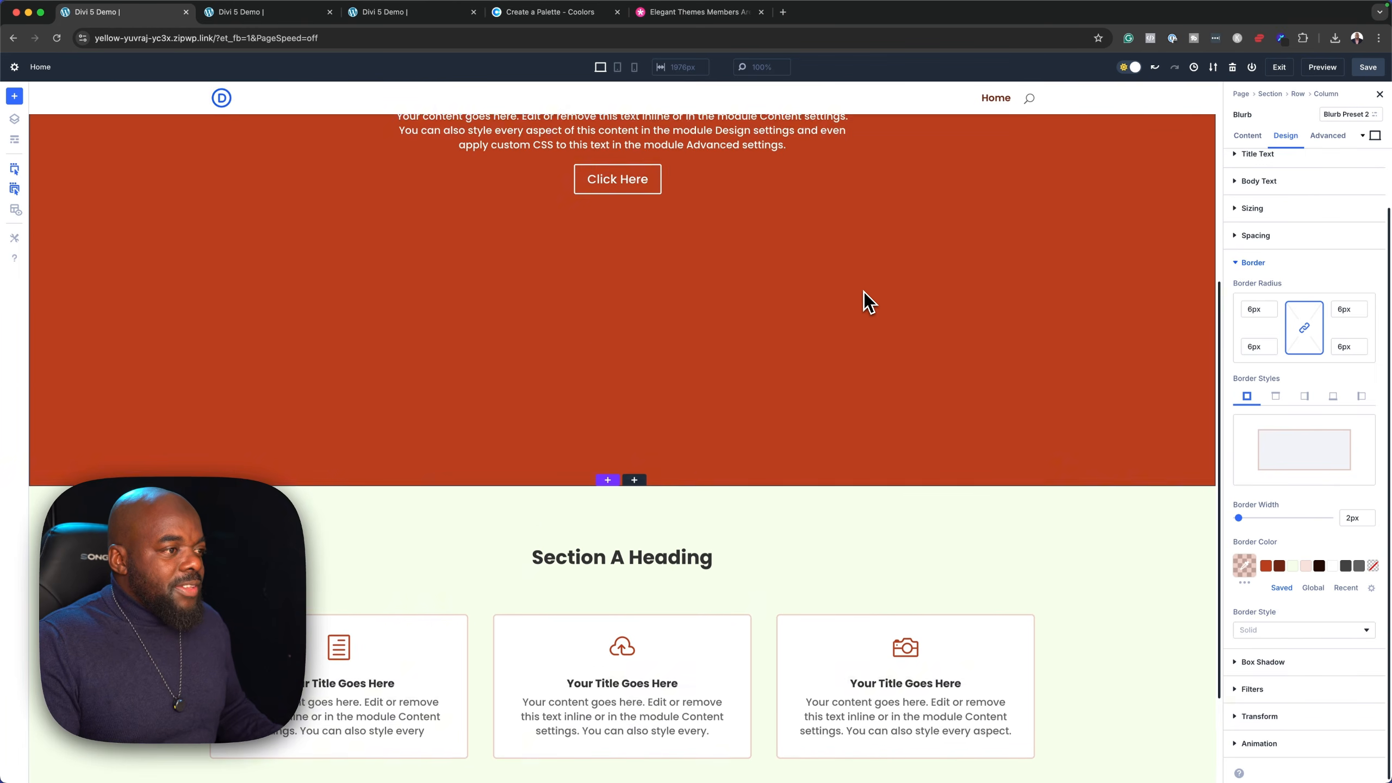
pyautogui.scroll(1, 822, 313)
pyautogui.scroll(3, 366, 390)
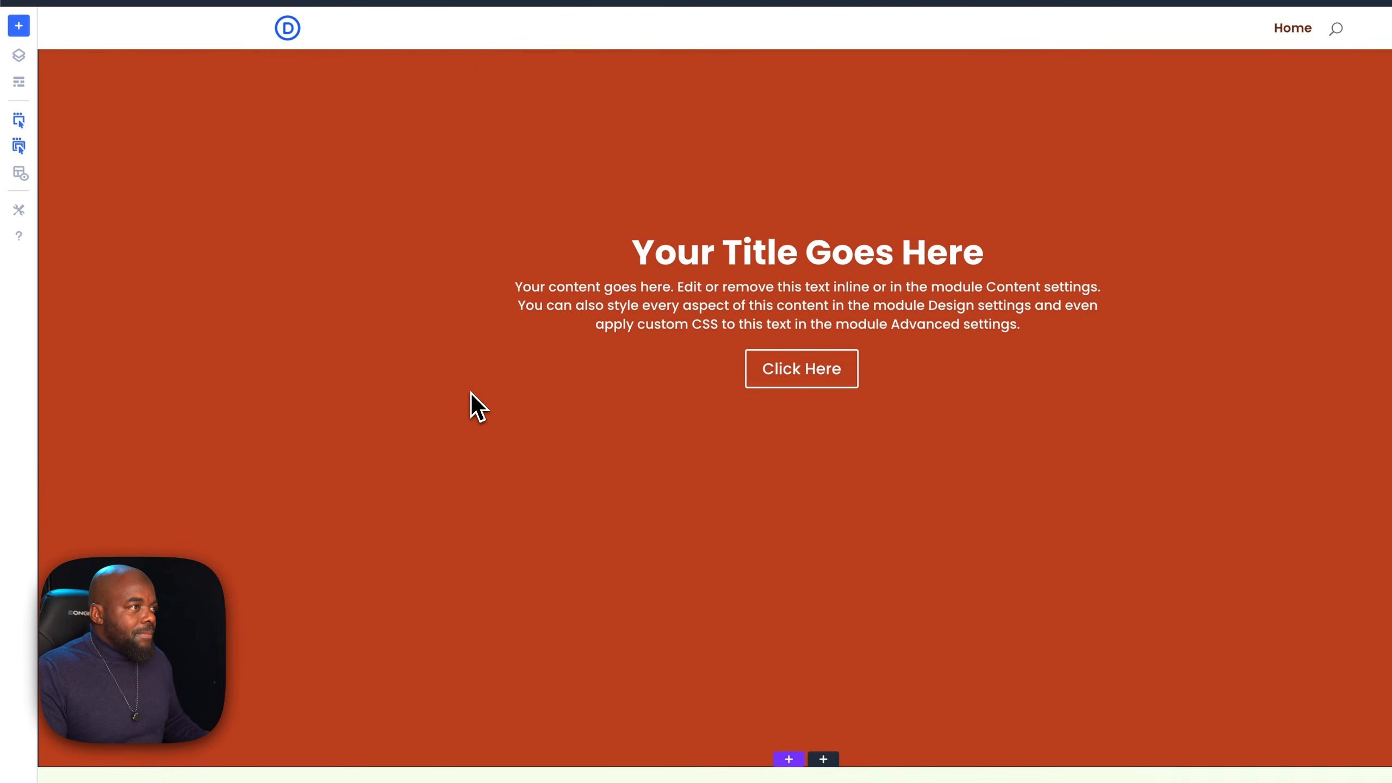
pyautogui.scroll(4, 471, 392)
pyautogui.scroll(-3, 422, 354)
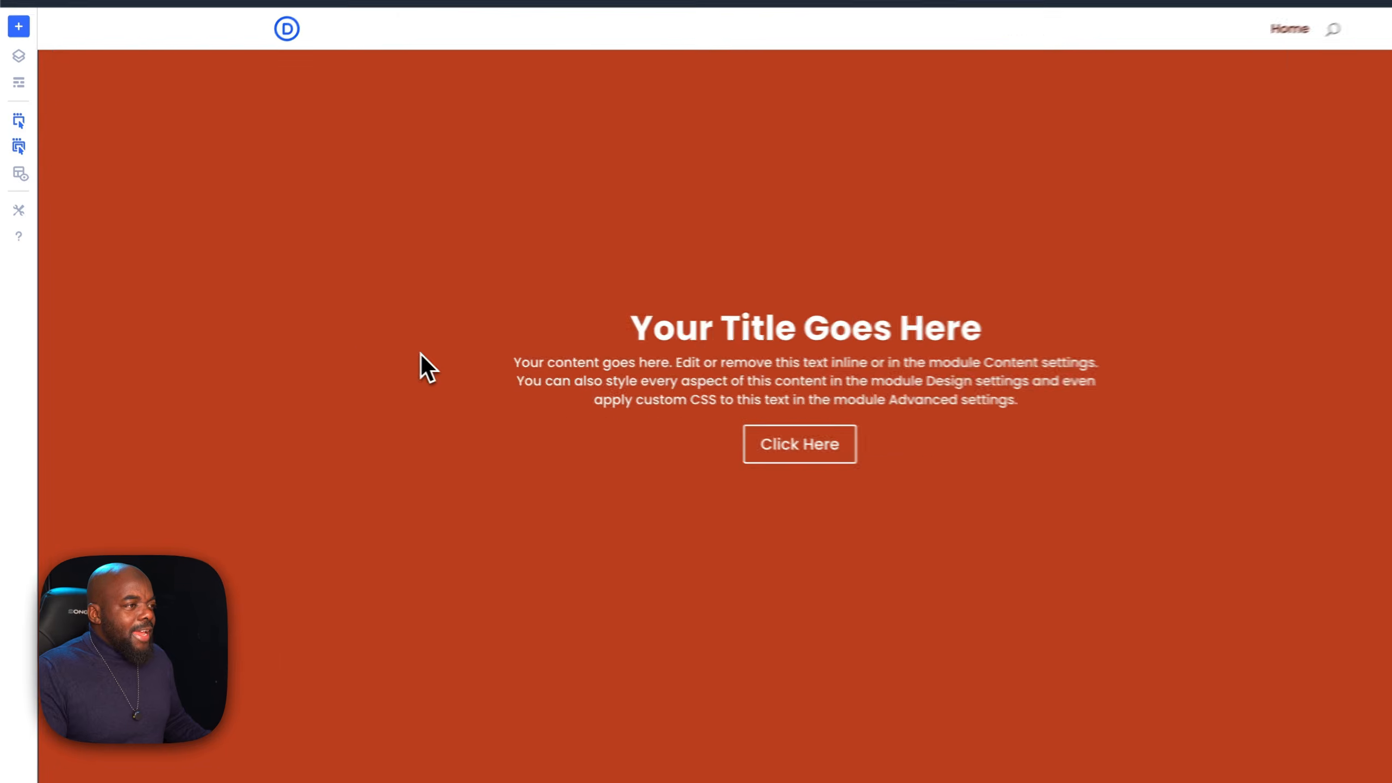
pyautogui.scroll(3, 420, 355)
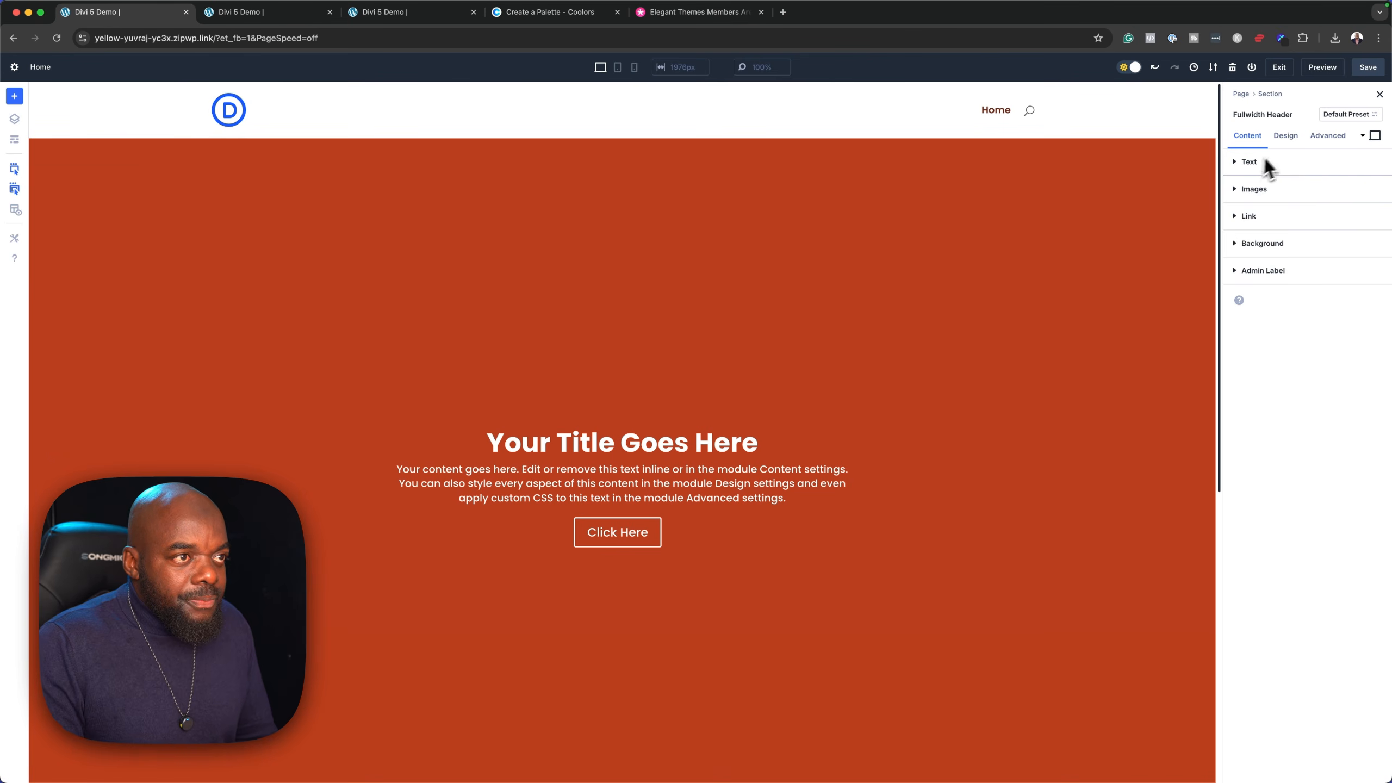
pyautogui.click(1260, 243)
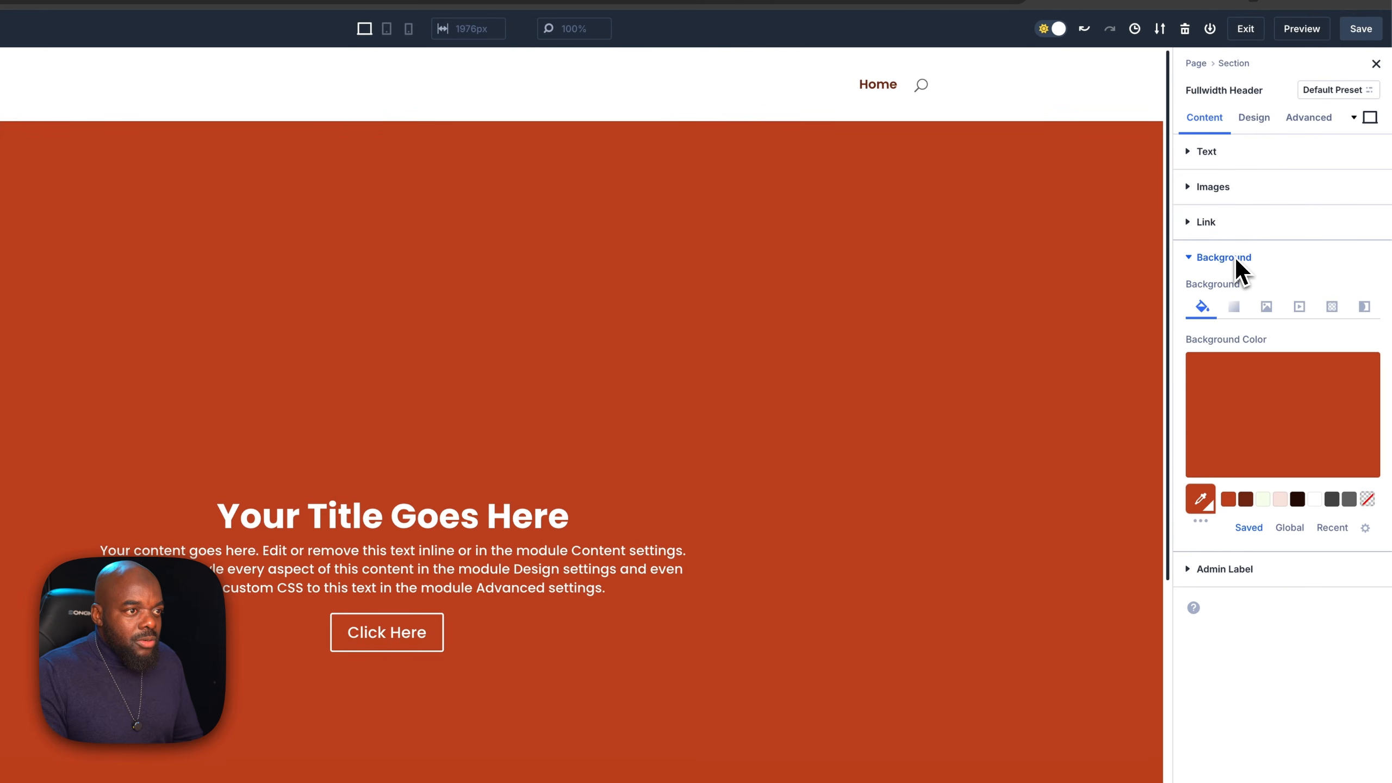
pyautogui.moveTo(1263, 325)
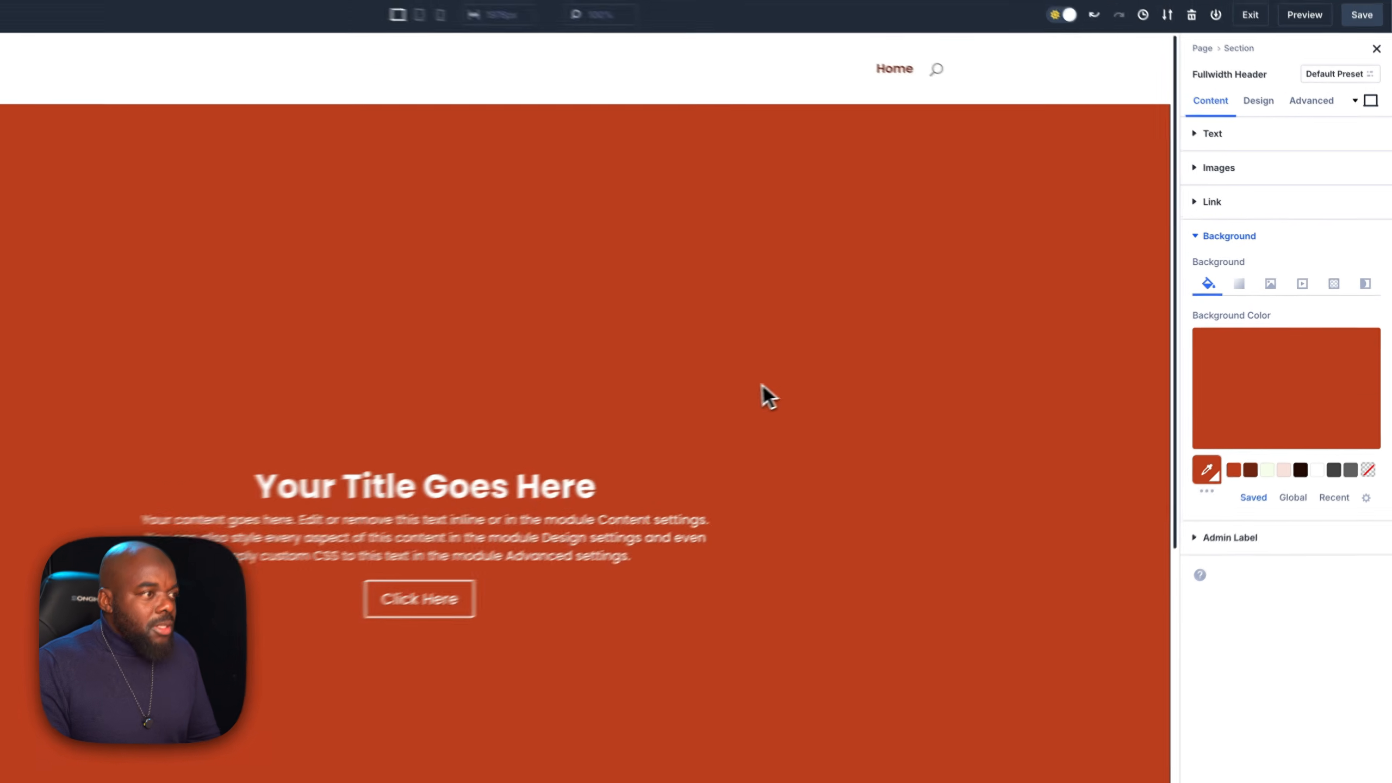
pyautogui.moveTo(1354, 387)
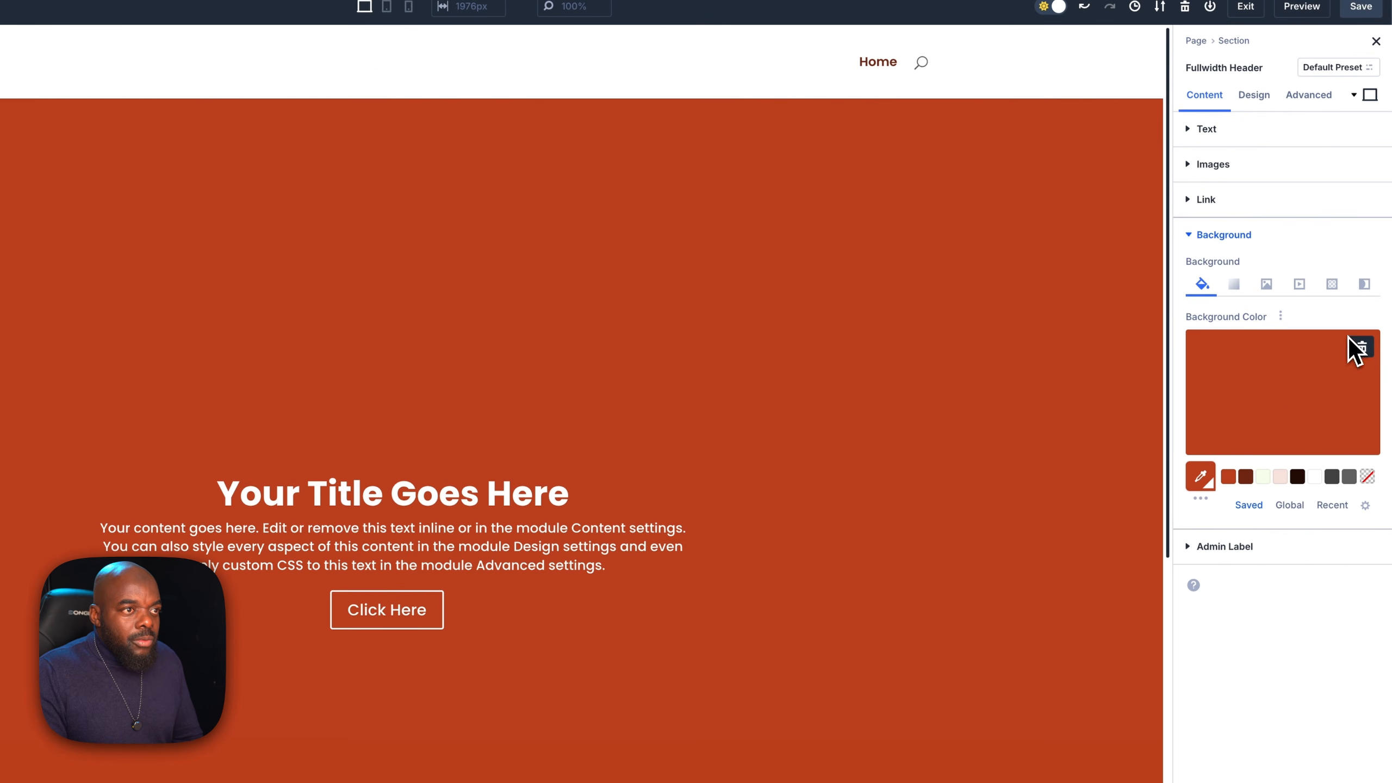
pyautogui.click(1361, 348)
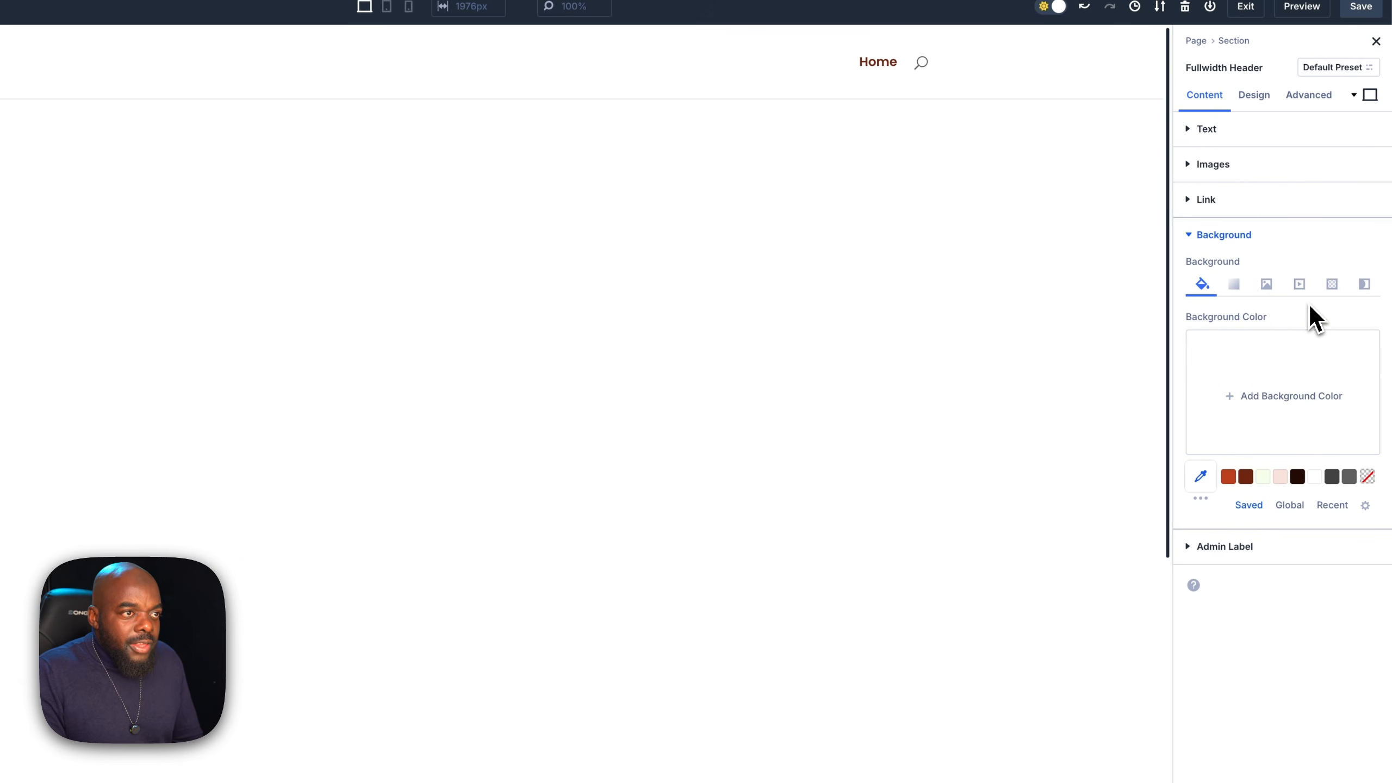
# Set the green curry bowl photo from the Media Library as the hero's background image
pyautogui.click(1264, 288)
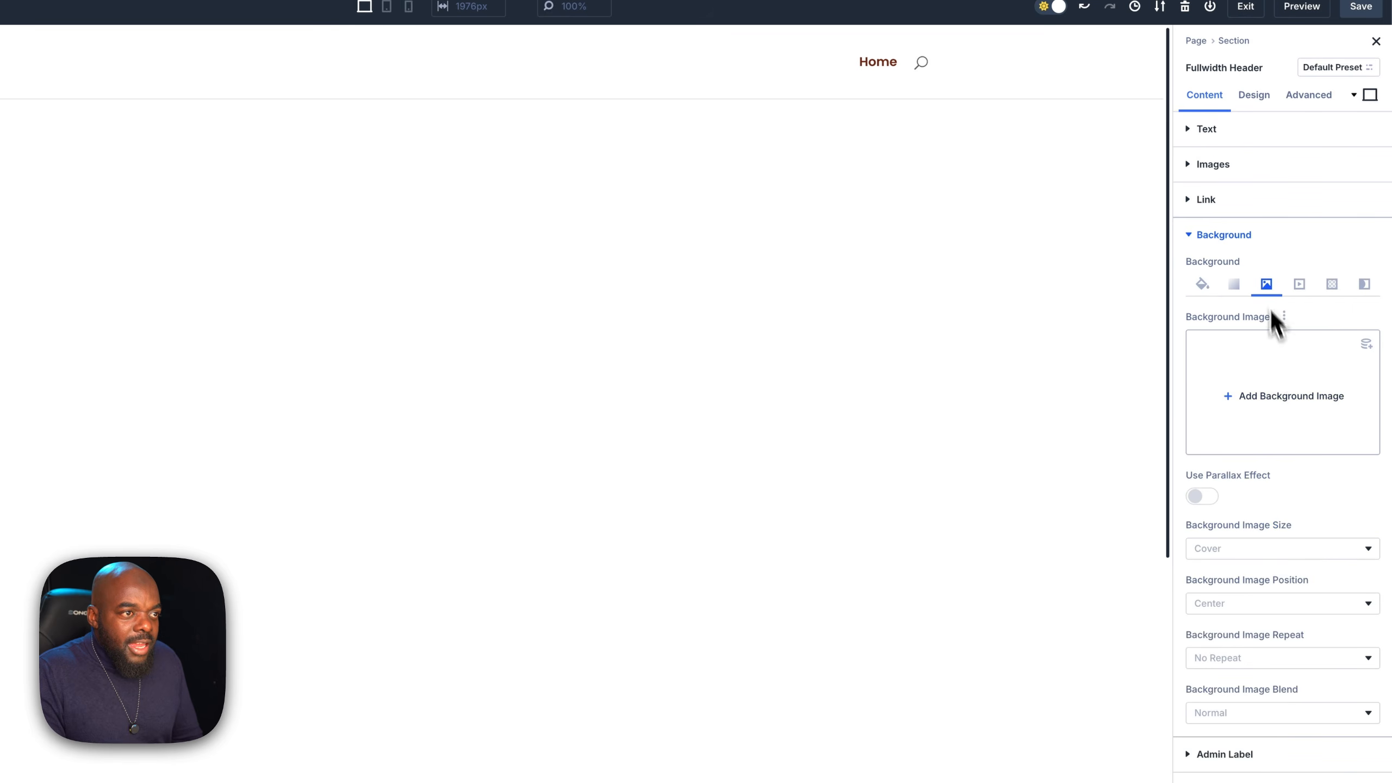
pyautogui.click(1274, 396)
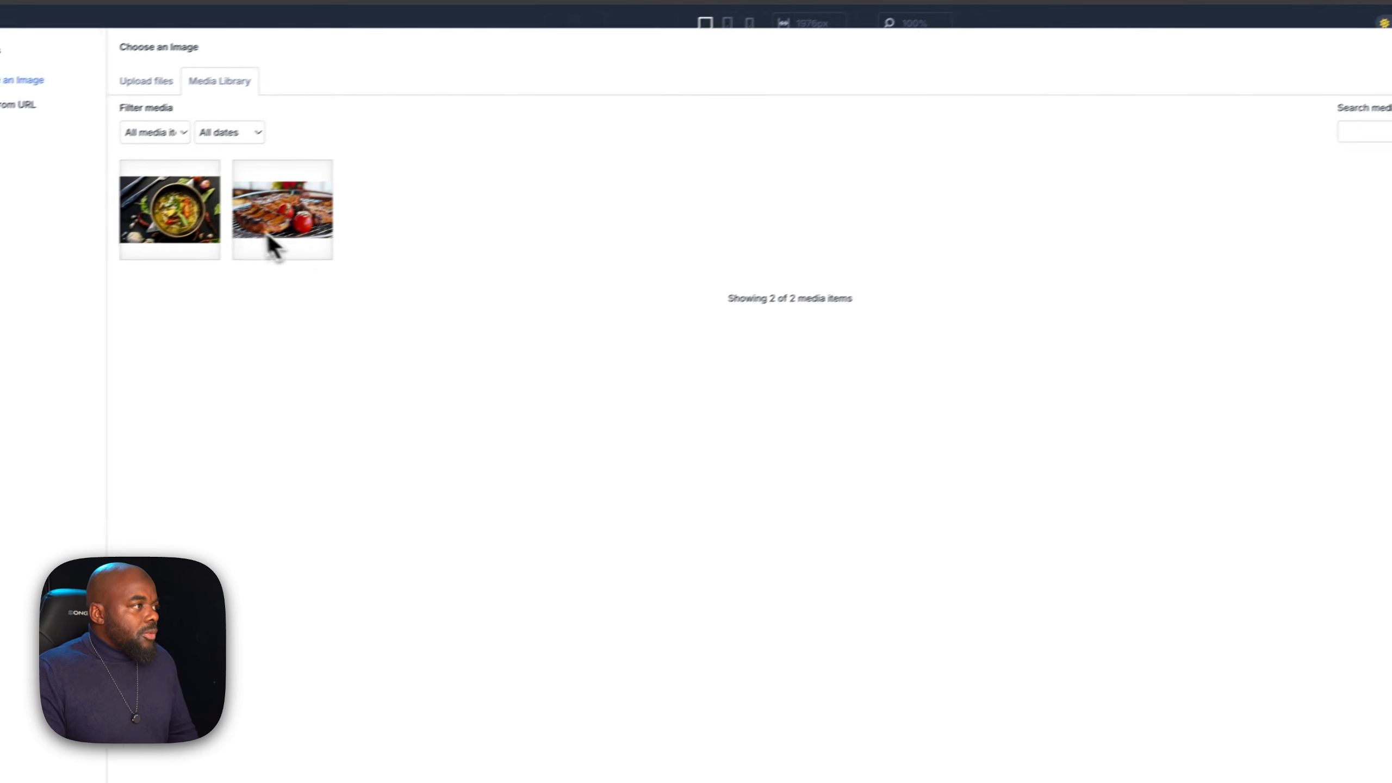
pyautogui.click(193, 225)
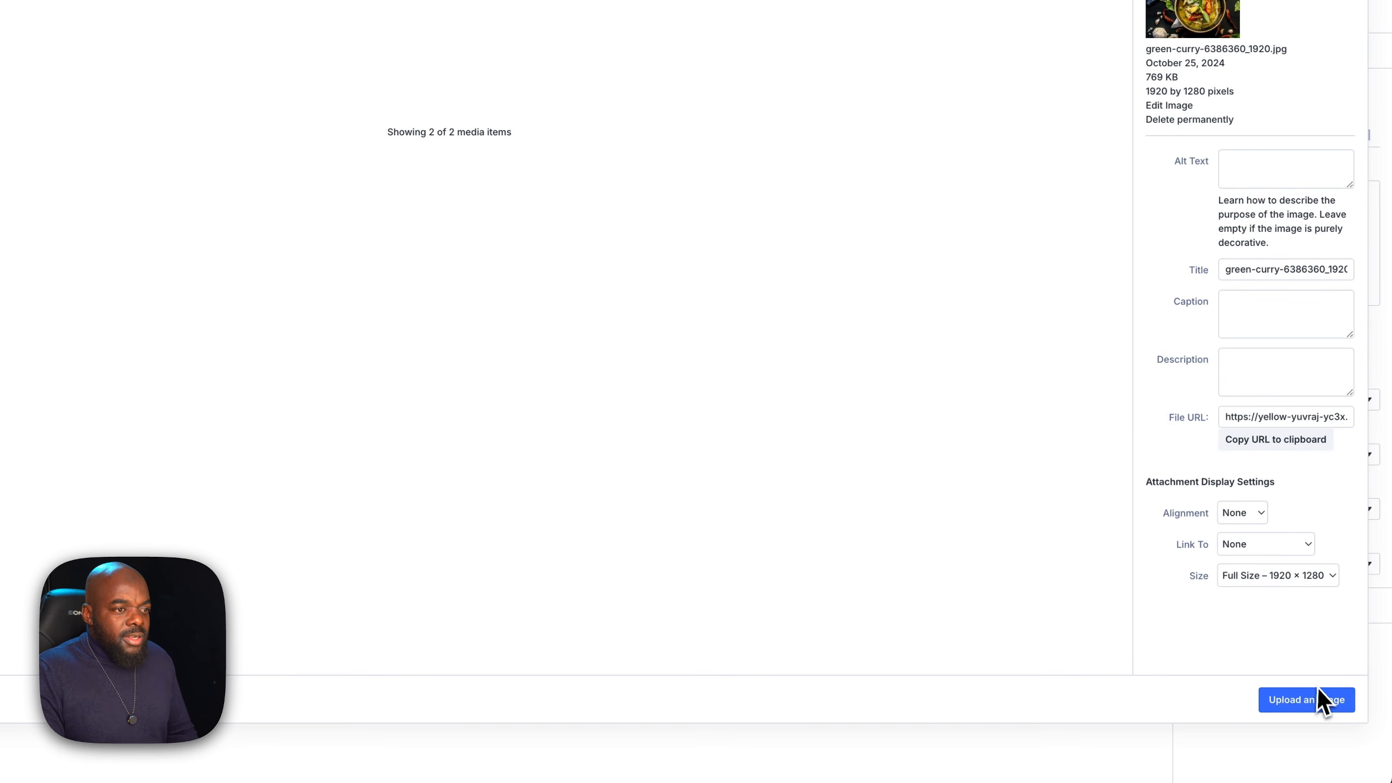
pyautogui.click(1318, 700)
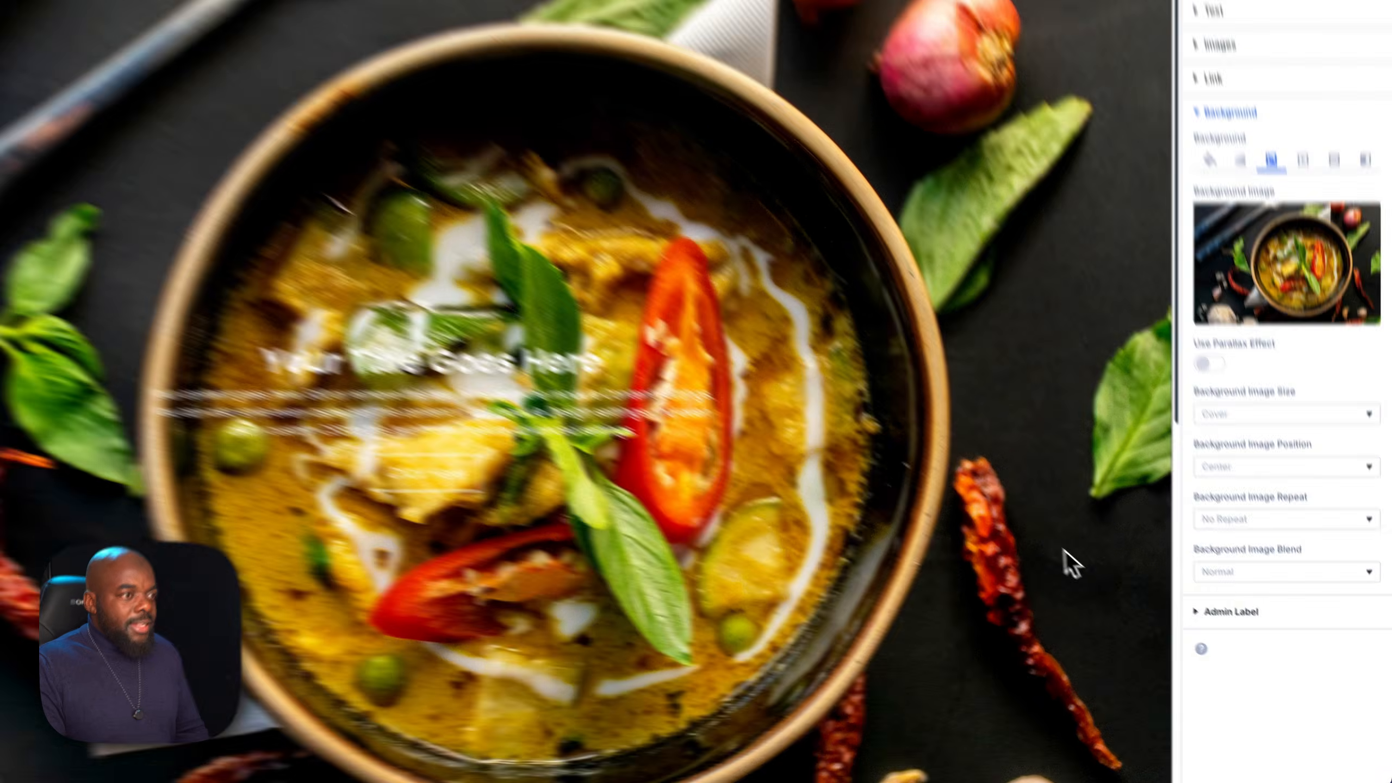
pyautogui.scroll(-5, 1108, 590)
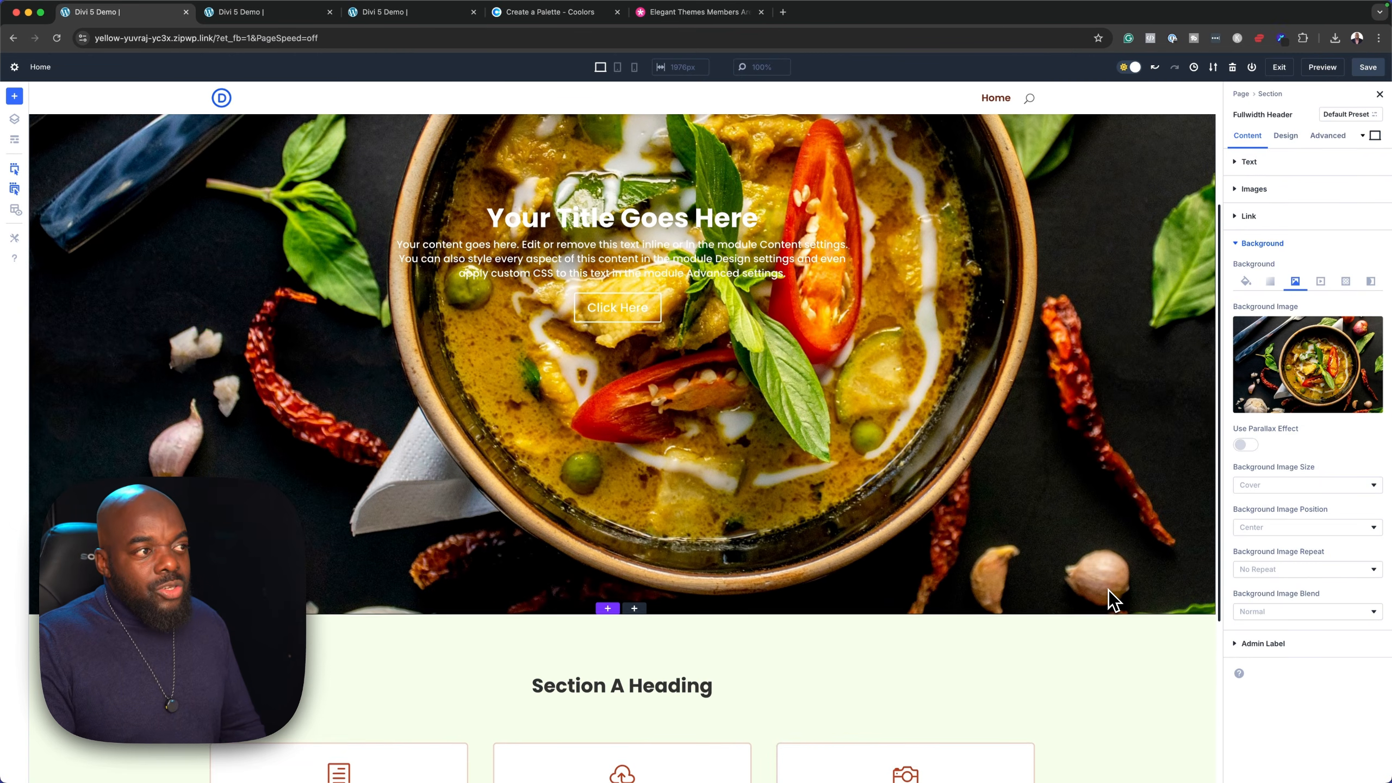
pyautogui.scroll(1, 1108, 597)
pyautogui.scroll(4, 1108, 590)
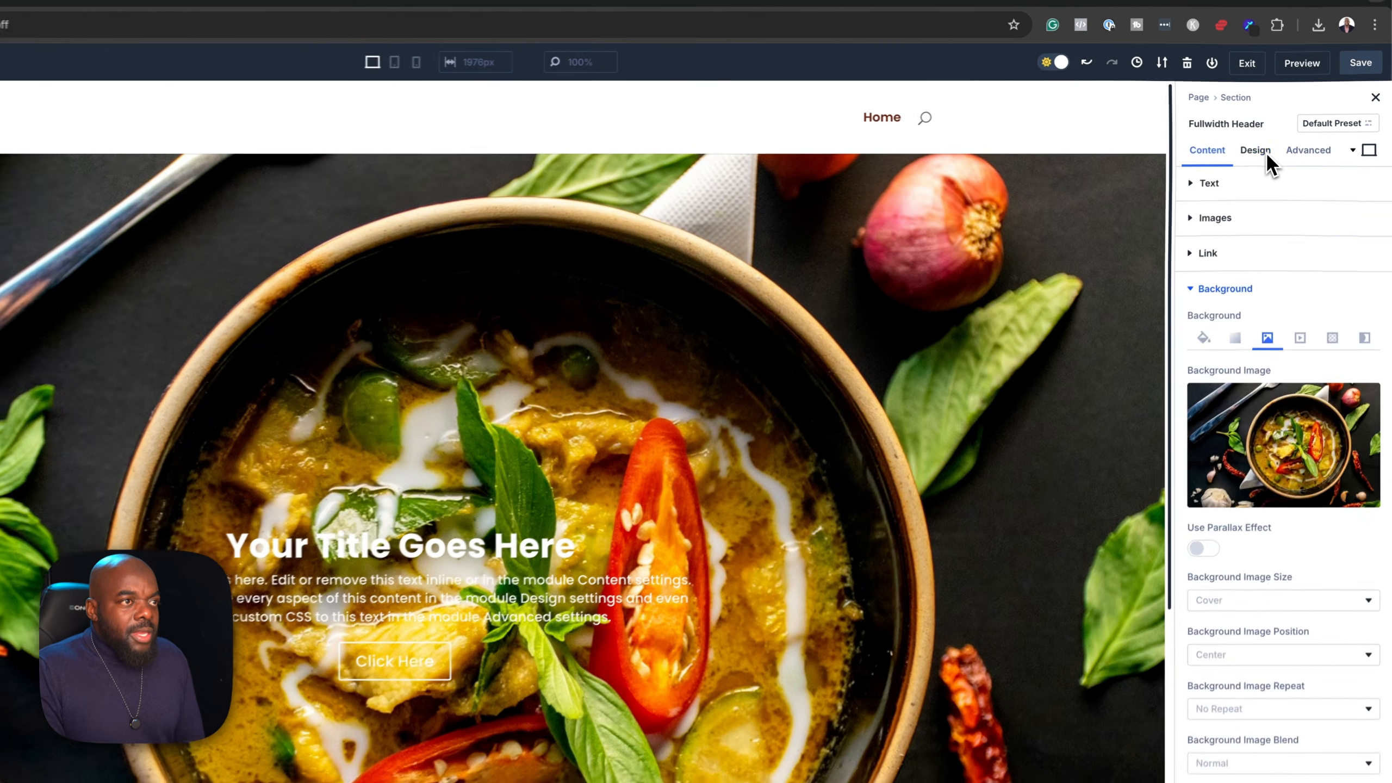
# Left-align the hero's title and text in the header's layout settings
pyautogui.click(1294, 137)
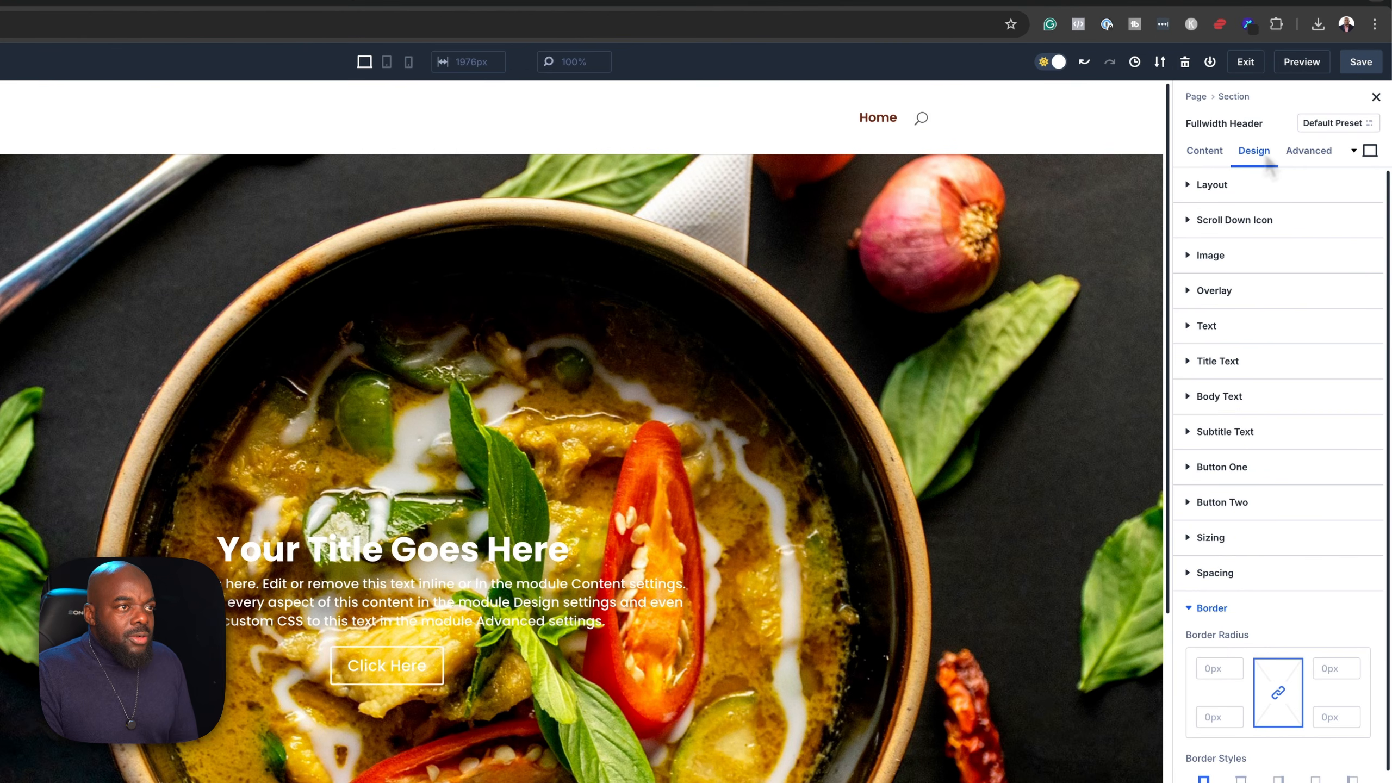
pyautogui.click(1212, 184)
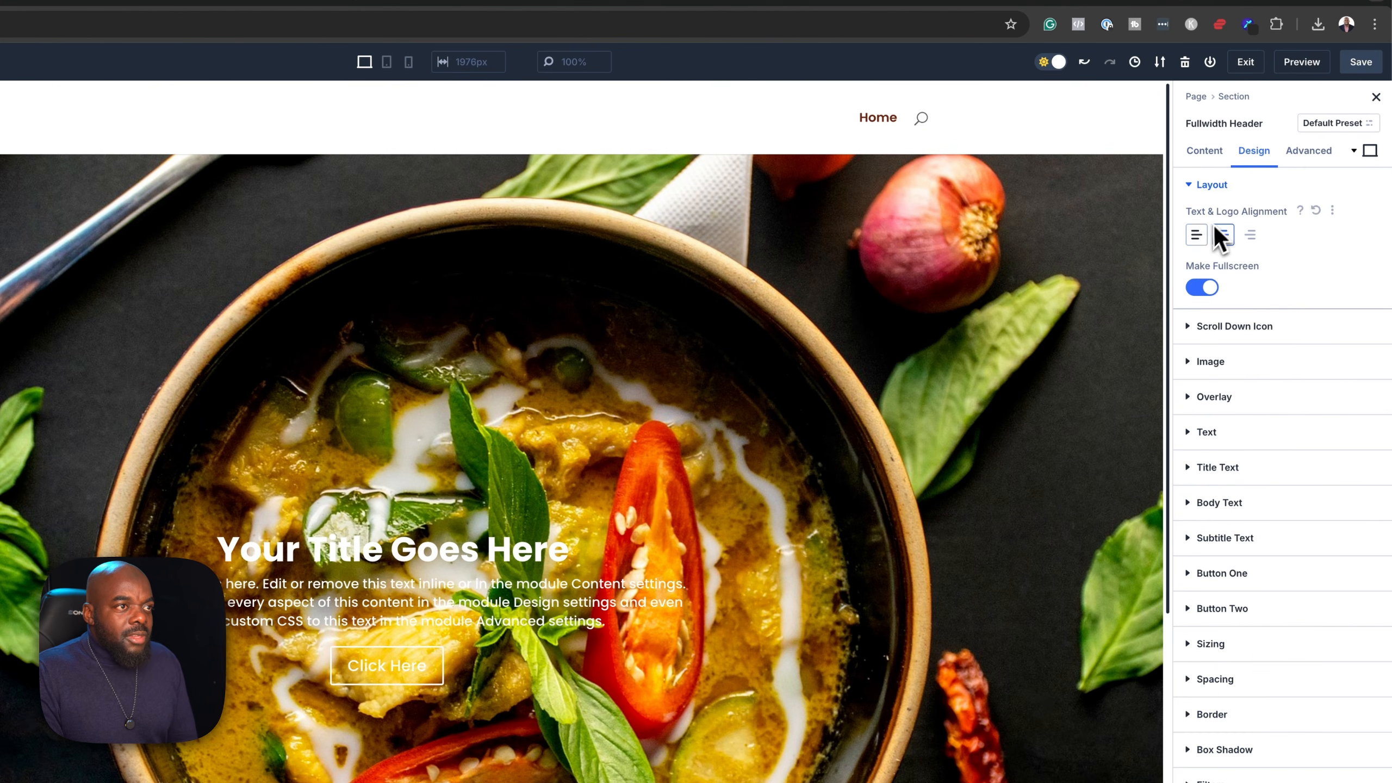
pyautogui.click(1202, 240)
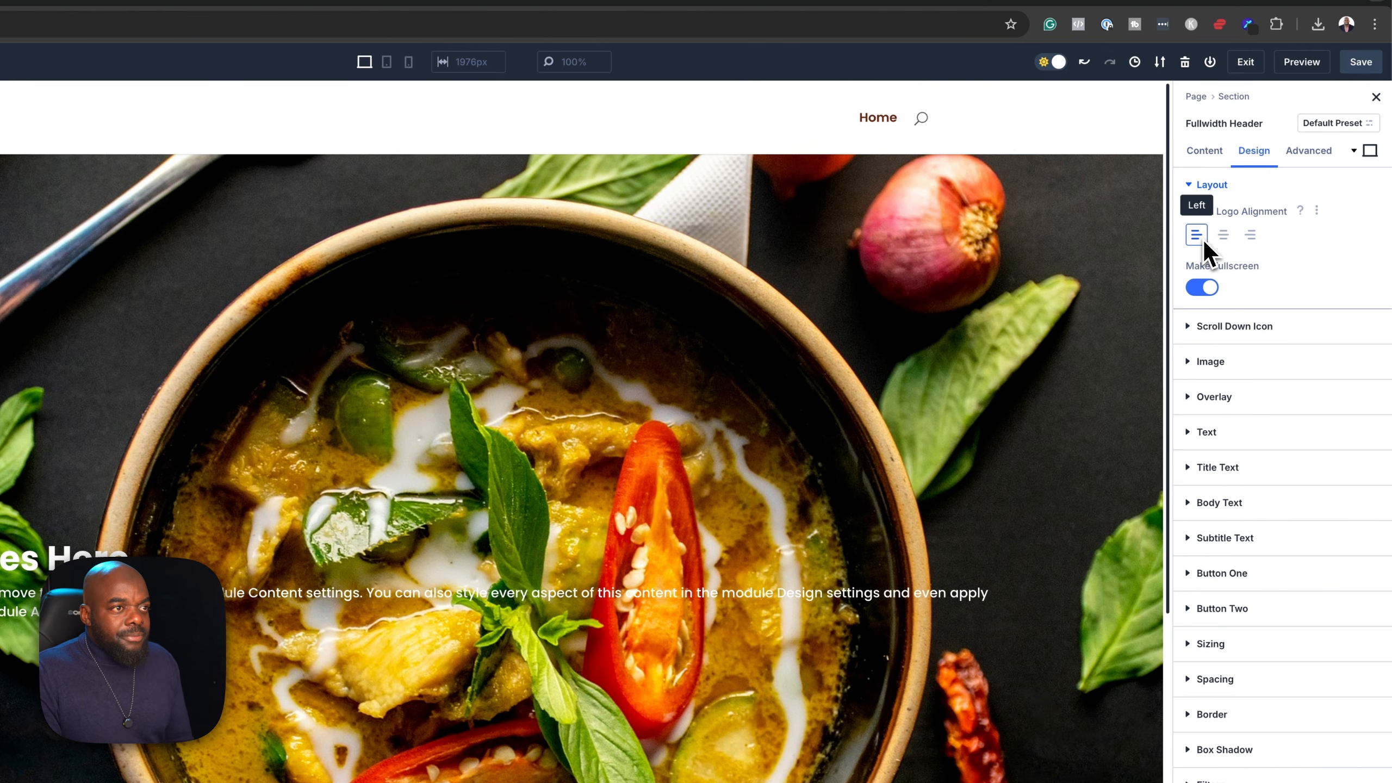
# Add a black background overlay of rgba(0,0,0,0.75) over the curry photo
pyautogui.click(1257, 399)
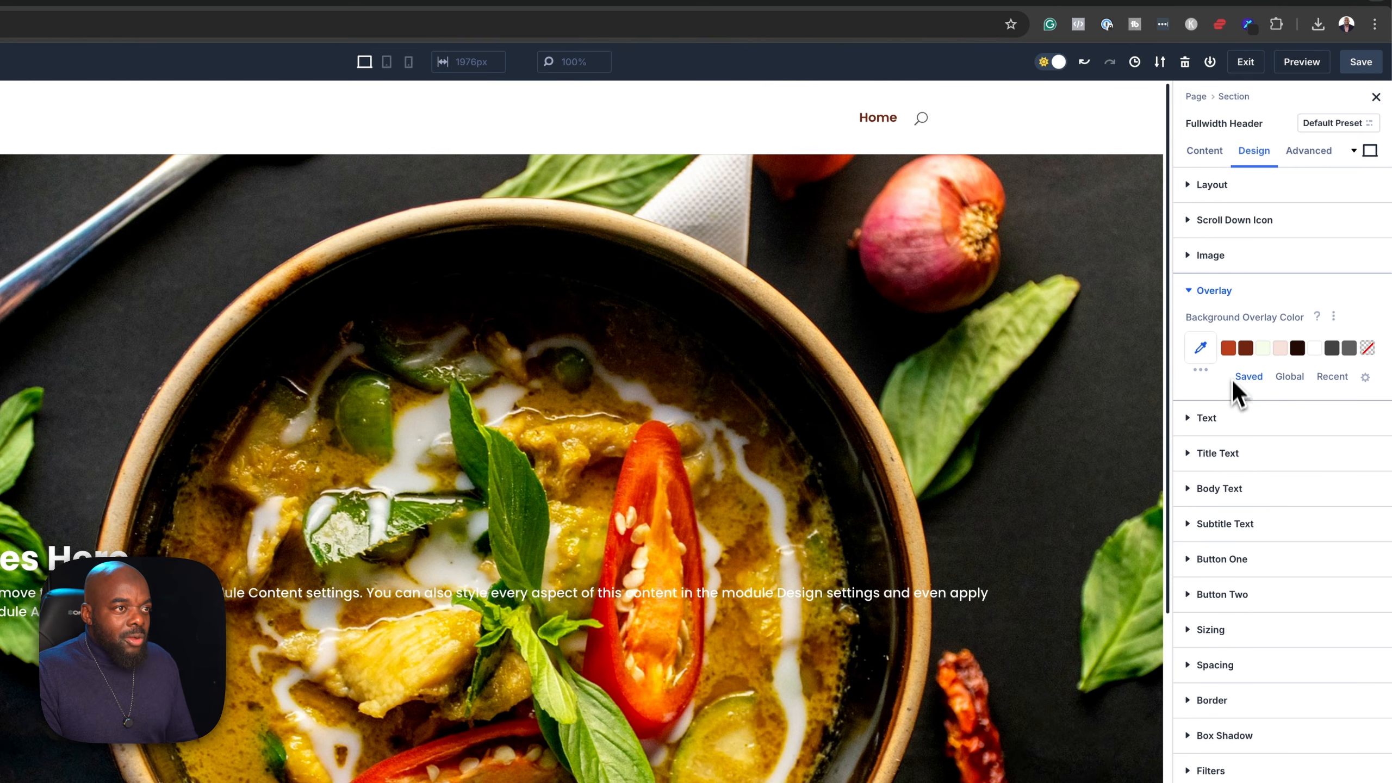
pyautogui.click(1229, 348)
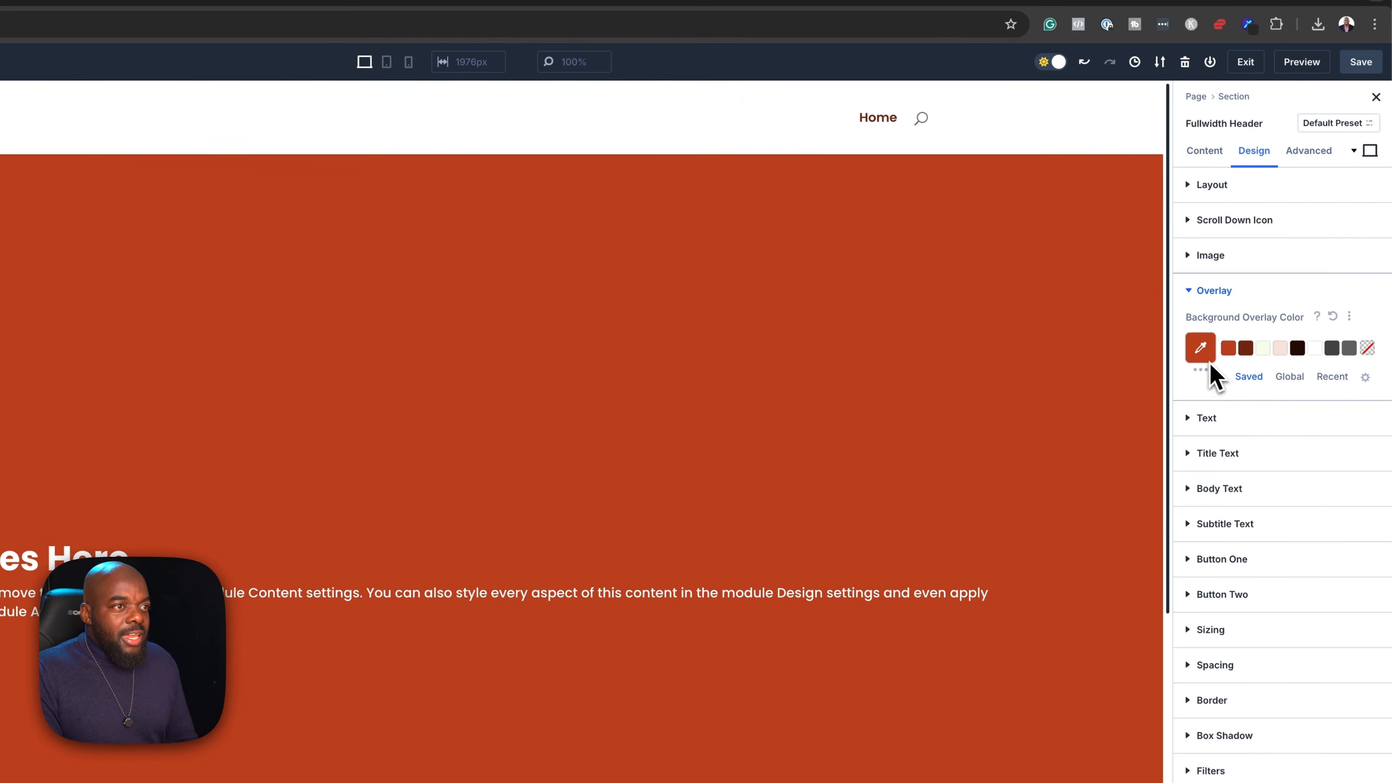
pyautogui.click(1205, 355)
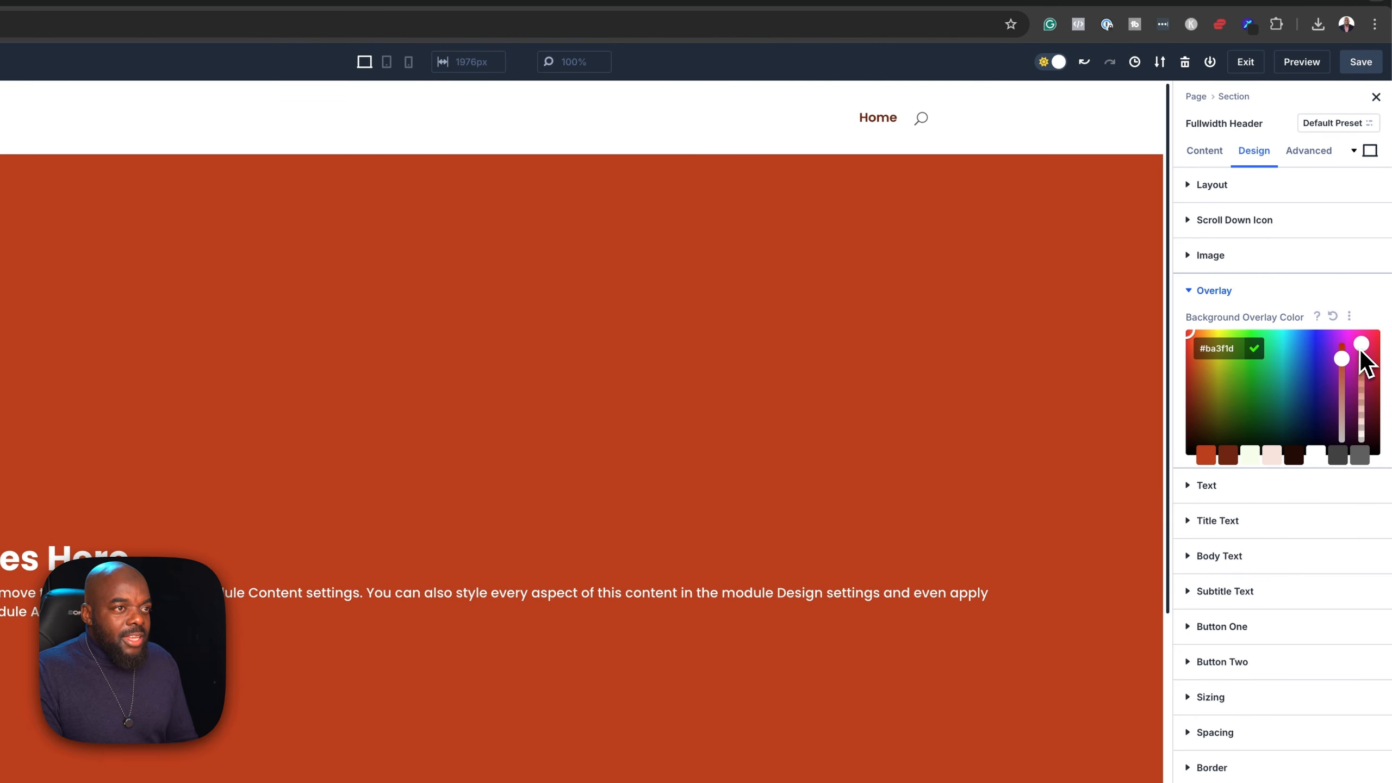
pyautogui.moveTo(1363, 353); pyautogui.dragTo(1364, 369)
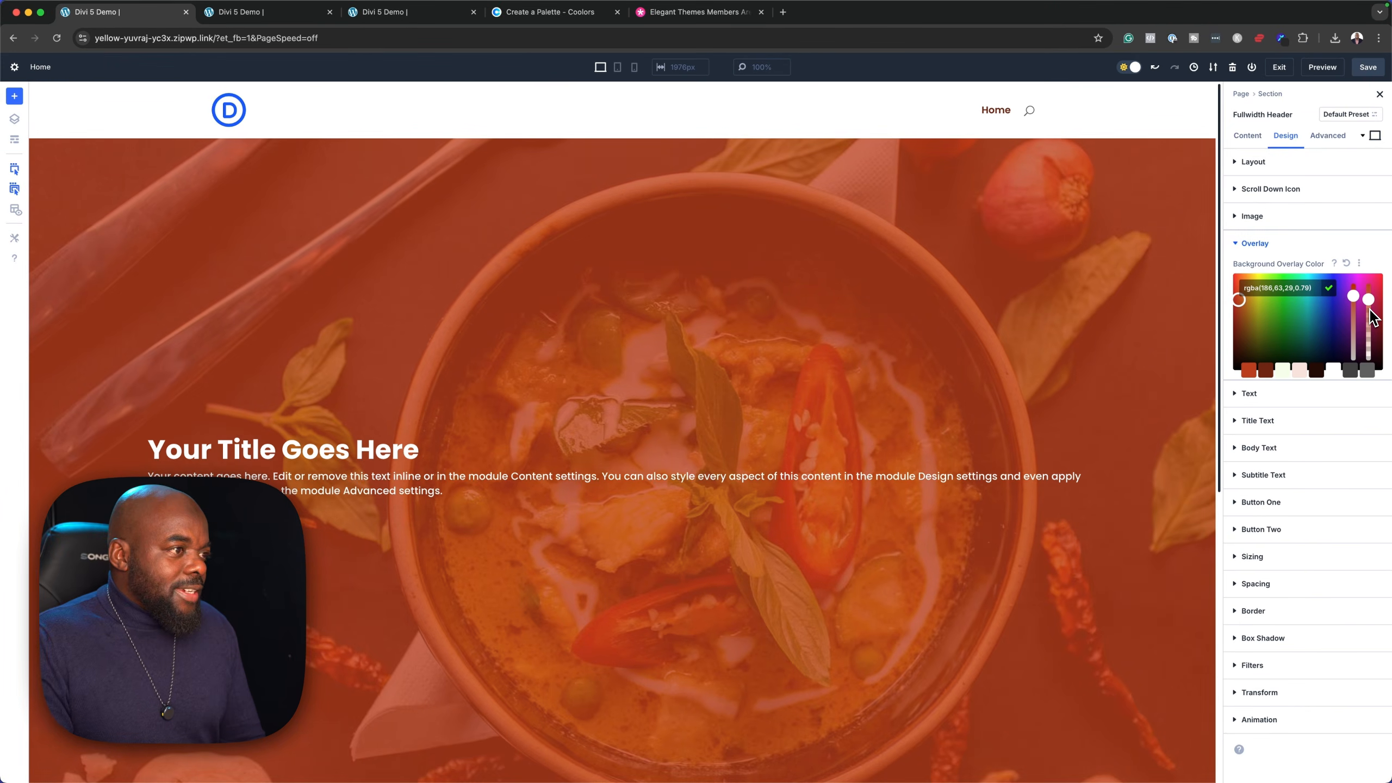
pyautogui.moveTo(1364, 375); pyautogui.dragTo(1363, 379)
pyautogui.moveTo(1370, 311); pyautogui.dragTo(1369, 313)
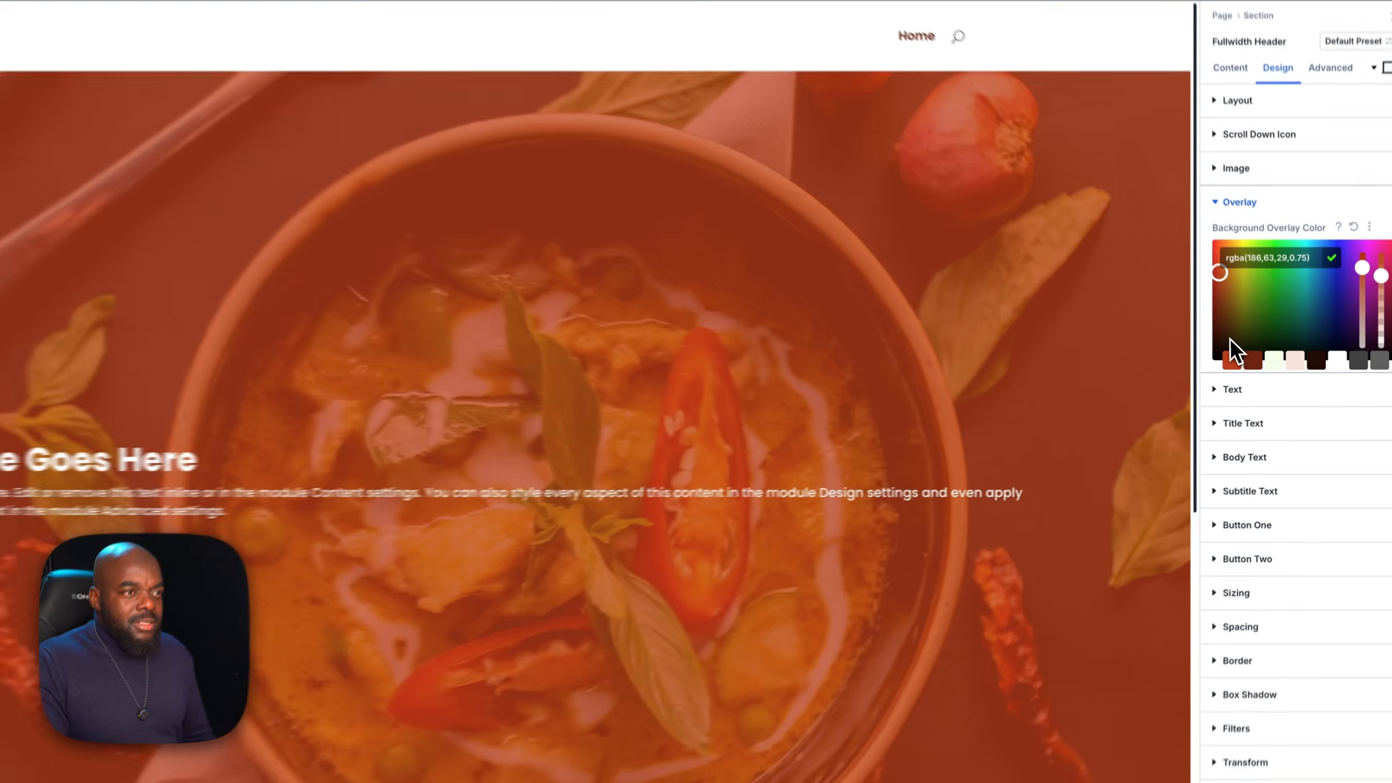
pyautogui.moveTo(1249, 353); pyautogui.dragTo(1213, 355)
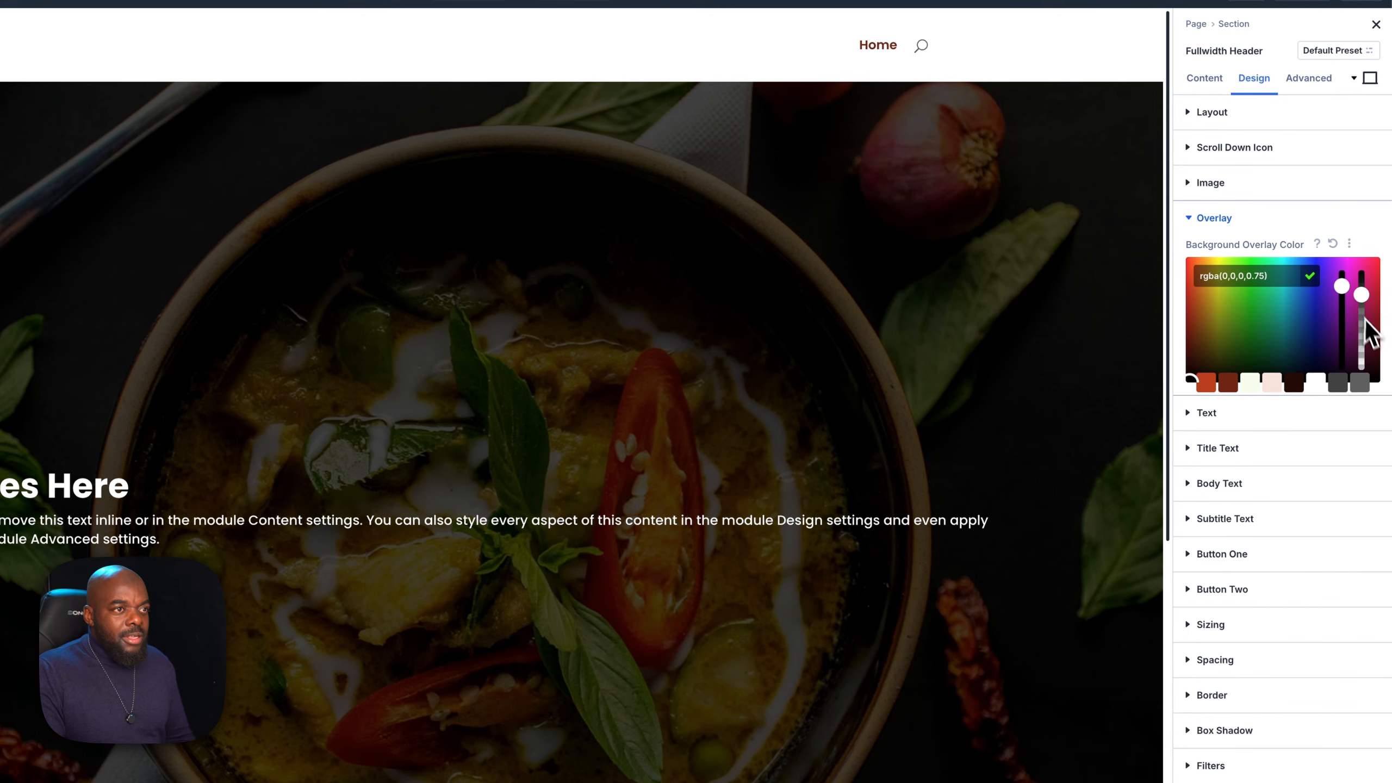
pyautogui.moveTo(1374, 283)
pyautogui.mouseDown()
pyautogui.moveTo(1375, 271)
pyautogui.moveTo(1362, 308)
pyautogui.mouseUp()
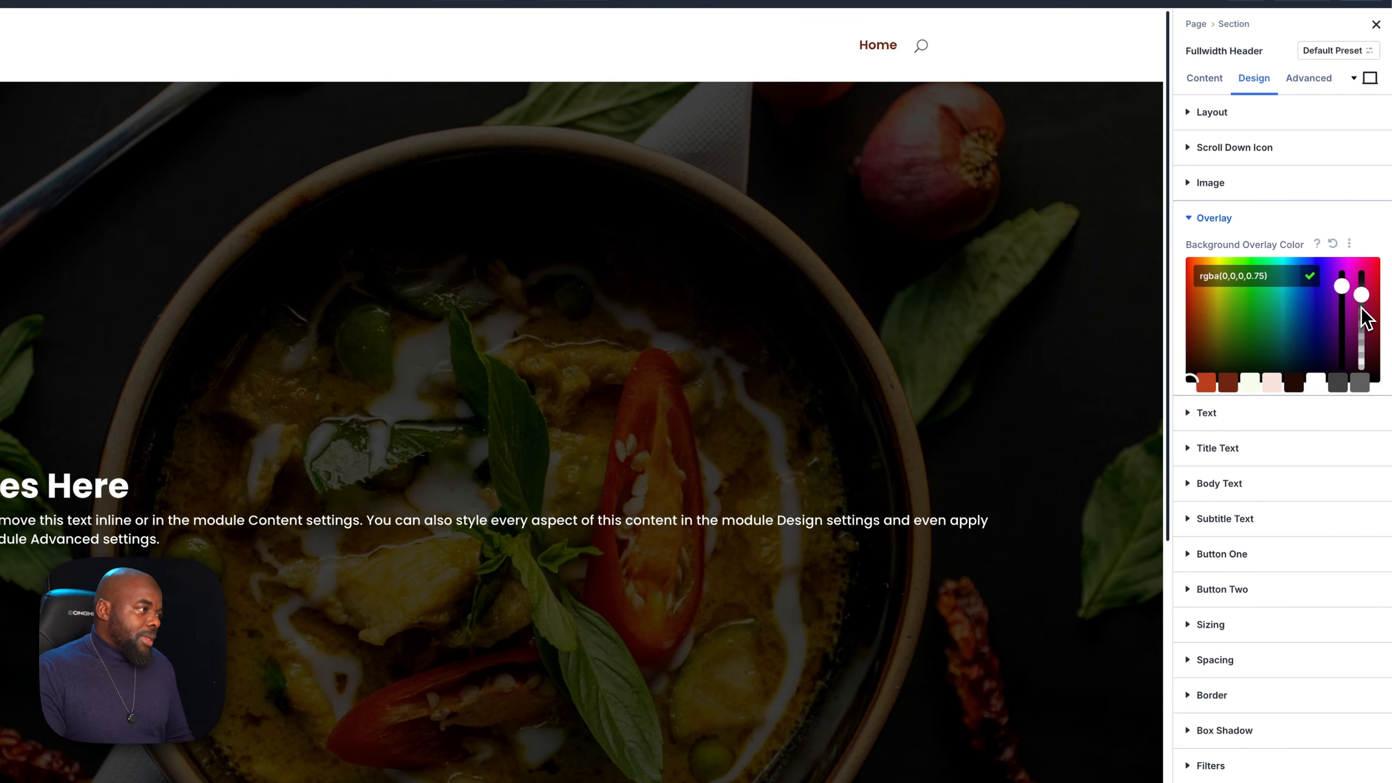
pyautogui.scroll(-5, 910, 464)
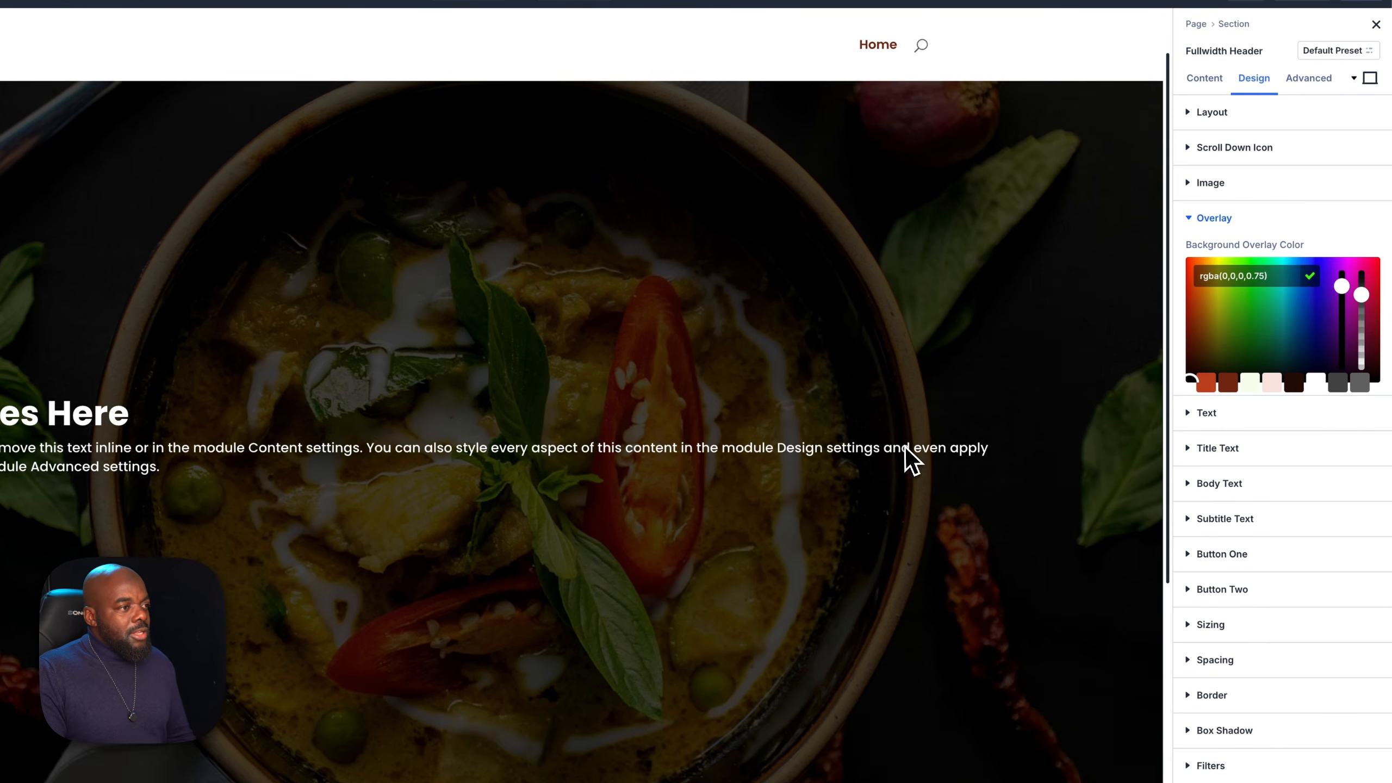
pyautogui.scroll(-3, 909, 453)
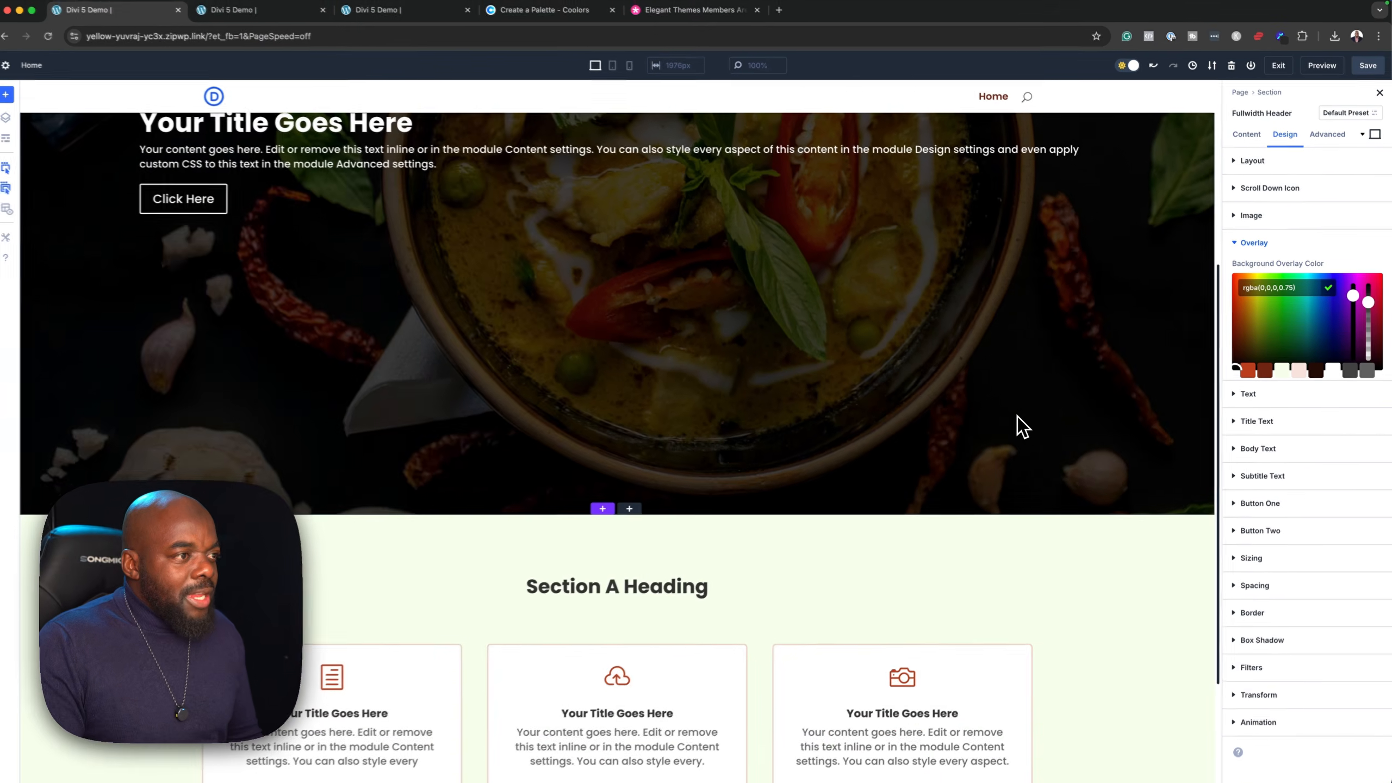
pyautogui.scroll(8, 915, 454)
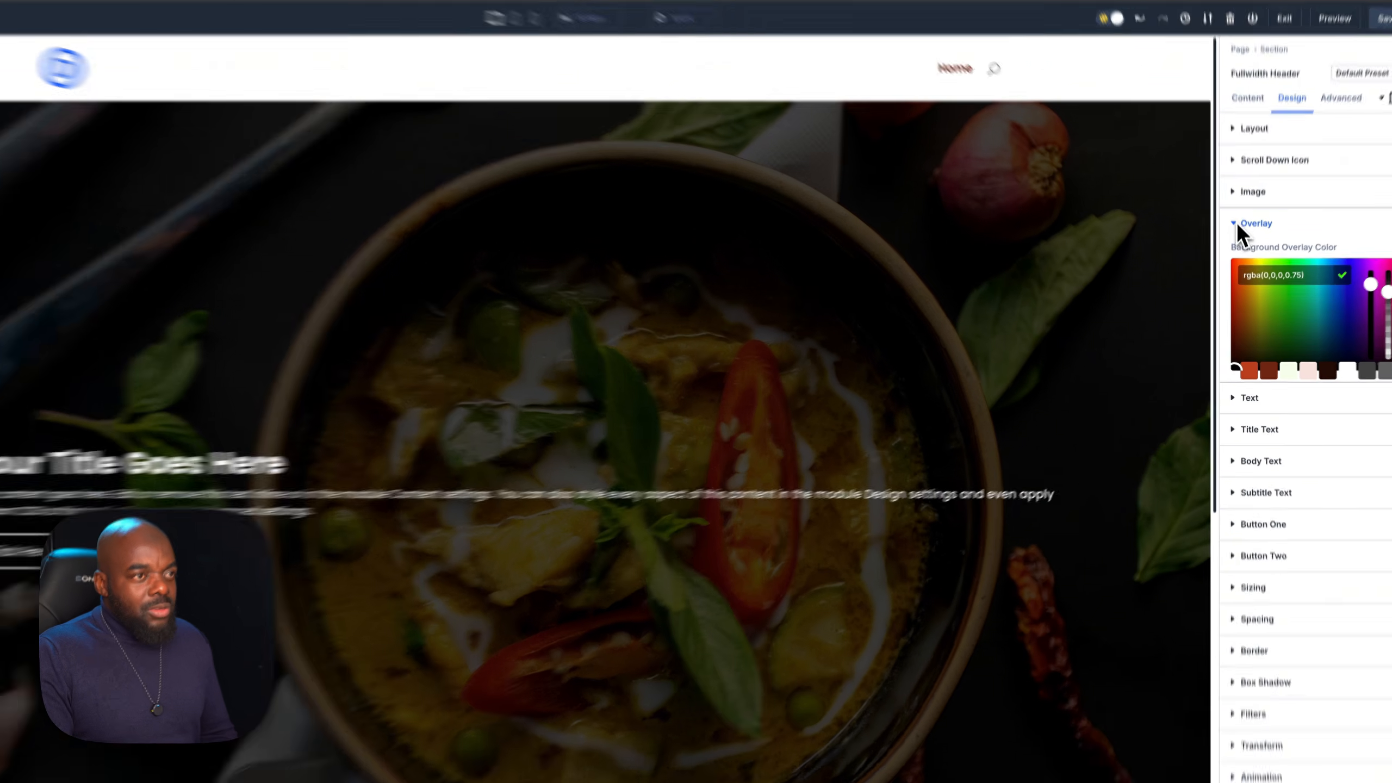
pyautogui.click(1238, 243)
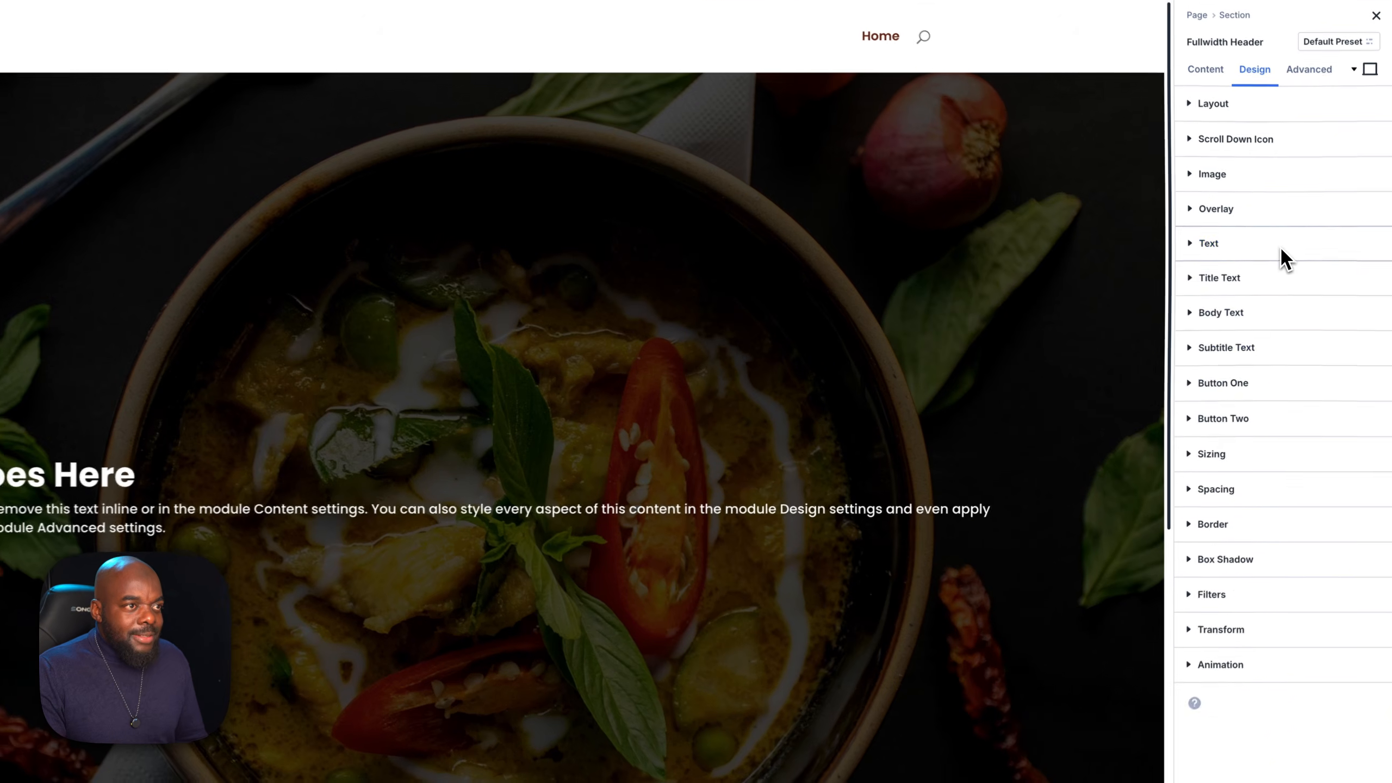
# Reduce the Fullwidth Header's content width under Sizing to 44%
pyautogui.click(1306, 273)
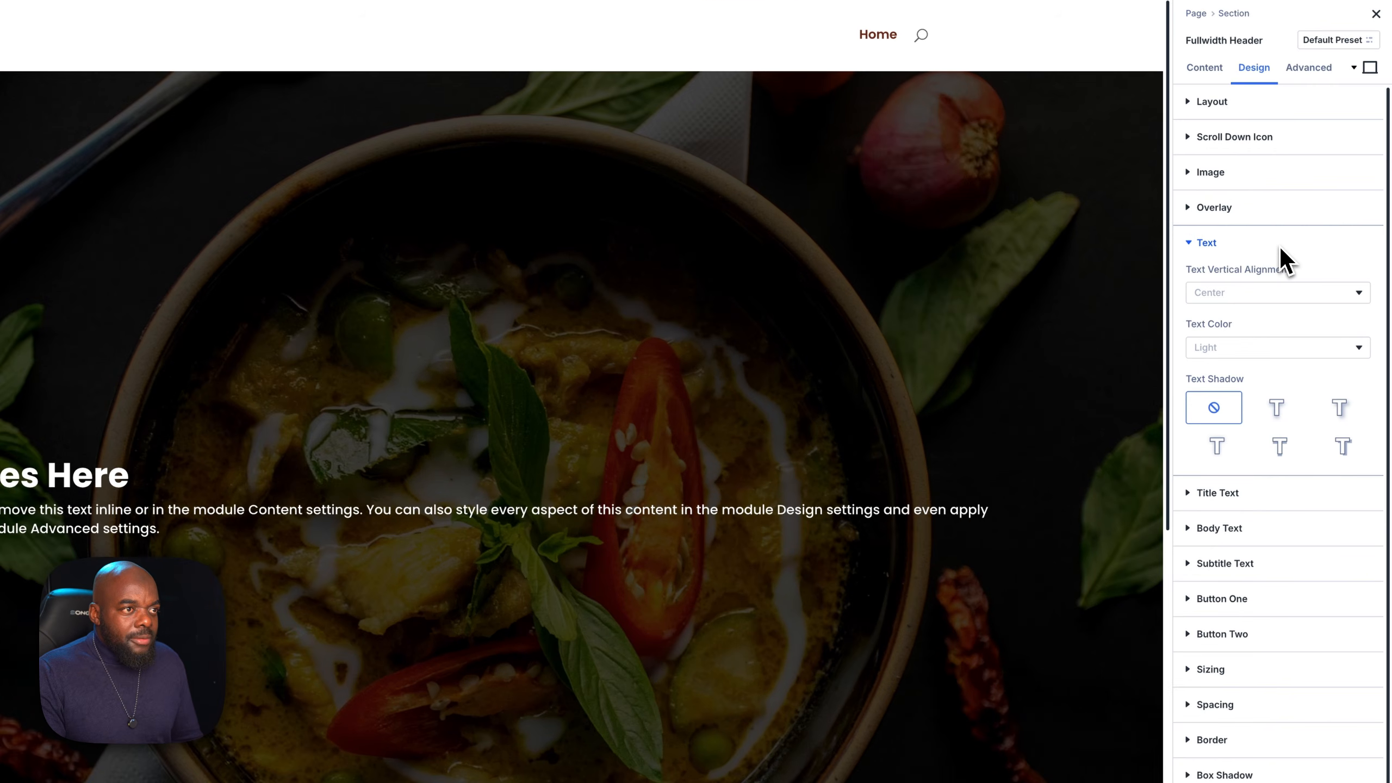
pyautogui.click(1280, 246)
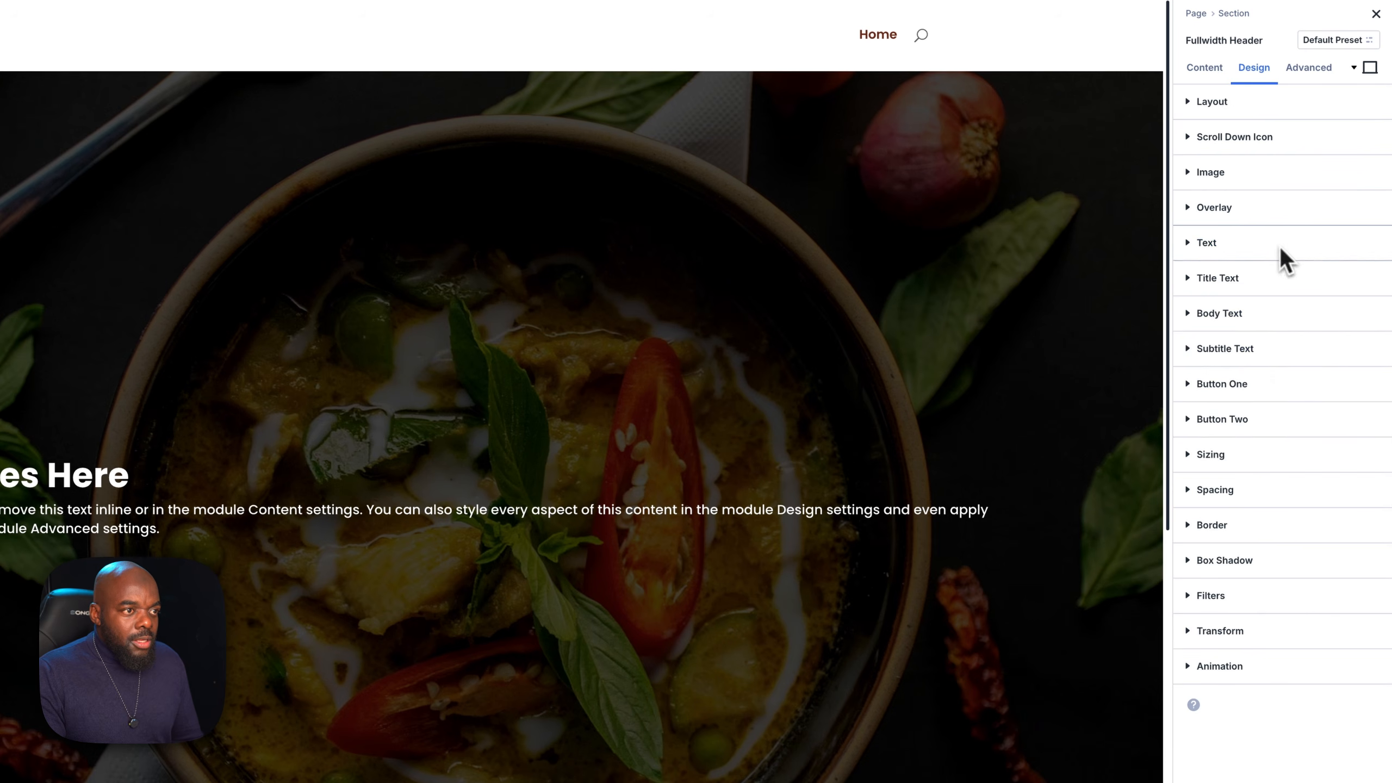
pyautogui.click(1254, 454)
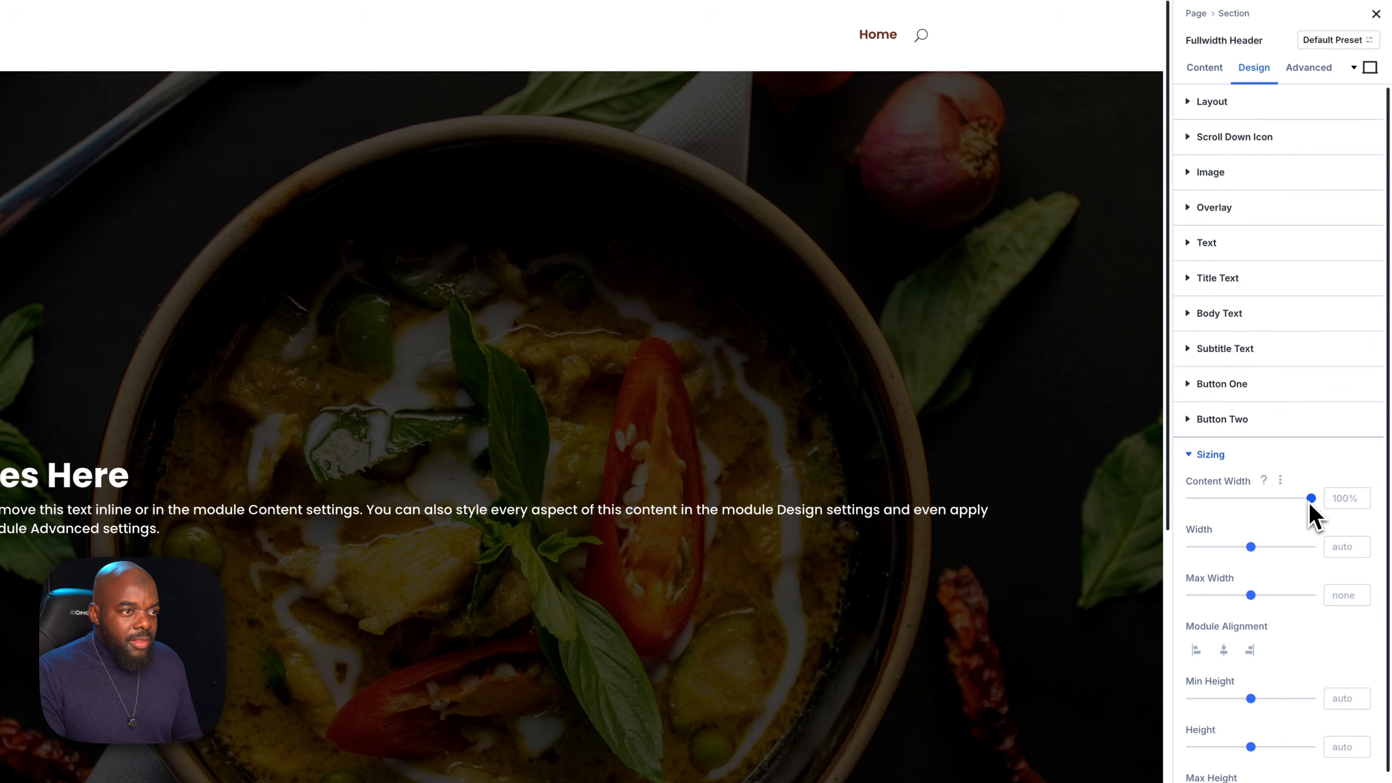
pyautogui.moveTo(1311, 501); pyautogui.dragTo(1246, 507)
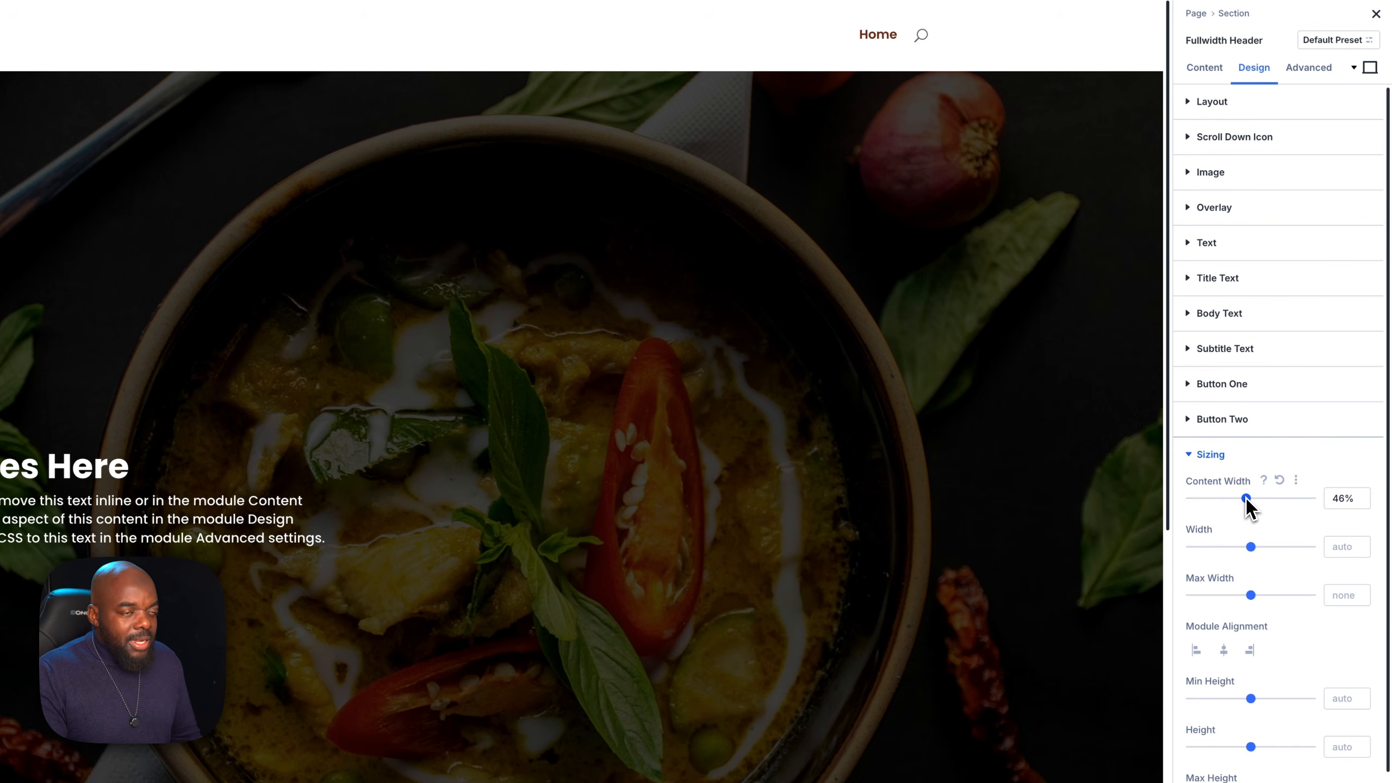
pyautogui.moveTo(1247, 497); pyautogui.dragTo(1243, 498)
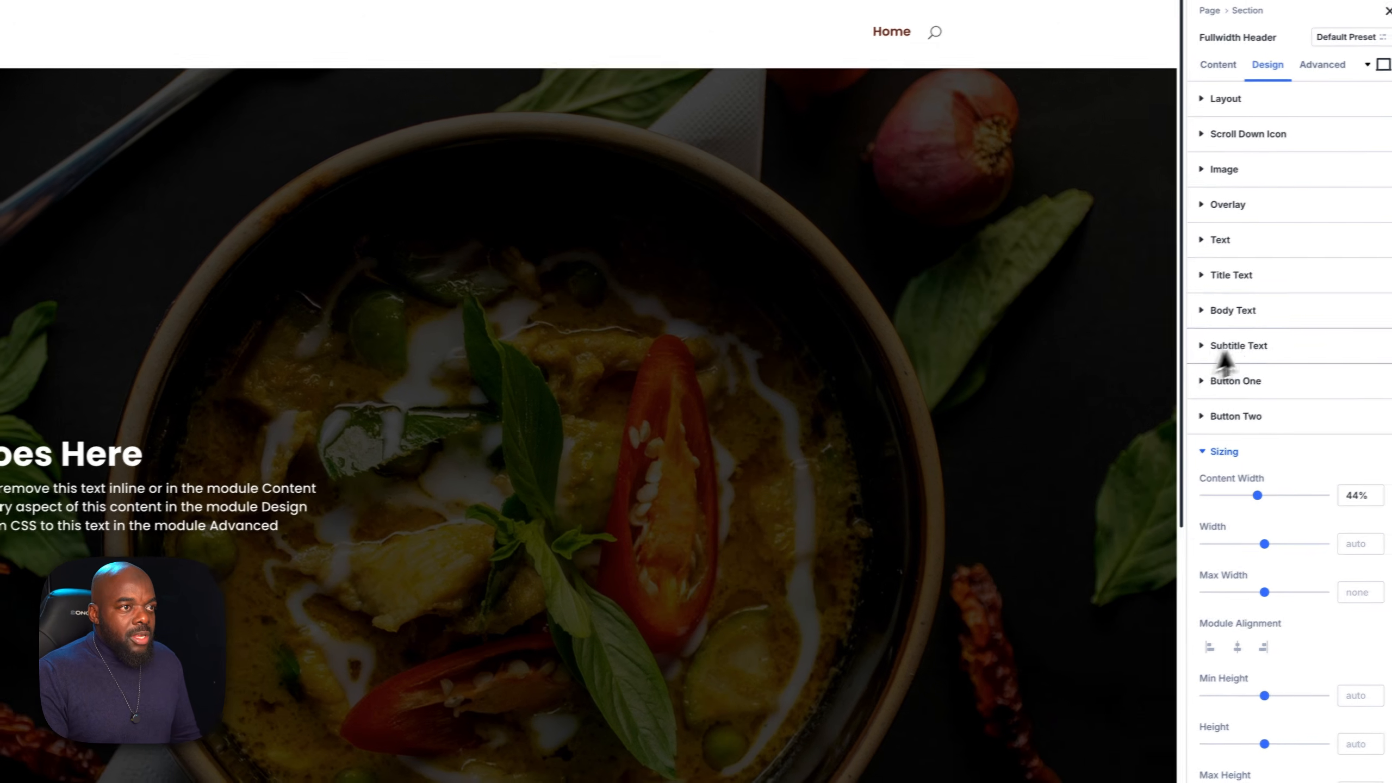
# Set the hero title text size to about 92px so 'Your Title Goes Here' spans two lines
pyautogui.click(1266, 281)
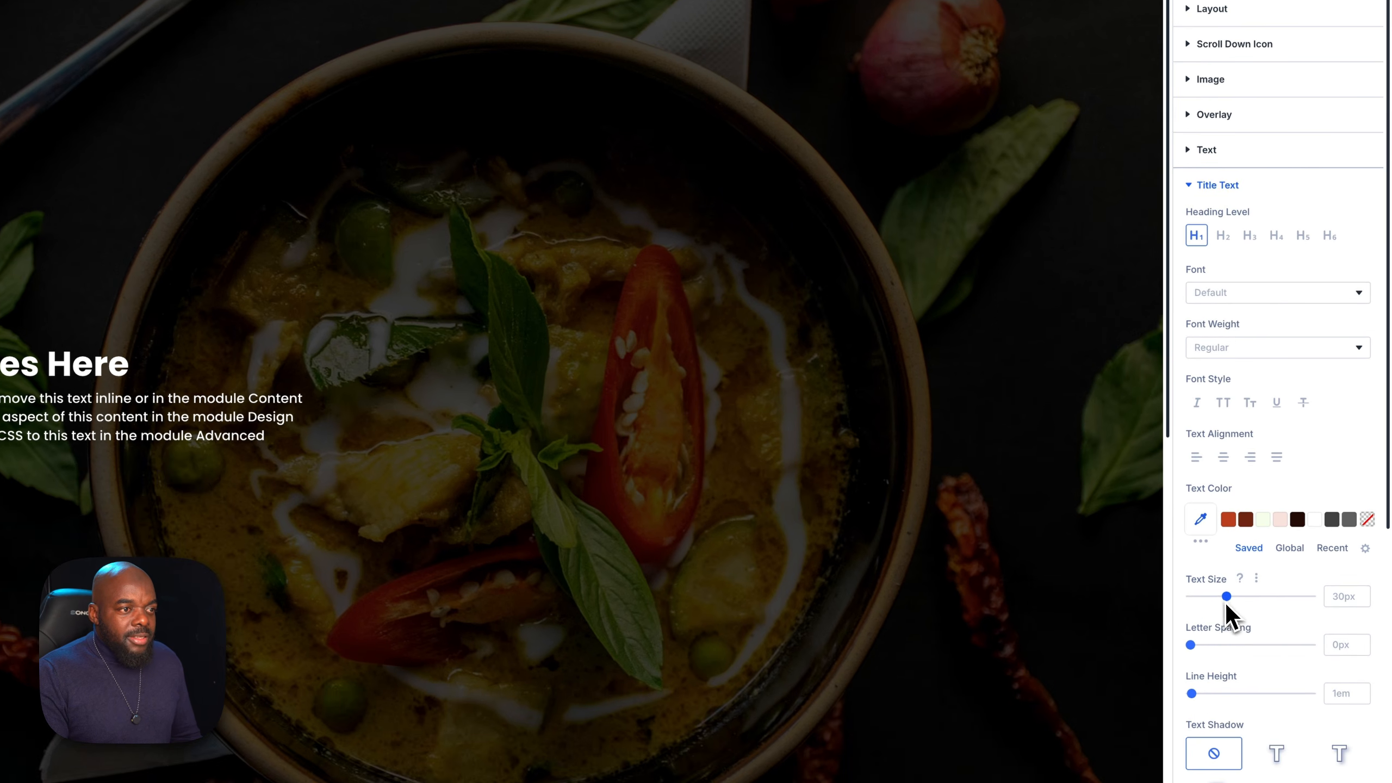
pyautogui.moveTo(1227, 598); pyautogui.dragTo(1311, 602)
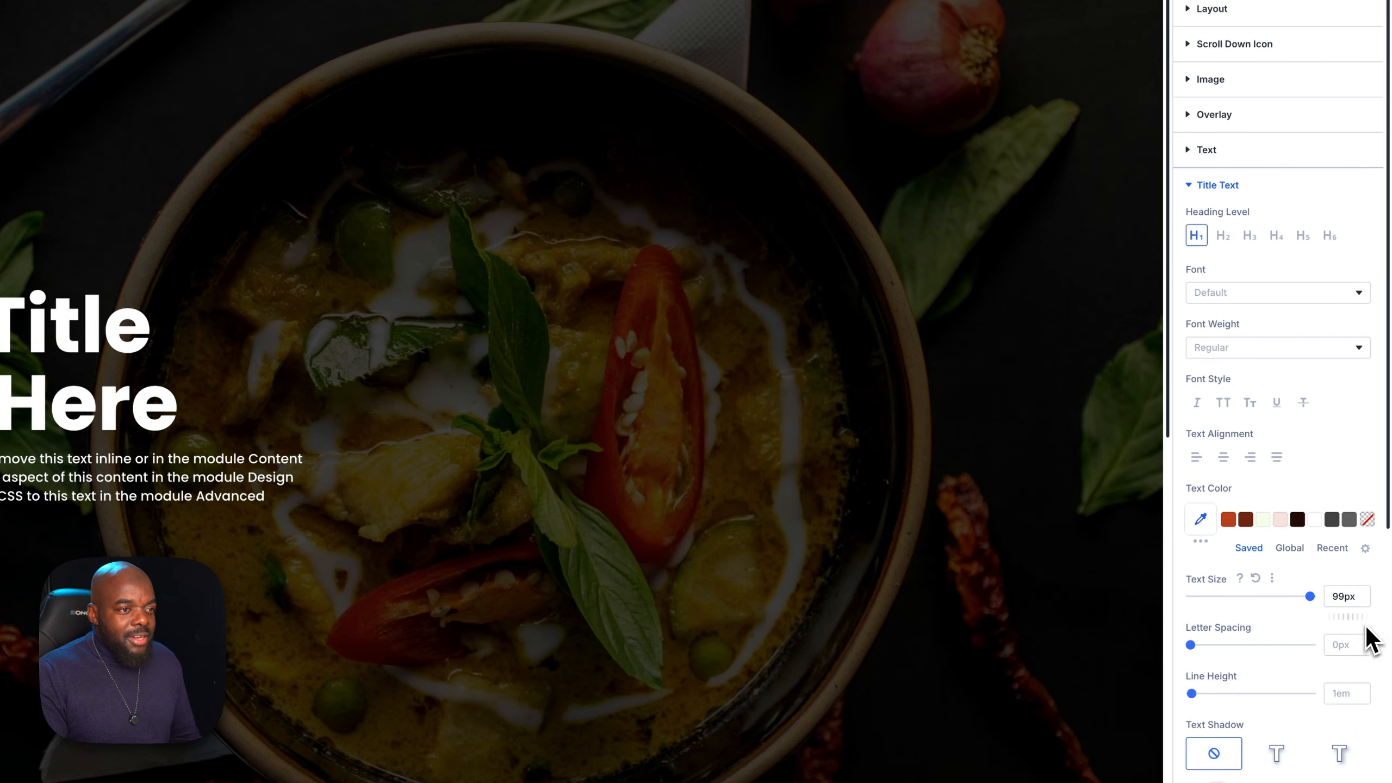
pyautogui.moveTo(1310, 598); pyautogui.dragTo(1306, 606)
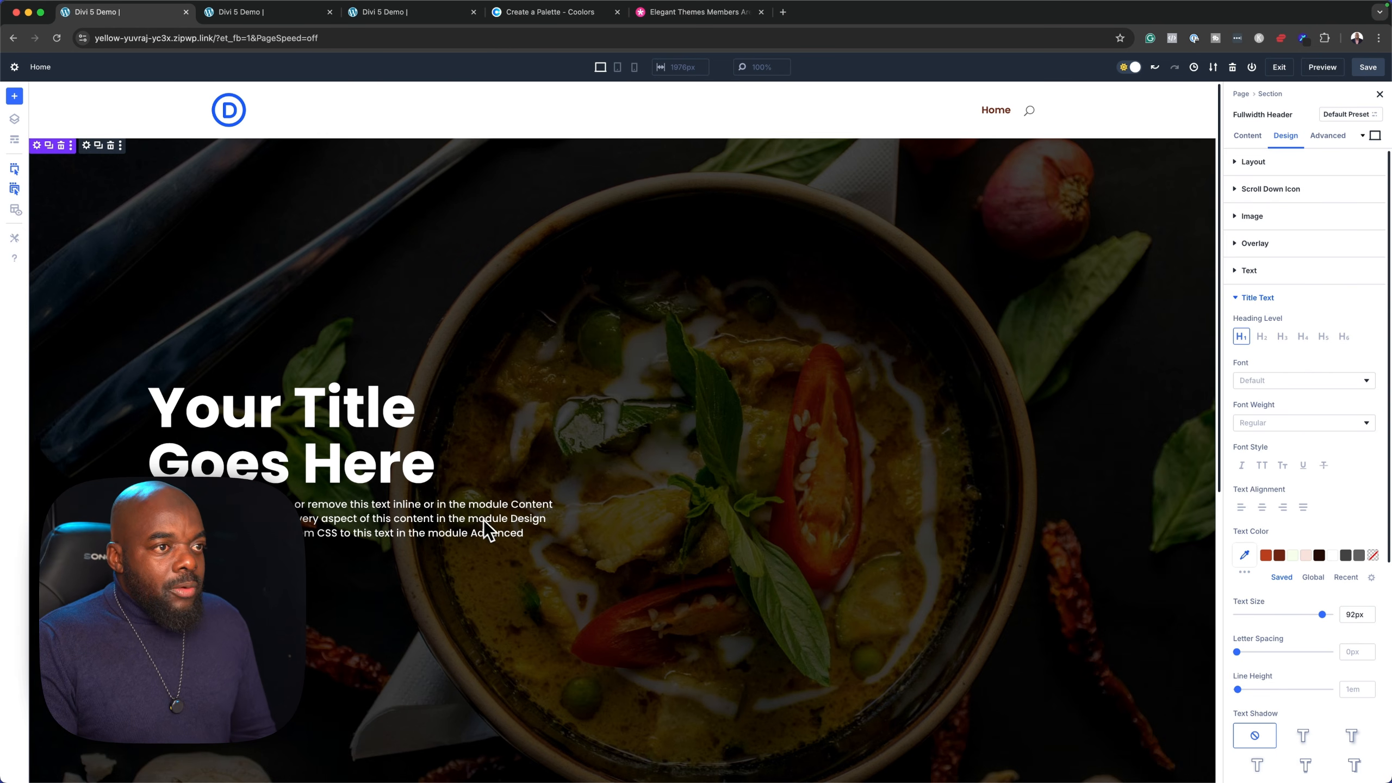
# Set the hero body text to 34px with a 1.2em line height
pyautogui.click(1239, 298)
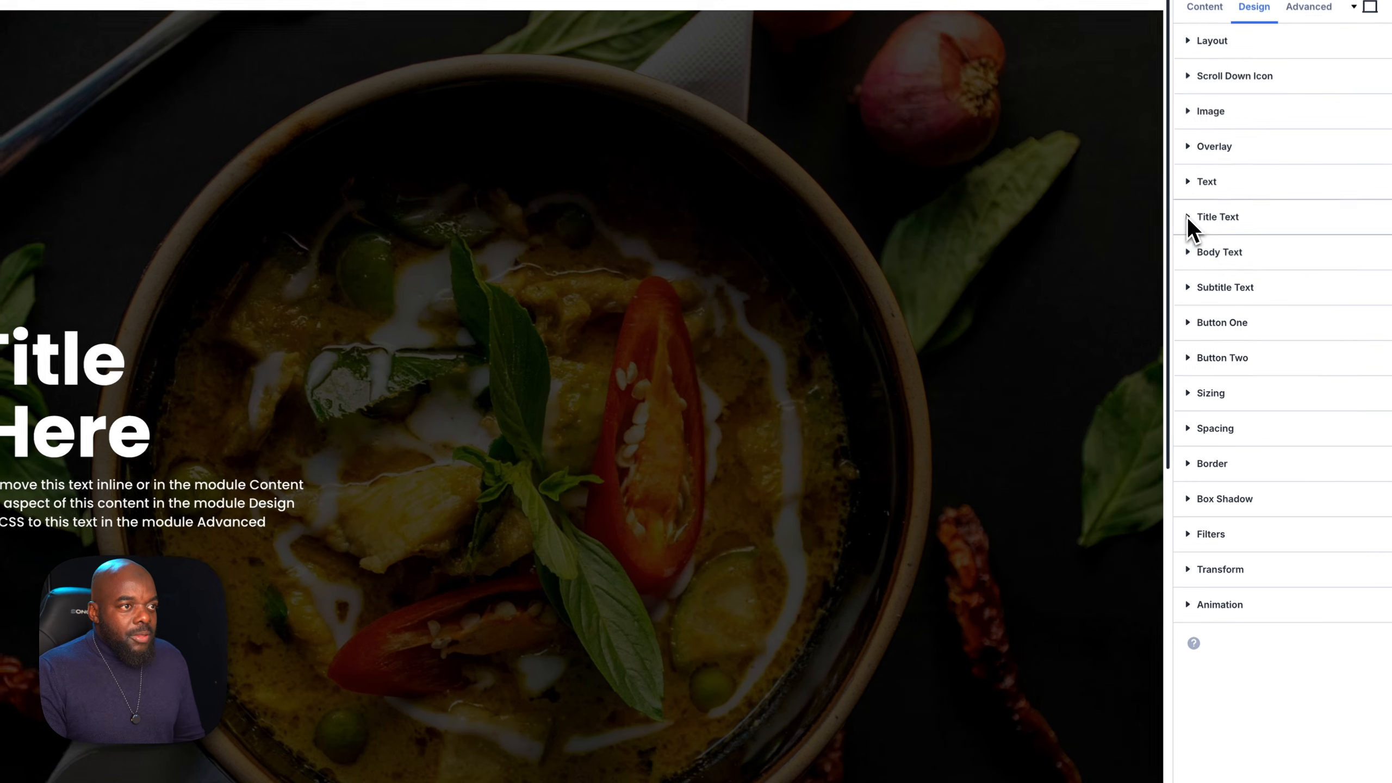
pyautogui.click(1191, 250)
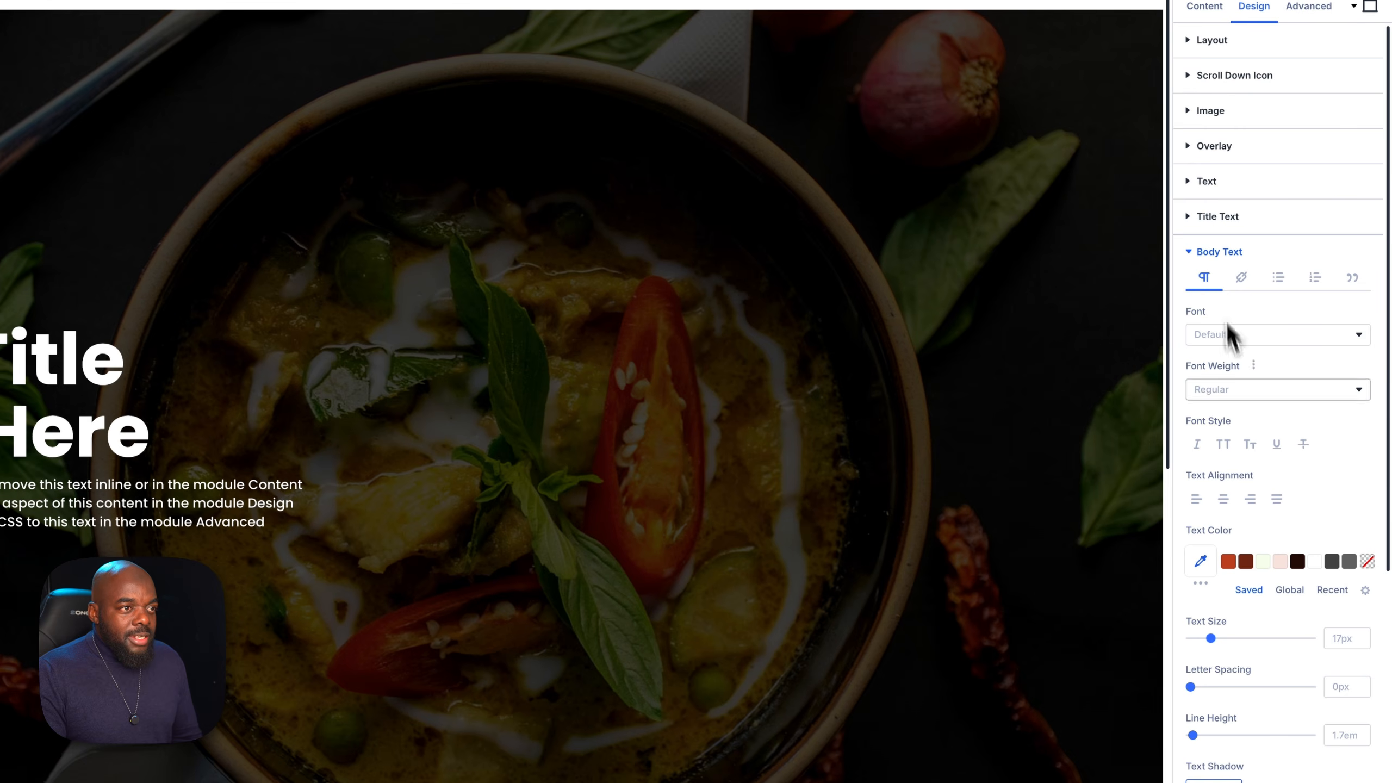
pyautogui.moveTo(1209, 642); pyautogui.dragTo(1234, 648)
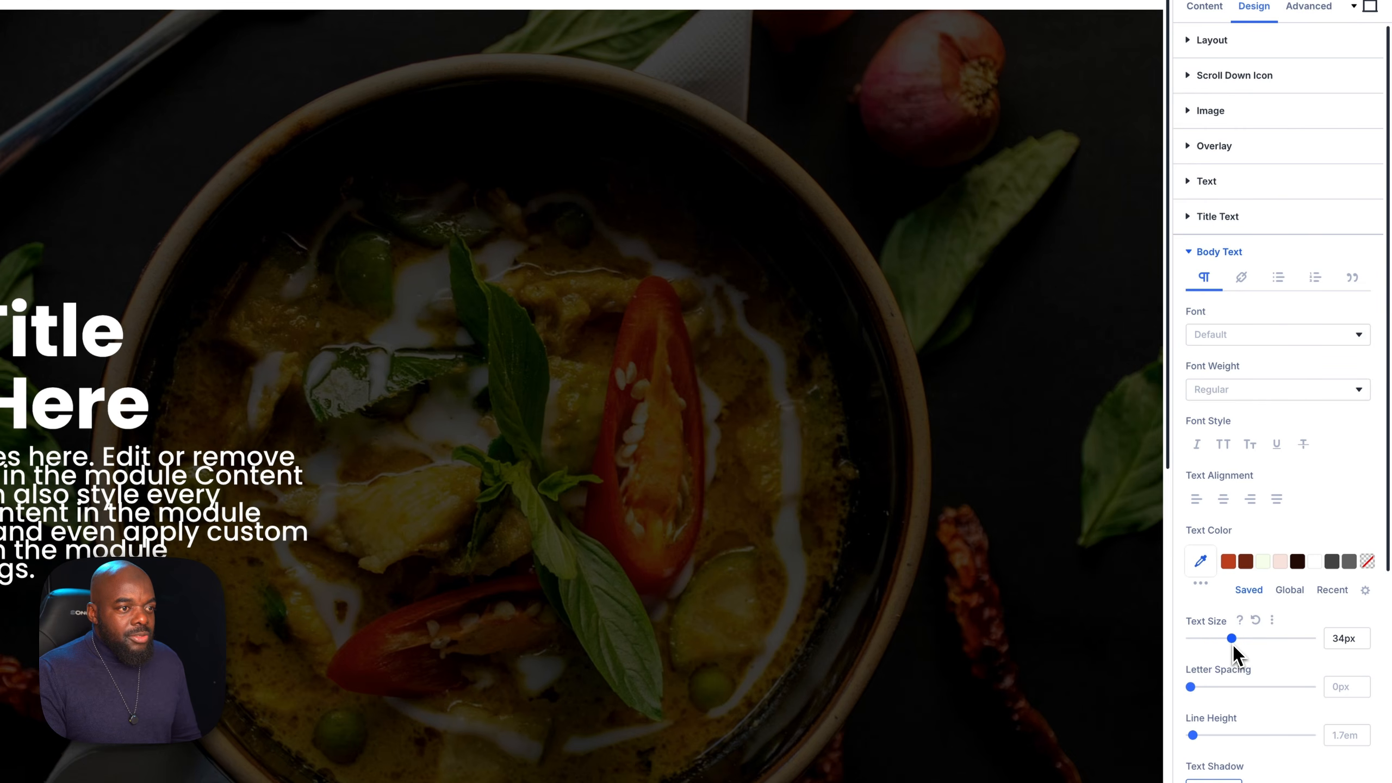
pyautogui.scroll(-2, 1281, 644)
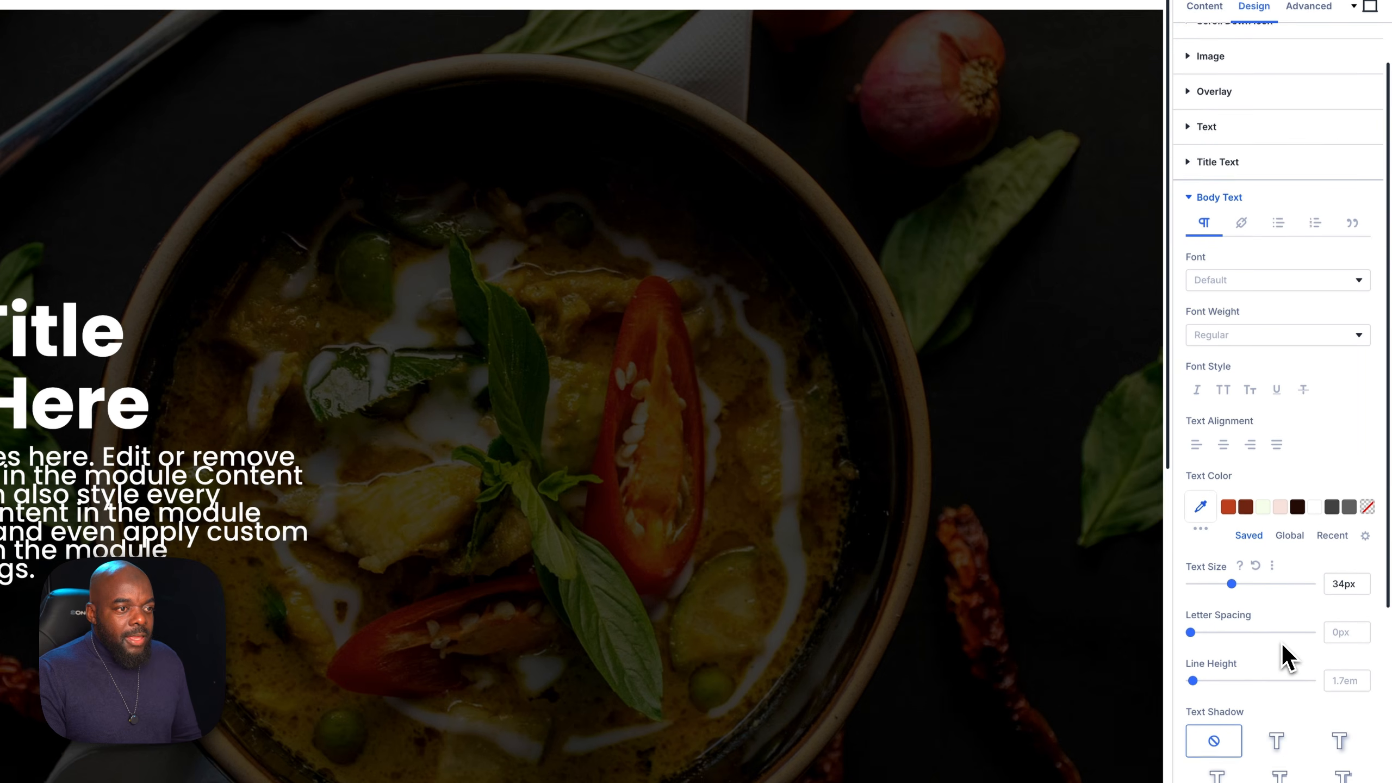
pyautogui.click(1335, 678)
pyautogui.write('1em')
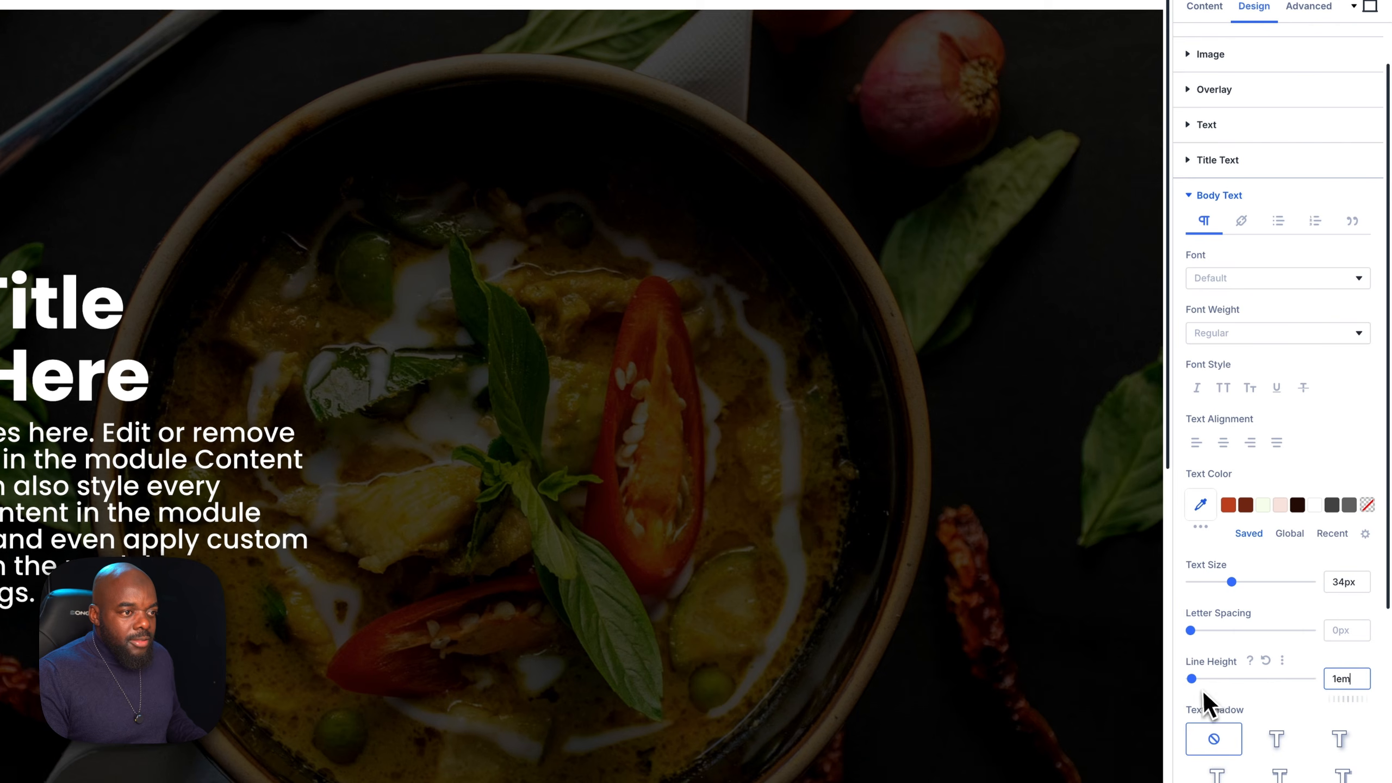
pyautogui.moveTo(1198, 683); pyautogui.dragTo(1194, 686)
pyautogui.click(1333, 683)
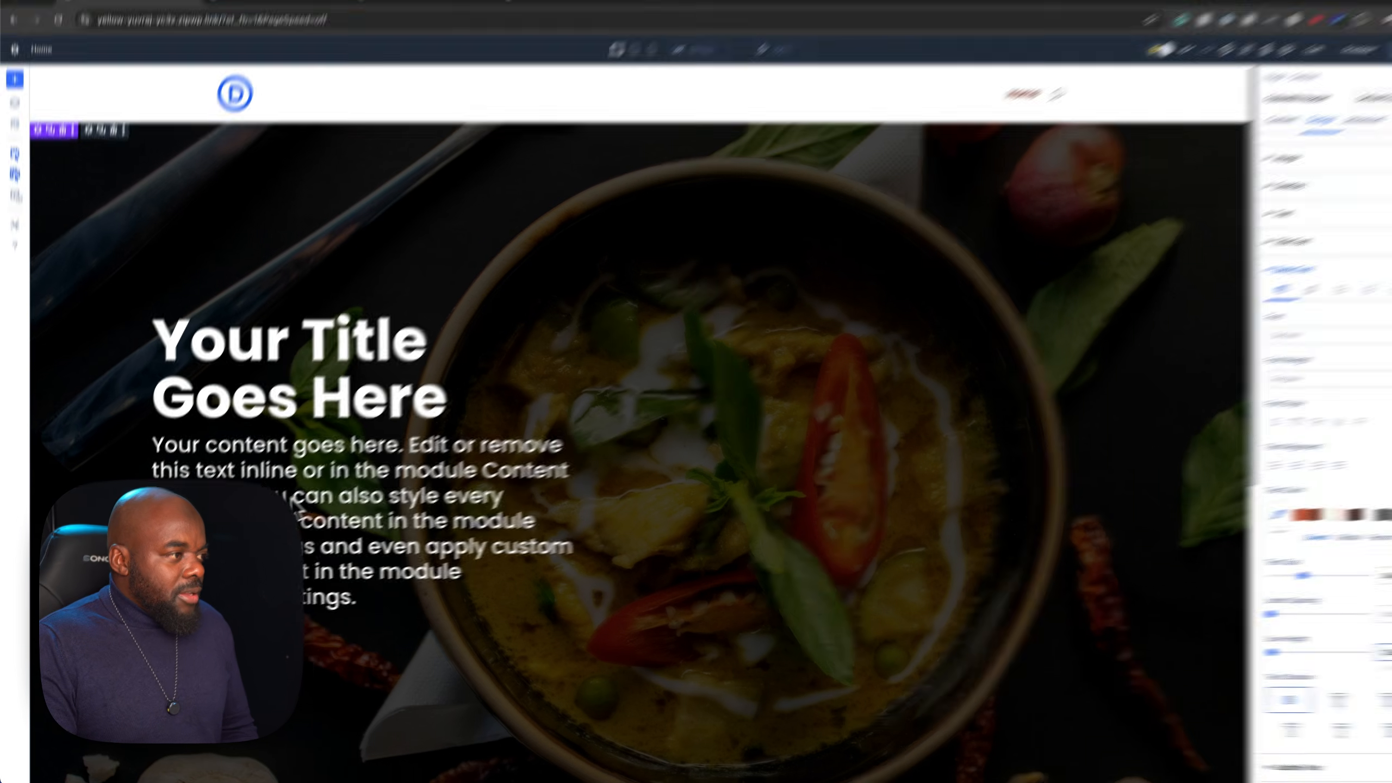
# Trim the hero paragraph to end at 'settings you.' and switch to the tablet preview
pyautogui.moveTo(286, 501); pyautogui.dragTo(366, 602)
pyautogui.press('BackSpace')
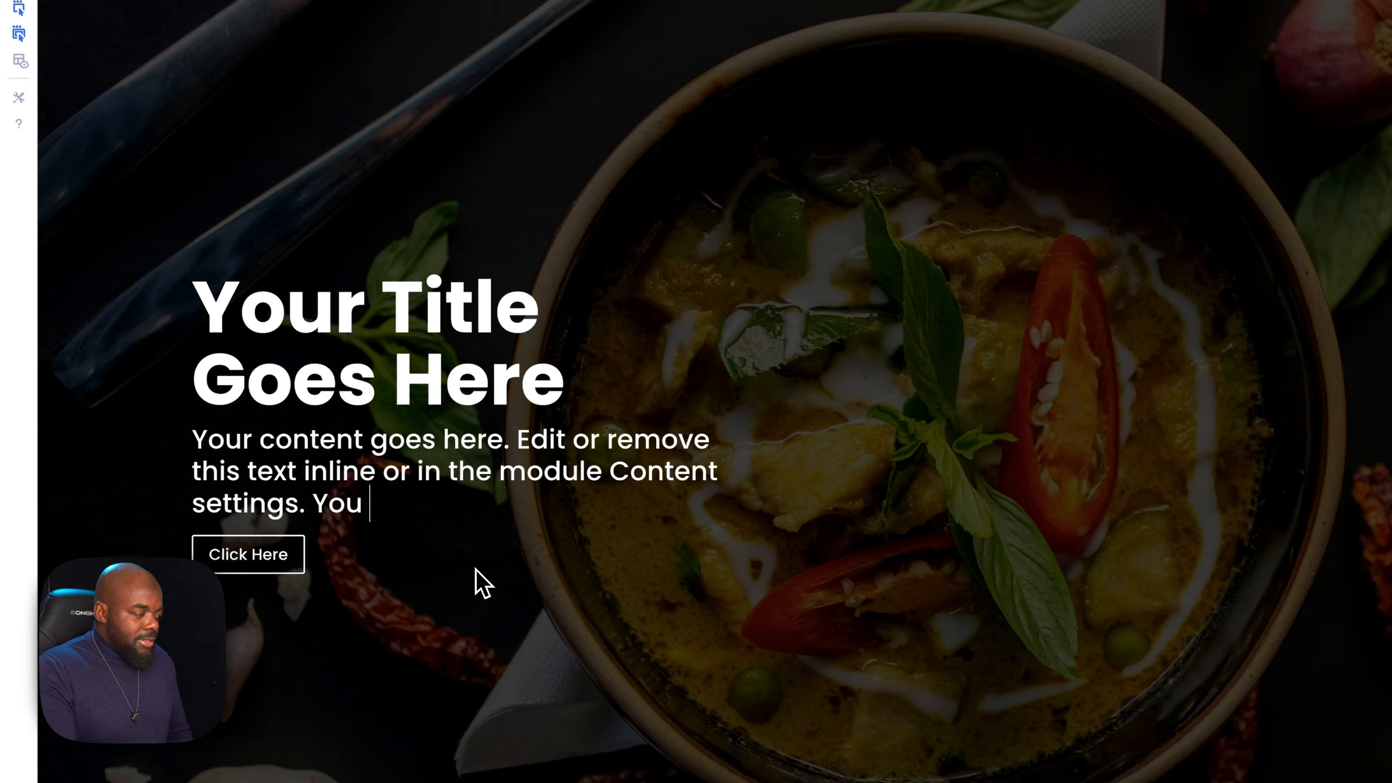
pyautogui.click(311, 507)
pyautogui.press('BackSpace')
pyautogui.press('BackSpace')
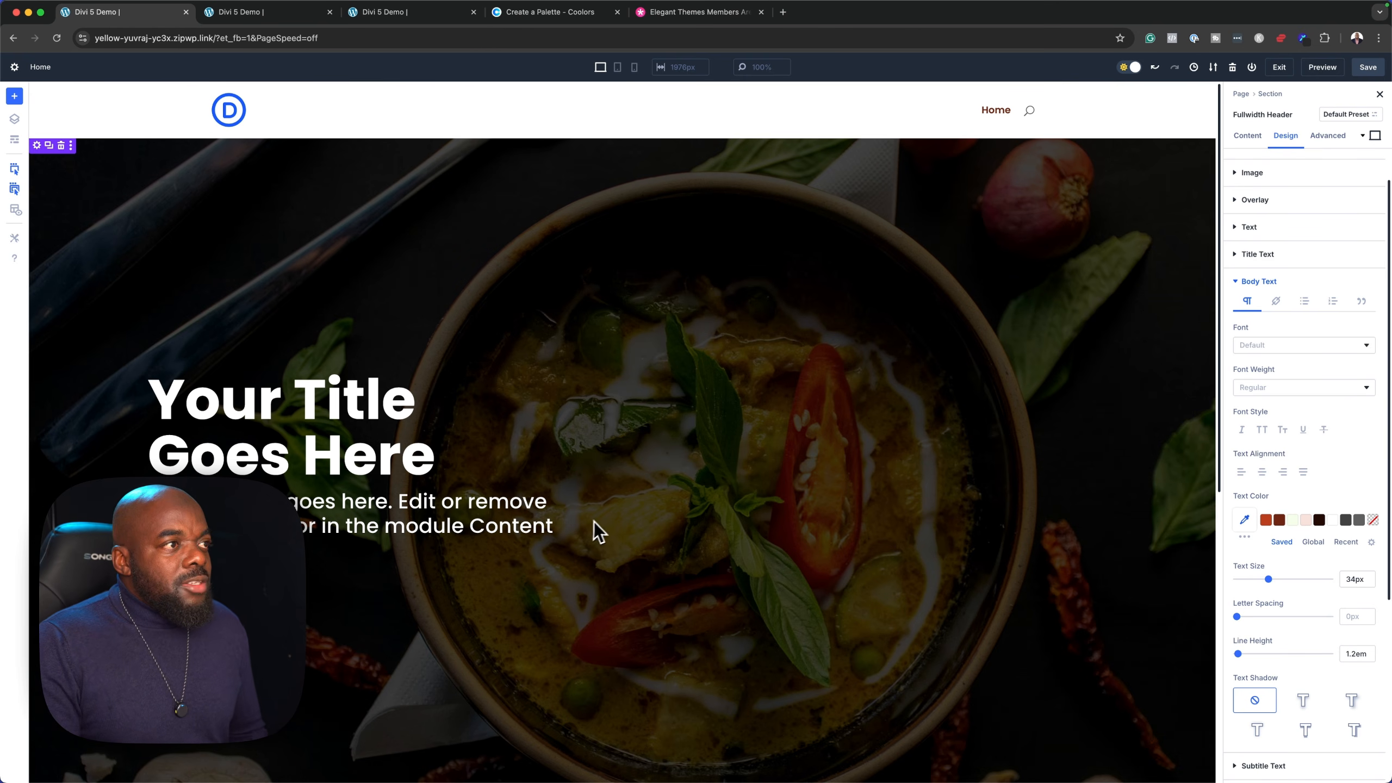
pyautogui.click(628, 73)
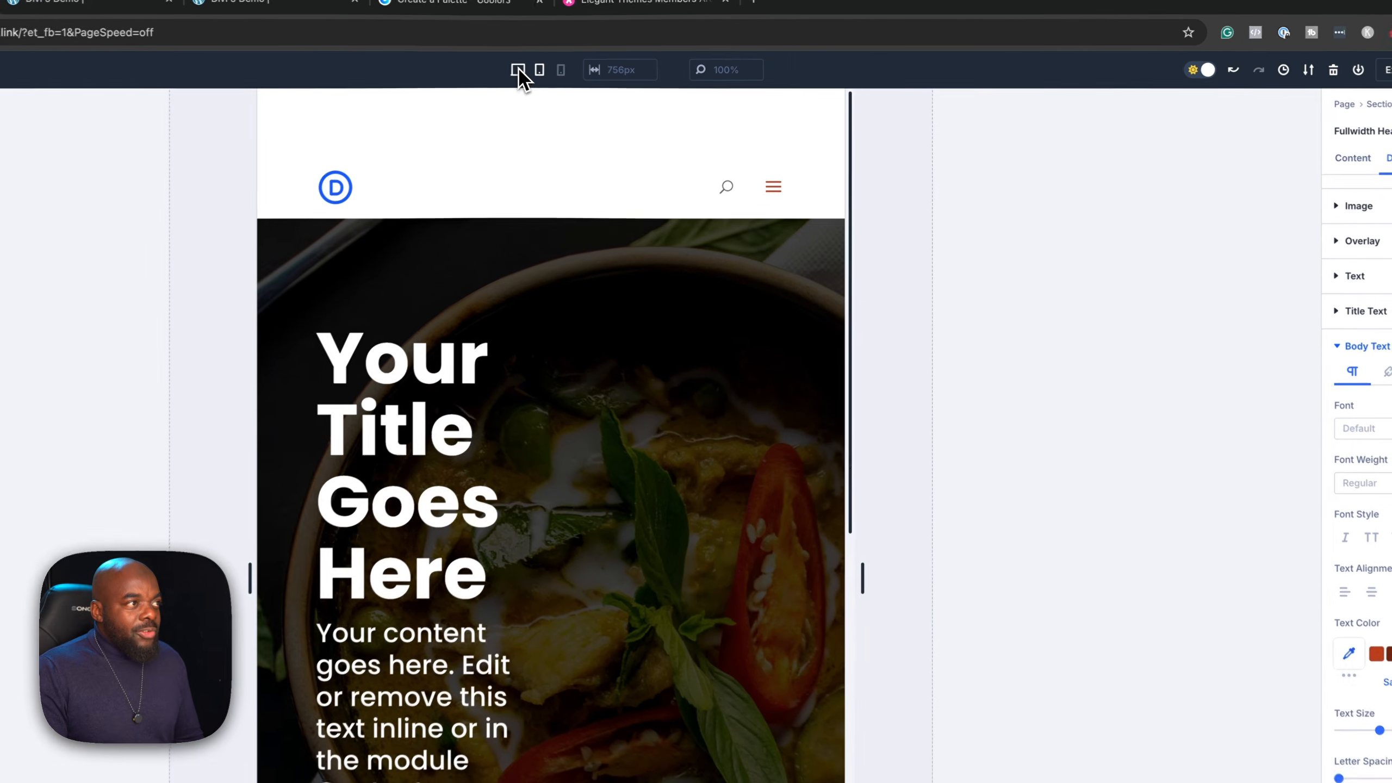
# Set the hero content width to 71% for tablet, then switch to the phone preview
pyautogui.click(601, 70)
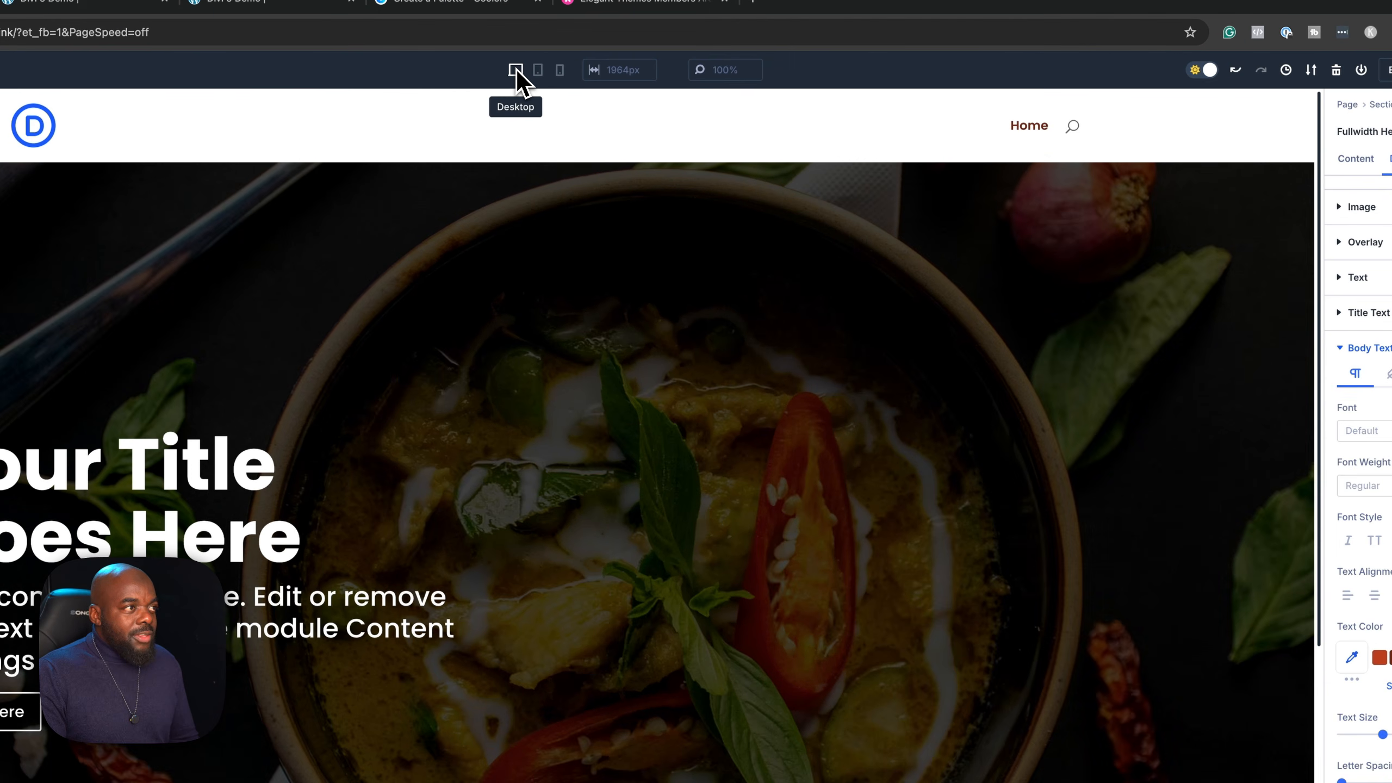
pyautogui.click(544, 75)
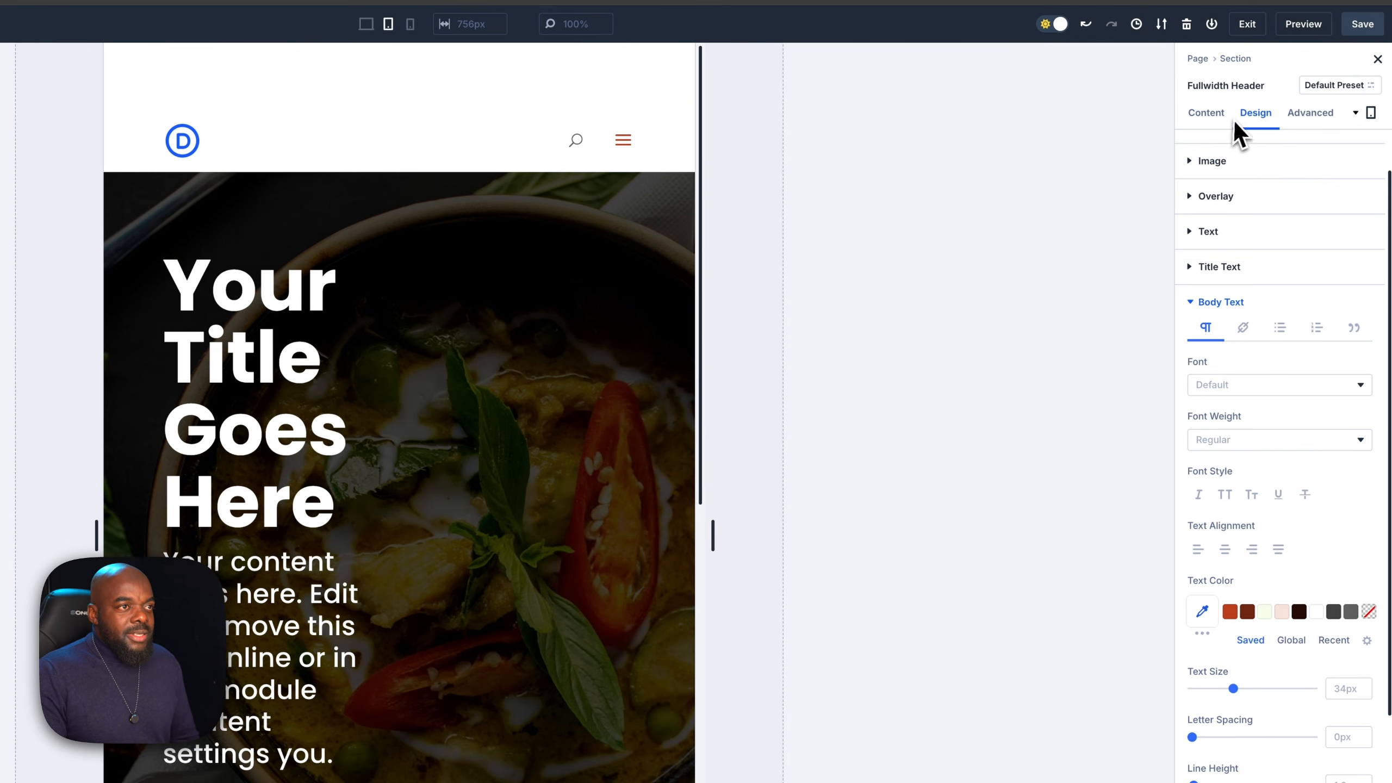
pyautogui.click(1196, 301)
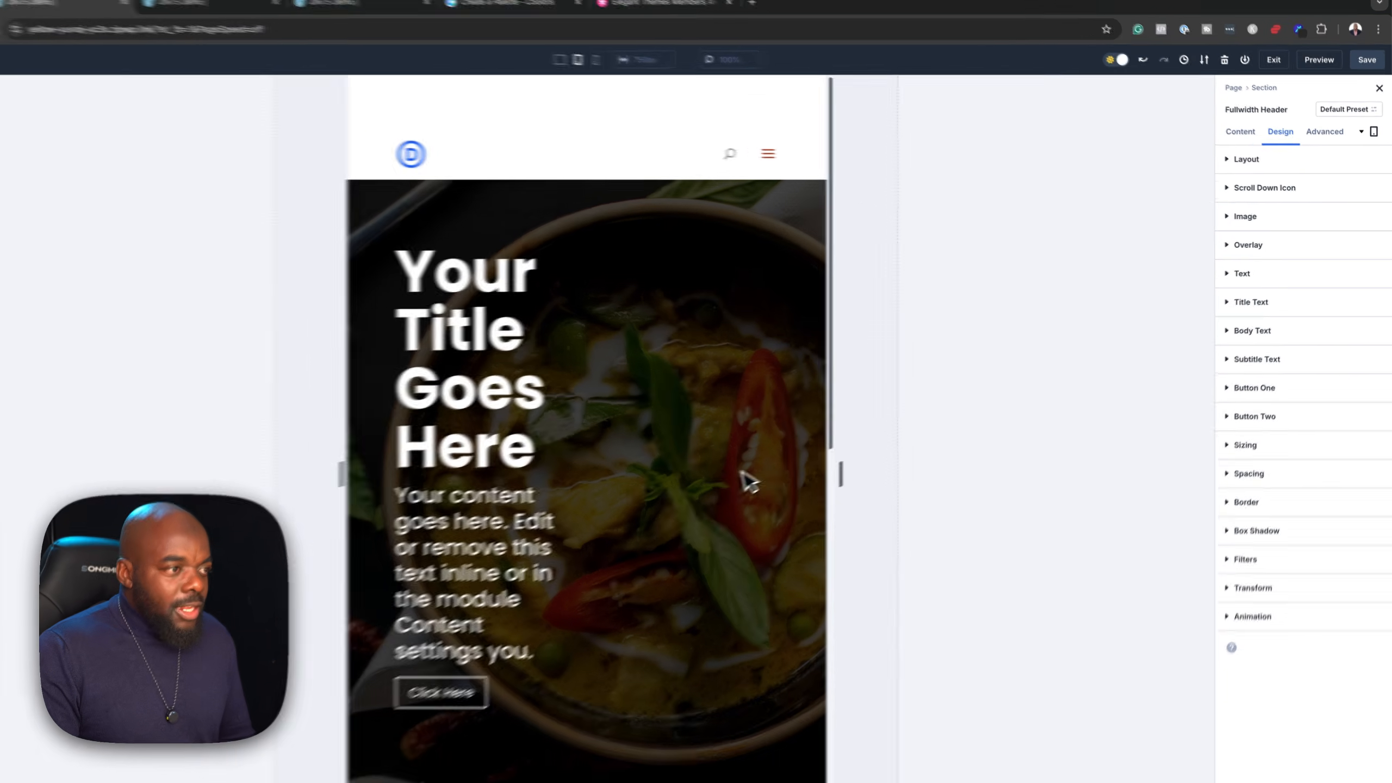
pyautogui.scroll(-10, 748, 482)
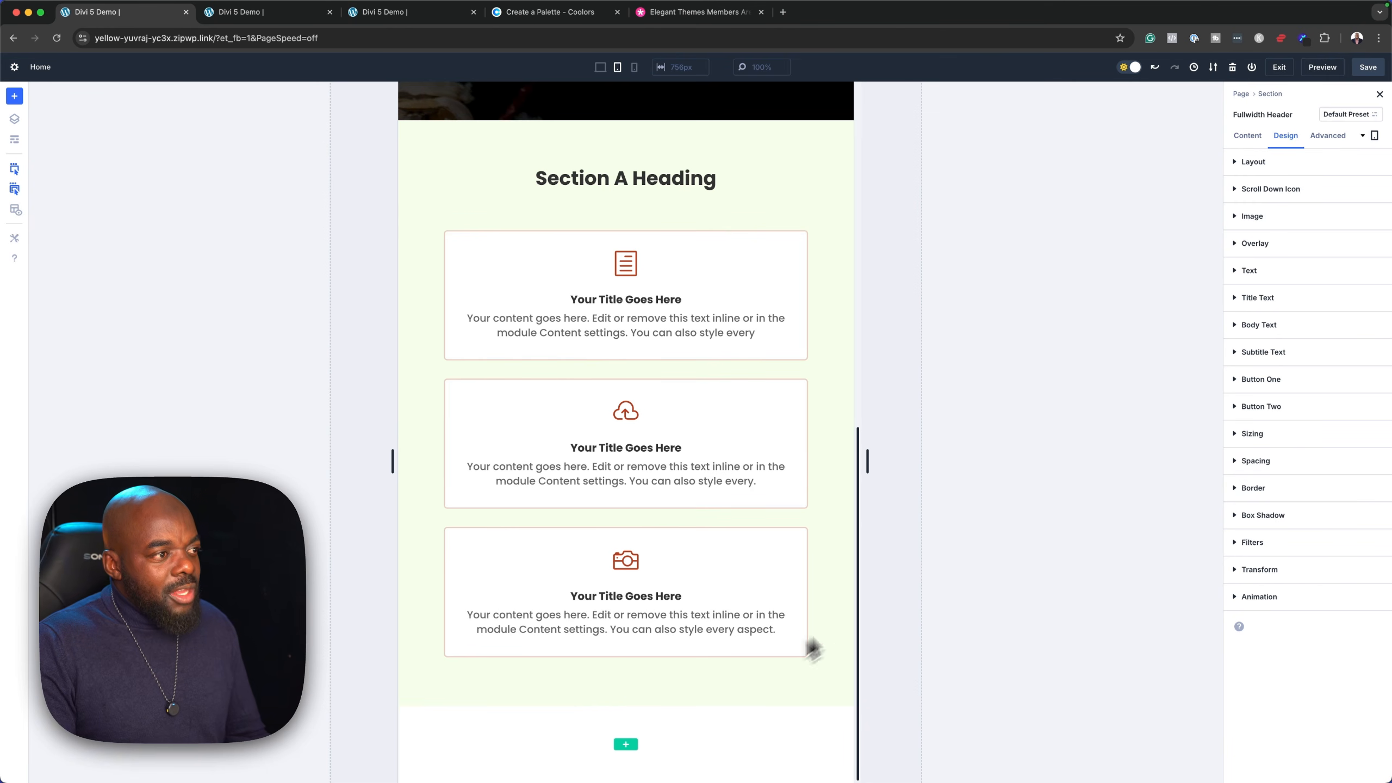
pyautogui.scroll(10, 802, 351)
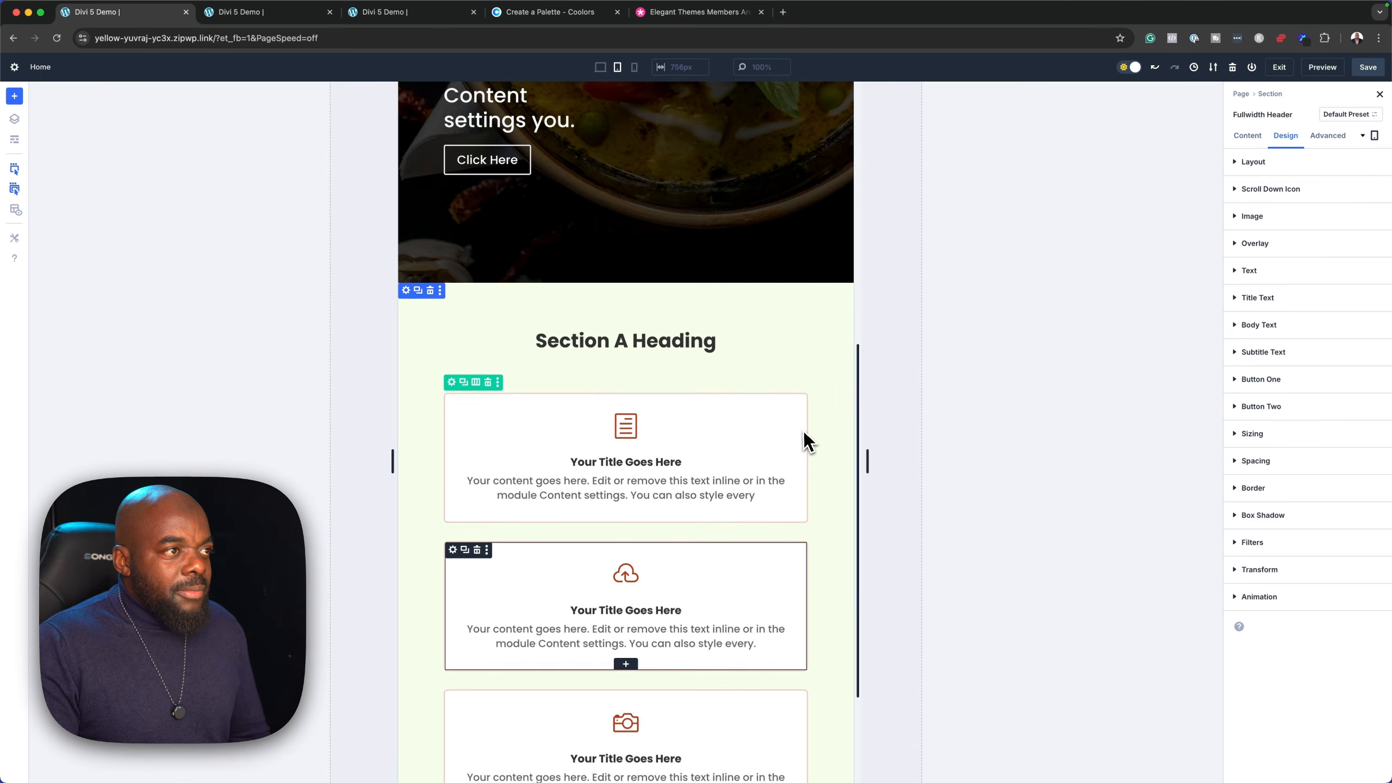
pyautogui.scroll(3, 807, 442)
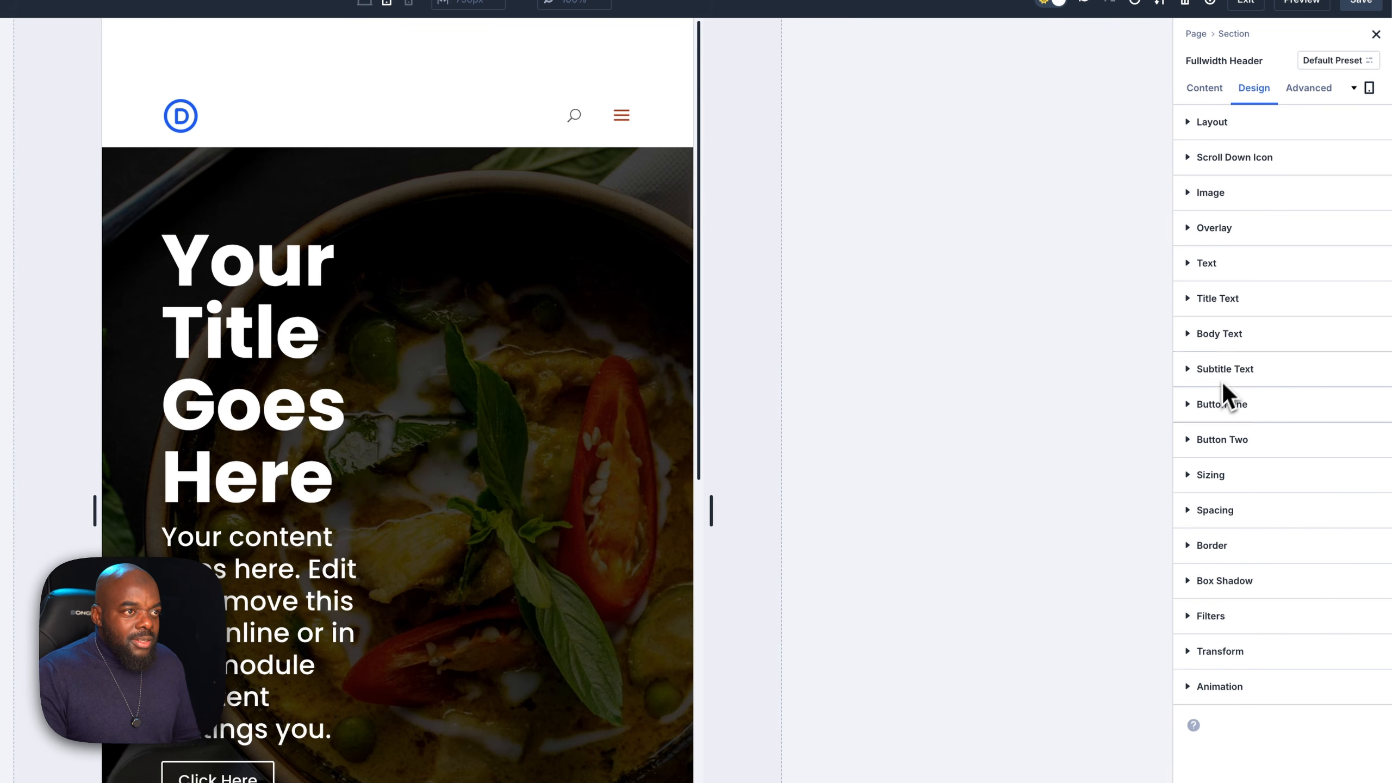
pyautogui.click(1212, 474)
pyautogui.moveTo(1244, 519); pyautogui.dragTo(1313, 524)
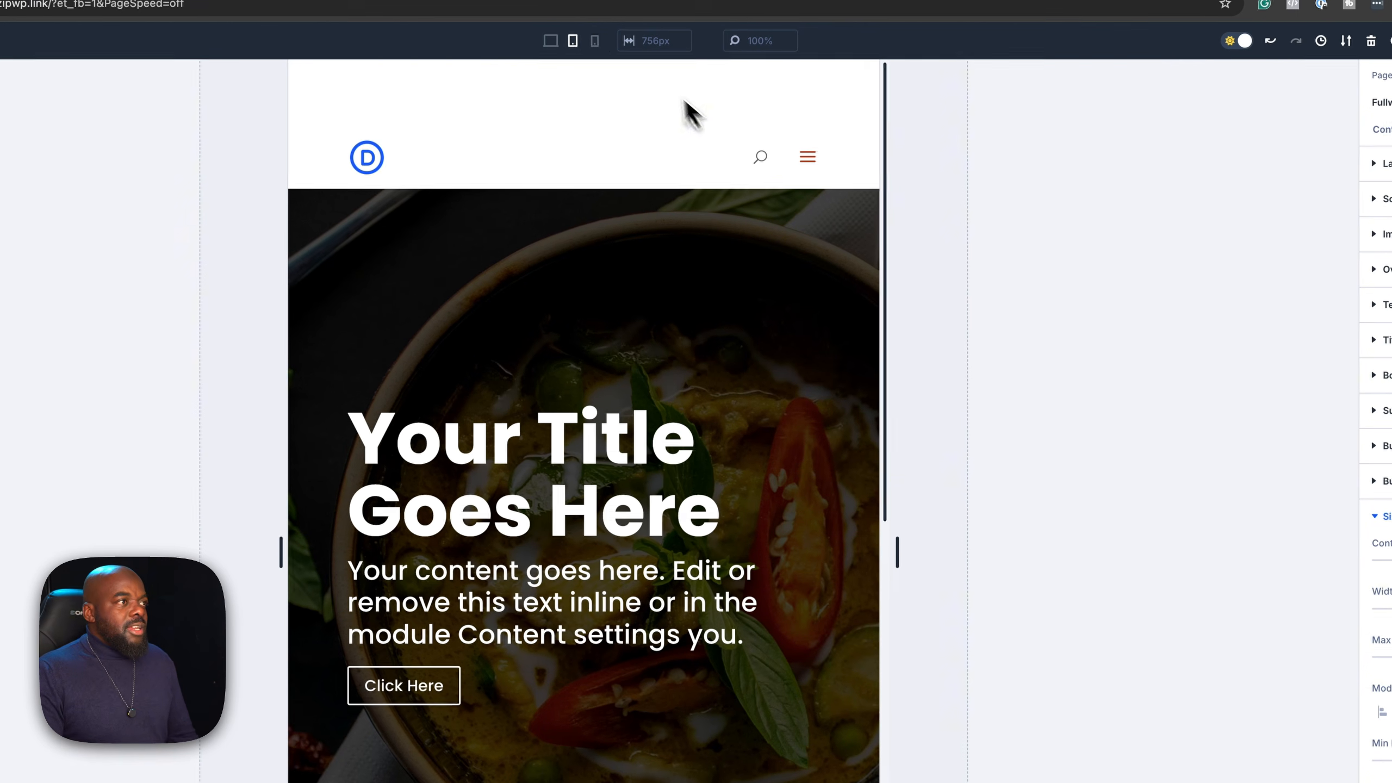
pyautogui.click(599, 44)
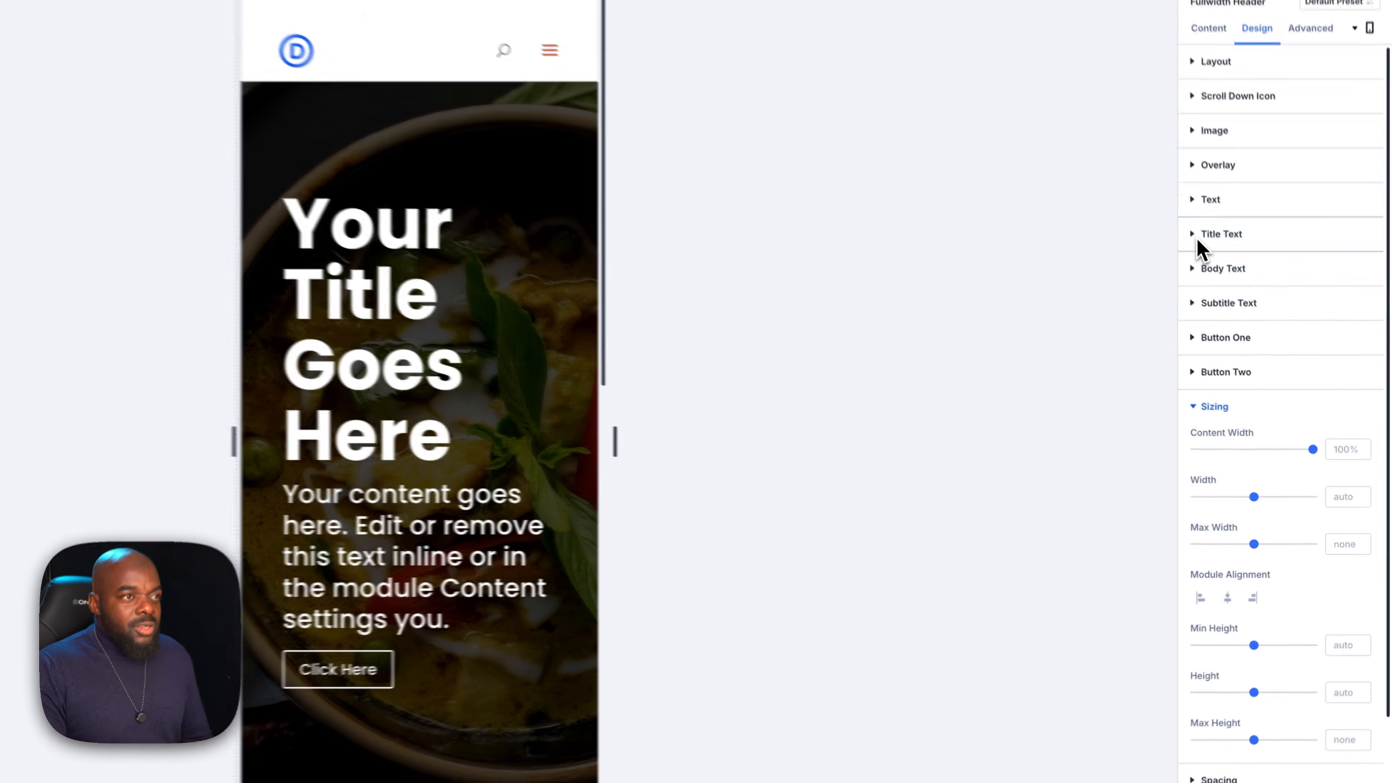
# For phone, shrink the title to about 69px and the body text to about 23px, centred
pyautogui.click(1237, 301)
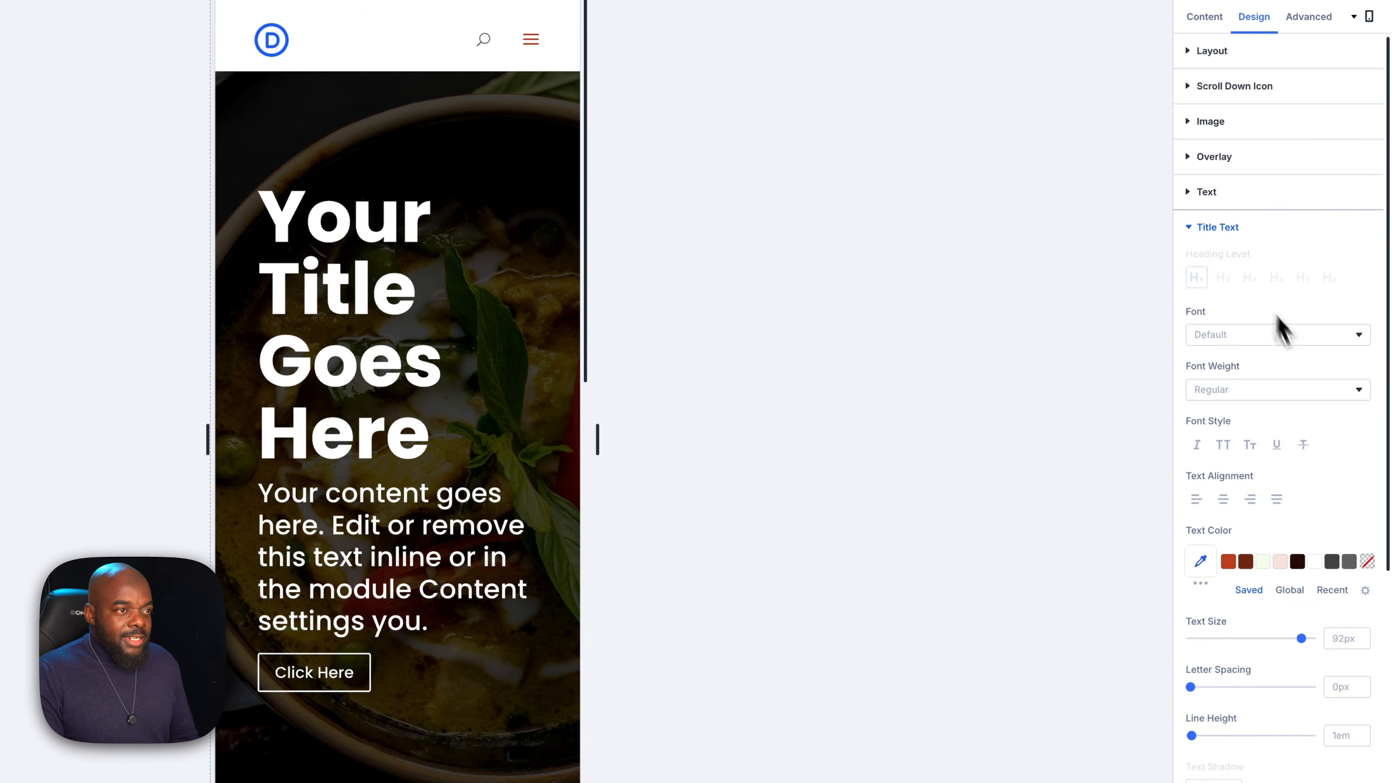
pyautogui.moveTo(1299, 641); pyautogui.dragTo(1268, 654)
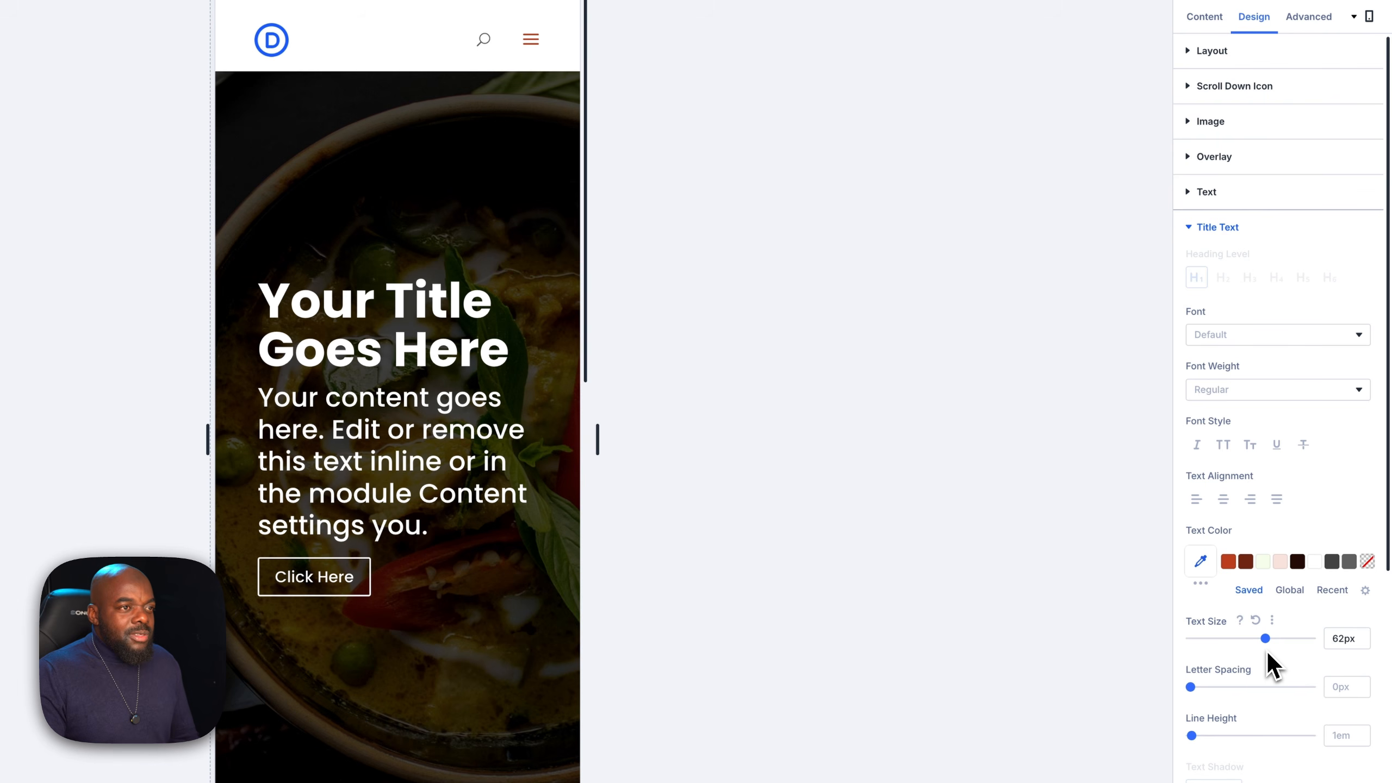
pyautogui.click(1195, 230)
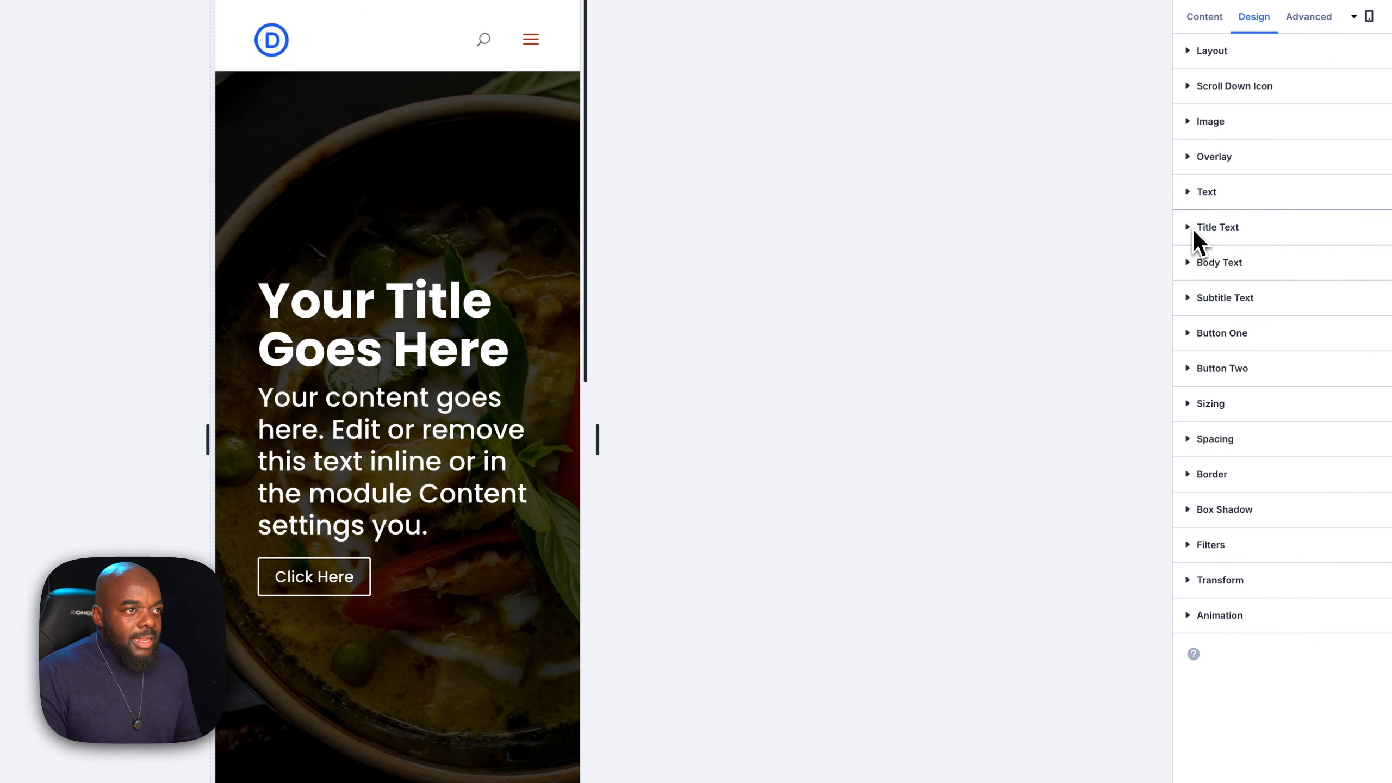
pyautogui.click(1255, 260)
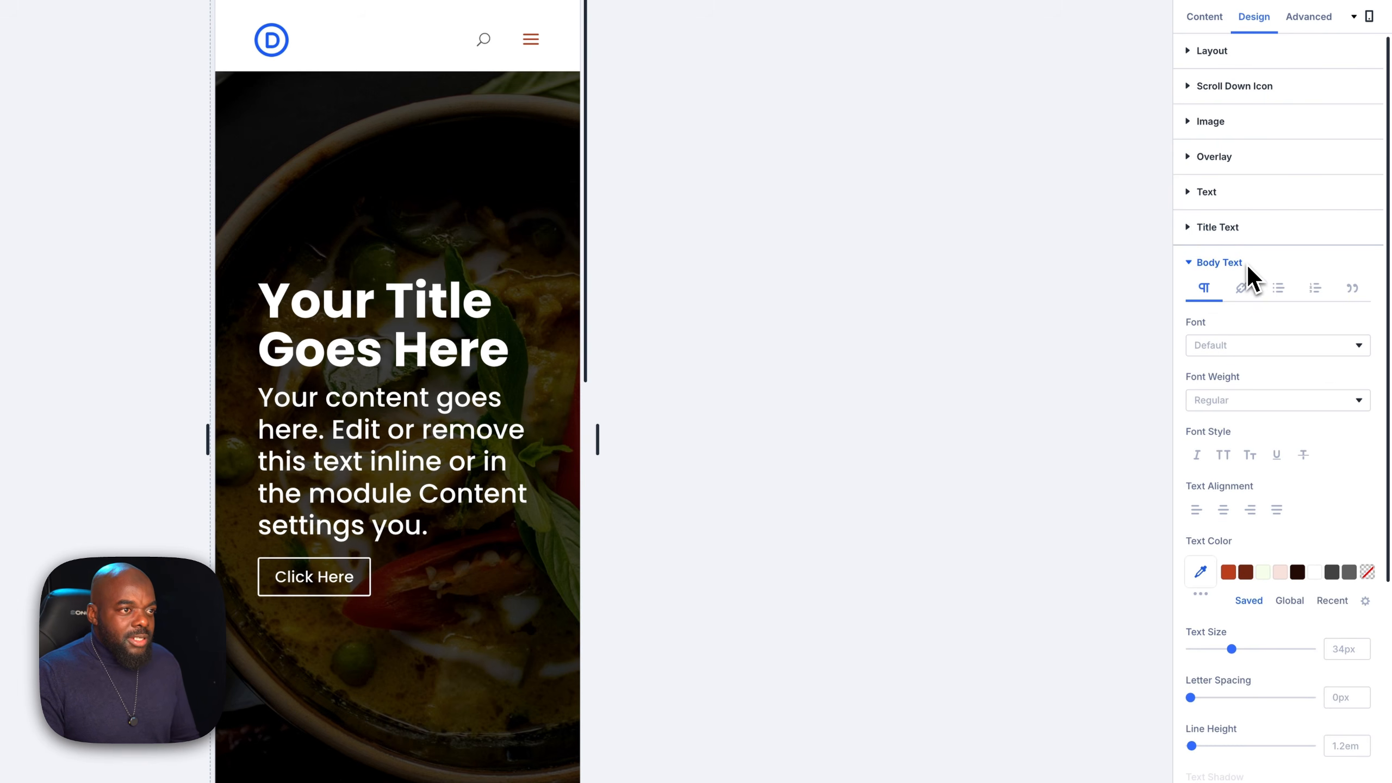
pyautogui.moveTo(1233, 649); pyautogui.dragTo(1220, 655)
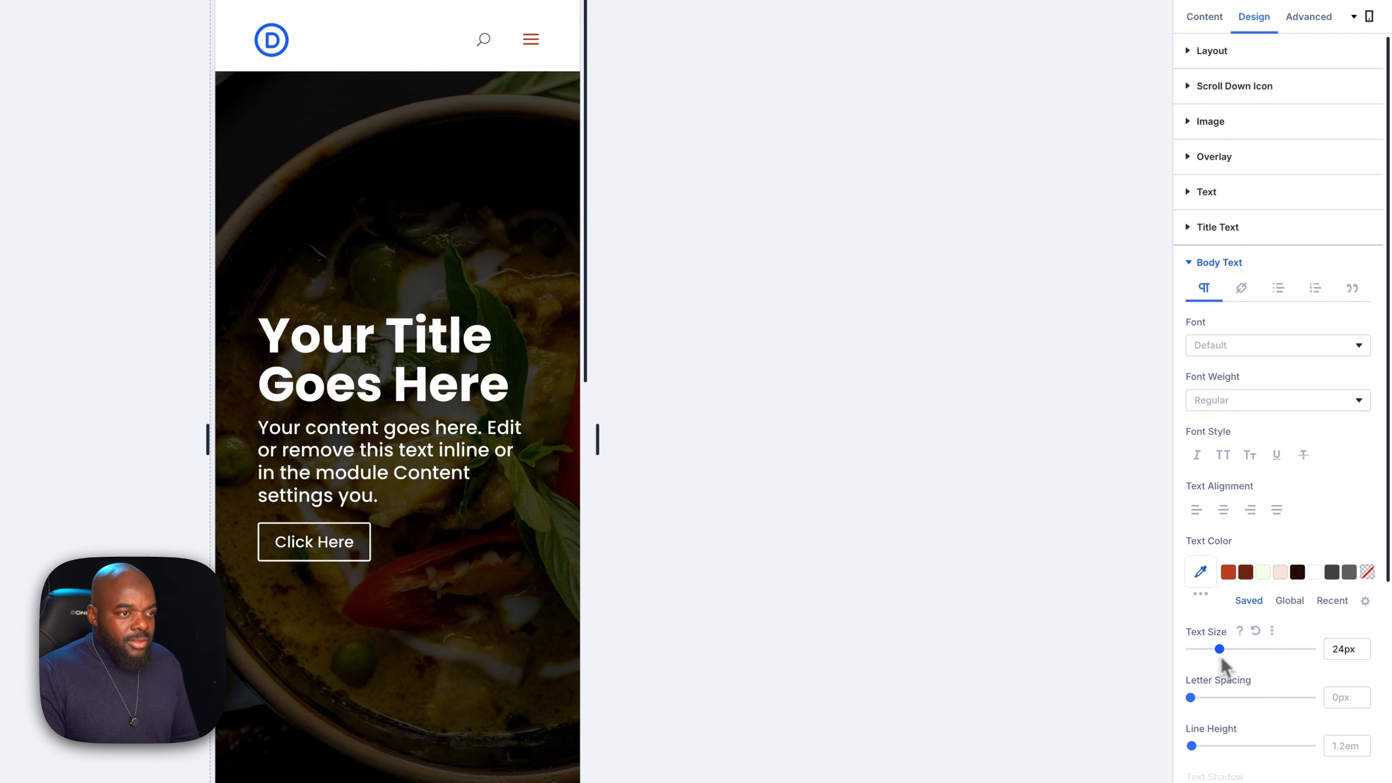
pyautogui.click(1223, 509)
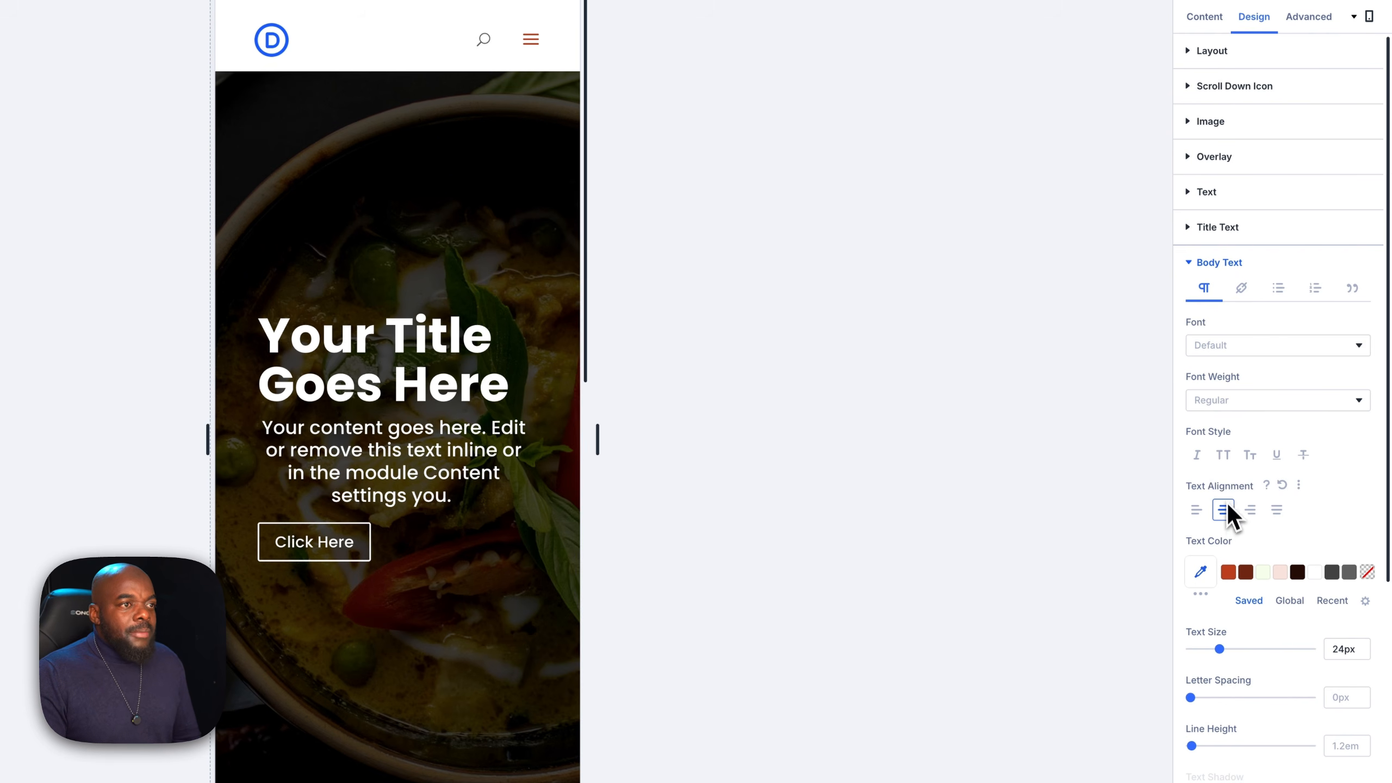
pyautogui.click(1205, 263)
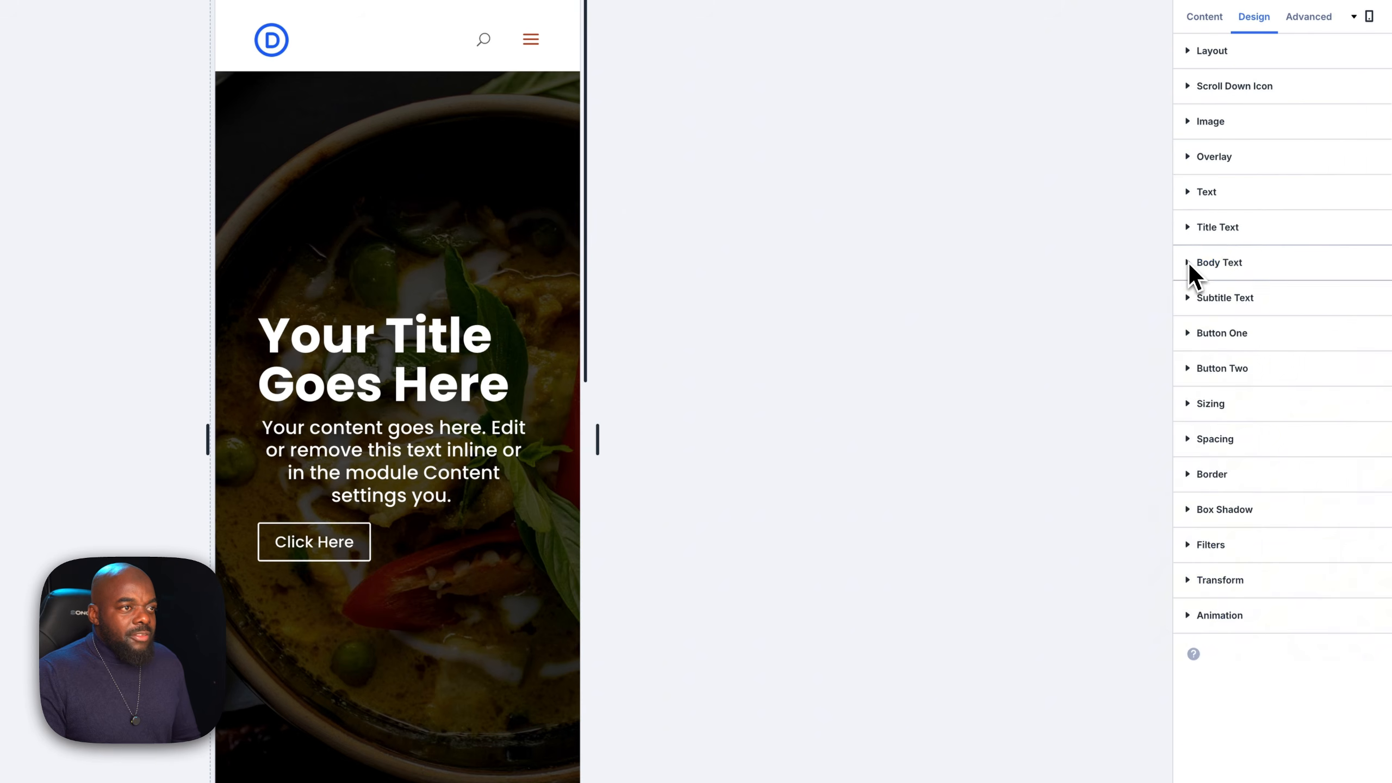
# Centre the hero title on phone, then switch back to the tablet preview
pyautogui.click(1196, 240)
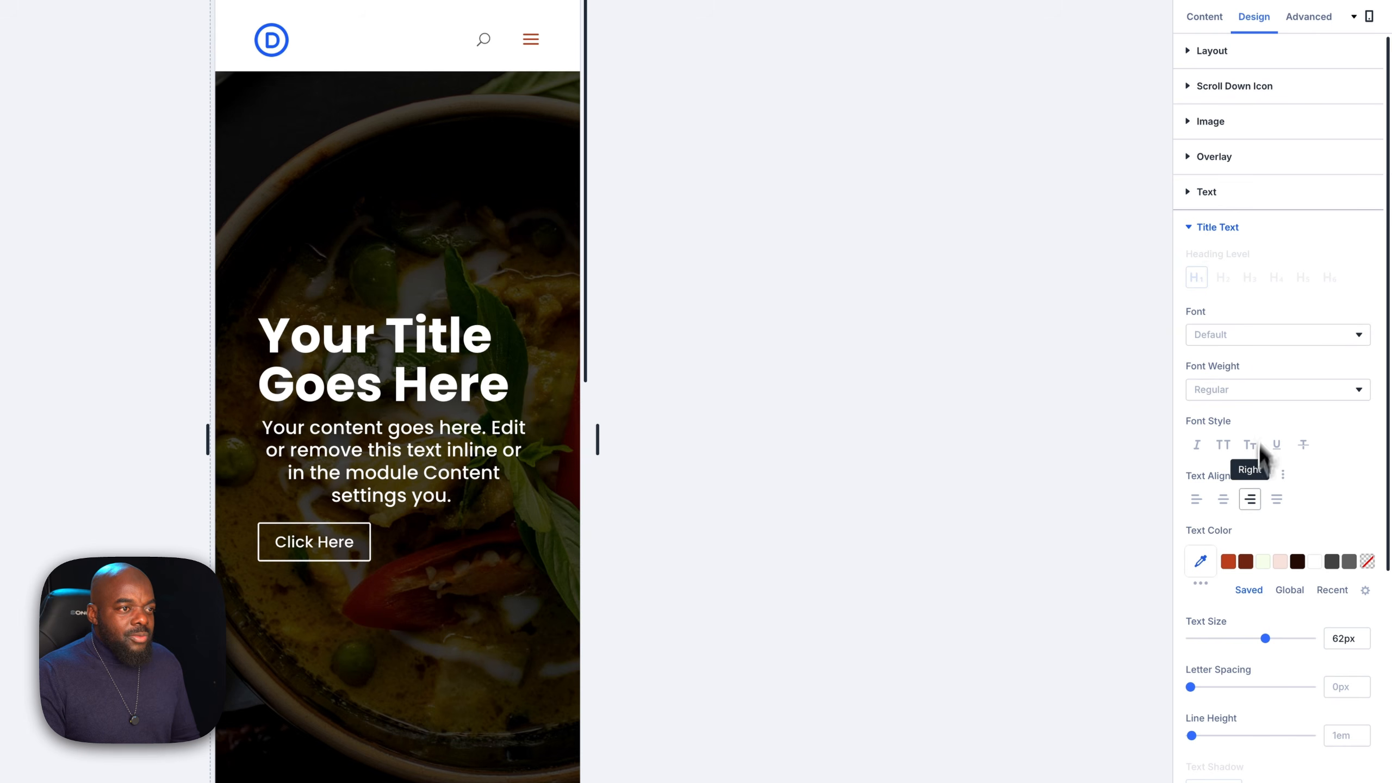
pyautogui.click(1223, 499)
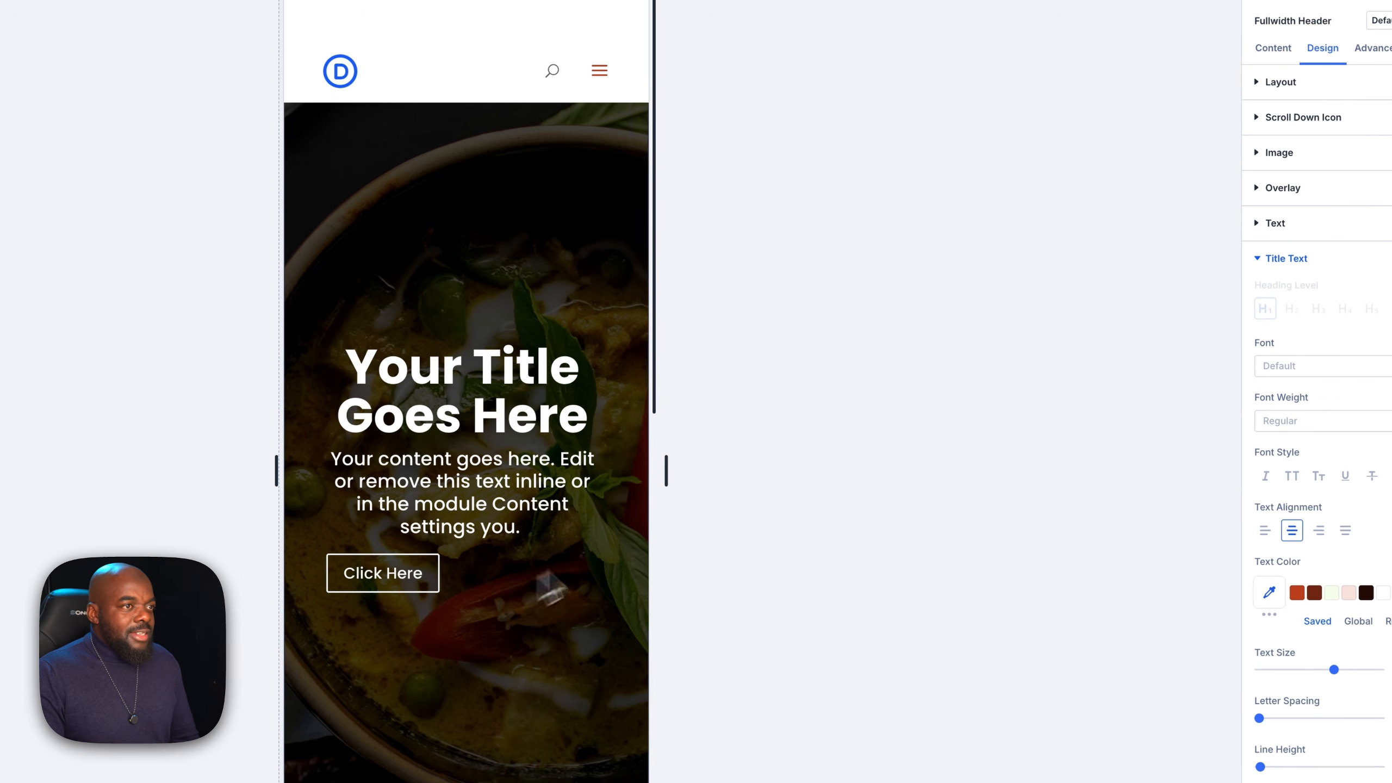
pyautogui.click(1244, 277)
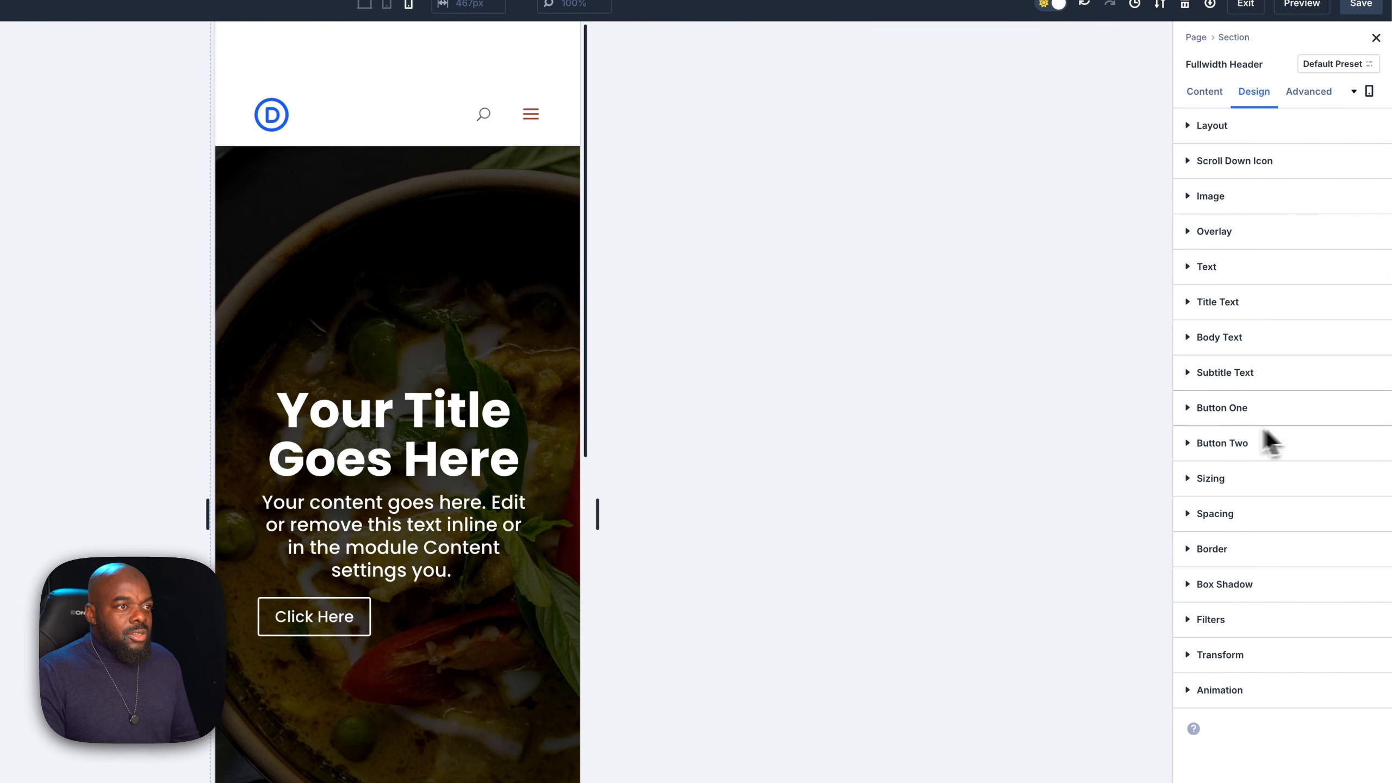
pyautogui.click(1191, 414)
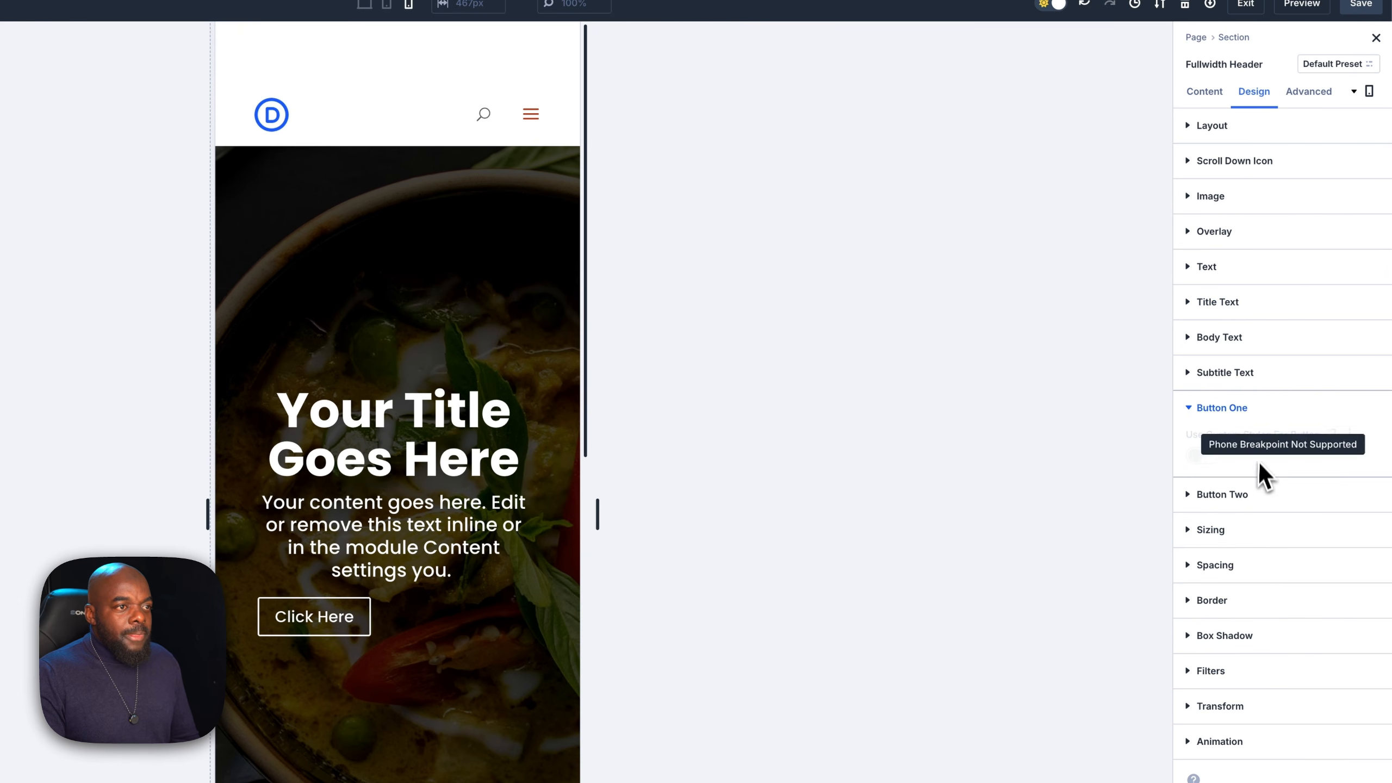
pyautogui.click(1190, 412)
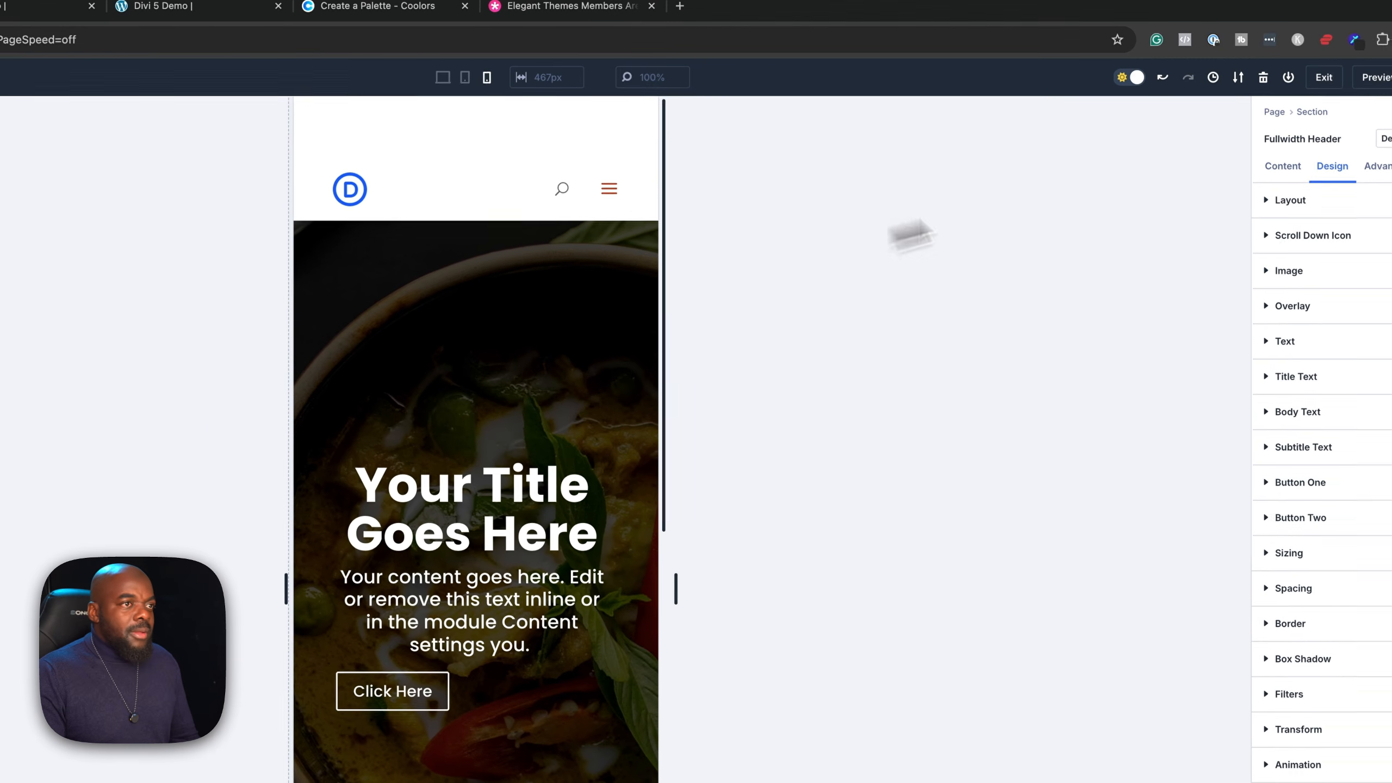
pyautogui.click(519, 88)
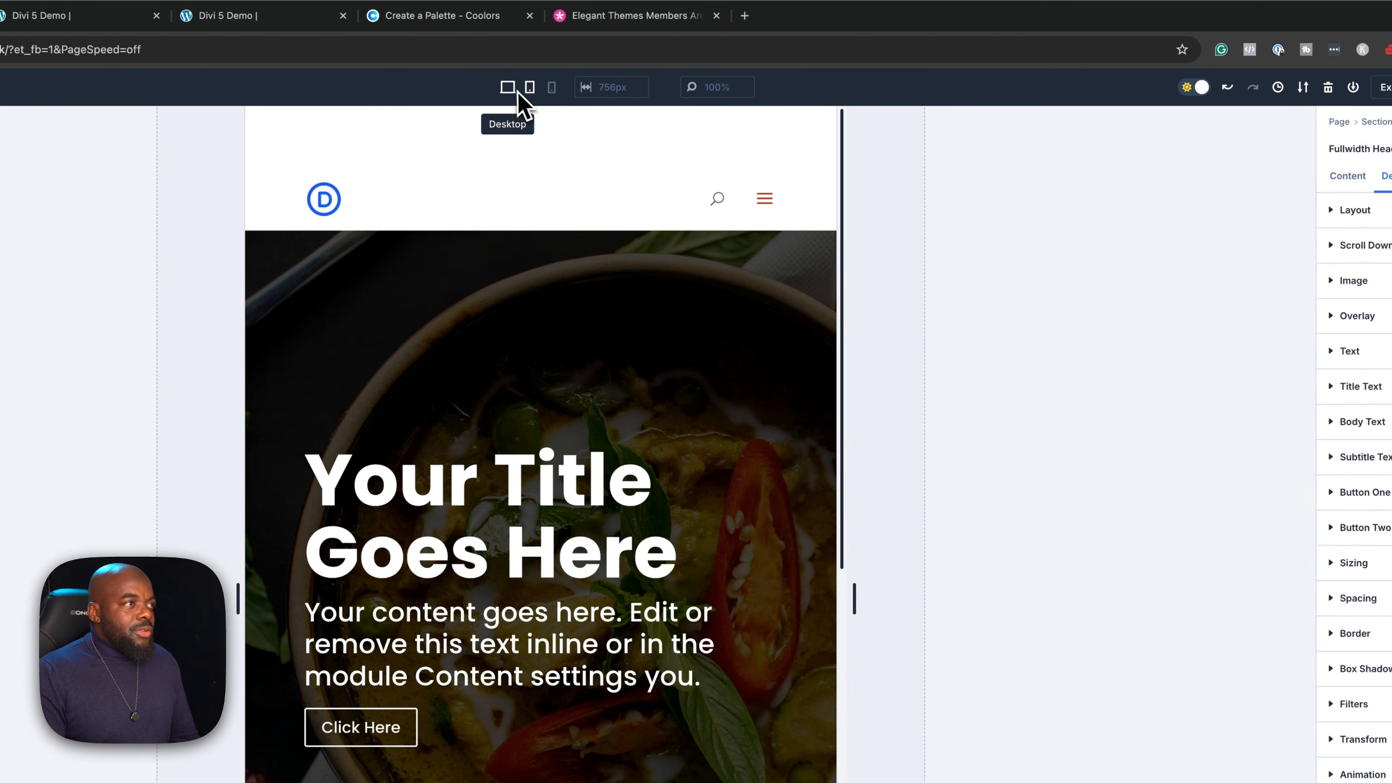
# Switch the builder back to the desktop preview
pyautogui.click(513, 94)
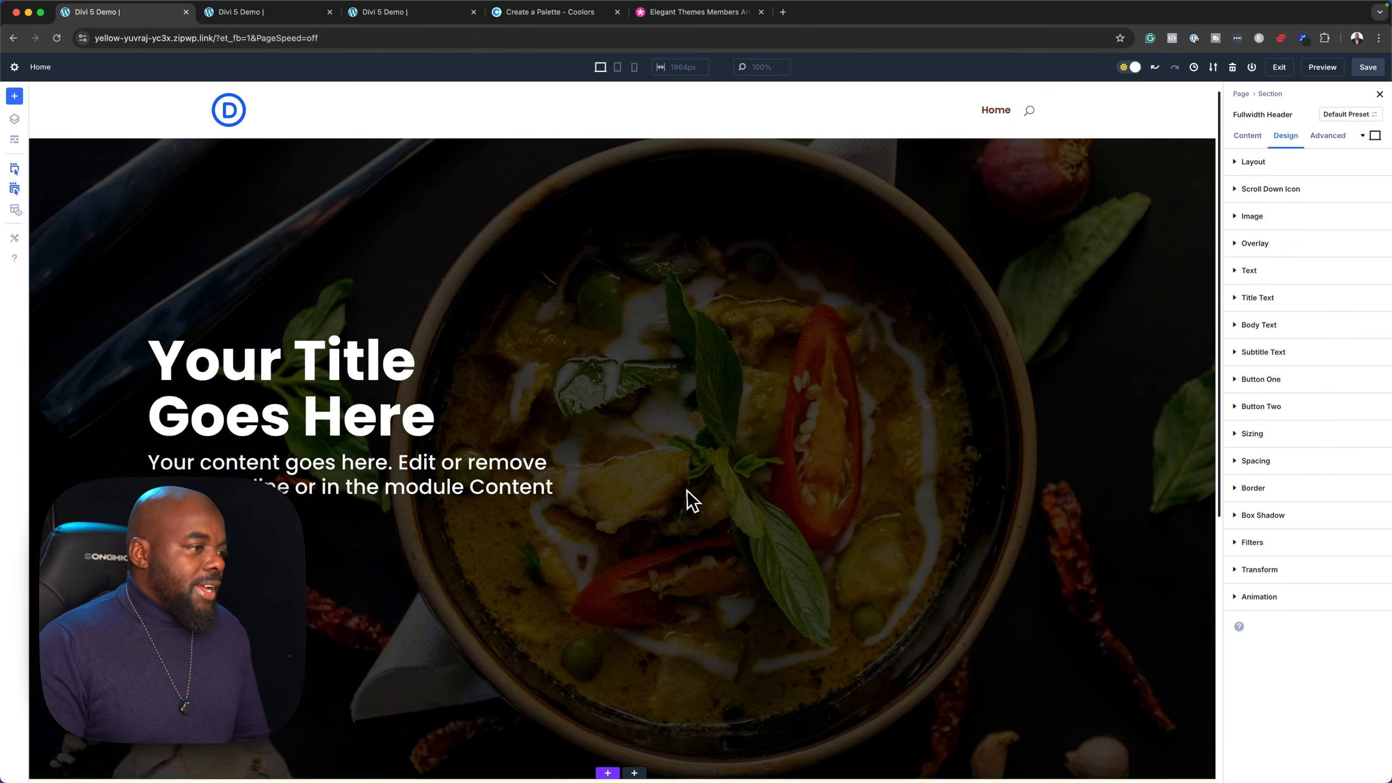
pyautogui.scroll(-5, 692, 490)
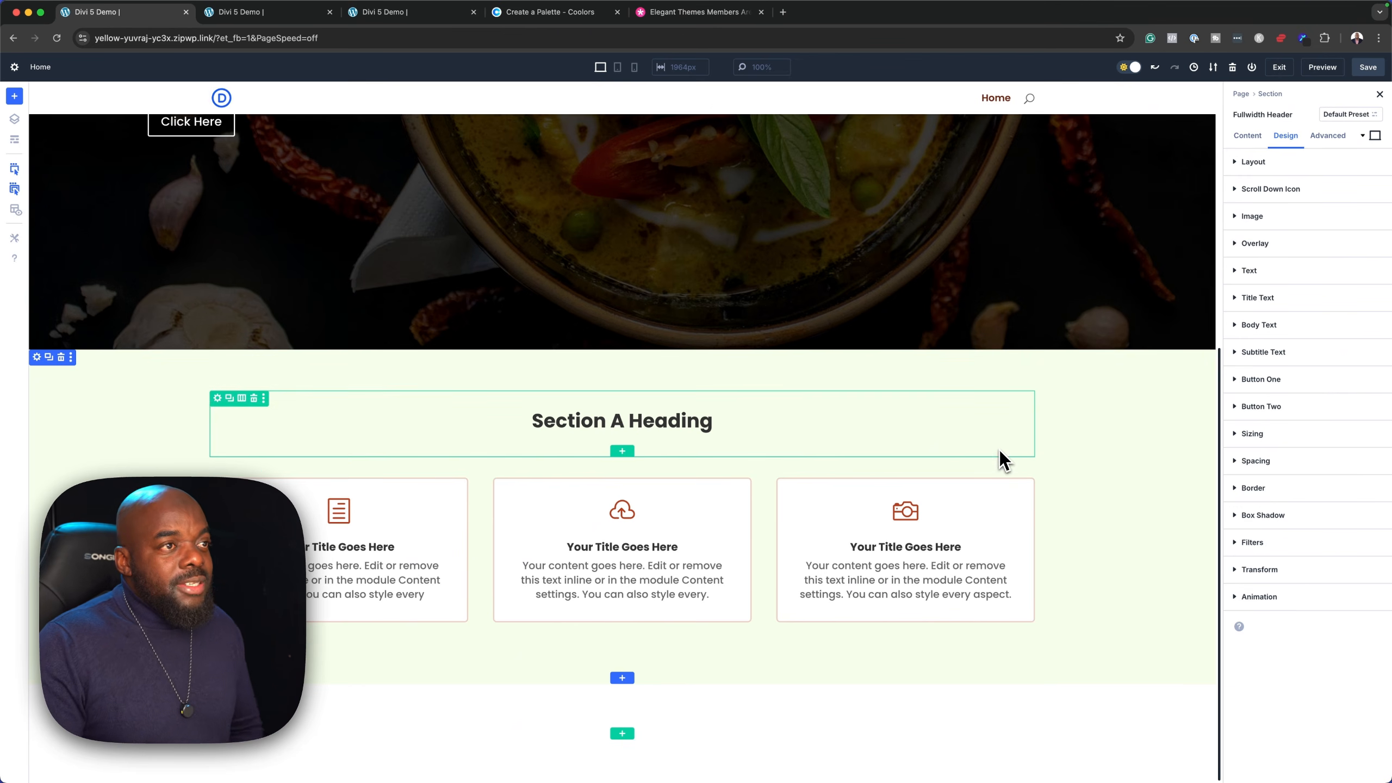
pyautogui.scroll(5, 1066, 318)
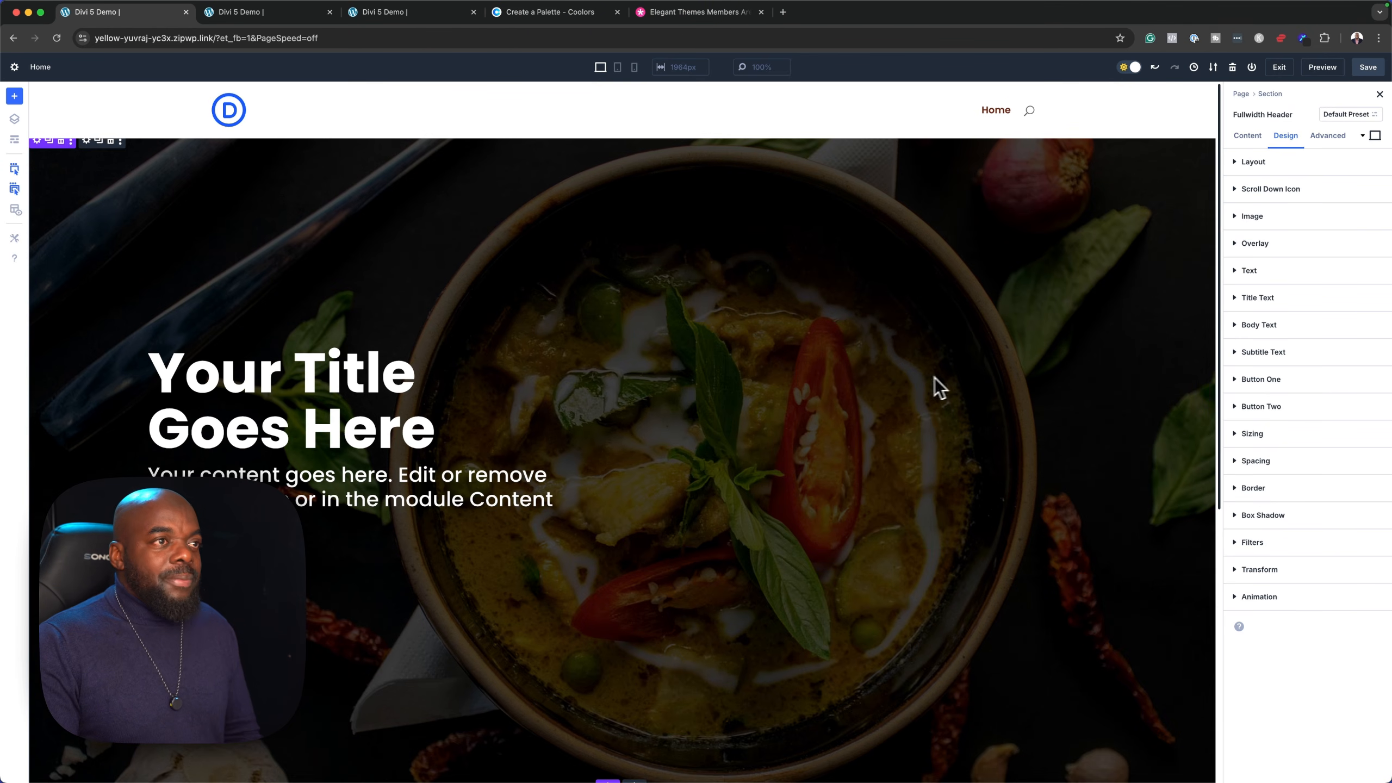
# Rename the export file to 'Home La' and export the Divi Builder layout
pyautogui.click(1218, 67)
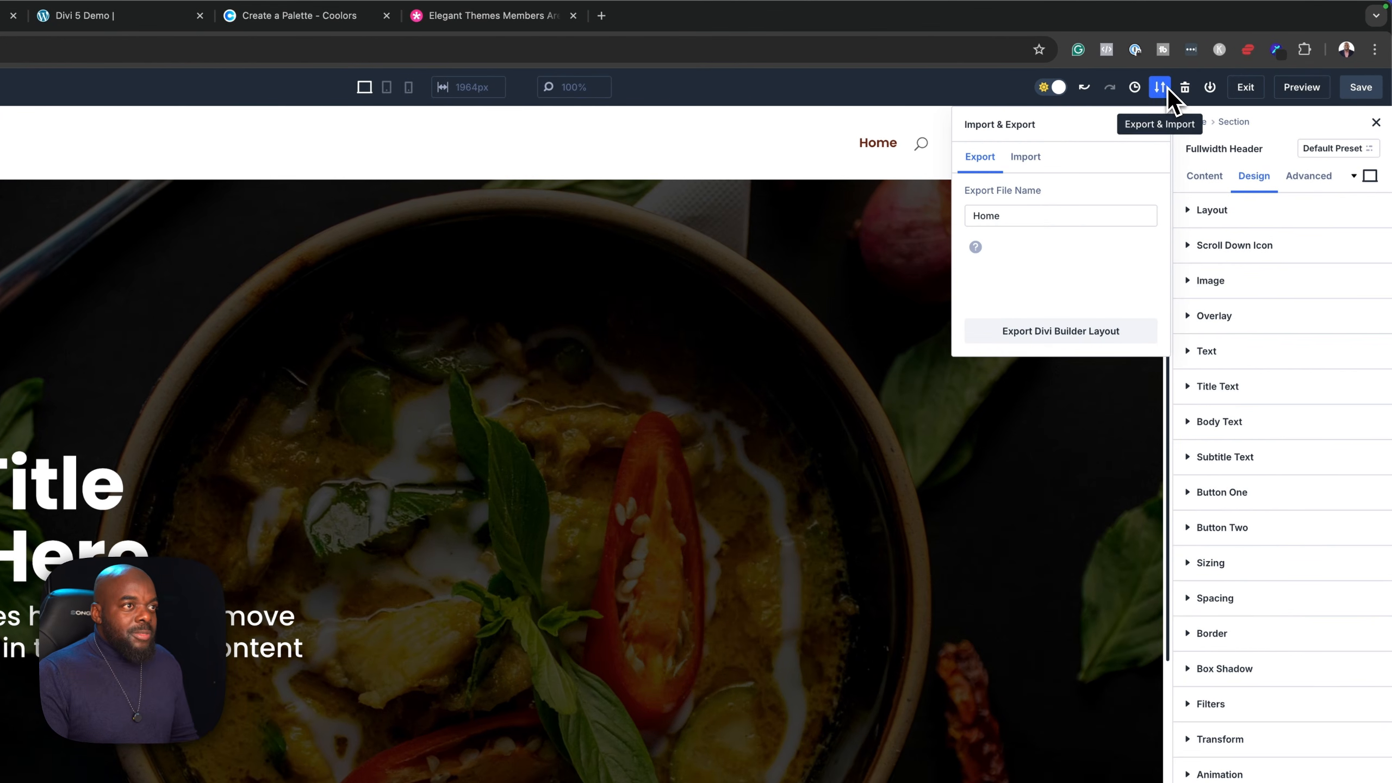
pyautogui.doubleClick(1038, 225)
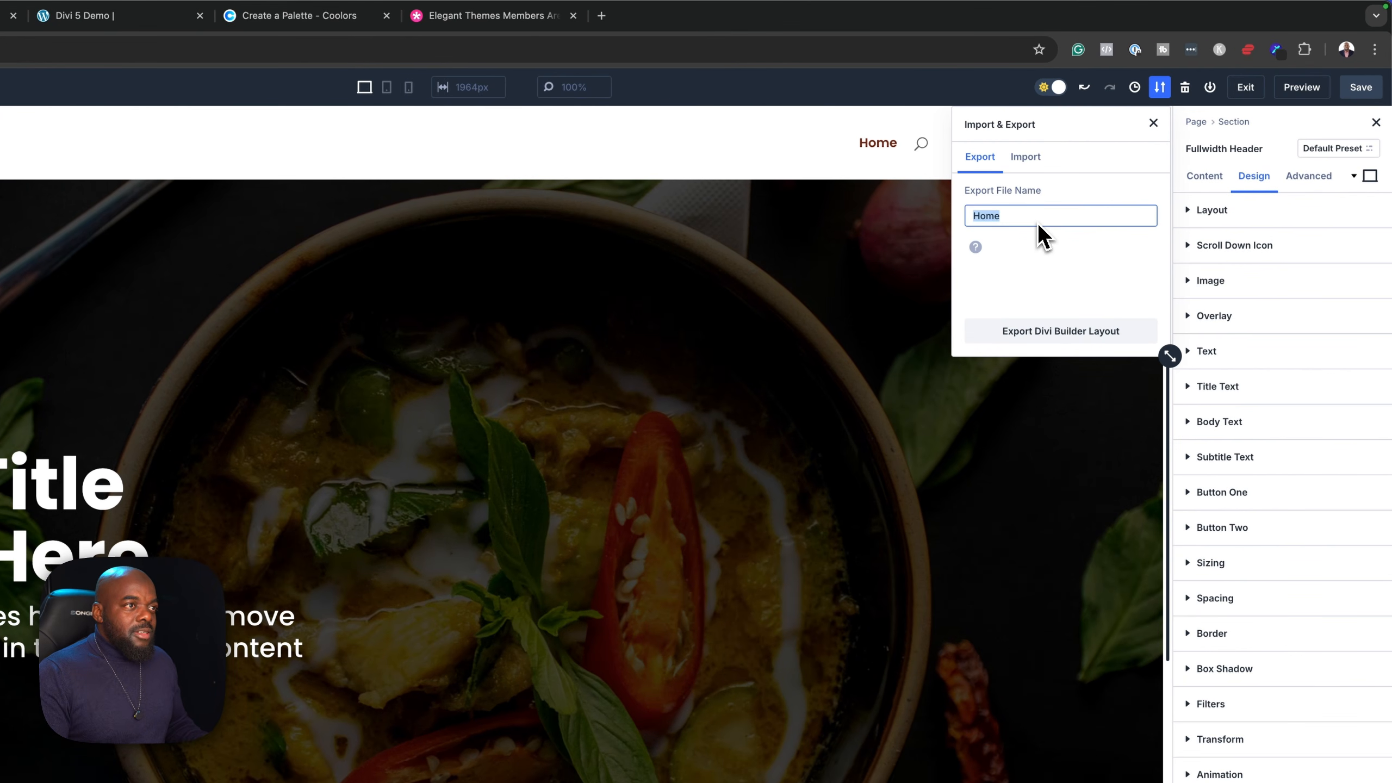
pyautogui.write('Home Layout')
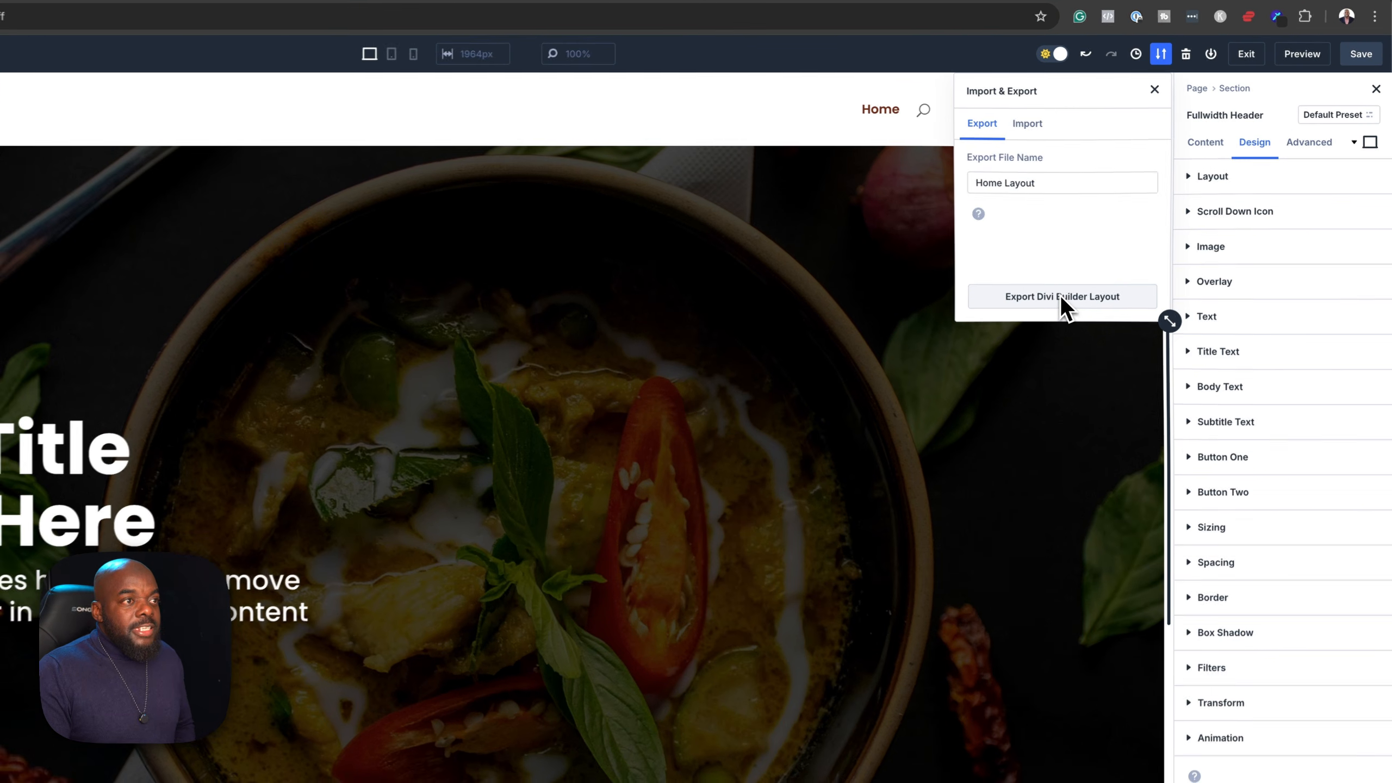
pyautogui.click(1135, 256)
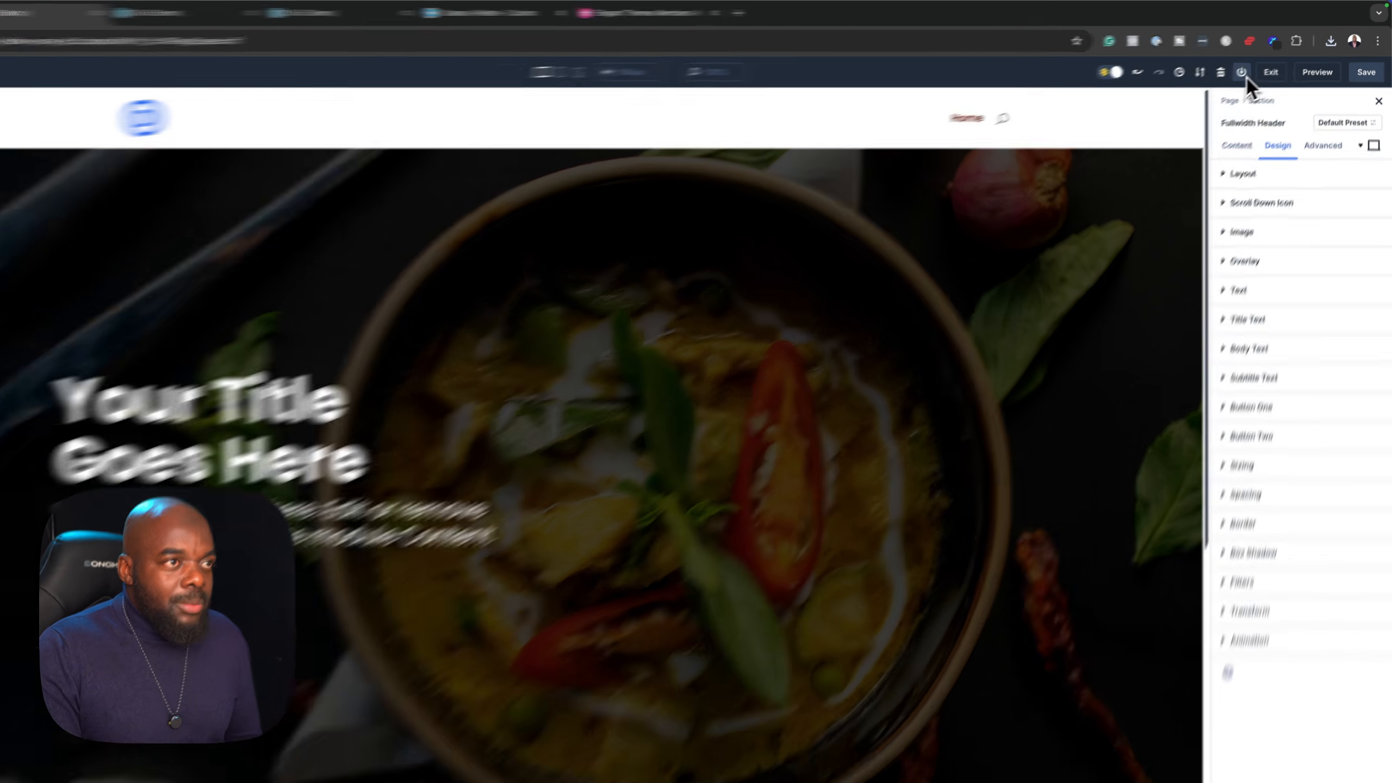
# Save the layout to the library as 'Hero Layout', also saving all 3 sections individually
pyautogui.click(1252, 67)
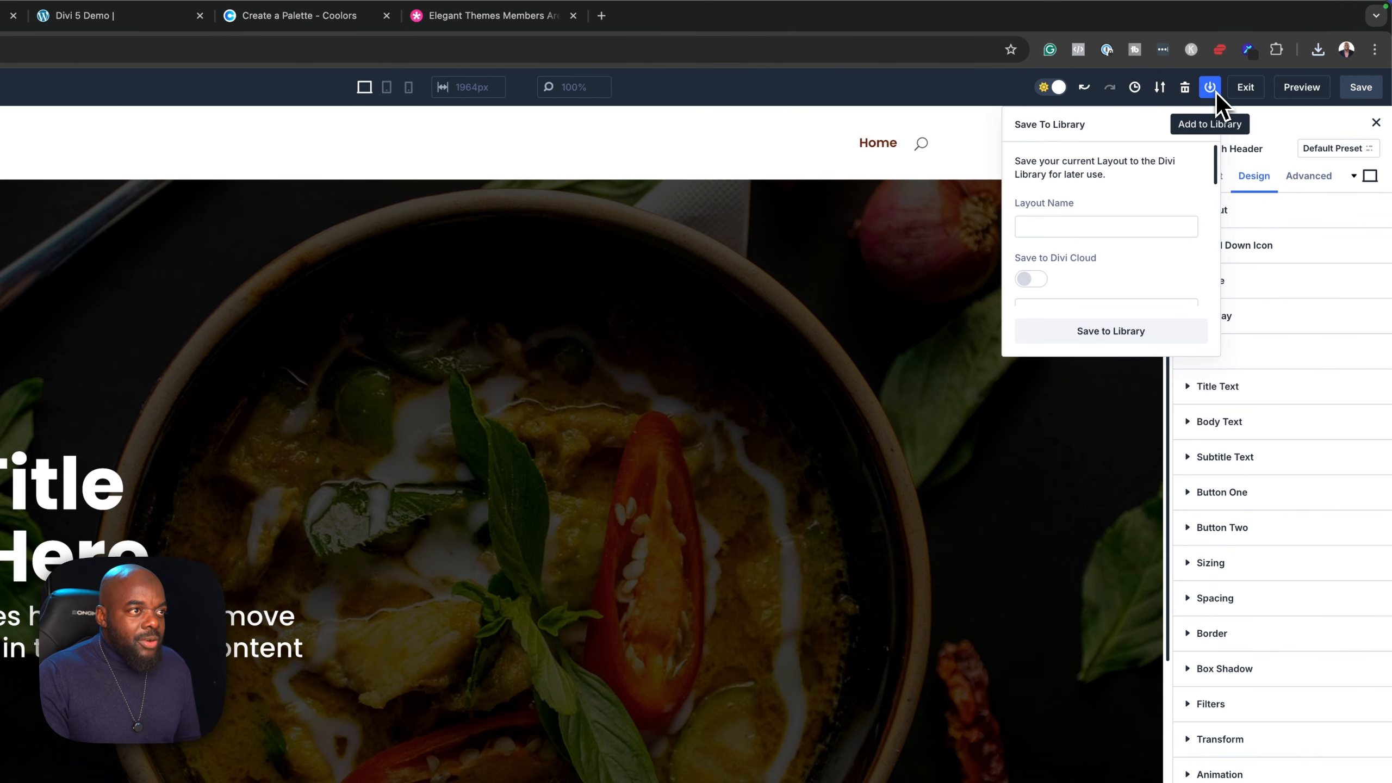
pyautogui.click(1085, 232)
pyautogui.write('Layout')
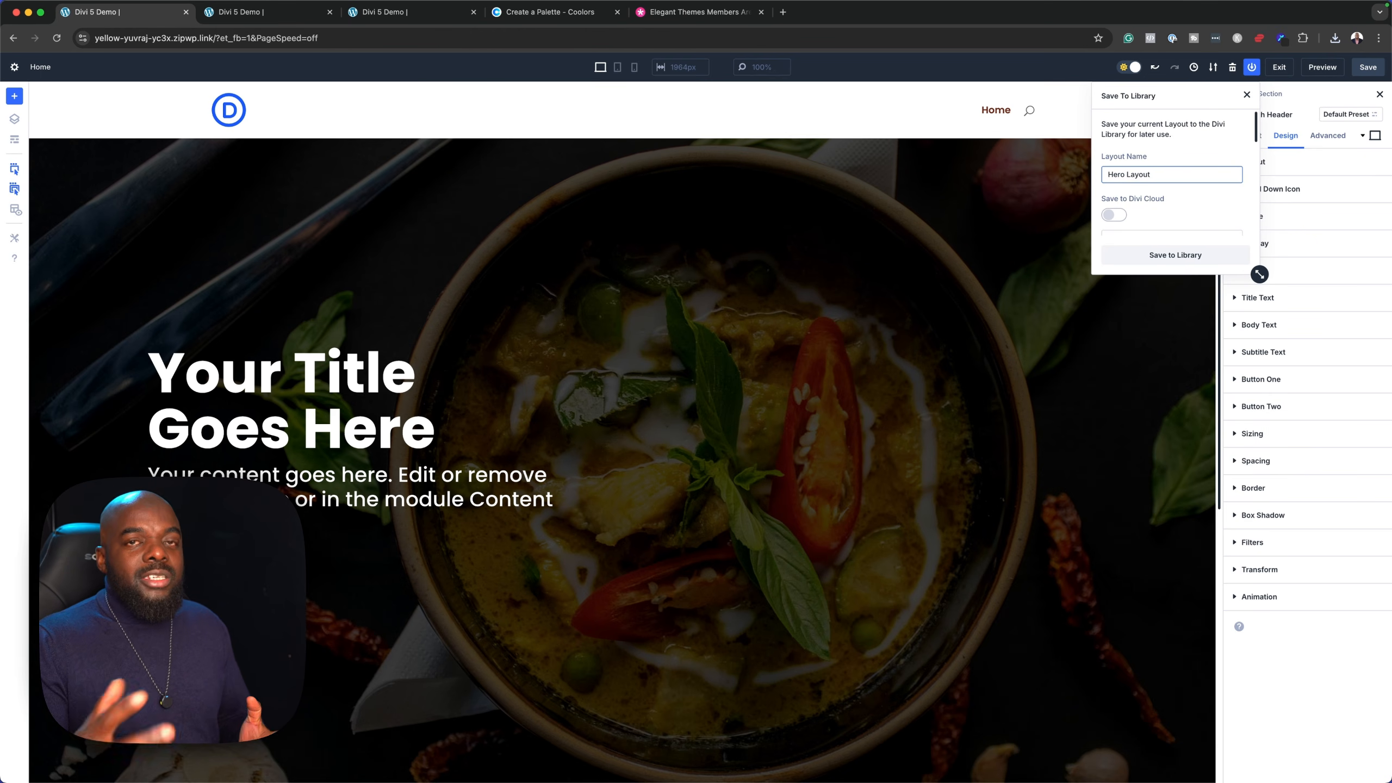
pyautogui.scroll(-5, 1148, 213)
pyautogui.scroll(3, 1147, 213)
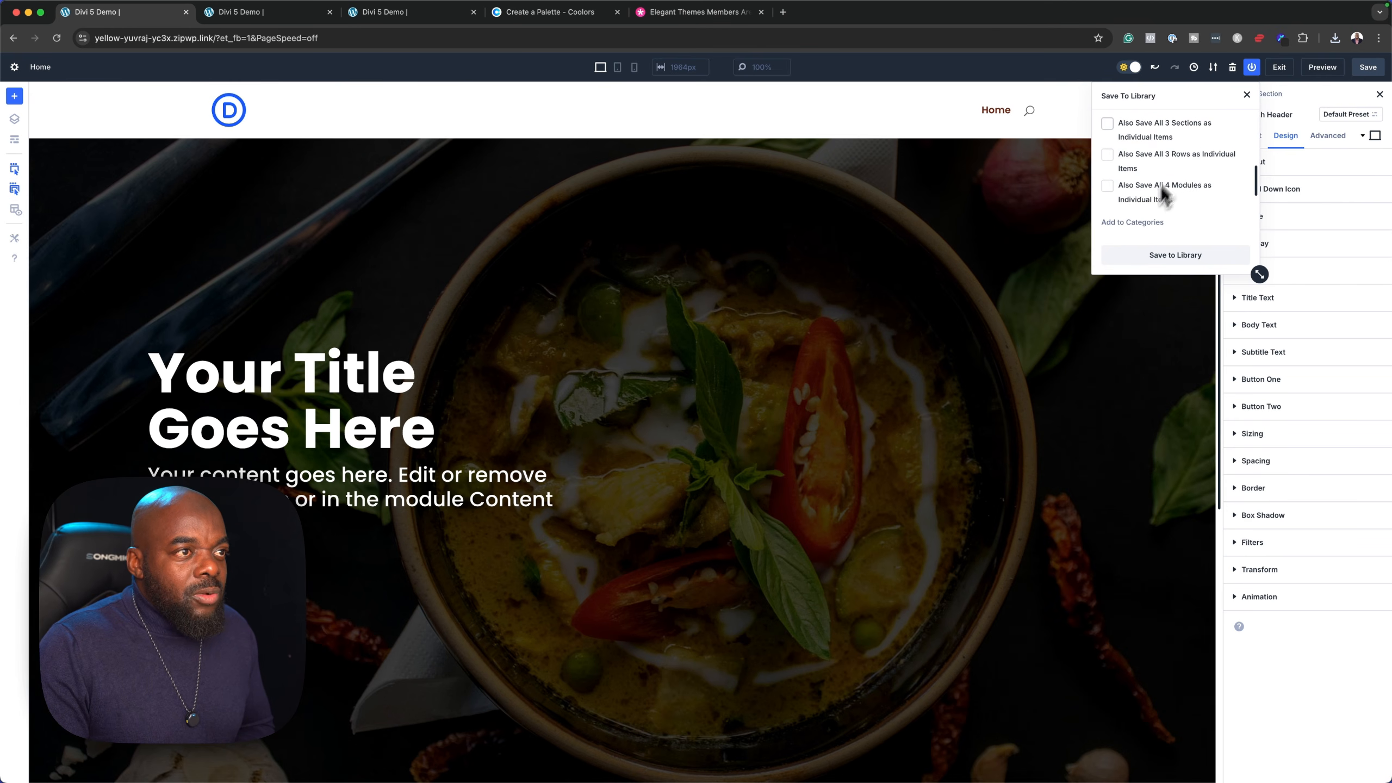
pyautogui.click(1112, 125)
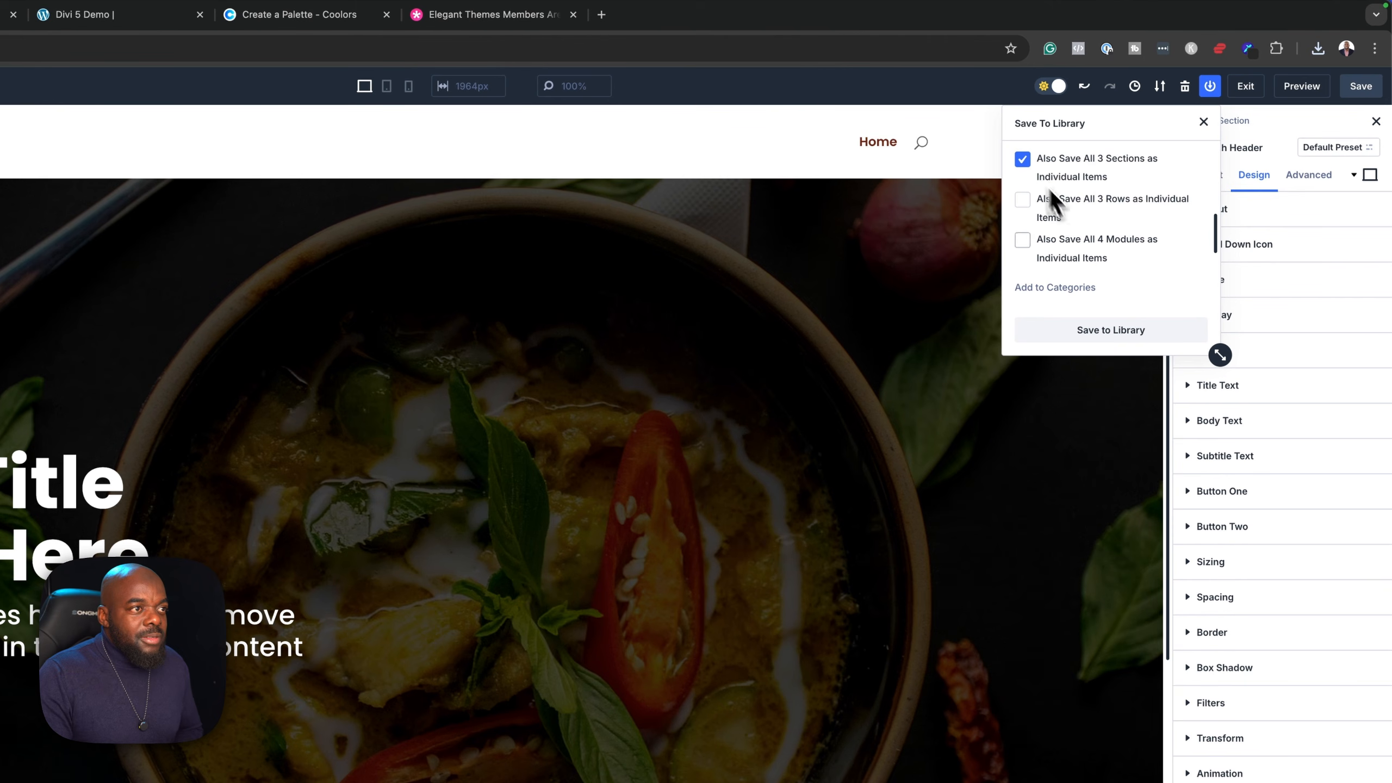
pyautogui.scroll(-3, 1133, 316)
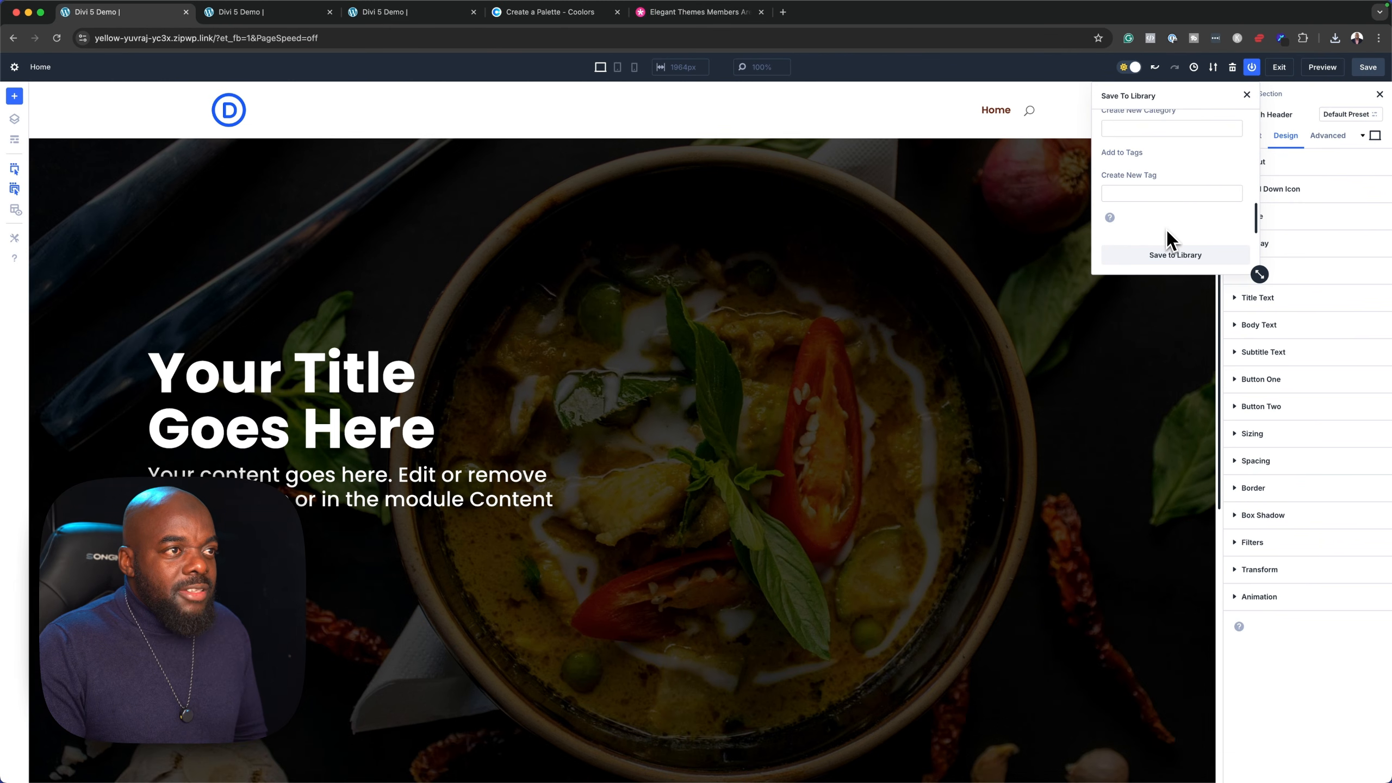
pyautogui.scroll(-2, 1100, 301)
pyautogui.scroll(1, 1165, 227)
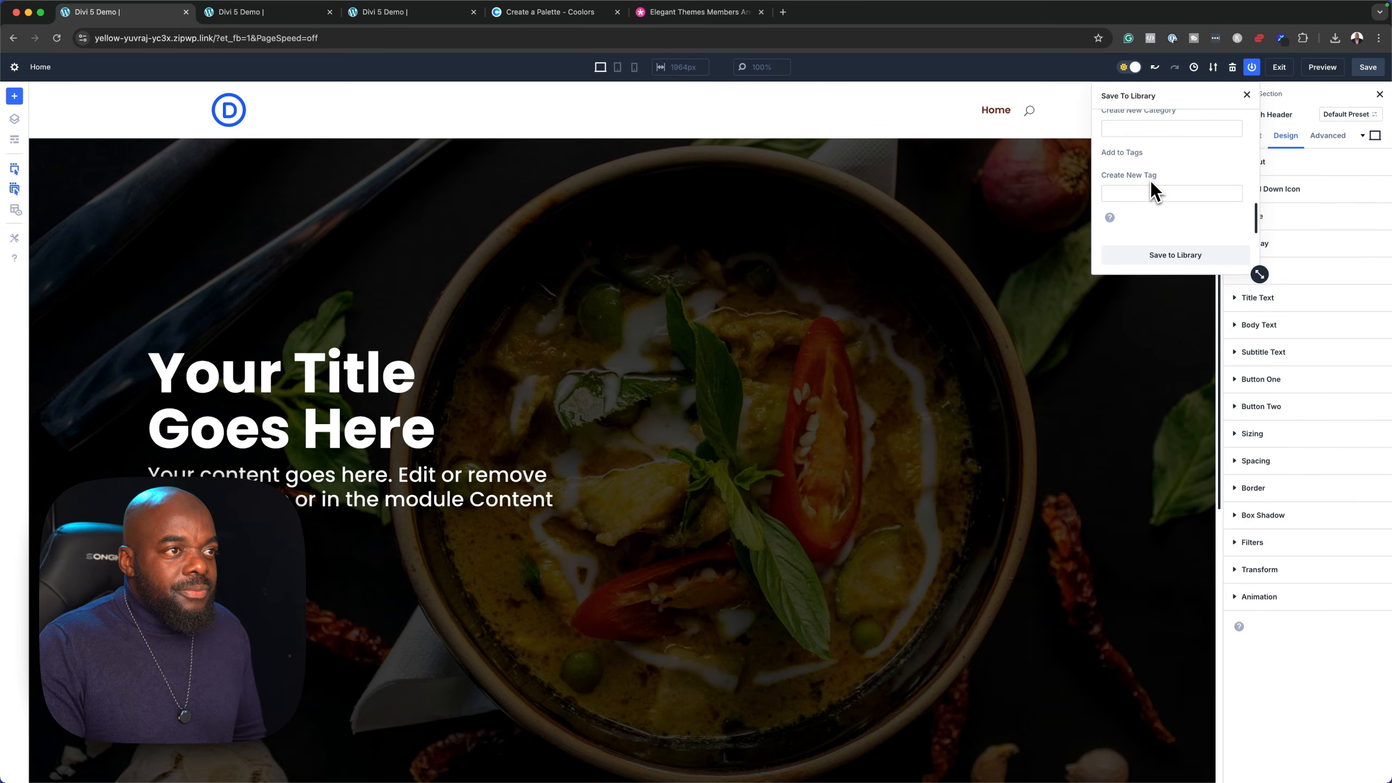
pyautogui.click(1200, 255)
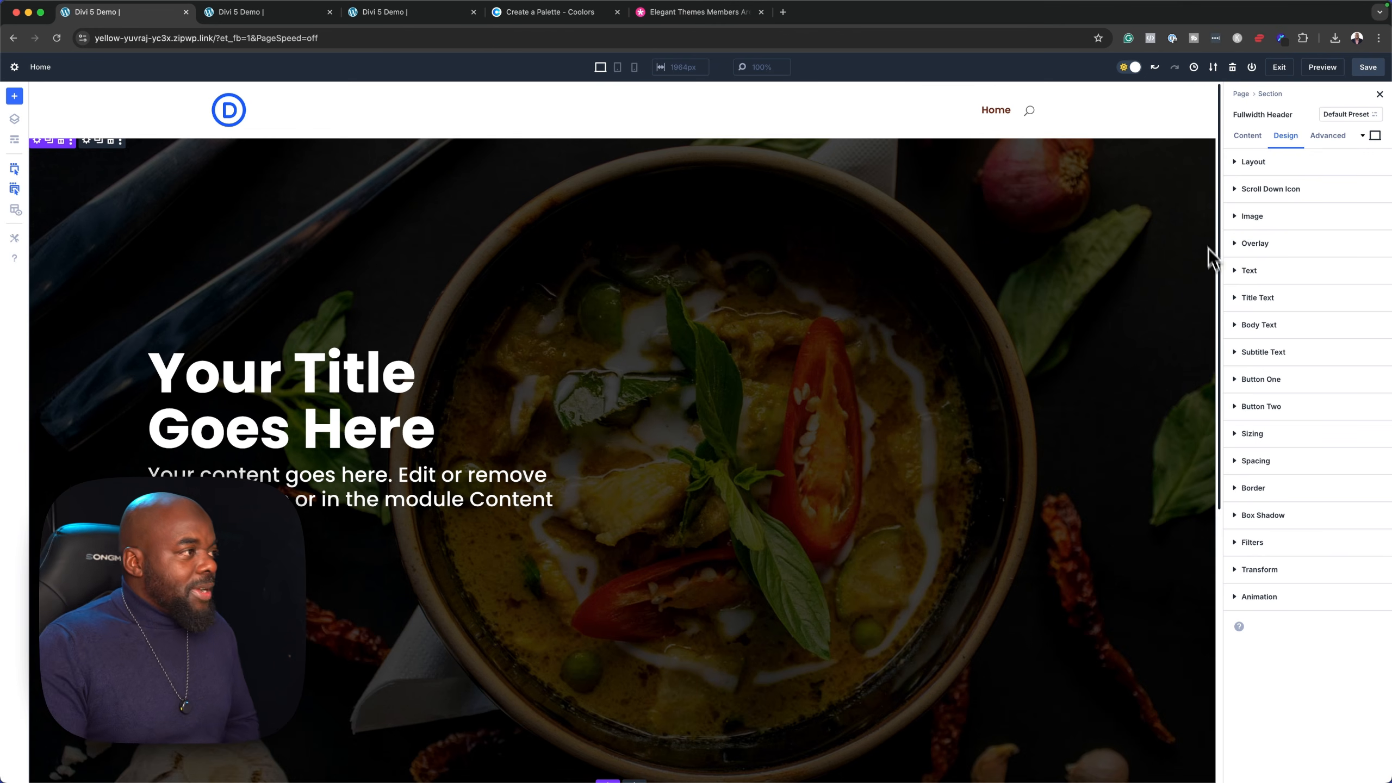
pyautogui.scroll(-8, 1056, 362)
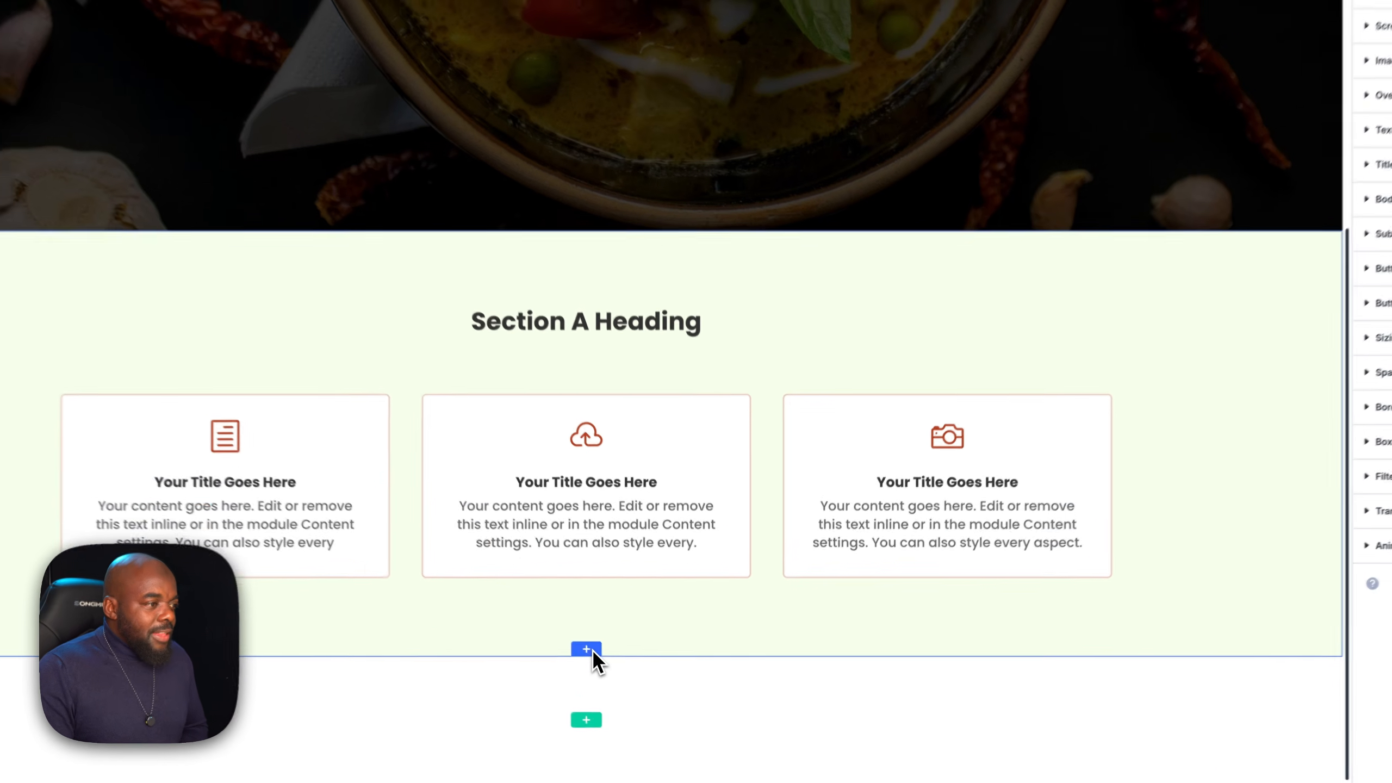
# Check the saved Hero Layout sections under Add From Library, then save the page
pyautogui.click(623, 679)
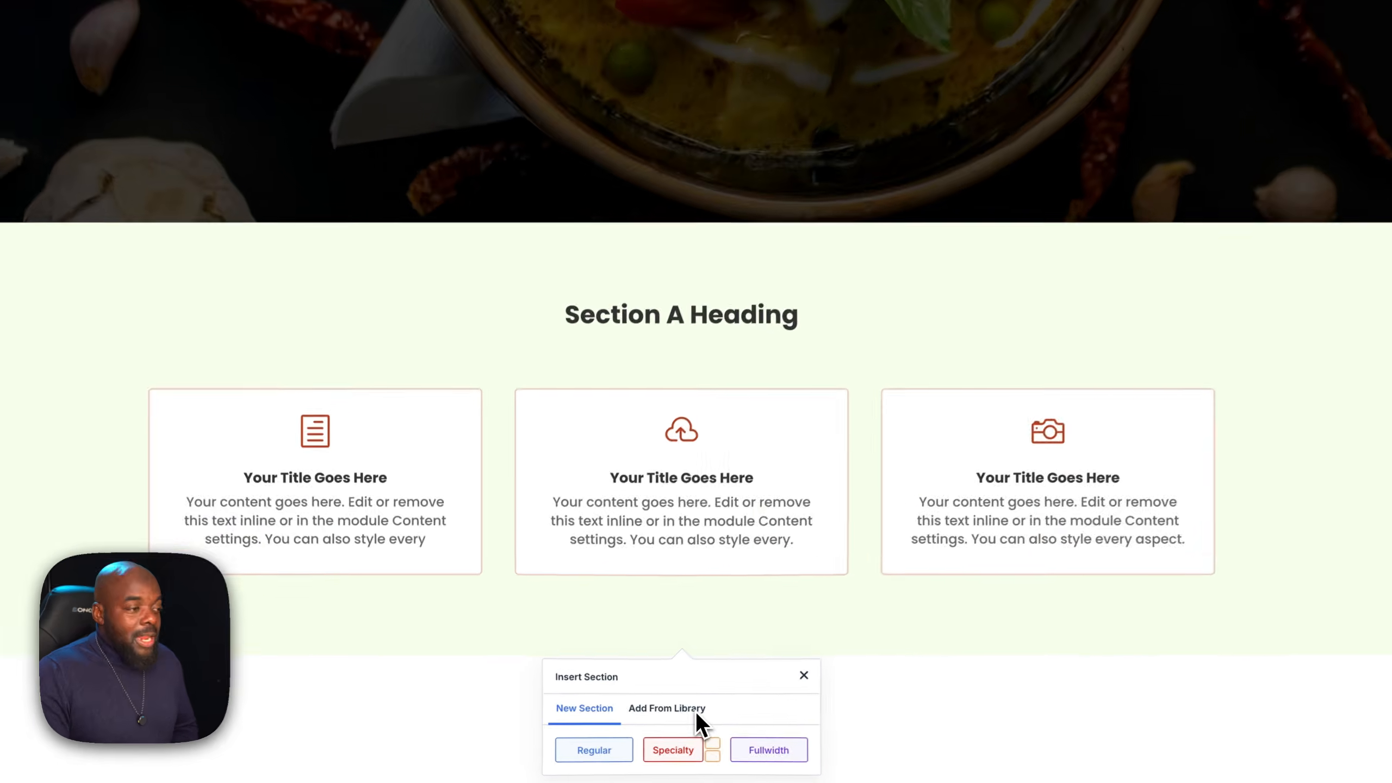
pyautogui.click(633, 726)
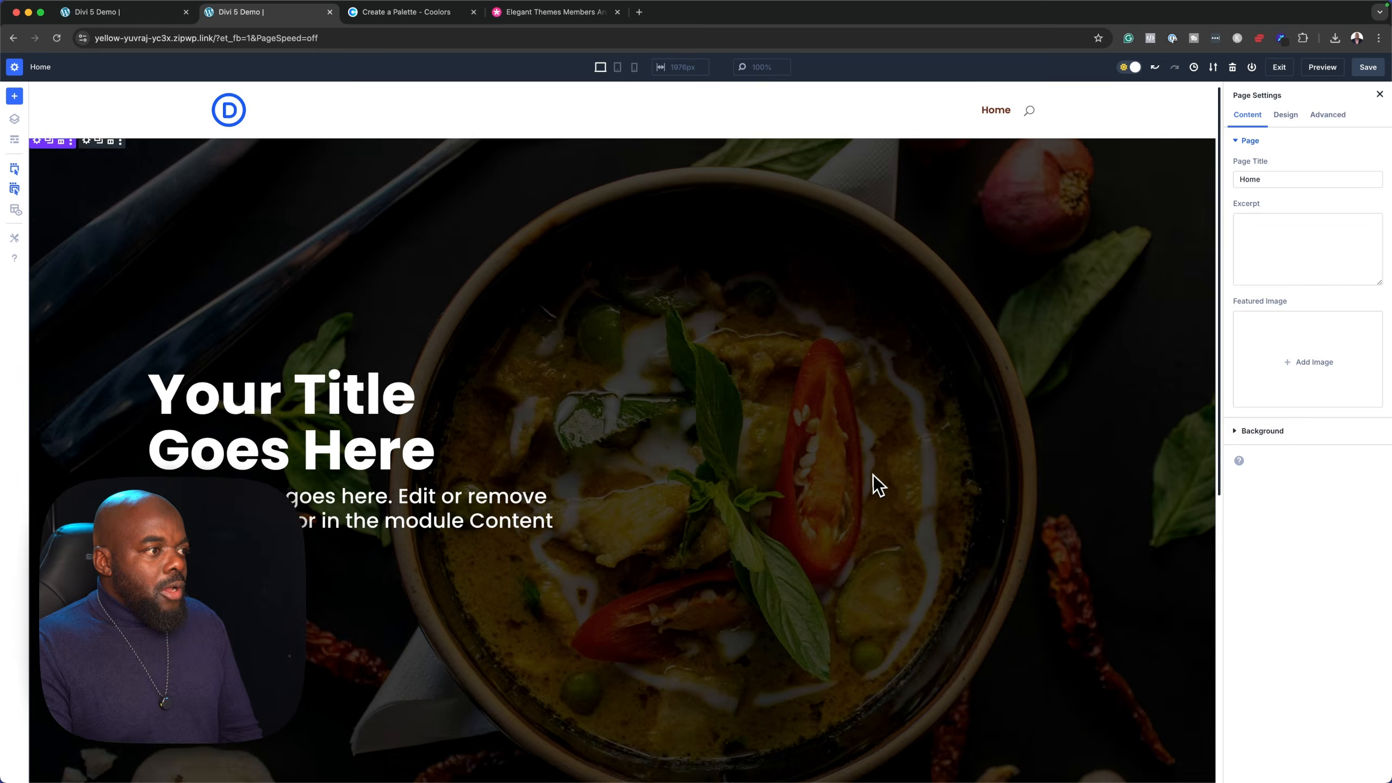
pyautogui.scroll(-5, 873, 482)
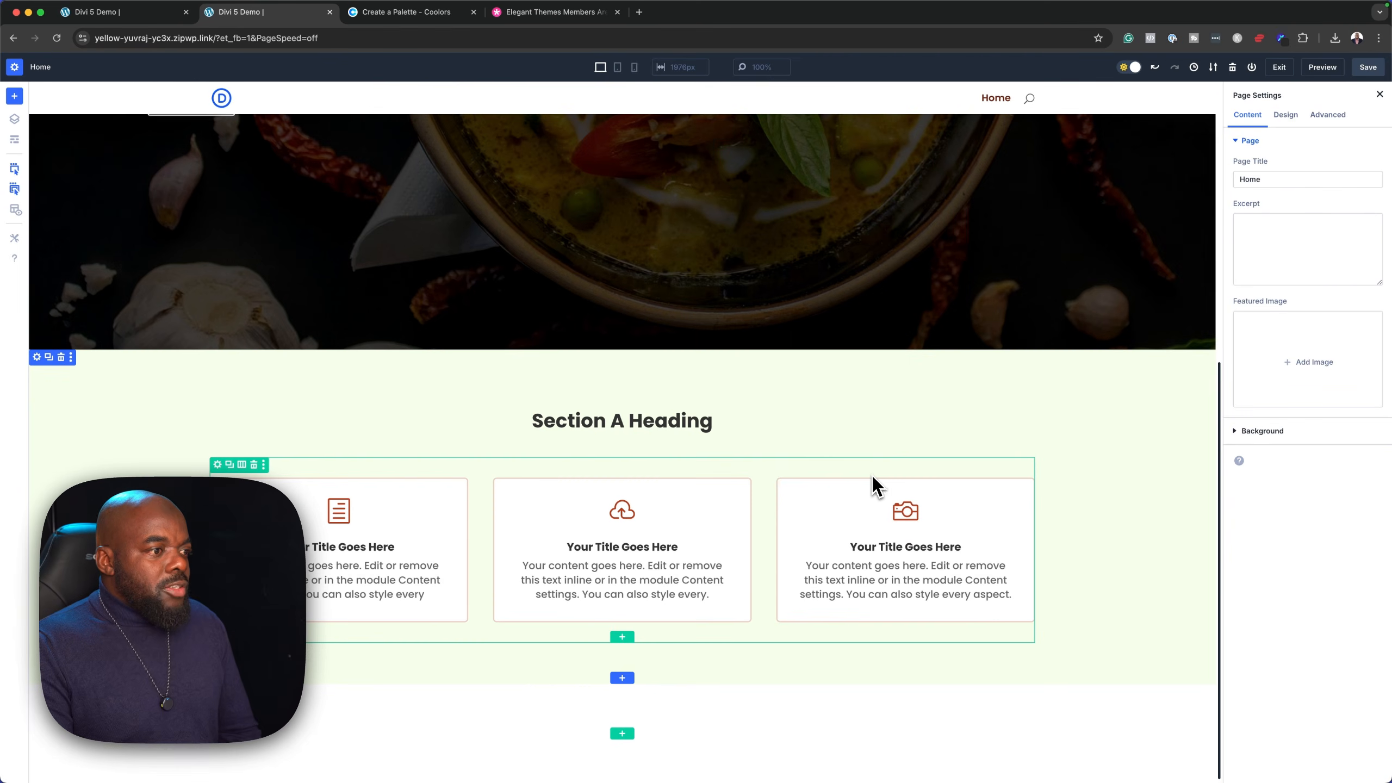
pyautogui.scroll(8, 872, 474)
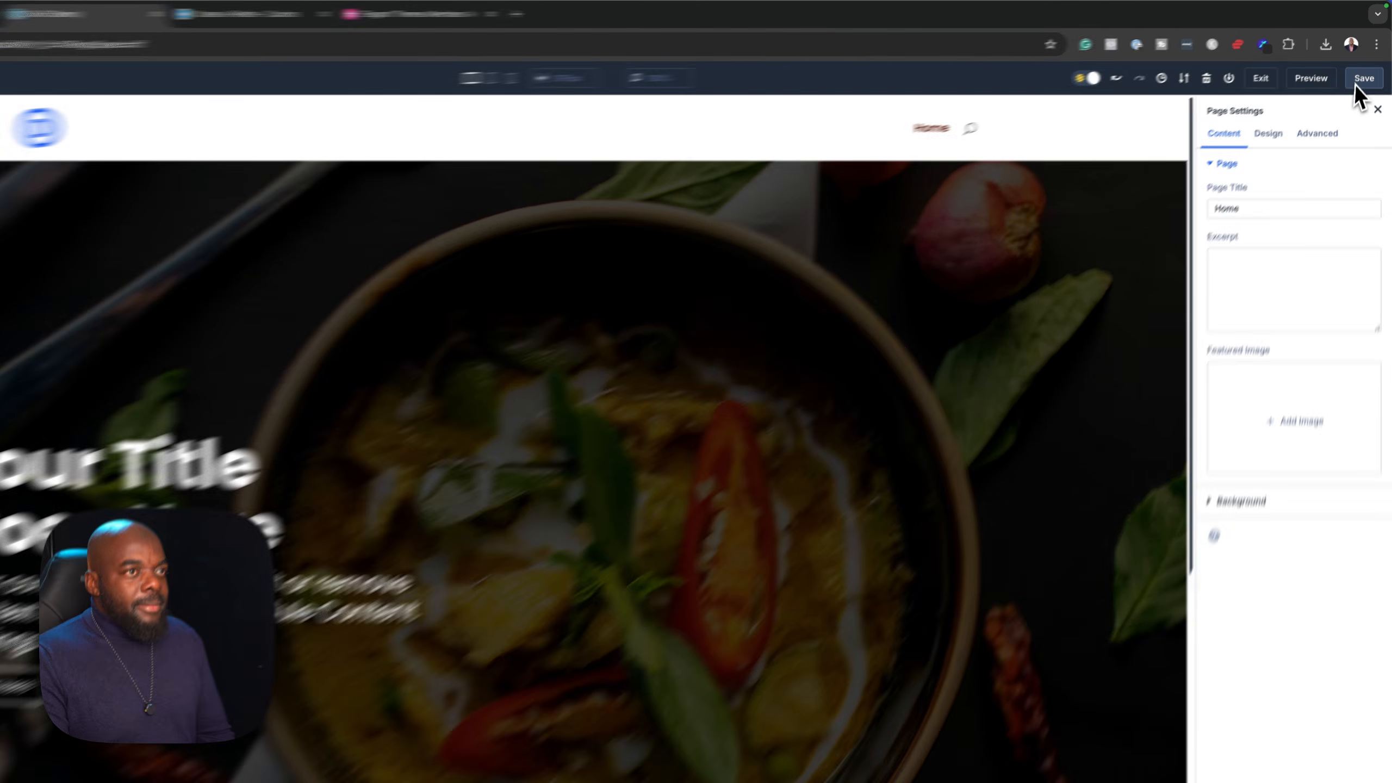
pyautogui.click(1356, 85)
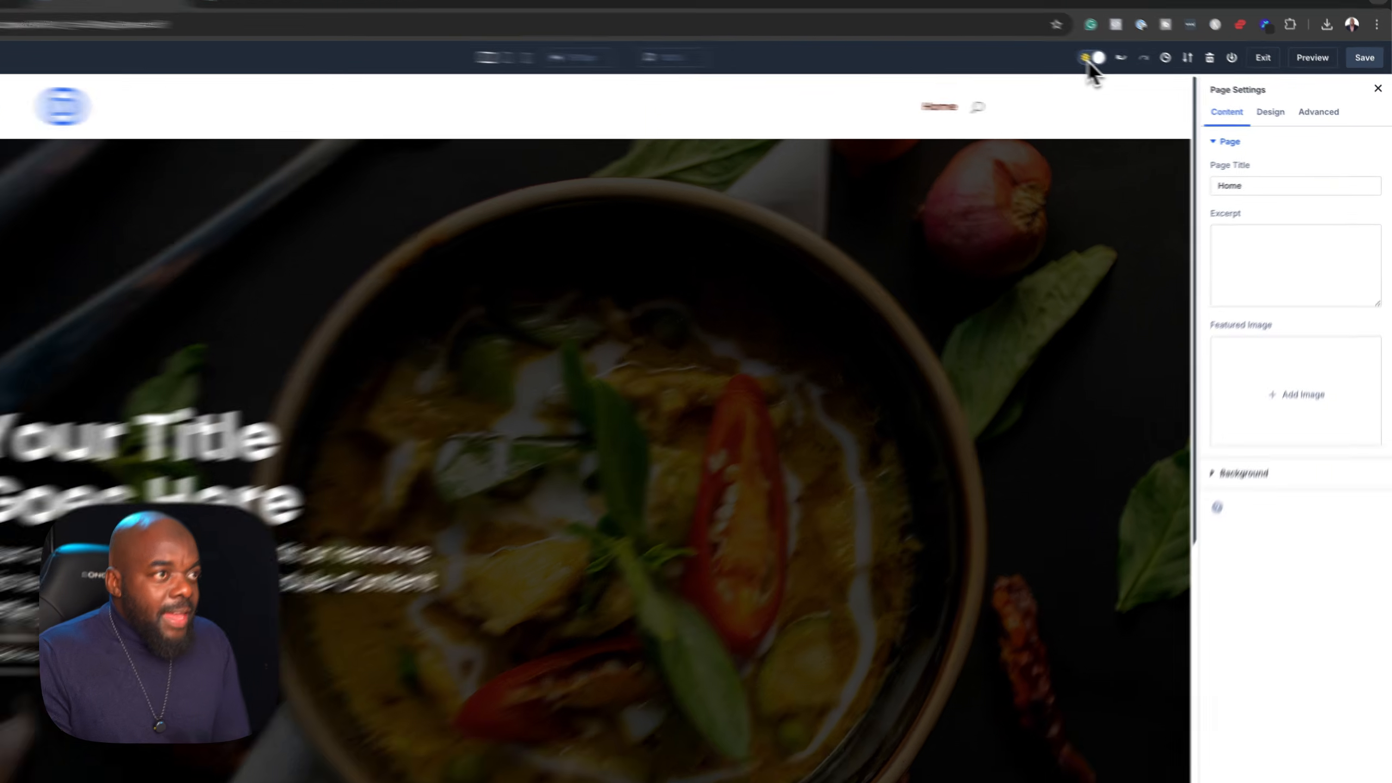
pyautogui.click(1128, 67)
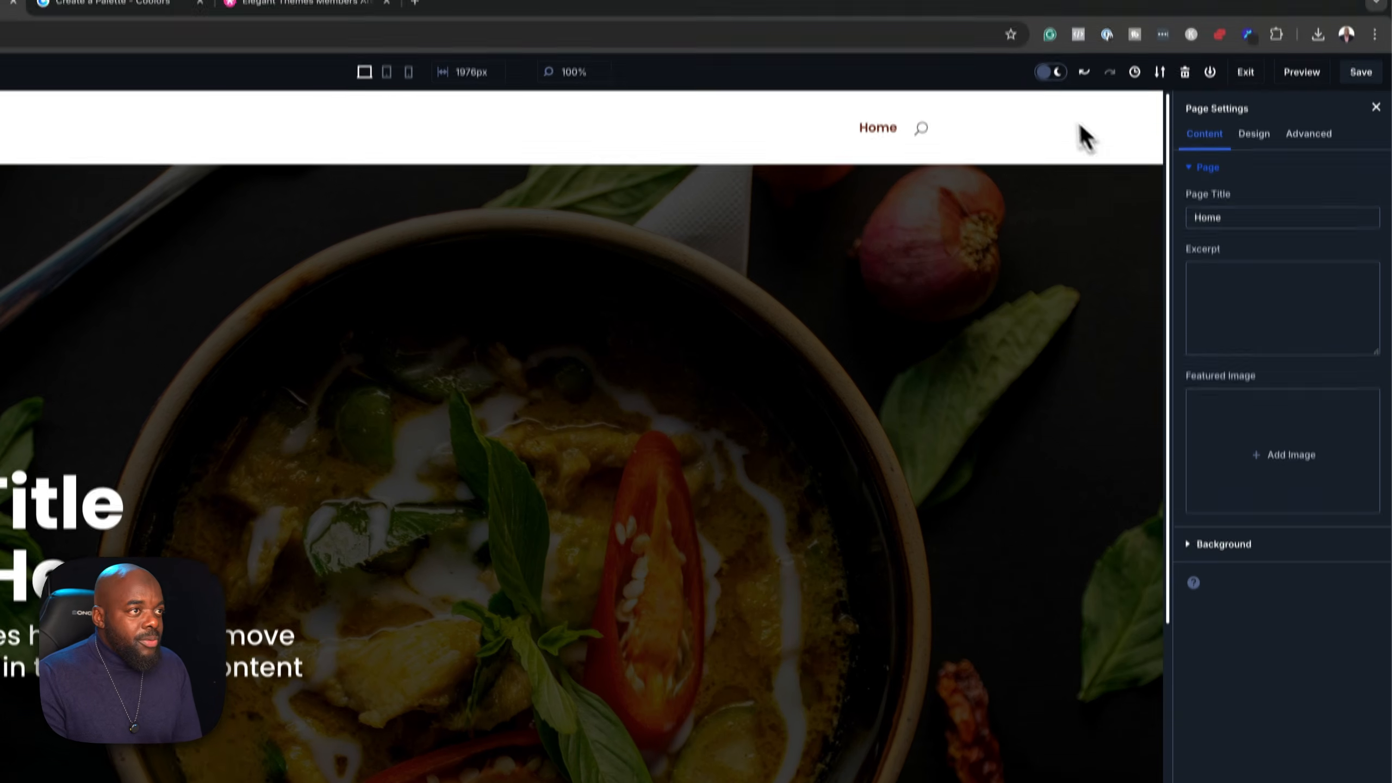
pyautogui.click(1059, 89)
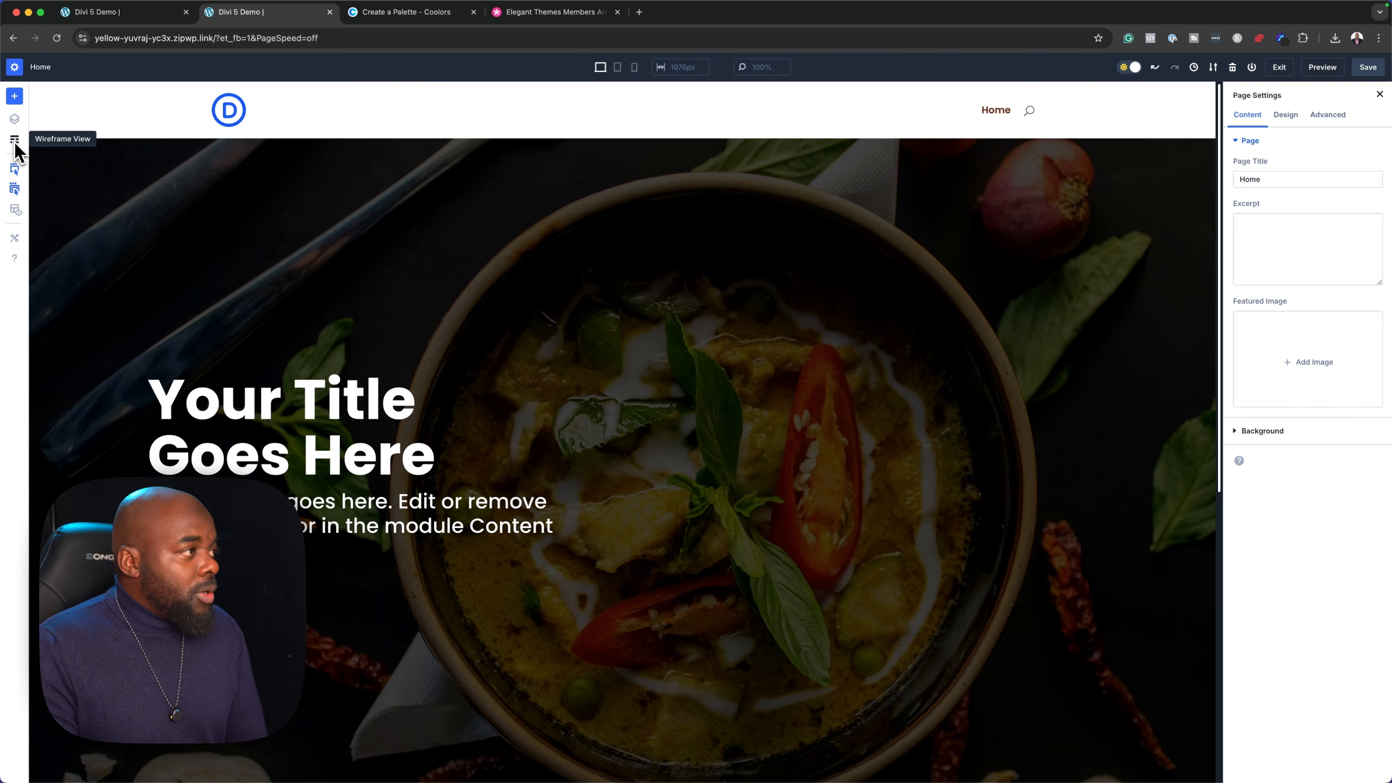
# Open the Layers panel, expand the second section's rows, and turn off Wireframe View
pyautogui.click(14, 140)
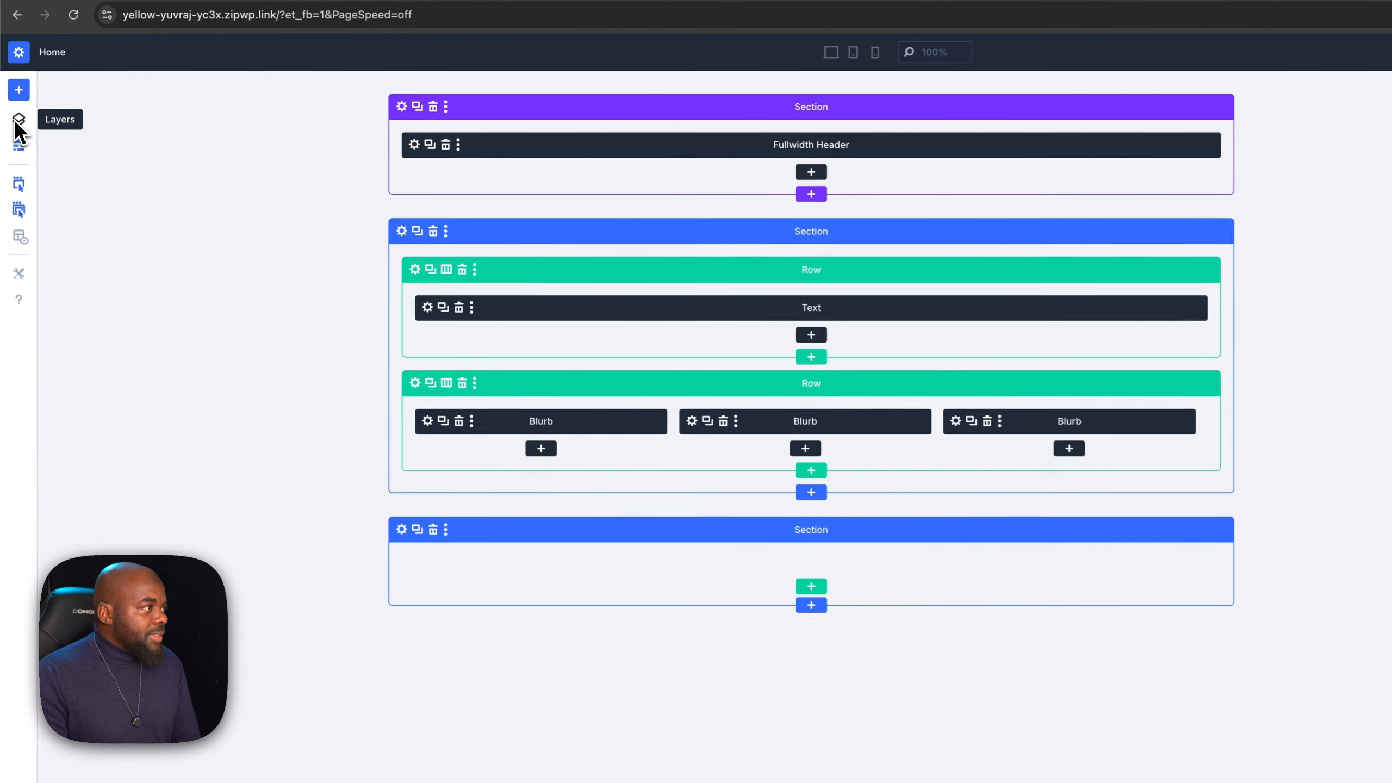
pyautogui.click(13, 121)
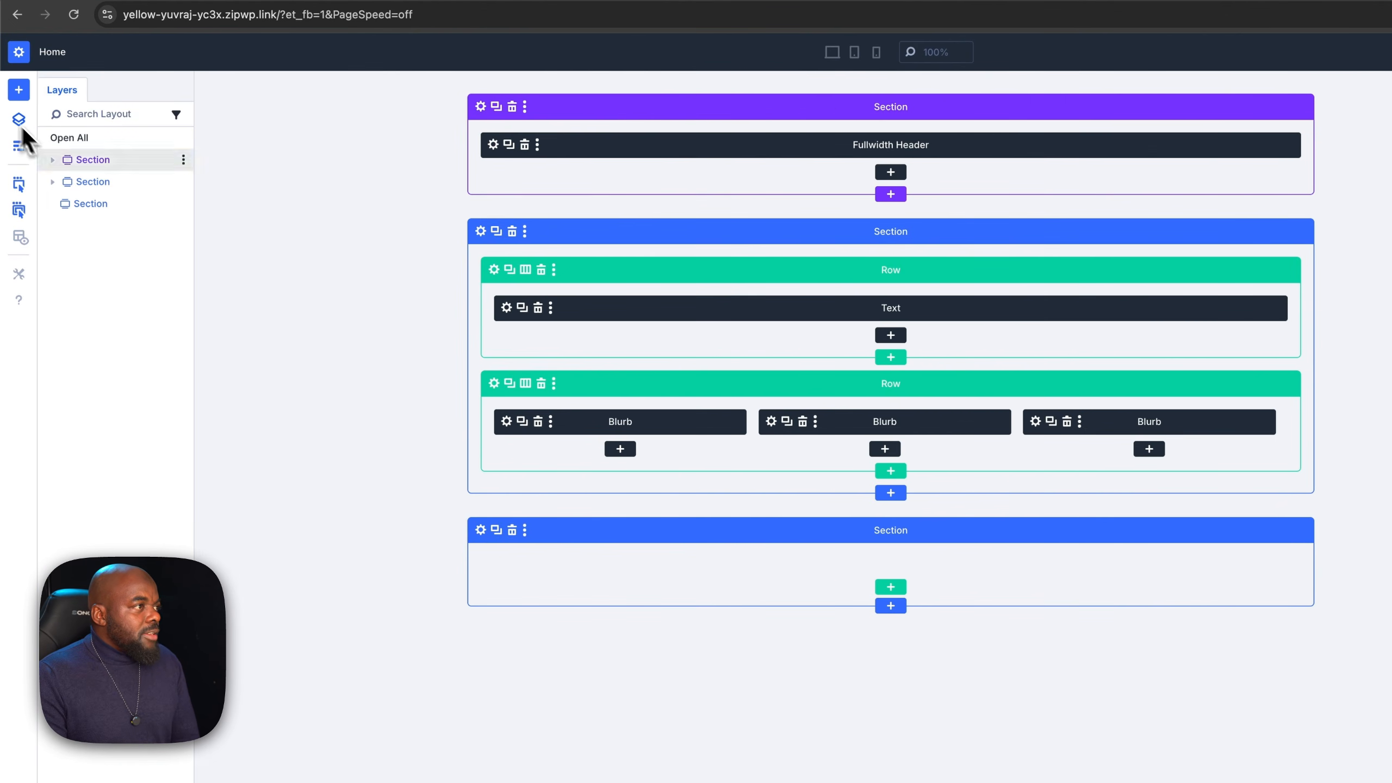
pyautogui.click(53, 185)
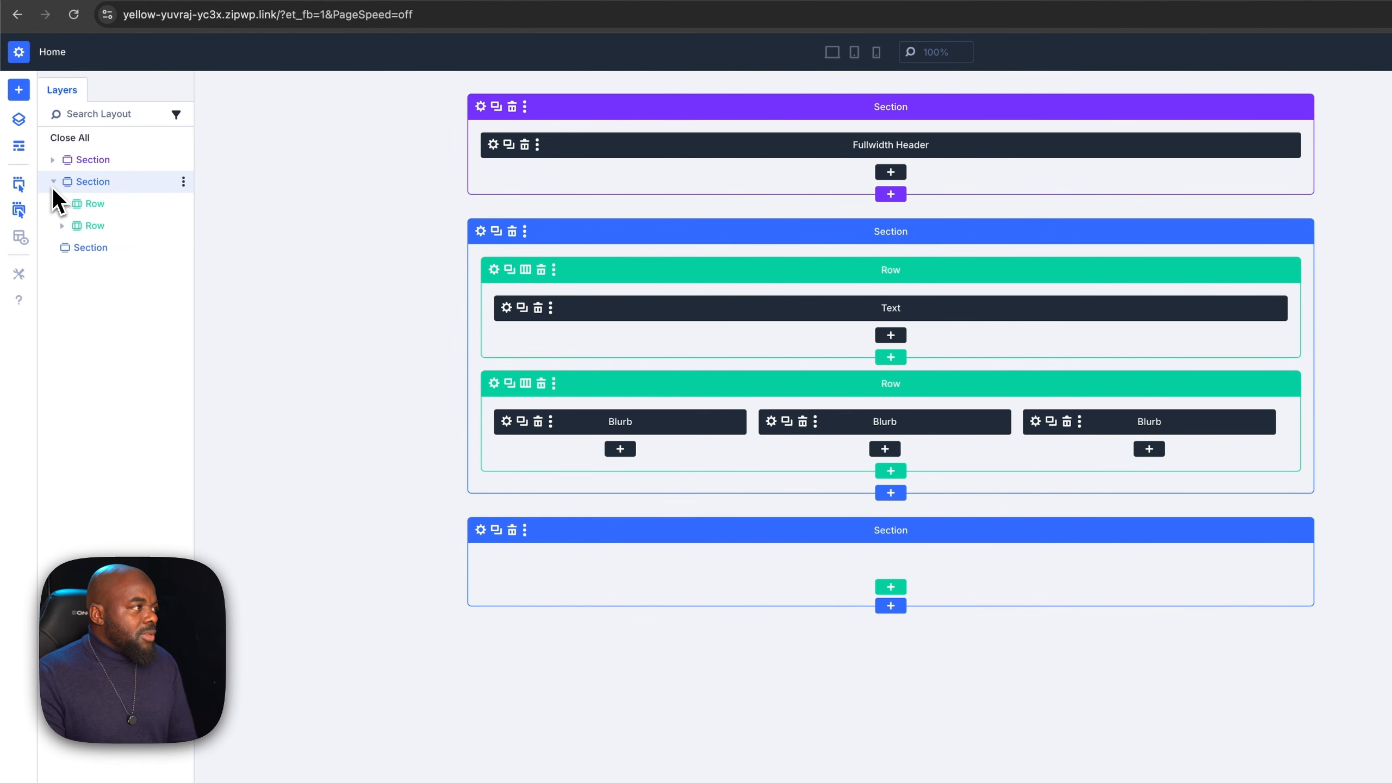
pyautogui.click(117, 211)
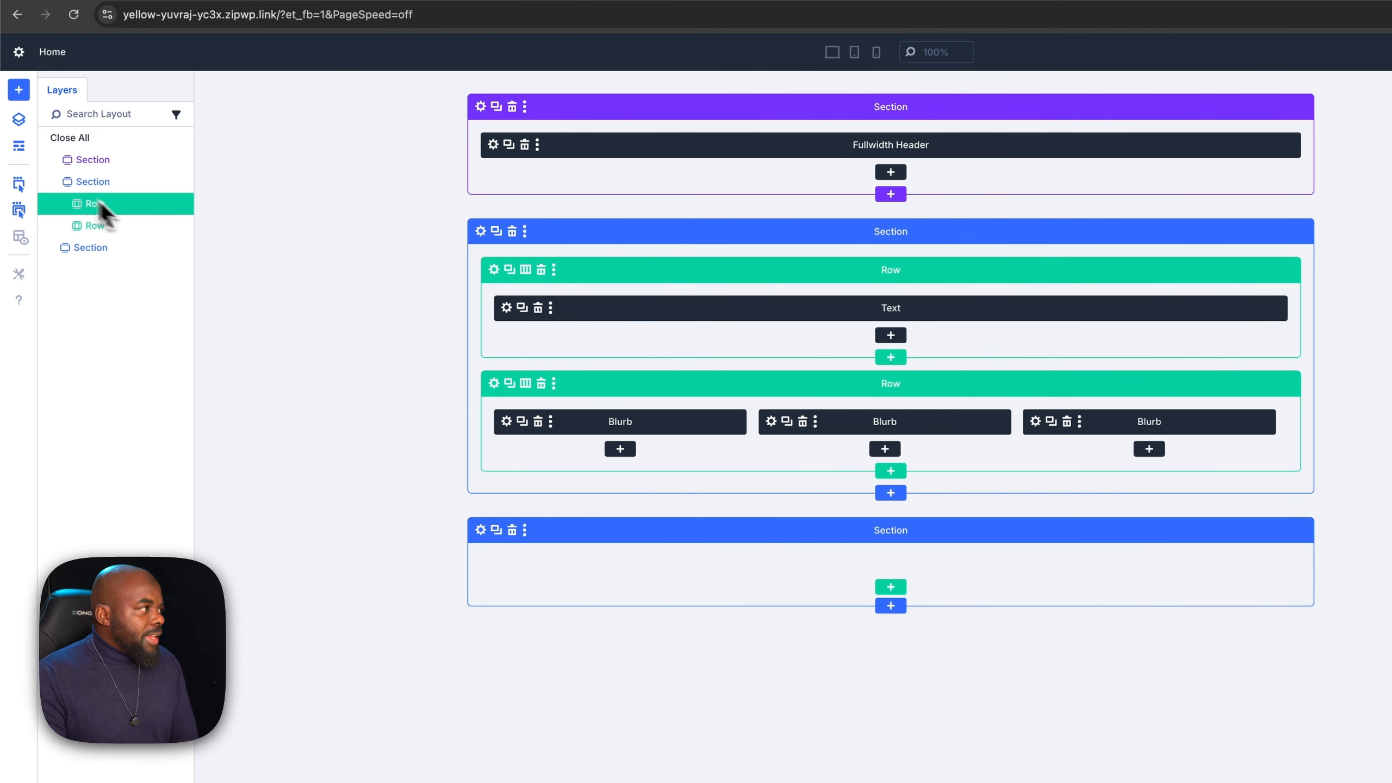
pyautogui.click(20, 148)
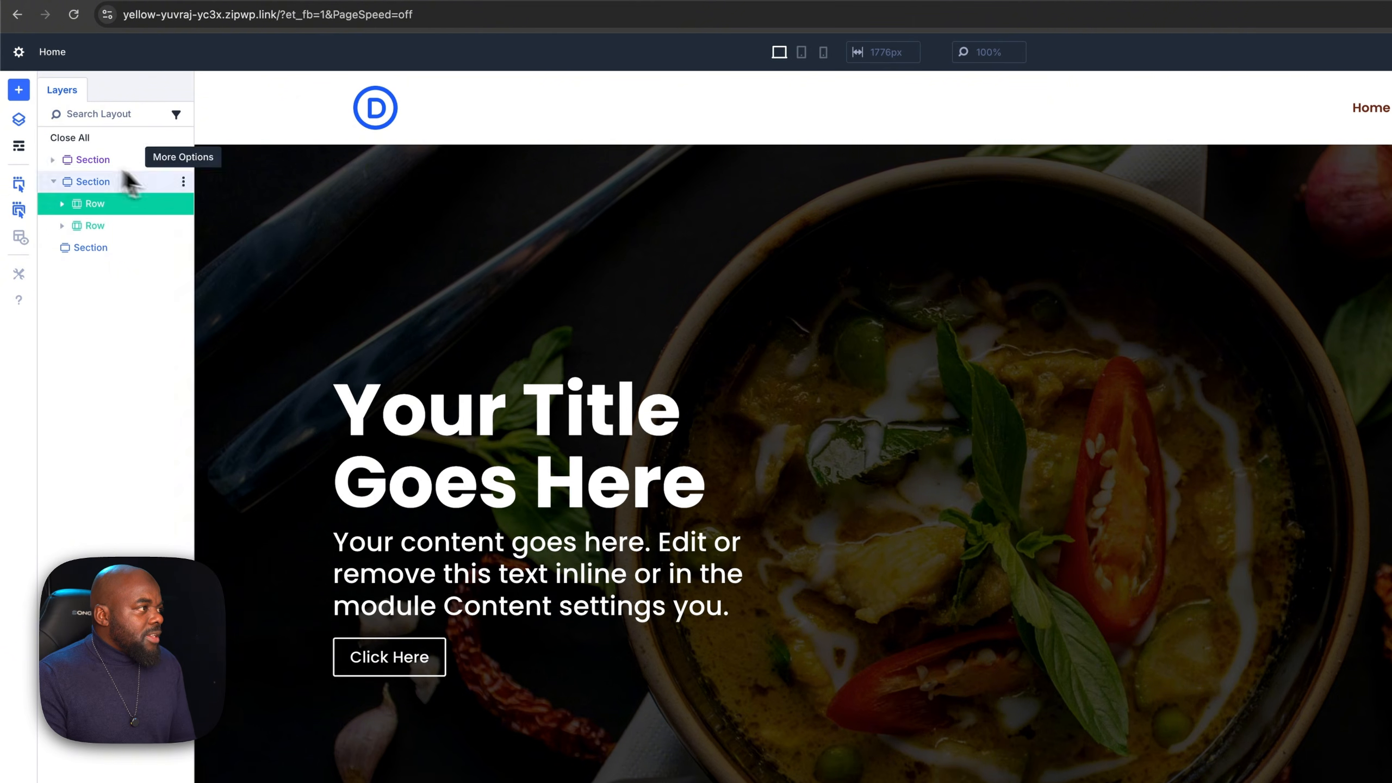
pyautogui.click(91, 228)
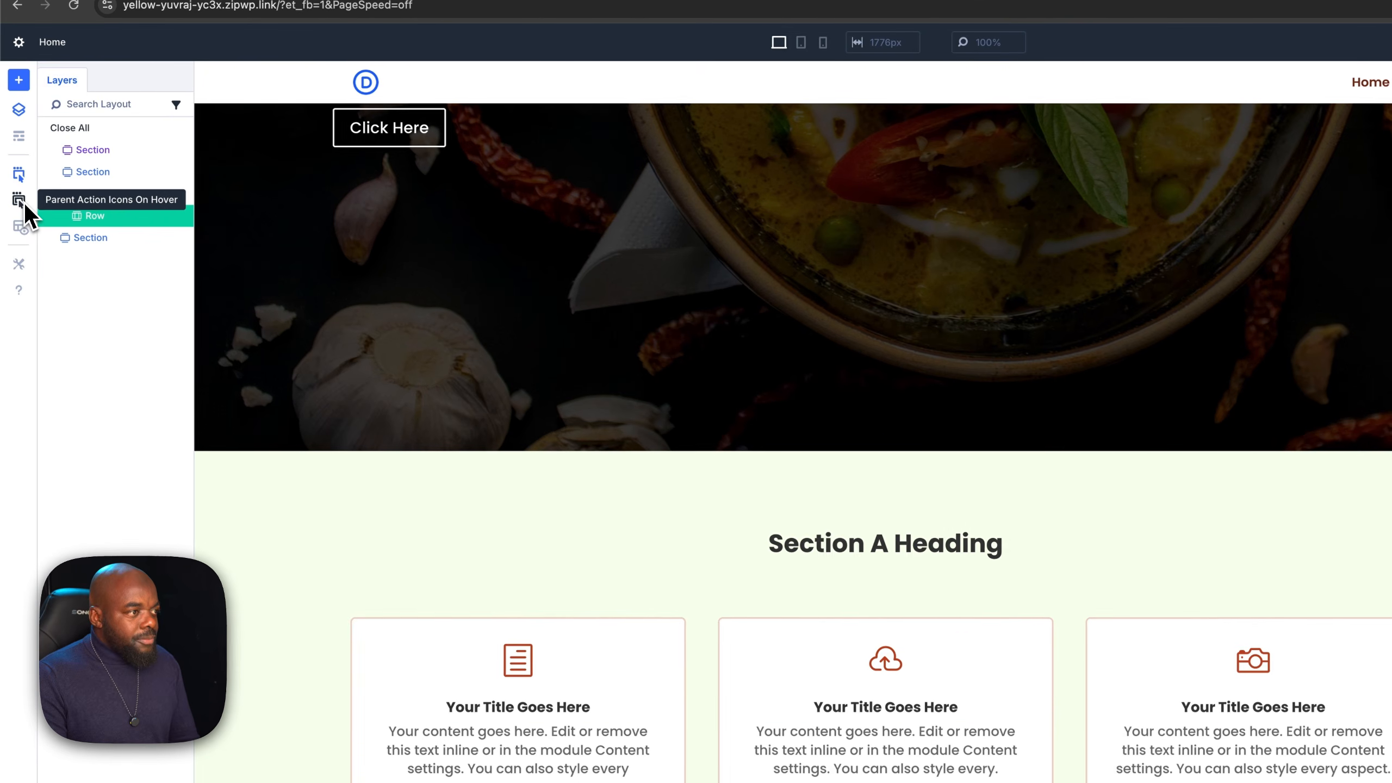
# Switch on Enable Admin Bar in Builder Settings and close the panel
pyautogui.click(20, 267)
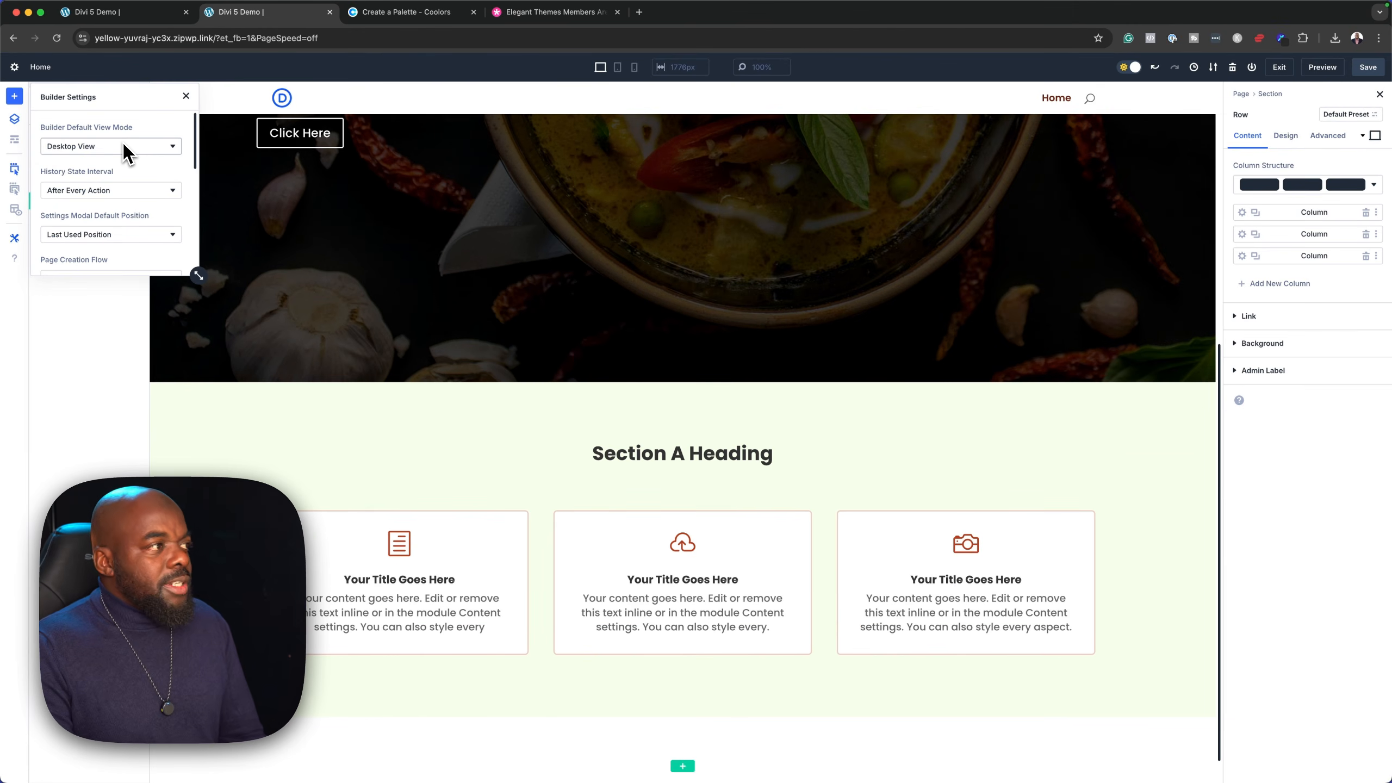
pyautogui.scroll(-1, 116, 195)
pyautogui.scroll(-10, 115, 195)
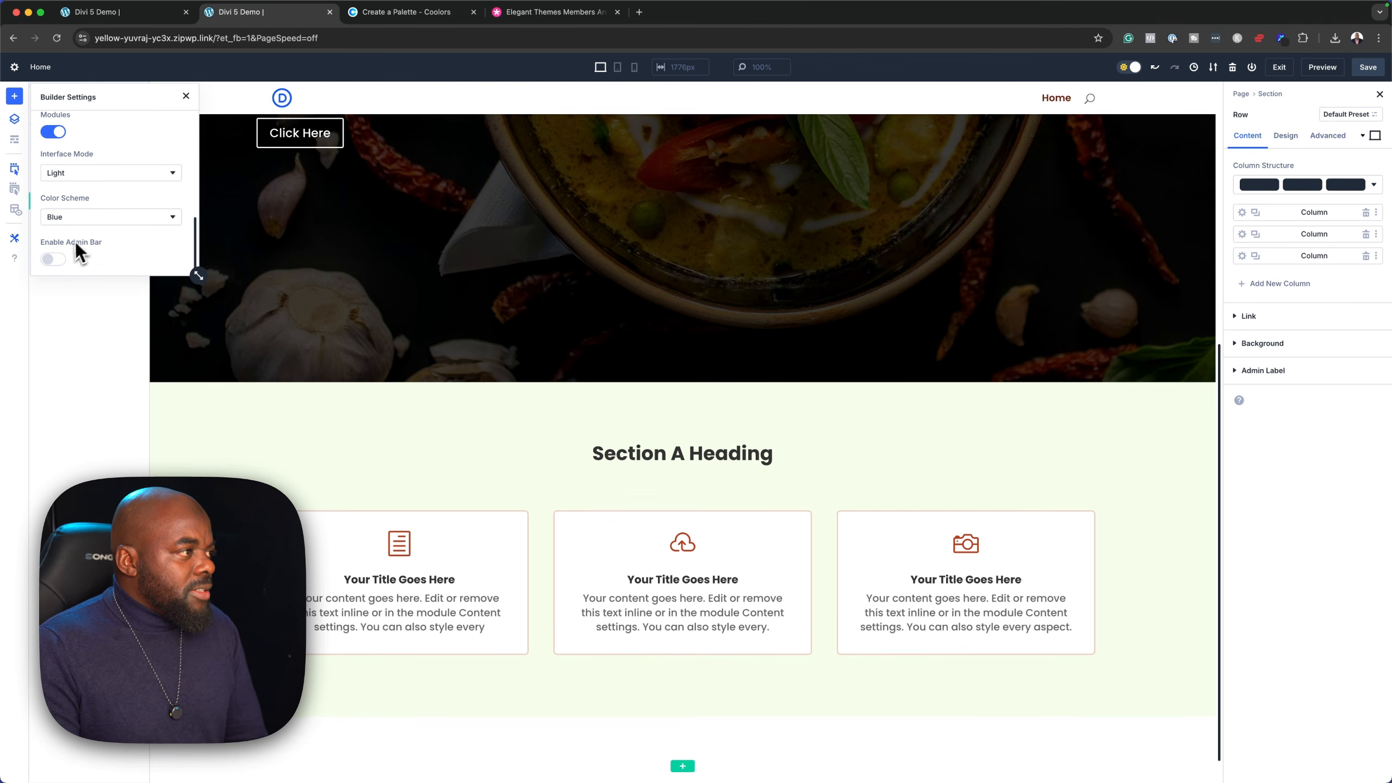
pyautogui.click(61, 259)
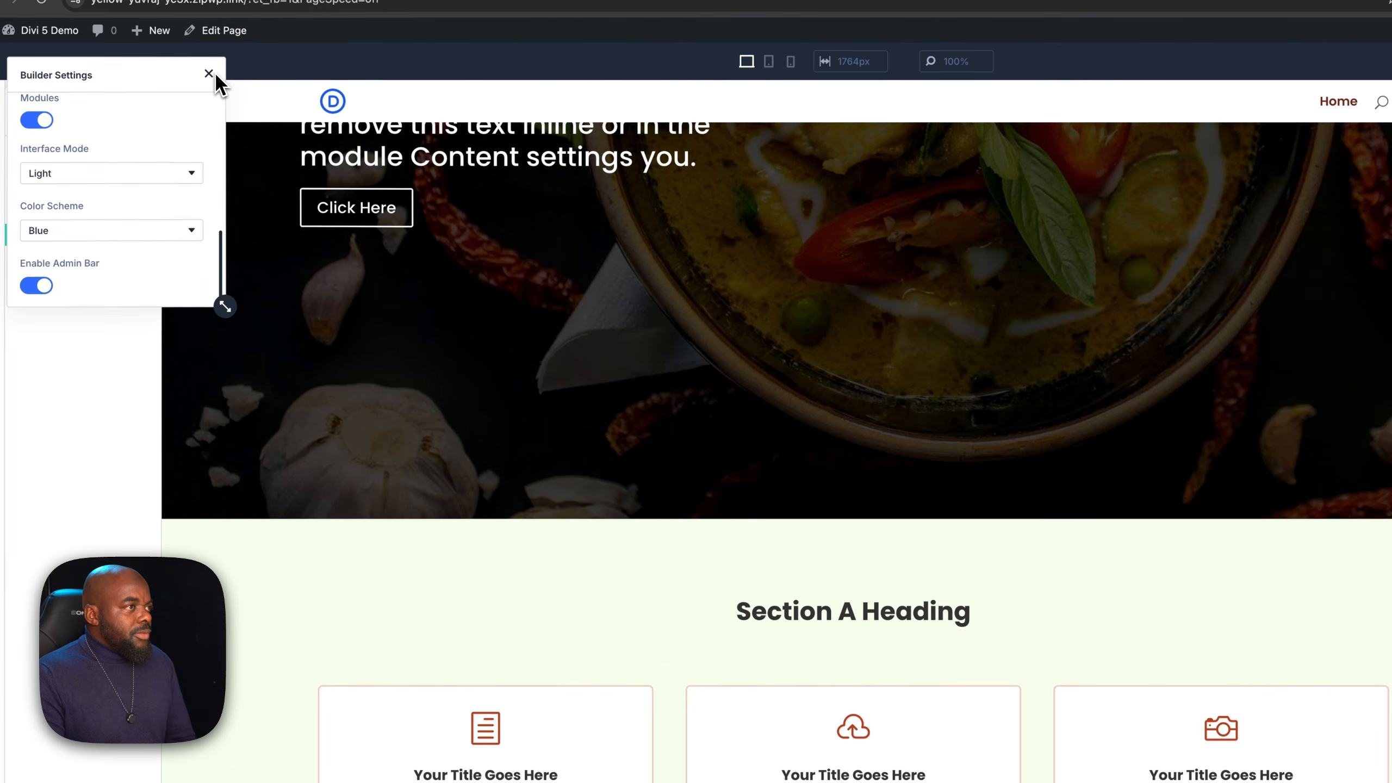
pyautogui.click(168, 11)
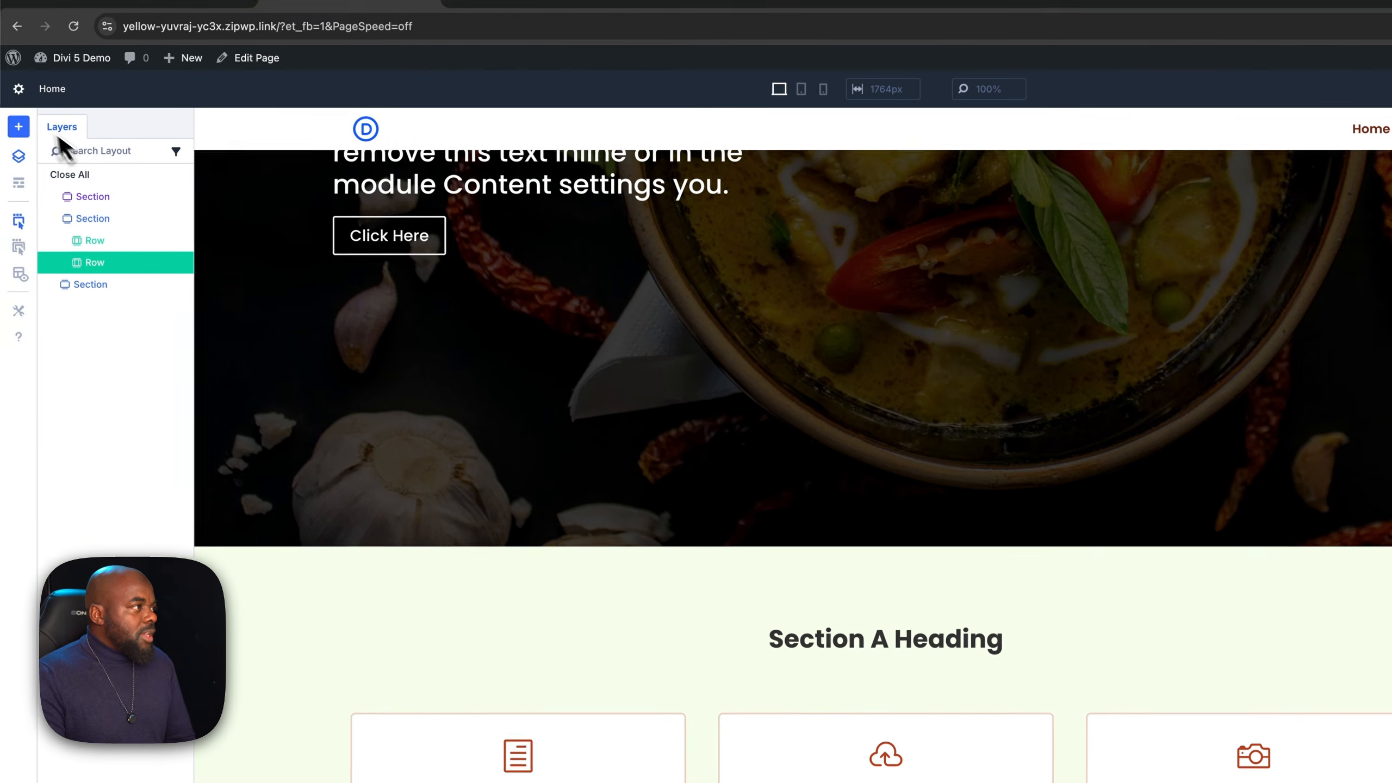
# Close the Layers panel, check the tablet and phone layouts, then return to desktop width
pyautogui.click(17, 163)
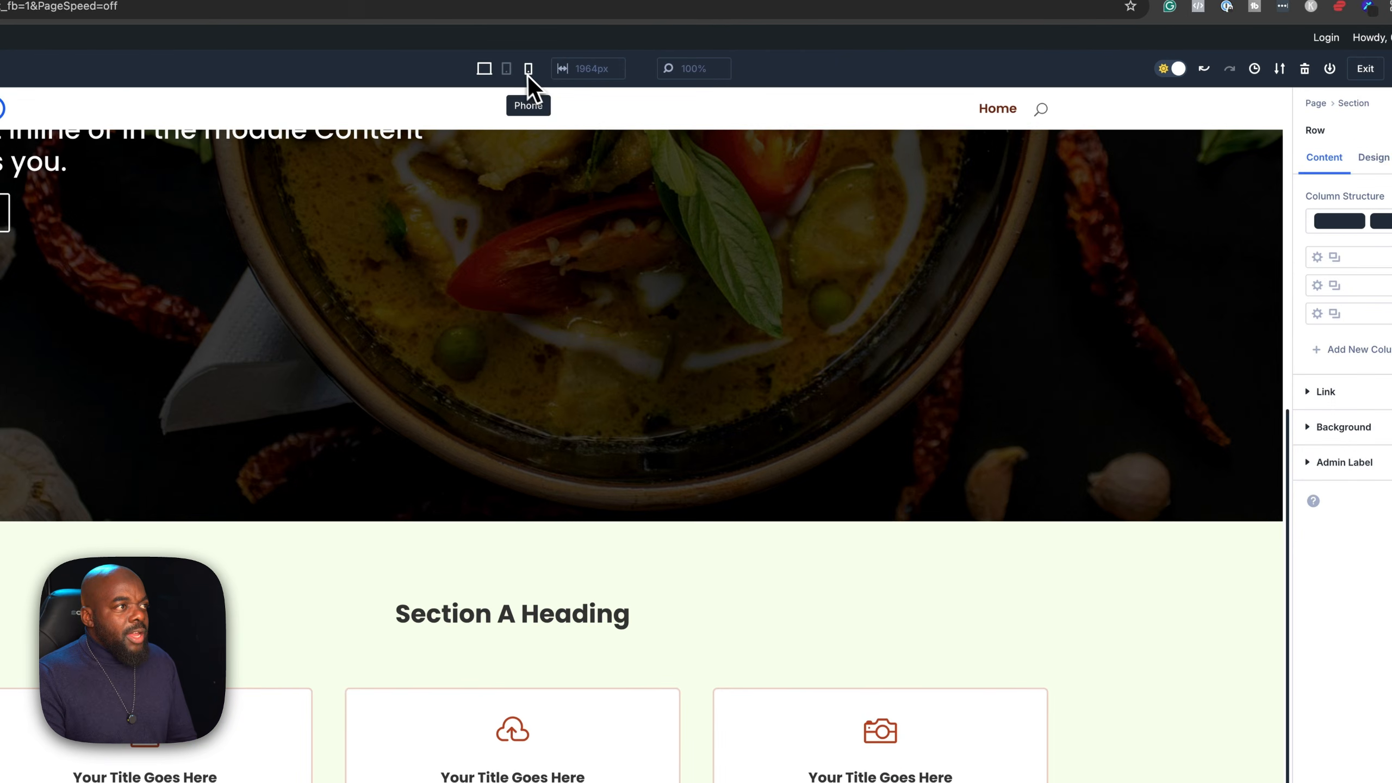
pyautogui.click(507, 68)
pyautogui.click(529, 69)
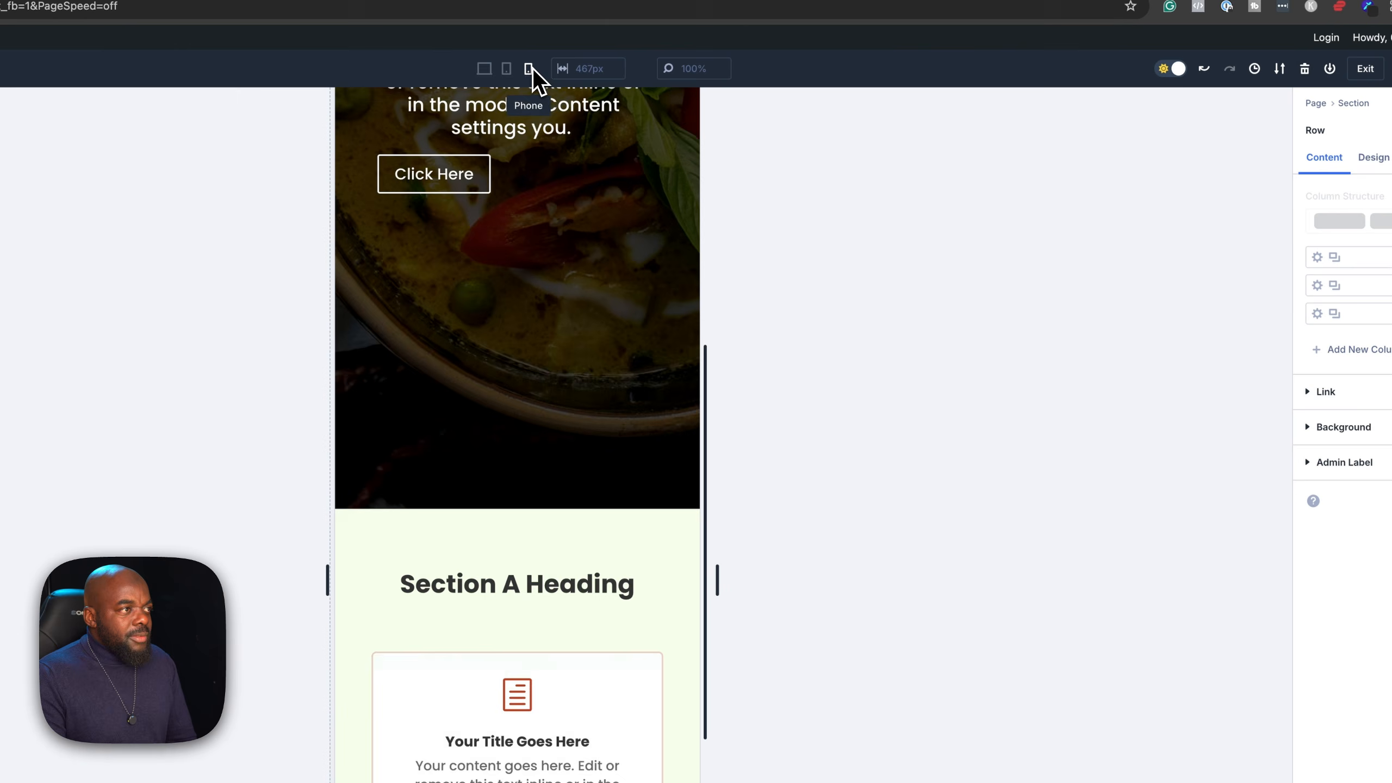
pyautogui.scroll(10, 638, 419)
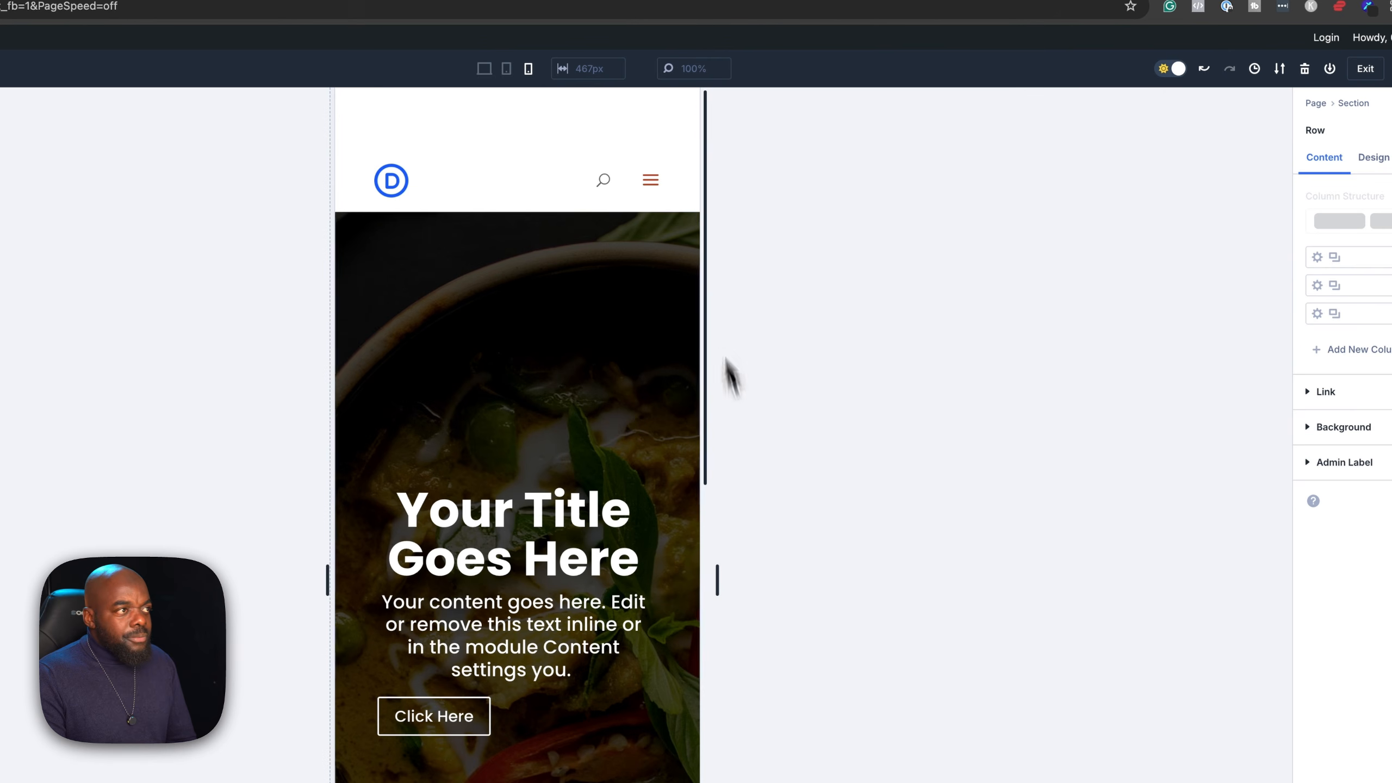
pyautogui.click(485, 68)
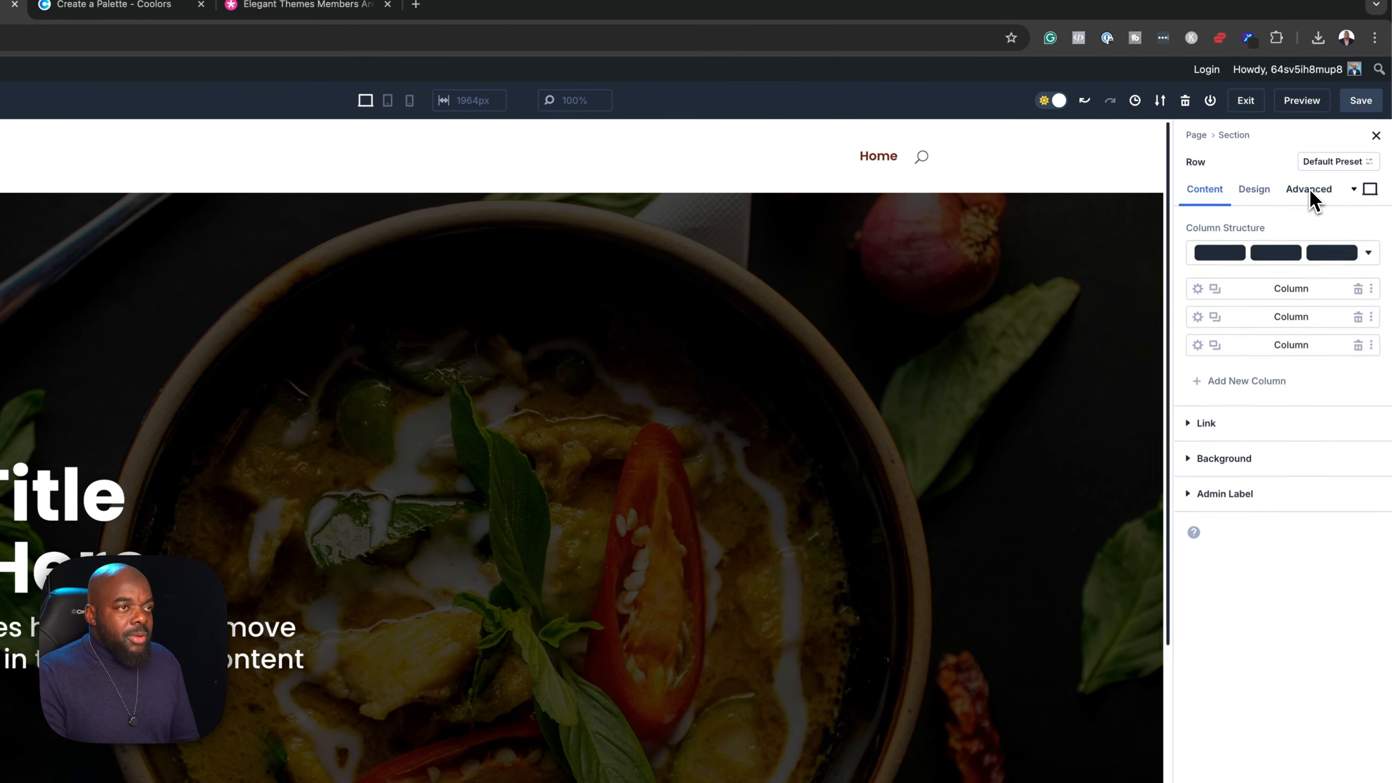
# Open the row's Advanced options and look through CSS ID & Classes and Custom CSS
pyautogui.click(1328, 154)
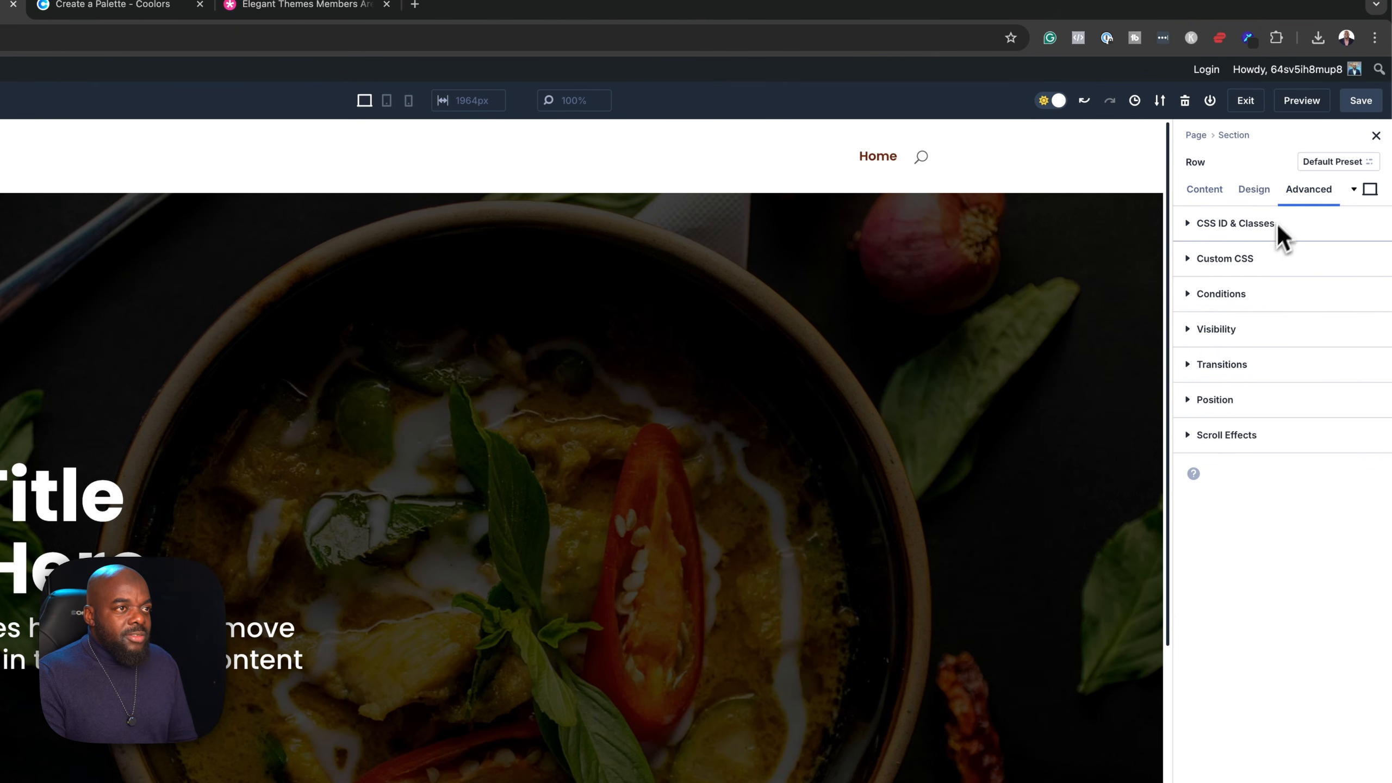
pyautogui.click(1248, 223)
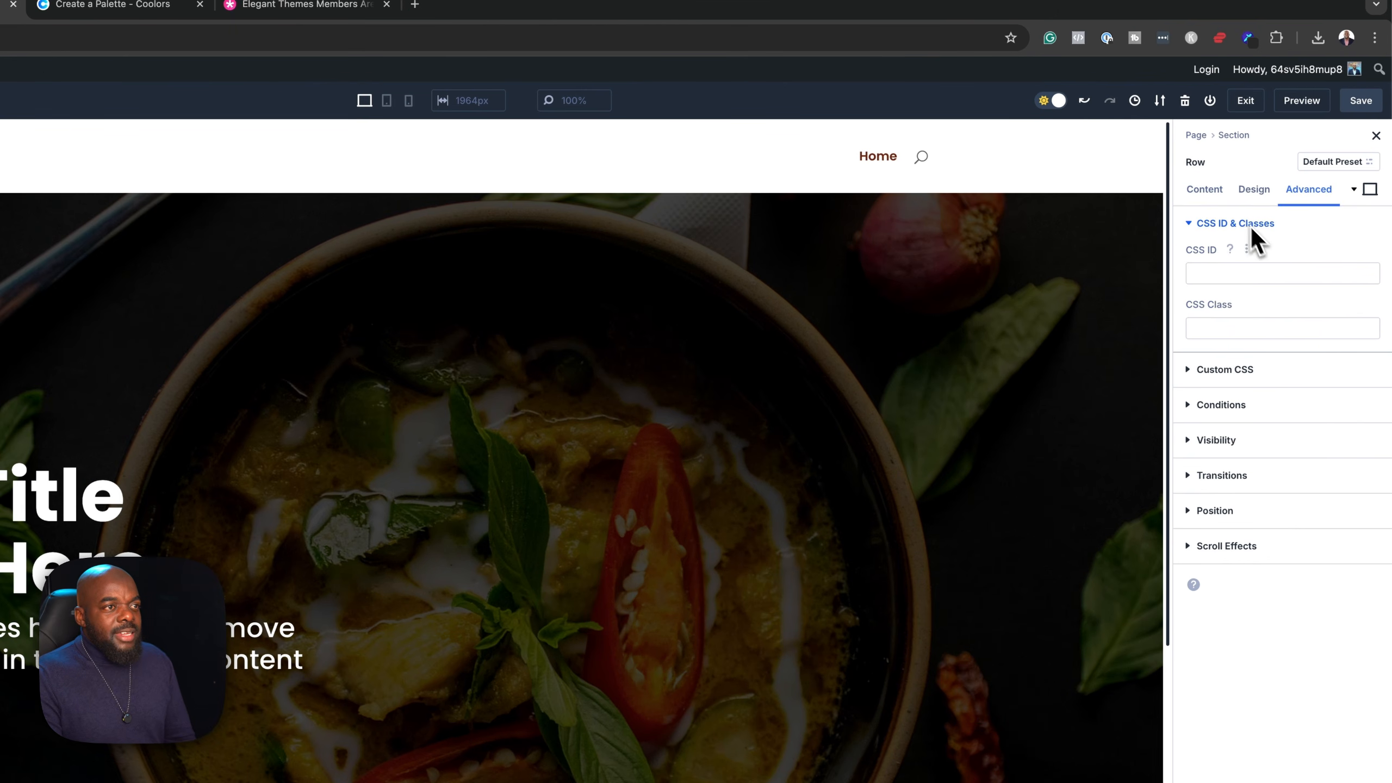
pyautogui.click(1186, 224)
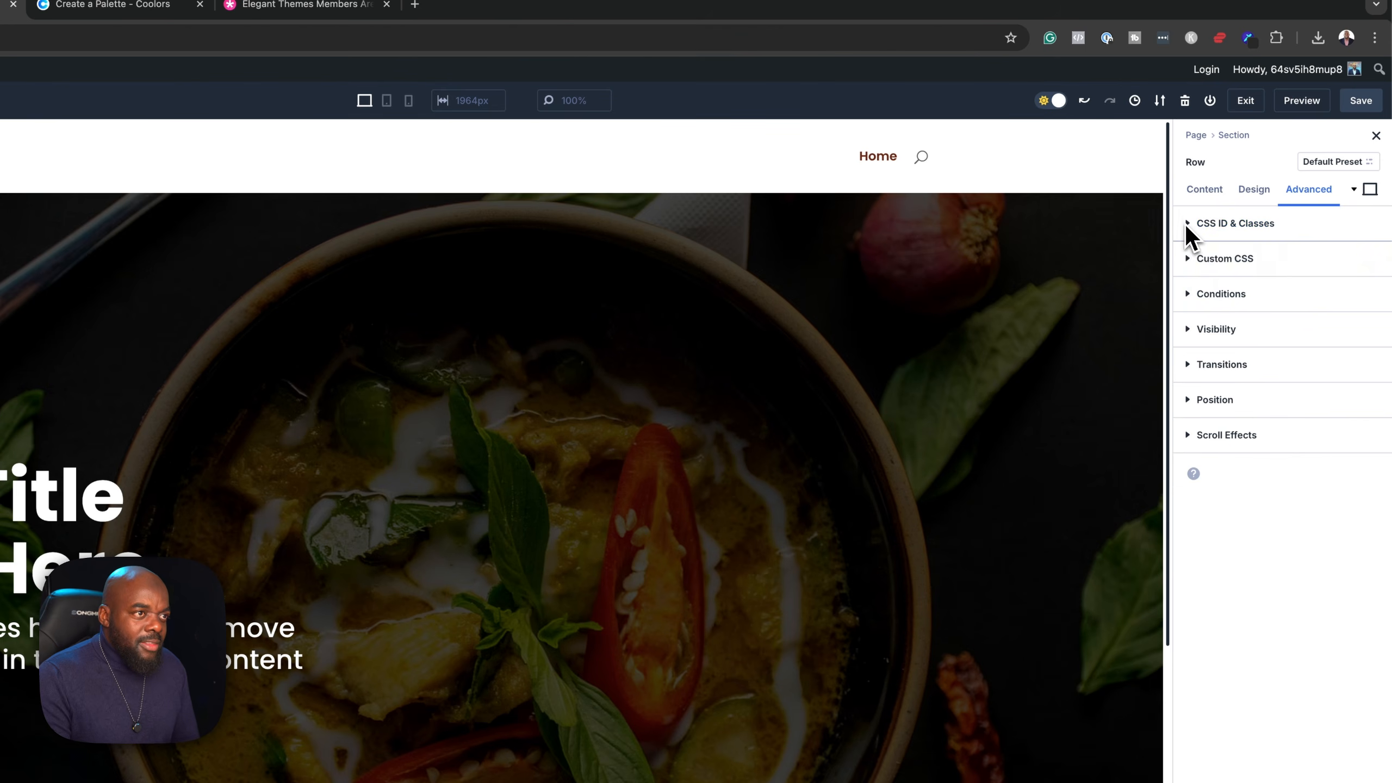
pyautogui.click(1195, 258)
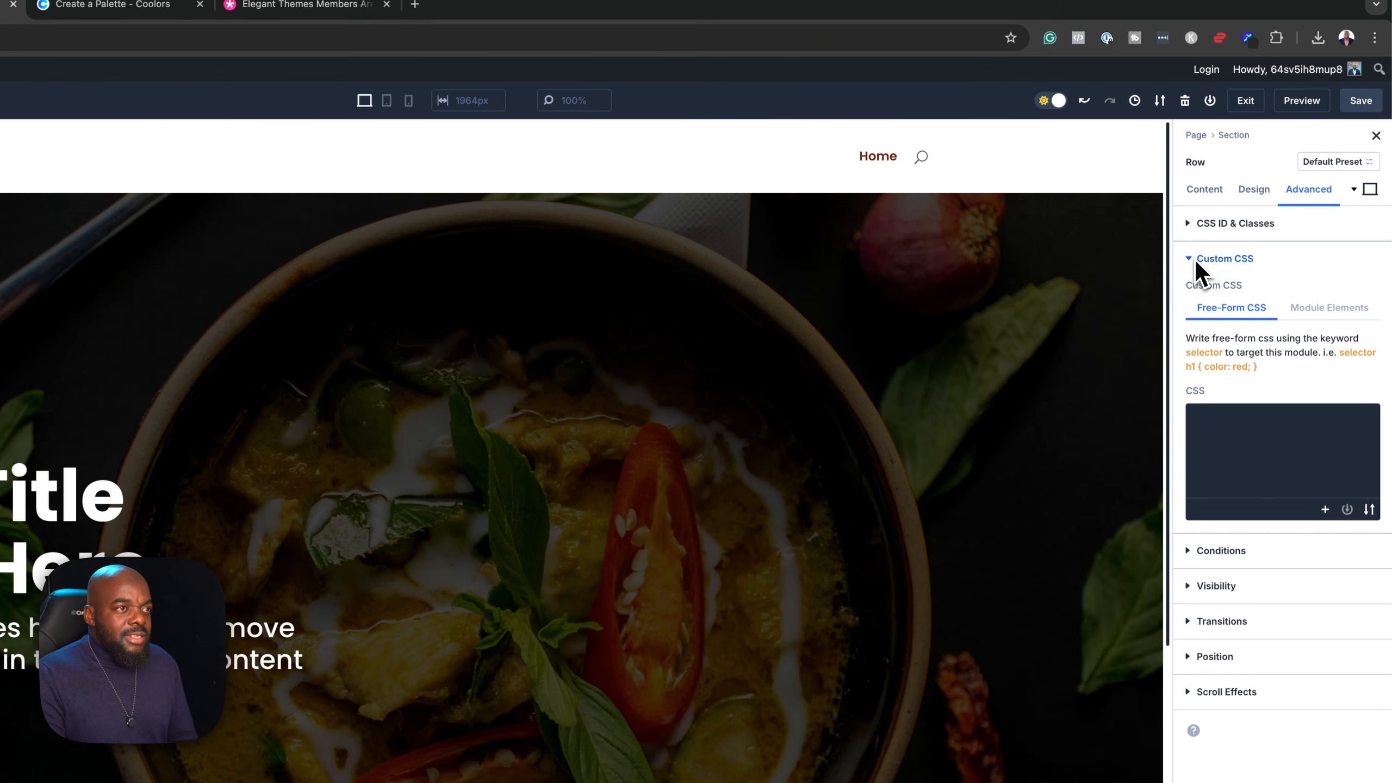
pyautogui.click(1195, 259)
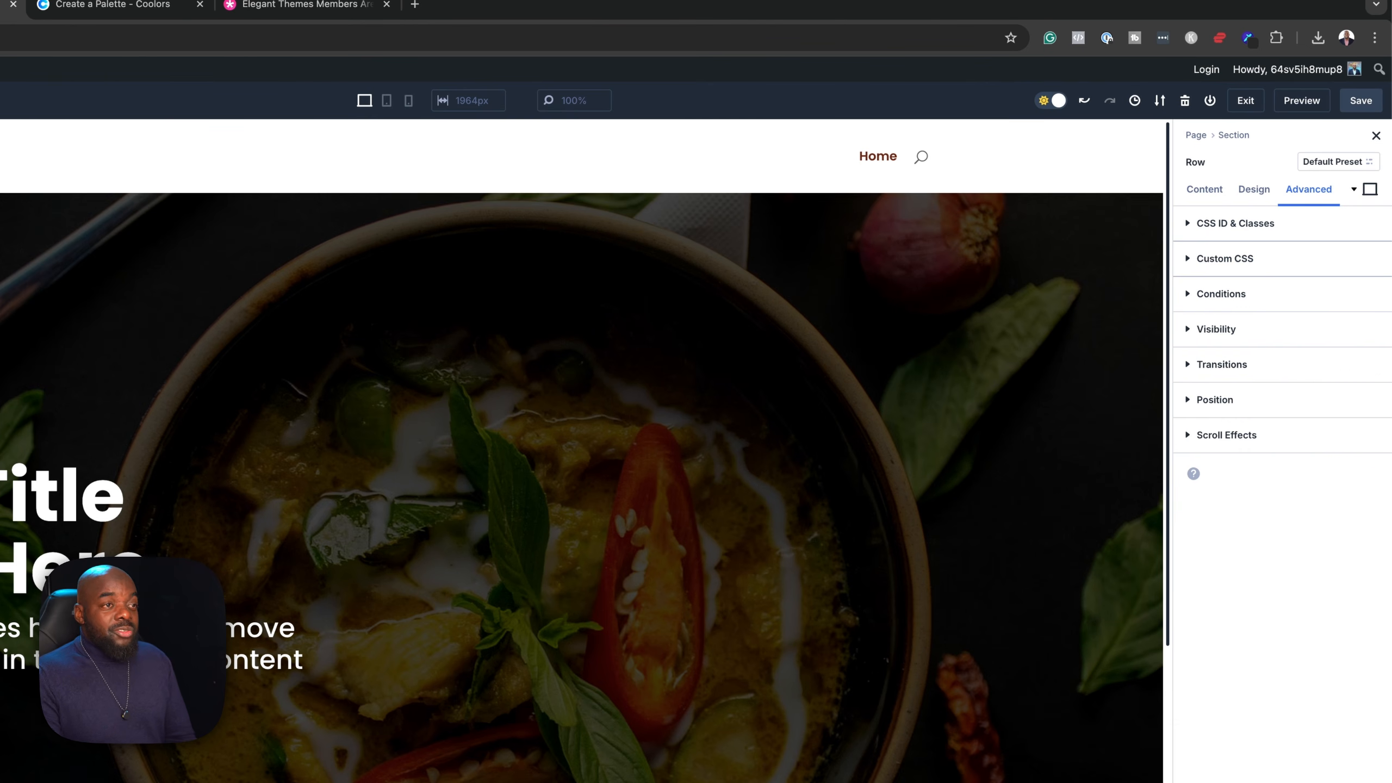
# Add a Logged In Status display condition to the row and switch it off
pyautogui.click(1206, 304)
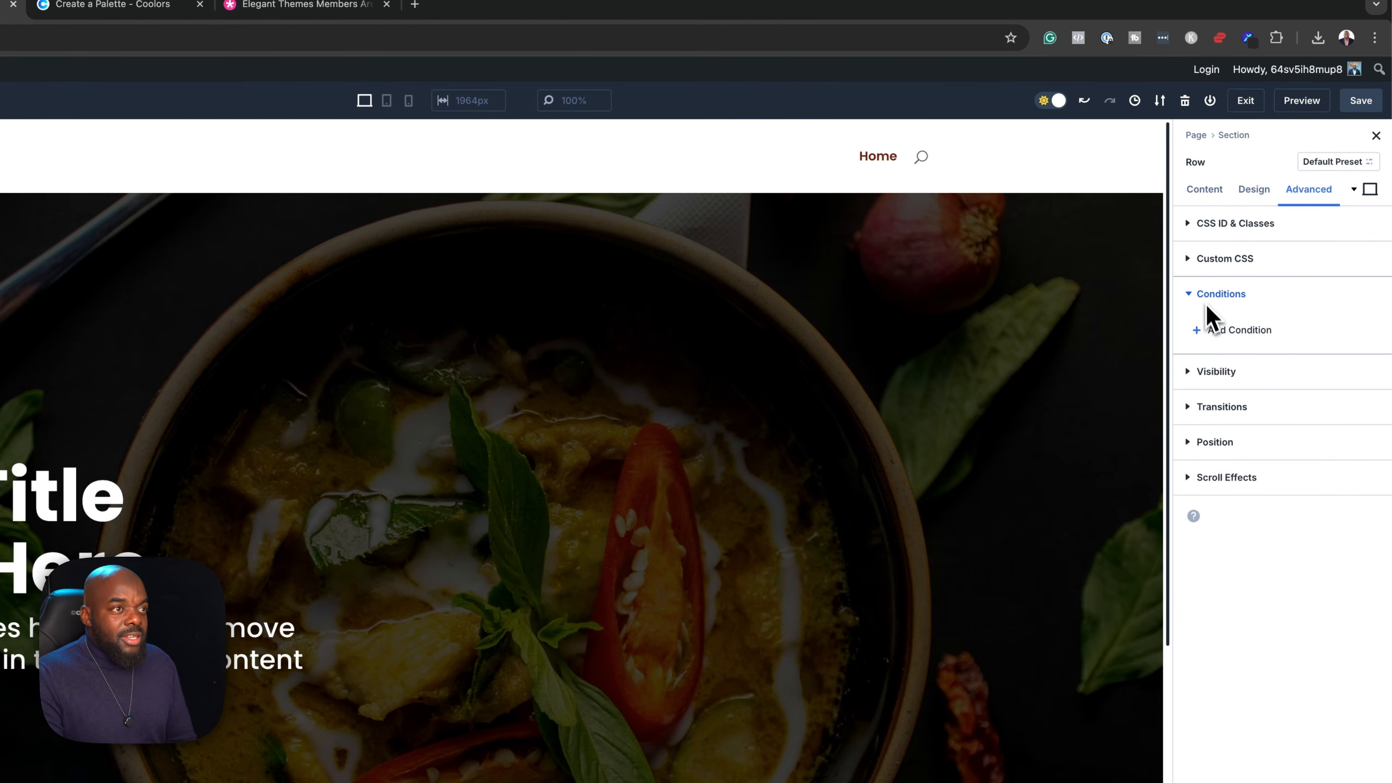
pyautogui.click(1215, 333)
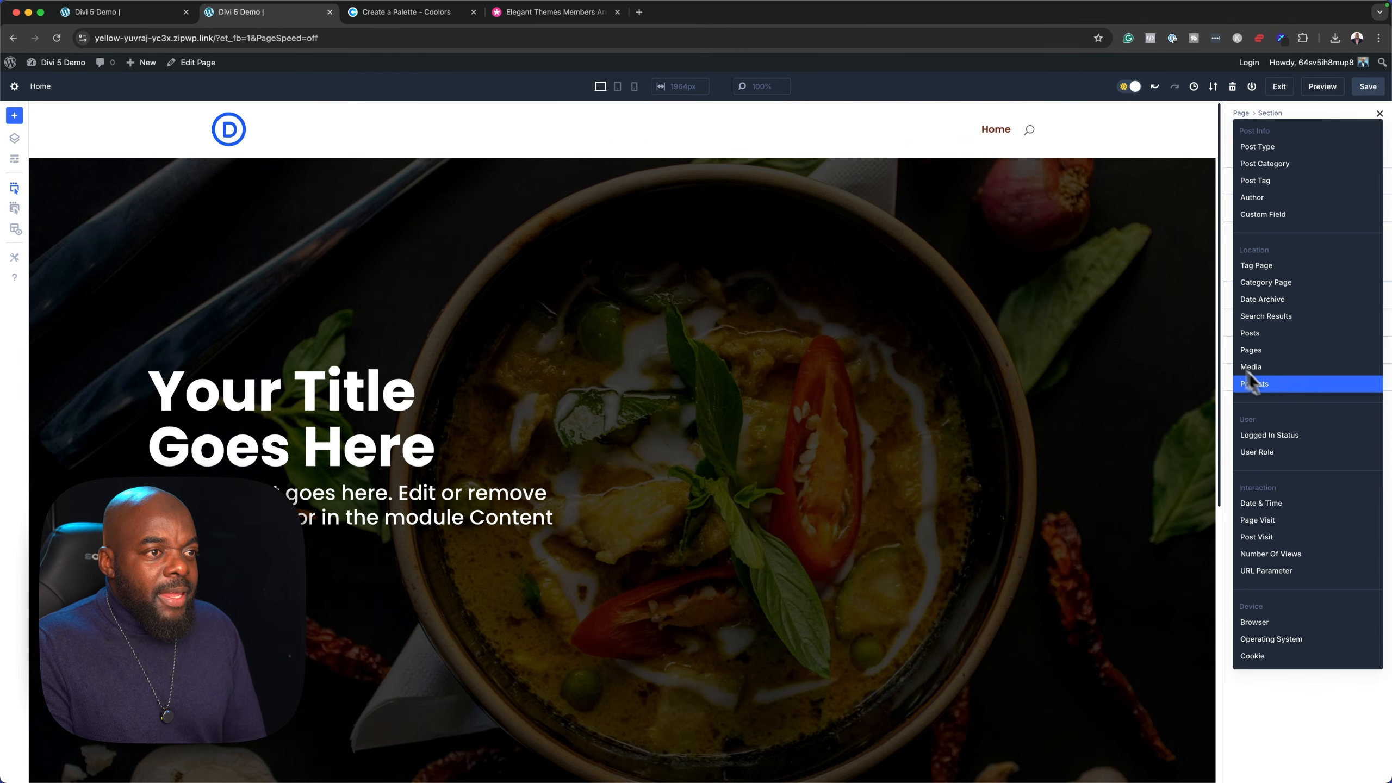
pyautogui.click(1297, 436)
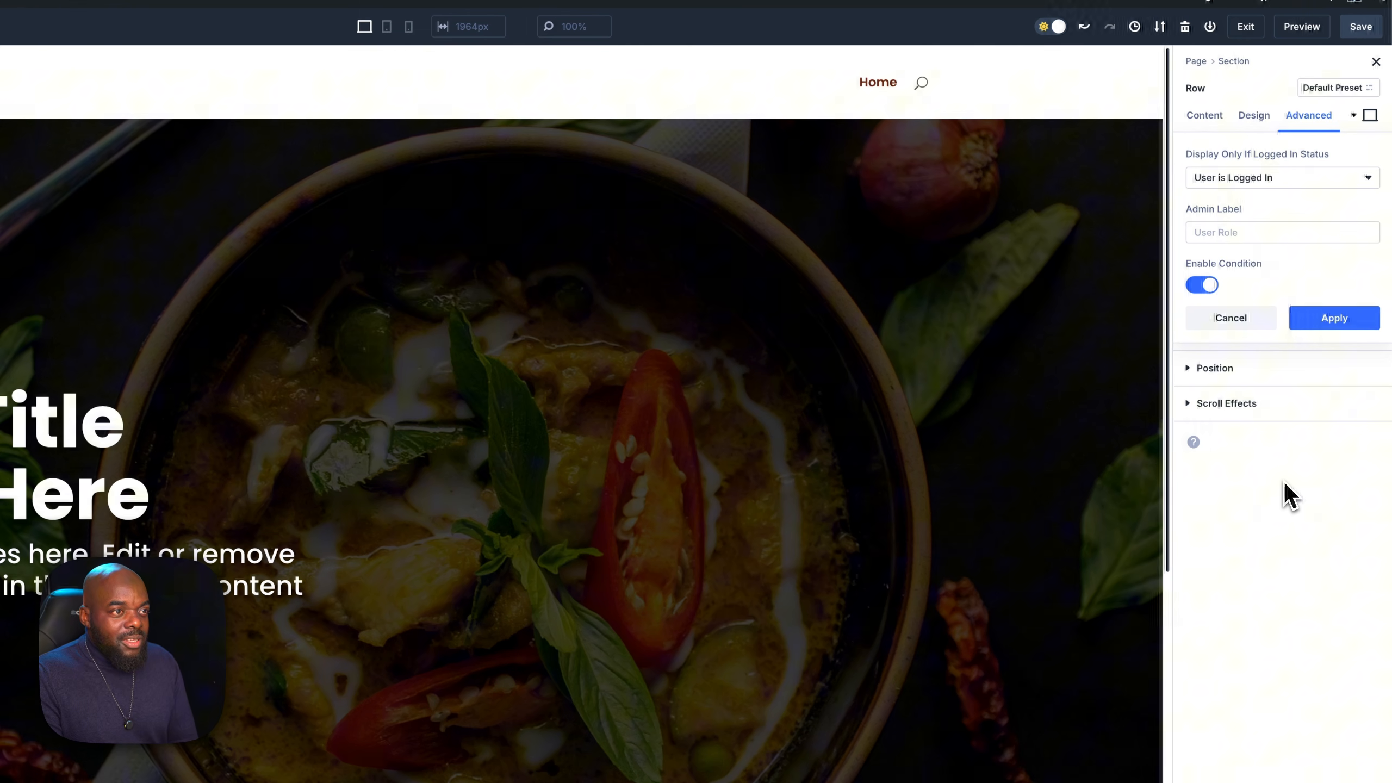
pyautogui.click(1224, 233)
pyautogui.click(1198, 285)
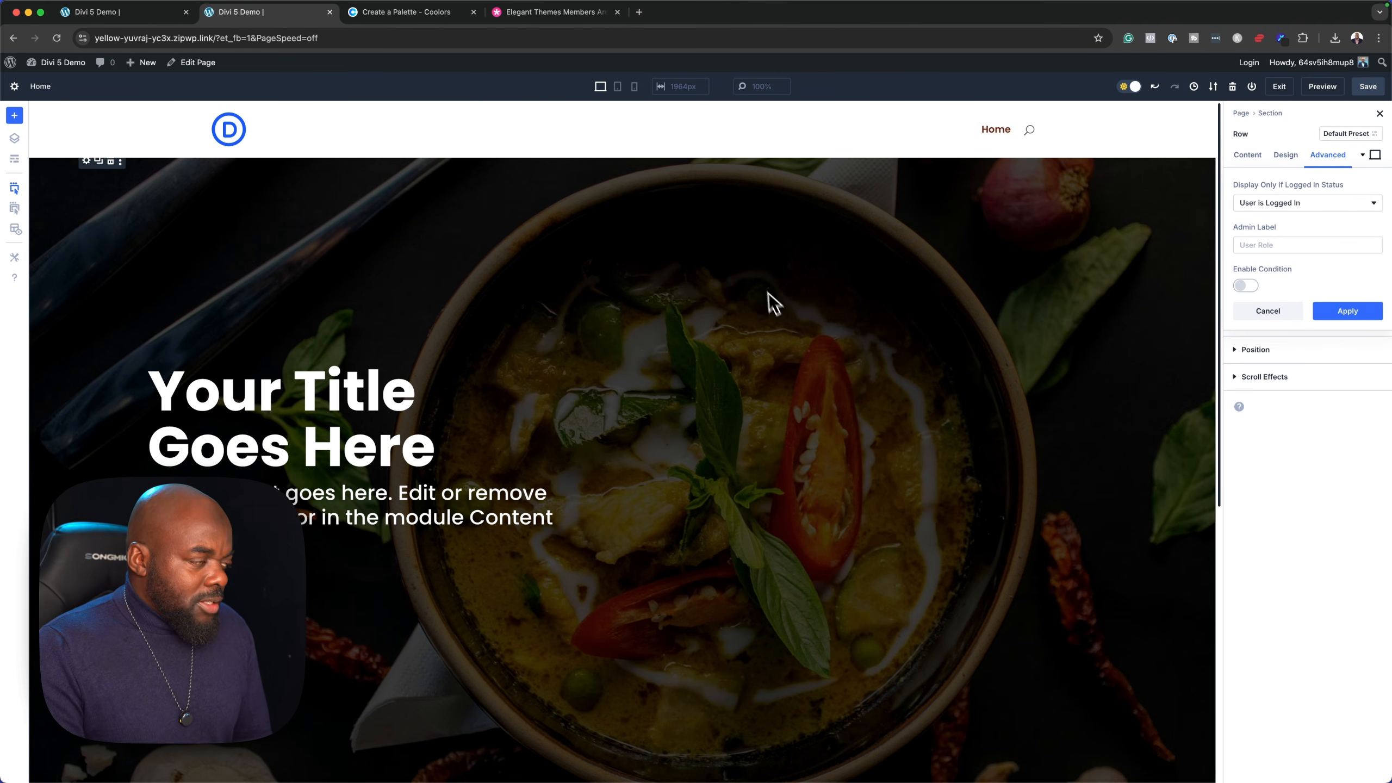
pyautogui.scroll(-8, 901, 379)
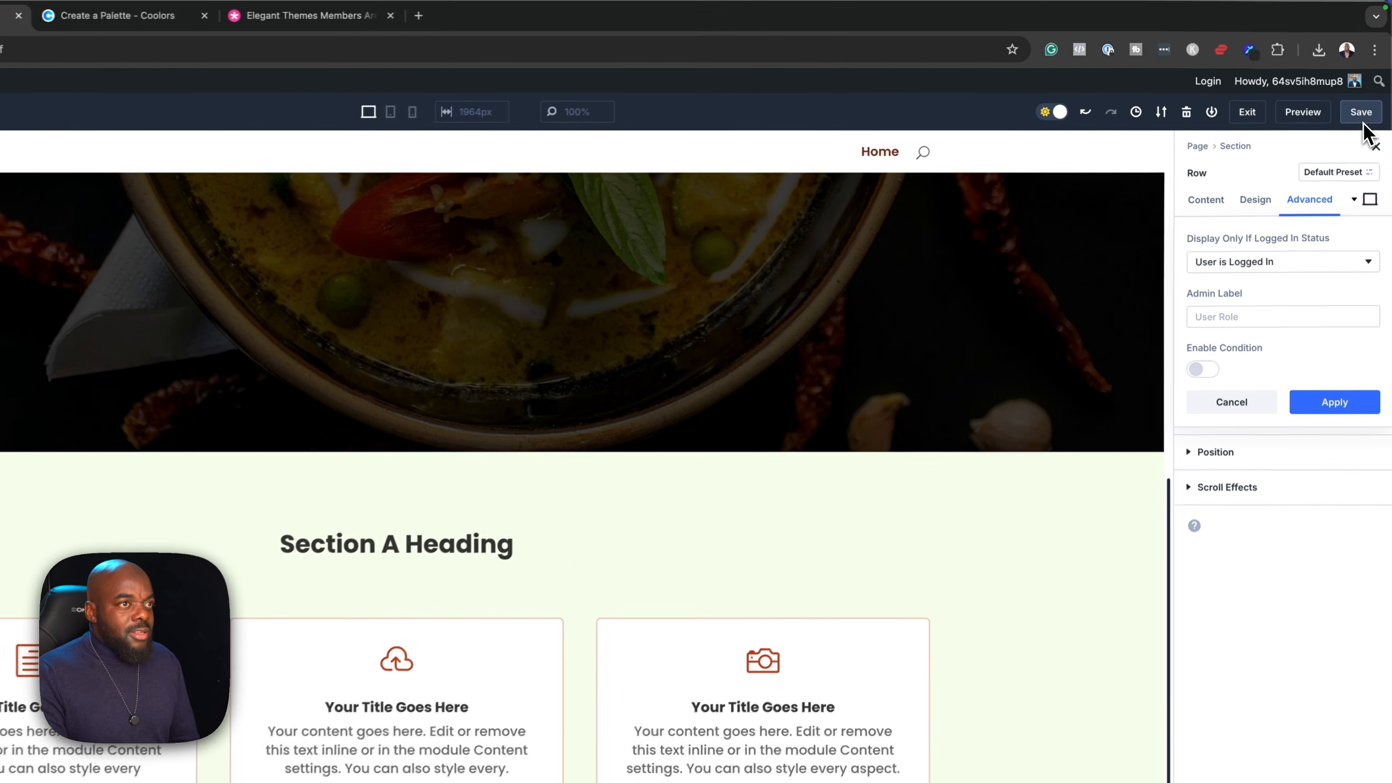
# Save the home page and open its preview, scrolling down to the three icon blurbs
pyautogui.click(1367, 88)
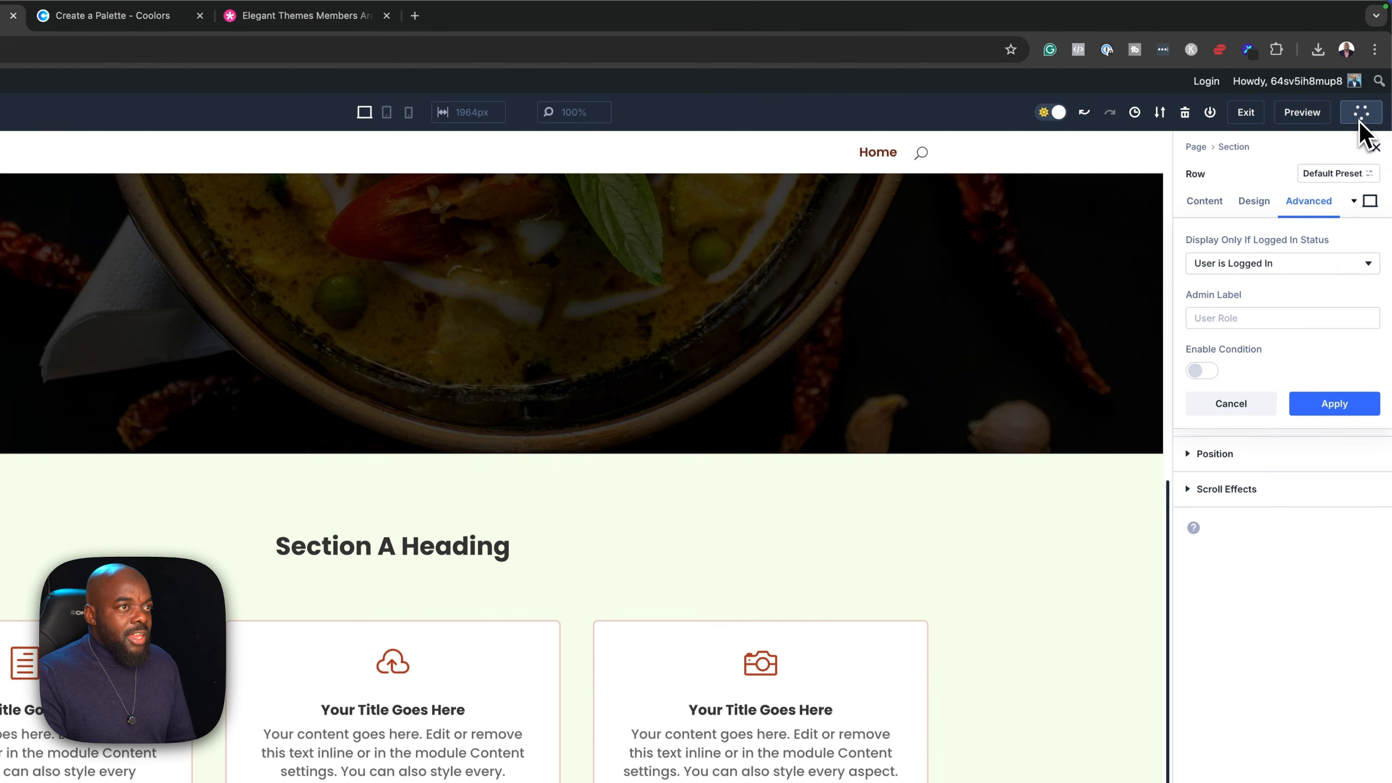
pyautogui.click(1312, 115)
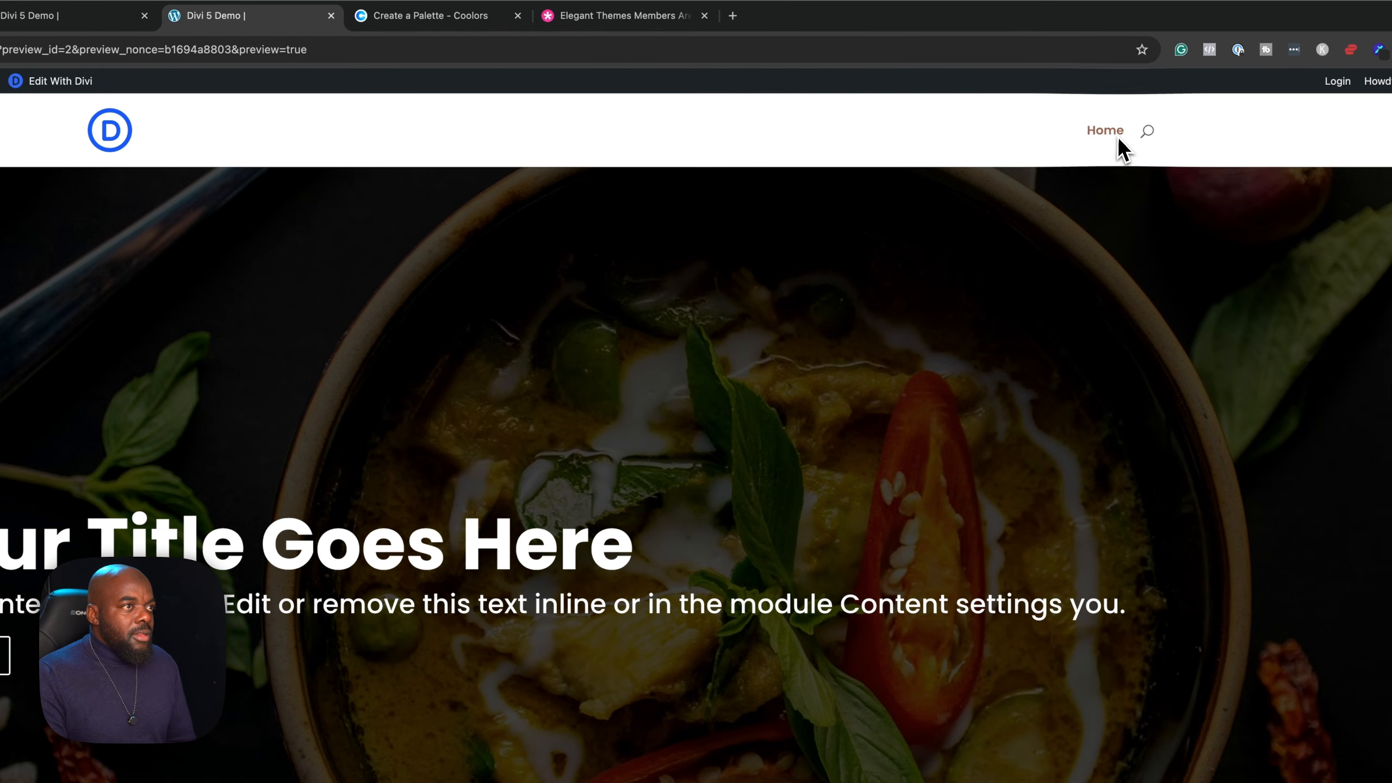
pyautogui.click(988, 137)
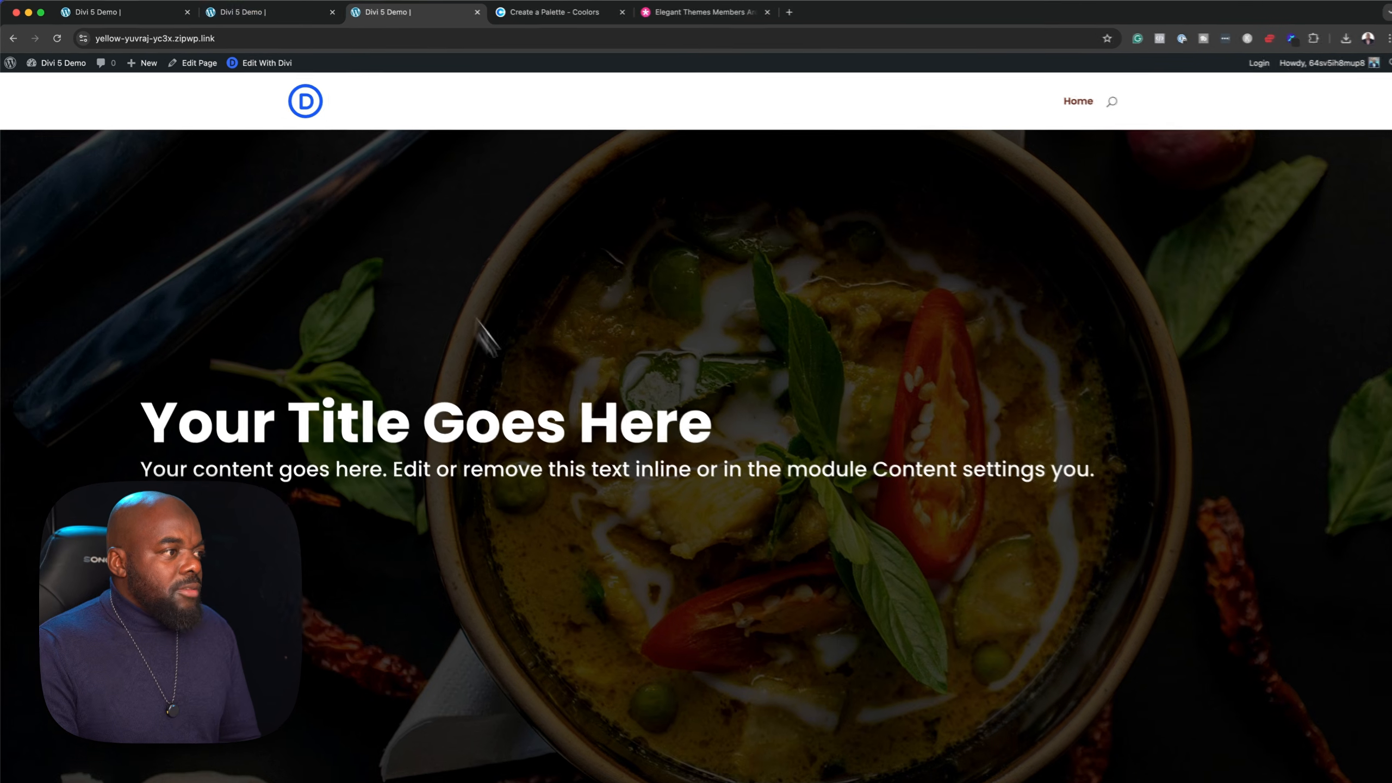
pyautogui.scroll(-8, 570, 525)
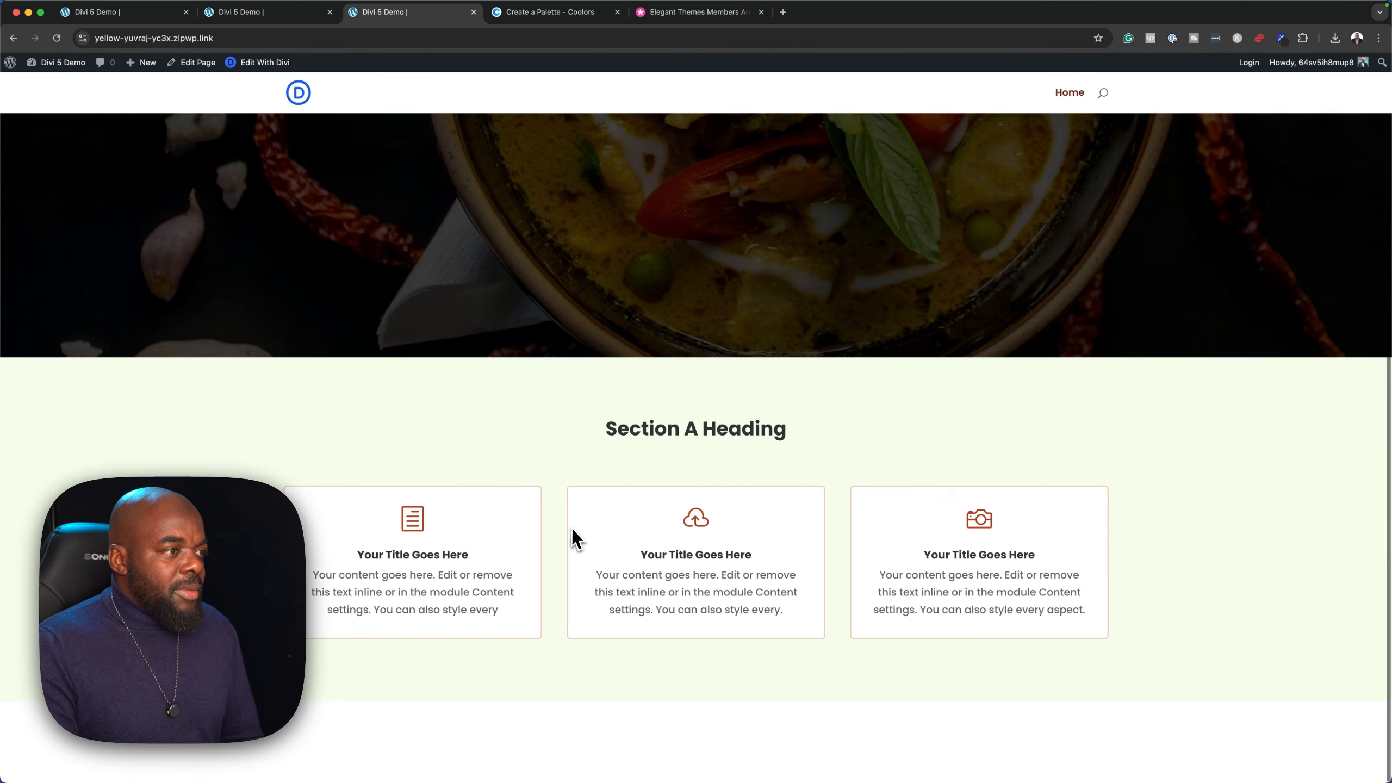
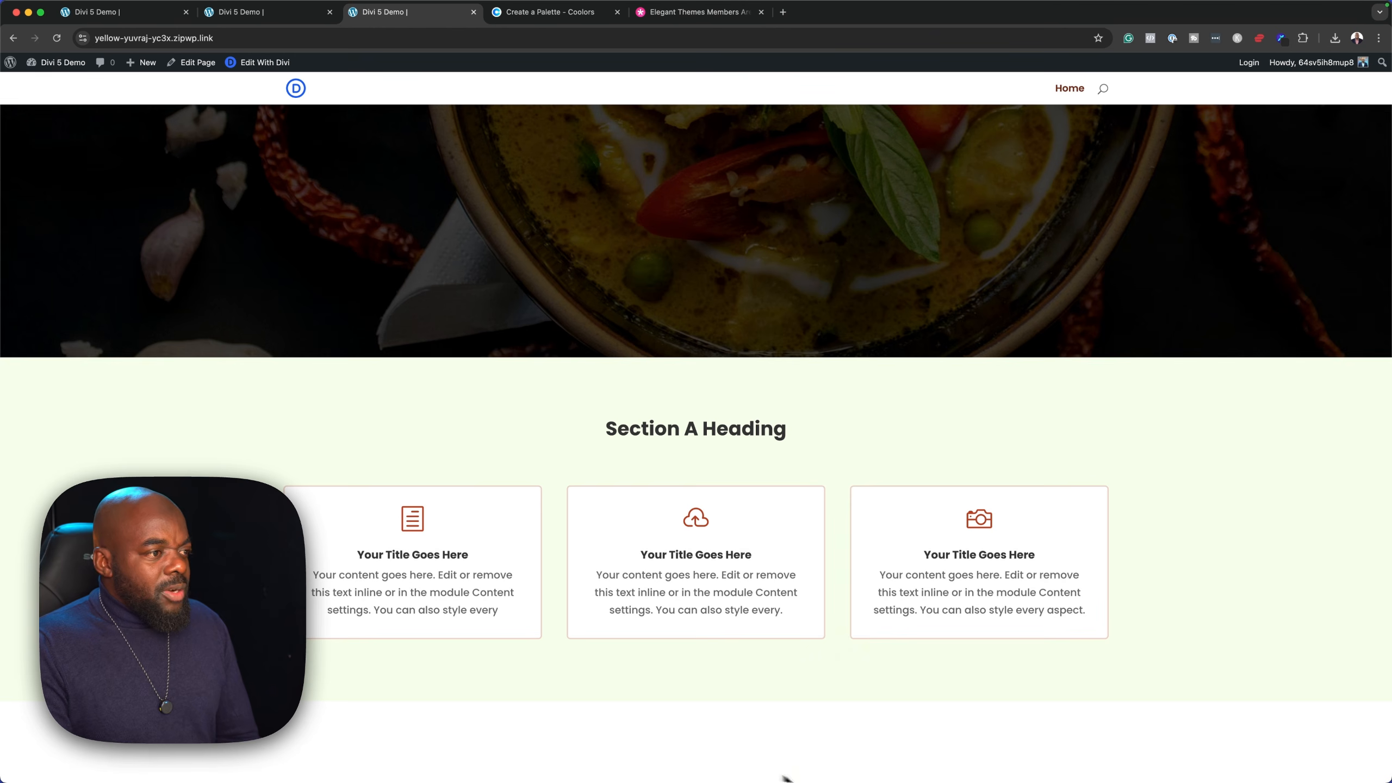
# Close the duplicate Divi 5 Demo browser tab, keeping the food-hero home page builder open
pyautogui.click(156, 19)
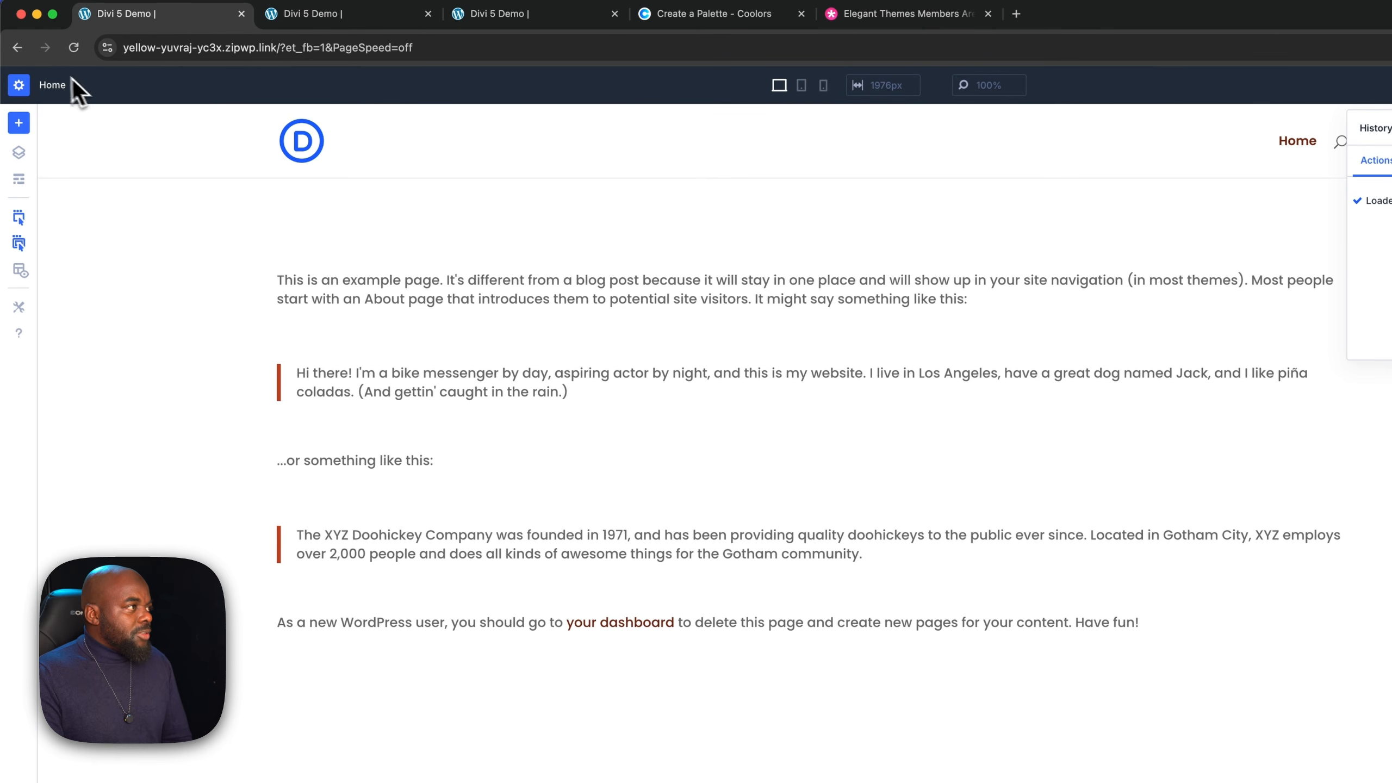
pyautogui.click(241, 13)
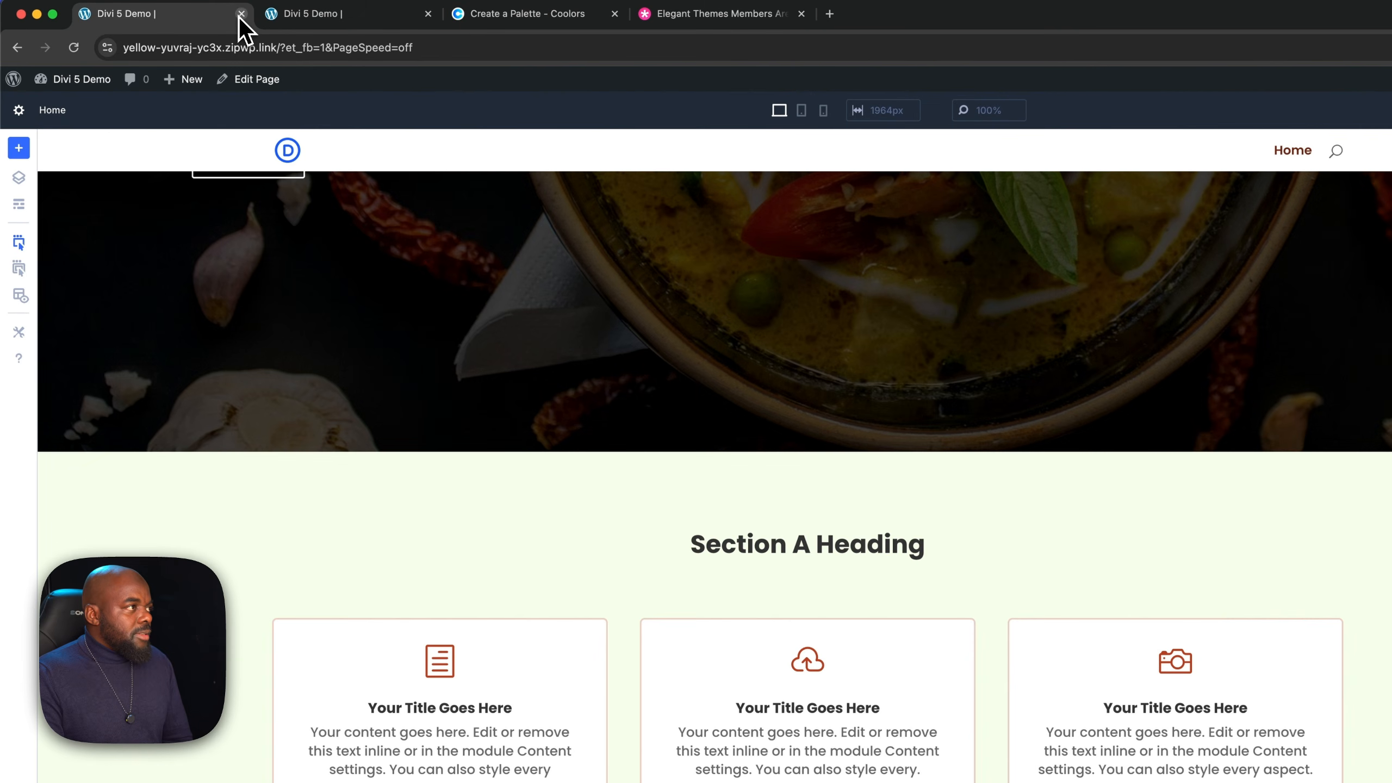
# Open the Divi Theme Builder from the admin area and begin adding a new template
pyautogui.click(16, 82)
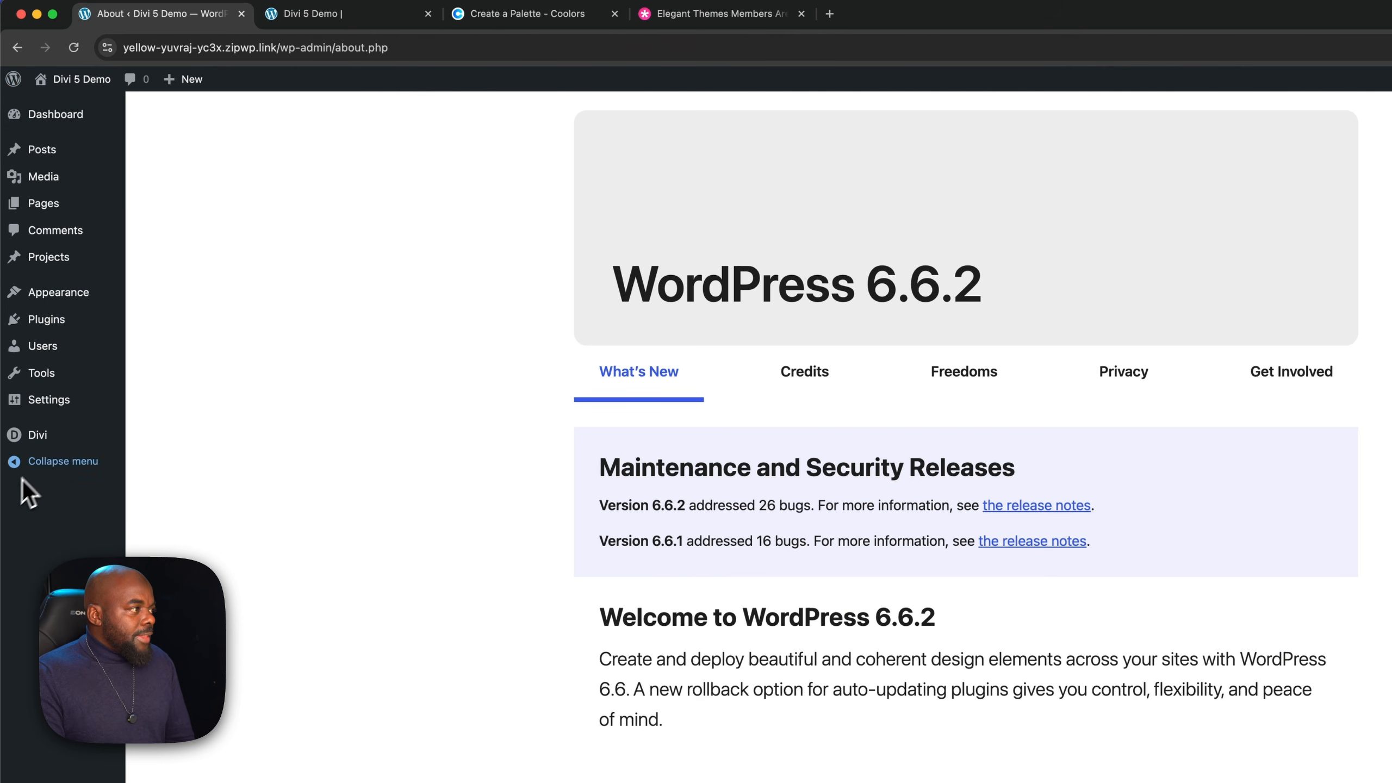
pyautogui.moveTo(42, 446)
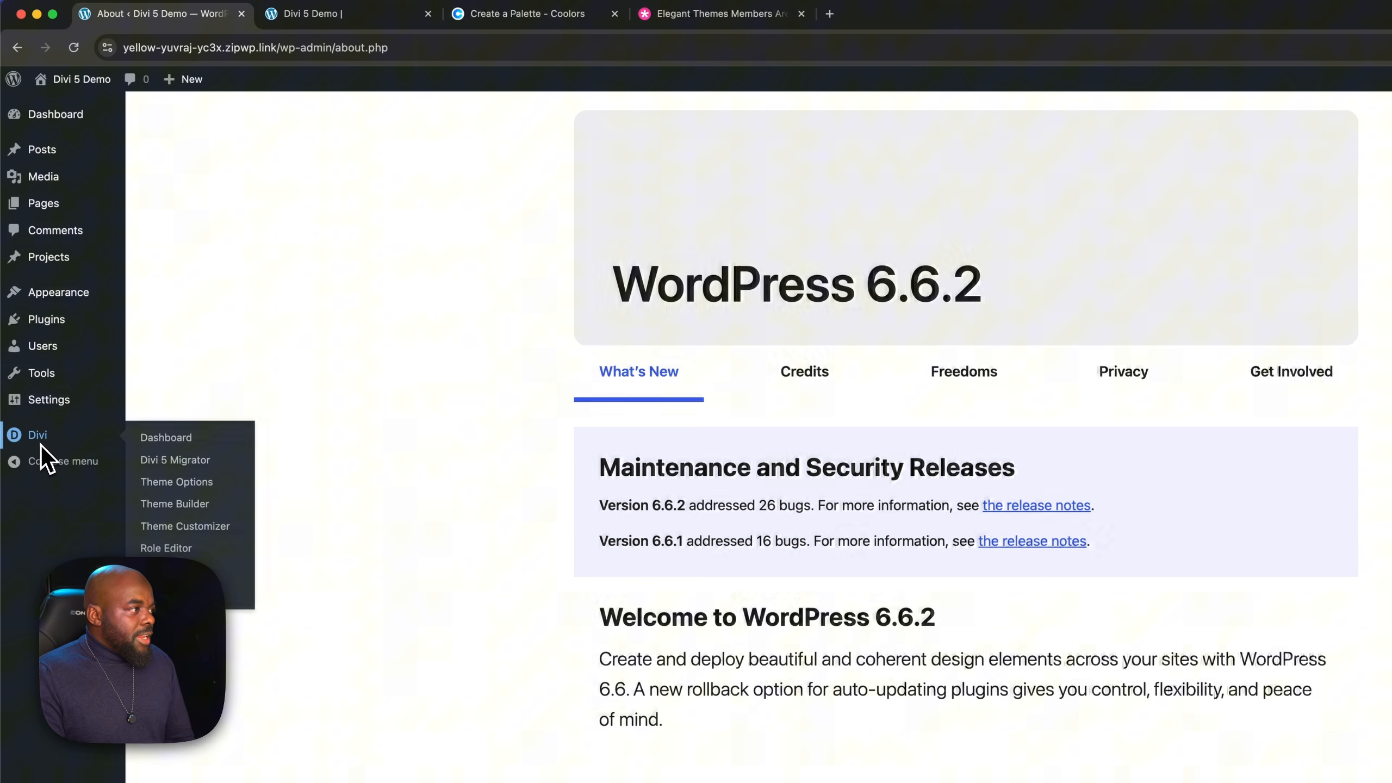
pyautogui.click(204, 507)
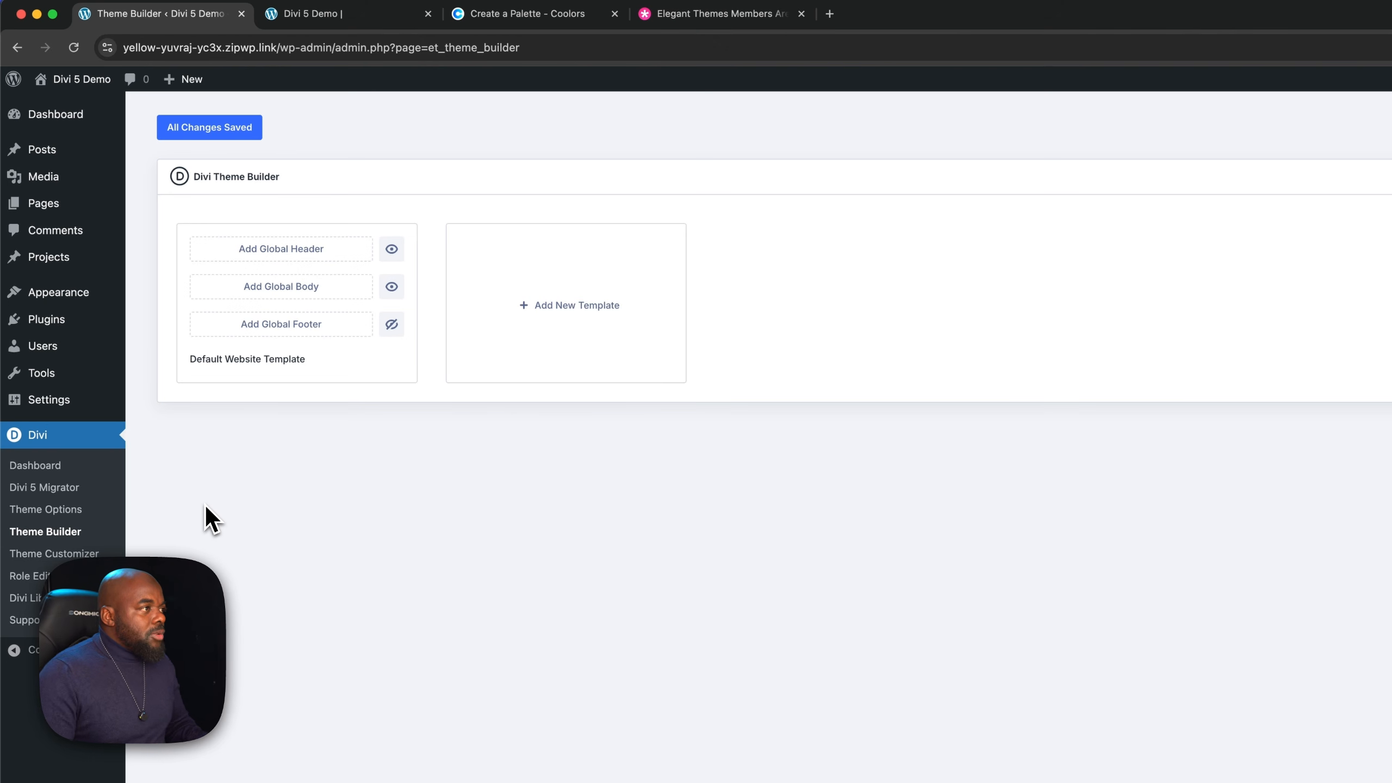
pyautogui.click(543, 318)
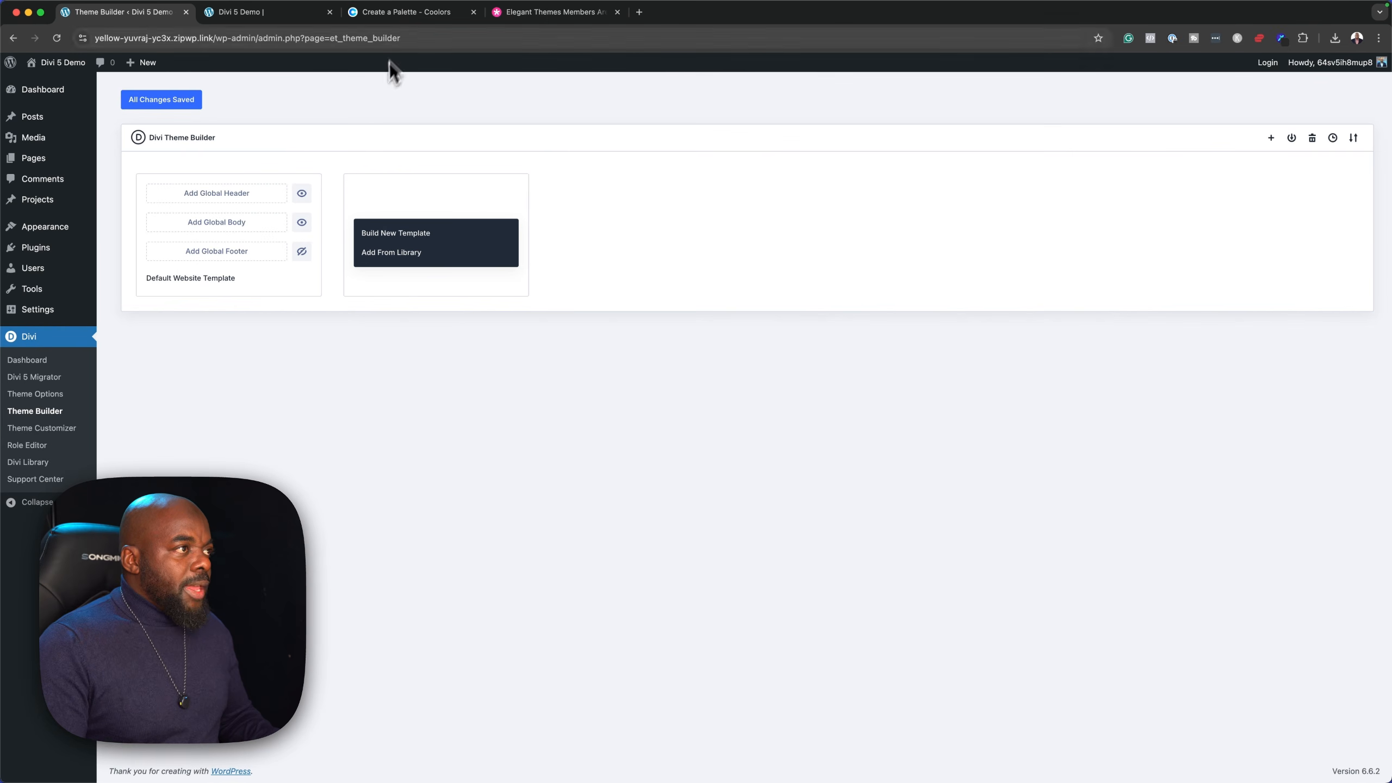
# Append /bbbbfbbf to the front-end site address to load the default 404 page
pyautogui.click(258, 25)
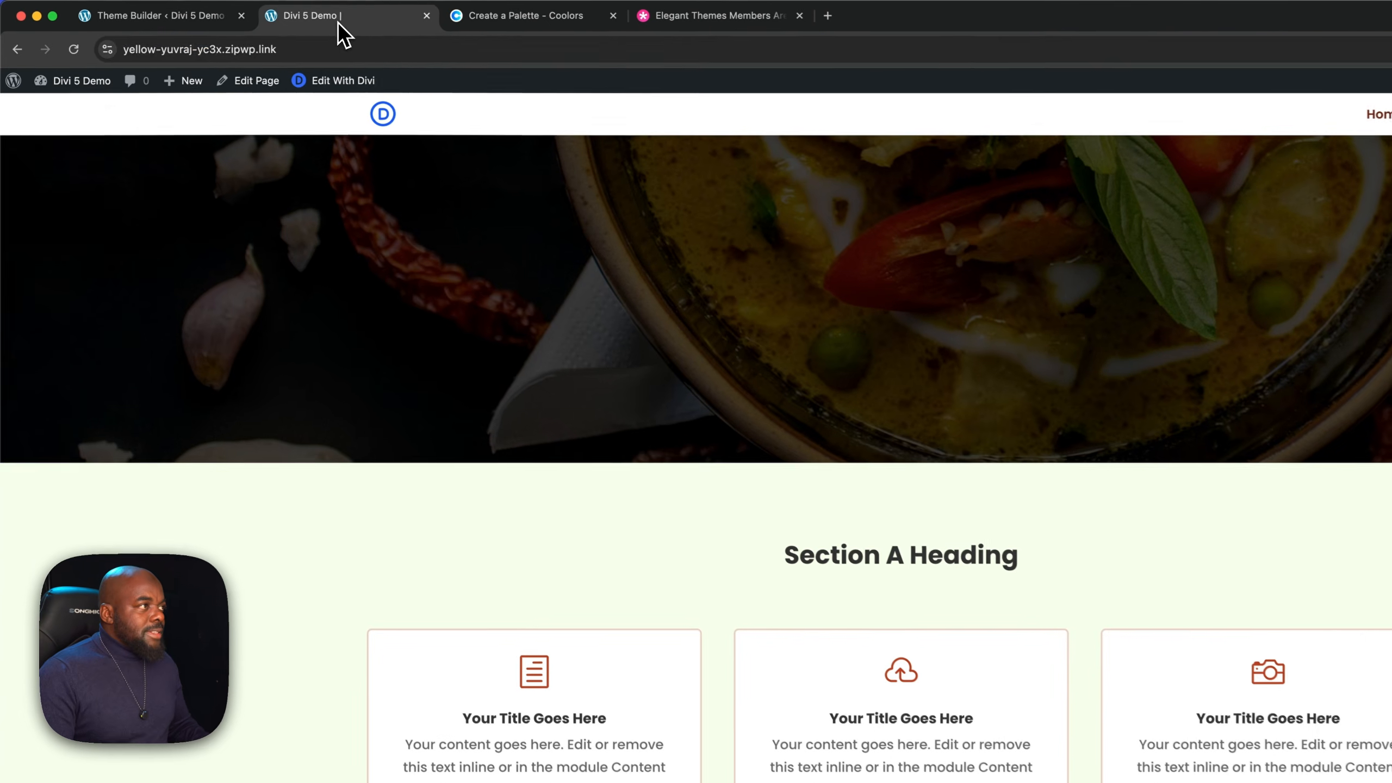
pyautogui.click(242, 43)
pyautogui.click(241, 43)
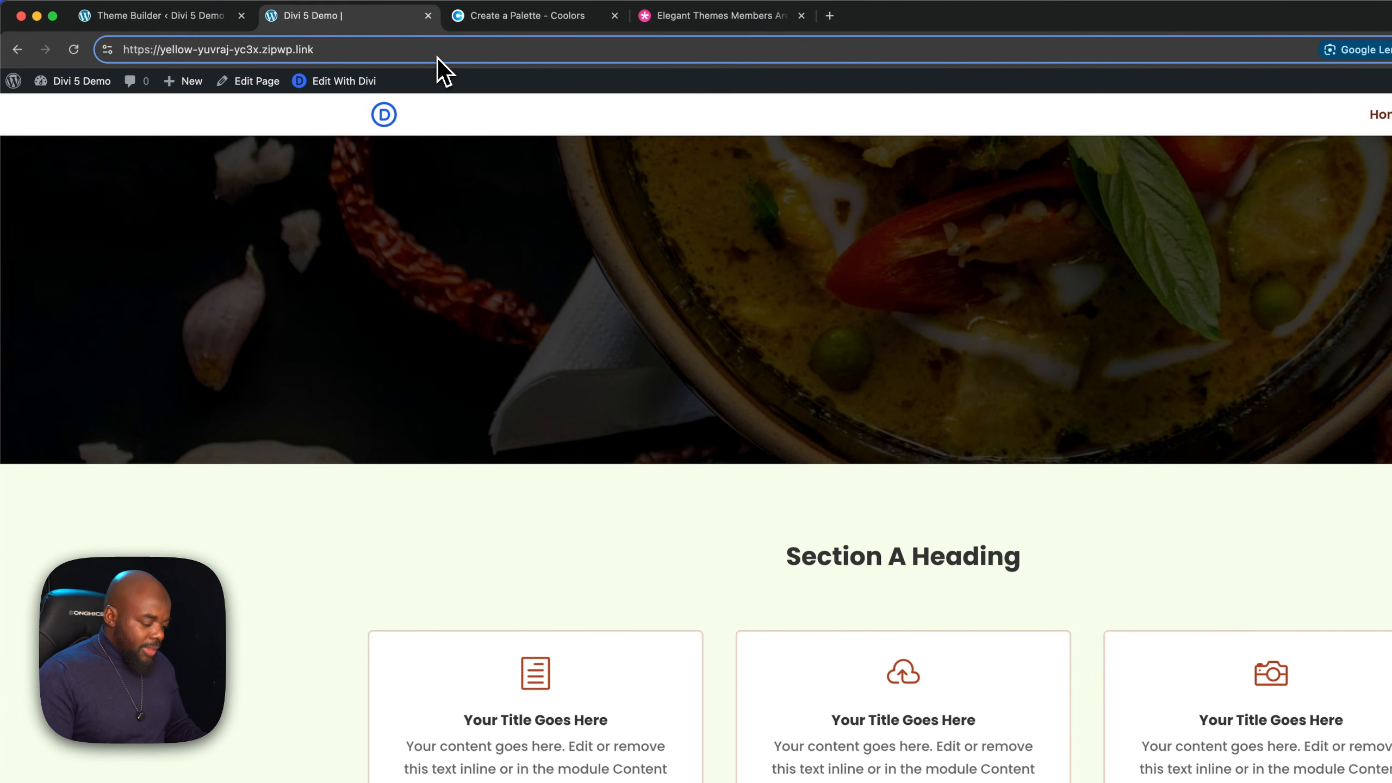
pyautogui.write('/bbbbfbbf')
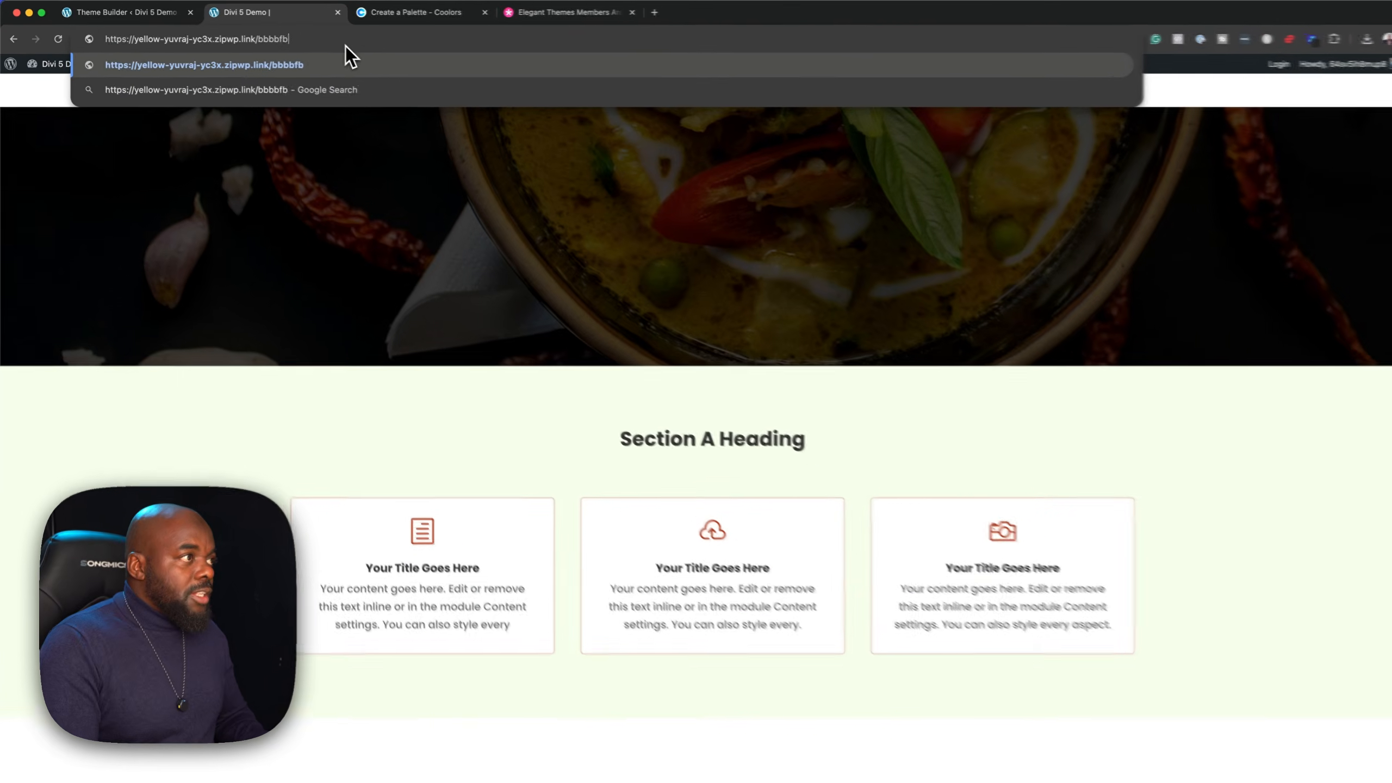
pyautogui.press('Return')
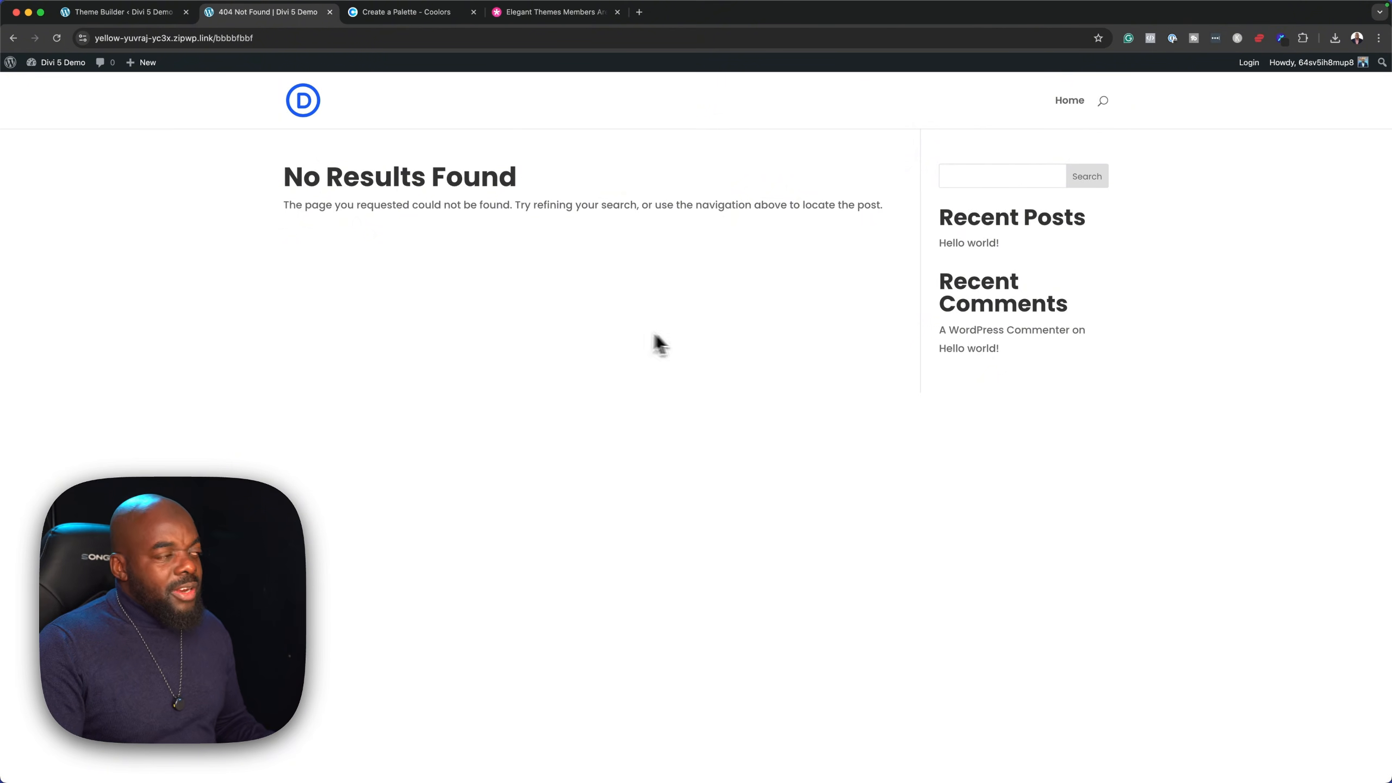
# Build a new Theme Builder template assigned to the 404 Page and create it
pyautogui.click(167, 12)
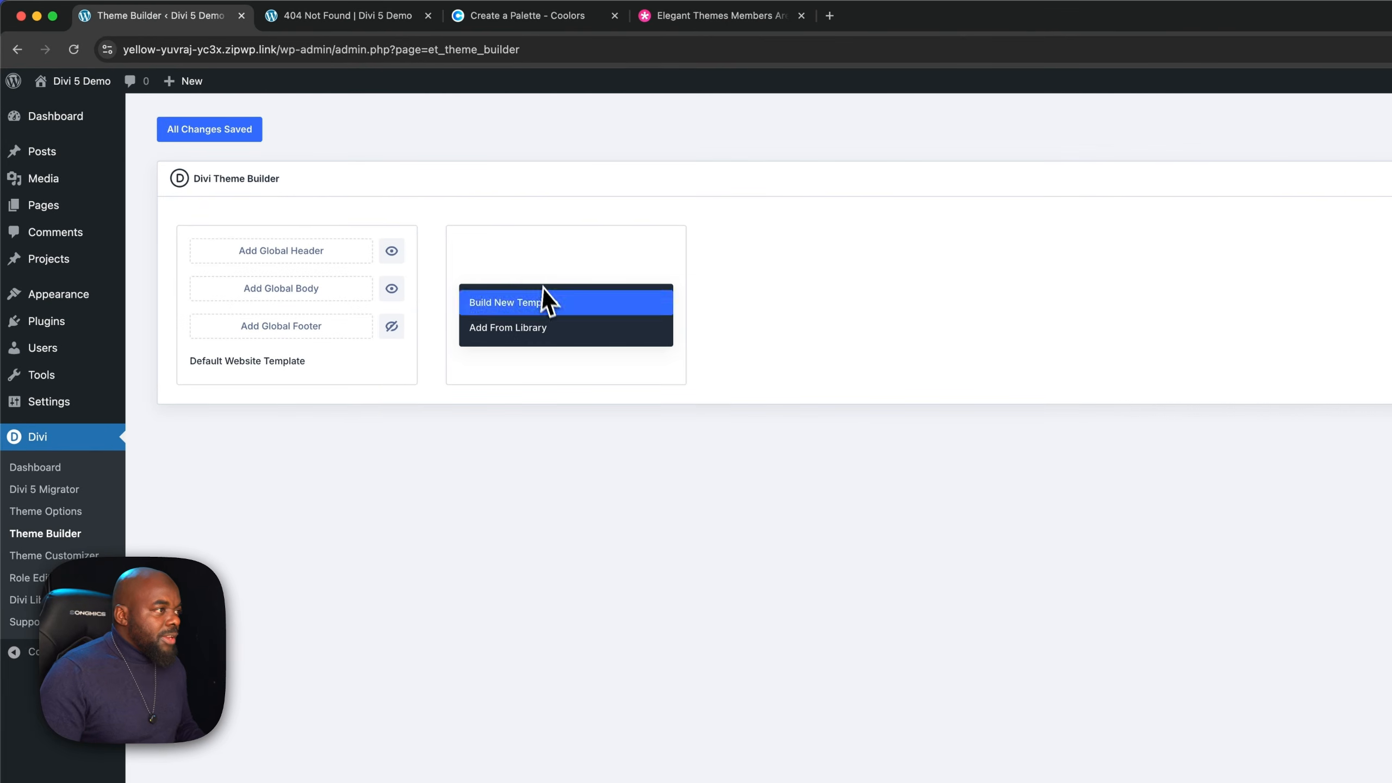
pyautogui.click(775, 354)
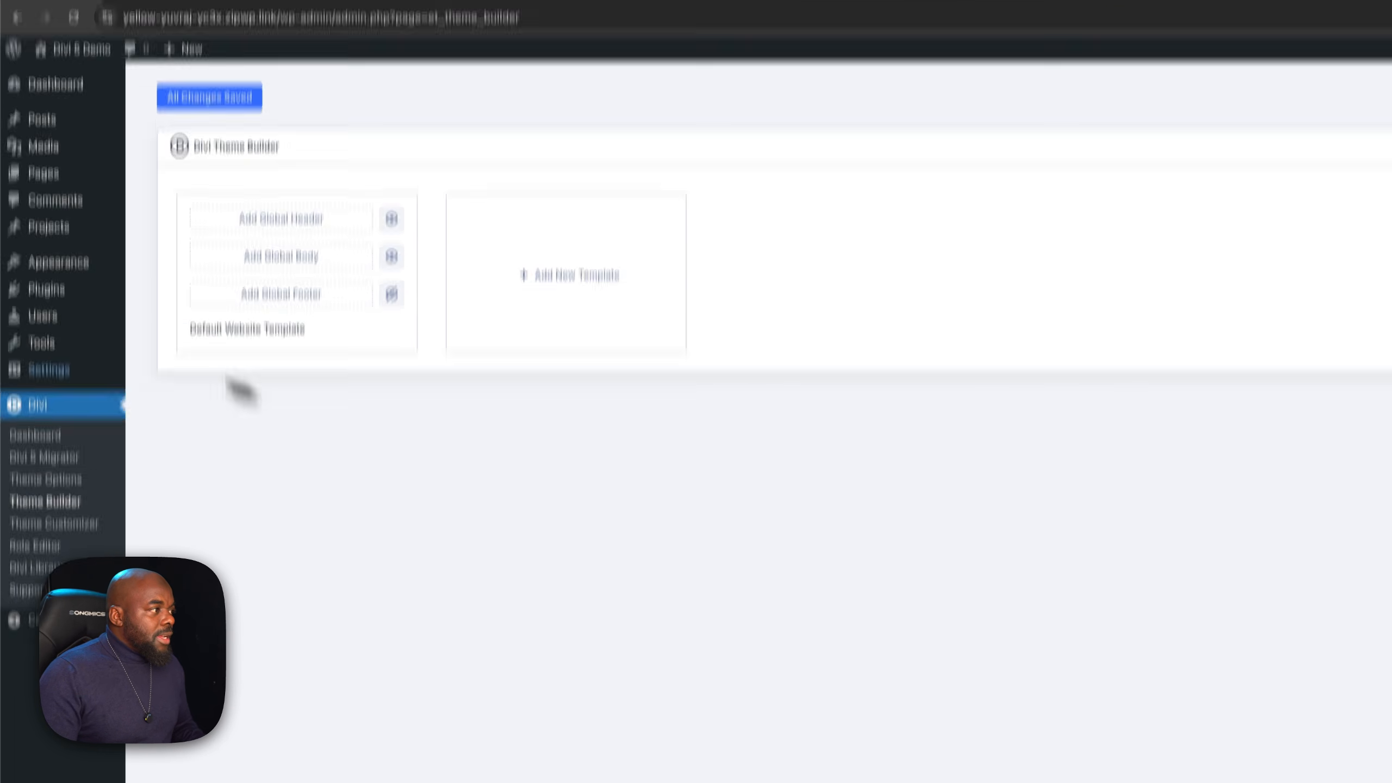
pyautogui.click(609, 190)
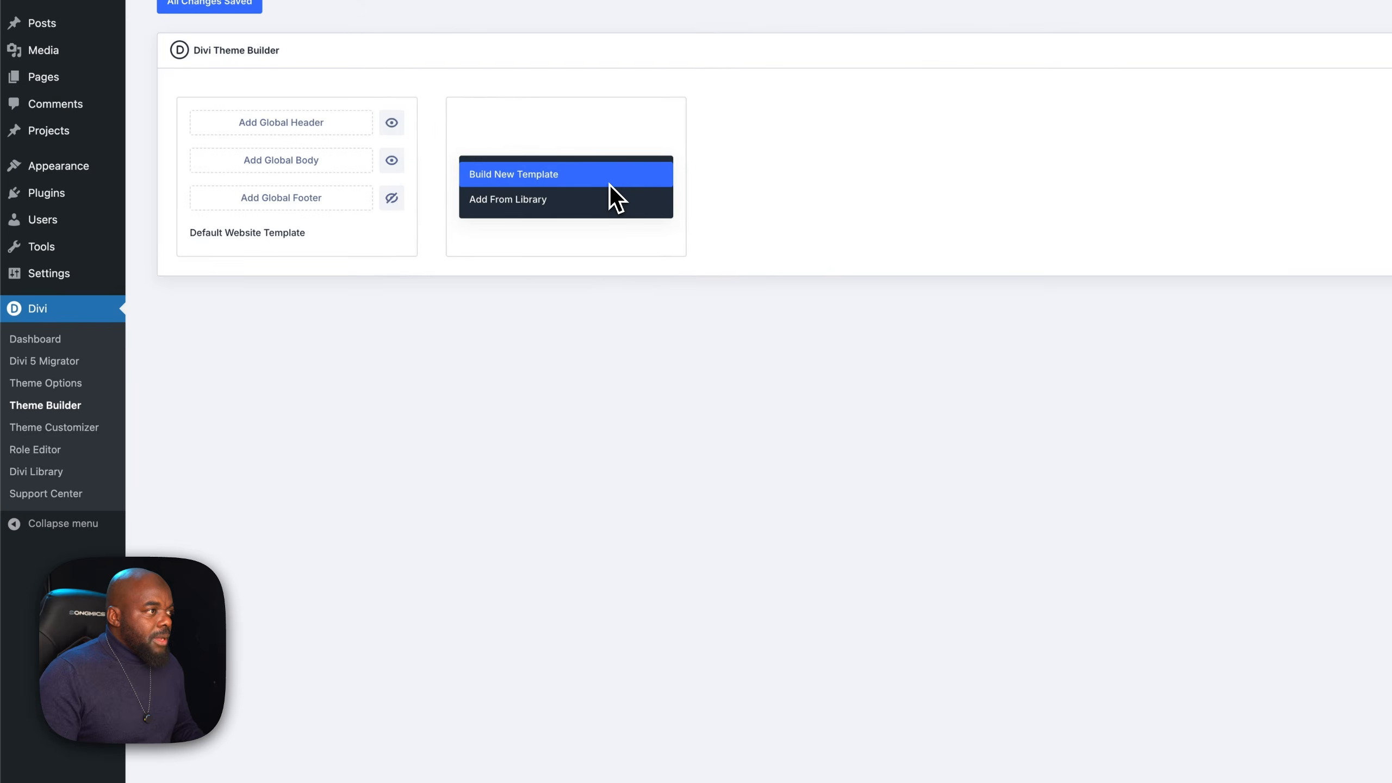
pyautogui.click(574, 180)
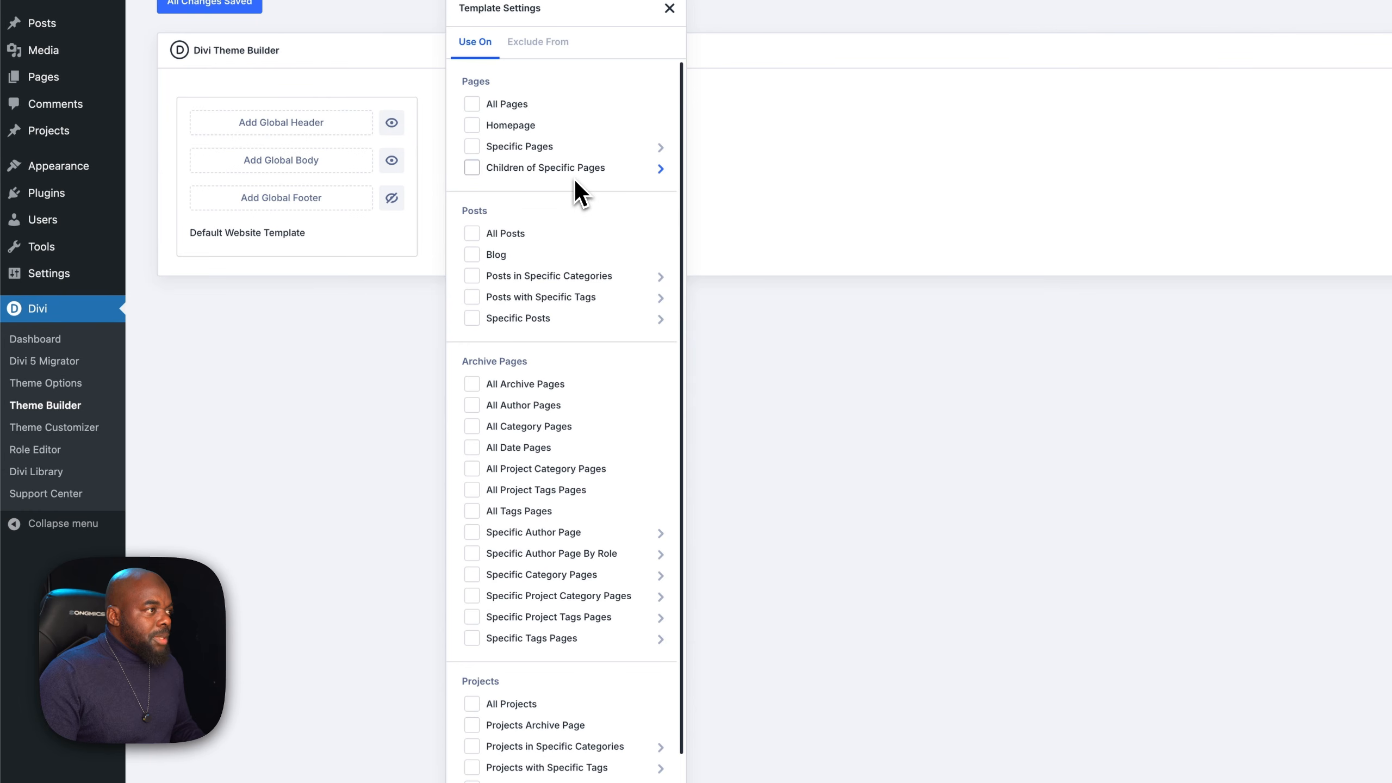
pyautogui.scroll(-3, 565, 526)
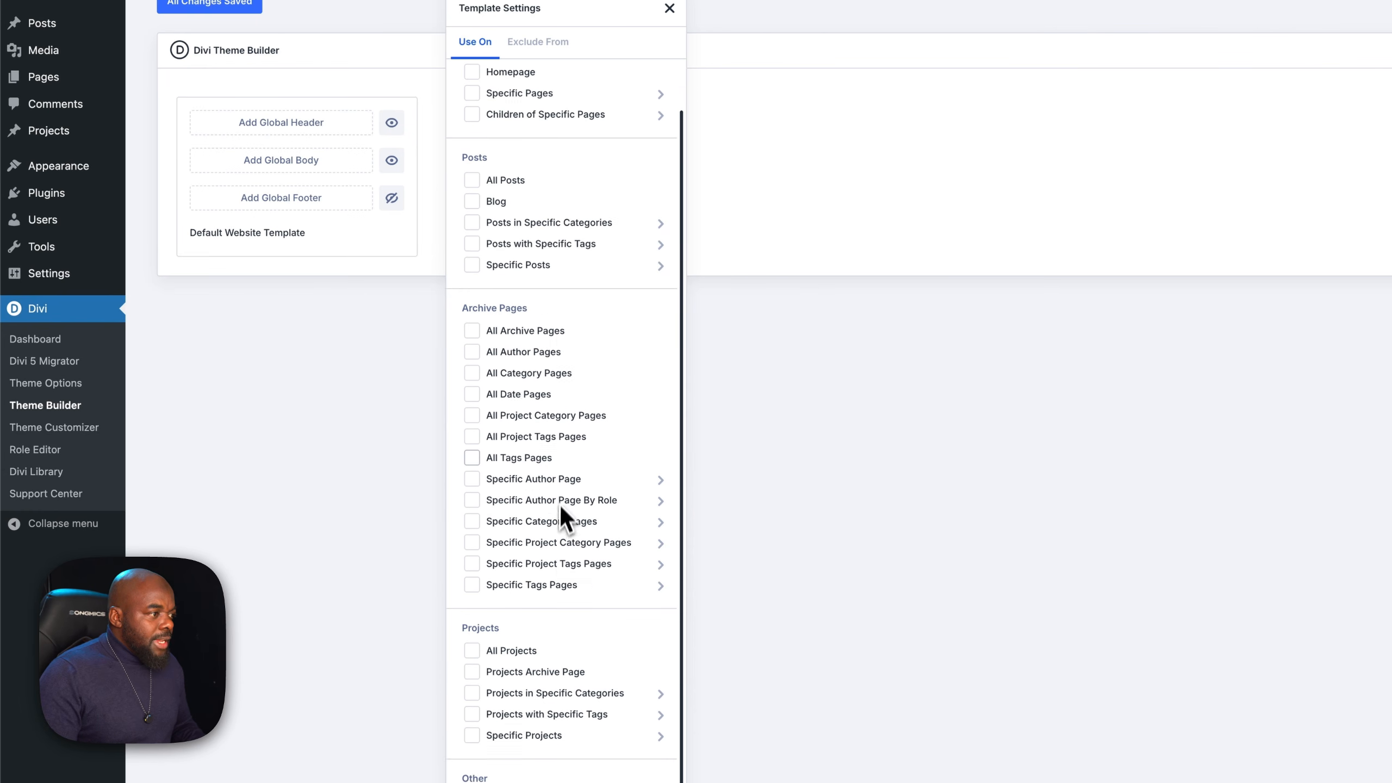
pyautogui.click(434, 727)
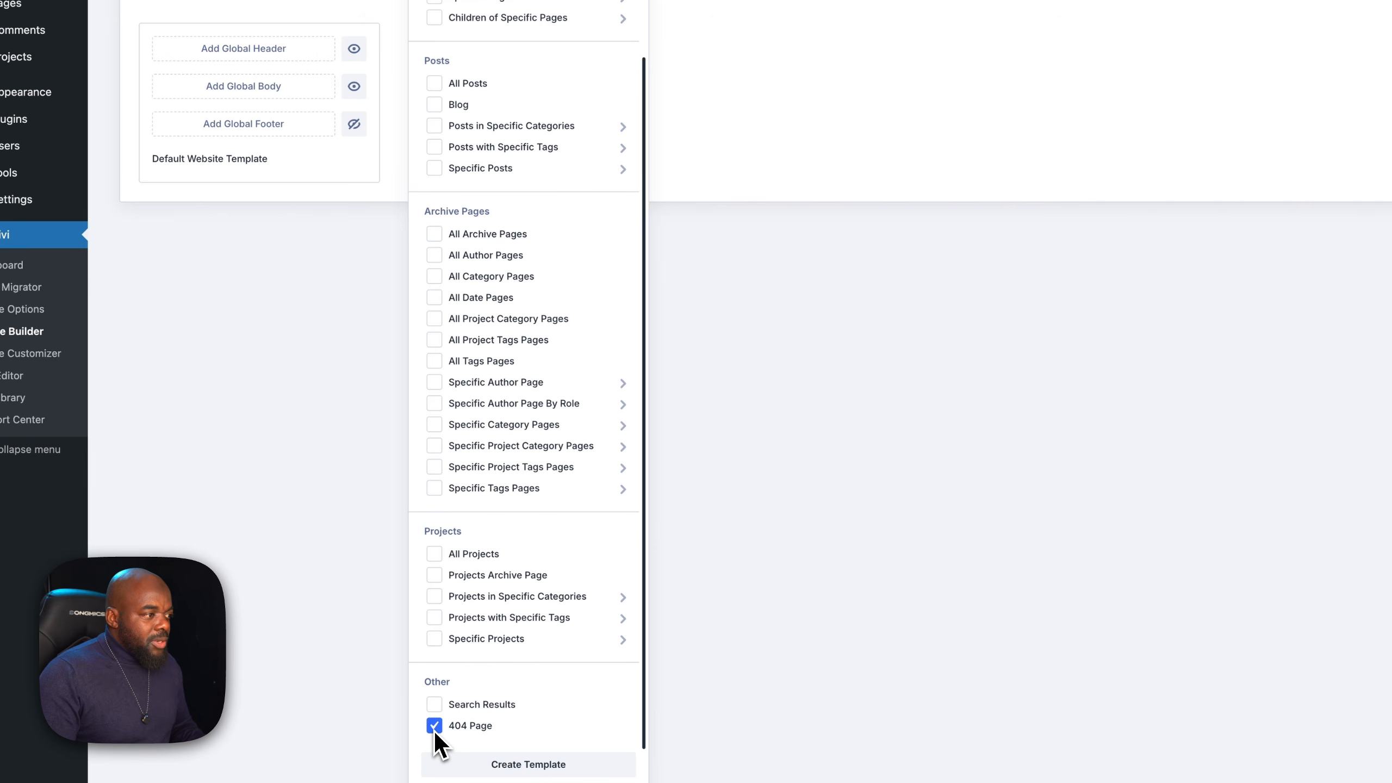
pyautogui.click(547, 766)
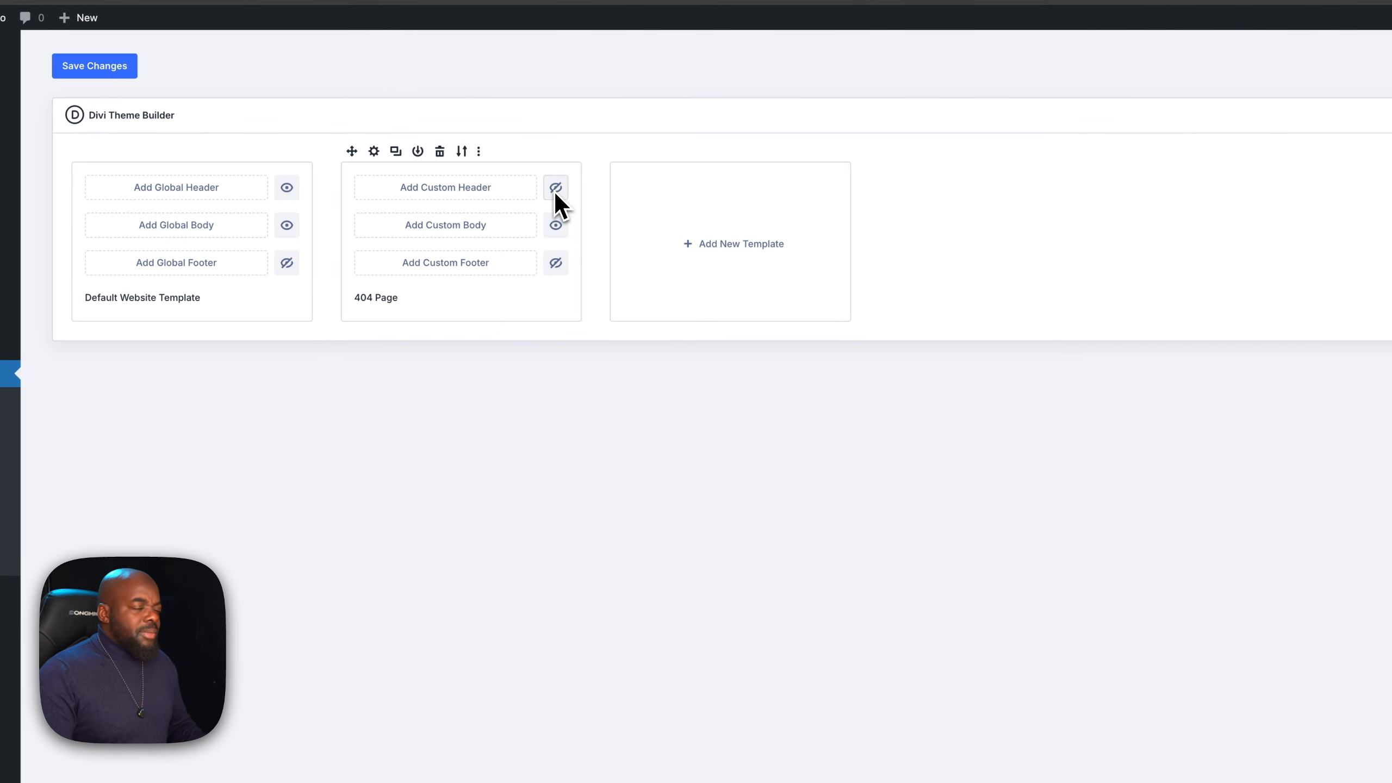
# Build the 404 template's custom body with a one-column row holding a Call To Action module
pyautogui.click(514, 245)
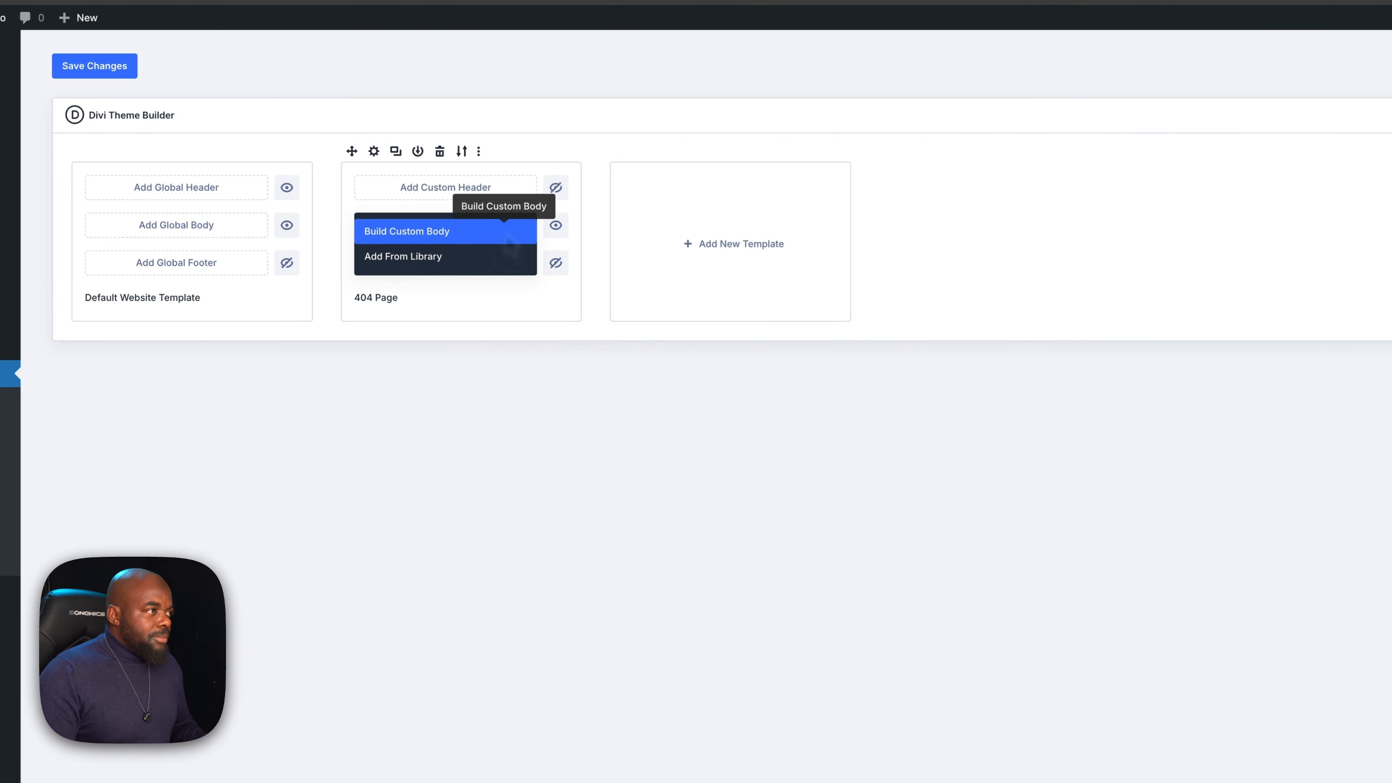
pyautogui.click(505, 233)
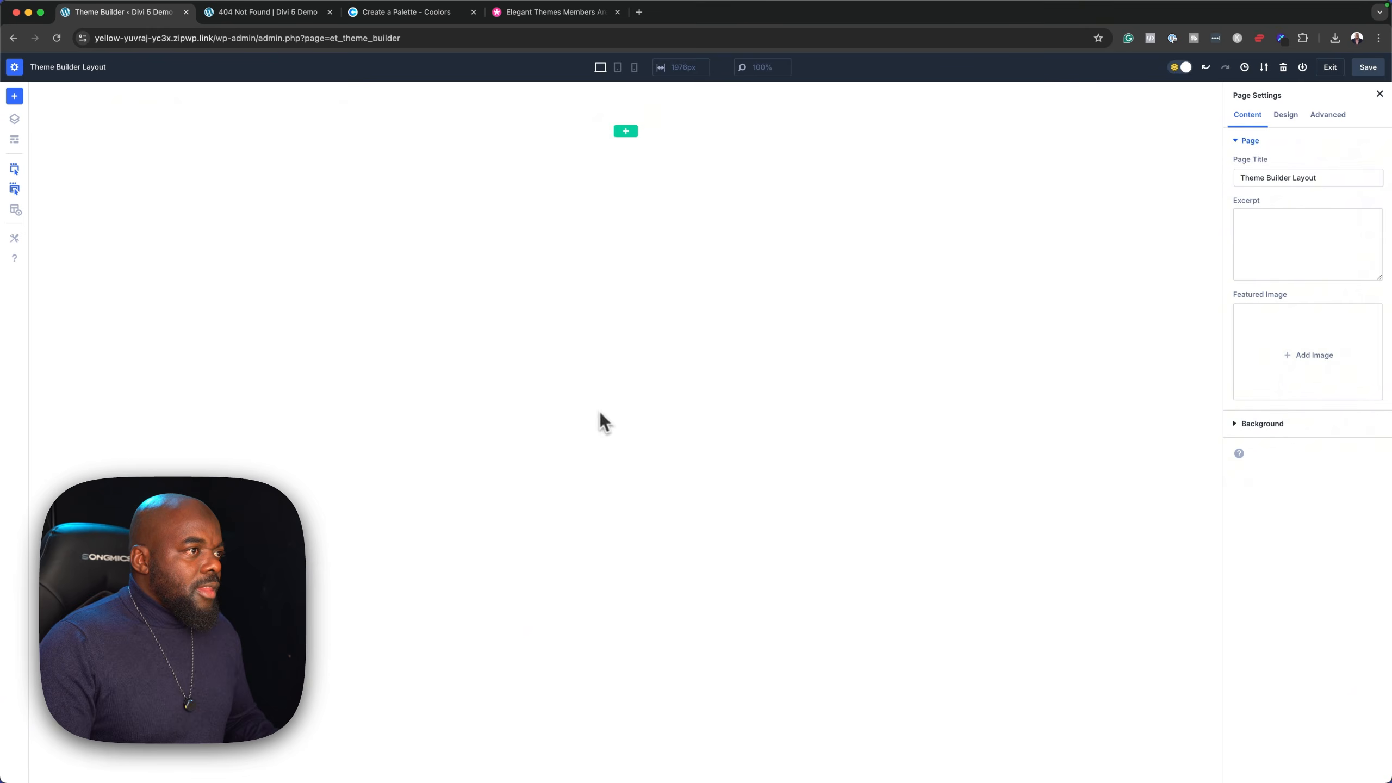
pyautogui.click(626, 131)
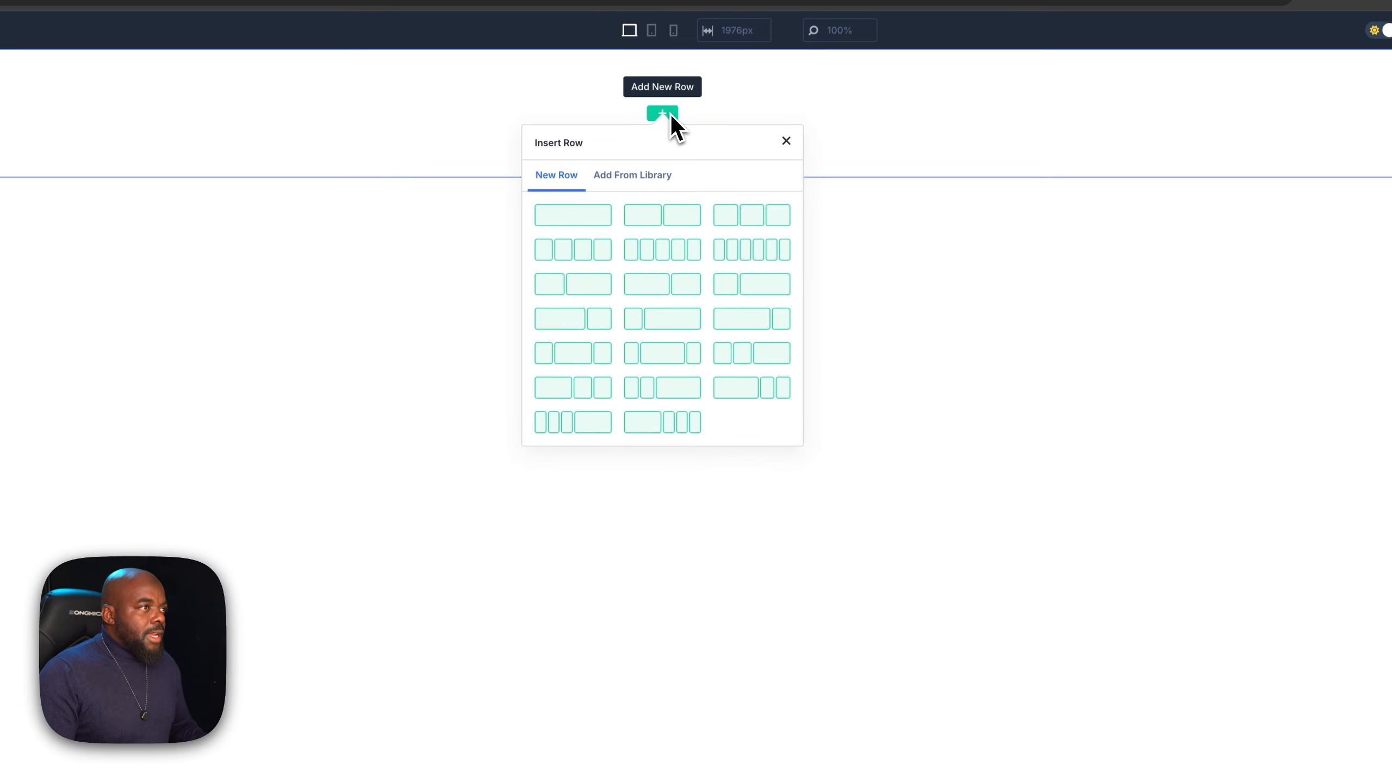
pyautogui.click(595, 219)
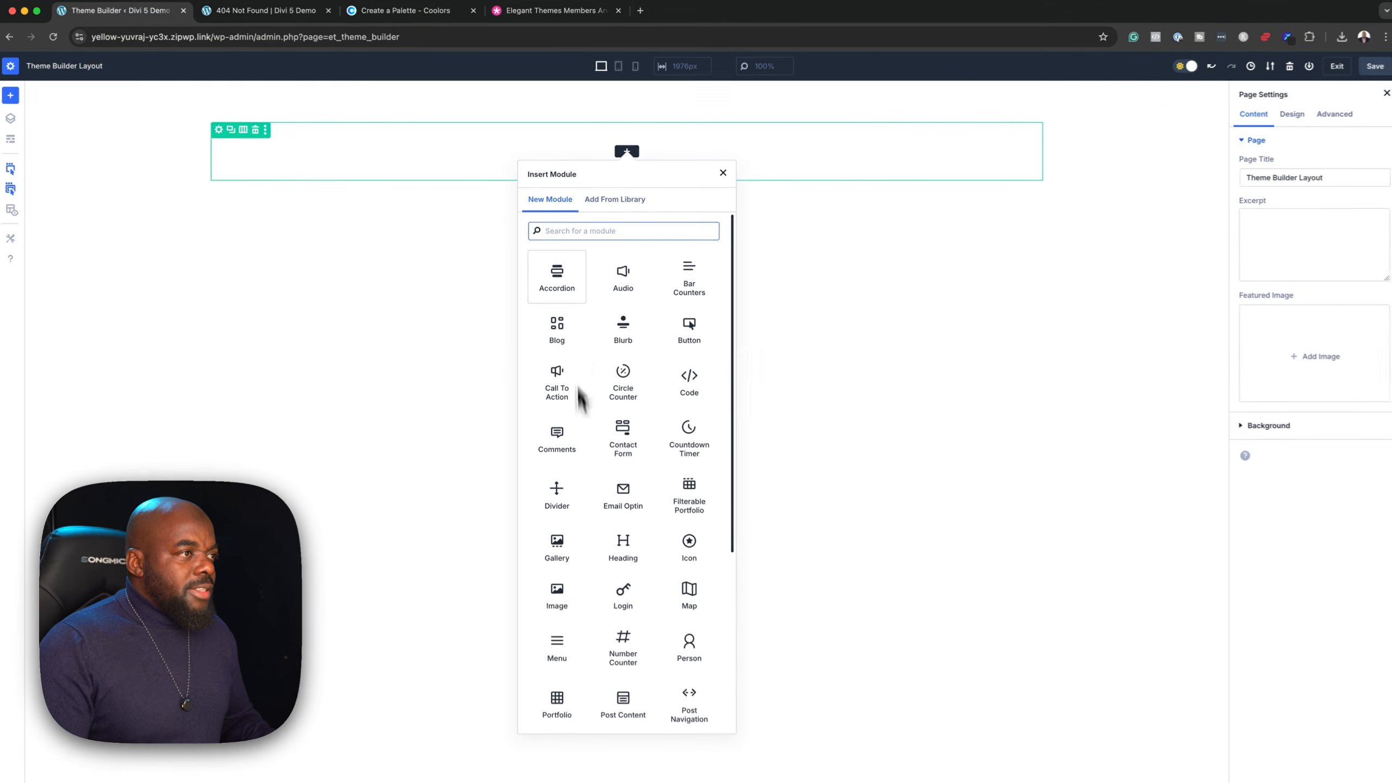
pyautogui.write('call')
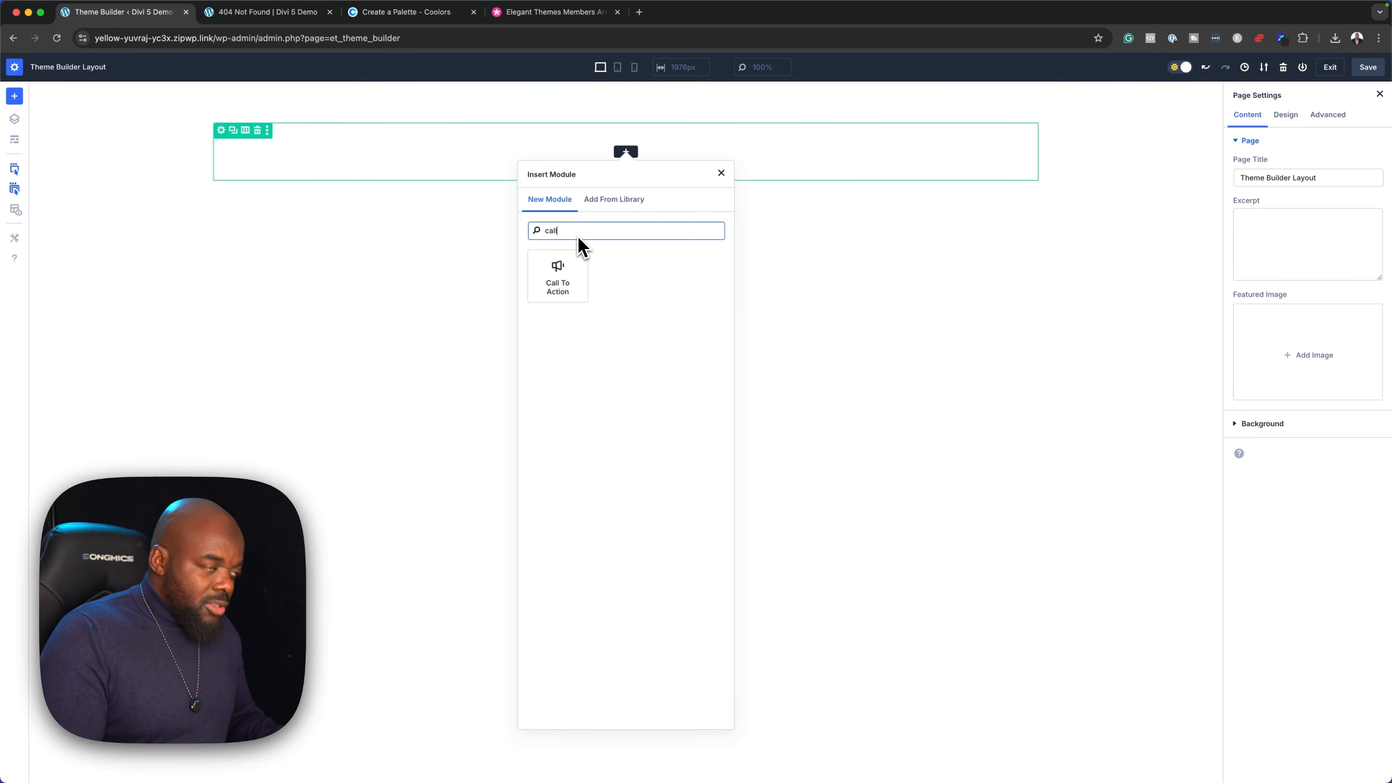
pyautogui.click(564, 271)
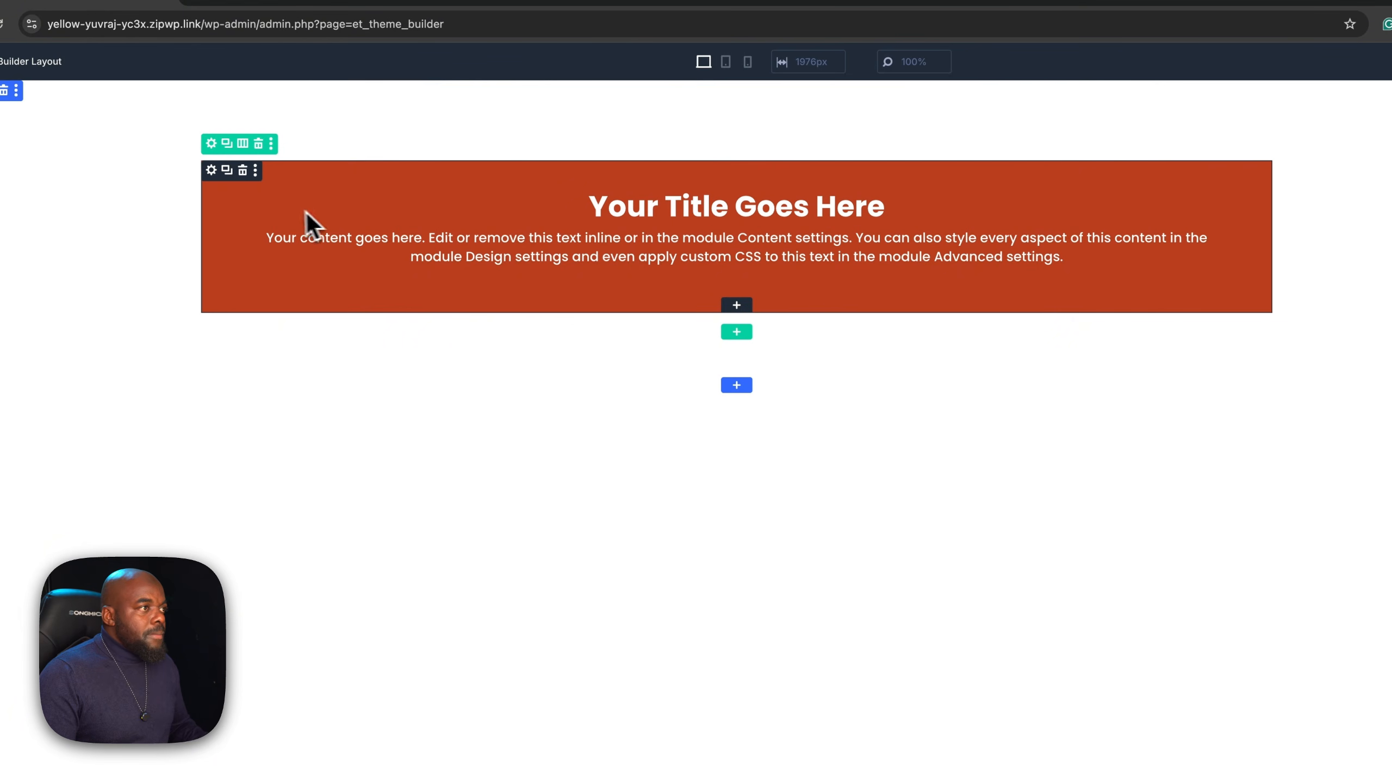
# Retitle the banner 'ERROR 404' with body text 'The content you're looking for does not exit!'
pyautogui.click(775, 212)
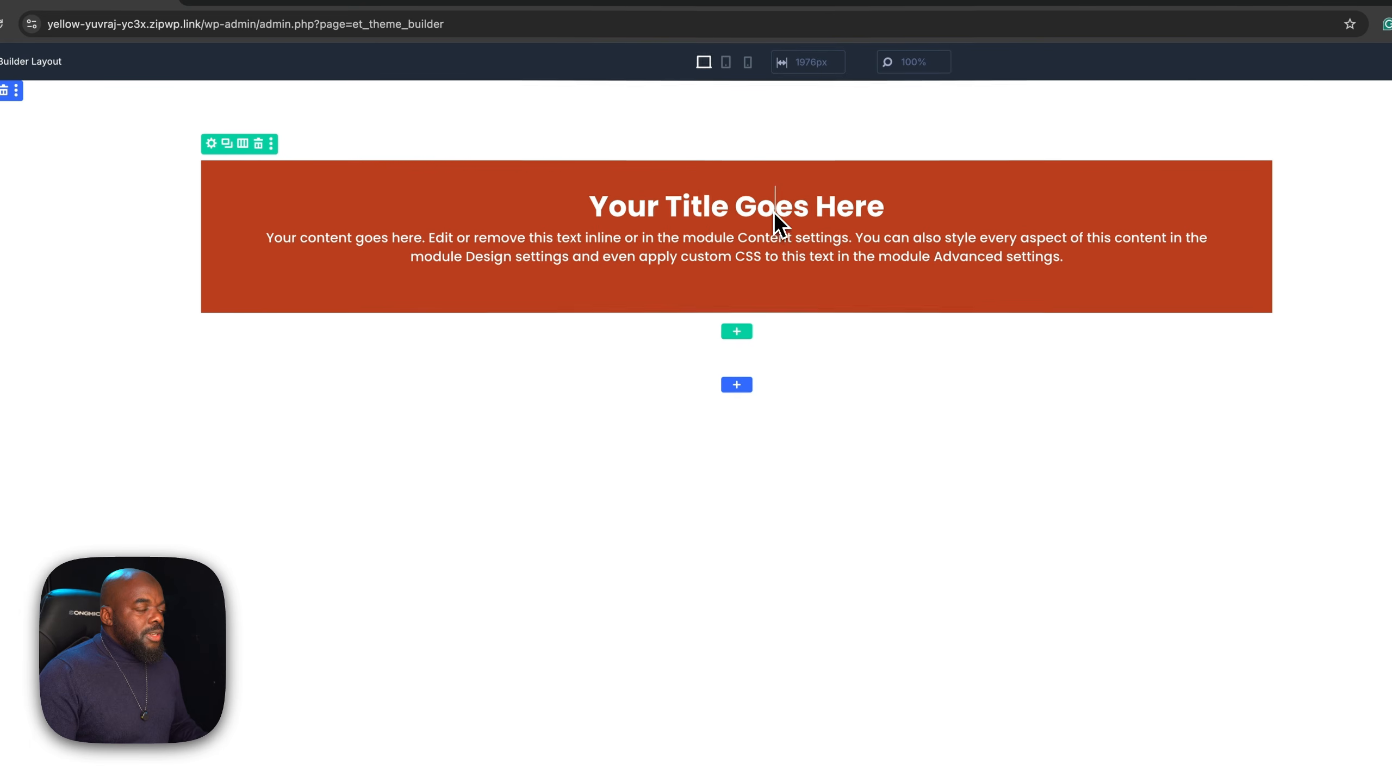
pyautogui.press('super+a')
pyautogui.write('ERR')
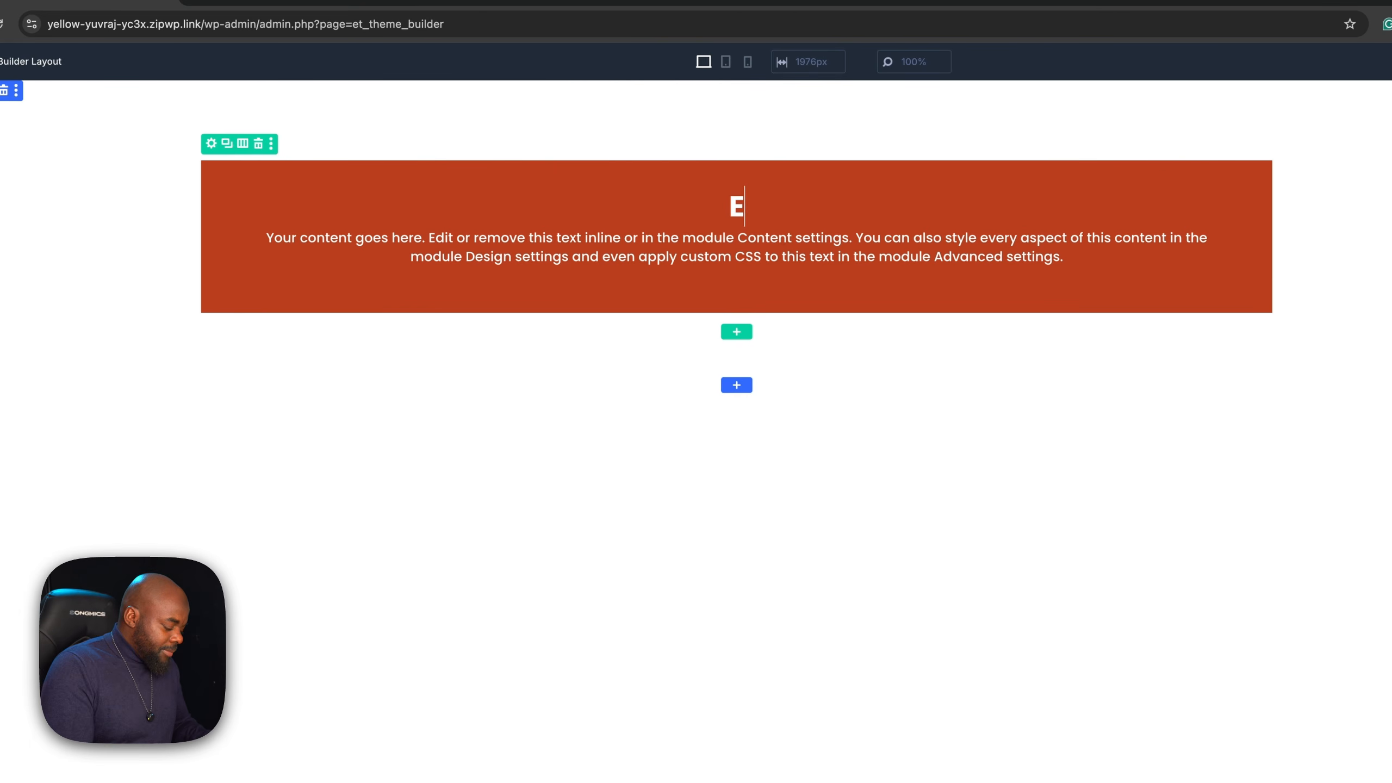
pyautogui.write('OR')
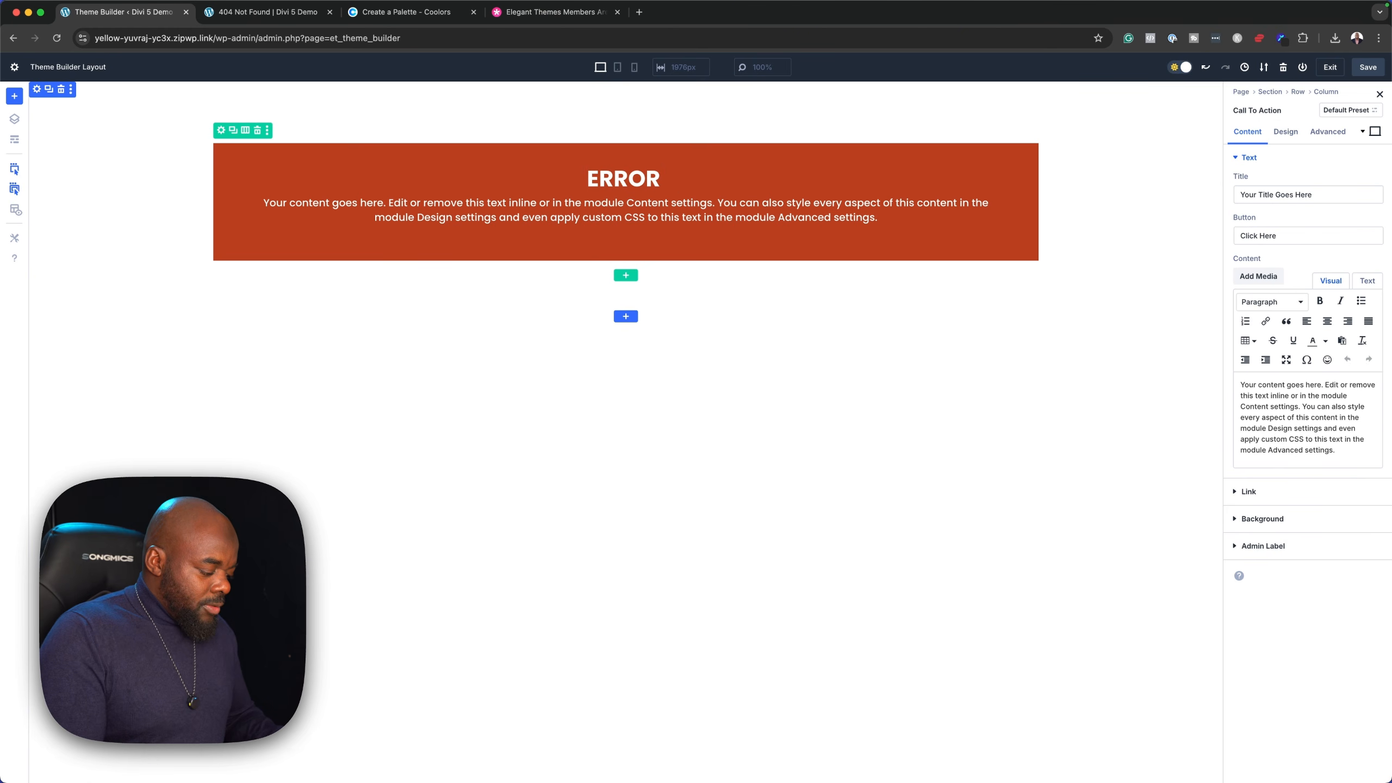
pyautogui.write(' 404')
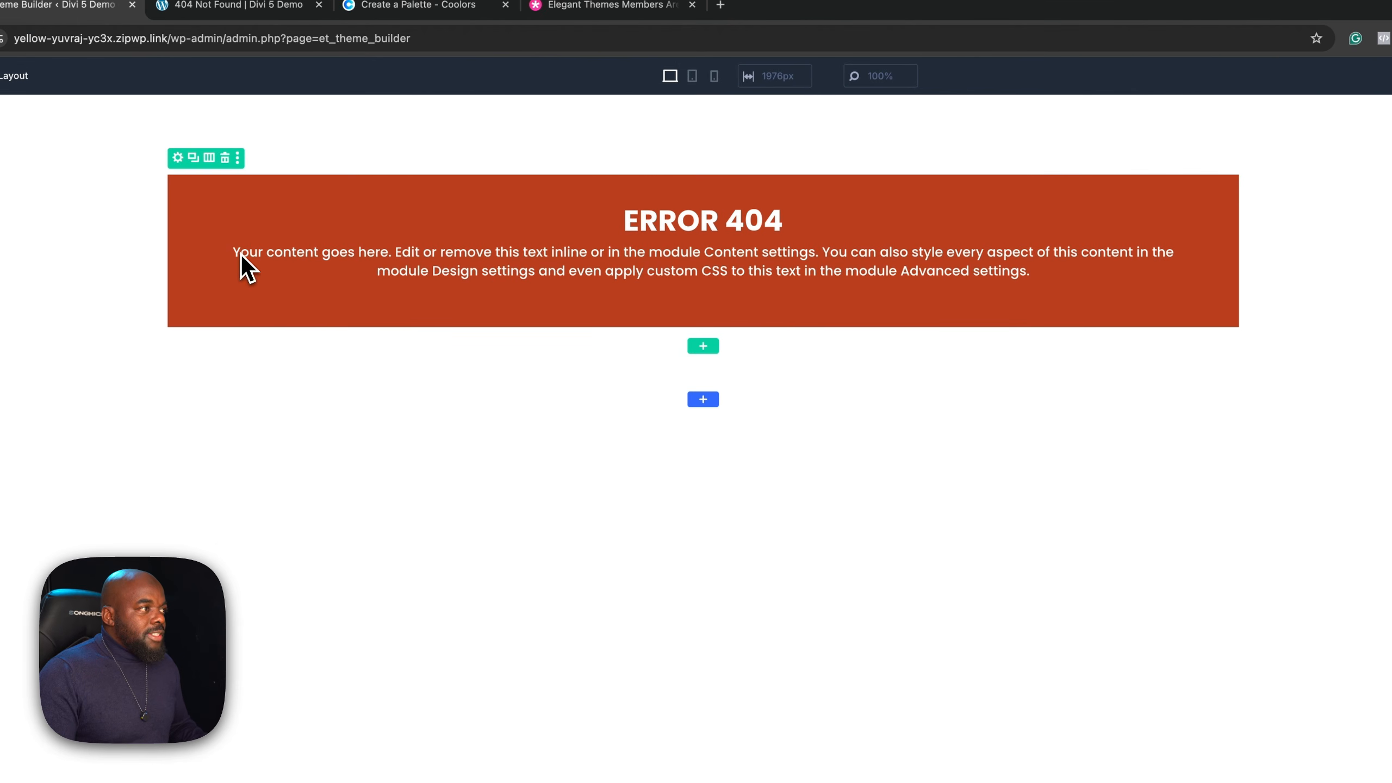
pyautogui.moveTo(235, 257); pyautogui.dragTo(1021, 288)
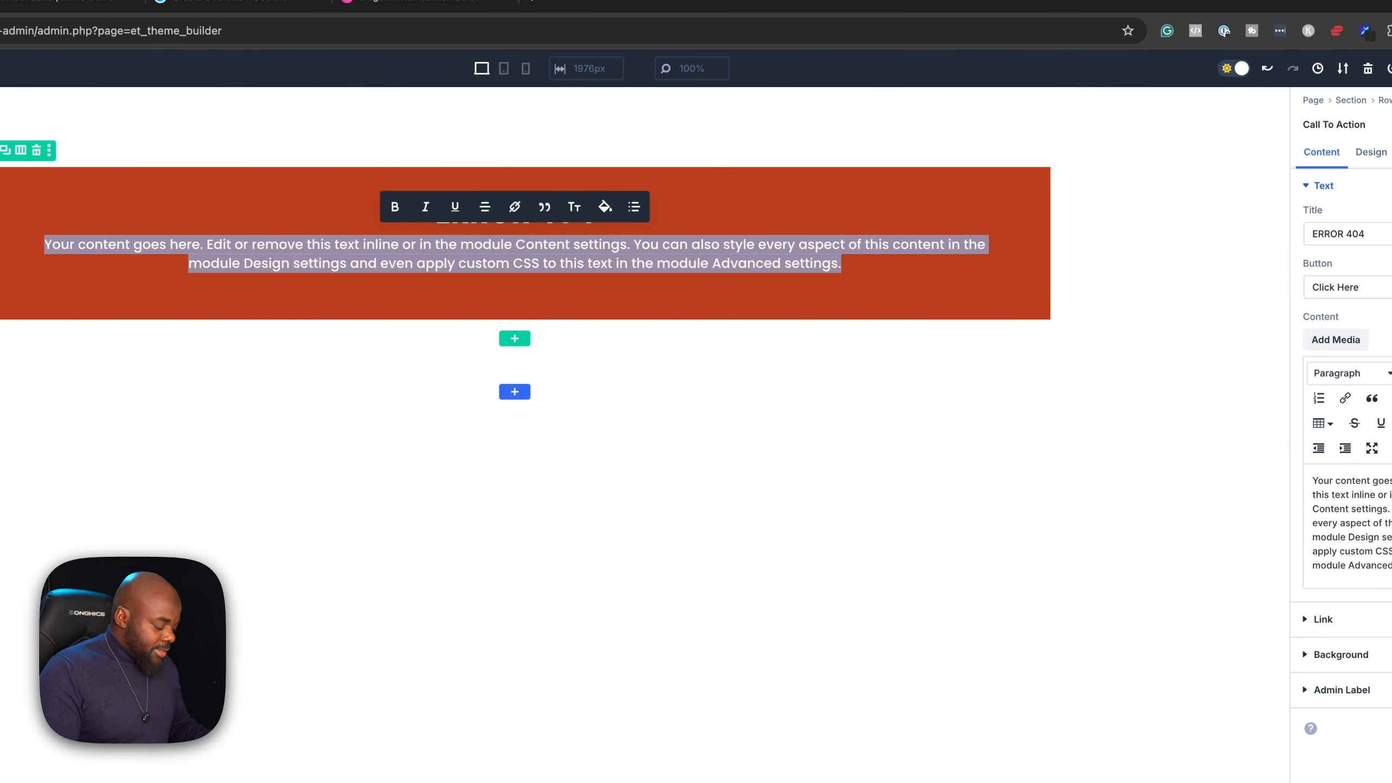
pyautogui.write('The content y')
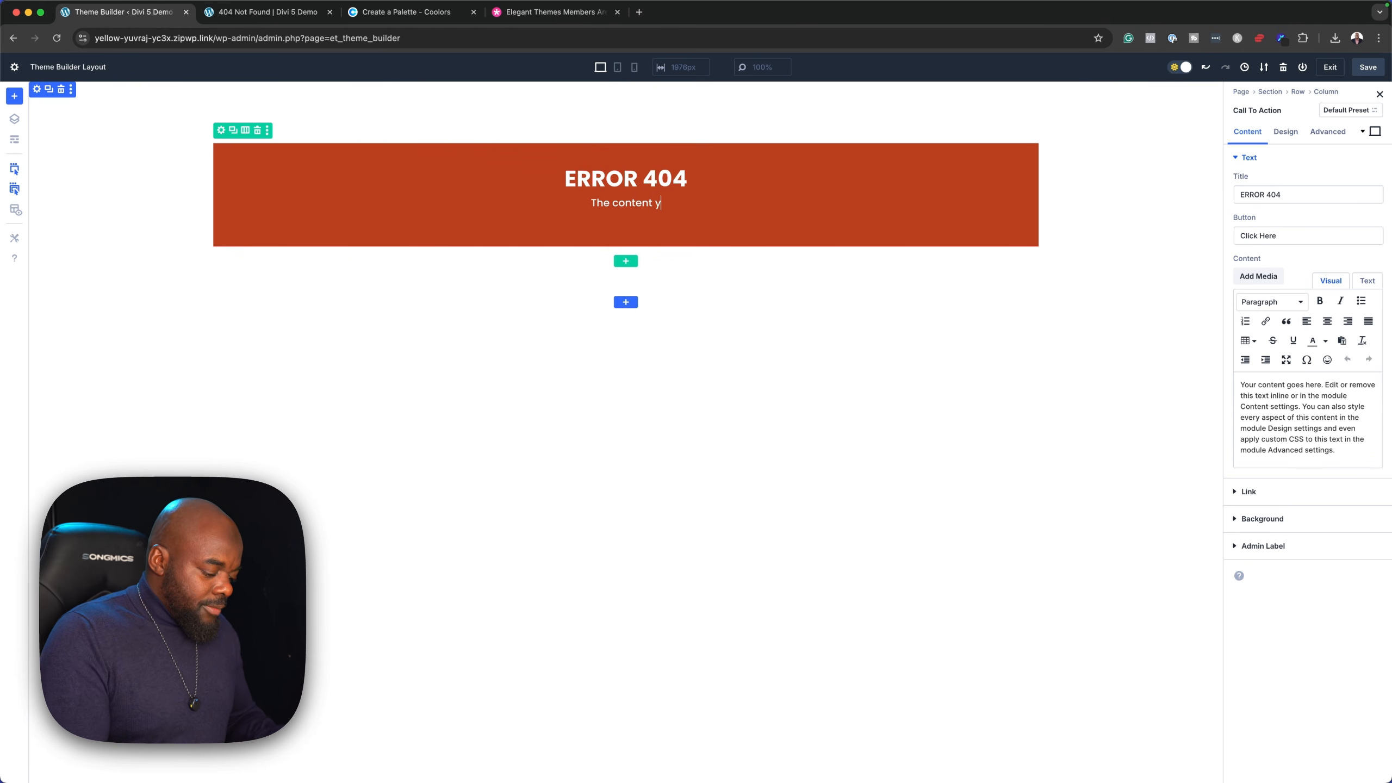
pyautogui.write("ou're looking for does not")
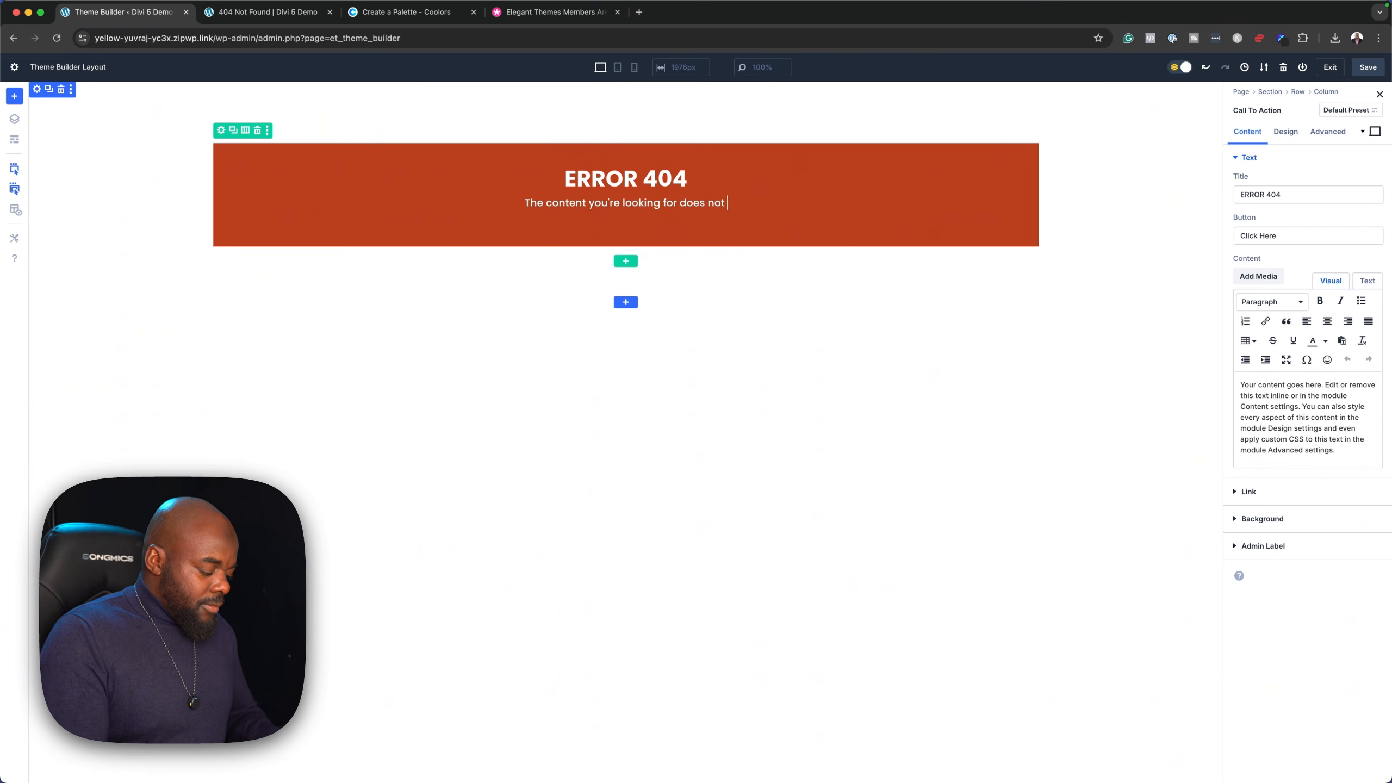
pyautogui.write(' exit')
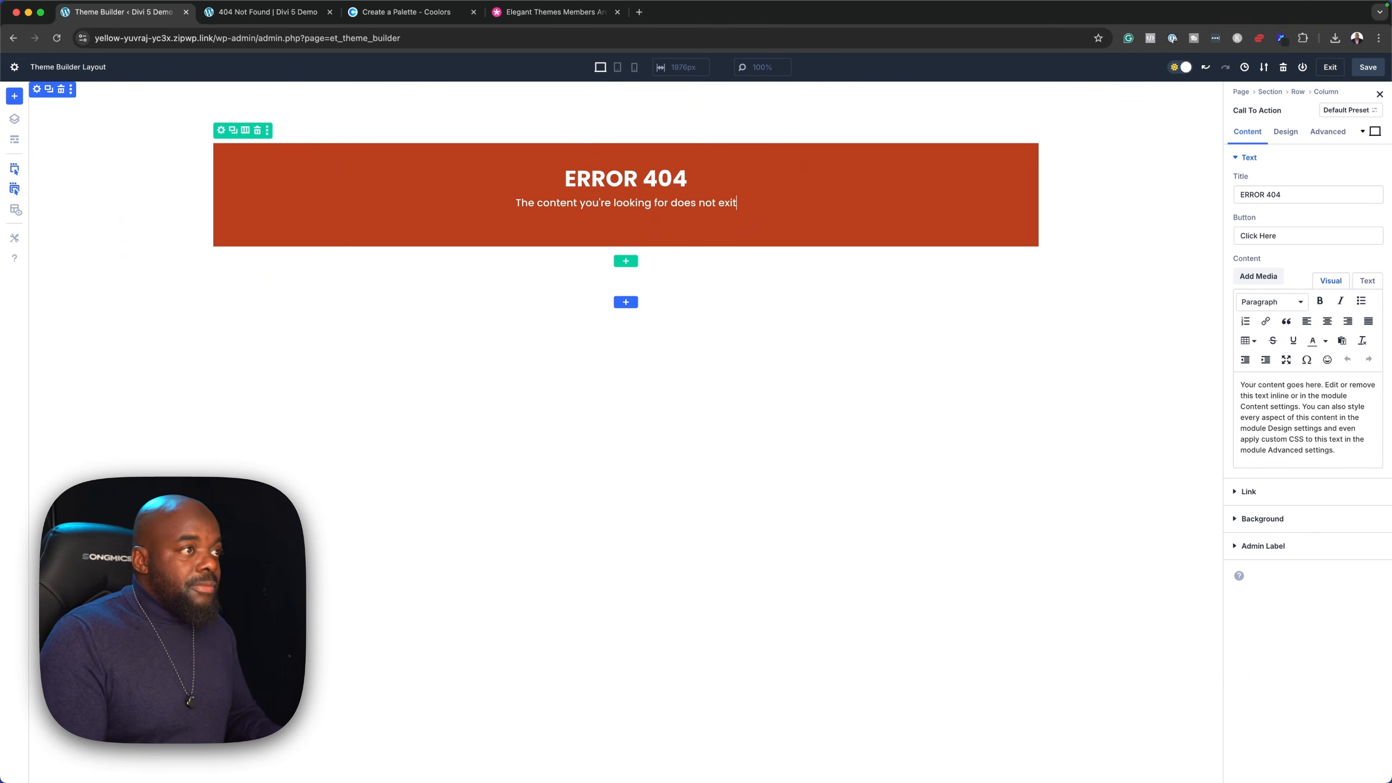
pyautogui.write('!')
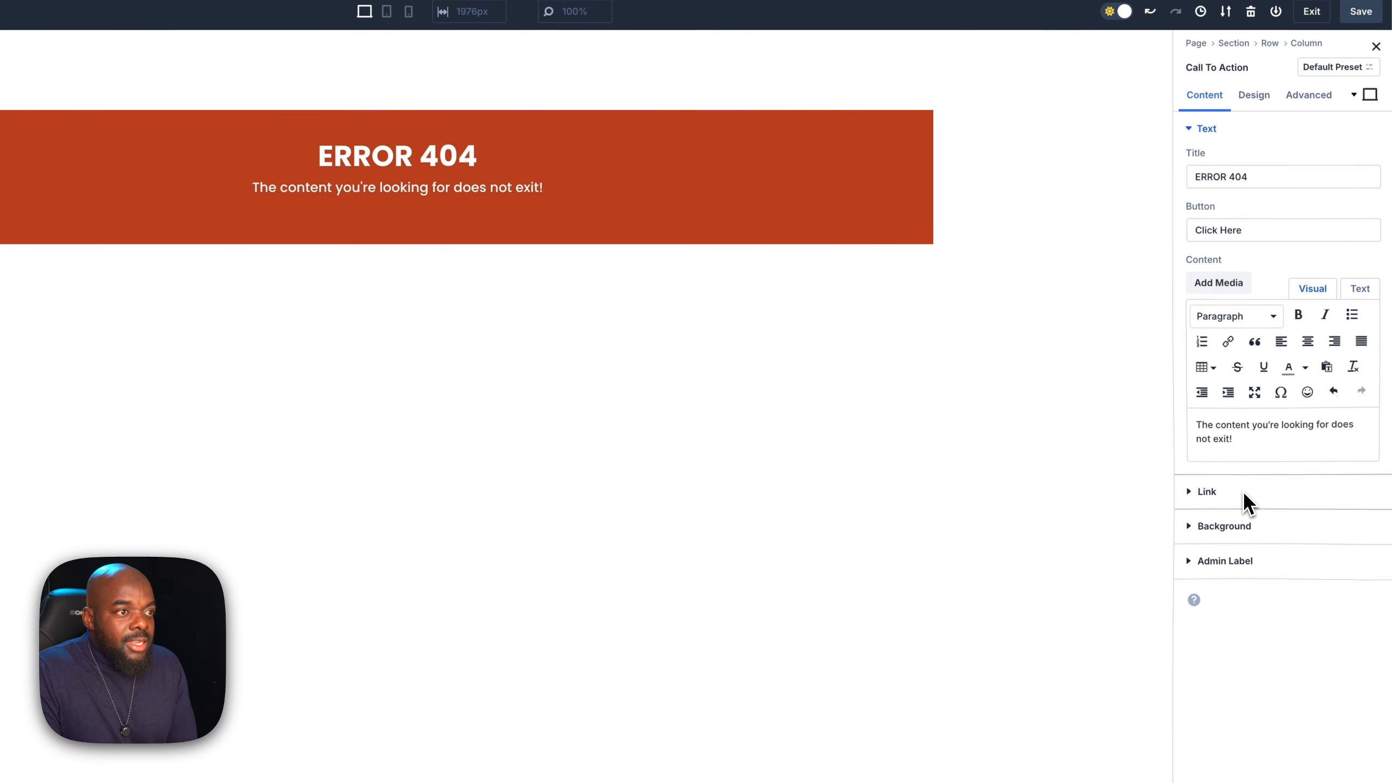
# Set the banner button's link URL to the dynamic Homepage Link
pyautogui.click(1244, 492)
pyautogui.click(1230, 214)
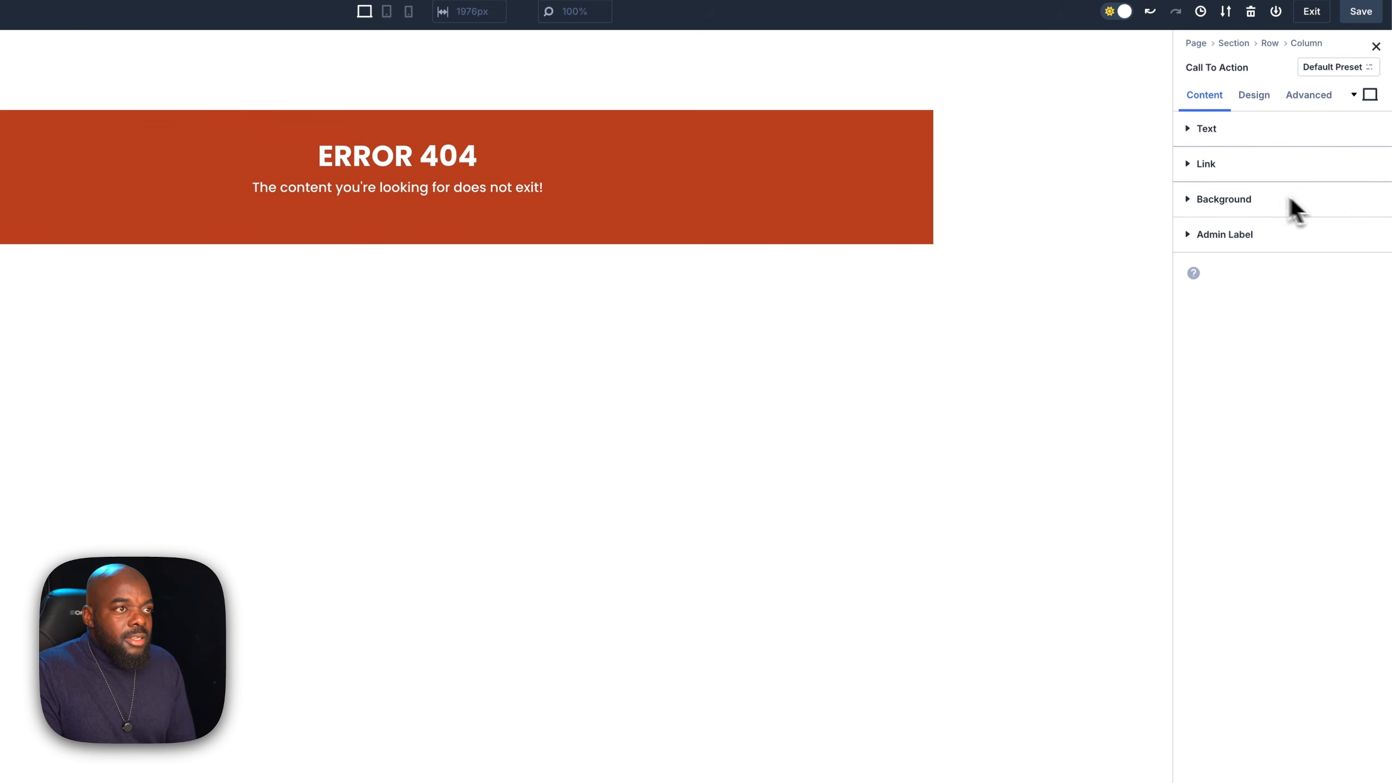
pyautogui.click(1223, 164)
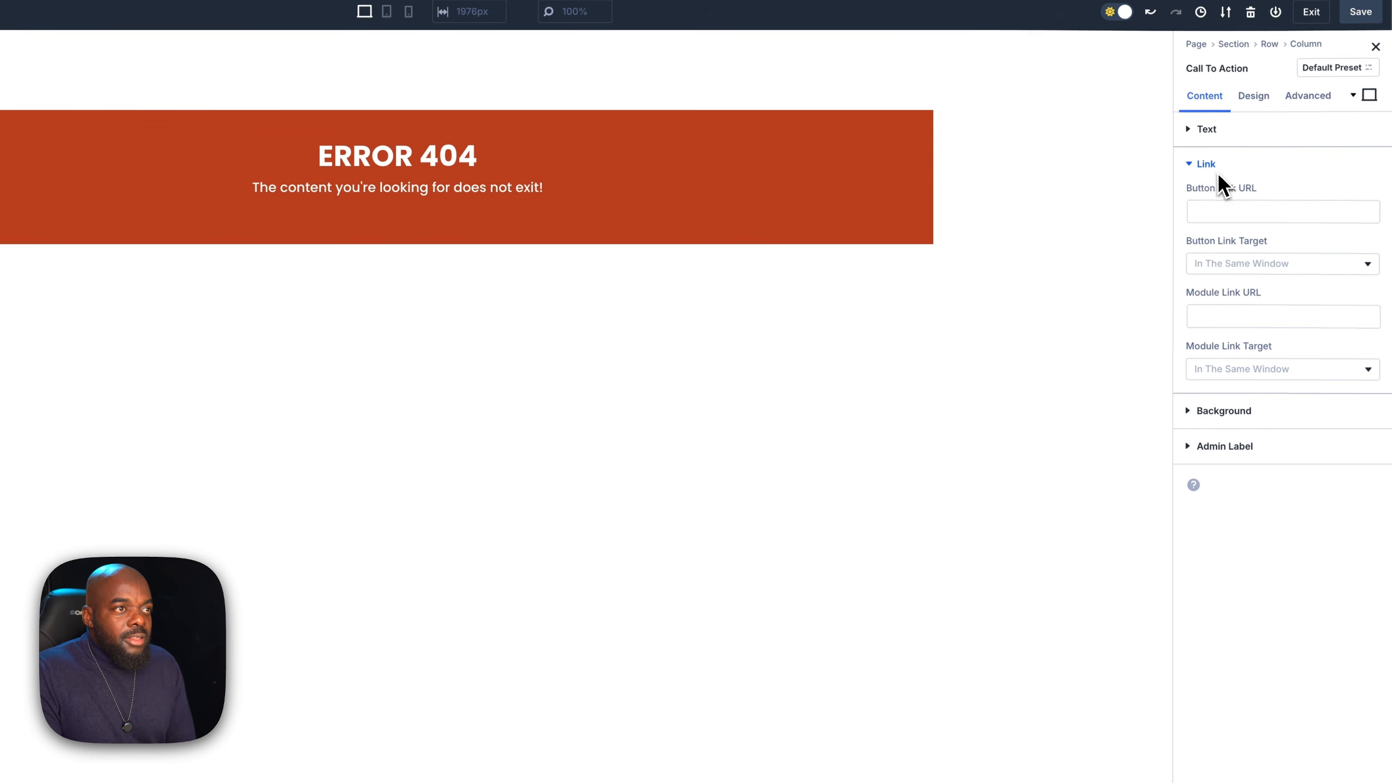
pyautogui.click(1366, 211)
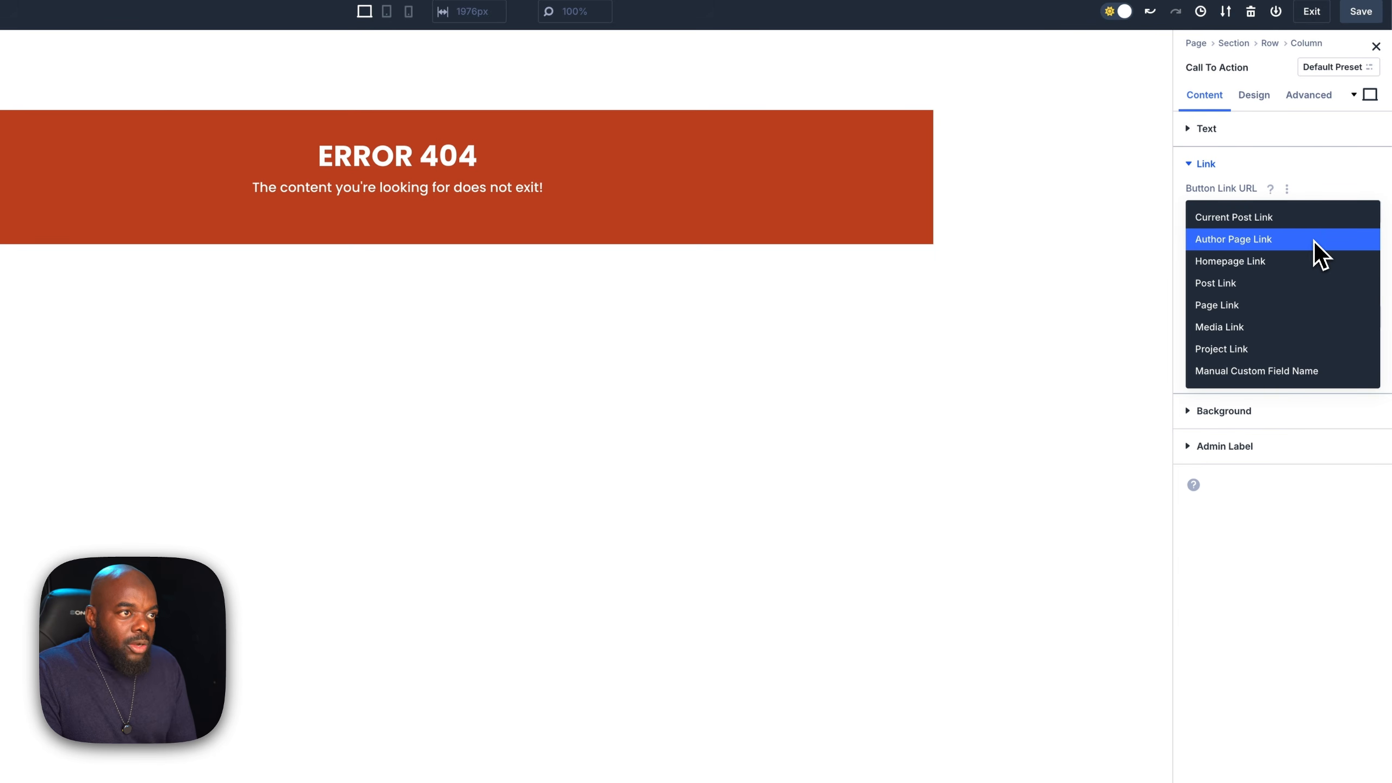
pyautogui.click(1303, 261)
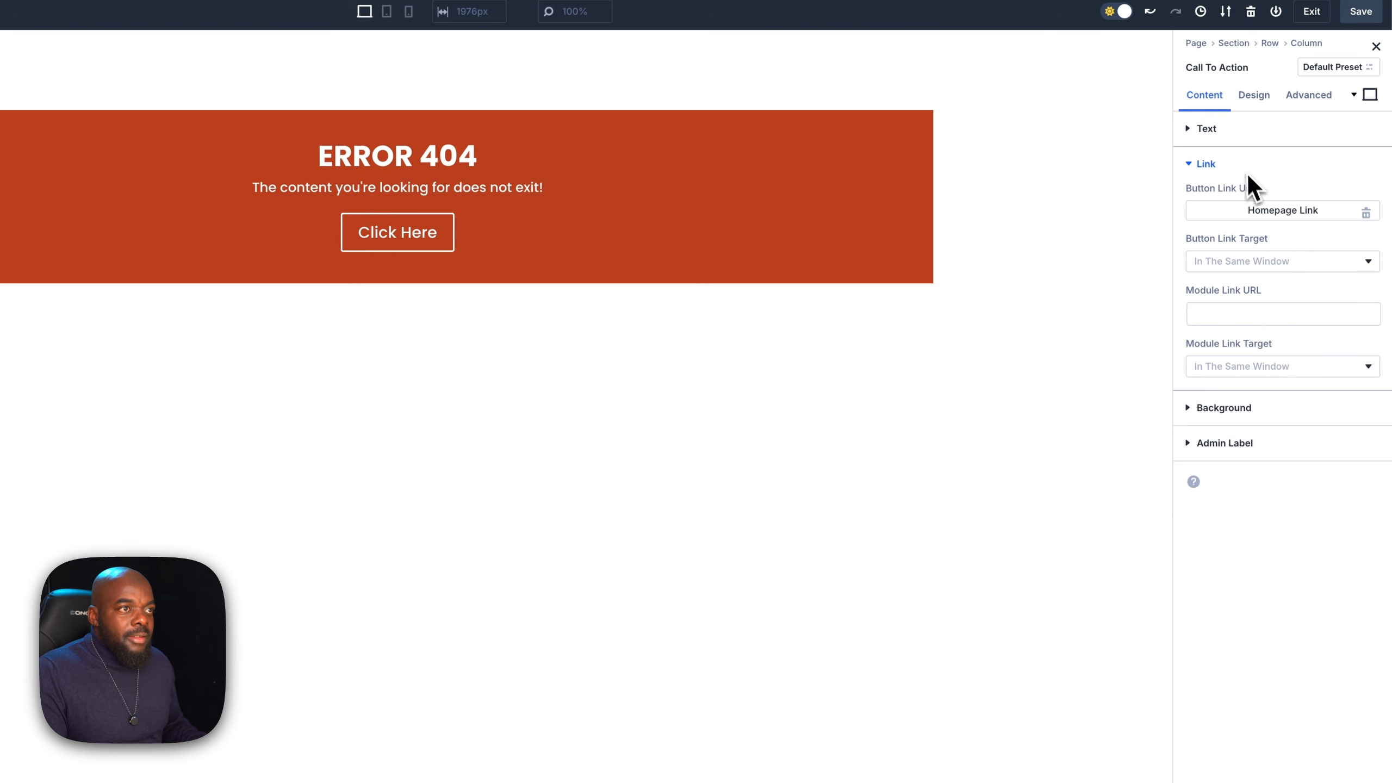
# Change the button text from Click Here to 'Go Home!' and save the 404 layout
pyautogui.click(1225, 131)
pyautogui.tripleClick(1281, 240)
pyautogui.write('Go Home')
pyautogui.write('!')
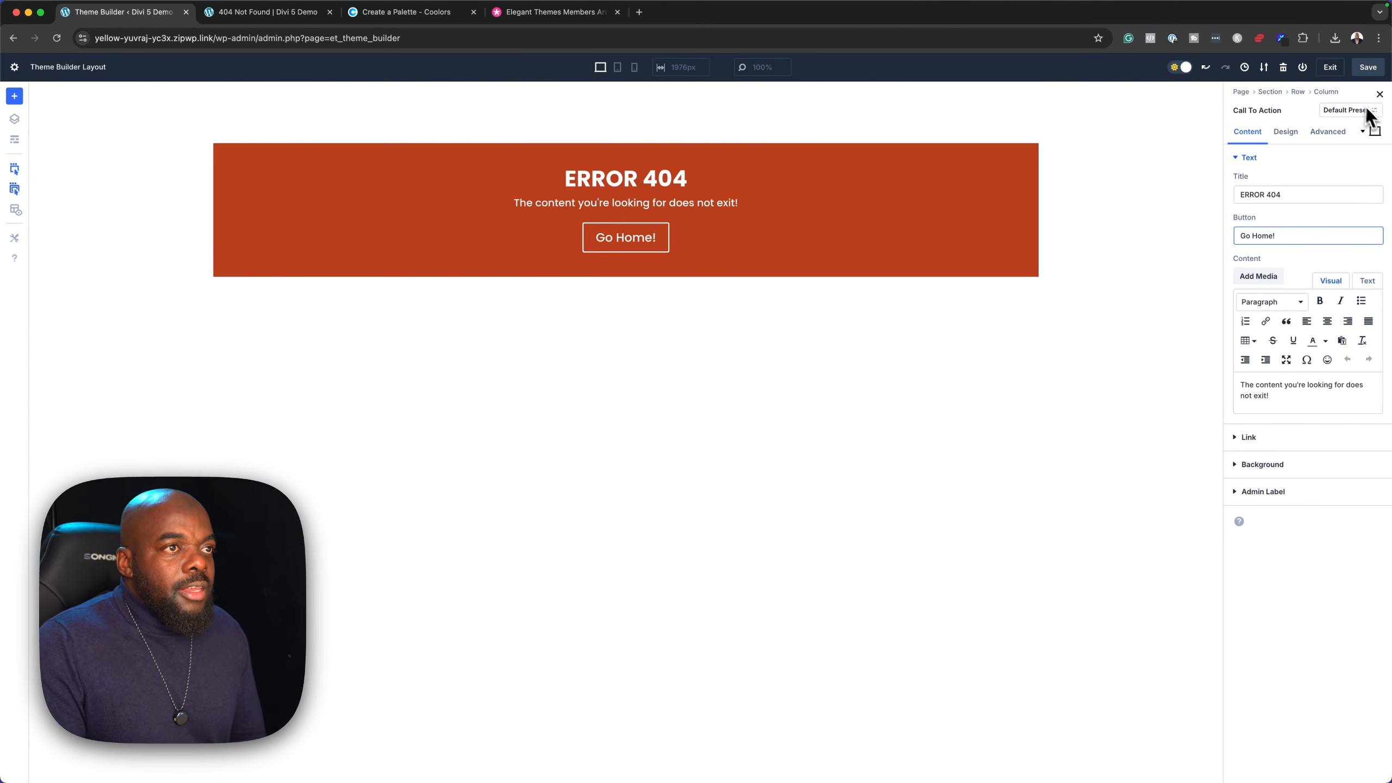
pyautogui.click(1367, 70)
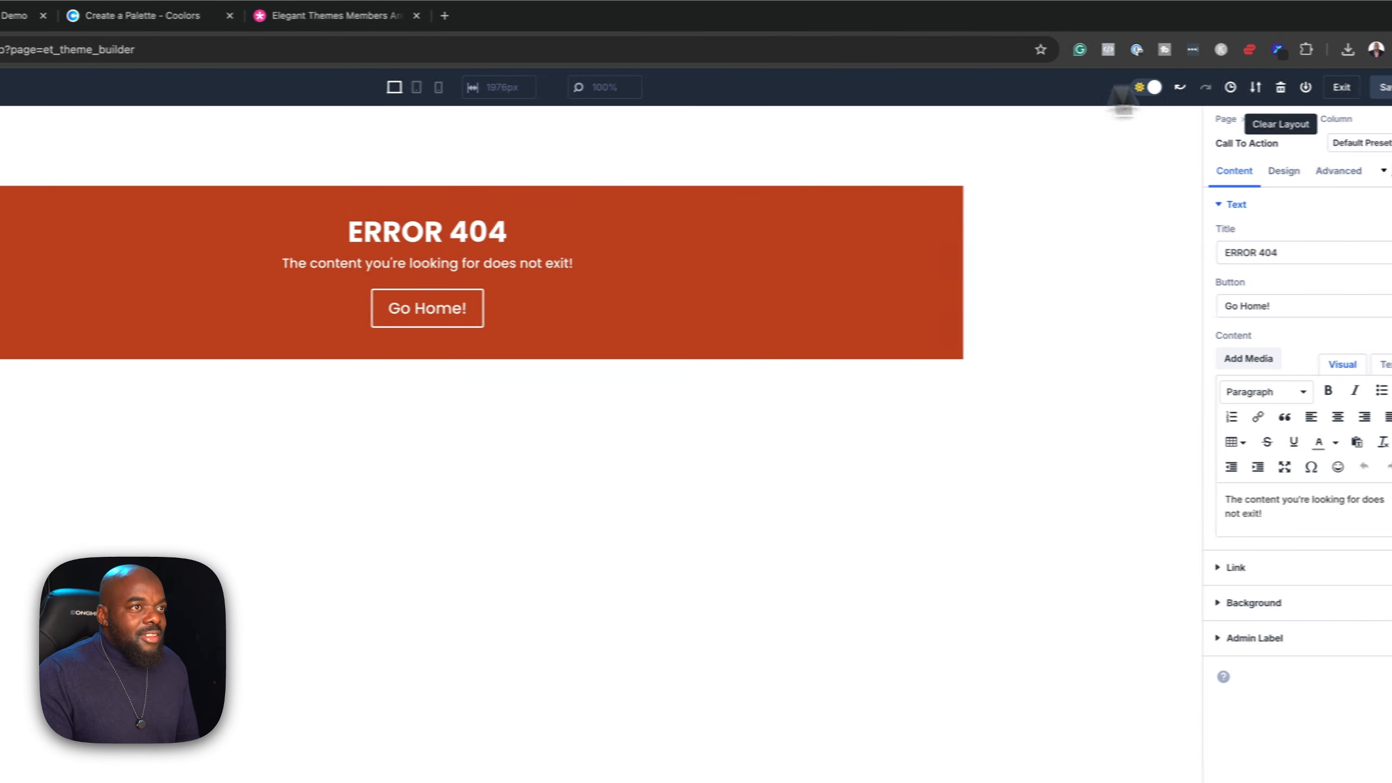
# Close the module settings, exit to the Theme Builder, and save the template changes
pyautogui.click(1370, 119)
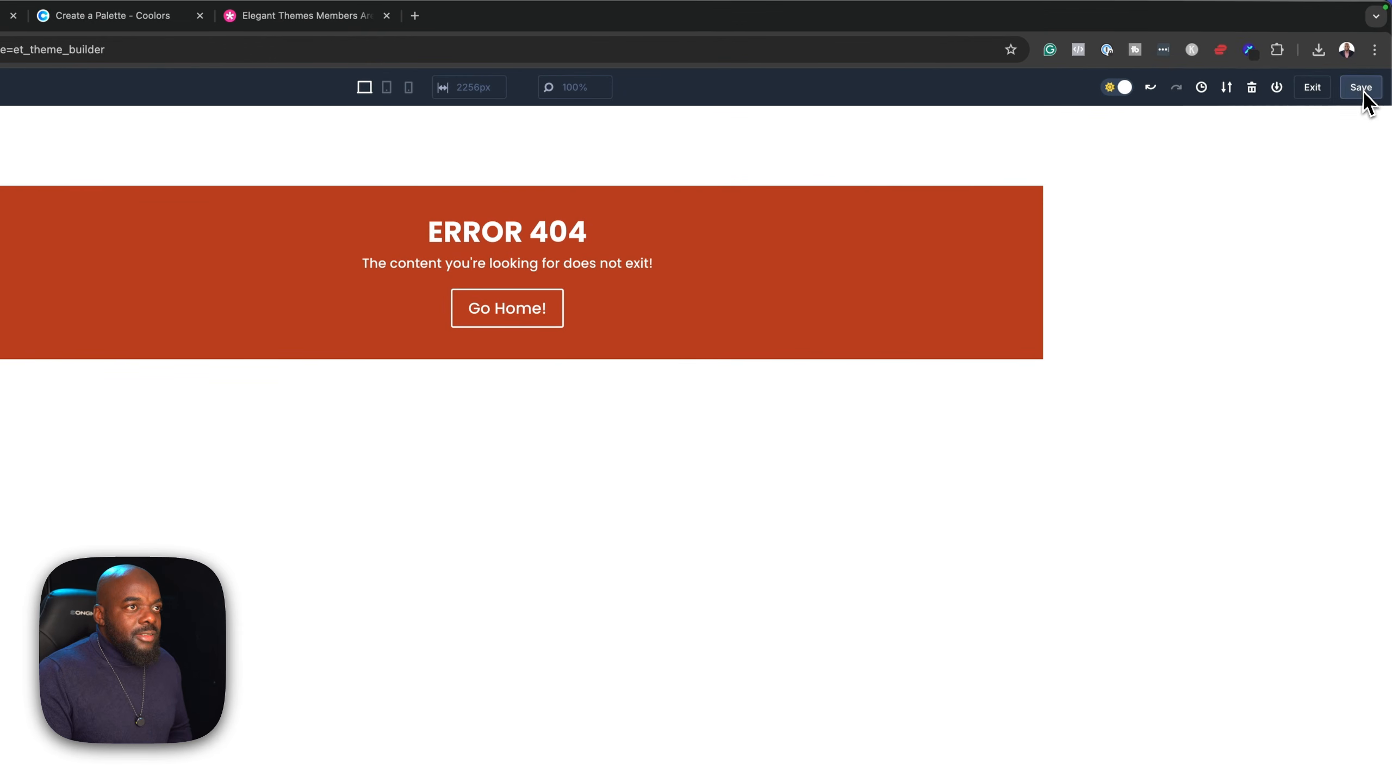
pyautogui.click(1313, 92)
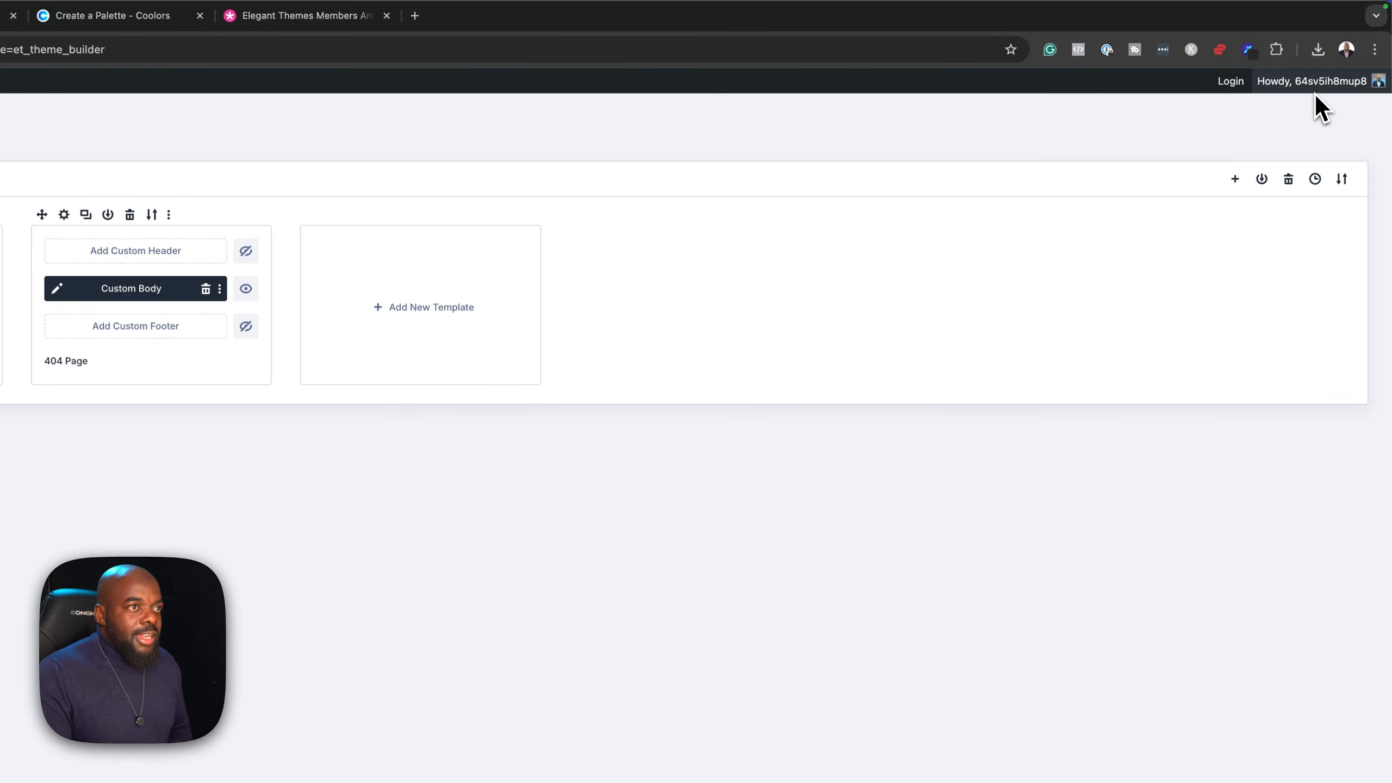
pyautogui.click(216, 134)
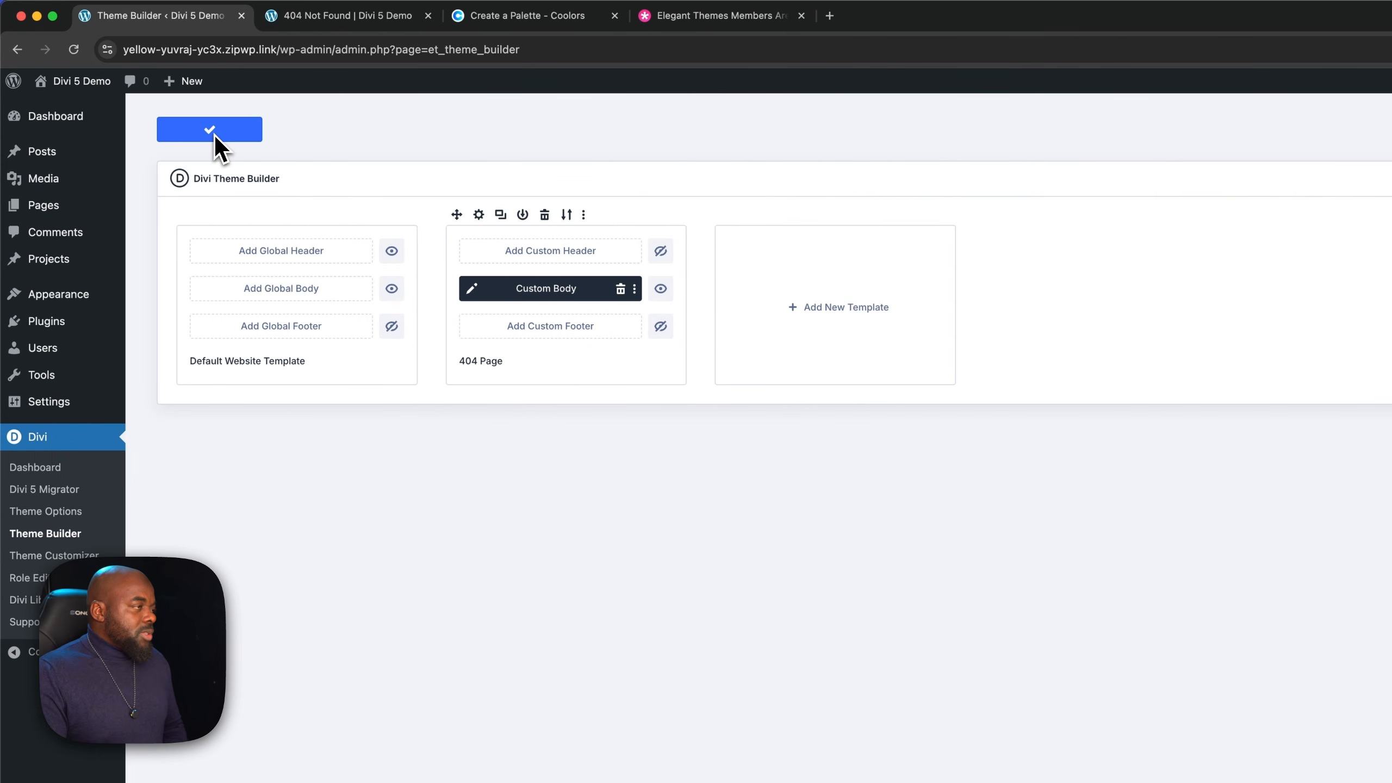
# Reload the missing URL, follow Go Home! to the homepage, then unhide the default template's global footer
pyautogui.click(371, 22)
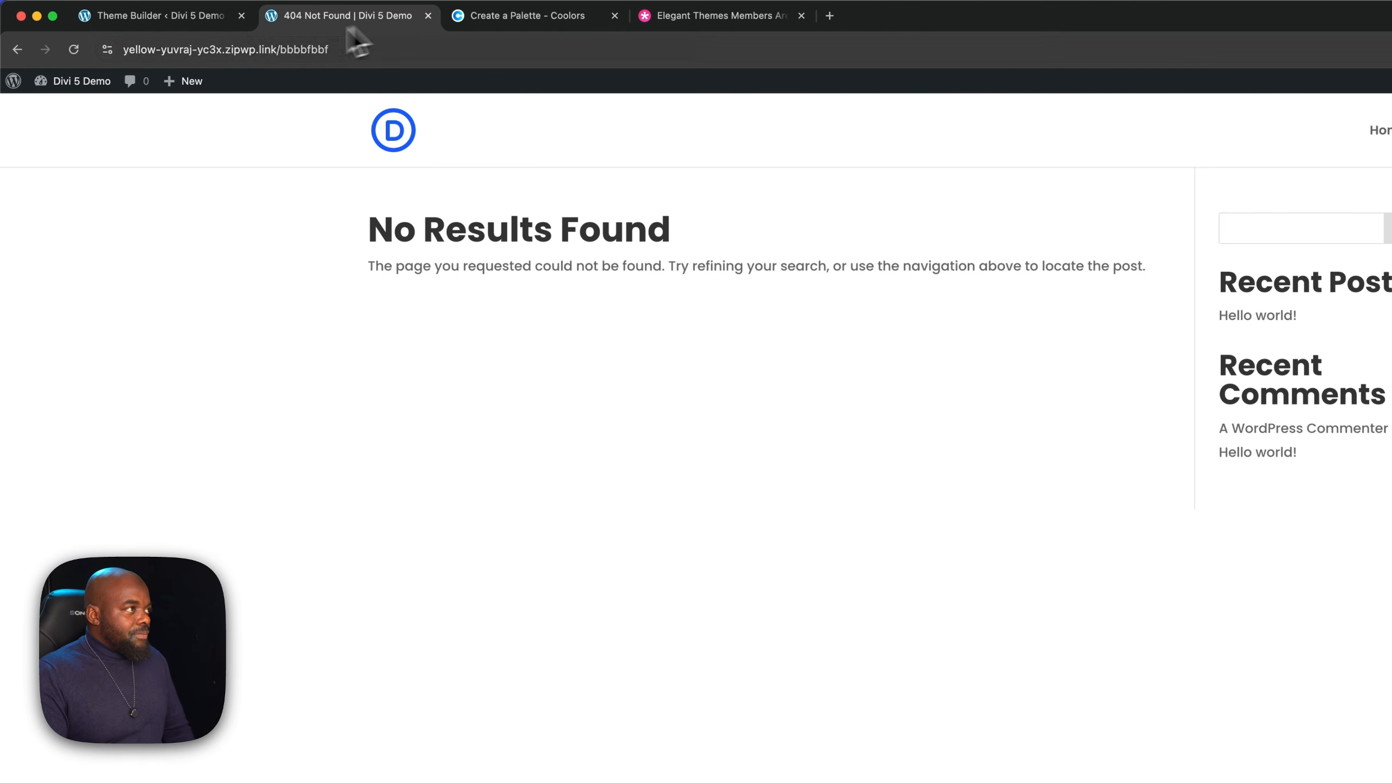
pyautogui.click(407, 53)
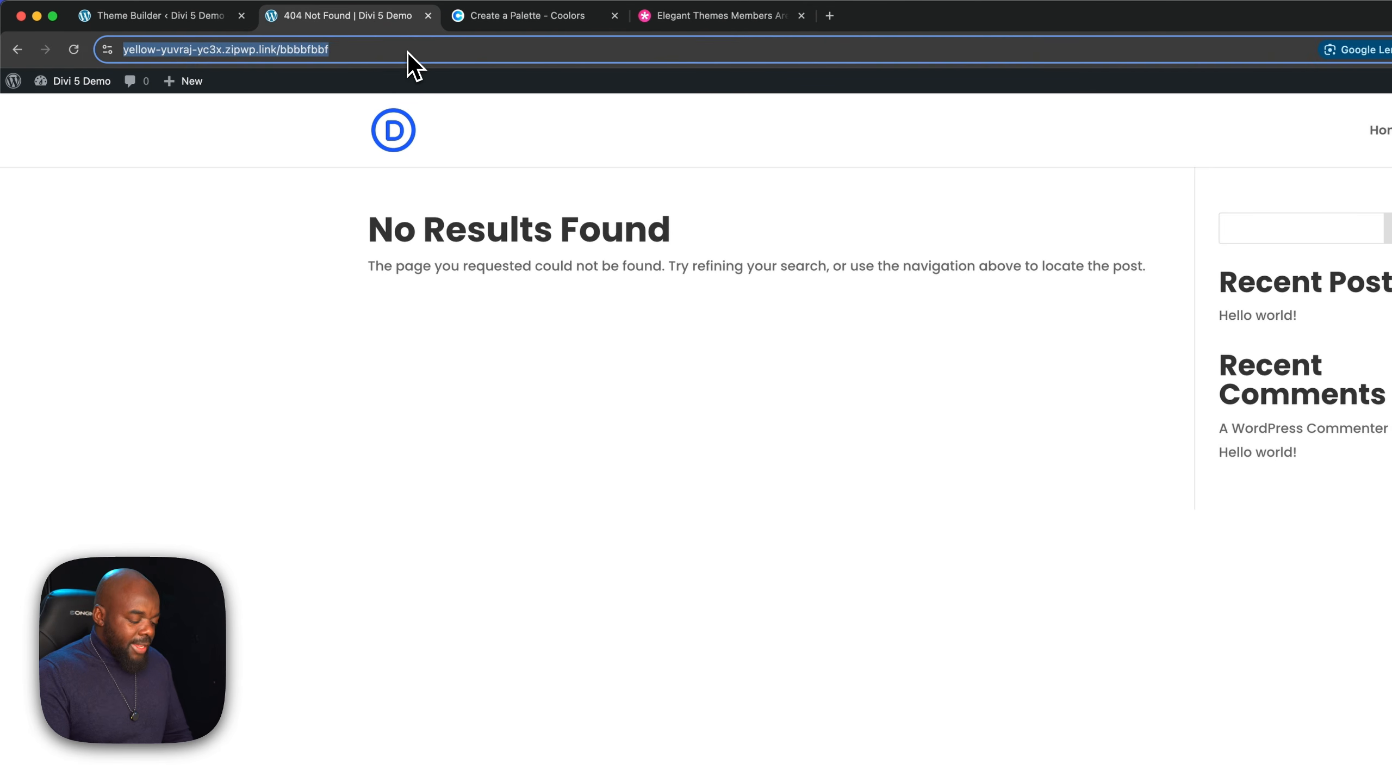
pyautogui.press('Return')
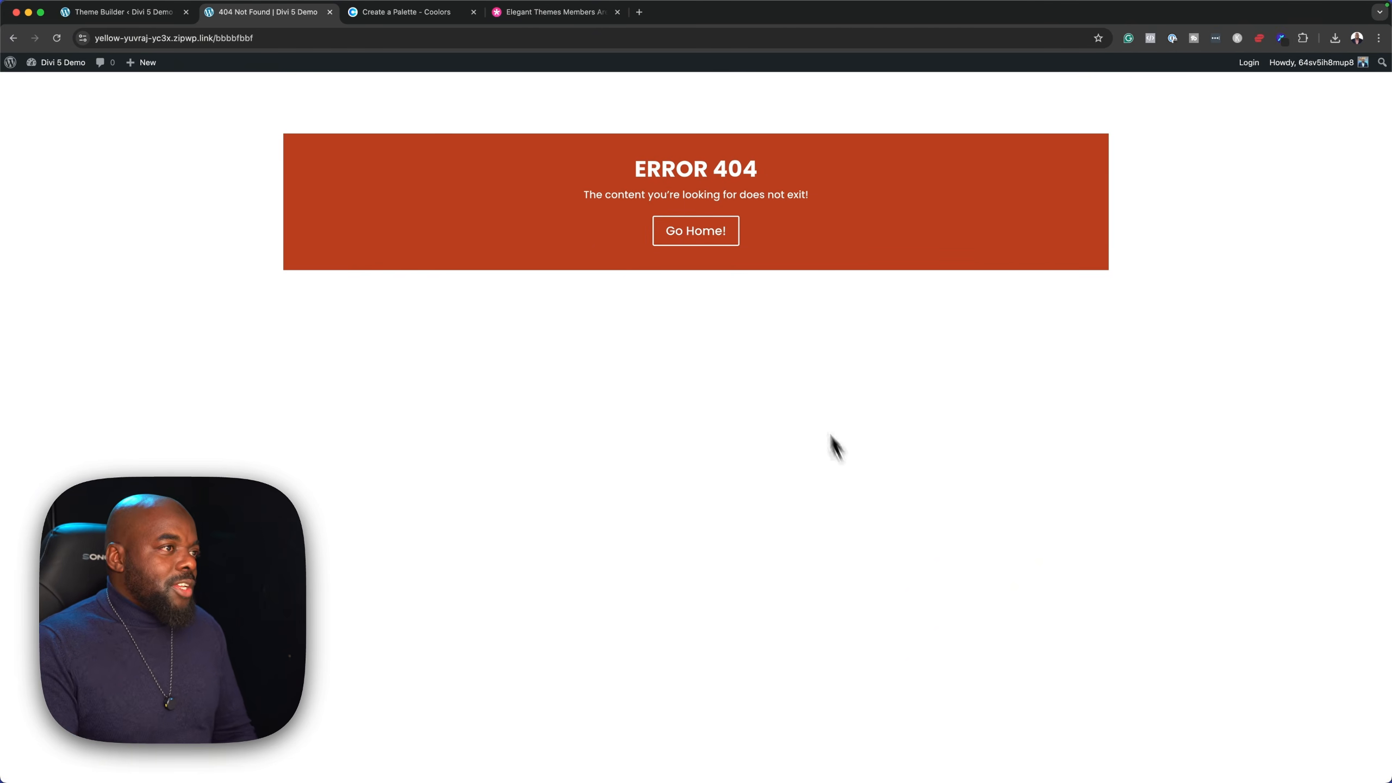
pyautogui.click(711, 242)
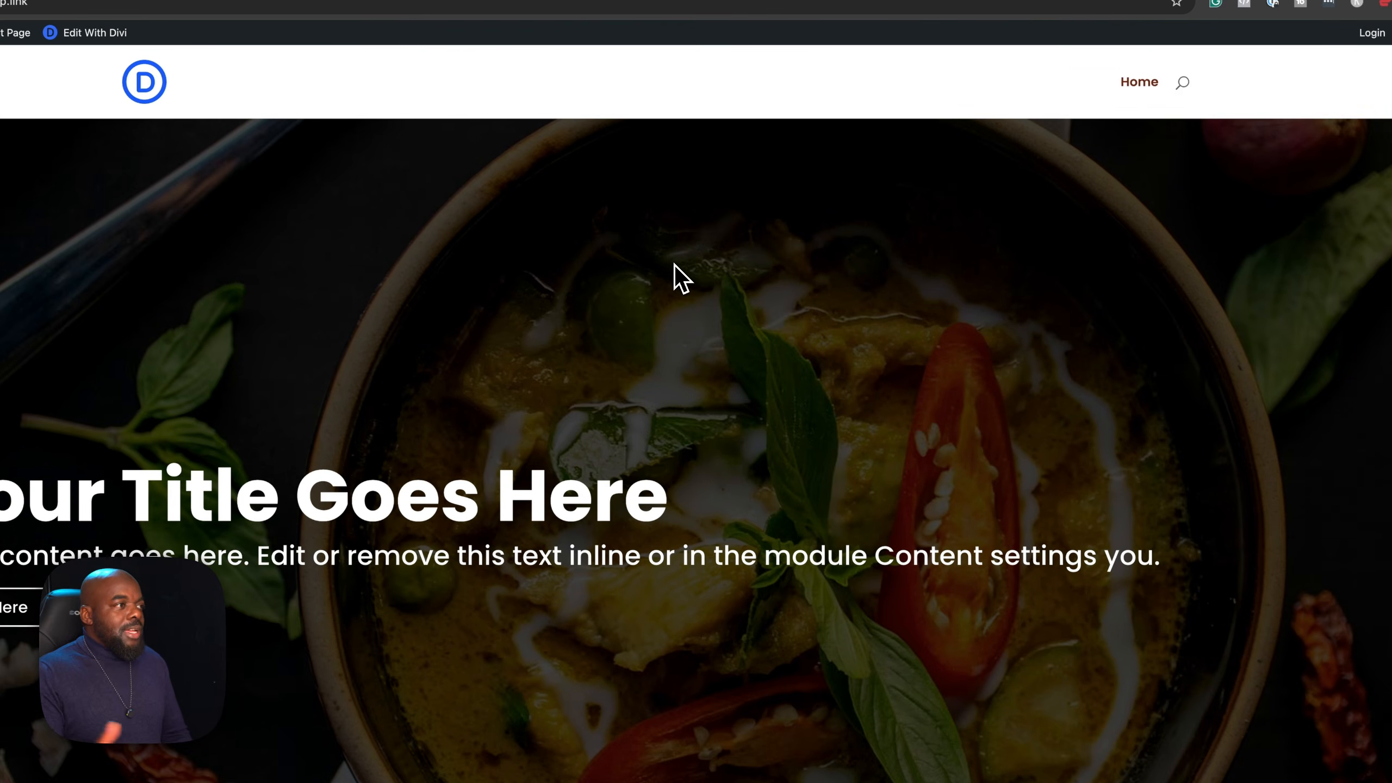
pyautogui.scroll(-5, 798, 367)
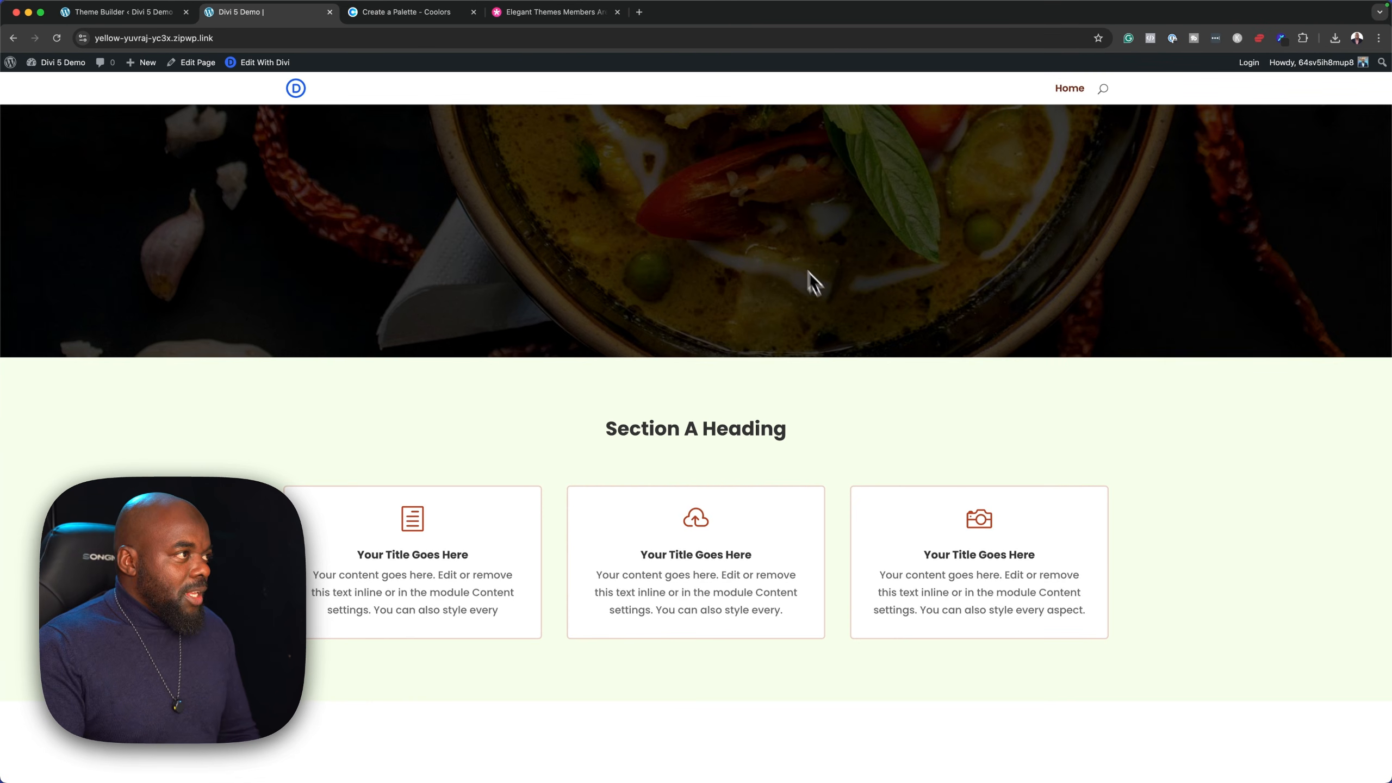
pyautogui.scroll(5, 809, 272)
pyautogui.click(118, 10)
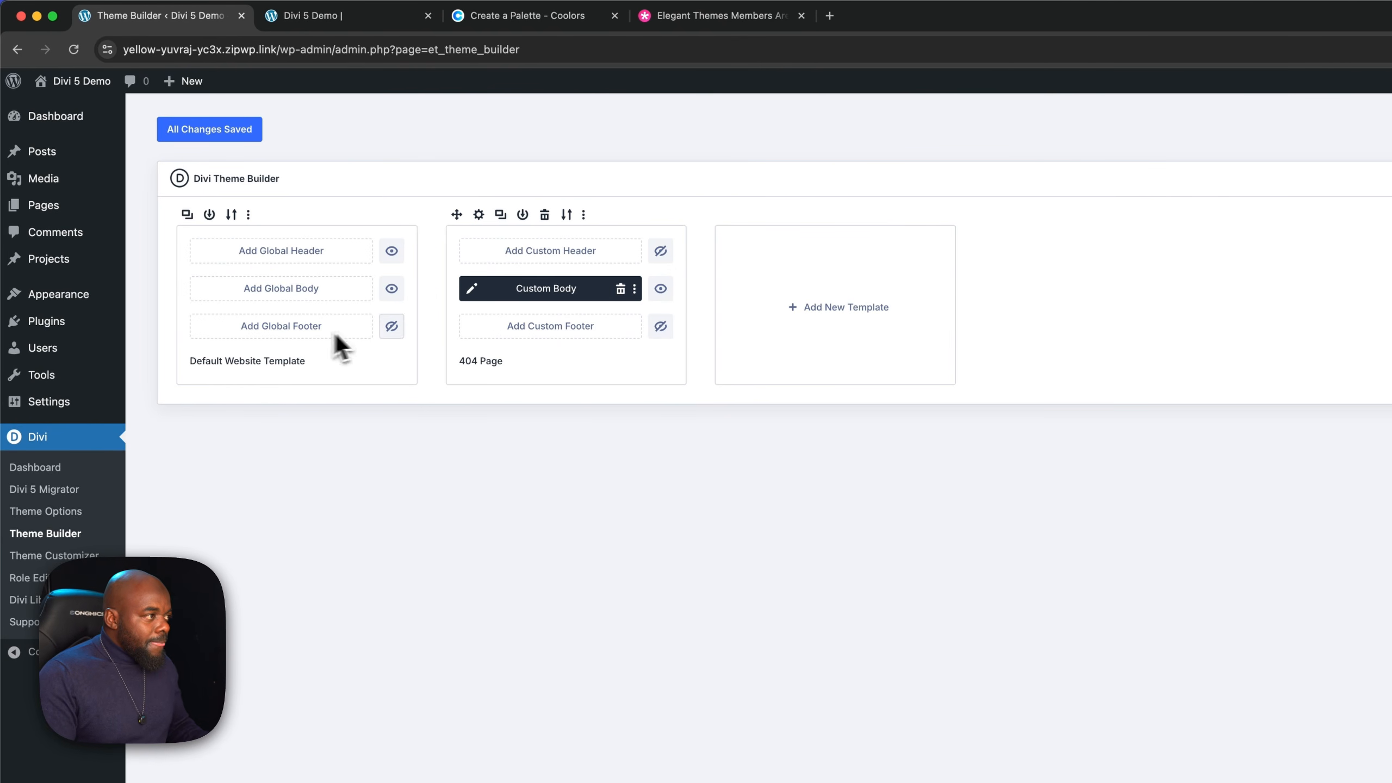
pyautogui.click(392, 326)
# Build a new global footer with a one-column row and insert a Text module
pyautogui.click(322, 329)
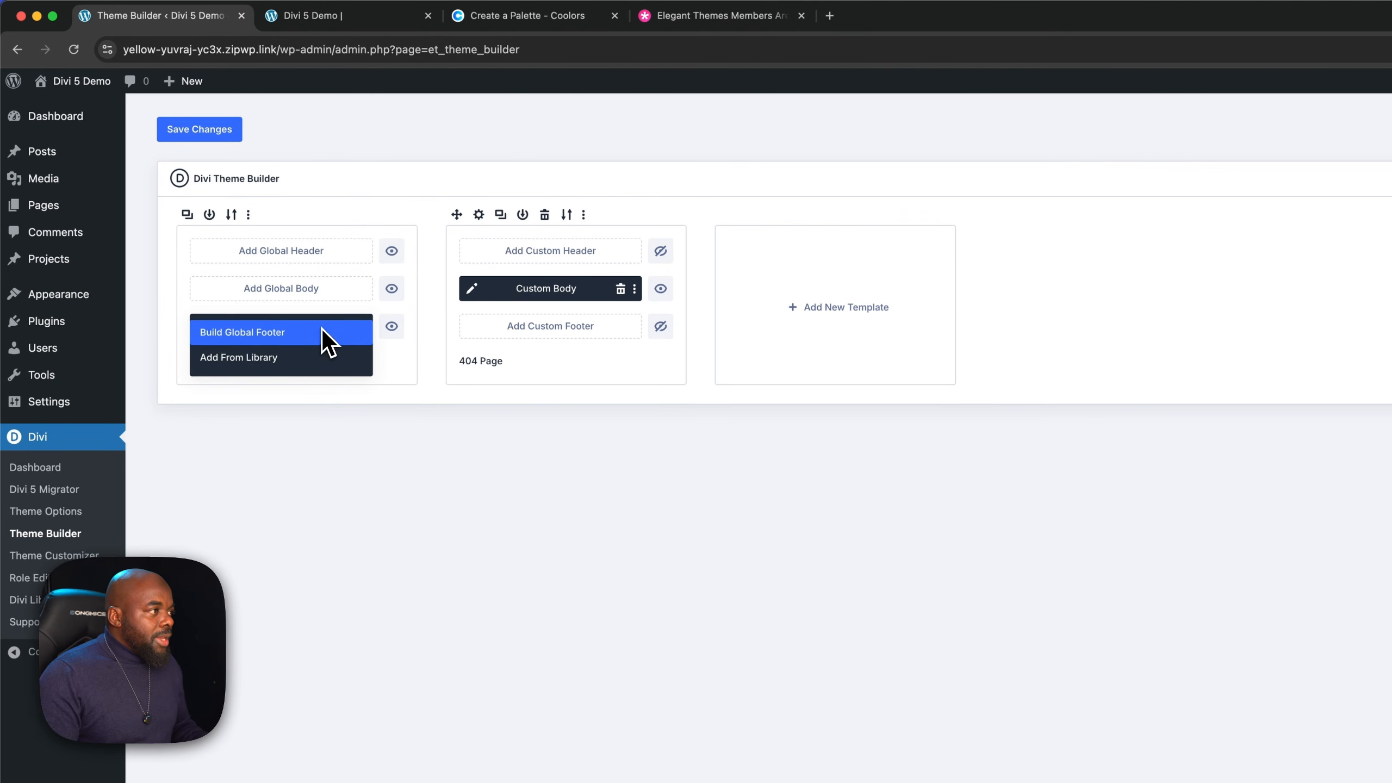
pyautogui.click(269, 332)
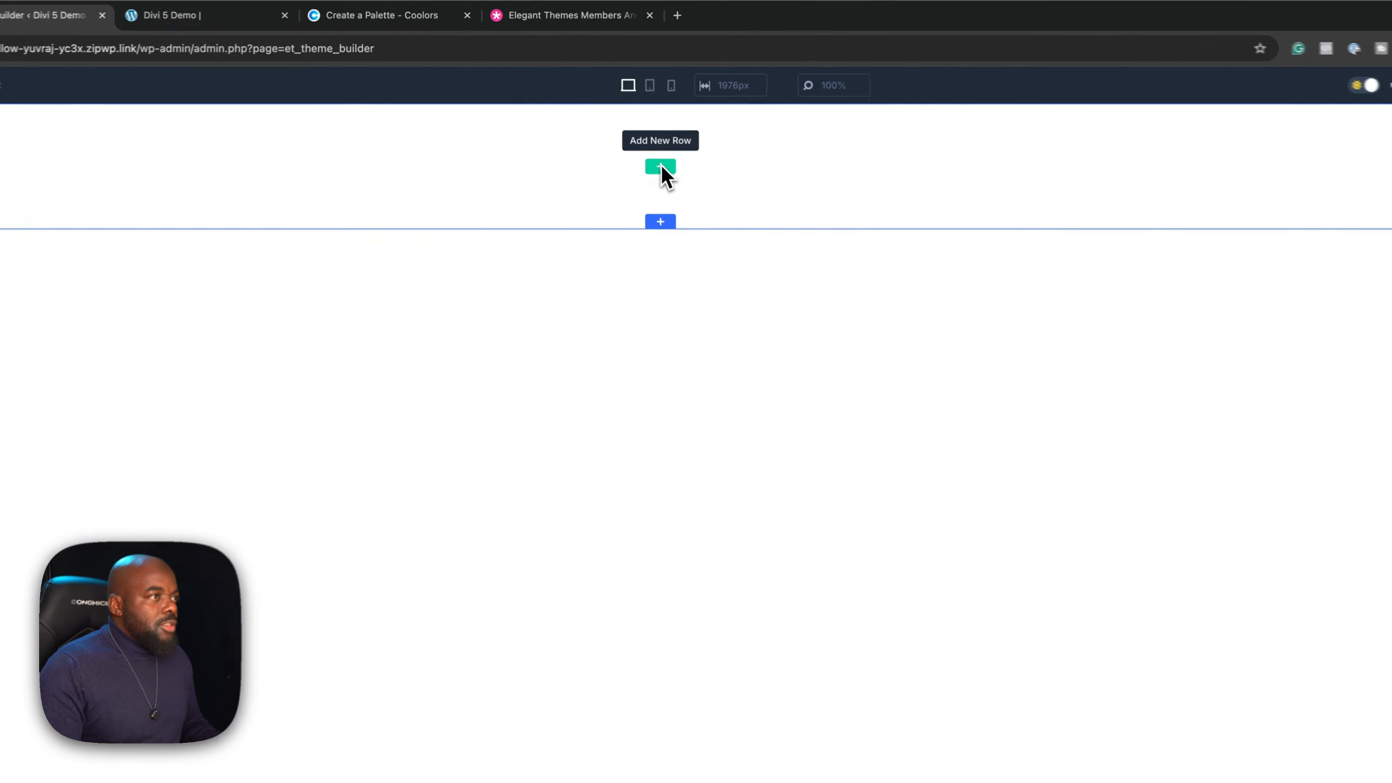
pyautogui.click(662, 169)
pyautogui.click(598, 273)
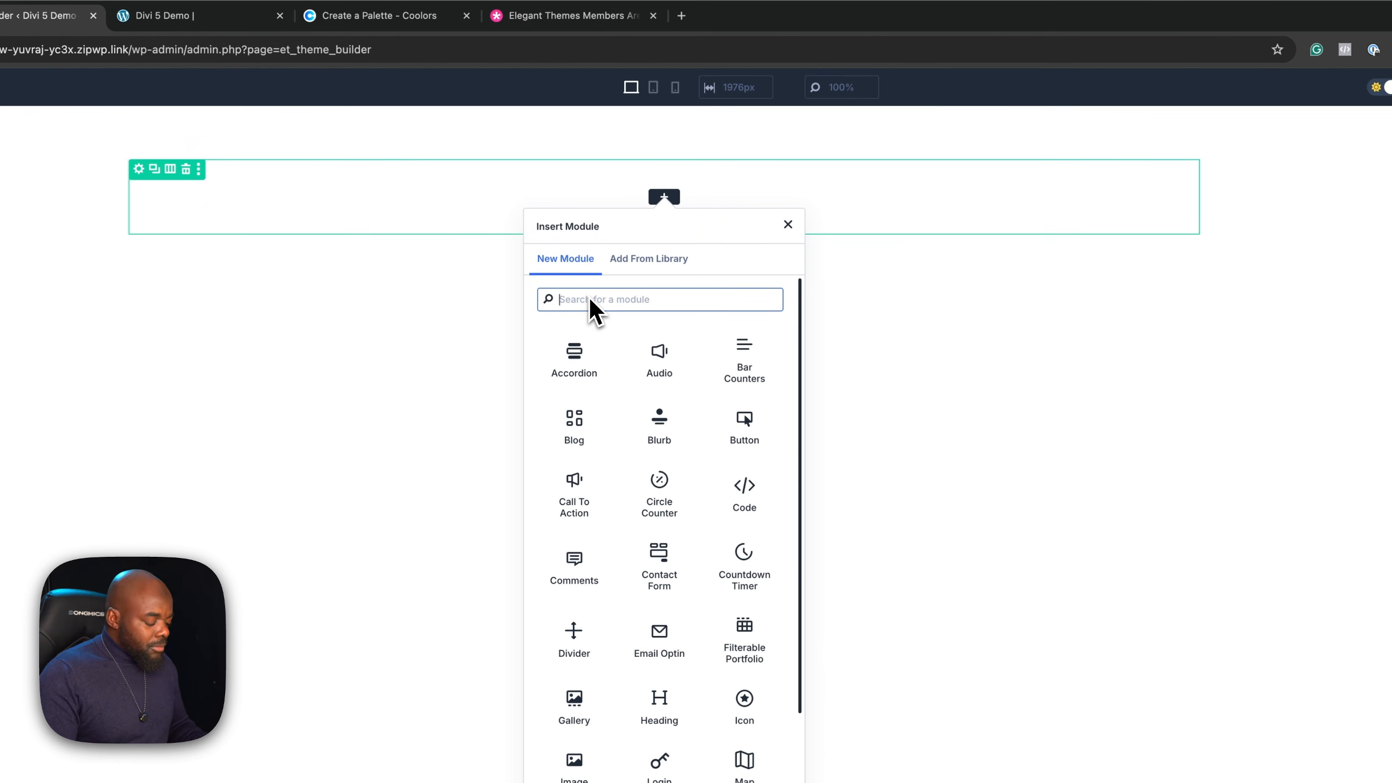
pyautogui.write('te')
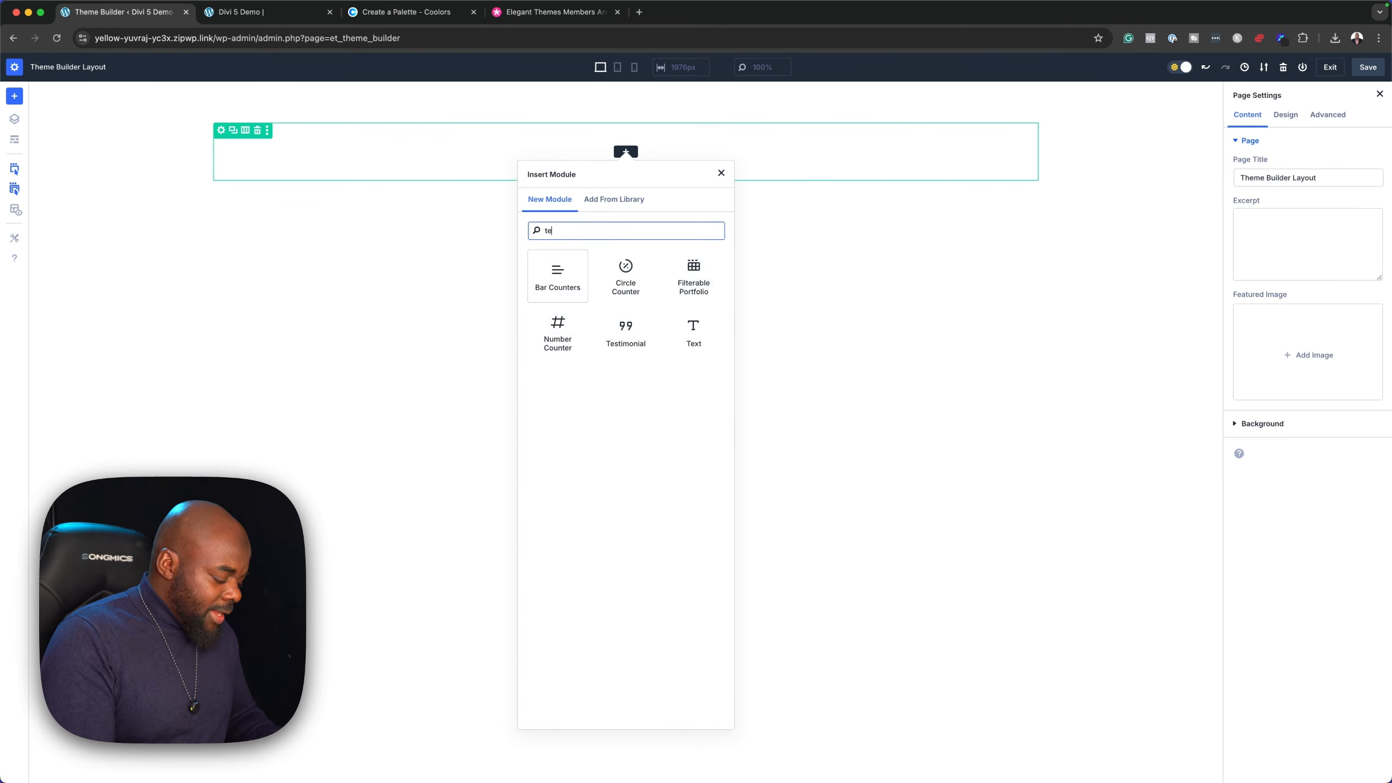
pyautogui.write('xt')
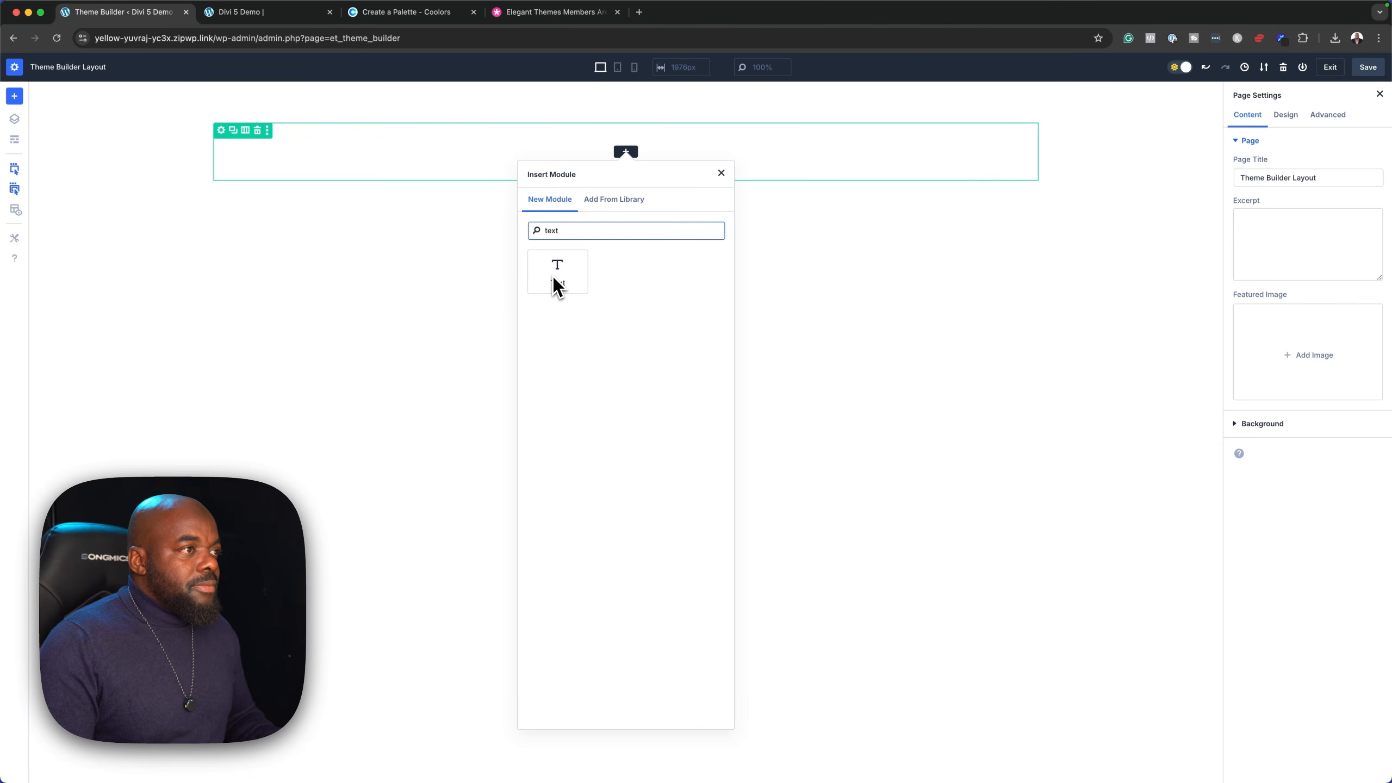
pyautogui.click(554, 276)
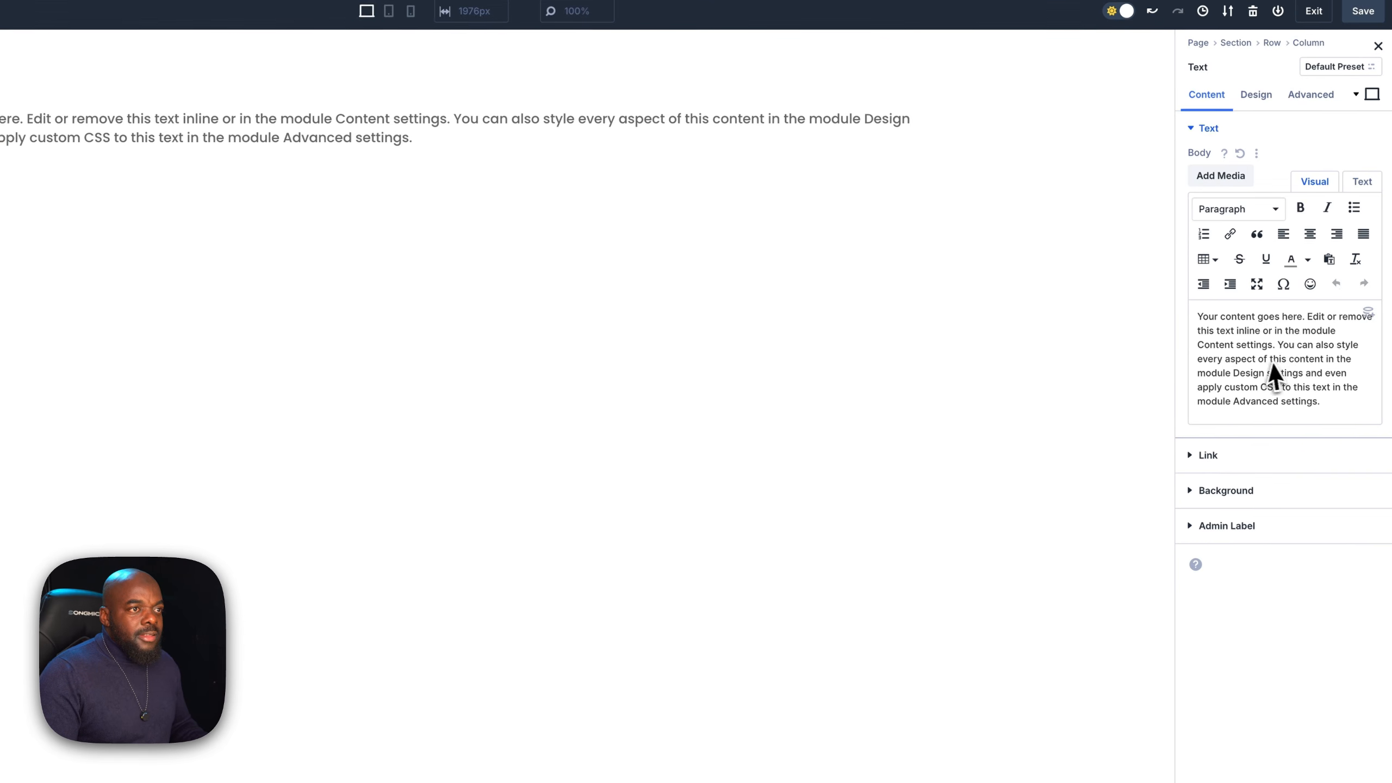
# Replace the second placeholder paragraph with the lines Link A, Link B, Link C and Link D
pyautogui.click(1303, 315)
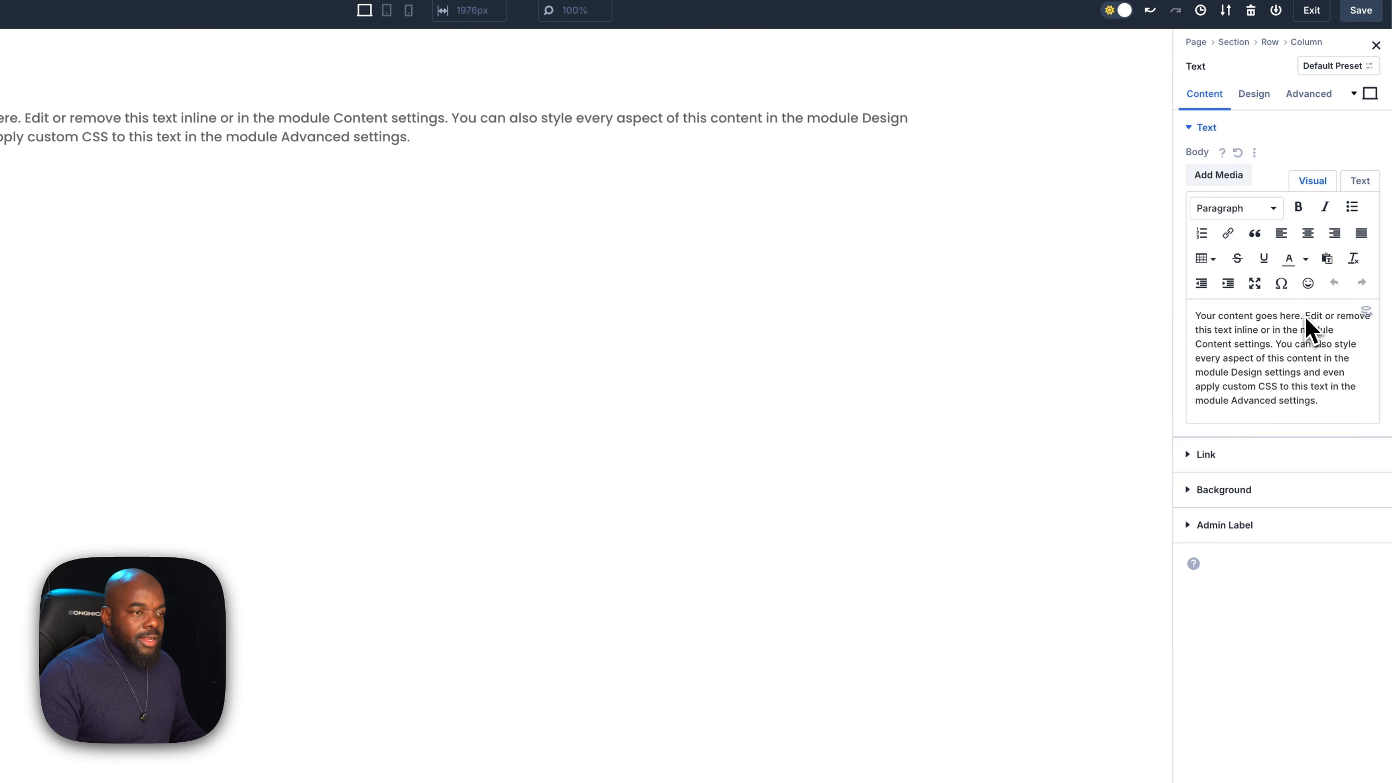
pyautogui.press('Return')
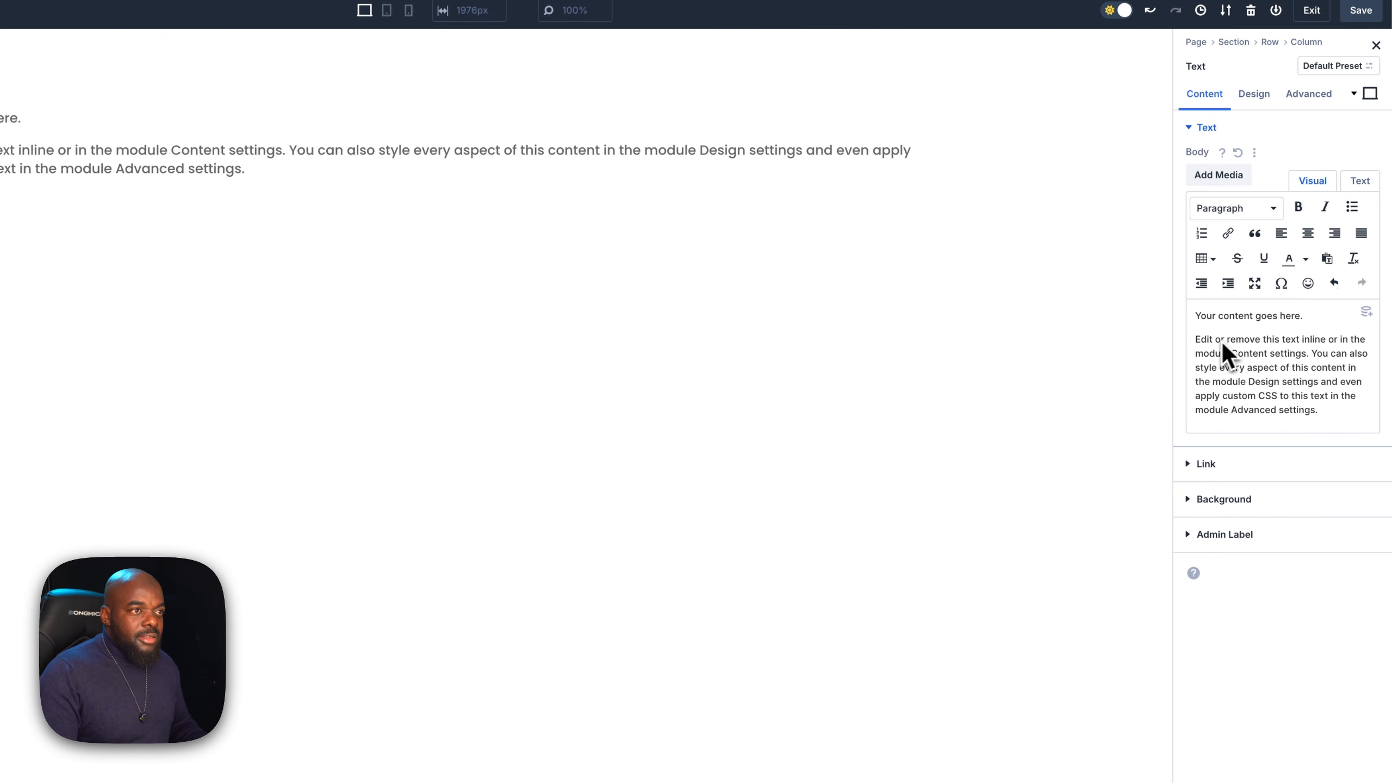
pyautogui.moveTo(1200, 344); pyautogui.dragTo(1334, 415)
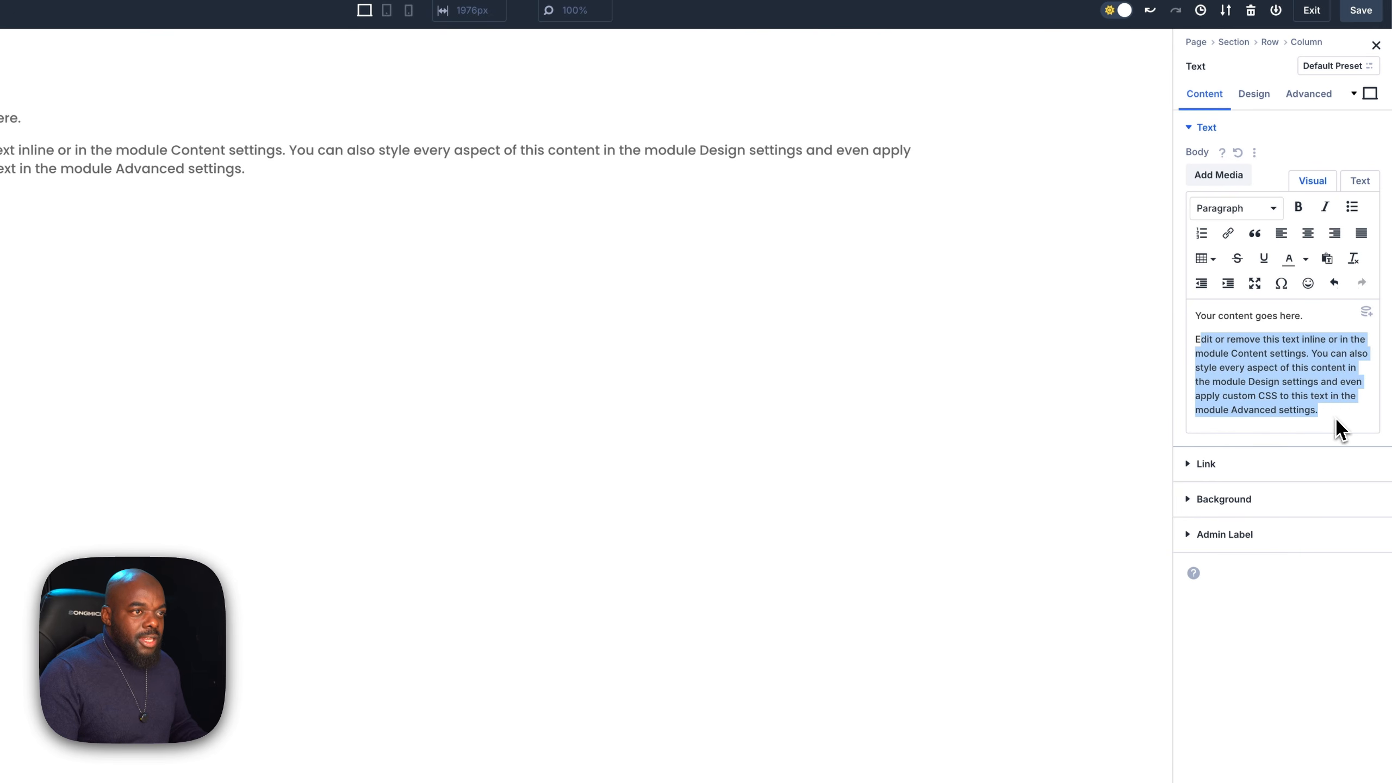
pyautogui.press('BackSpace')
pyautogui.write('Lin')
pyautogui.write('k')
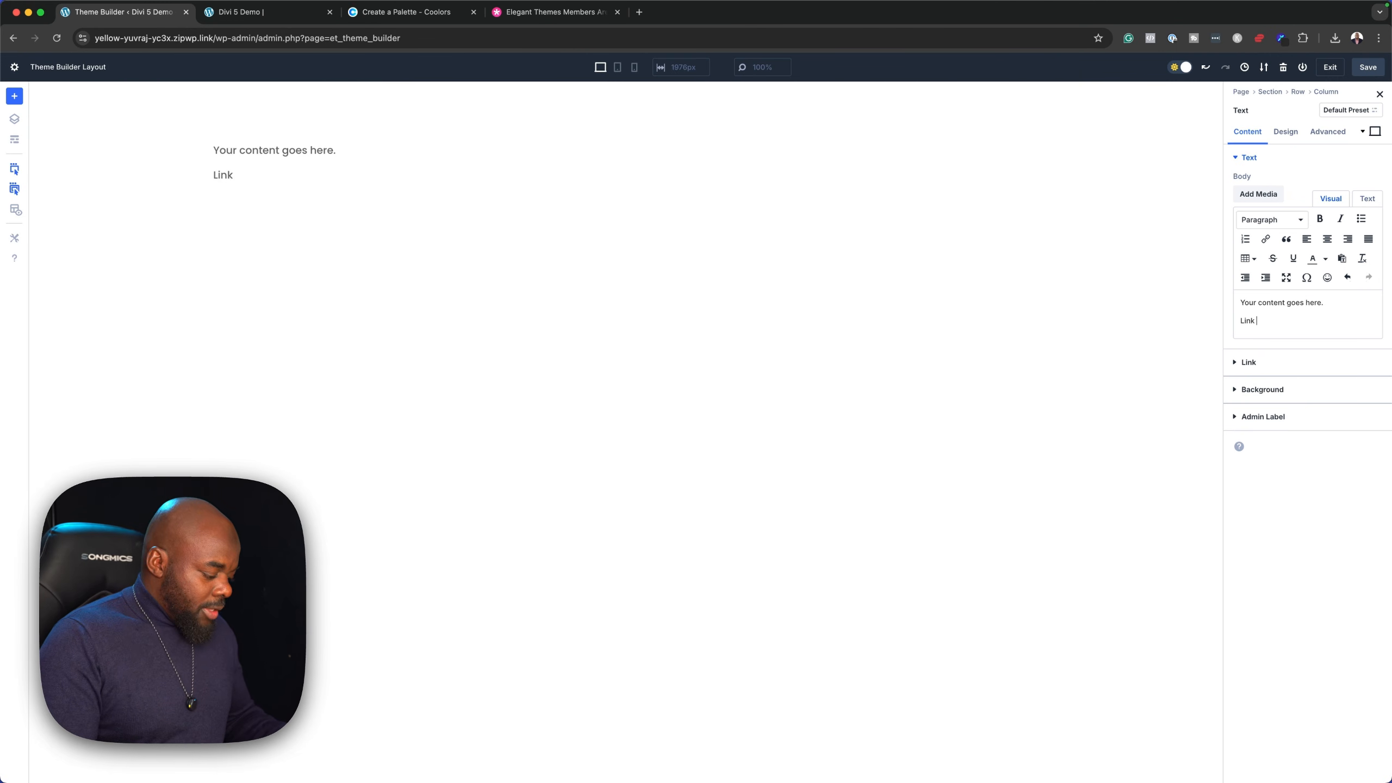
pyautogui.write(' A')
pyautogui.press('Return')
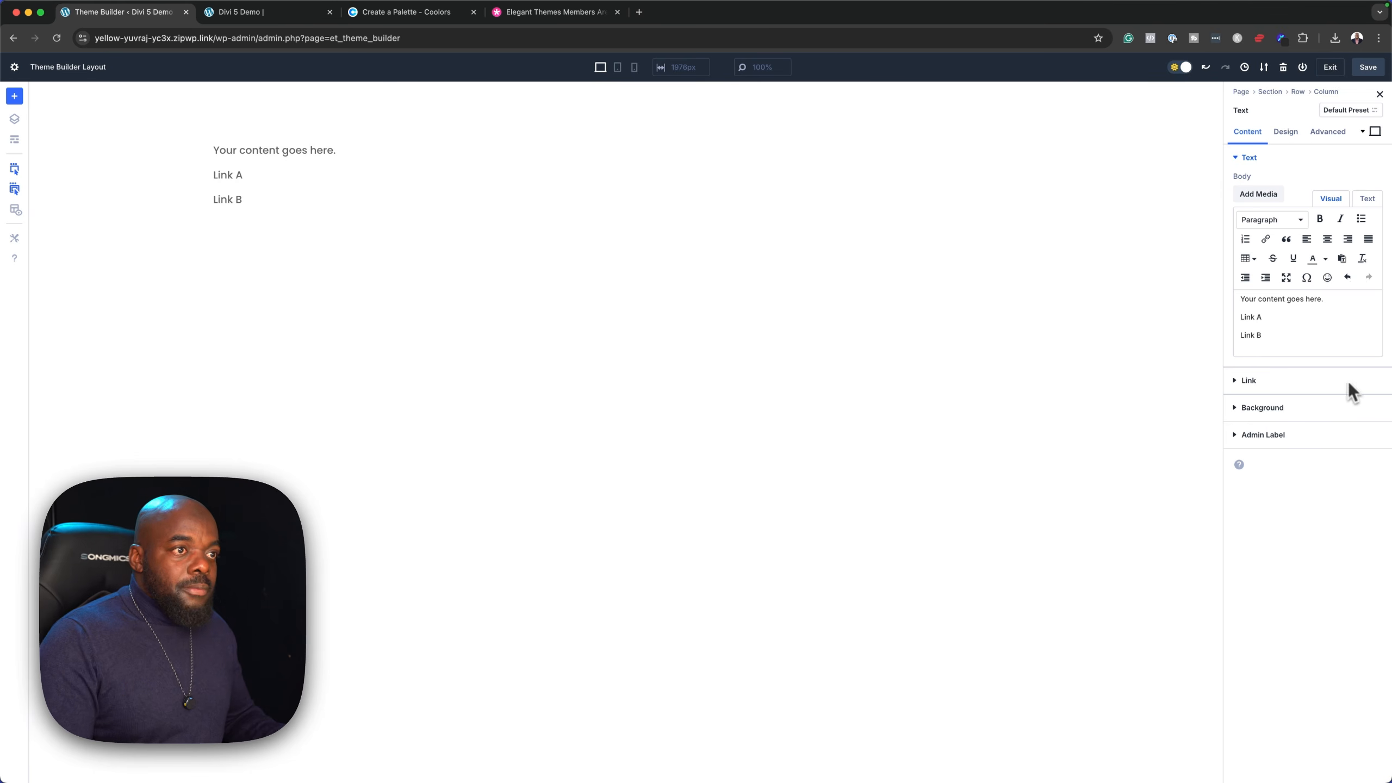
pyautogui.press('Return')
pyautogui.write('Link')
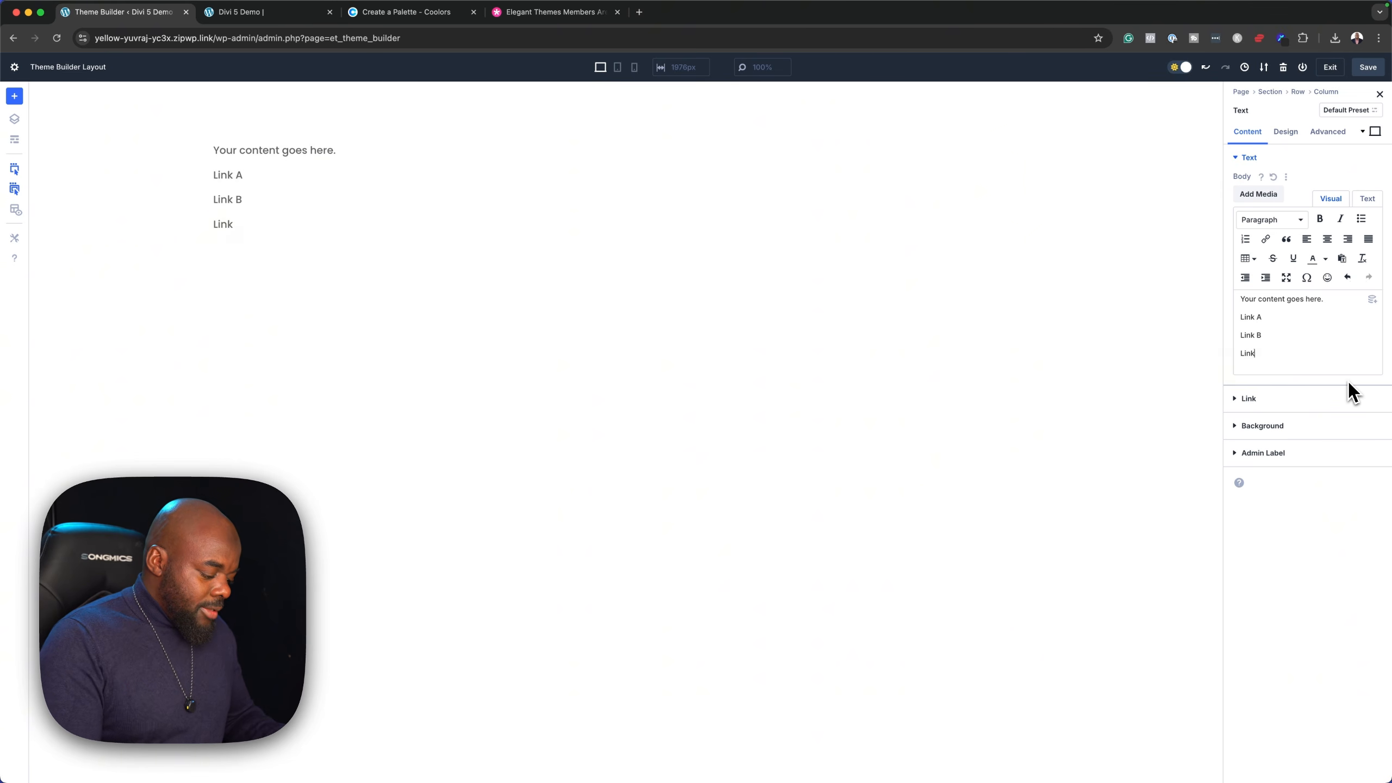
pyautogui.write(' C')
pyautogui.press('Return')
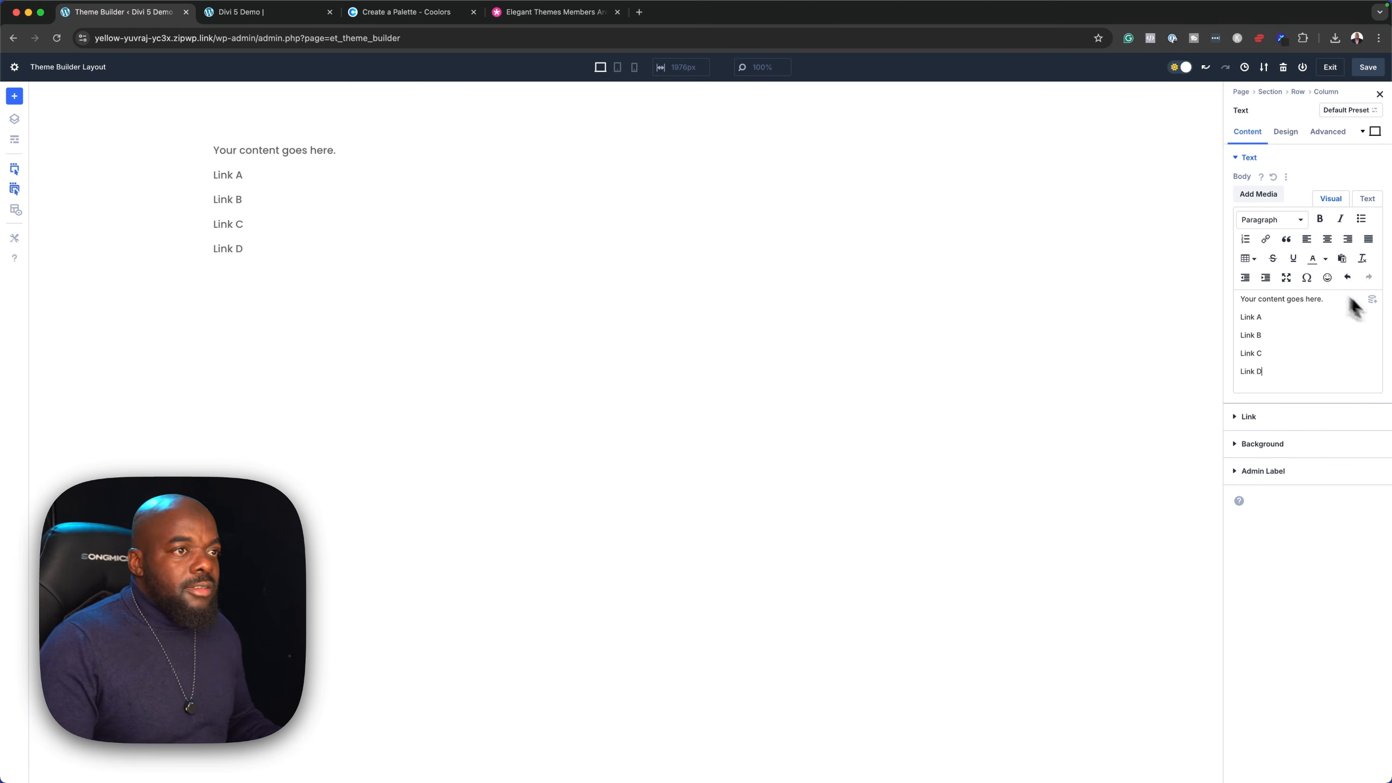
# Replace the first placeholder line with 'My Links' and format it as Heading 5
pyautogui.moveTo(1328, 305); pyautogui.dragTo(1248, 298)
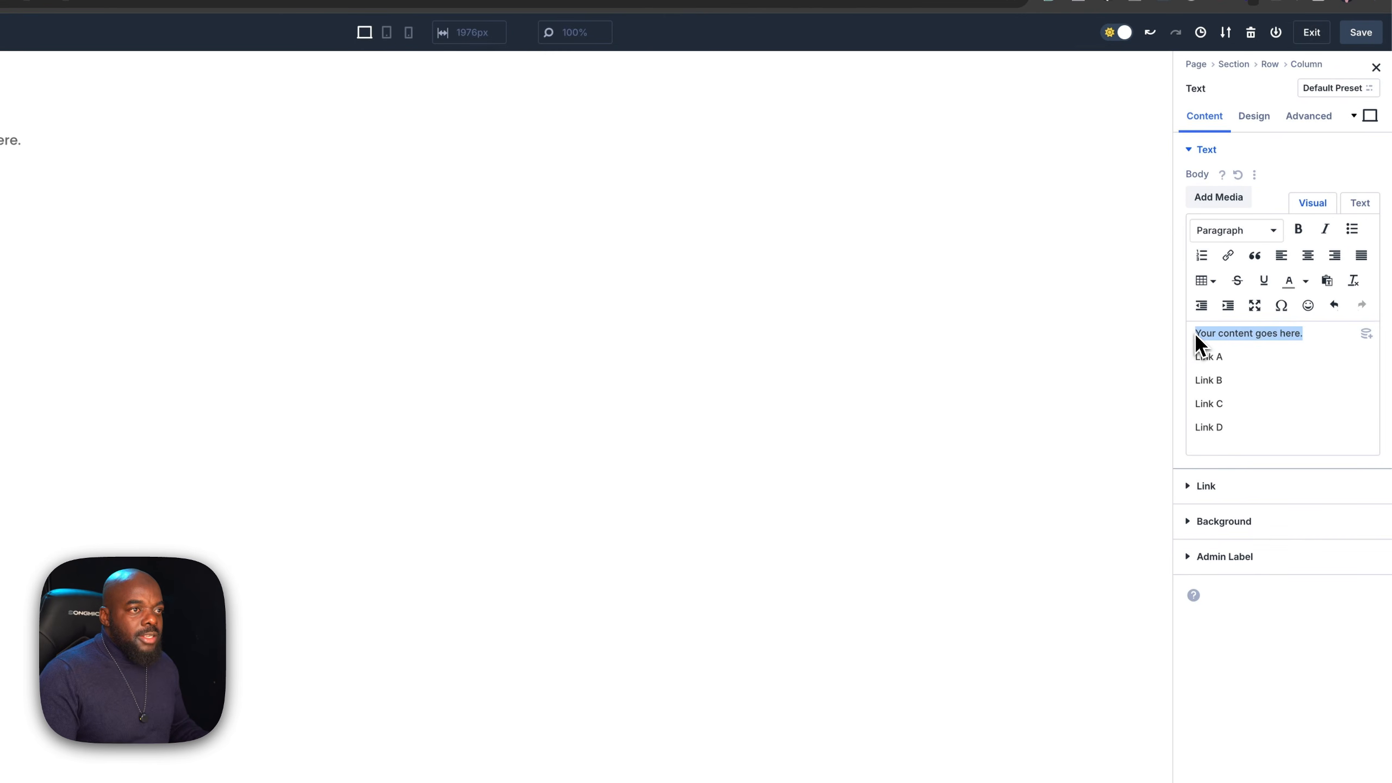
pyautogui.press('BackSpace')
pyautogui.write('My Links')
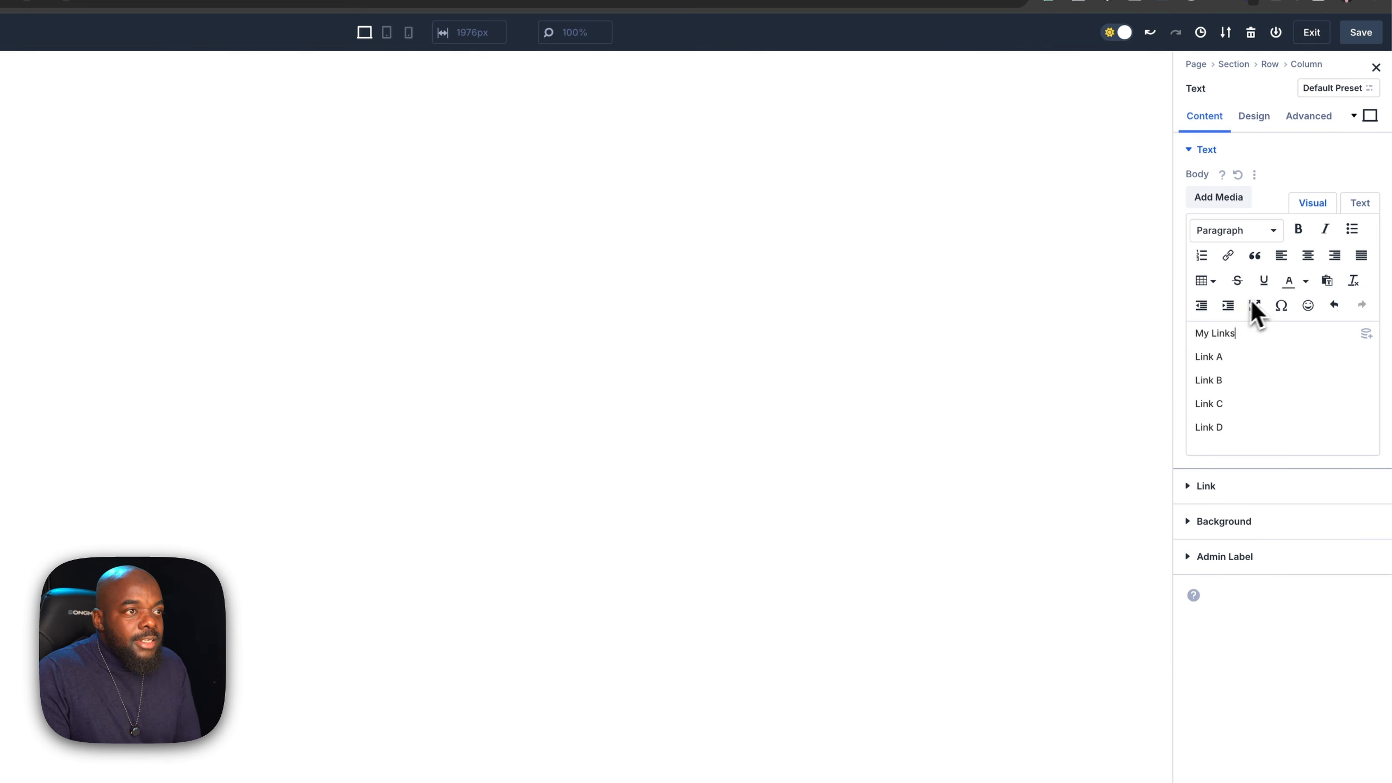
pyautogui.moveTo(1251, 336); pyautogui.dragTo(1176, 335)
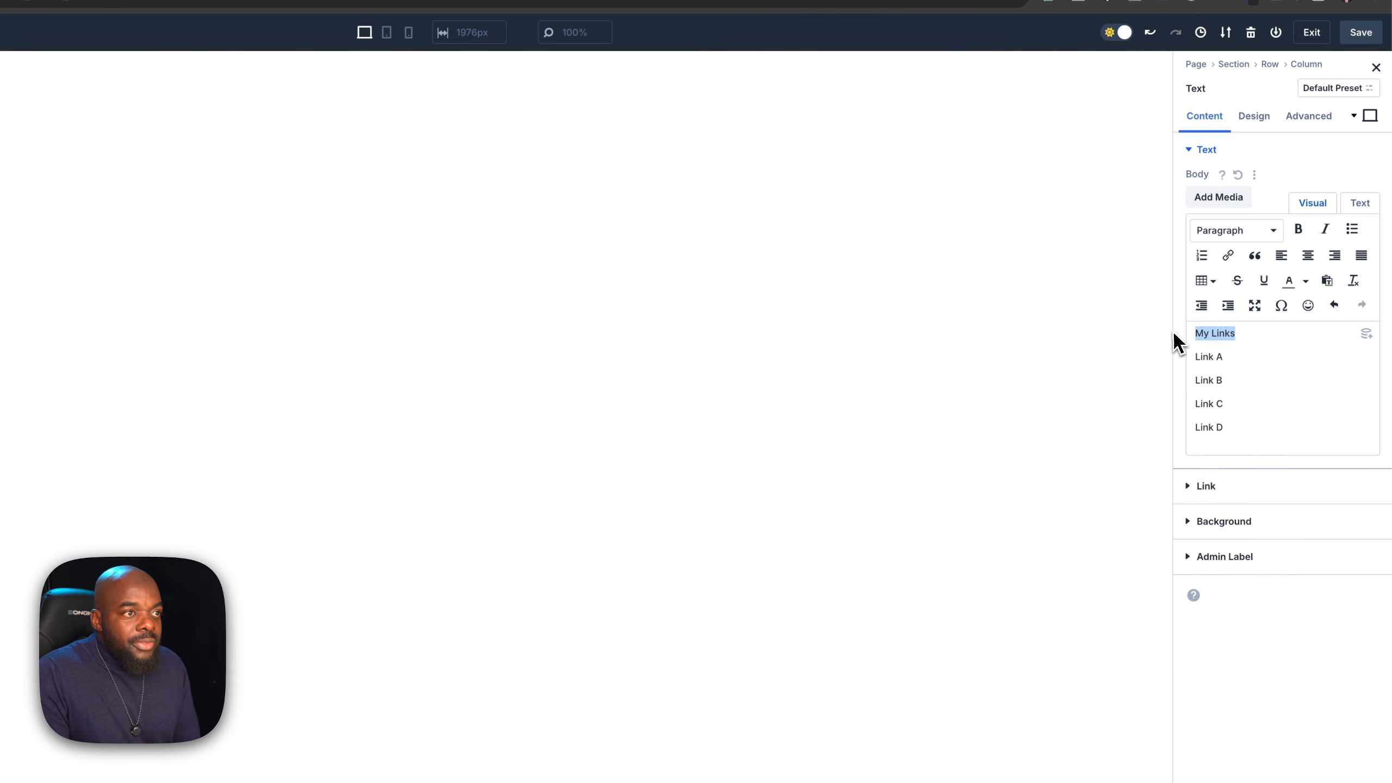
pyautogui.click(1239, 231)
pyautogui.click(1266, 376)
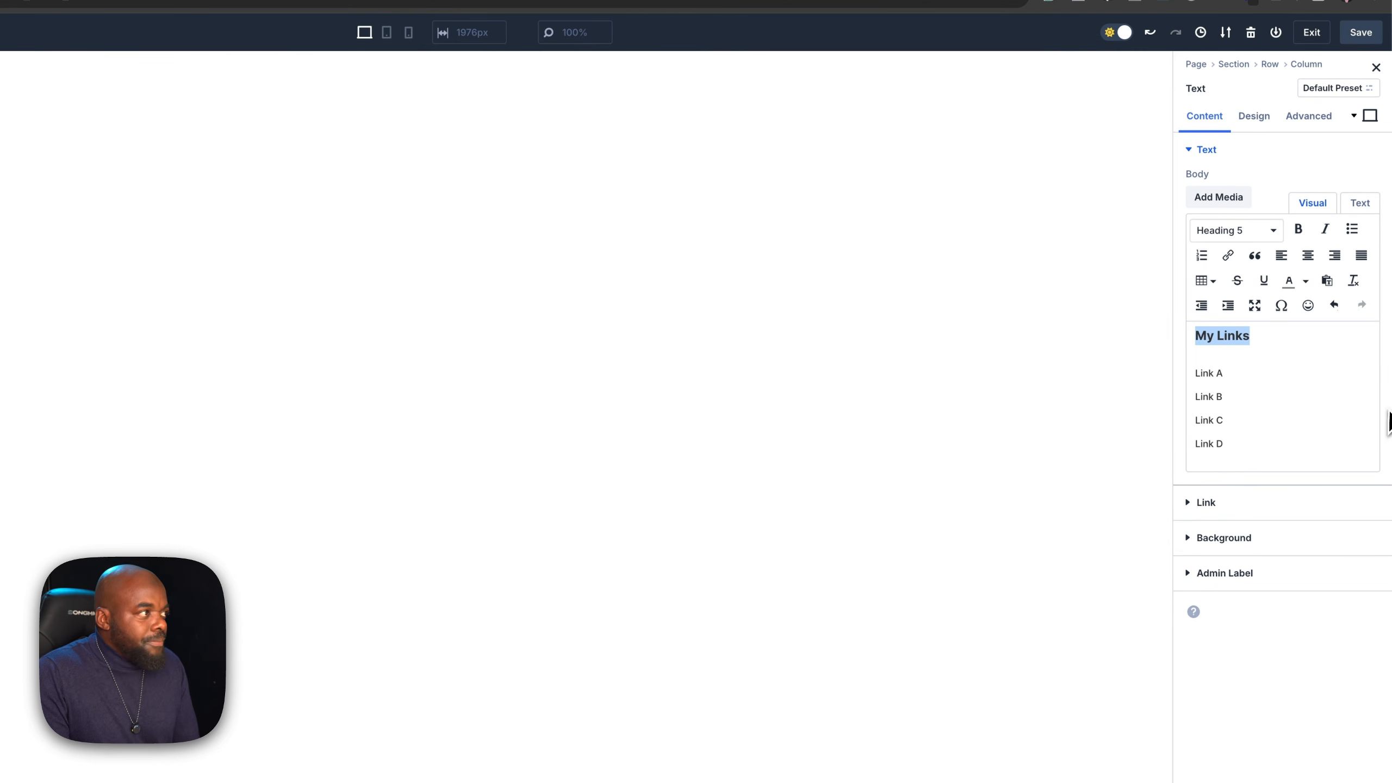
pyautogui.moveTo(1268, 376); pyautogui.dragTo(1191, 375)
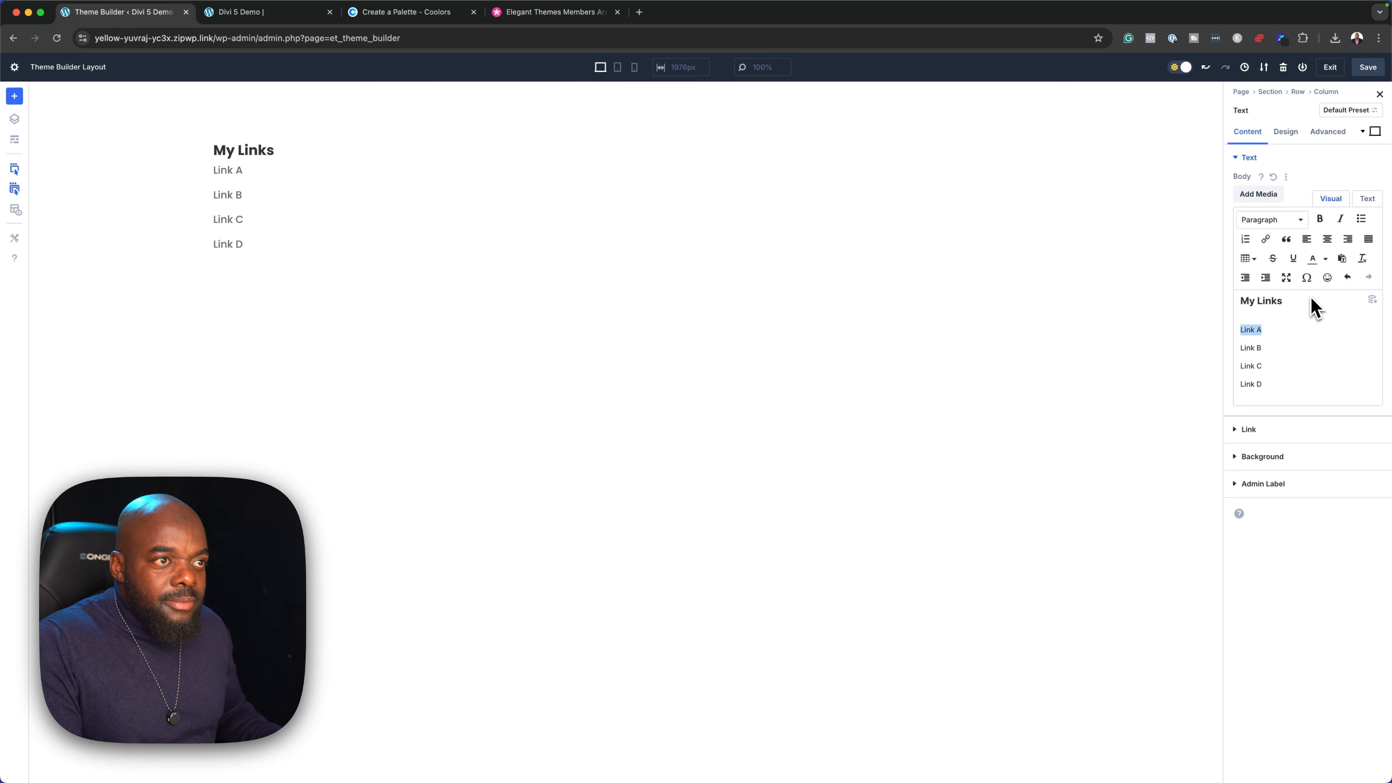
# Link the 'Link A' text in the My Links column to the placeholder URL #
pyautogui.click(1265, 239)
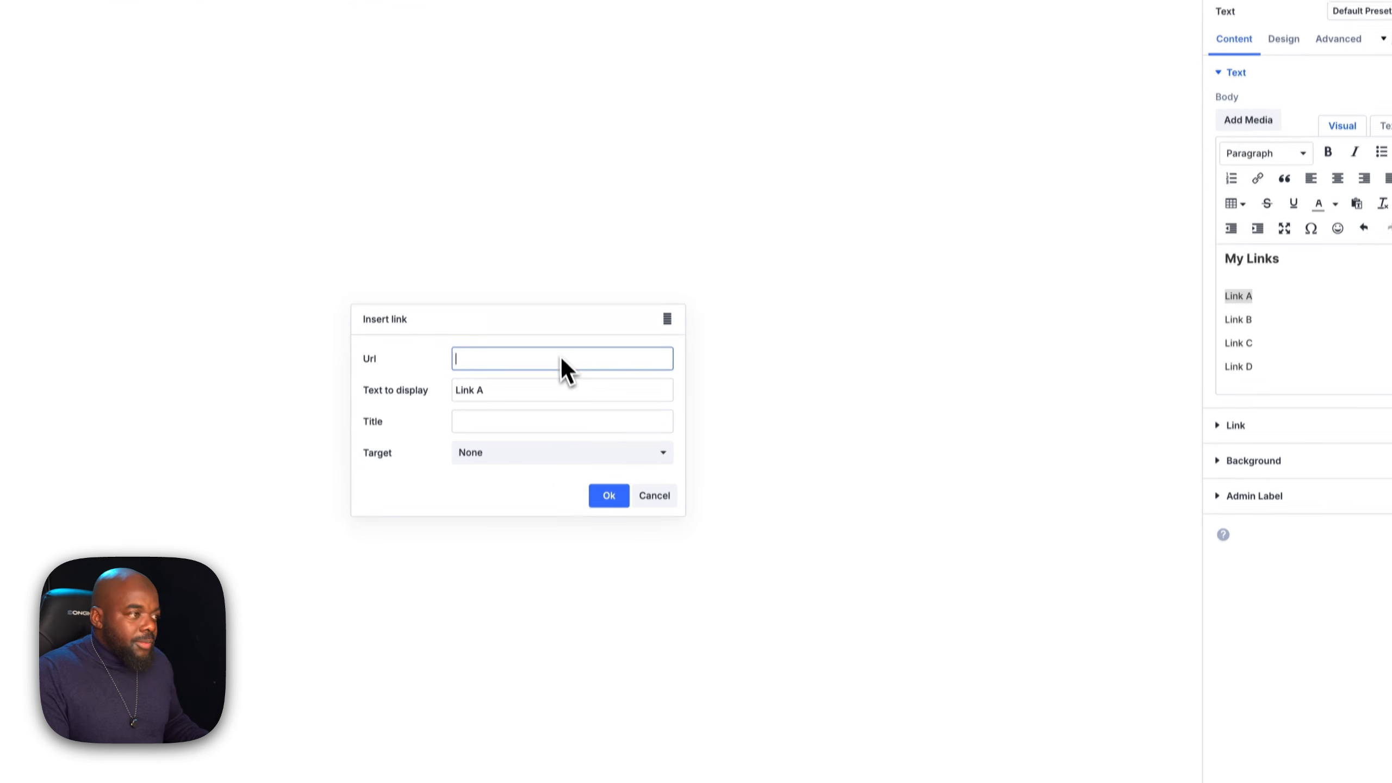
pyautogui.write('#')
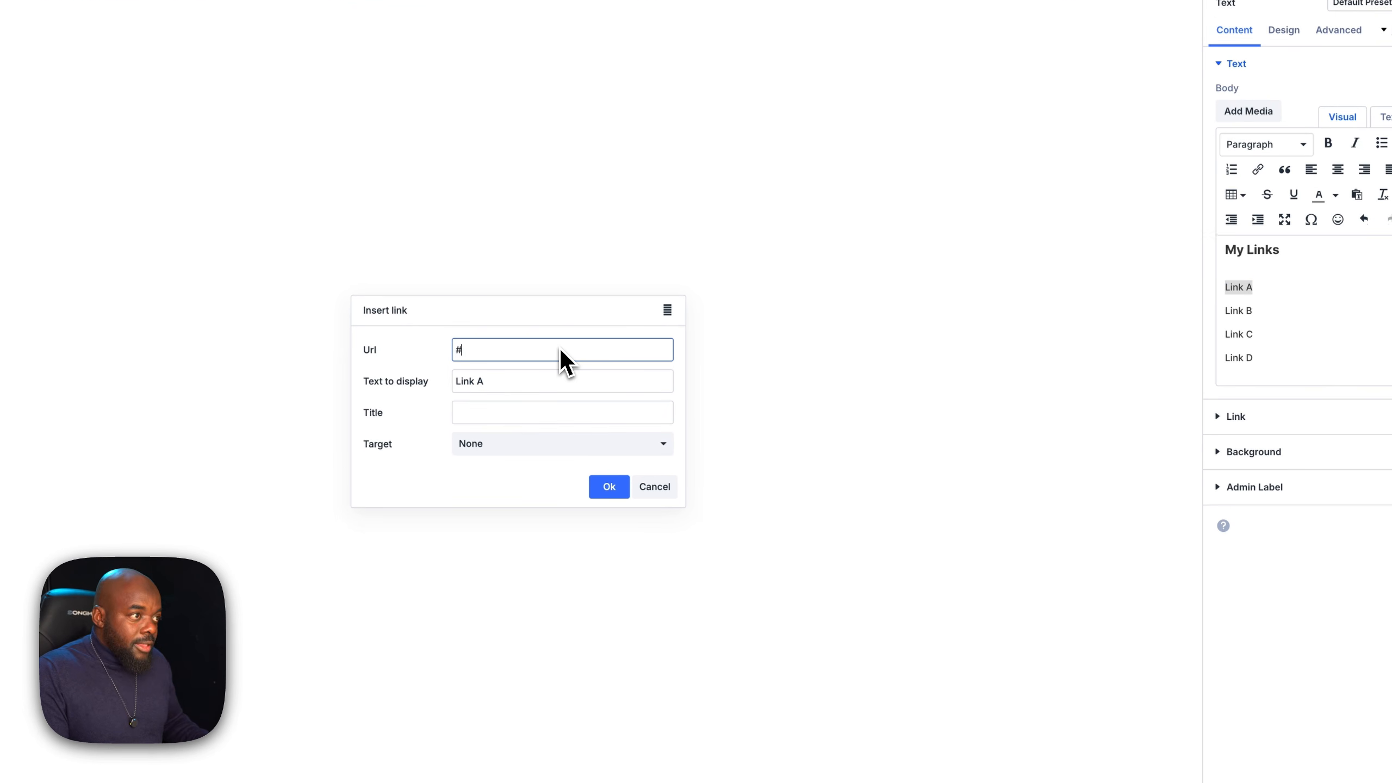
pyautogui.click(623, 490)
pyautogui.click(1264, 310)
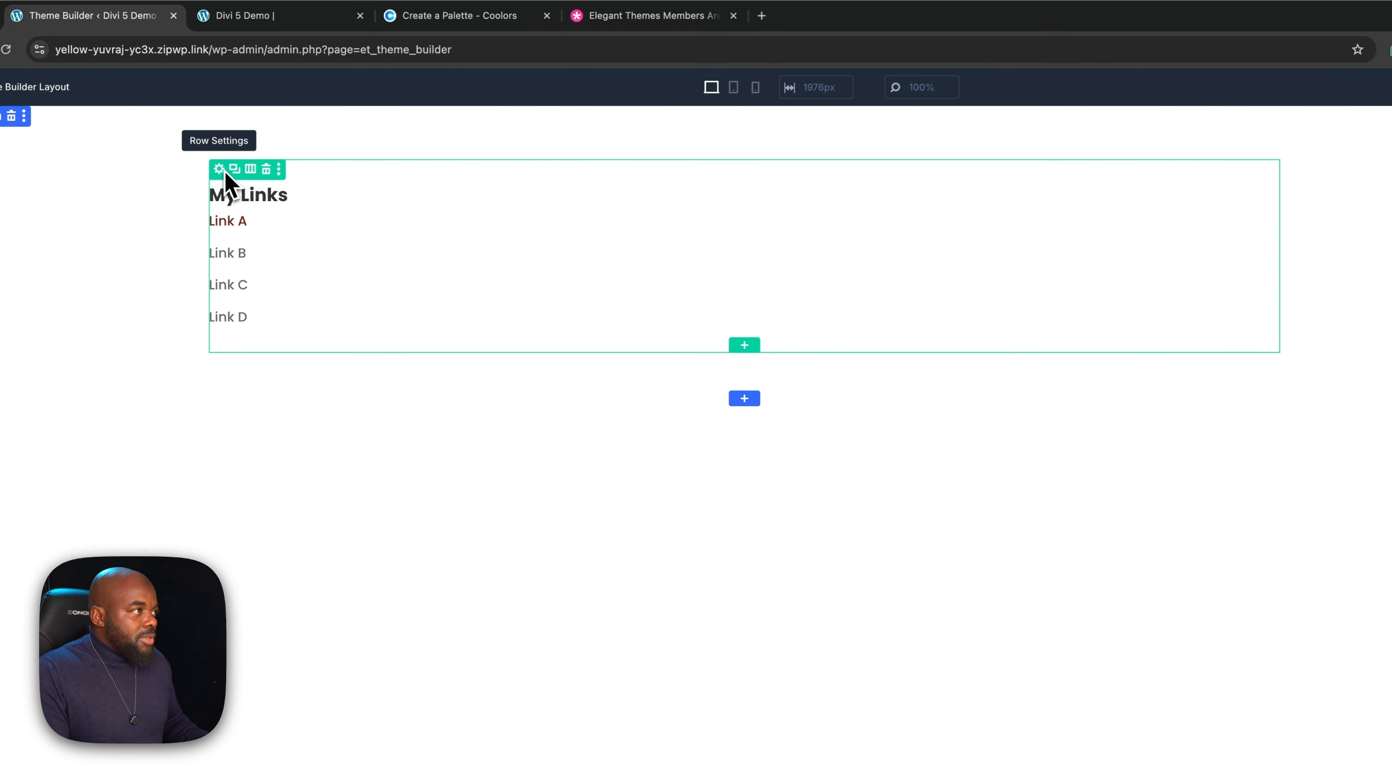
# Duplicate the My Links column three times so the footer row has four columns
pyautogui.click(1251, 263)
pyautogui.click(1254, 265)
pyautogui.click(1254, 266)
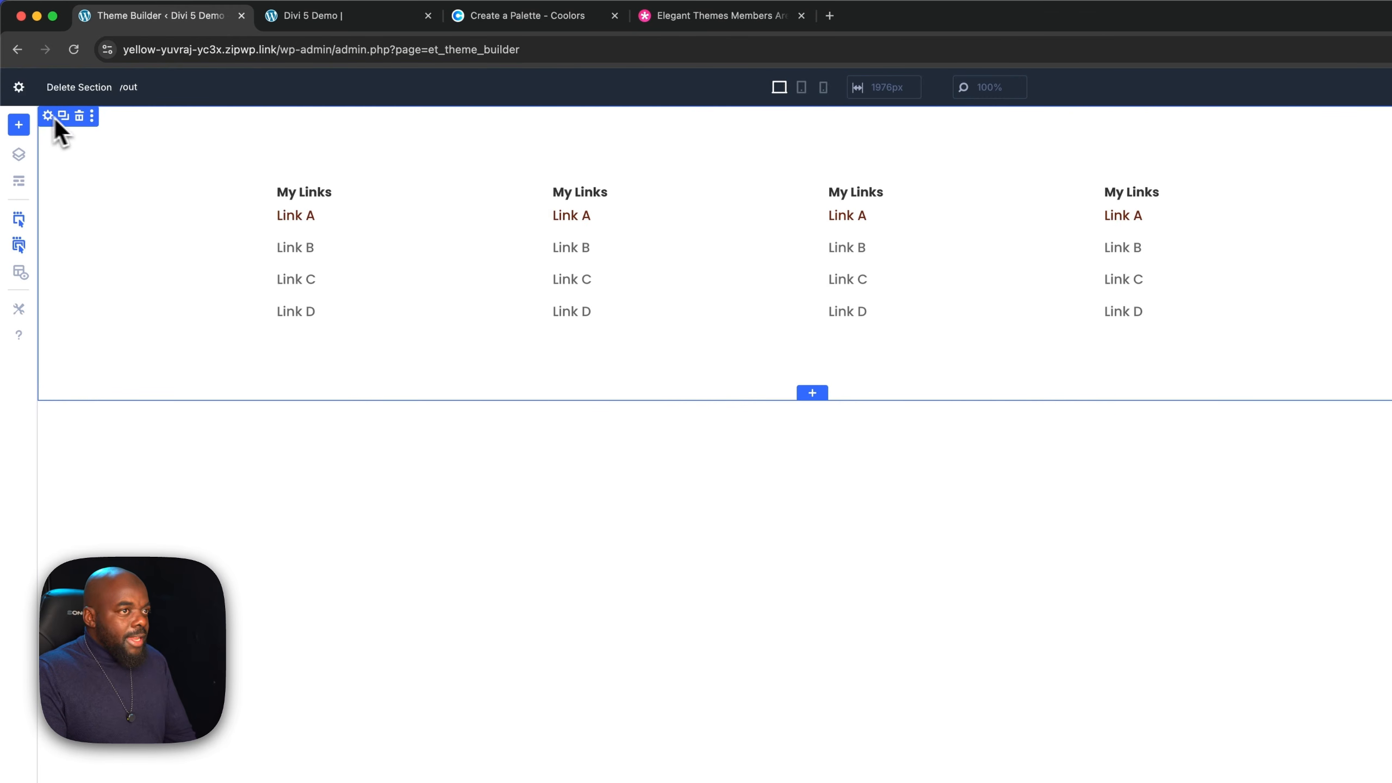
# Give the footer section a dark brown #230c06 background, save the footer layout and exit
pyautogui.click(48, 116)
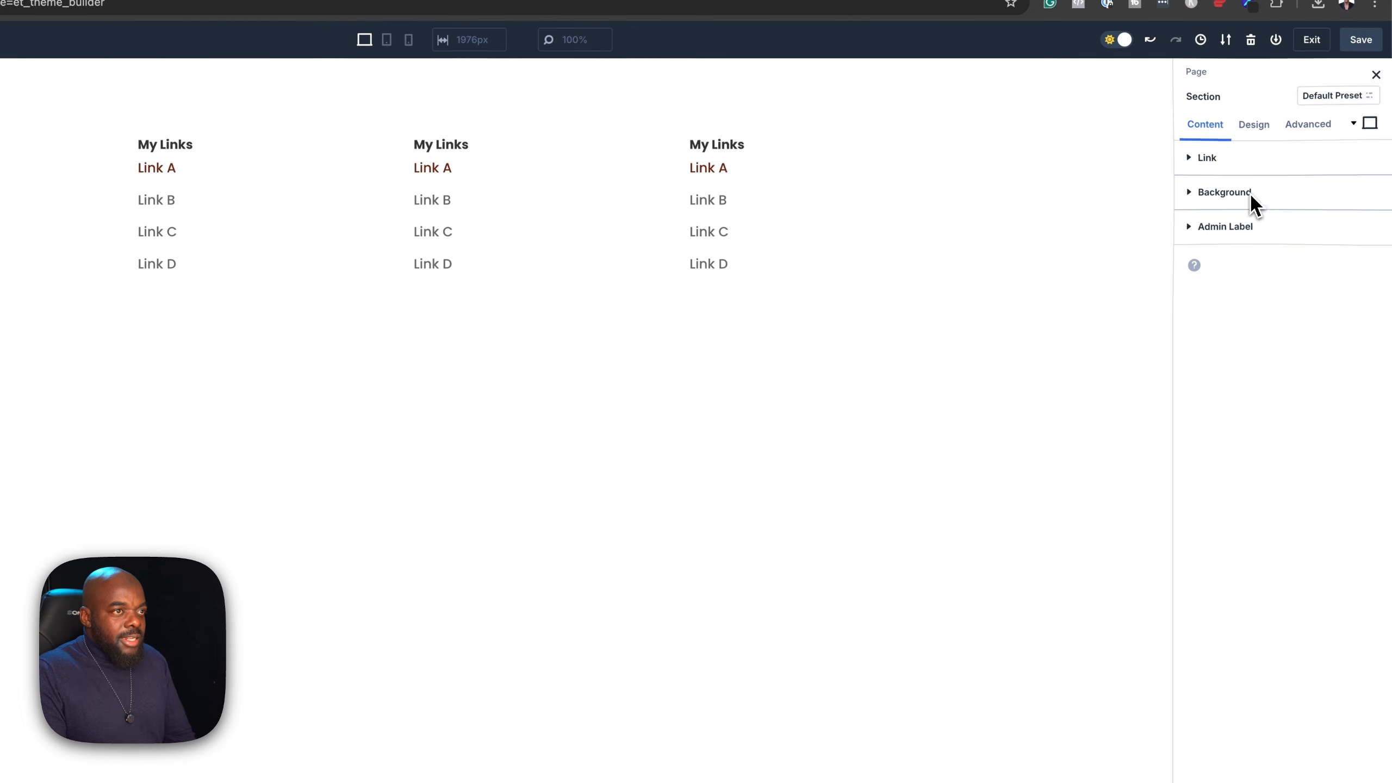
pyautogui.click(1252, 197)
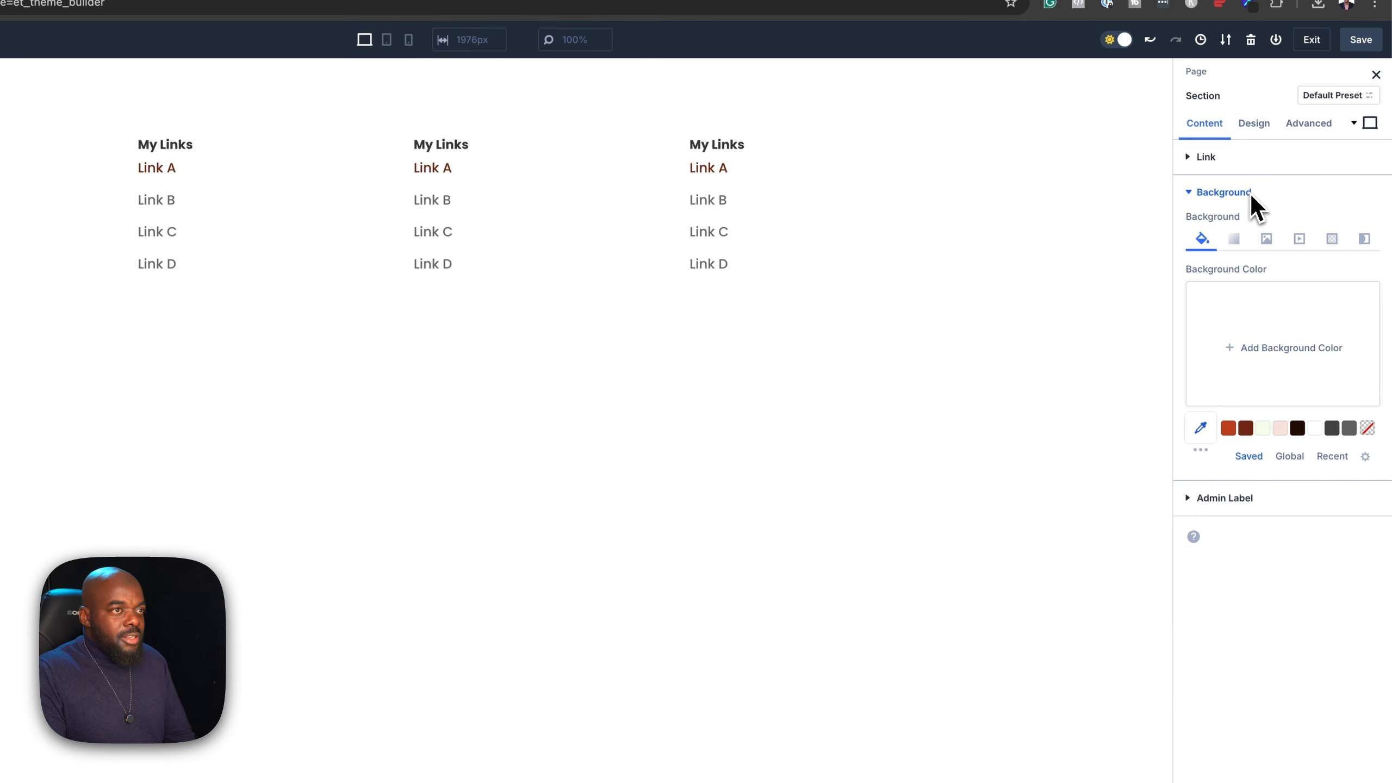
pyautogui.click(1299, 428)
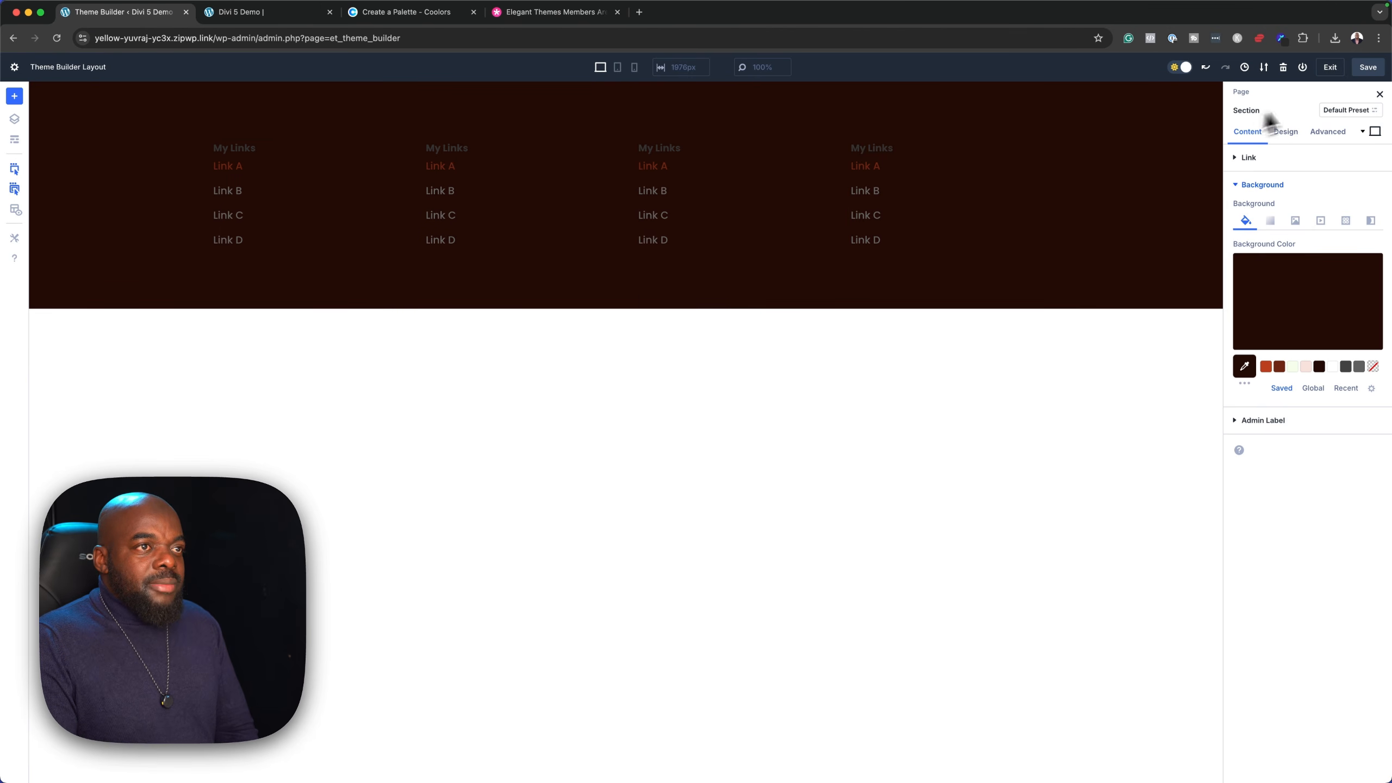
pyautogui.click(1370, 68)
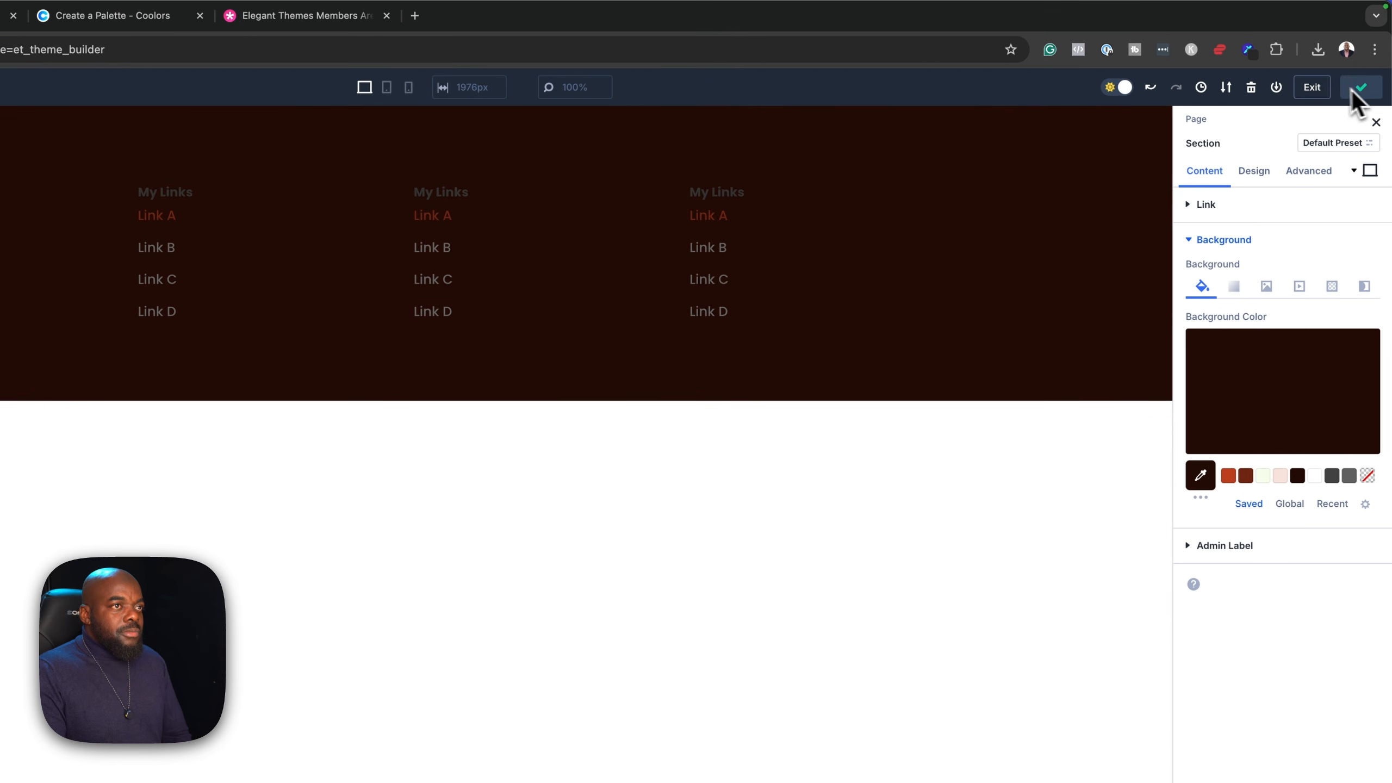
pyautogui.click(1314, 89)
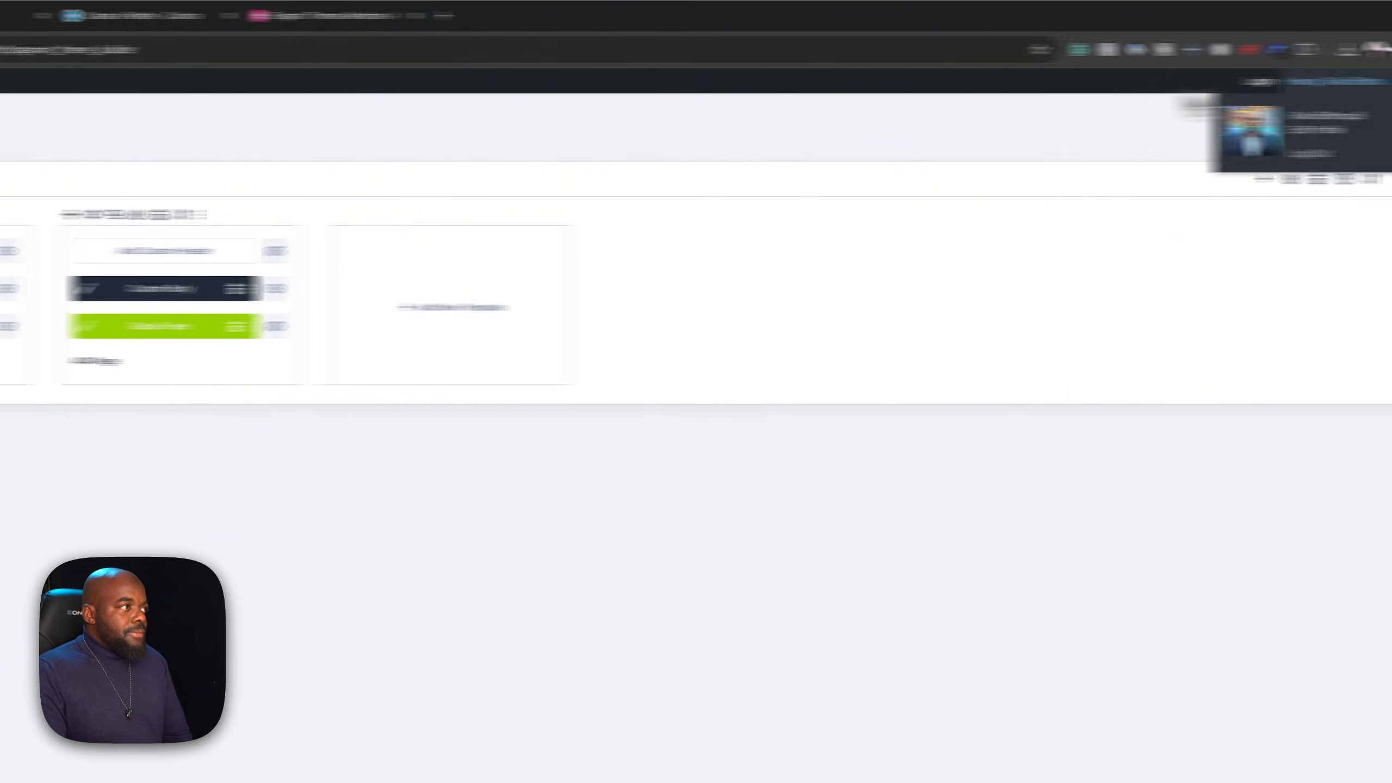
# Save the Theme Builder and check the dark brown four-column footer on the live site
pyautogui.click(213, 132)
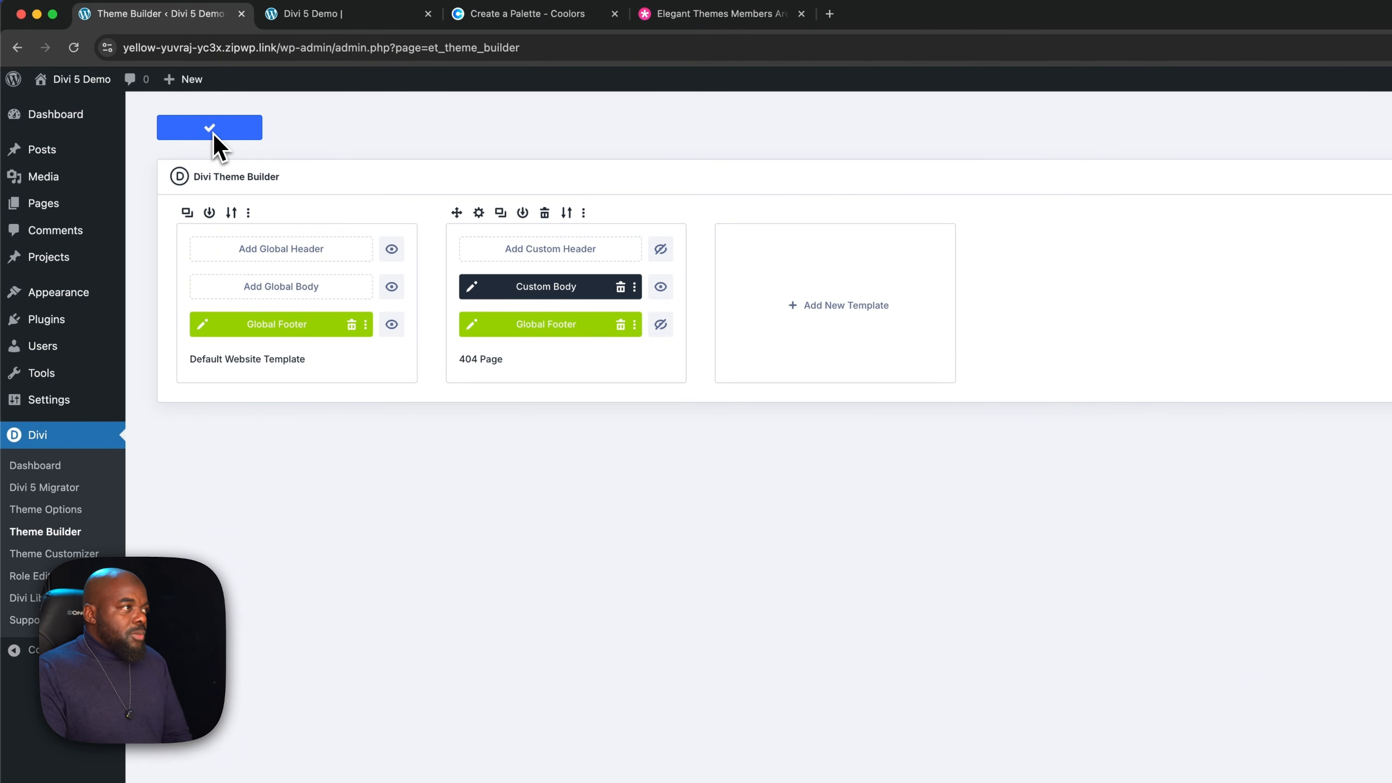
pyautogui.click(384, 22)
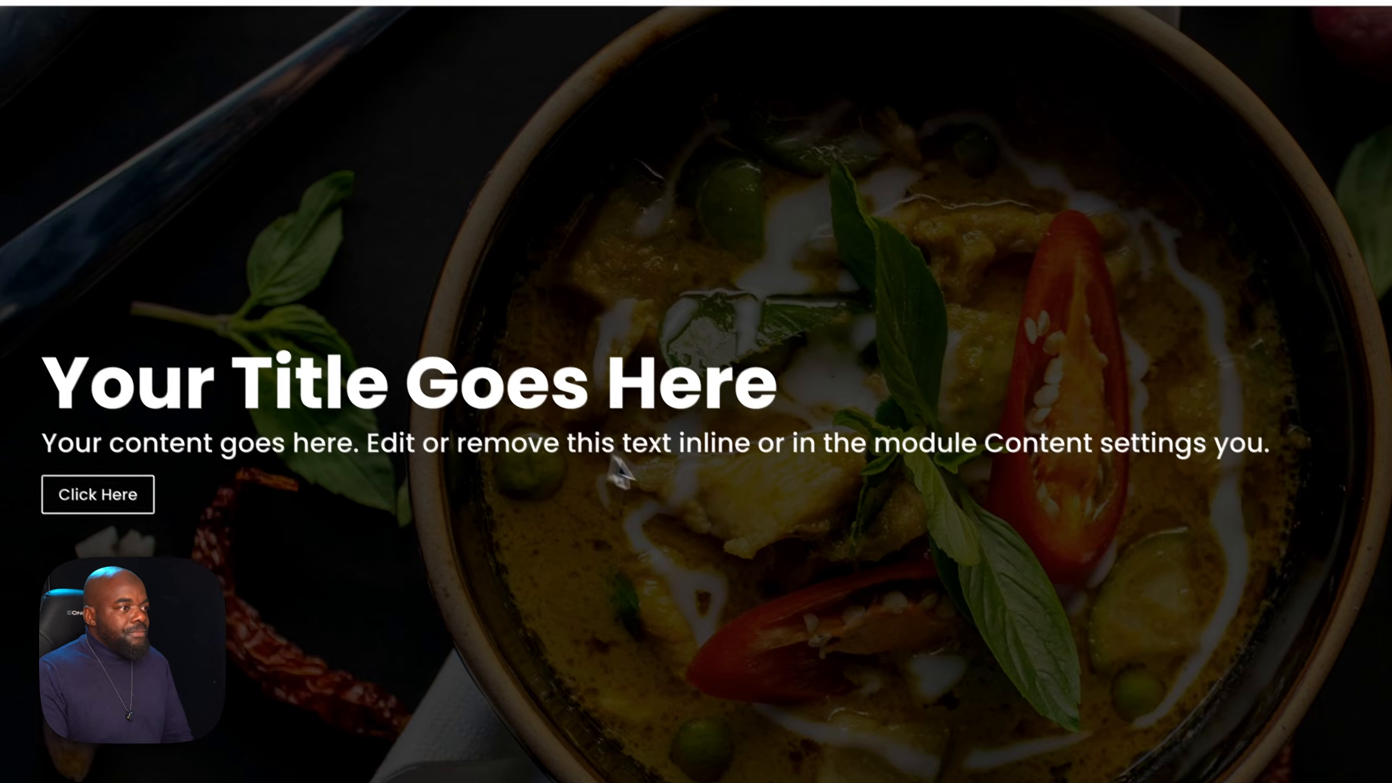
pyautogui.scroll(-5, 718, 505)
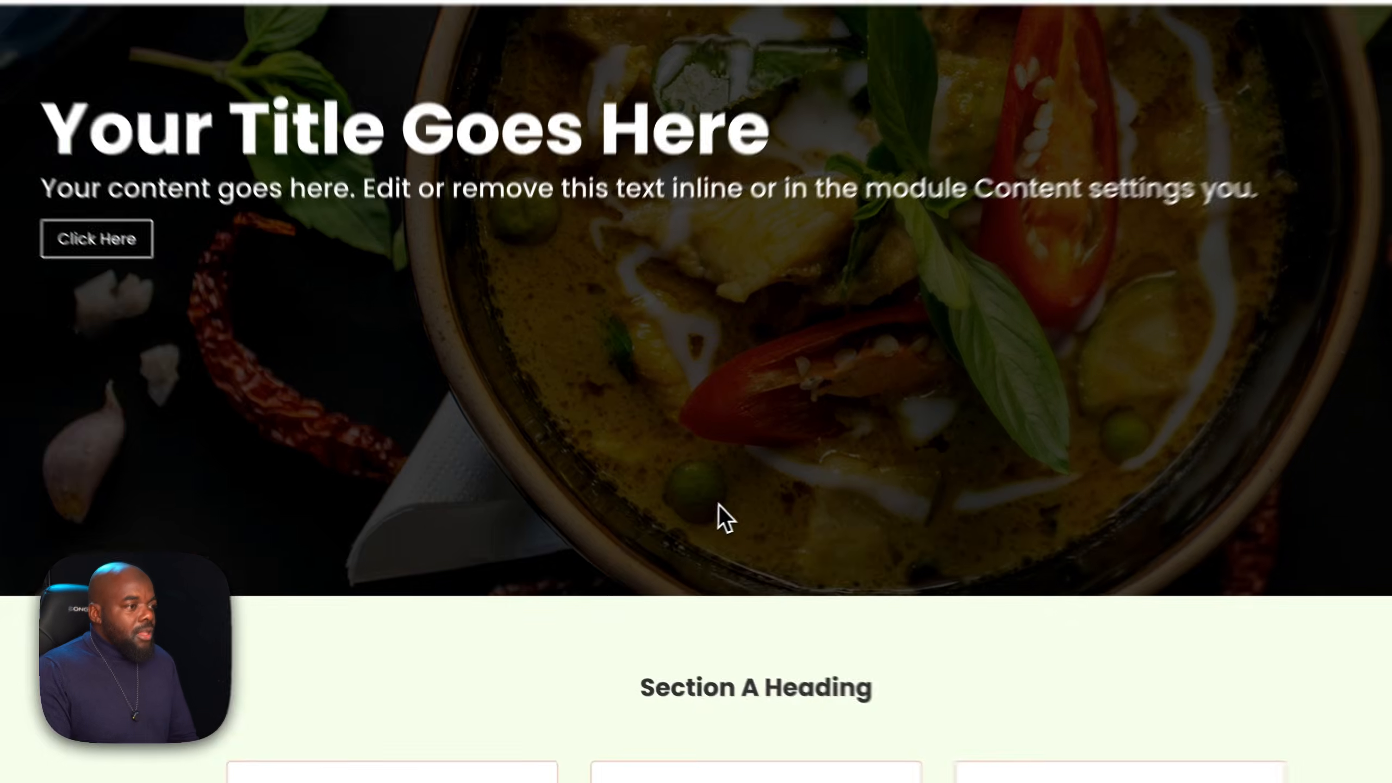
pyautogui.scroll(-7, 717, 505)
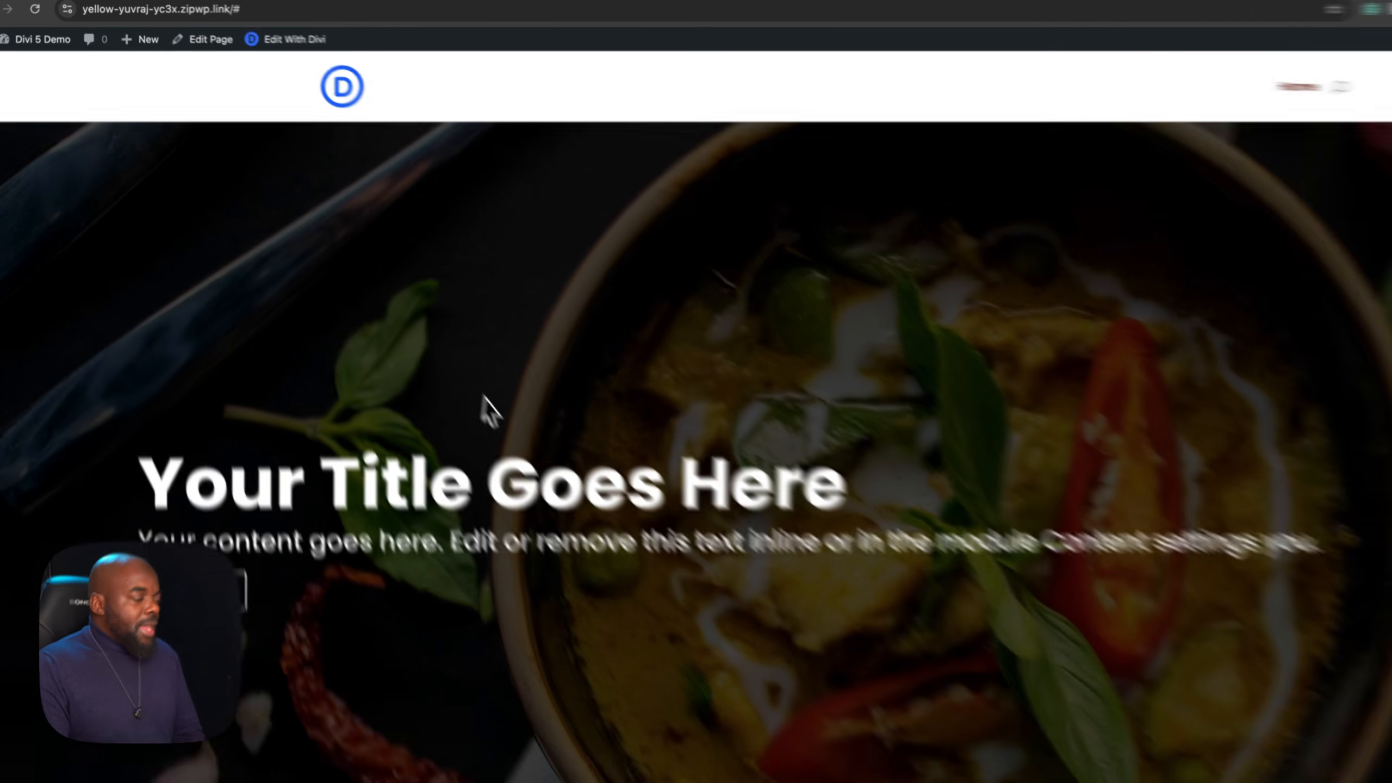
pyautogui.scroll(-10, 504, 487)
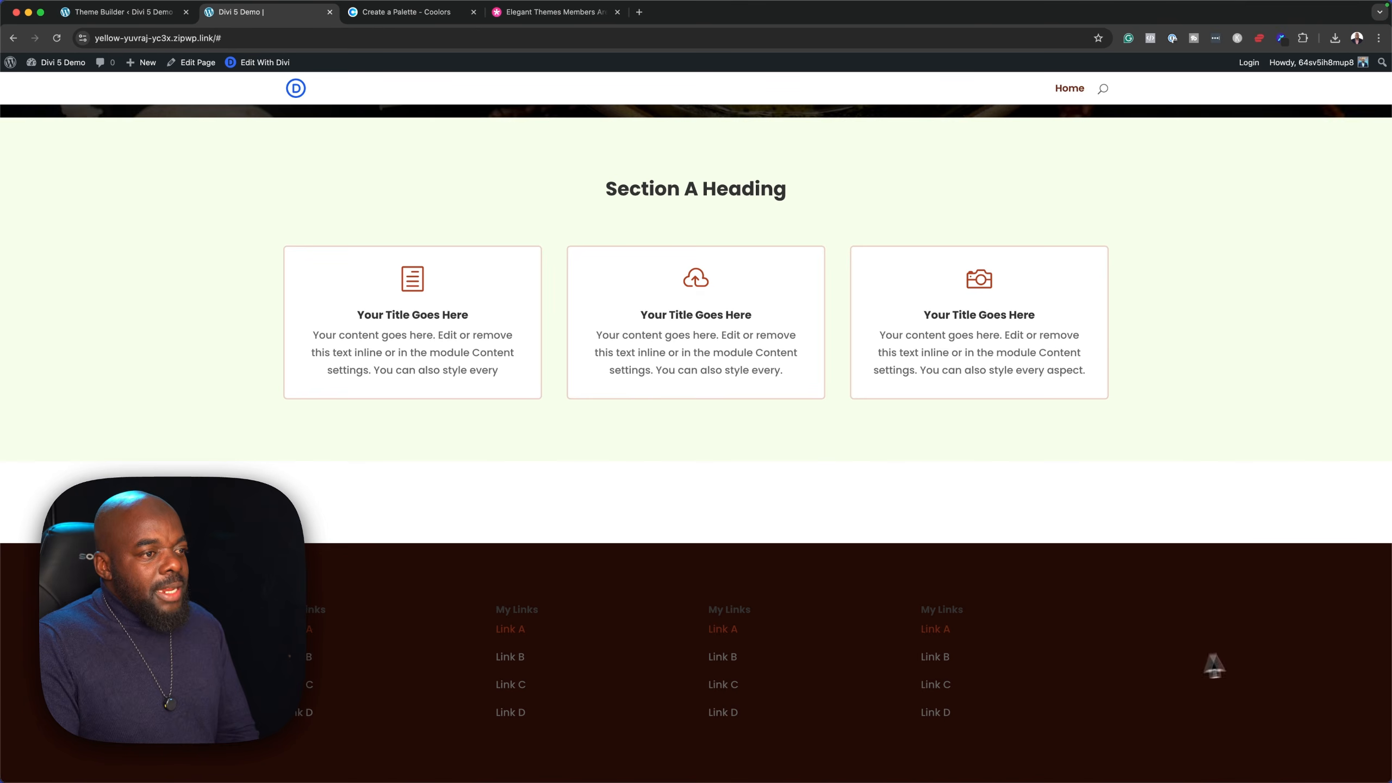
pyautogui.scroll(2, 1255, 559)
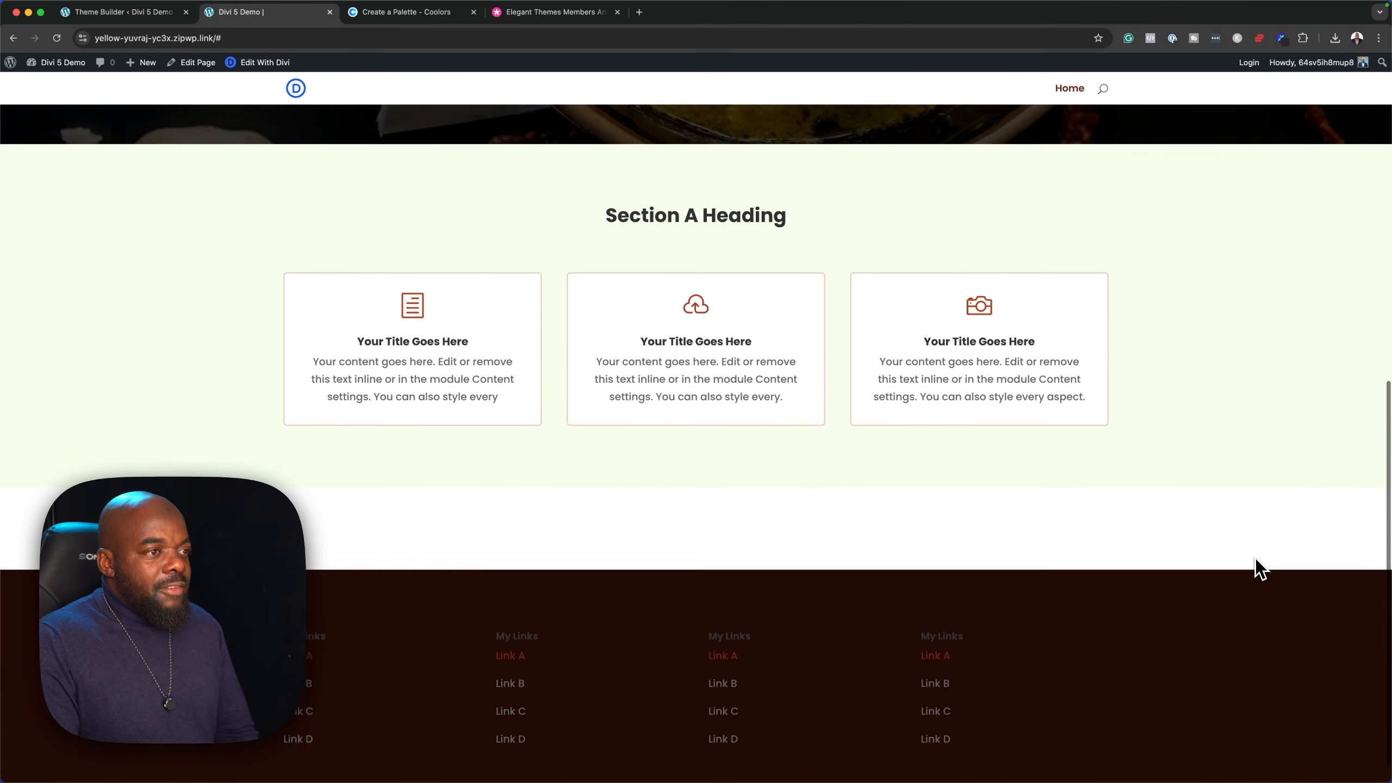
pyautogui.scroll(10, 1255, 558)
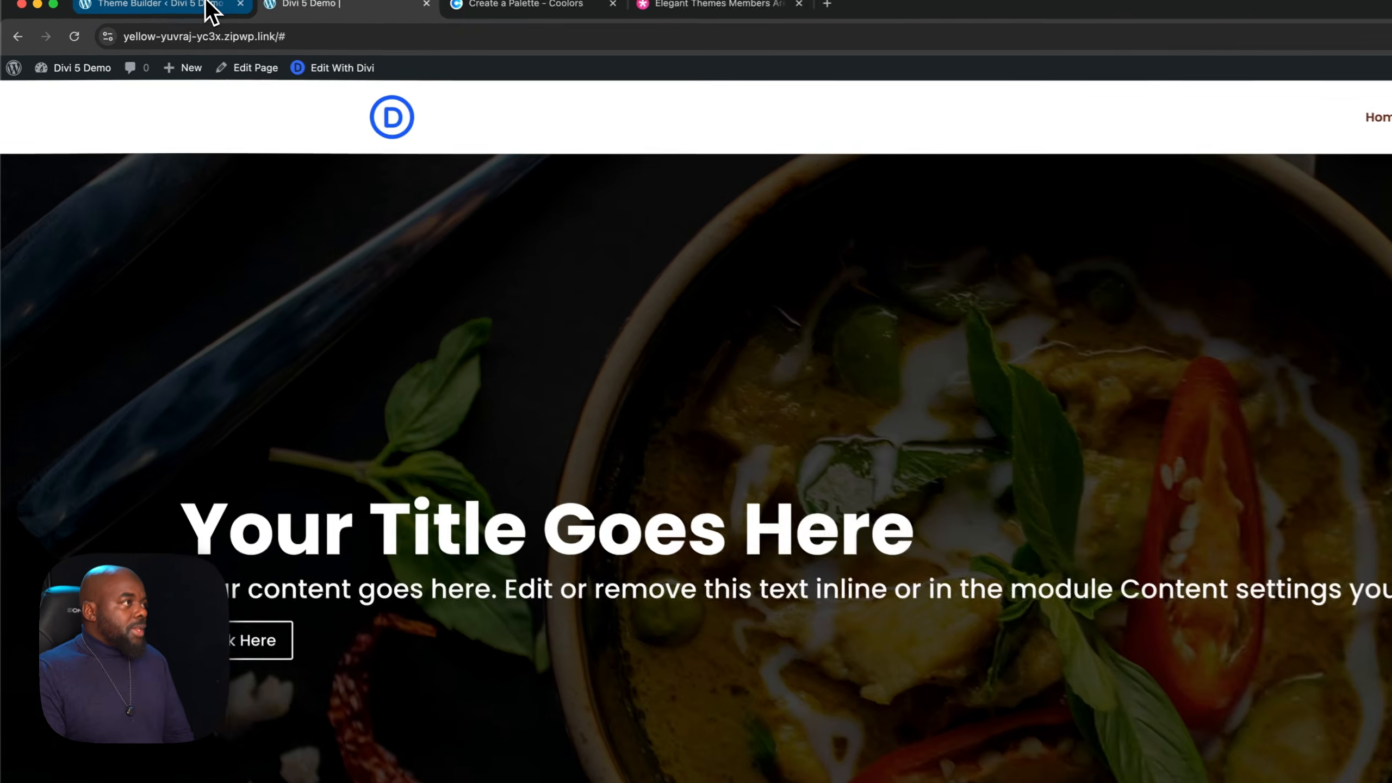
pyautogui.click(160, 17)
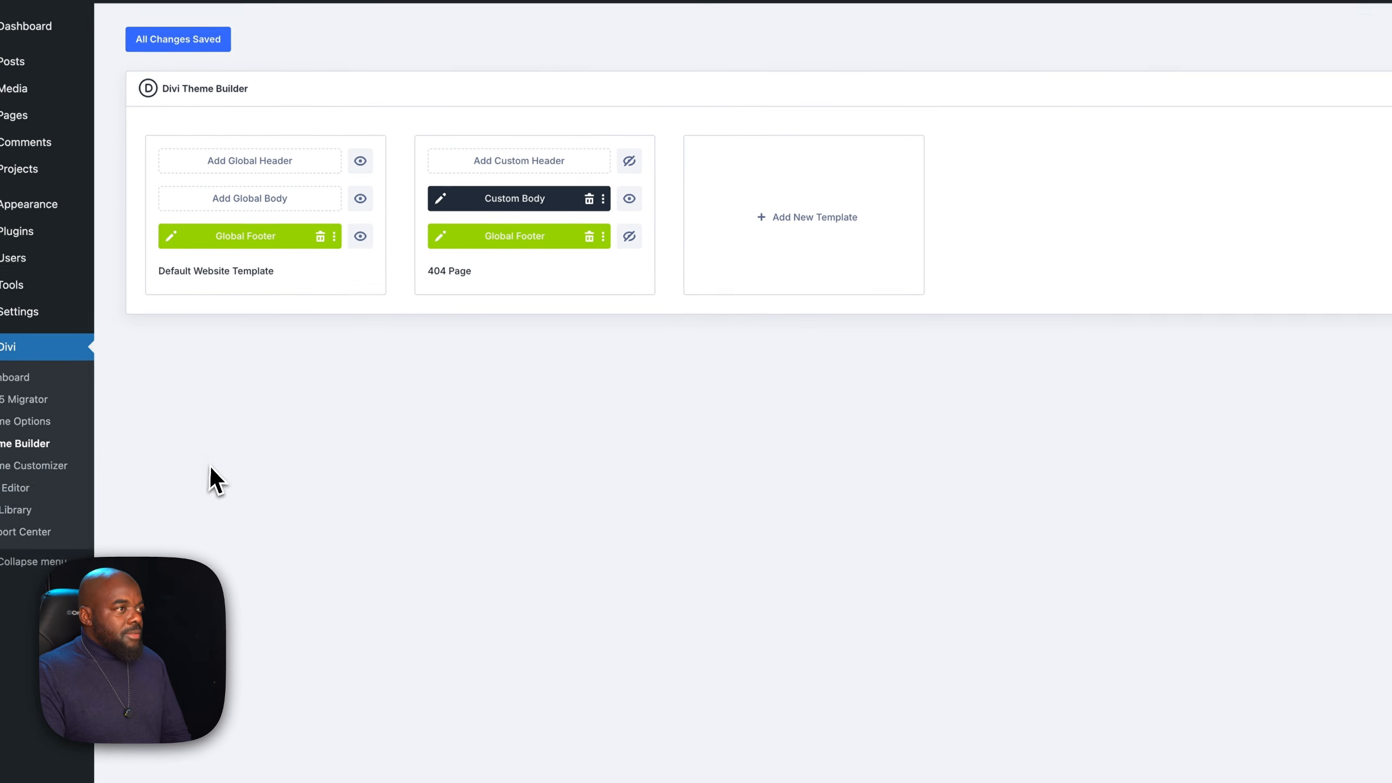
pyautogui.click(822, 217)
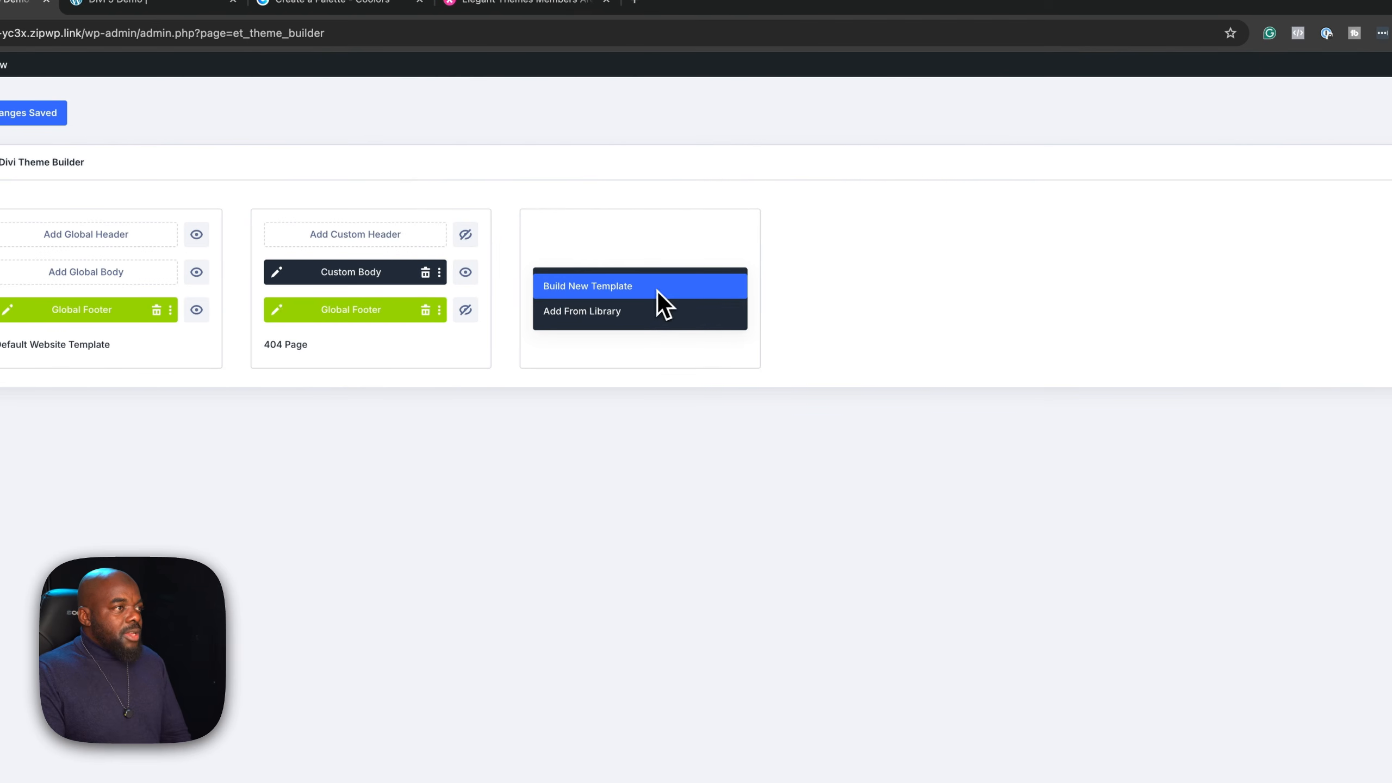
pyautogui.click(650, 295)
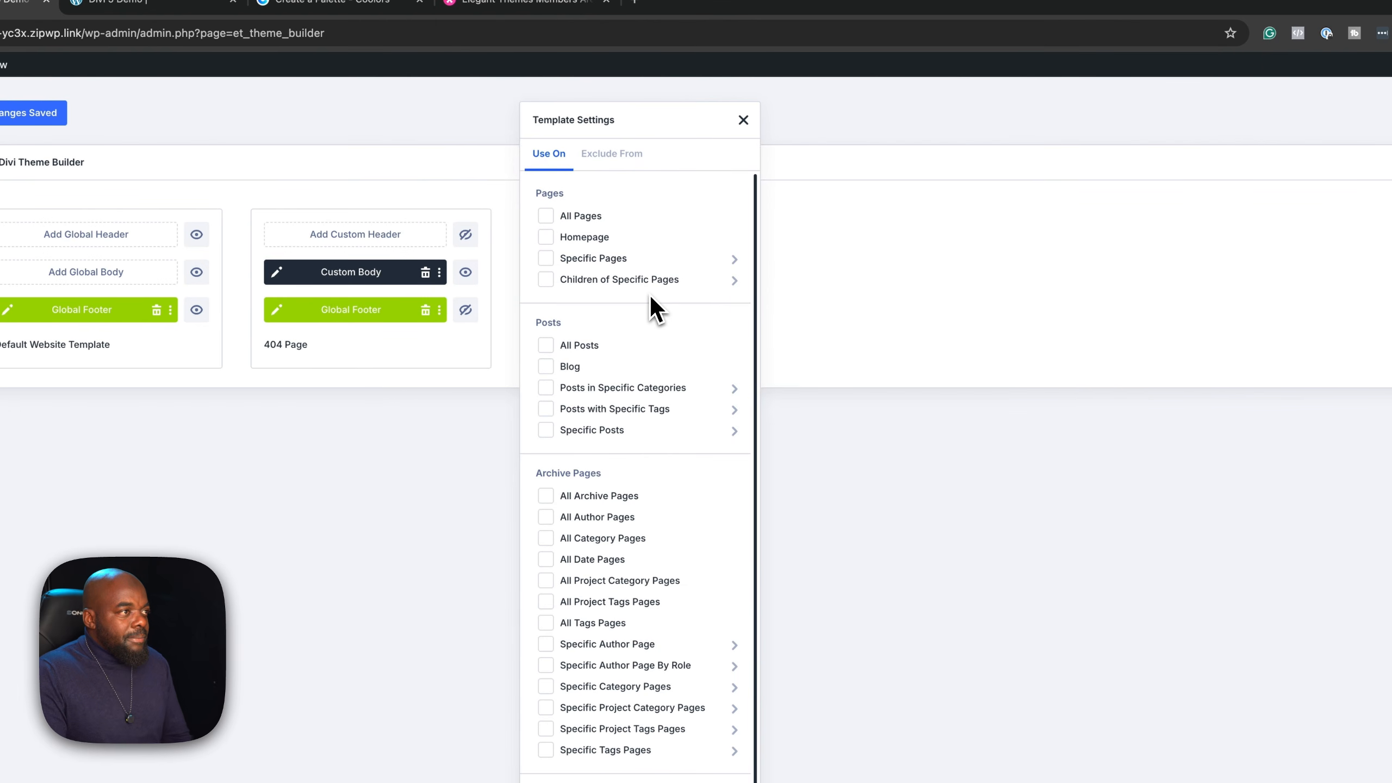
pyautogui.moveTo(630, 258)
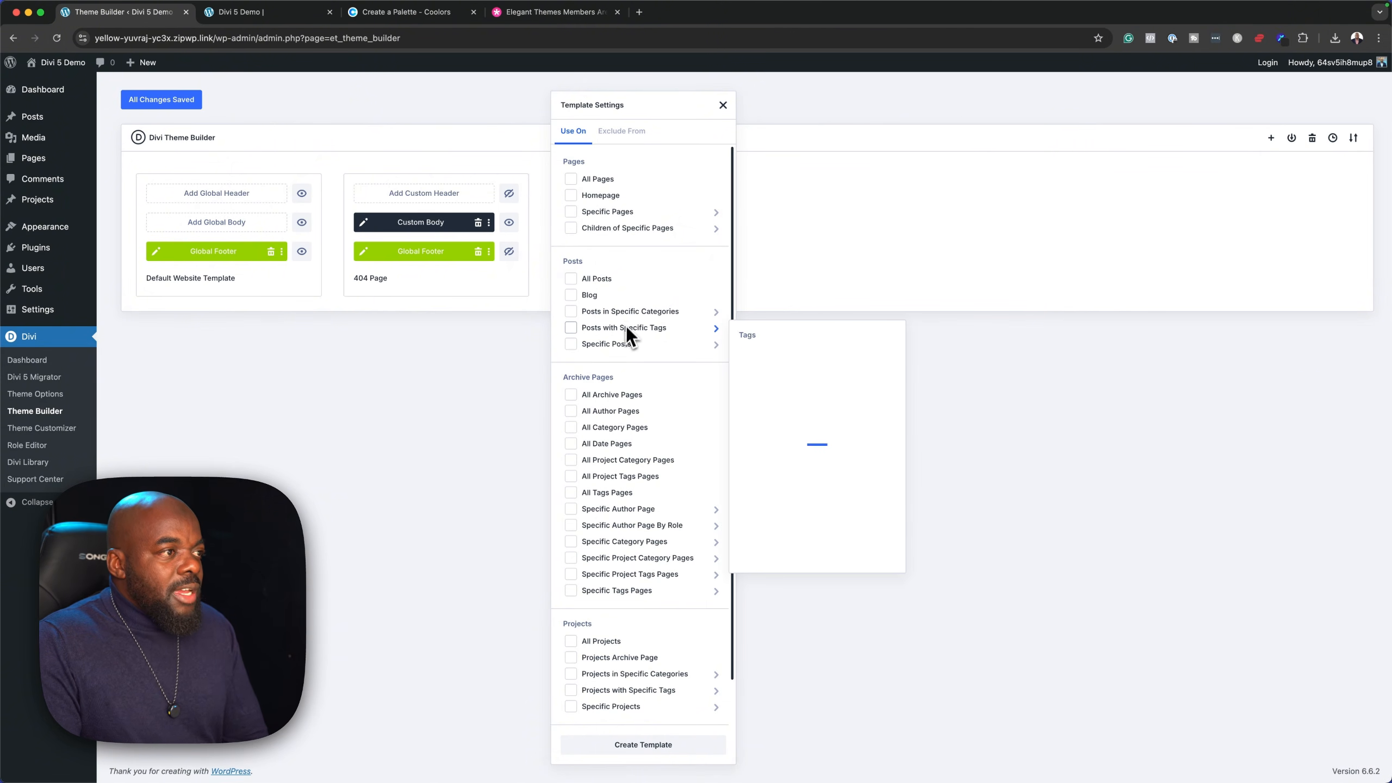
pyautogui.moveTo(618, 345)
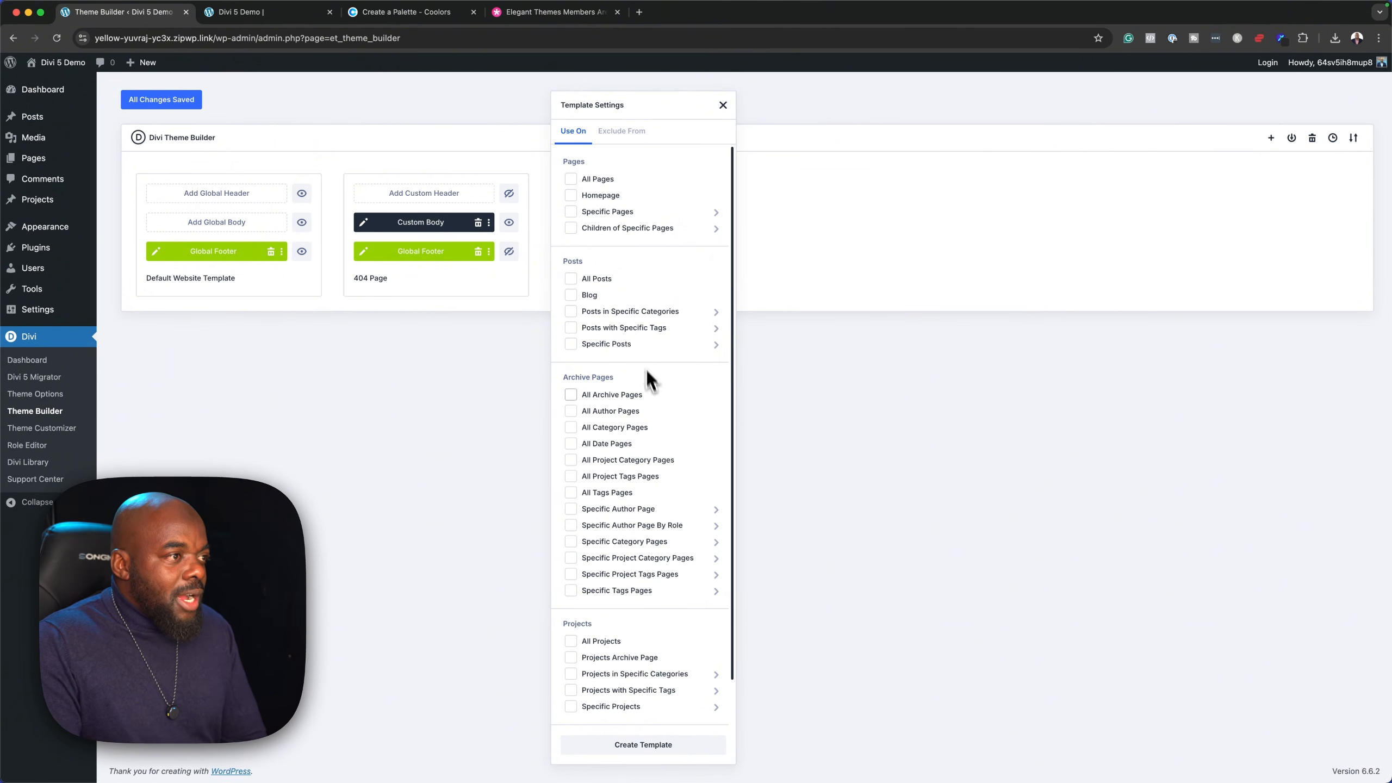
pyautogui.scroll(-2, 646, 450)
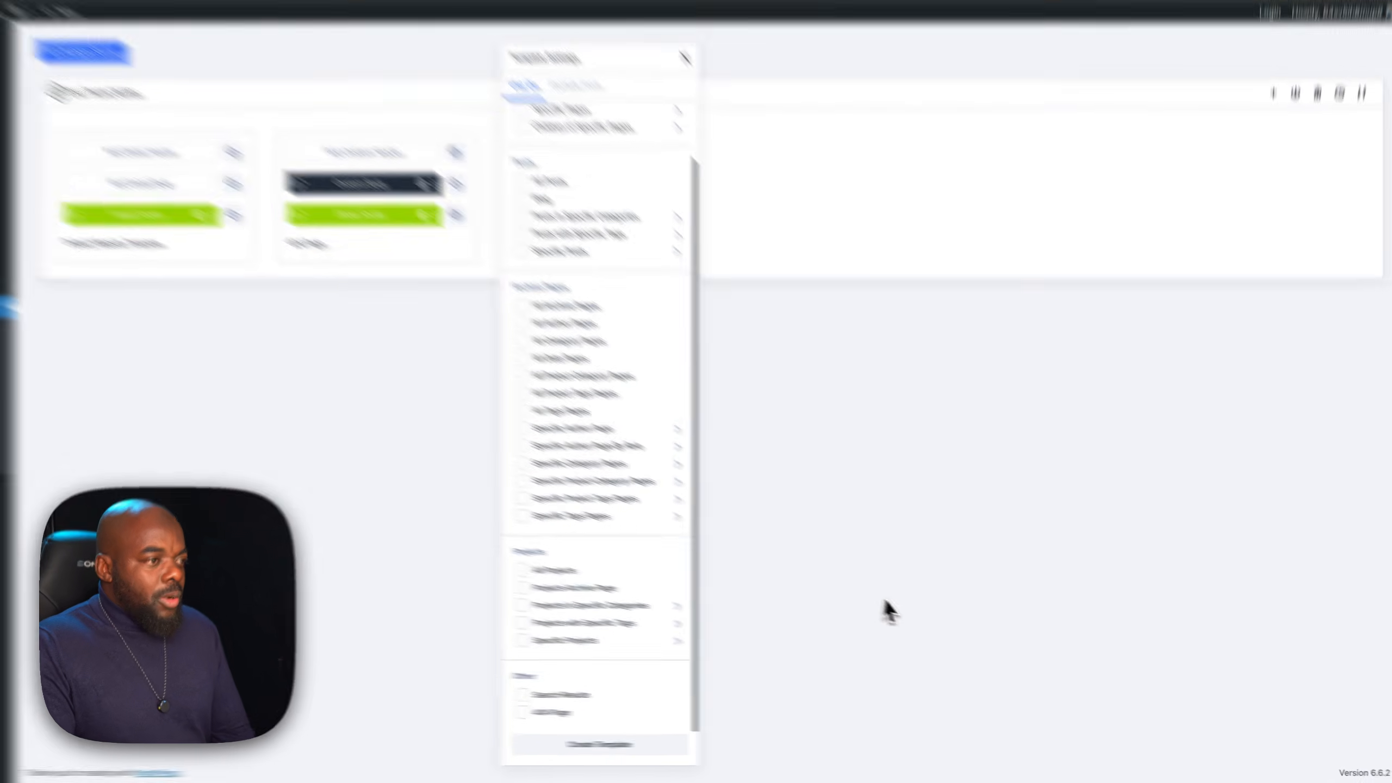
pyautogui.click(965, 573)
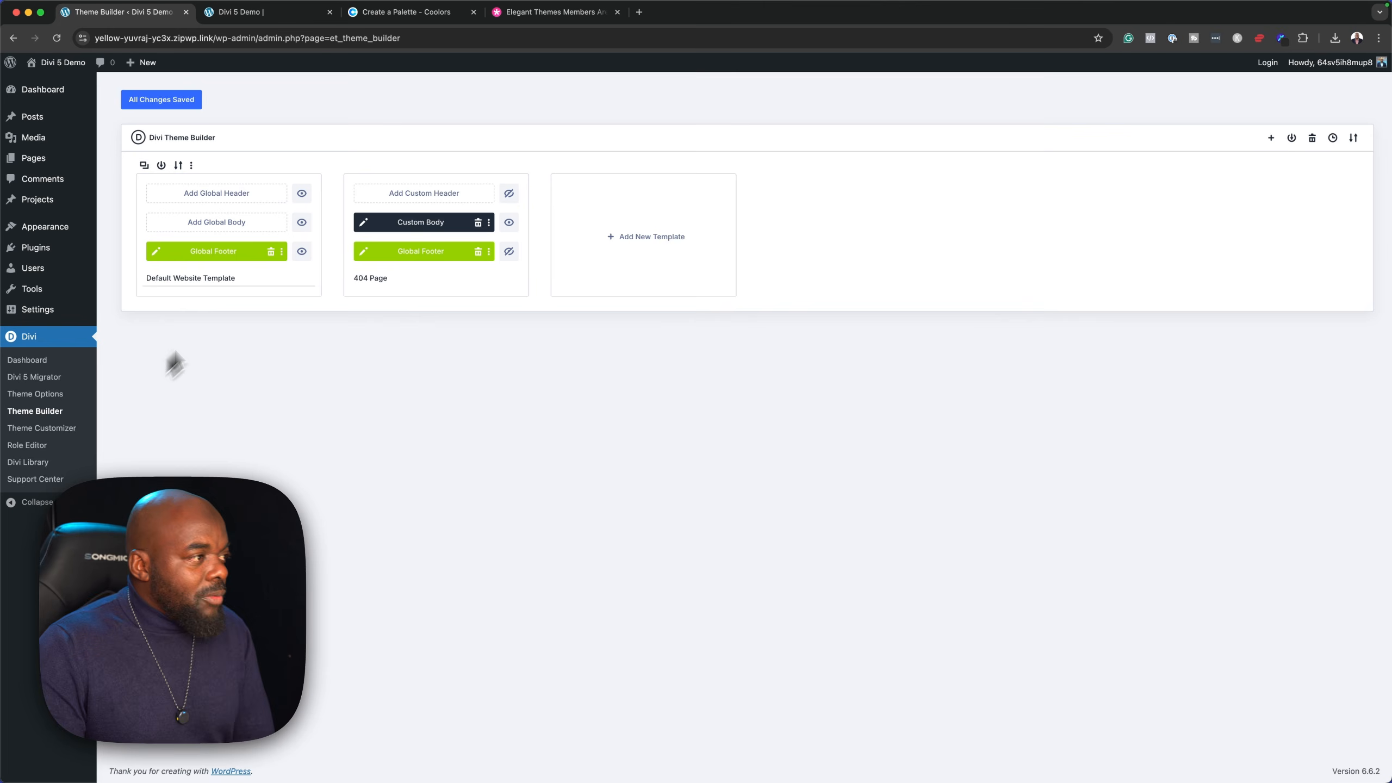
# Try the template export options, including the 404 Page, without exporting, then save and open the Divi Dashboard
pyautogui.click(643, 238)
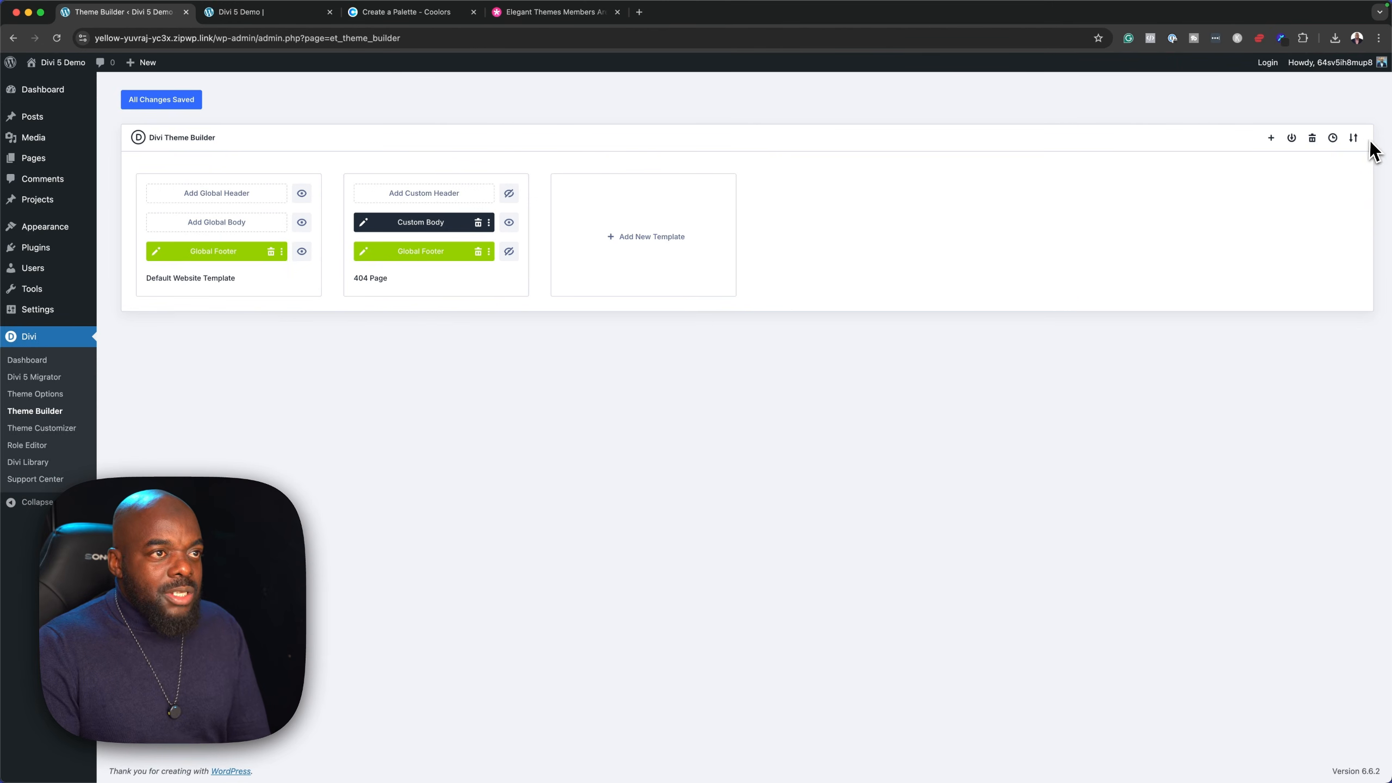
pyautogui.click(1353, 138)
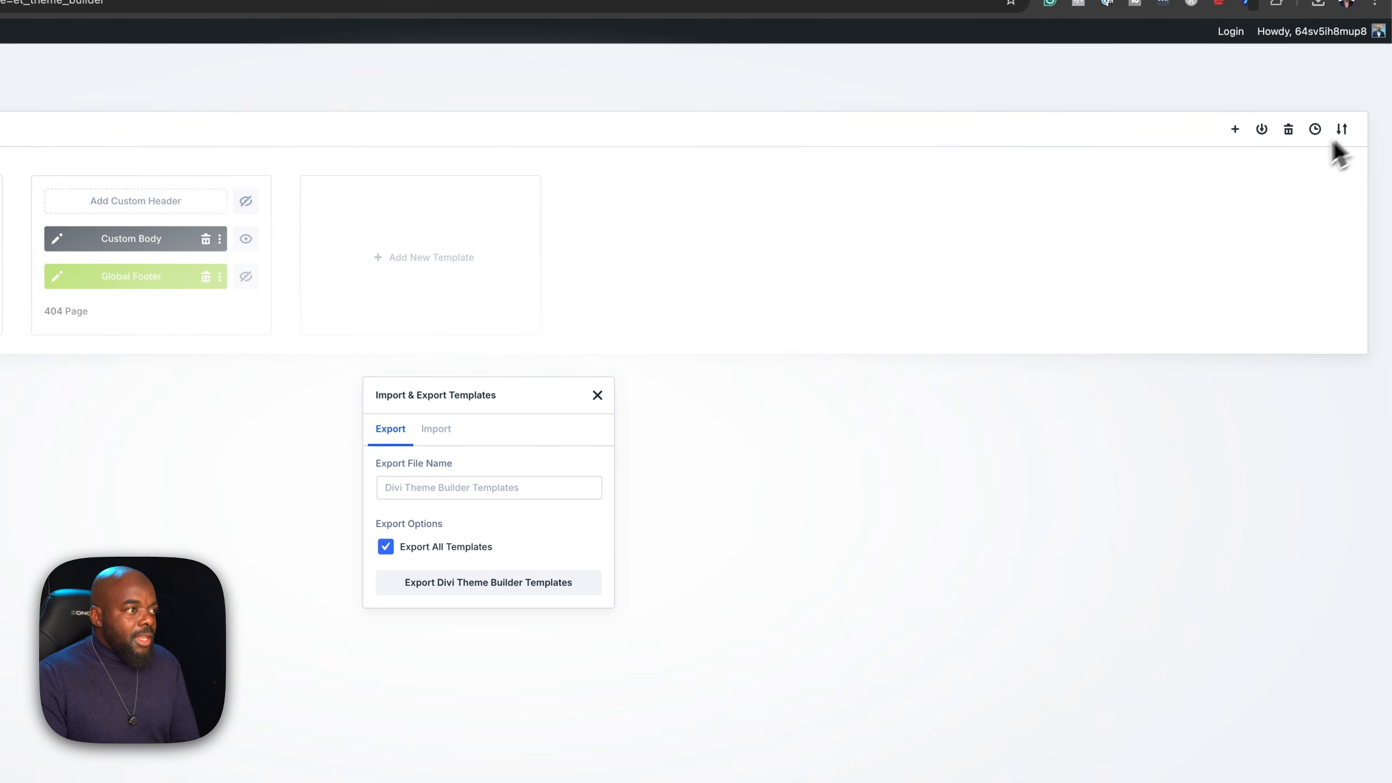
pyautogui.click(709, 462)
pyautogui.click(628, 518)
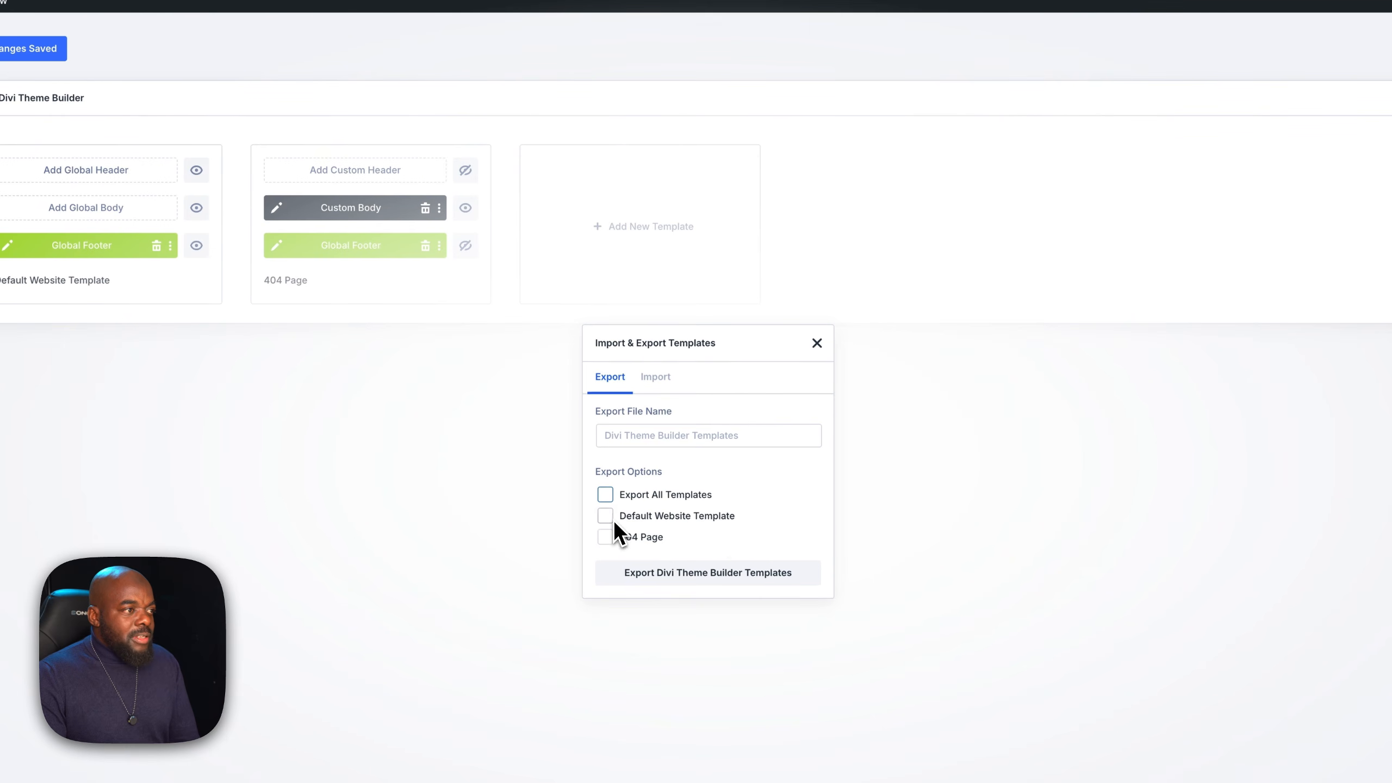
pyautogui.click(613, 539)
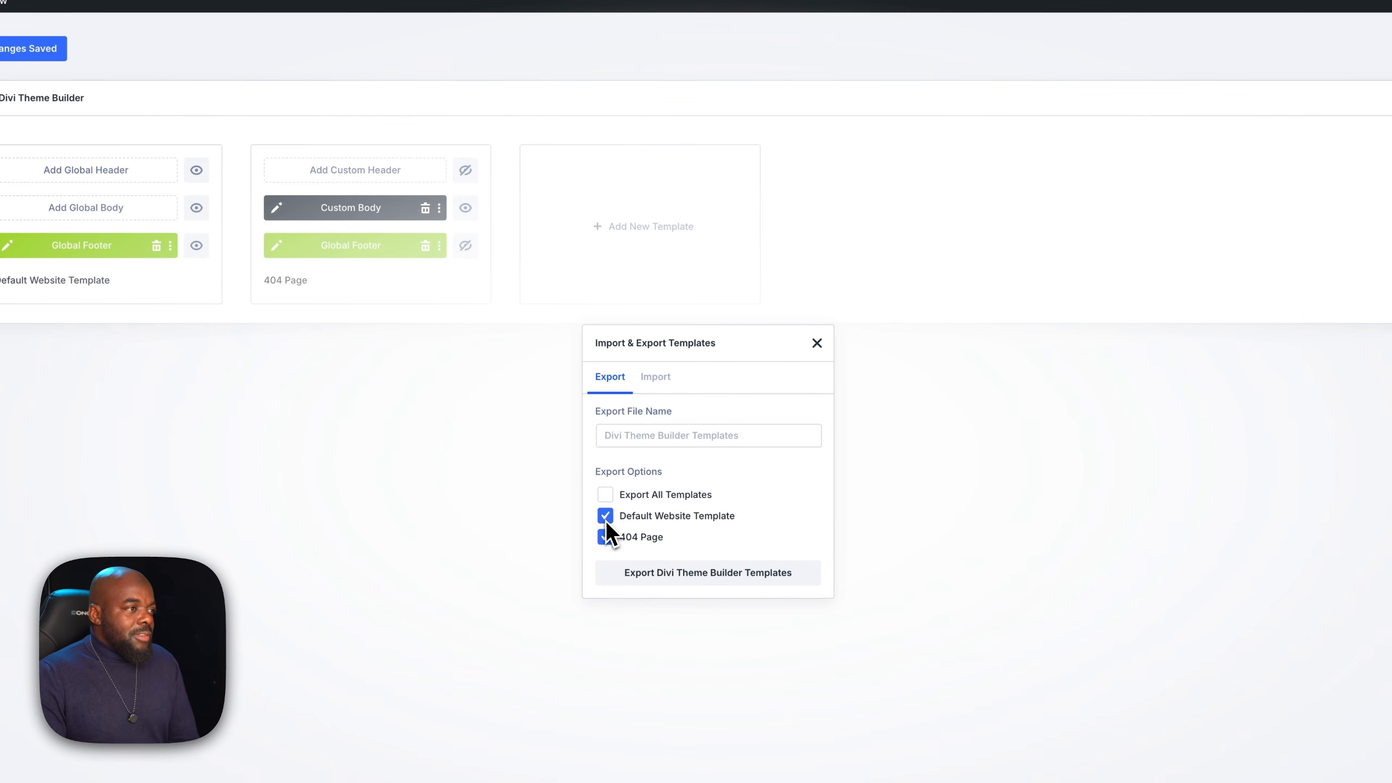
pyautogui.click(606, 498)
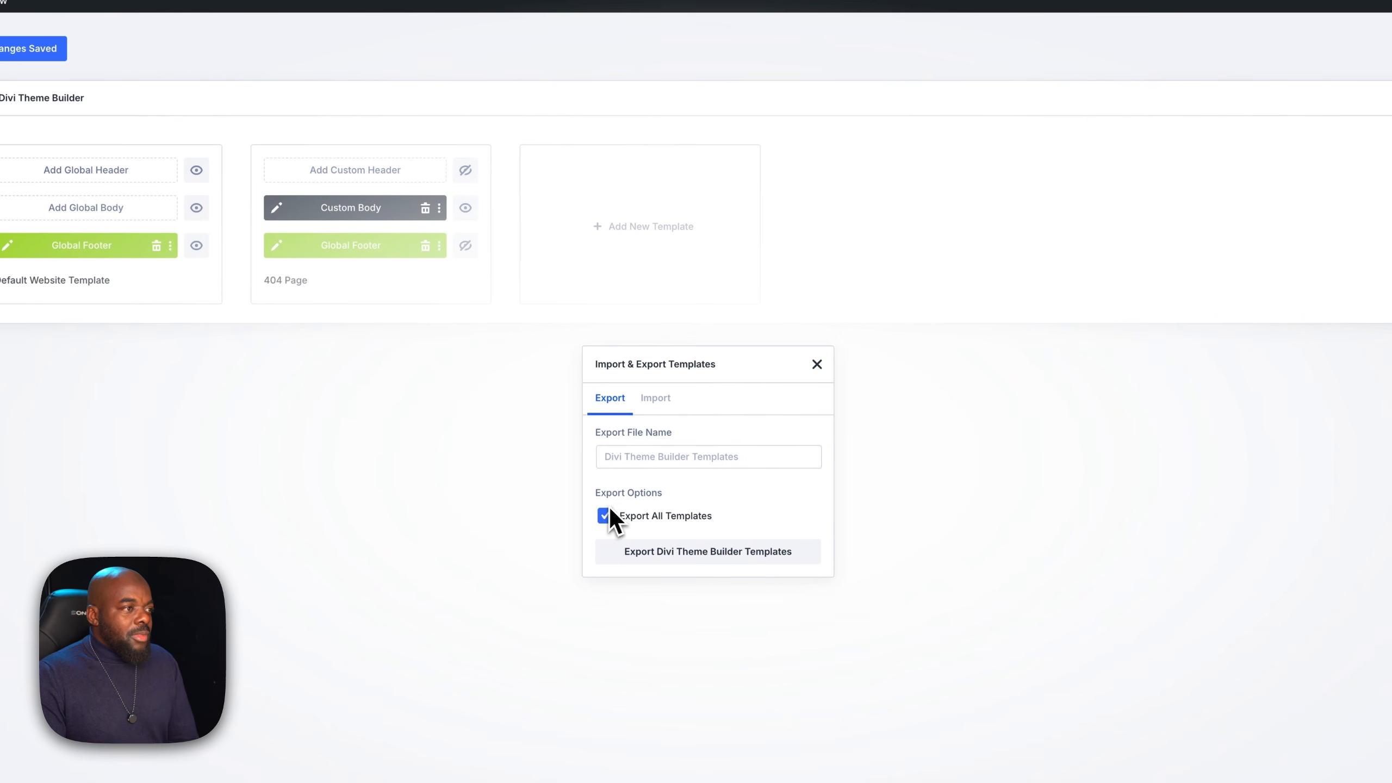
pyautogui.click(817, 365)
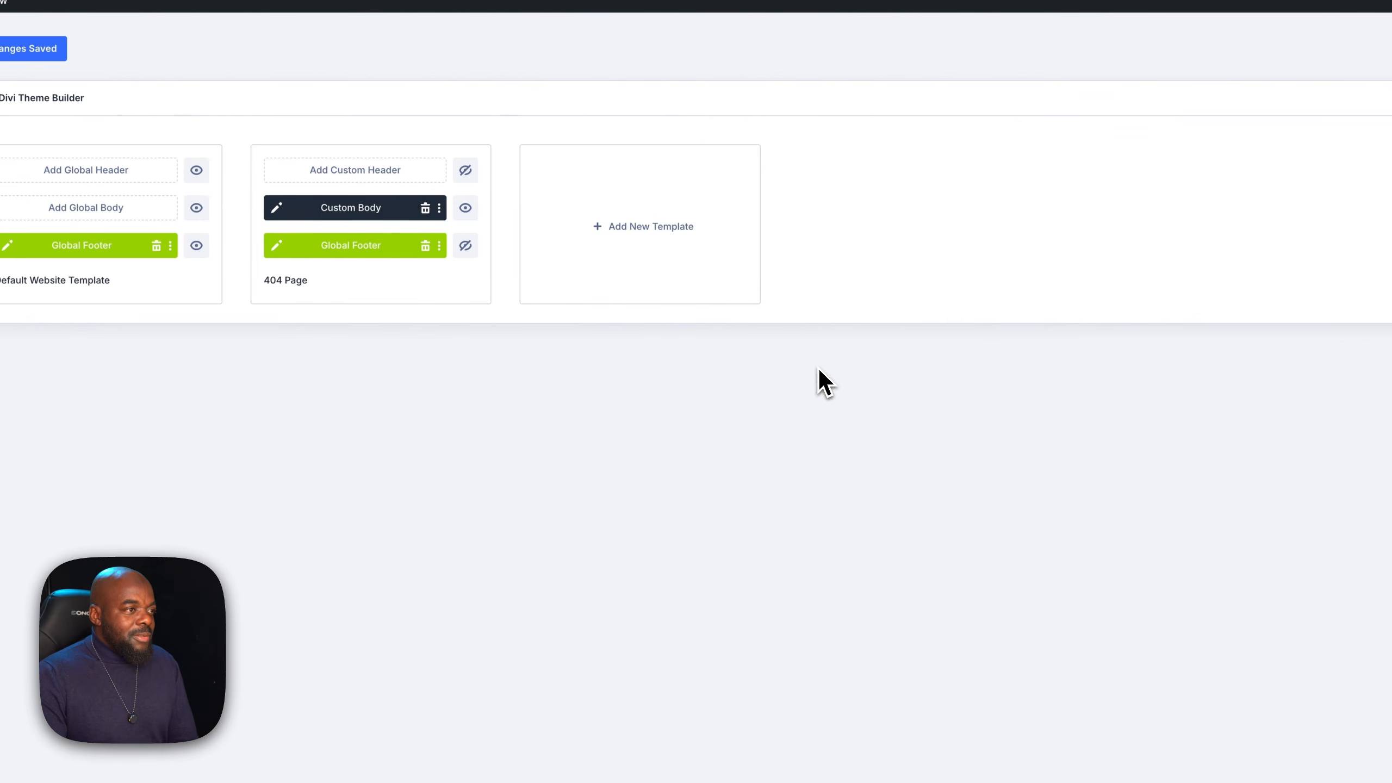
pyautogui.click(49, 50)
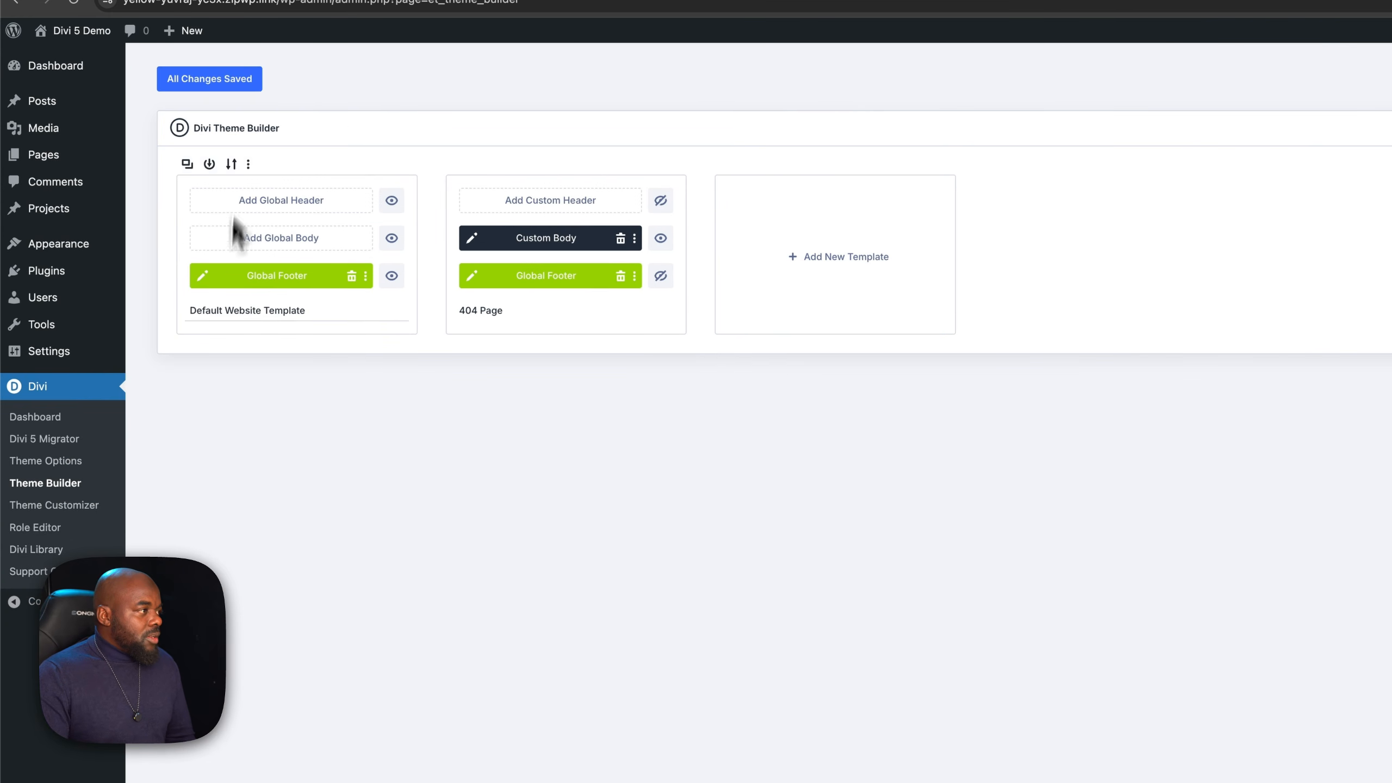
pyautogui.click(64, 421)
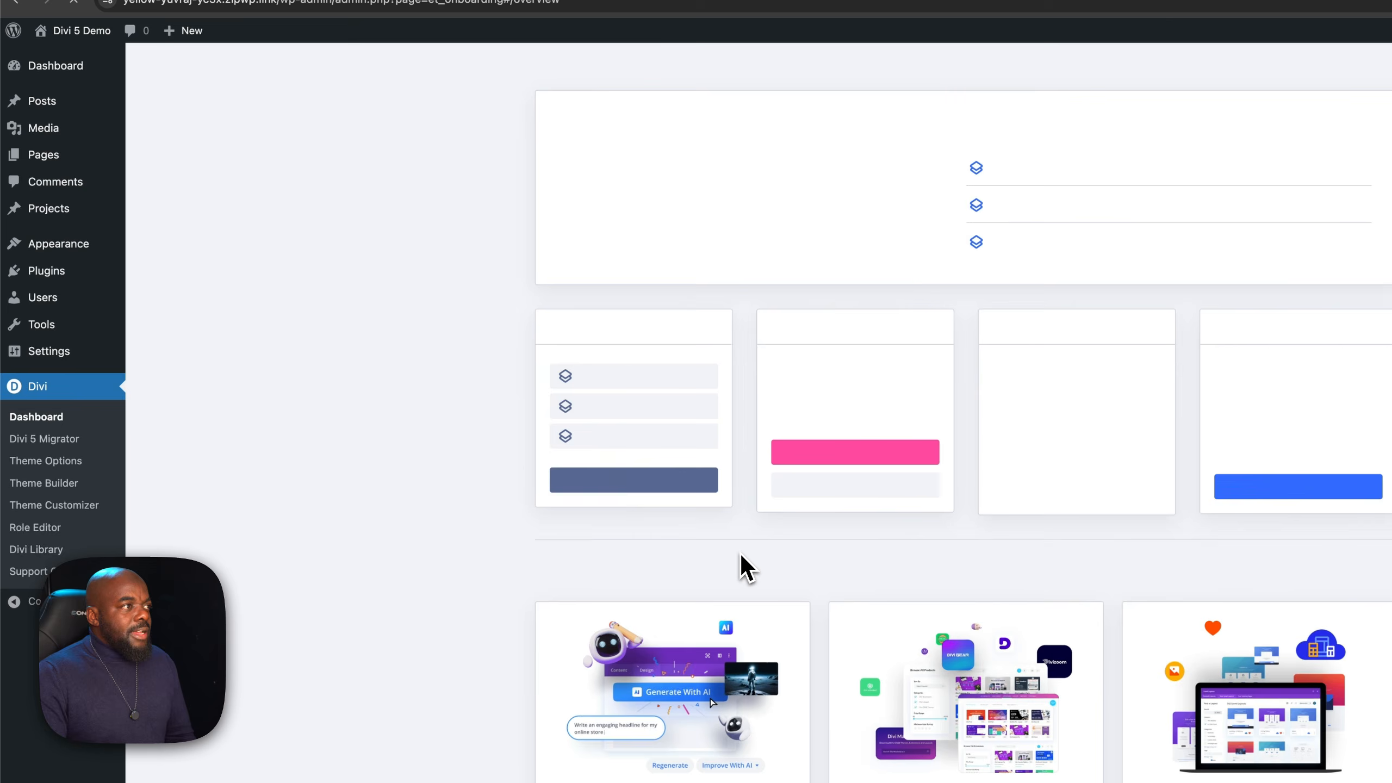